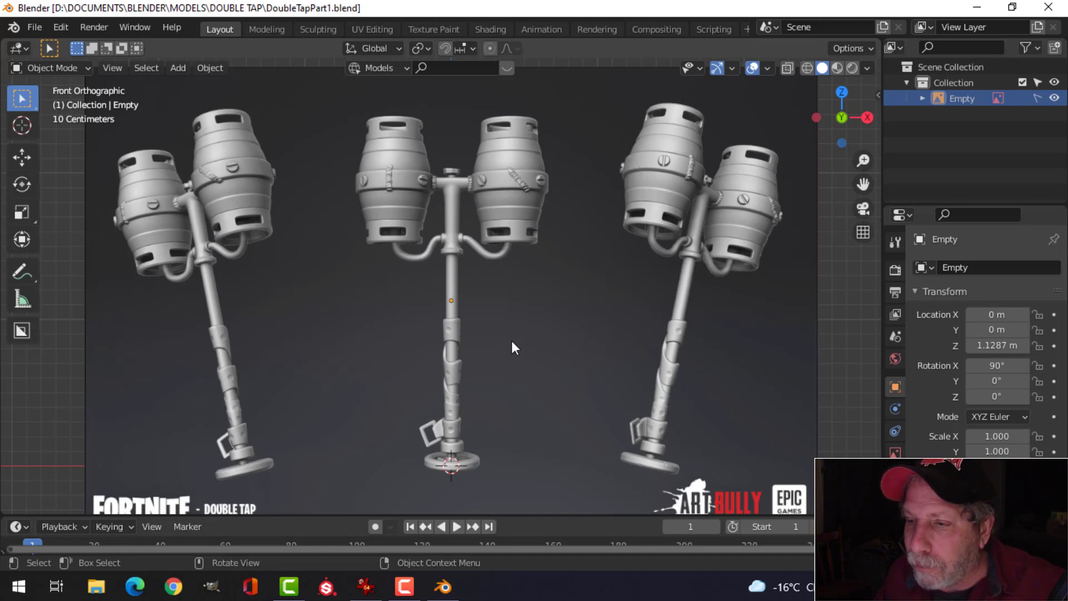
Add a mesh cylinder at the base of the middle hammer with its cap fill type set to Nothing
{"action": "scroll", "coordinate": [490, 301], "scroll_direction": "down", "scroll_amount": 1}
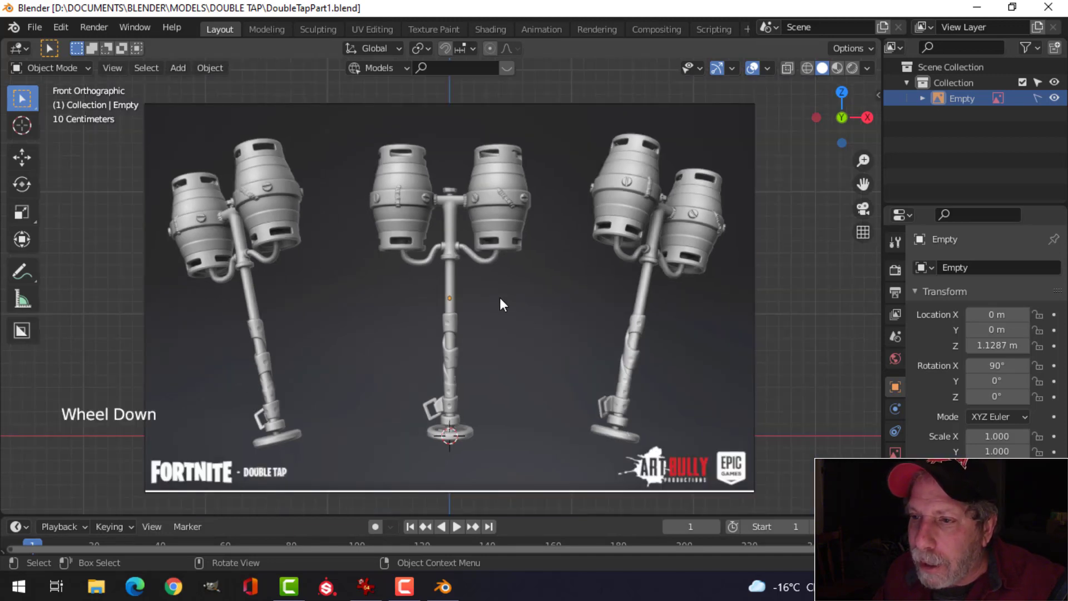
{"action": "middle_click_drag", "start_coordinate": [501, 302], "coordinate": [508, 298], "text": "shift"}
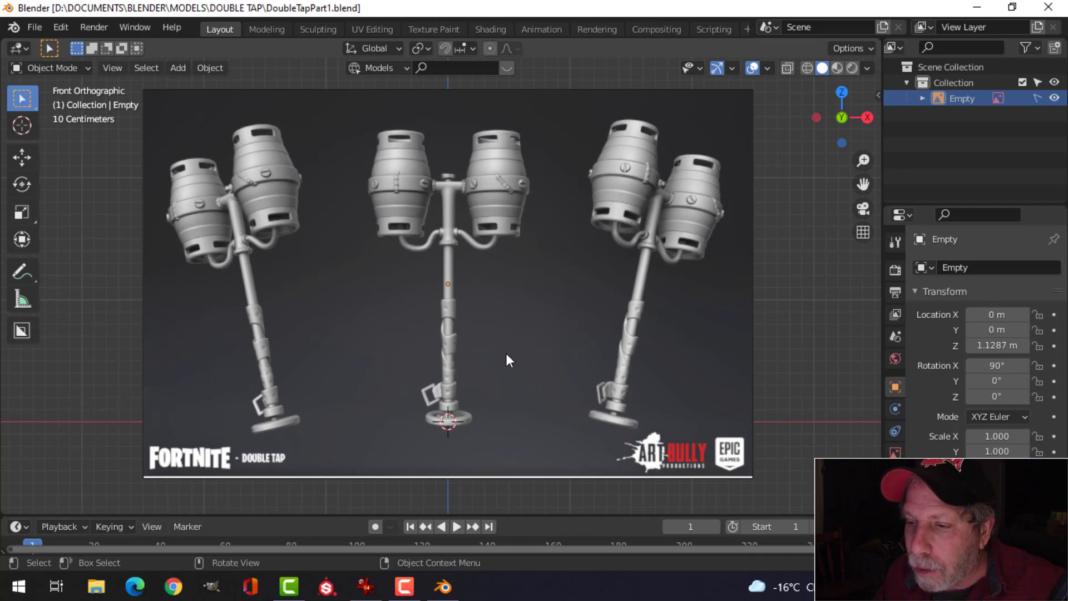
{"action": "scroll", "coordinate": [506, 352], "scroll_direction": "up", "scroll_amount": 1}
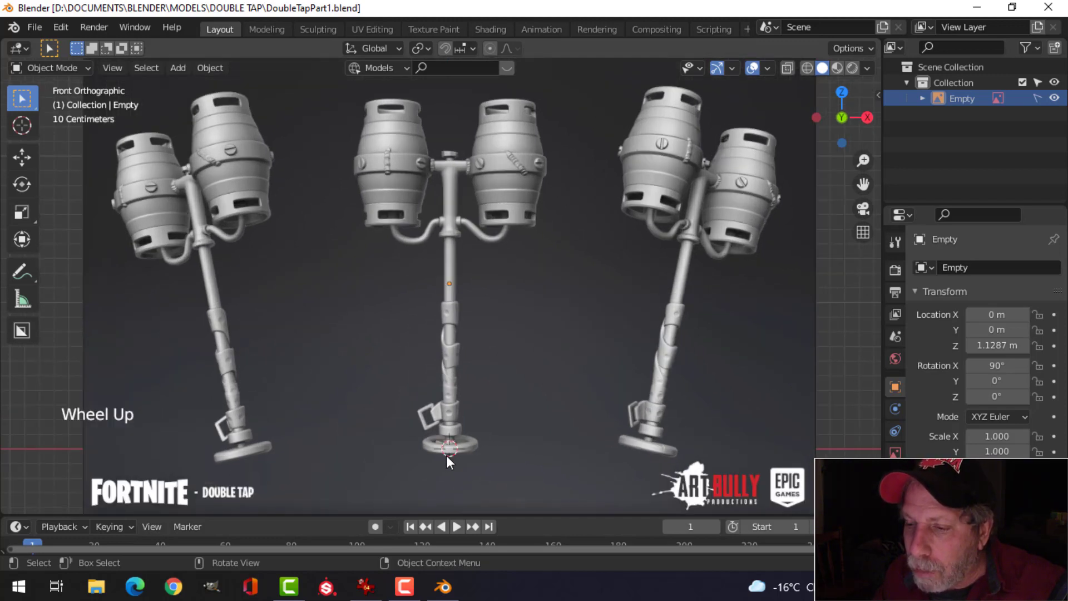
{"action": "middle_click_drag", "start_coordinate": [509, 285], "coordinate": [508, 305], "text": "shift"}
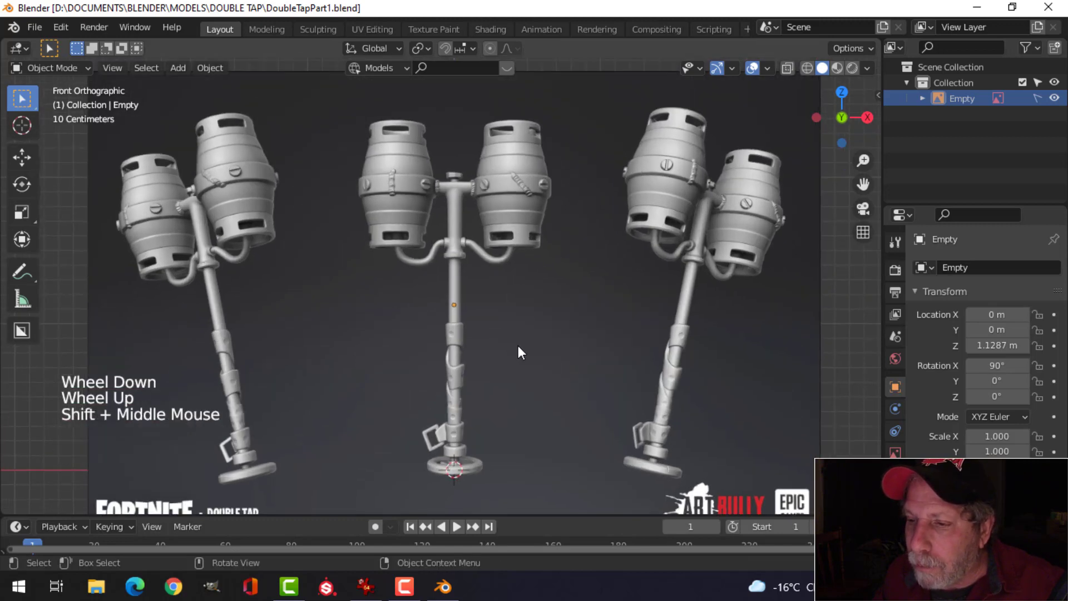
{"action": "middle_click_drag", "start_coordinate": [518, 346], "coordinate": [513, 299], "text": "shift"}
{"action": "key", "text": "shift+a"}
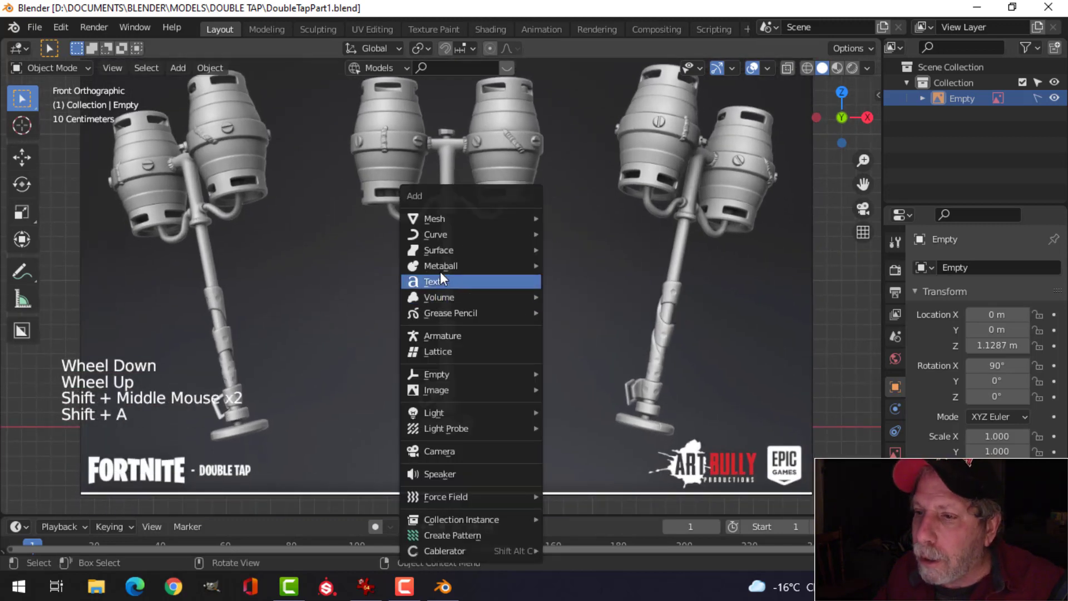
{"action": "mouse_move", "coordinate": [461, 219]}
{"action": "left_click", "coordinate": [573, 294]}
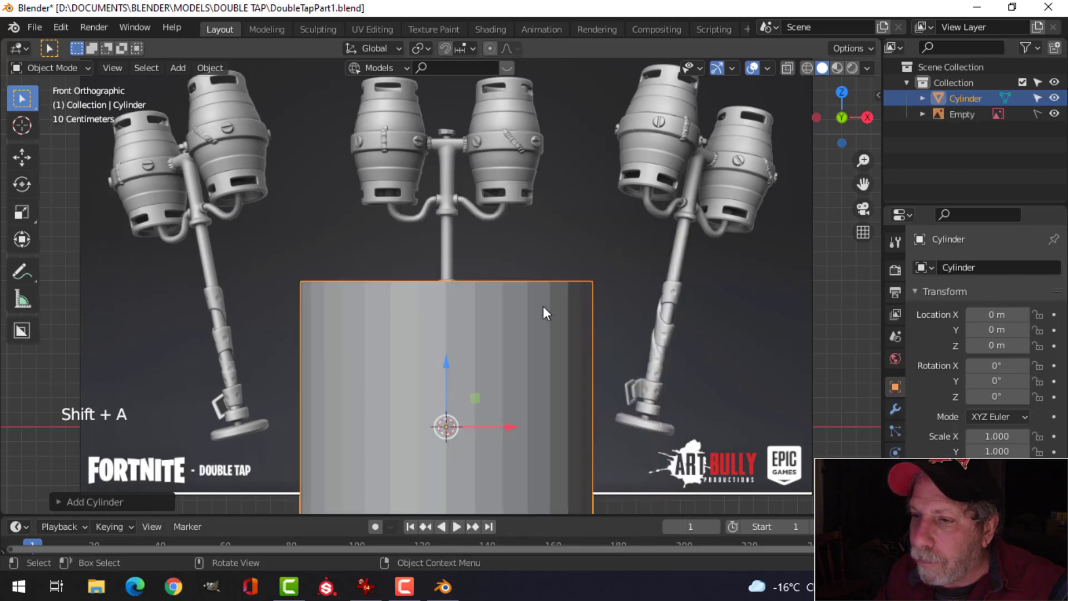
{"action": "left_click", "coordinate": [99, 500]}
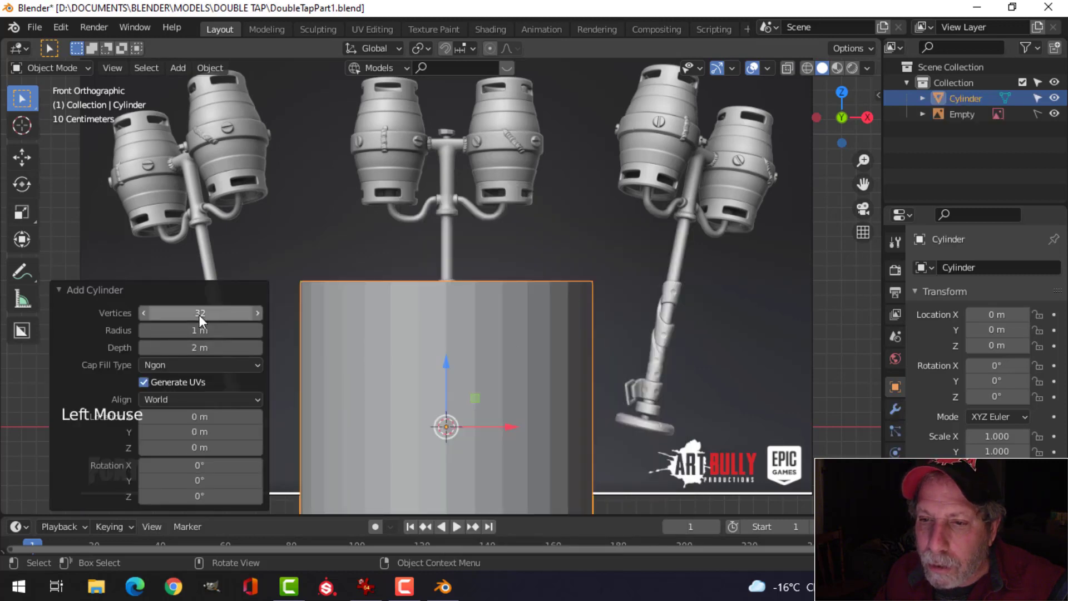
{"action": "left_click", "coordinate": [183, 367]}
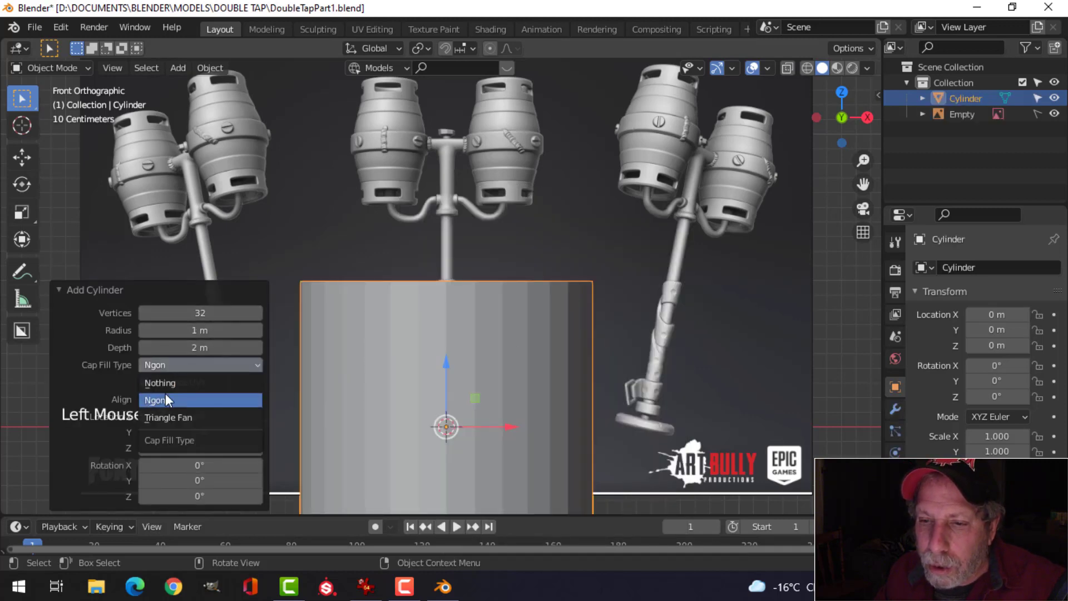
{"action": "left_click", "coordinate": [168, 383]}
In Edit Mode, scale the cylinder to about 0.196 and move it onto the middle hammer's left barrel, about -0.39 m in X and 1.94 m in Z
{"action": "middle_click_drag", "start_coordinate": [270, 360], "coordinate": [495, 252]}
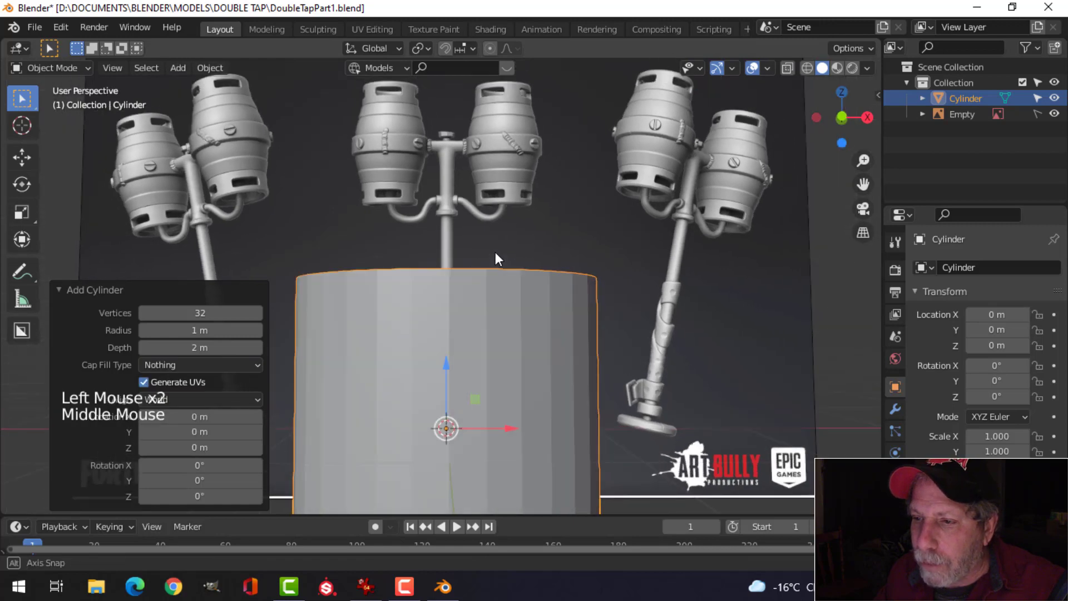
{"action": "key", "text": "Tab"}
{"action": "middle_click_drag", "start_coordinate": [559, 308], "coordinate": [560, 231], "text": "shift"}
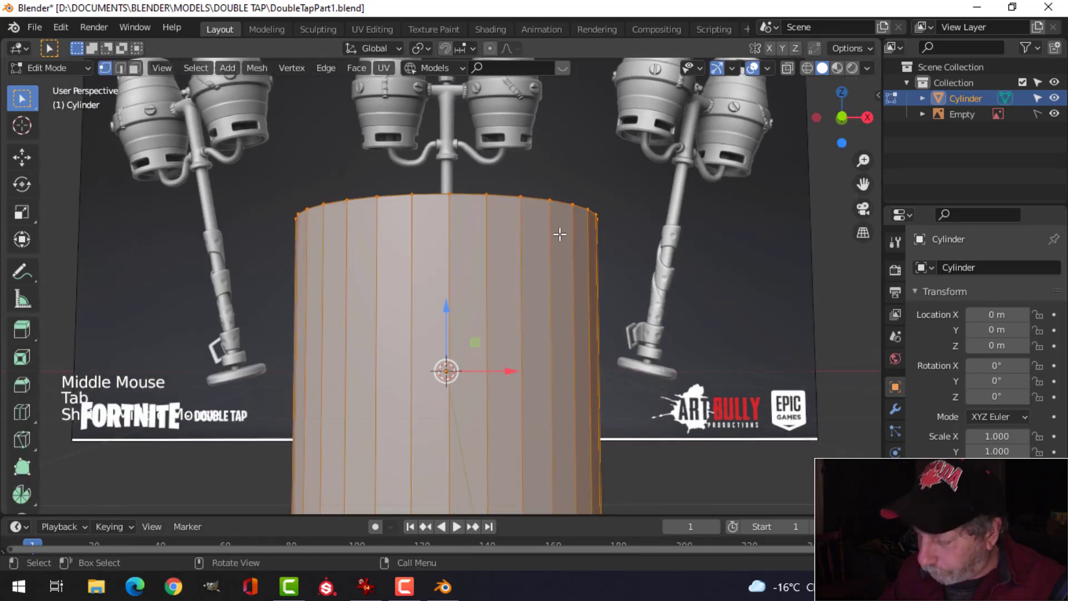
{"action": "key", "text": "KP_1"}
{"action": "key", "text": "s"}
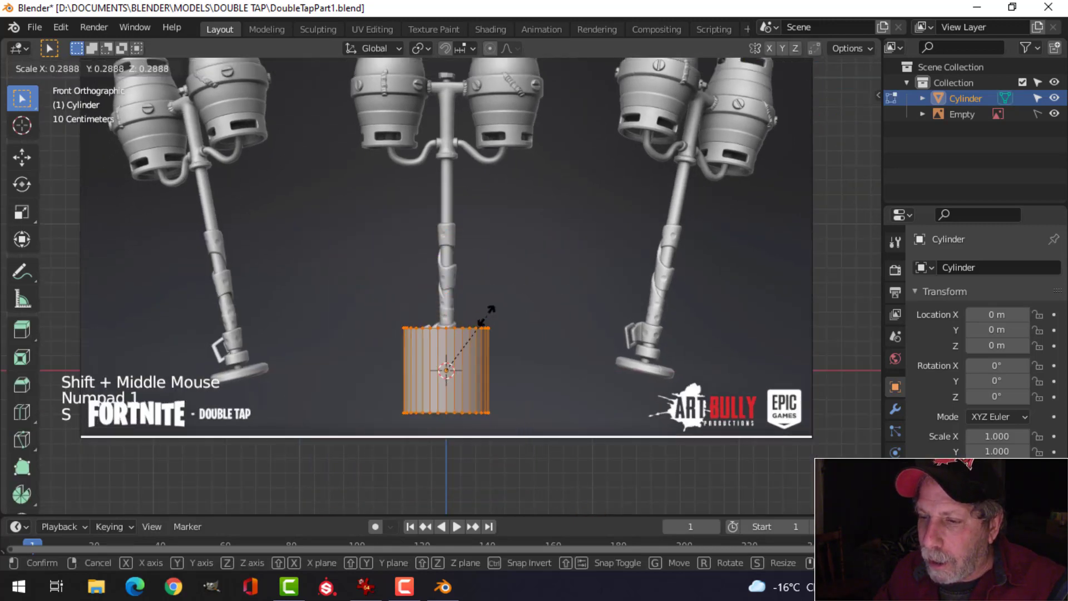
{"action": "left_click", "coordinate": [468, 325]}
{"action": "middle_click_drag", "start_coordinate": [514, 206], "coordinate": [517, 284], "text": "shift"}
{"action": "key", "text": "g"}
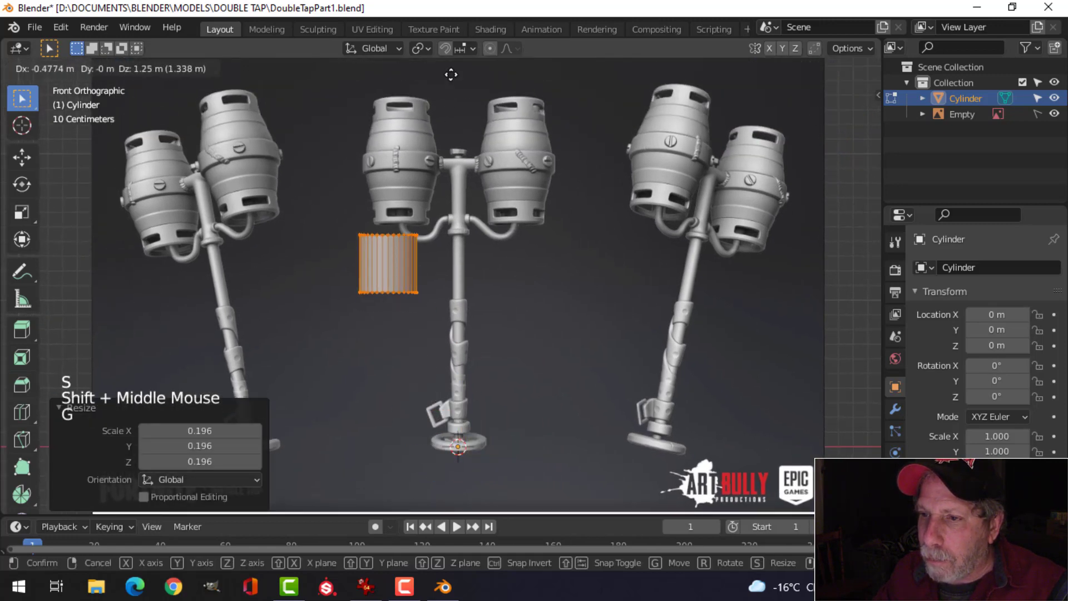
{"action": "left_click", "coordinate": [463, 440]}
Scale the cylinder by about 1.218 to match the left barrel's width and display it in wireframe shading
{"action": "scroll", "coordinate": [484, 245], "scroll_direction": "up", "scroll_amount": 4}
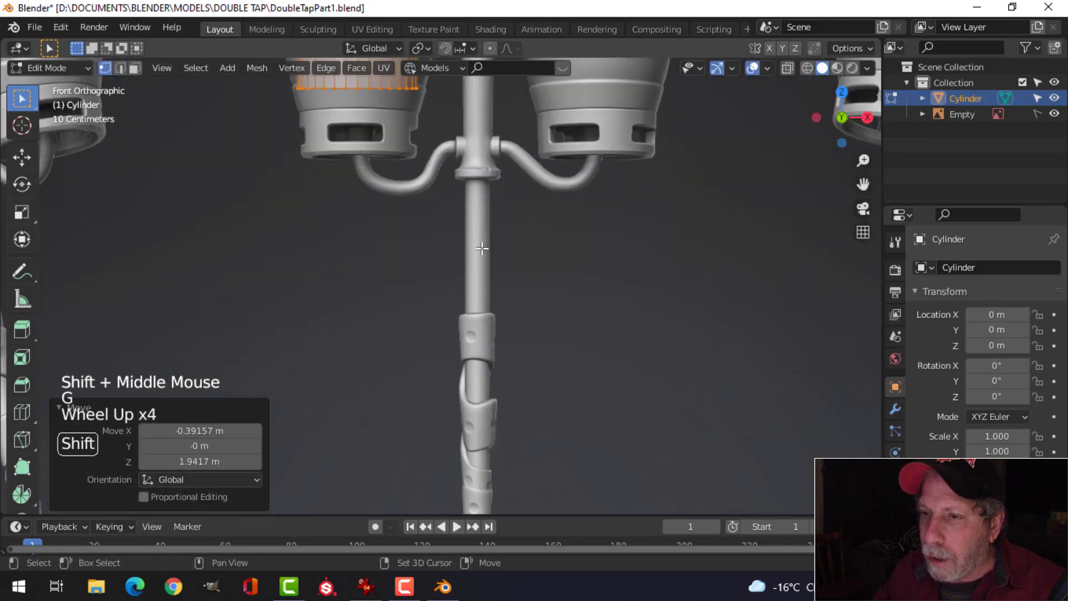
{"action": "middle_click_drag", "start_coordinate": [484, 245], "coordinate": [526, 412], "text": "shift"}
{"action": "scroll", "coordinate": [490, 445], "scroll_direction": "up", "scroll_amount": 2}
{"action": "scroll", "coordinate": [525, 412], "scroll_direction": "up", "scroll_amount": 2}
{"action": "key", "text": "s"}
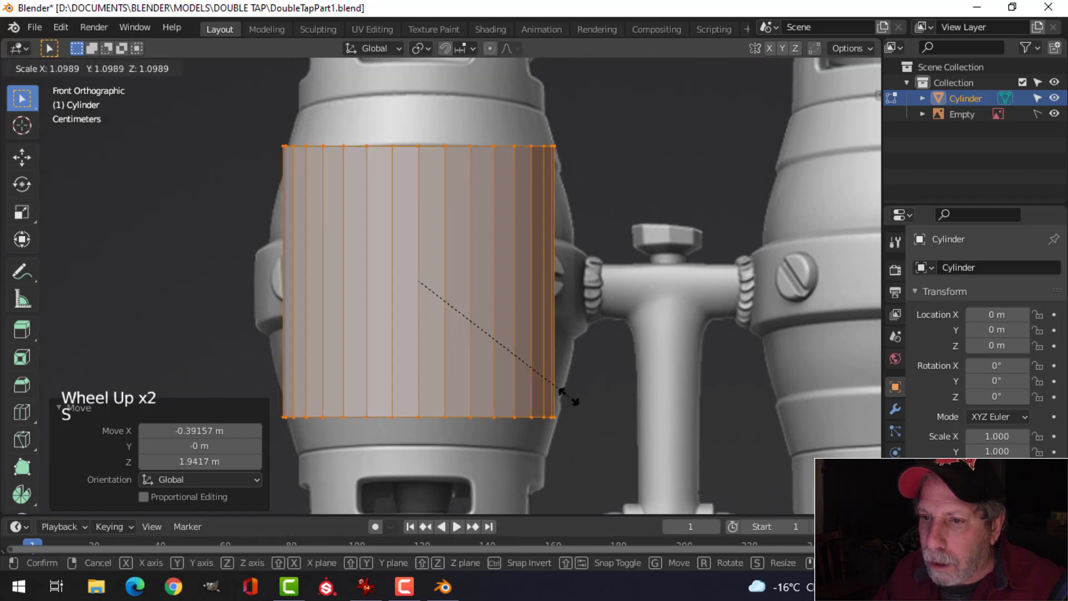
{"action": "left_click", "coordinate": [593, 399]}
{"action": "key", "text": "z"}
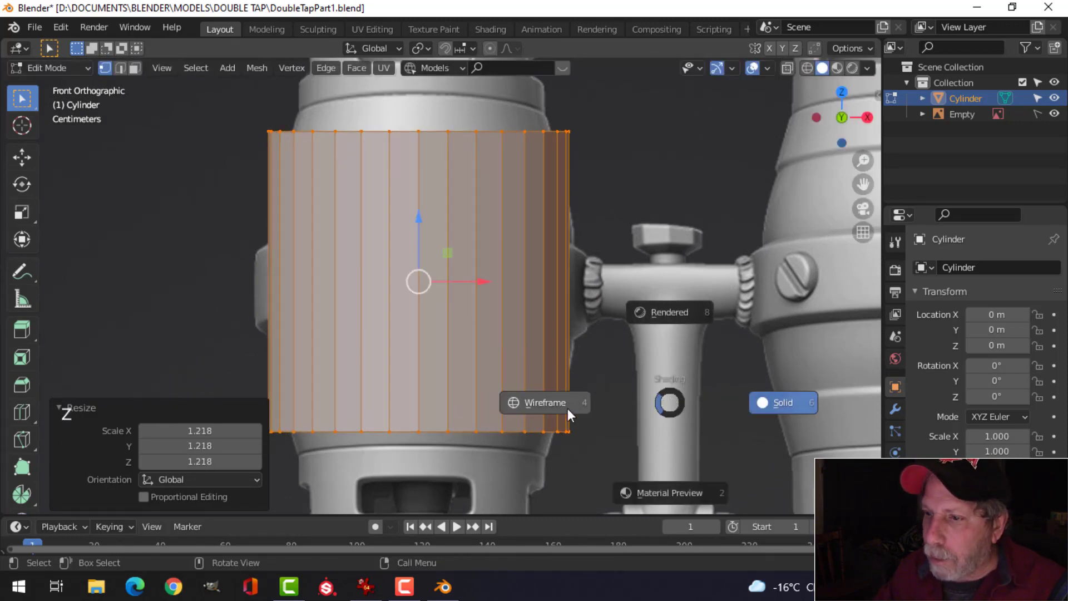
{"action": "left_click", "coordinate": [567, 408]}
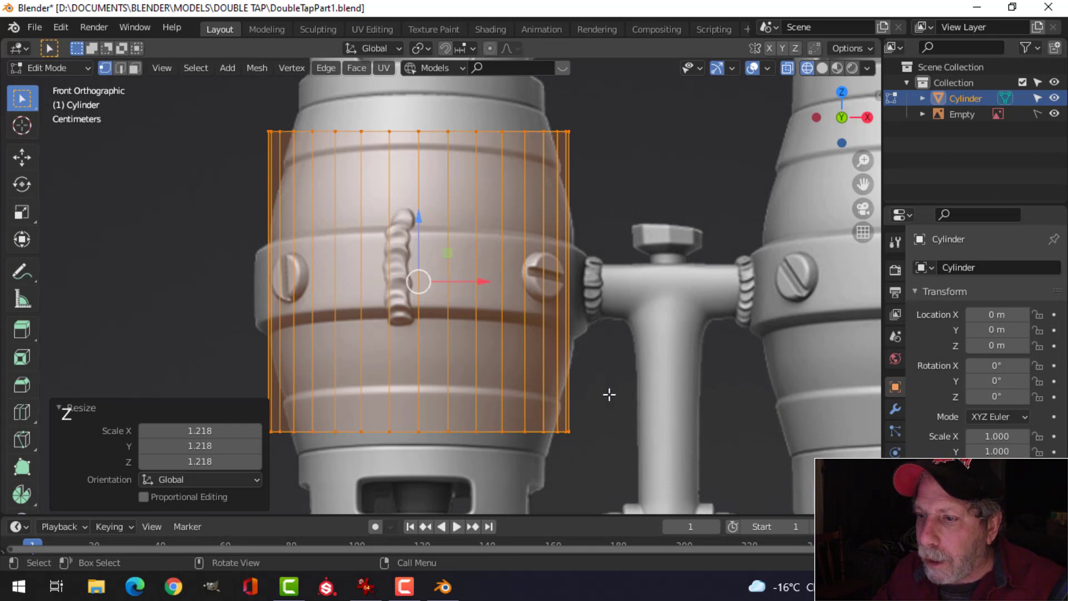
Raise the cylinder's top vertex ring to the barrel's upper seam and lower the bottom ring about 0.024 m to the lower seam
{"action": "scroll", "coordinate": [593, 363], "scroll_direction": "down", "scroll_amount": 1}
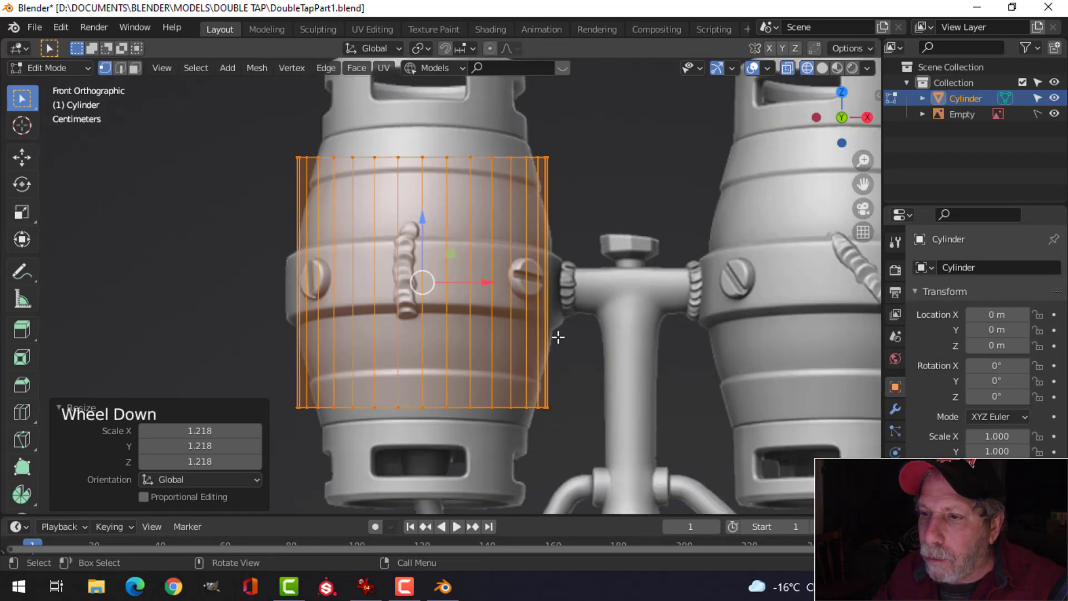
{"action": "middle_click_drag", "start_coordinate": [558, 333], "coordinate": [565, 362], "text": "shift"}
{"action": "key", "text": "alt+a"}
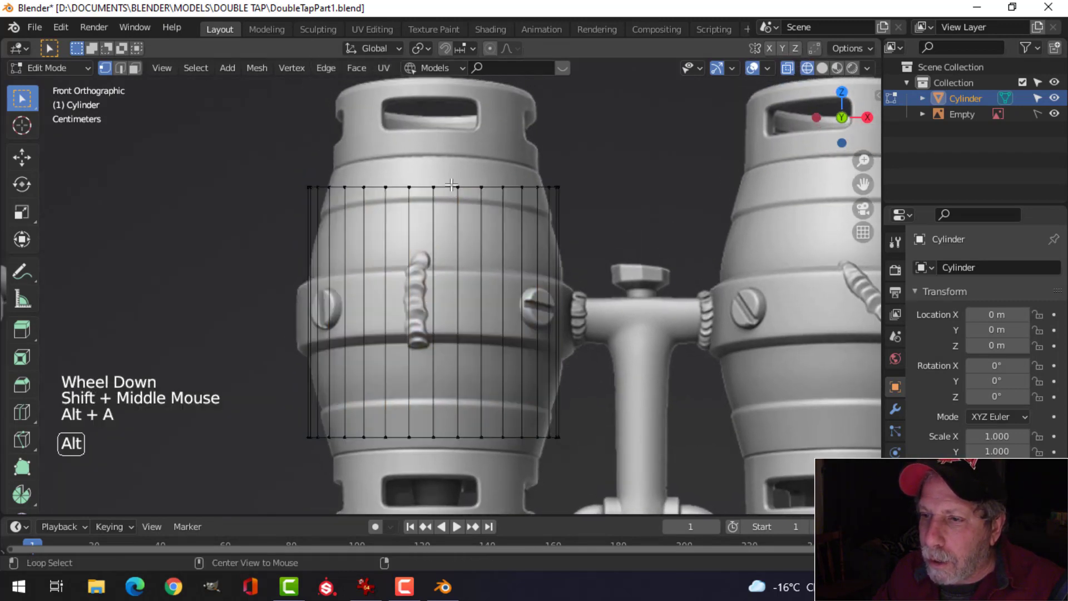
{"action": "left_click", "coordinate": [505, 203], "text": "alt+shift"}
{"action": "left_click_drag", "start_coordinate": [432, 131], "coordinate": [432, 102]}
{"action": "key", "text": "alt+a"}
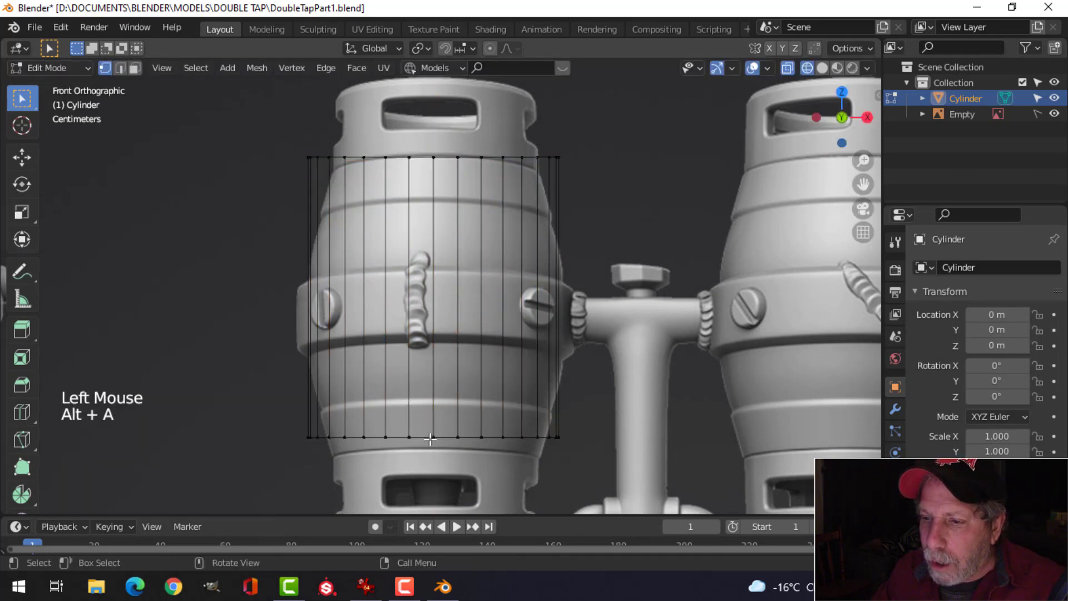
{"action": "left_click", "coordinate": [523, 428], "text": "alt+shift"}
{"action": "middle_click_drag", "start_coordinate": [448, 385], "coordinate": [448, 341], "text": "shift"}
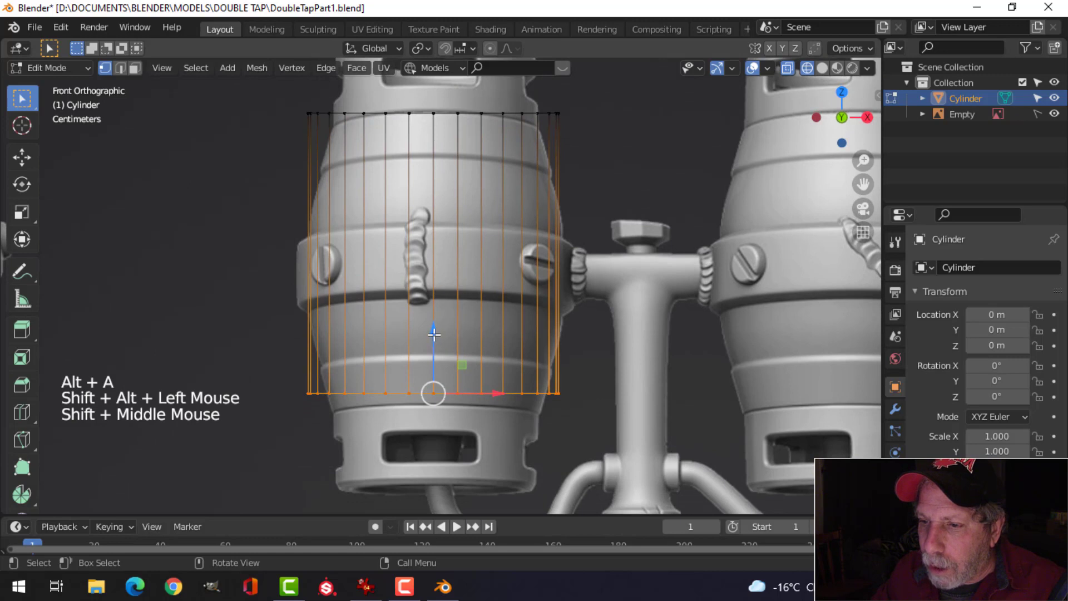
{"action": "left_click_drag", "start_coordinate": [434, 335], "coordinate": [433, 349]}
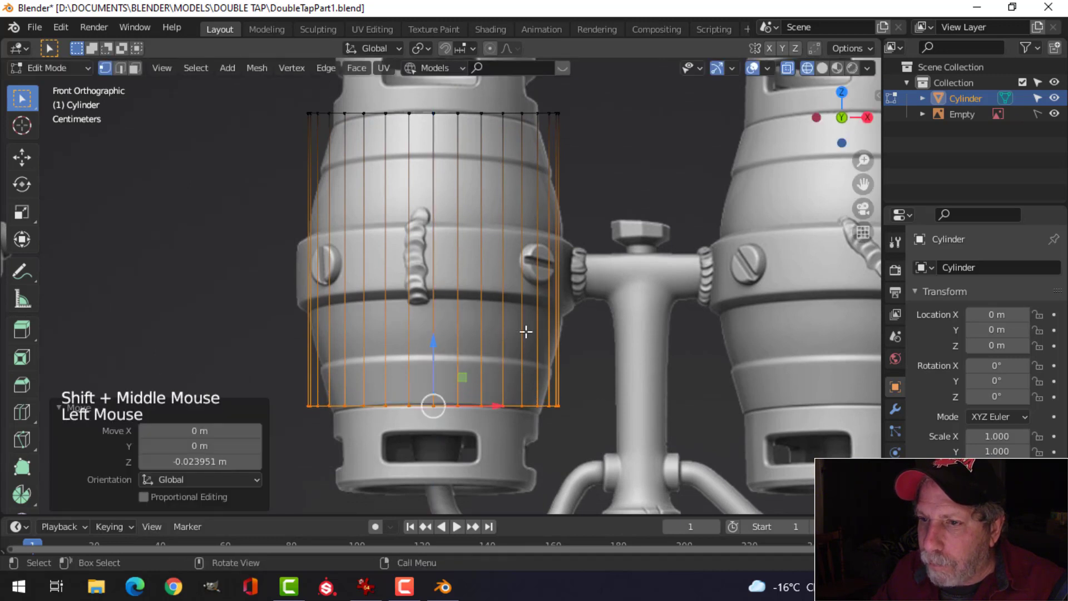
Shift the whole cylinder about 0.0036 m in X to centre it on the barrel and add one loop cut at mid-height
{"action": "scroll", "coordinate": [539, 319], "scroll_direction": "down", "scroll_amount": 1}
{"action": "middle_click_drag", "start_coordinate": [539, 318], "coordinate": [537, 338], "text": "shift"}
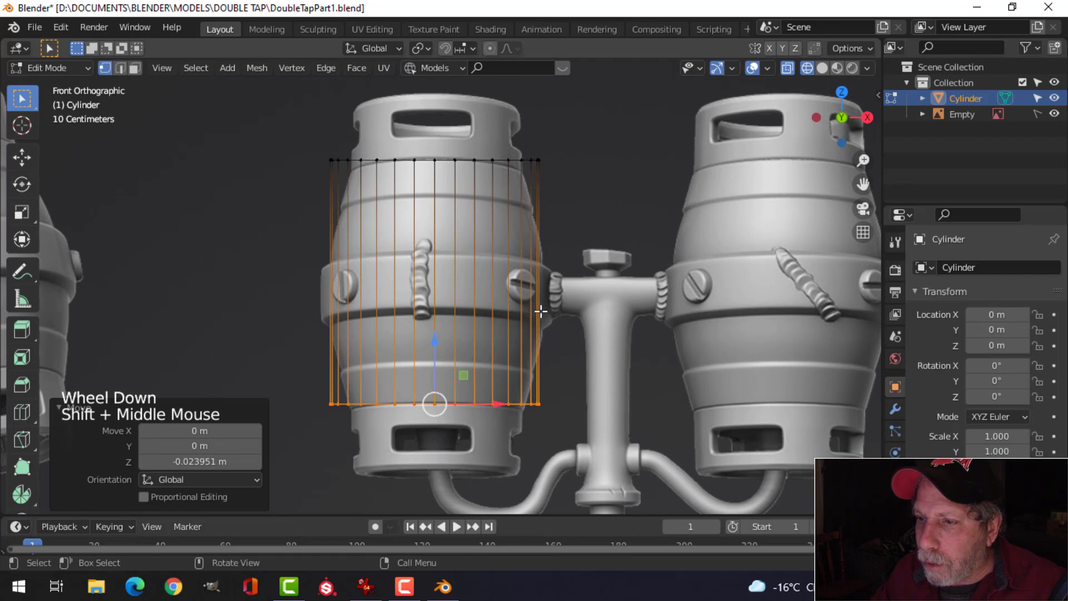
{"action": "key", "text": "a"}
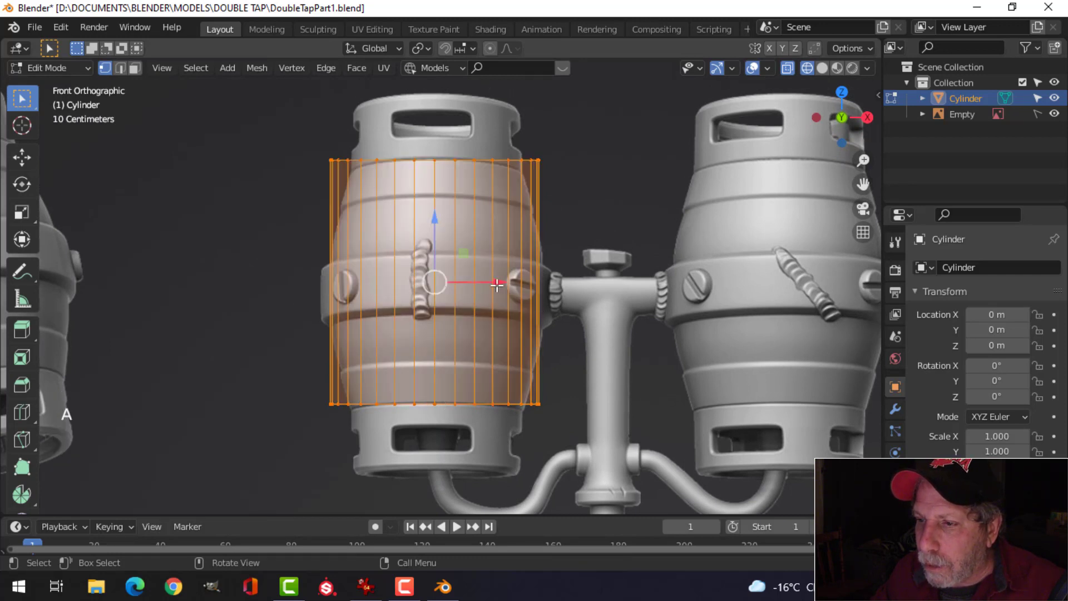
{"action": "left_click_drag", "start_coordinate": [497, 284], "coordinate": [499, 278]}
{"action": "key", "text": "ctrl+r"}
{"action": "left_click", "coordinate": [544, 282]}
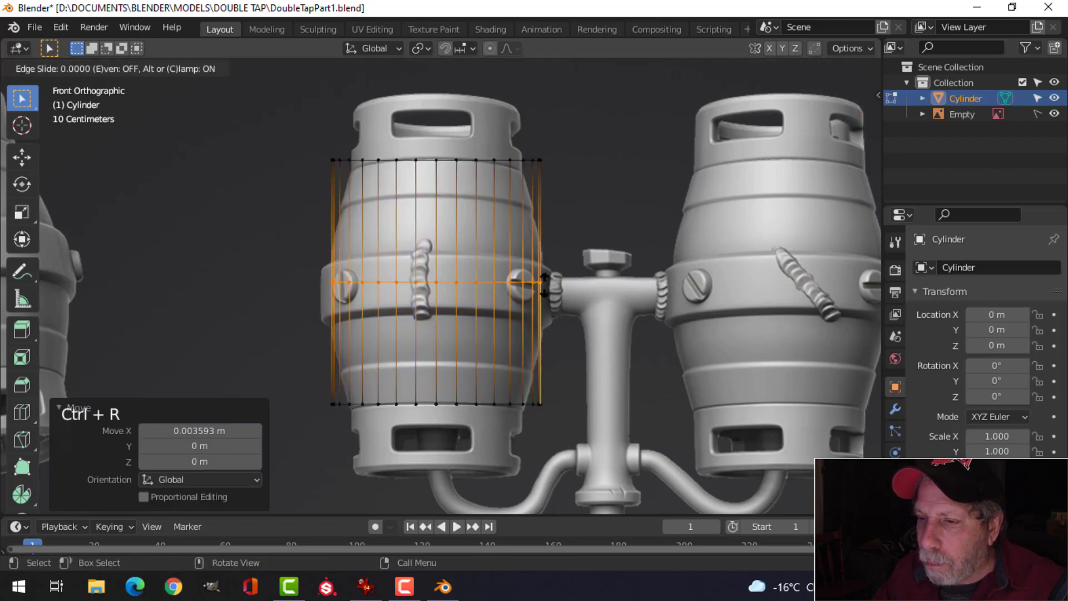
{"action": "left_click", "coordinate": [543, 282]}
Scale the cylinder's top and bottom rings together to about 0.78, excluding the Z axis, to taper it like the barrel
{"action": "key", "text": "alt+a"}
{"action": "left_click", "coordinate": [445, 160], "text": "alt+shift"}
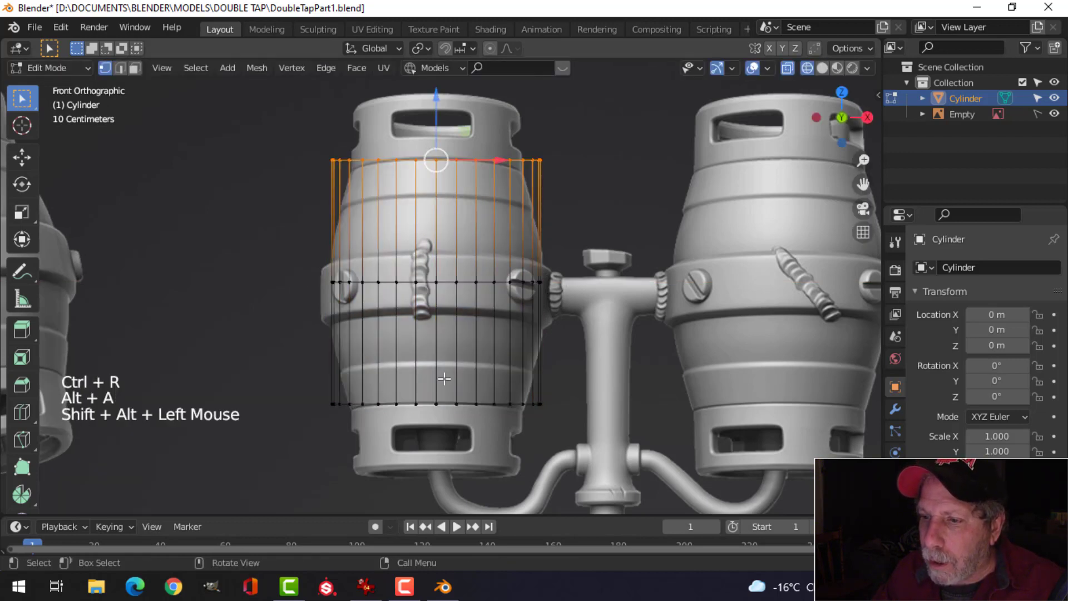
{"action": "left_click", "coordinate": [439, 404], "text": "alt+shift"}
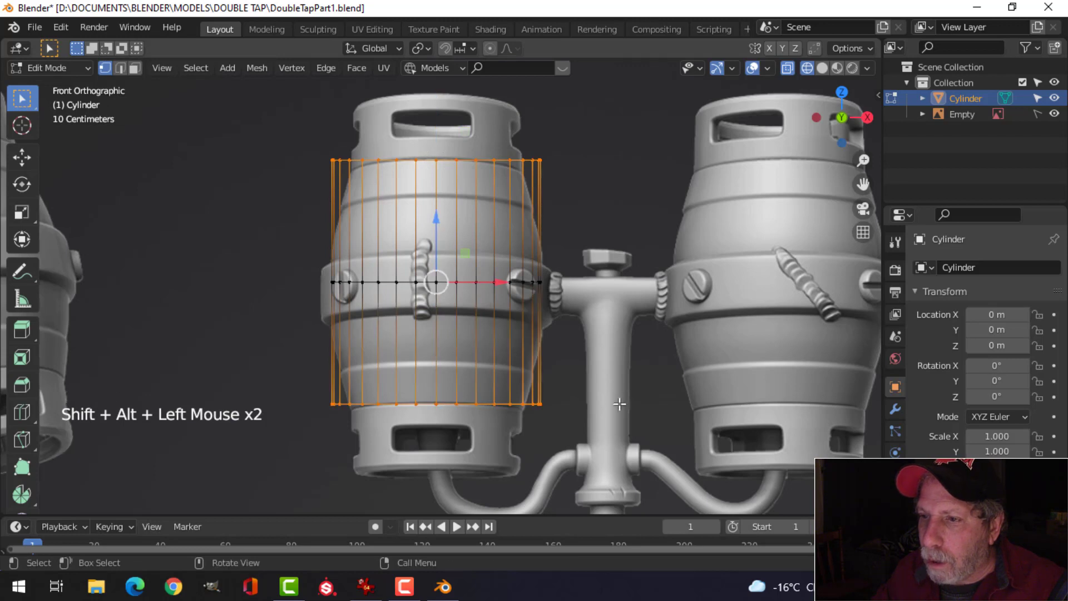
{"action": "key", "text": "s"}
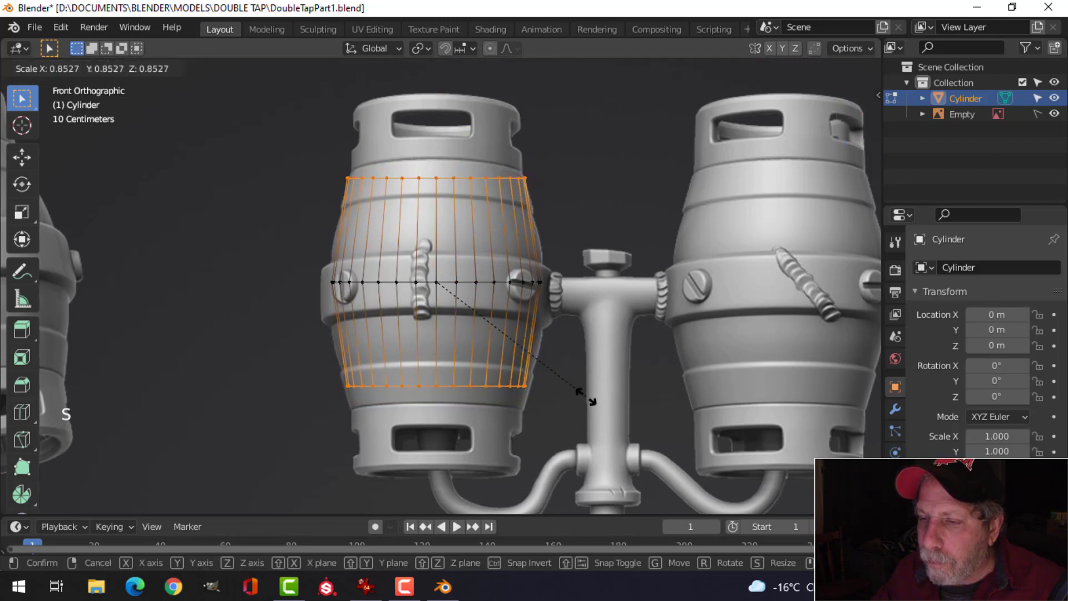
{"action": "key", "text": "Escape"}
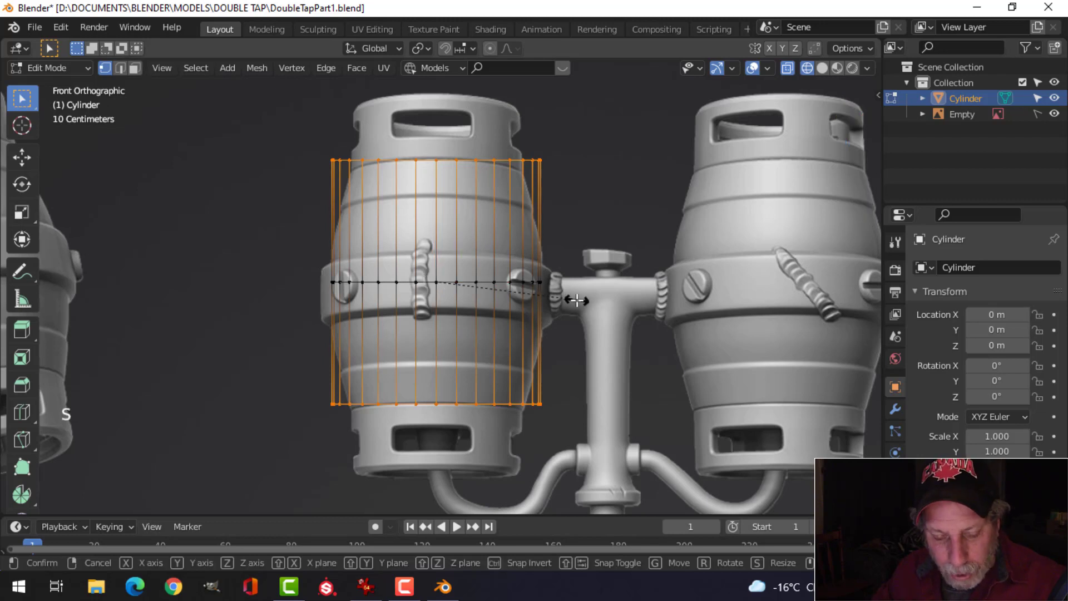
{"action": "key", "text": "s"}
{"action": "key", "text": "shift+z"}
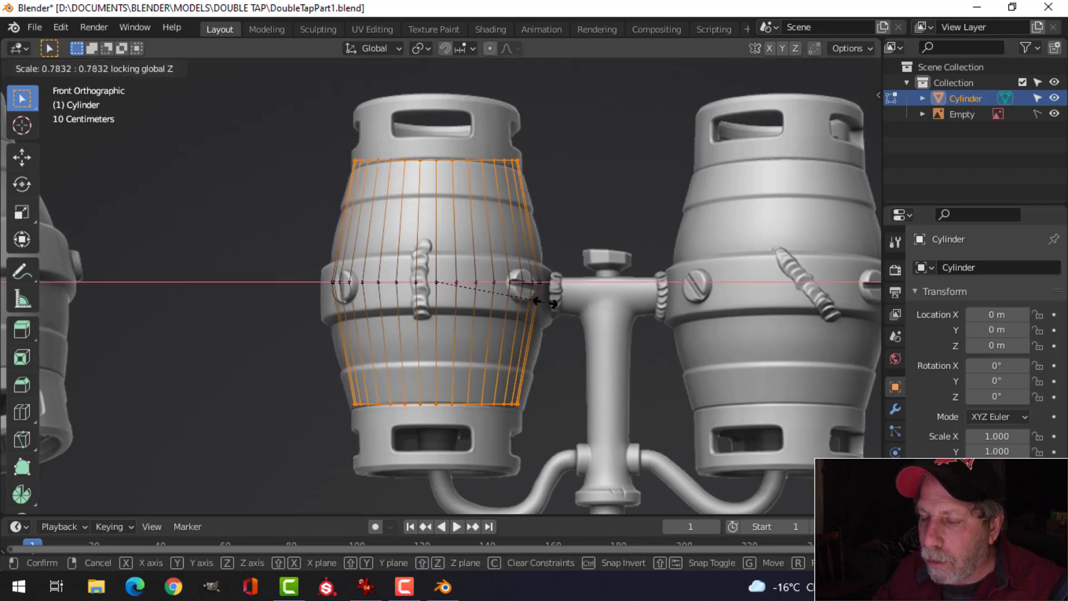
{"action": "left_click", "coordinate": [545, 303]}
Scale the entire tapered barrel mesh up by about 1.084 to fit the reference's outline
{"action": "key", "text": "a"}
{"action": "key", "text": "s"}
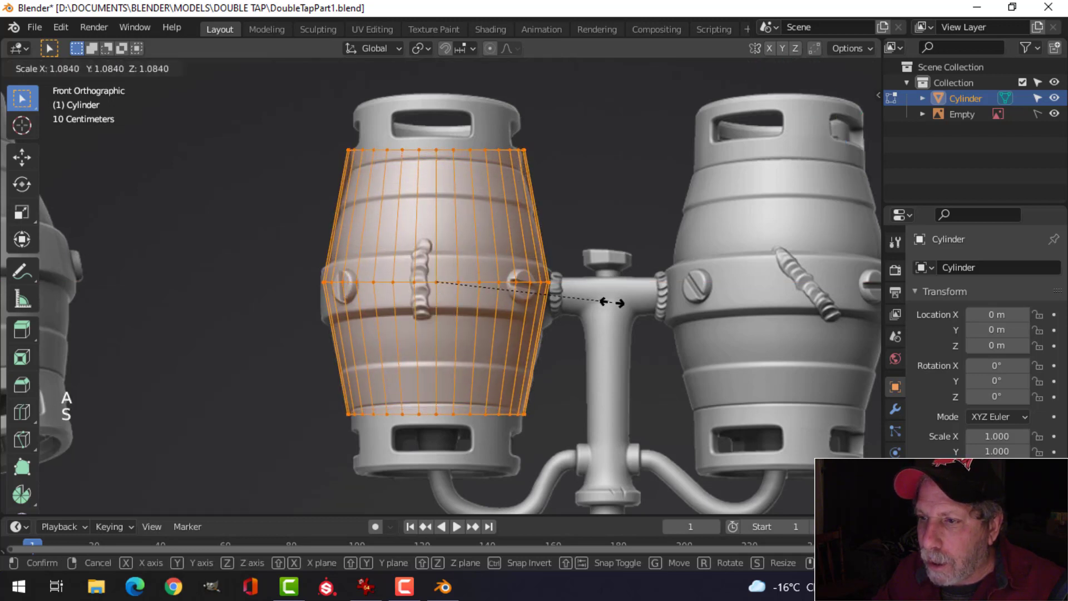
{"action": "left_click", "coordinate": [612, 302]}
Lower the barrel mesh's top vertex ring to the upper seam and raise the bottom ring about 0.023 m to the lower seam
{"action": "key", "text": "alt+a"}
{"action": "key", "text": "b"}
{"action": "left_click_drag", "start_coordinate": [310, 126], "coordinate": [558, 175]}
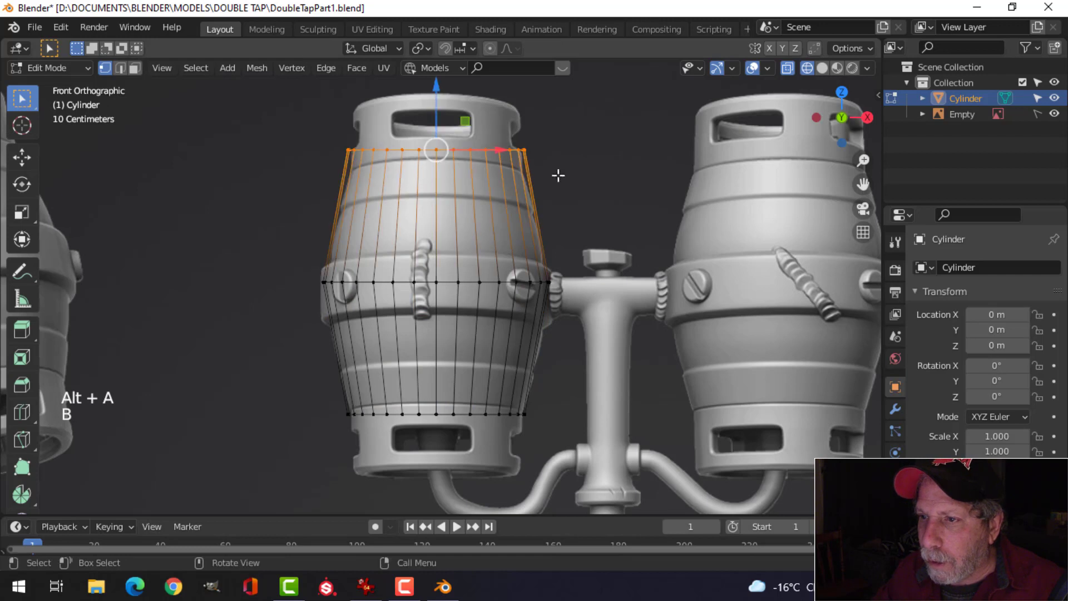
{"action": "left_click_drag", "start_coordinate": [434, 113], "coordinate": [445, 126]}
{"action": "key", "text": "alt+a"}
{"action": "key", "text": "b"}
{"action": "left_click_drag", "start_coordinate": [293, 388], "coordinate": [550, 443]}
{"action": "left_click_drag", "start_coordinate": [436, 370], "coordinate": [436, 358]}
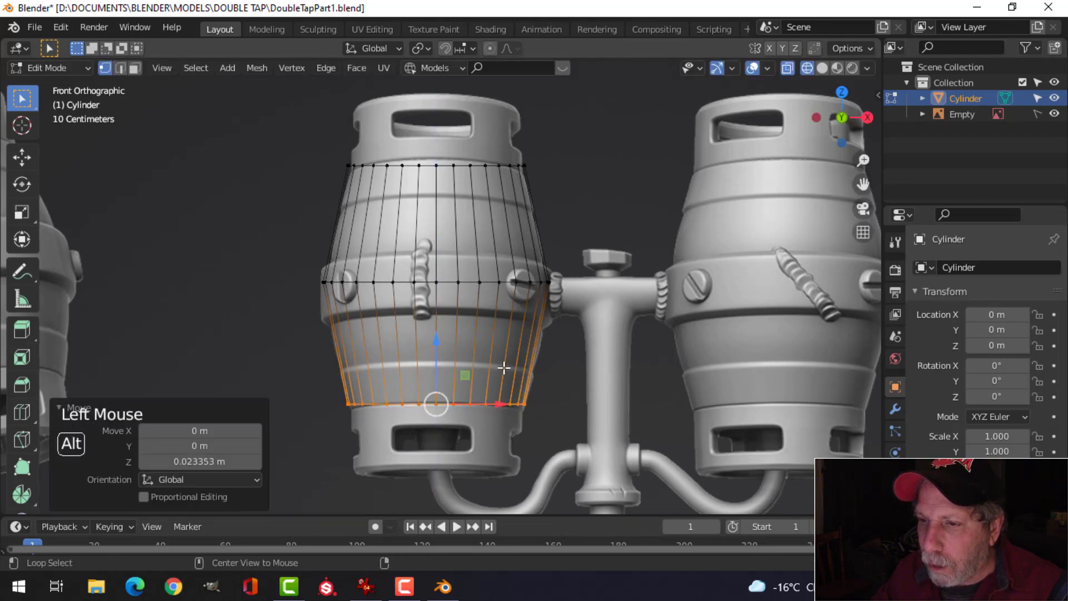
Bevel the barrel's mid-height edge loop with a 0.0618 m width and 4 segments to form the central band
{"action": "key", "text": "alt+a"}
{"action": "key", "text": "2"}
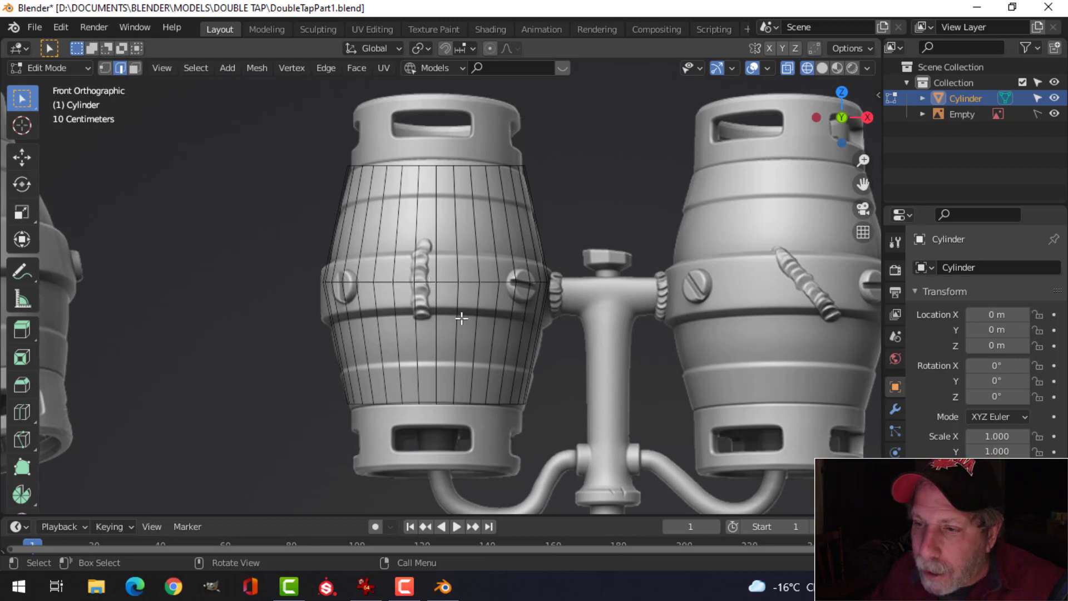
{"action": "left_click", "coordinate": [452, 283], "text": "alt+shift"}
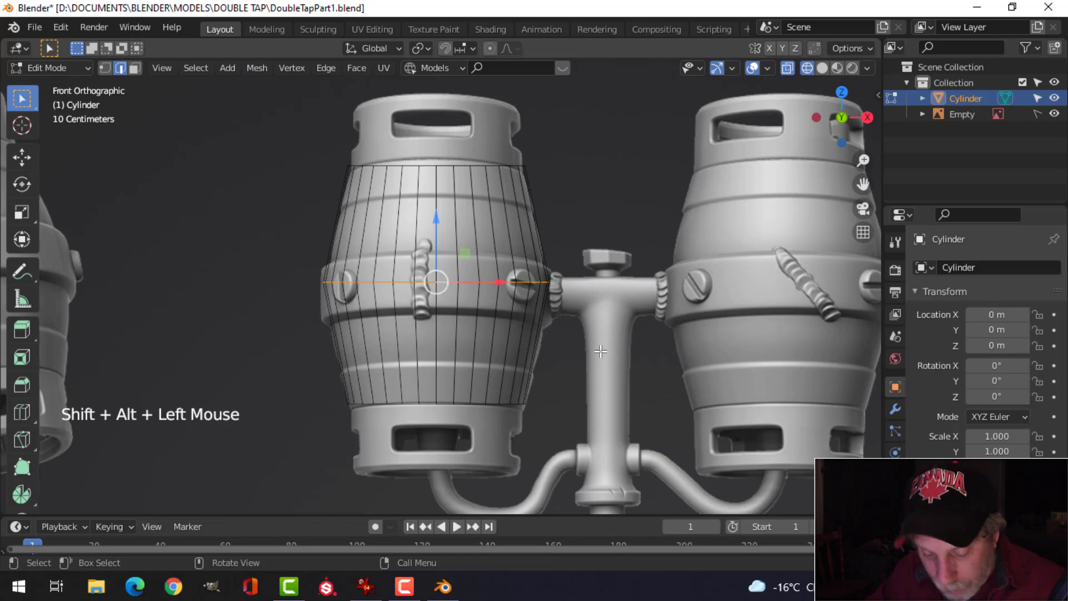
{"action": "key", "text": "ctrl+b"}
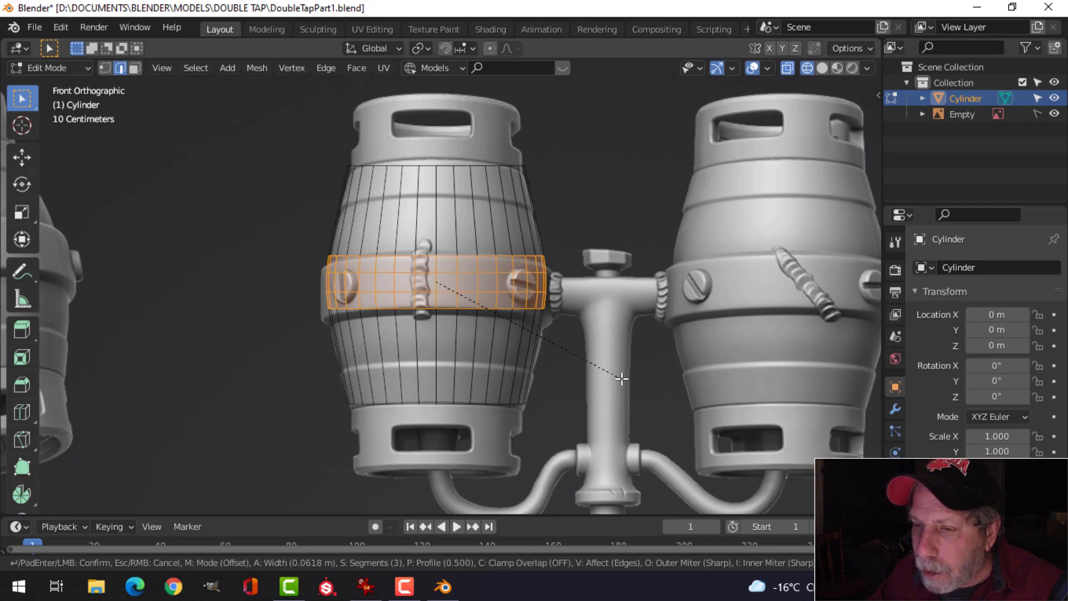
{"action": "left_click", "coordinate": [621, 379]}
{"action": "right_click", "coordinate": [621, 378]}
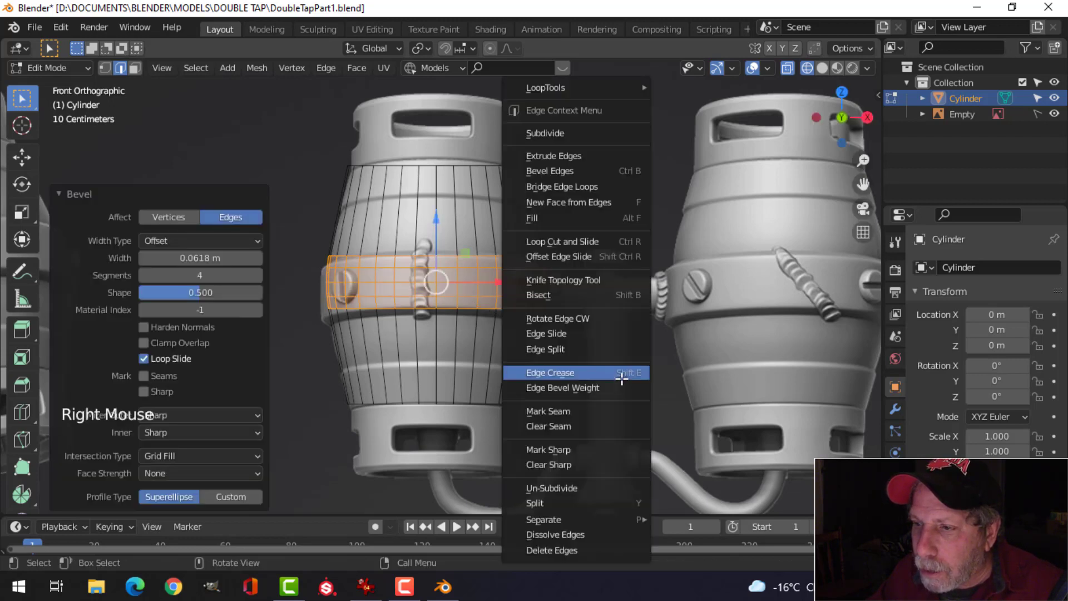
{"action": "key", "text": "alt+a"}
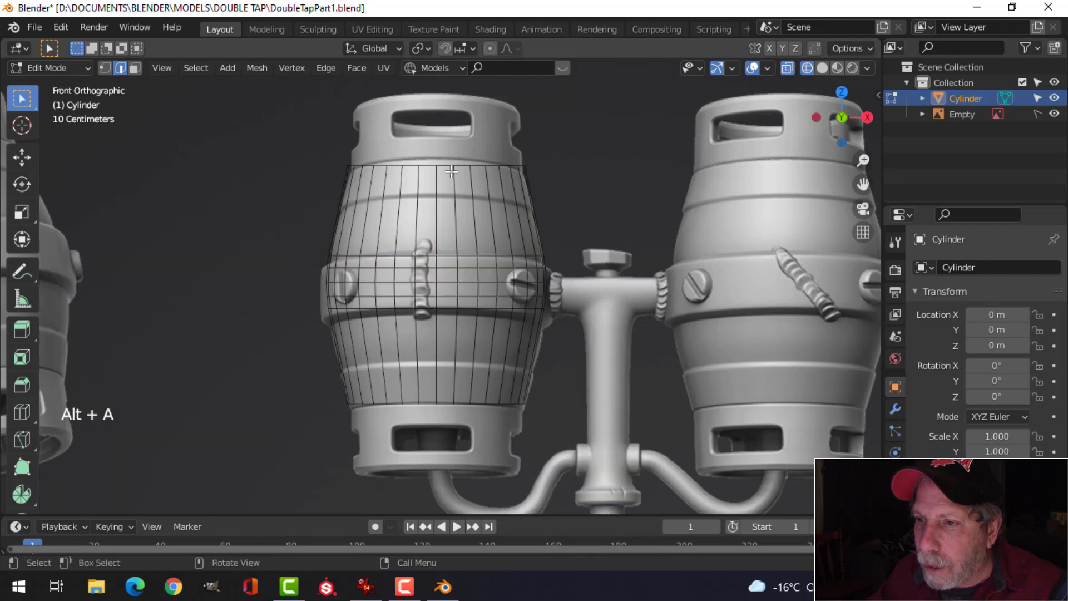
Extrude the barrel's open top ring and scale it inward to form a flat inner rim
{"action": "middle_click_drag", "start_coordinate": [444, 164], "coordinate": [606, 234]}
{"action": "left_click", "coordinate": [464, 223], "text": "alt+shift"}
{"action": "key", "text": "e"}
{"action": "key", "text": "s"}
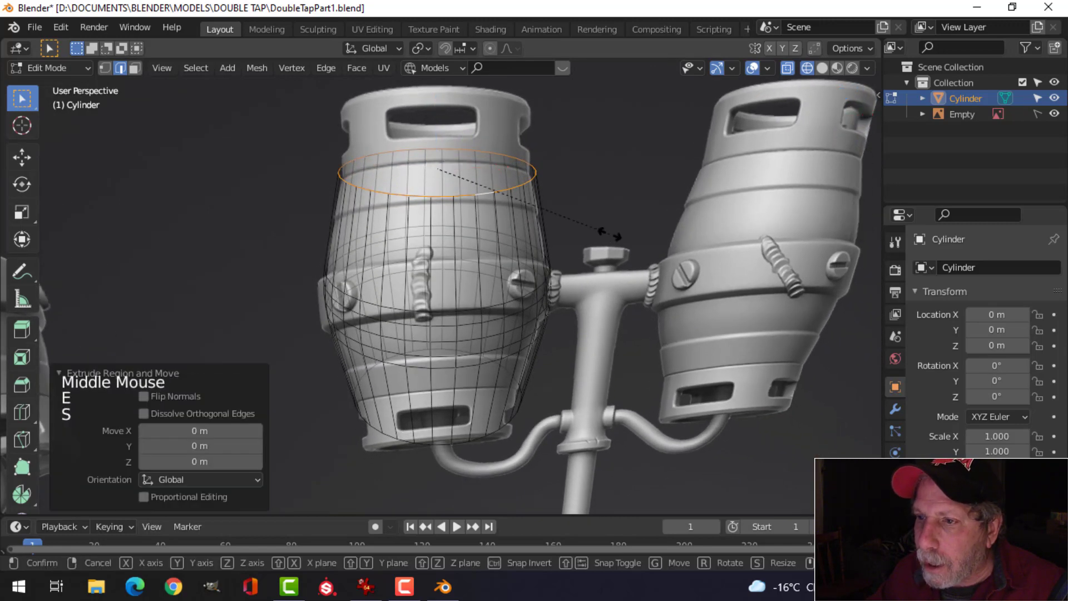
{"action": "left_click", "coordinate": [563, 239]}
{"action": "key", "text": "alt+a"}
{"action": "middle_click_drag", "start_coordinate": [570, 302], "coordinate": [530, 227]}
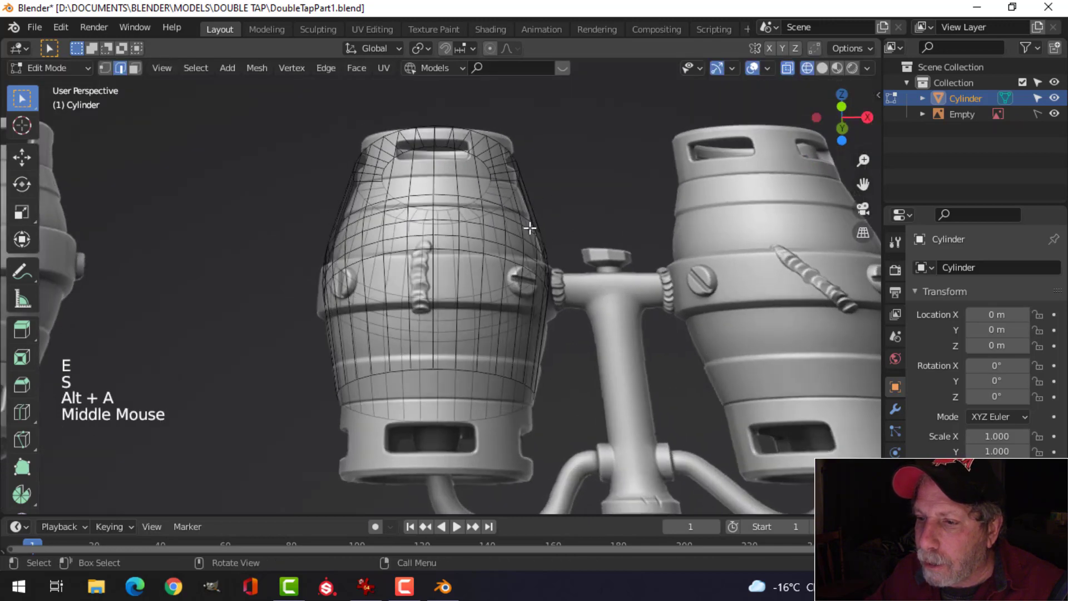
Extrude the barrel's open bottom ring and scale it inward to form a matching rim, then return to the front view
{"action": "left_click", "coordinate": [472, 366], "text": "alt+shift"}
{"action": "middle_click_drag", "start_coordinate": [489, 365], "coordinate": [503, 367]}
{"action": "key", "text": "e"}
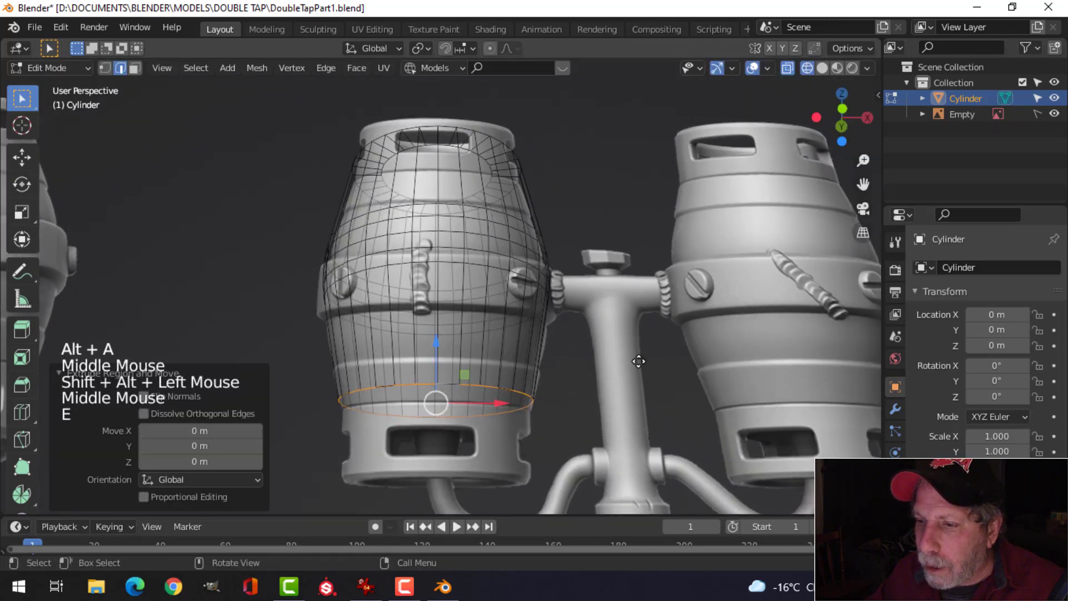
{"action": "key", "text": "s"}
{"action": "left_click", "coordinate": [555, 362]}
{"action": "key", "text": "alt+a"}
{"action": "middle_click_drag", "start_coordinate": [508, 248], "coordinate": [528, 287]}
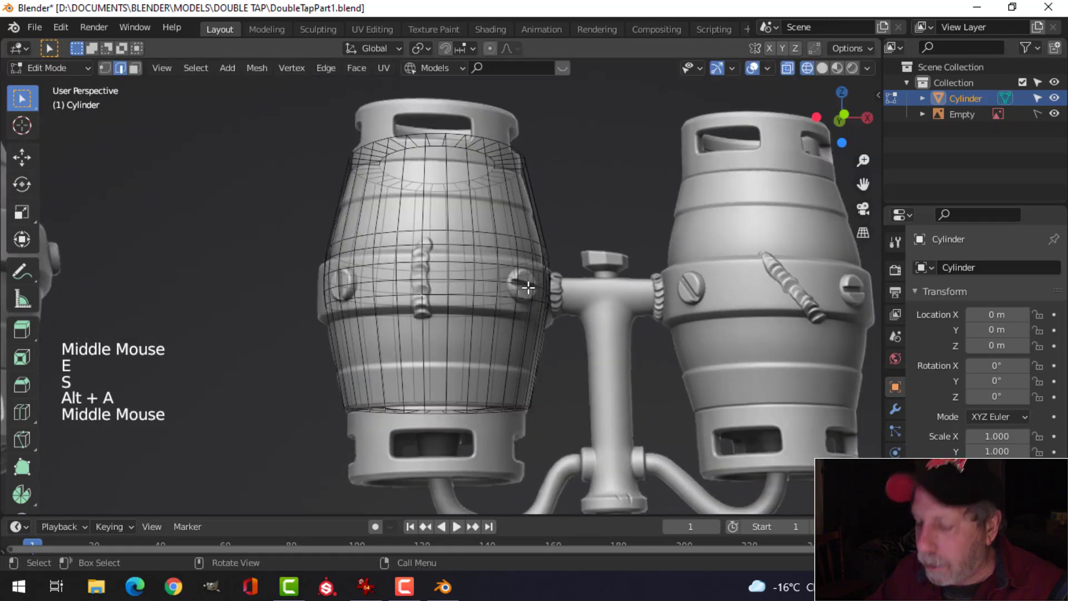
{"action": "key", "text": "KP_1"}
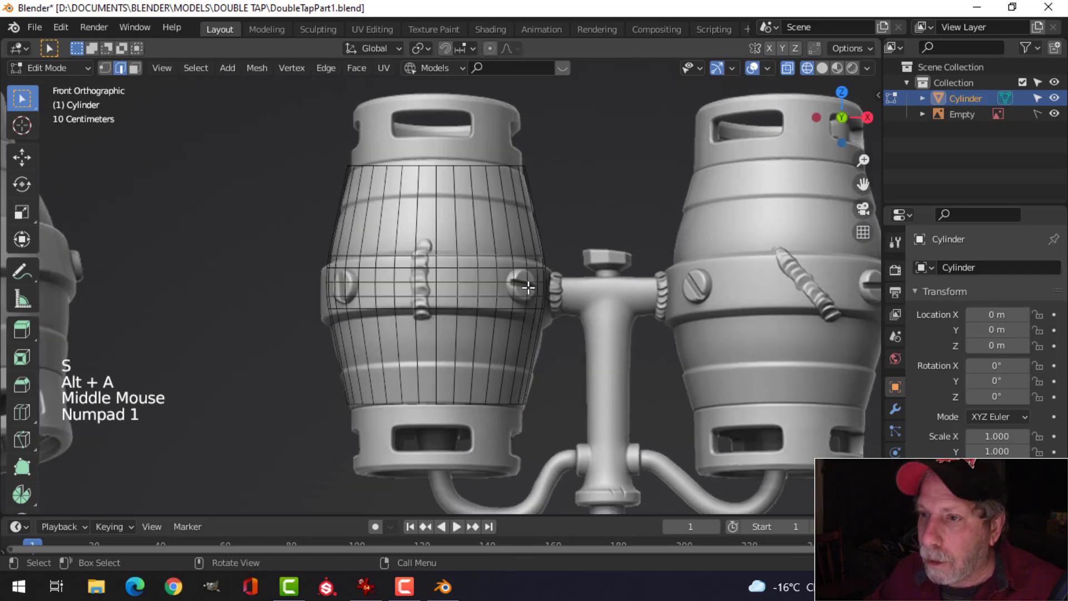
Add one loop cut at the reference's upper groove and another at its lower groove
{"action": "left_click", "coordinate": [439, 168], "text": "alt+shift"}
{"action": "key", "text": "alt+a"}
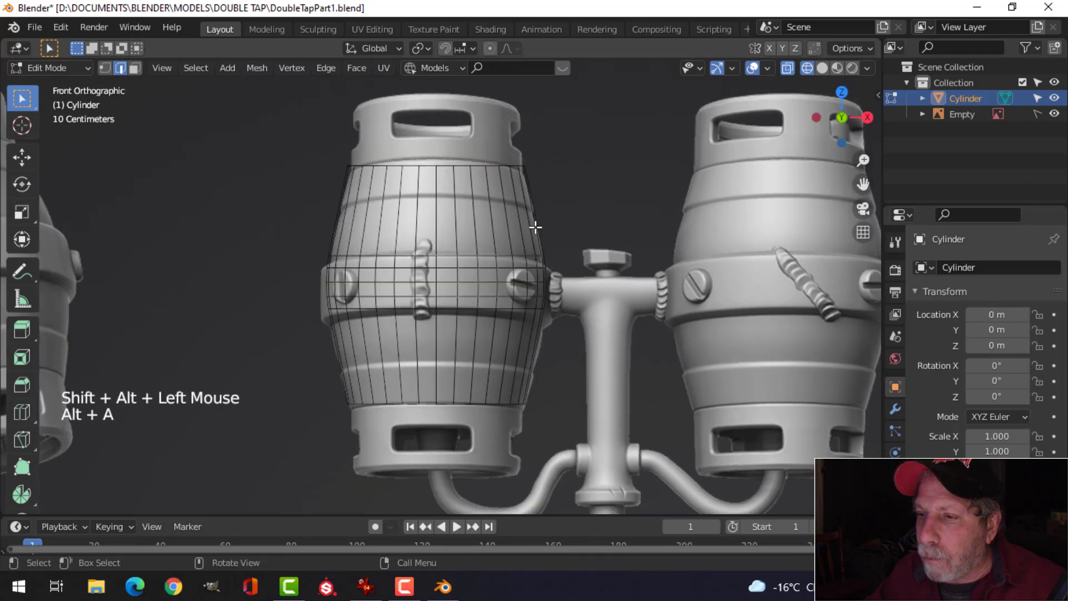
{"action": "key", "text": "ctrl+r"}
{"action": "left_click", "coordinate": [534, 226]}
{"action": "left_click", "coordinate": [565, 310]}
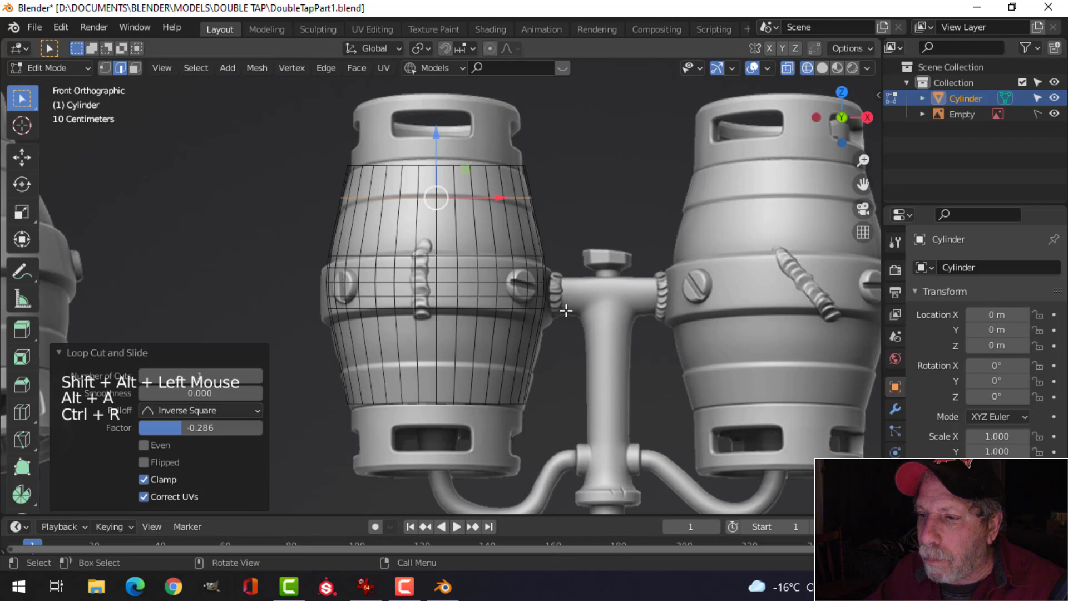
{"action": "key", "text": "ctrl+r"}
{"action": "left_click", "coordinate": [543, 349]}
{"action": "left_click", "coordinate": [544, 351]}
{"action": "key", "text": "alt+a"}
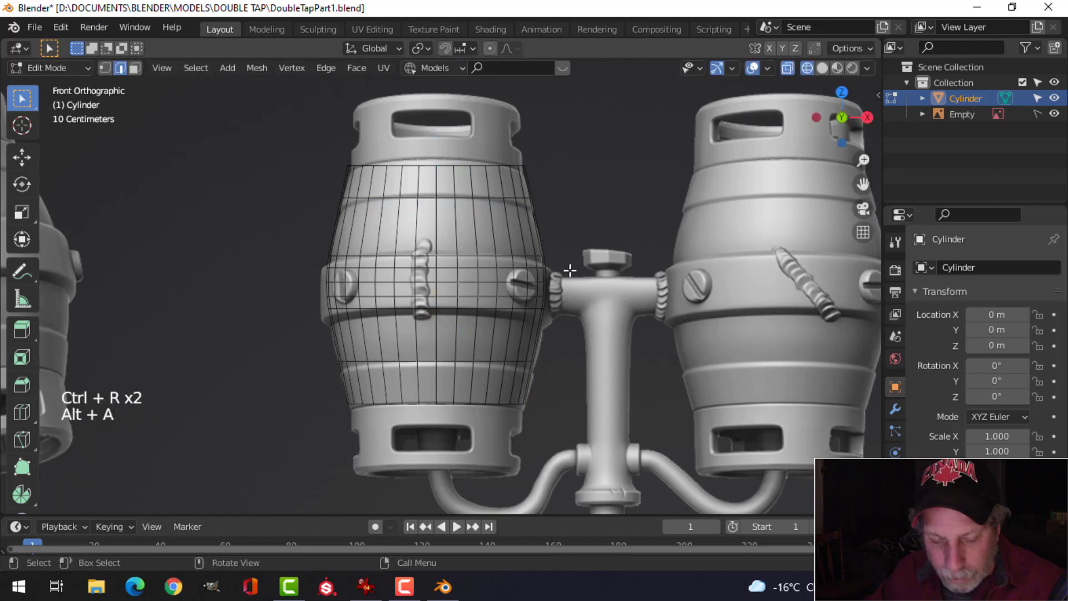
Extrude the top, middle and bottom face bands together and fatten them outward by 0.0111 m
{"action": "key", "text": "3"}
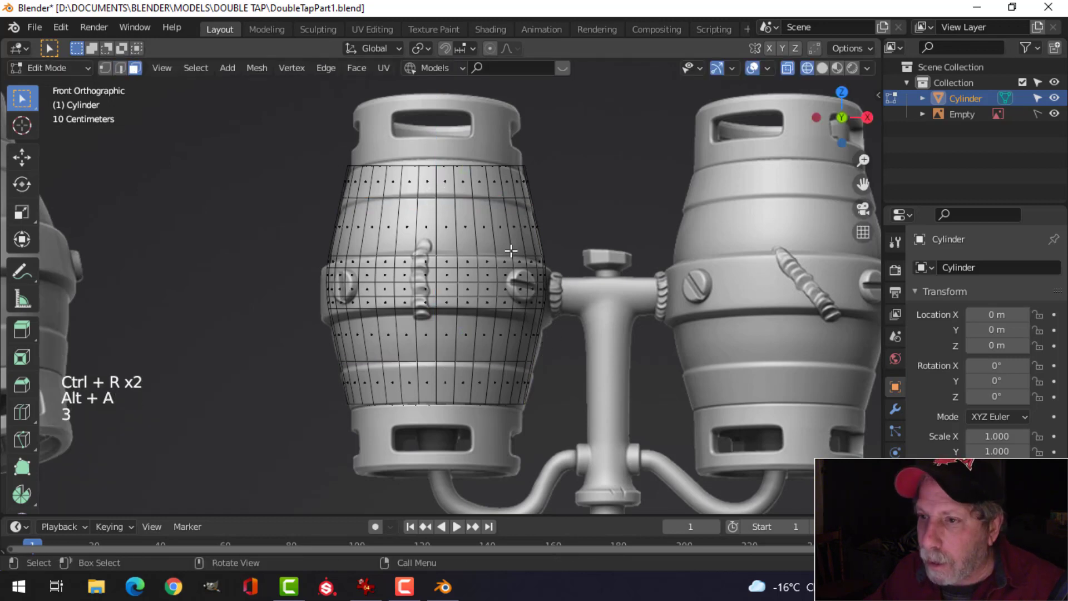
{"action": "left_click", "coordinate": [451, 178], "text": "alt+shift"}
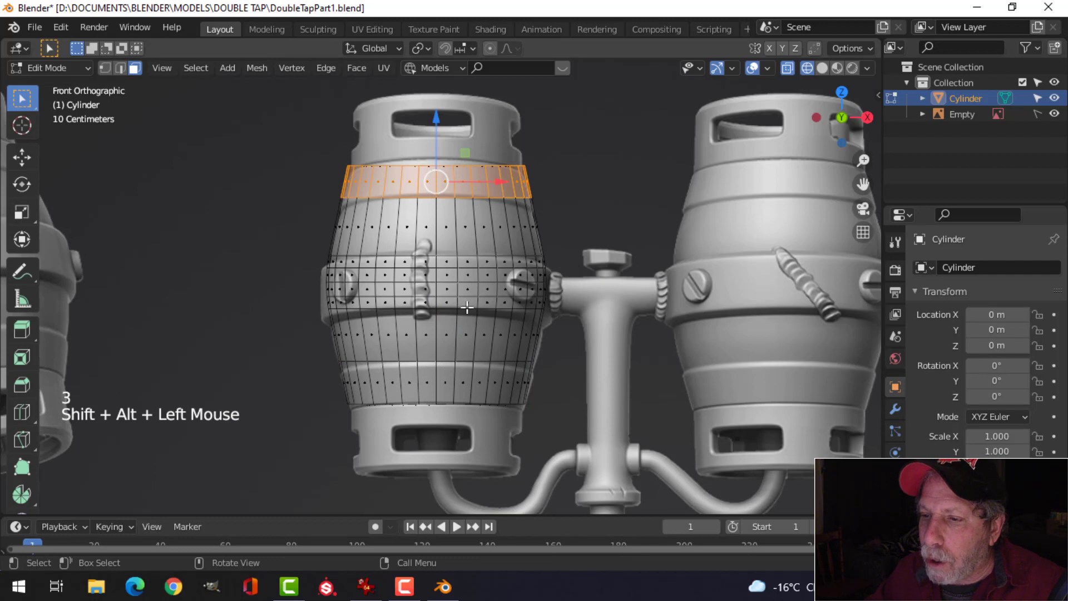
{"action": "left_click", "coordinate": [451, 388], "text": "alt+shift"}
{"action": "left_click", "coordinate": [438, 277], "text": "alt+shift"}
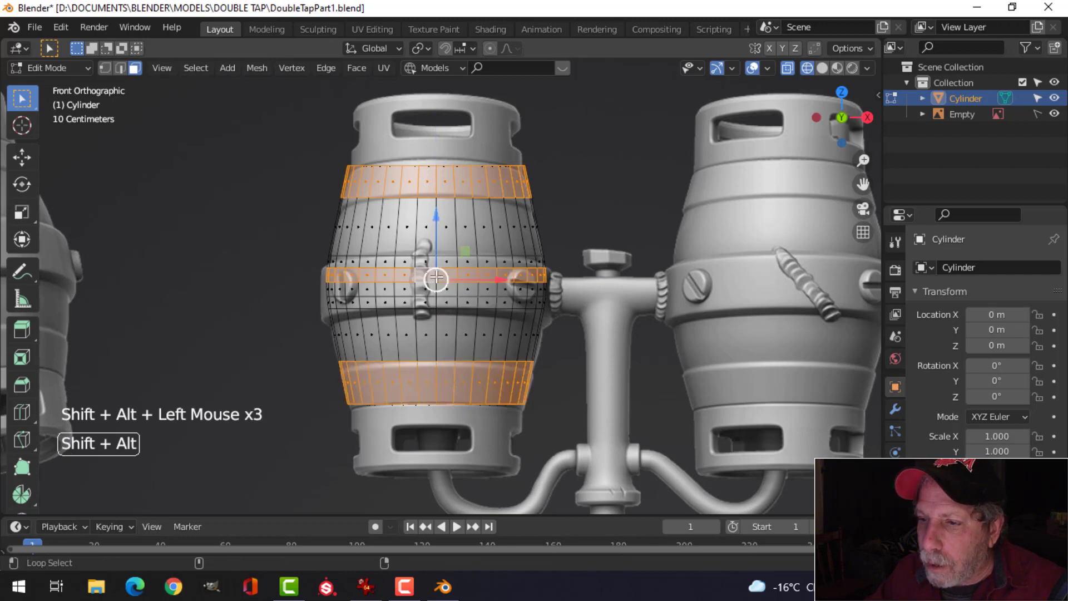
{"action": "left_click", "coordinate": [439, 288], "text": "alt+shift"}
{"action": "left_click", "coordinate": [438, 264], "text": "alt+shift"}
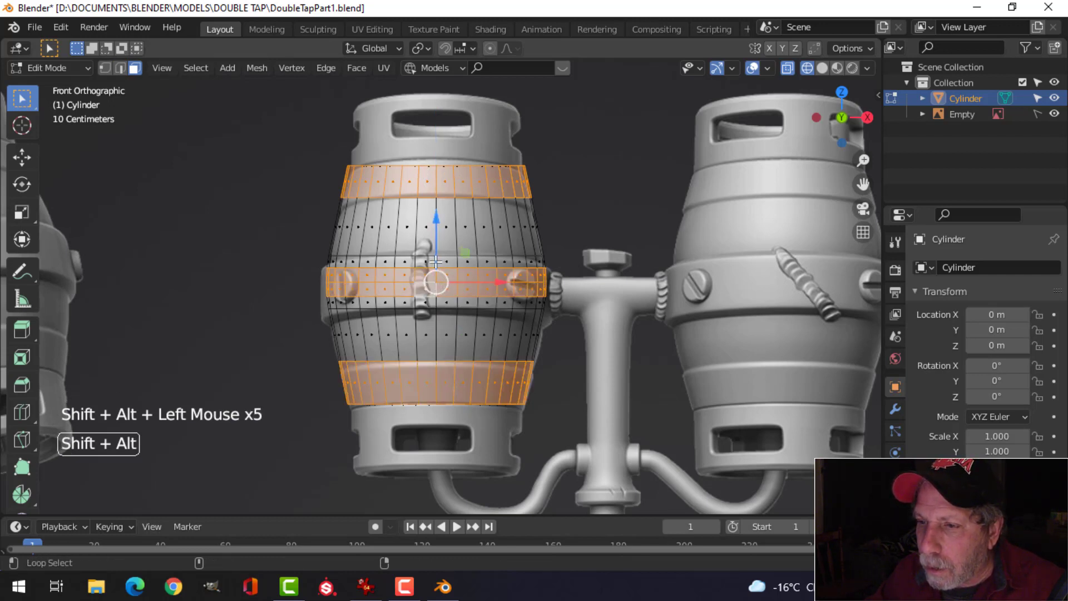
{"action": "left_click", "coordinate": [436, 305], "text": "alt+shift"}
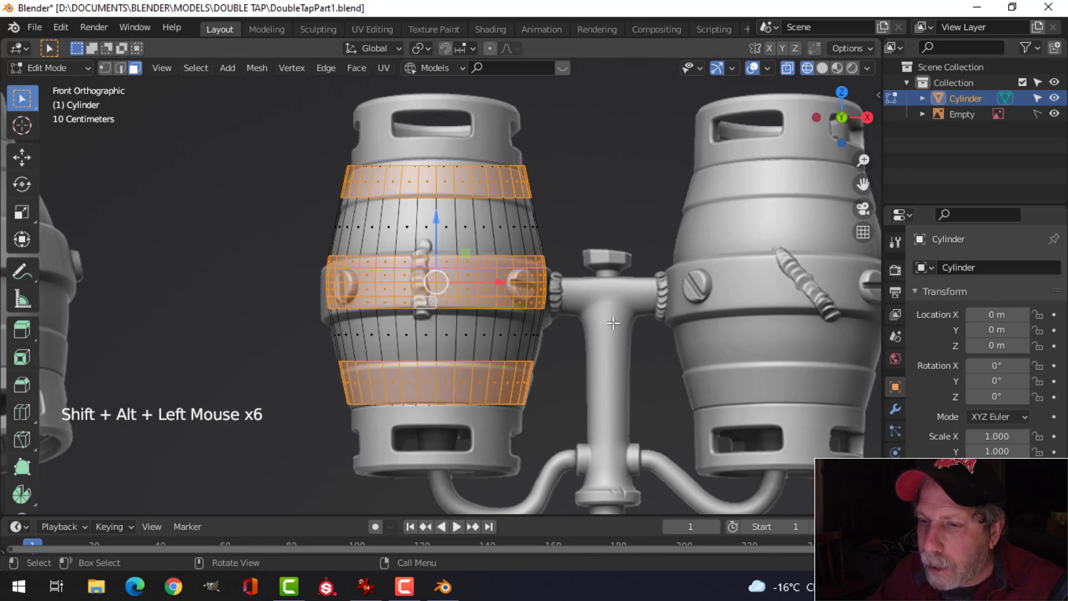
{"action": "key", "text": "e"}
{"action": "key", "text": "alt+s"}
{"action": "key", "text": "shift"}
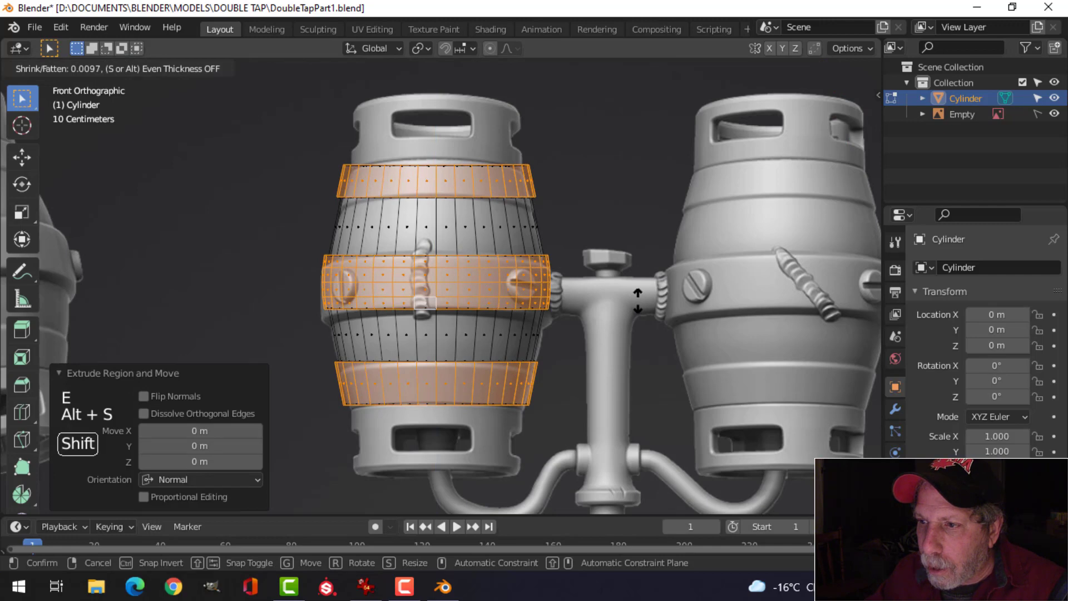
{"action": "left_click", "coordinate": [639, 298]}
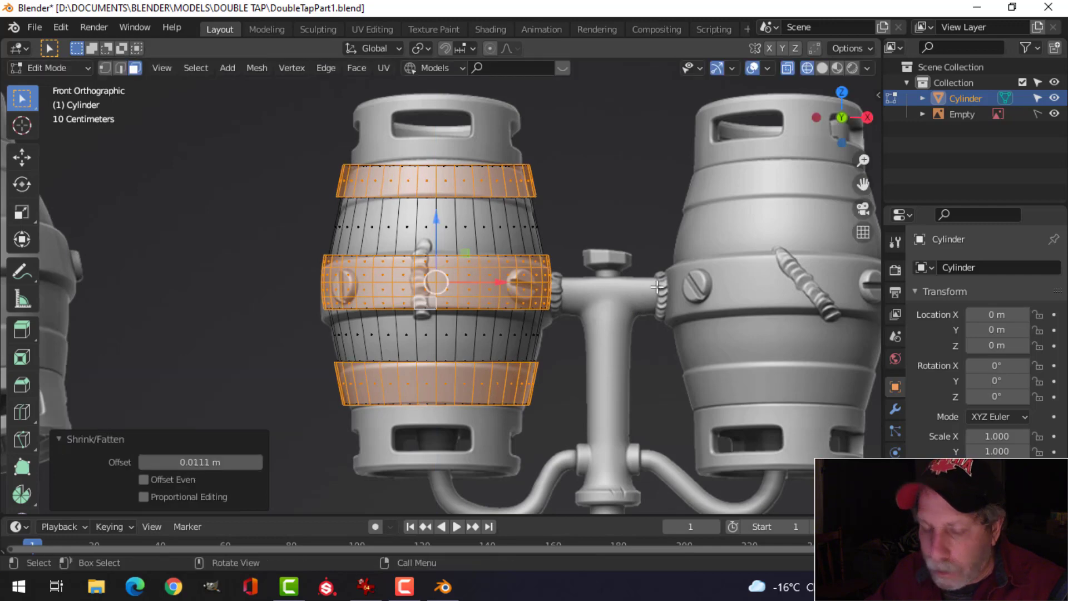
In solid shading, scale the top band's two outer edge loops closer together along Z to slope its edges
{"action": "key", "text": "z"}
{"action": "mouse_move", "coordinate": [749, 283]}
{"action": "middle_mouse_down"}
{"action": "mouse_move", "coordinate": [445, 322]}
{"action": "mouse_move", "coordinate": [457, 335]}
{"action": "middle_mouse_up"}
{"action": "scroll", "coordinate": [583, 304], "scroll_direction": "up", "scroll_amount": 2}
{"action": "key", "text": "alt+a"}
{"action": "scroll", "coordinate": [444, 321], "scroll_direction": "up", "scroll_amount": 2}
{"action": "key", "text": "2"}
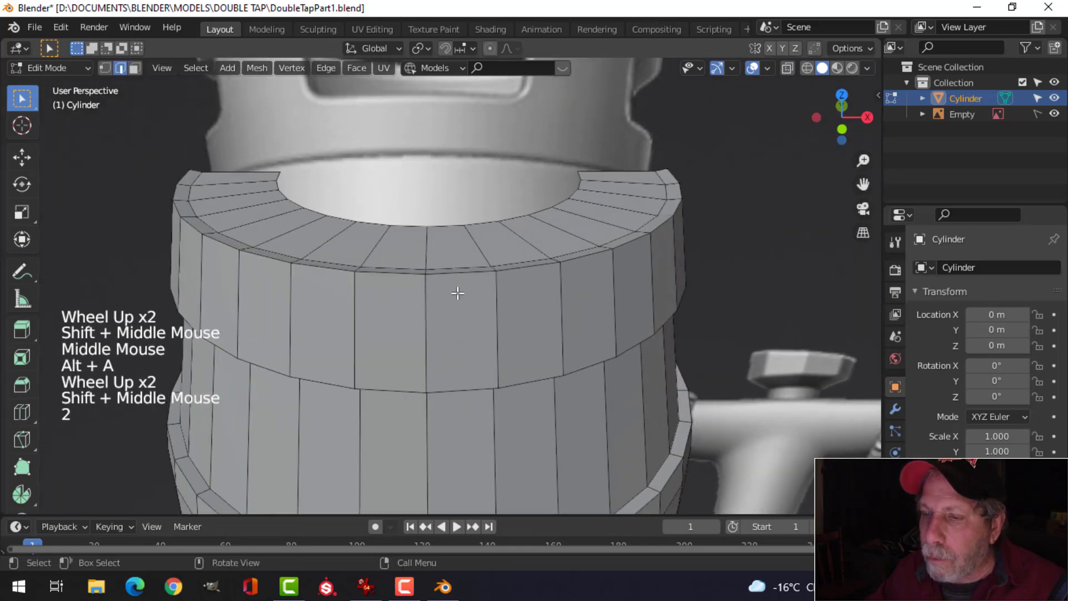
{"action": "left_click", "coordinate": [459, 271], "text": "alt+shift"}
{"action": "left_click", "coordinate": [444, 387], "text": "alt+shift"}
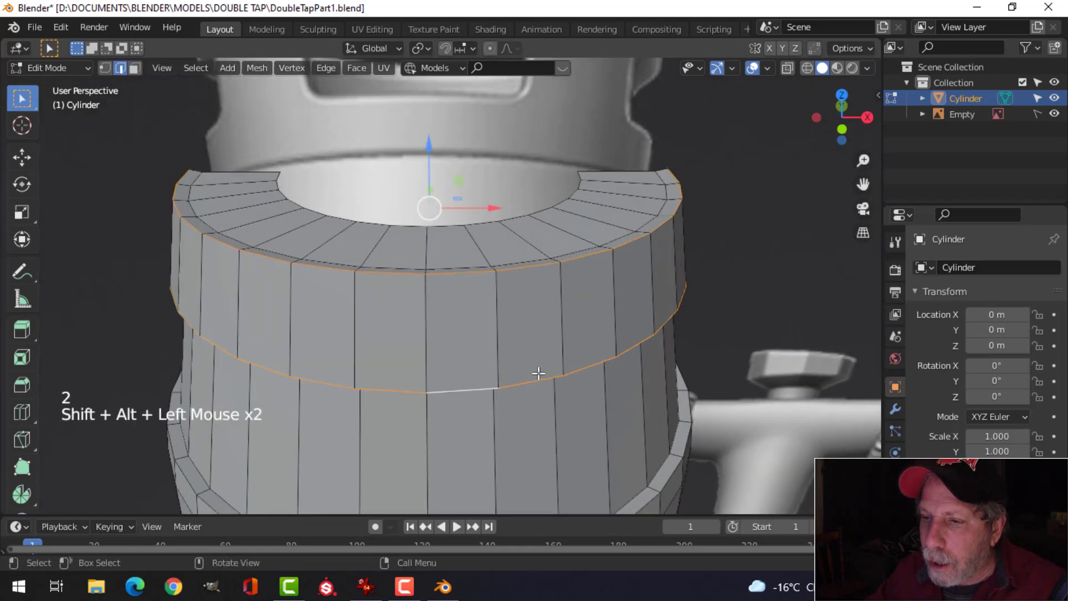
{"action": "middle_click_drag", "start_coordinate": [539, 374], "coordinate": [545, 348]}
{"action": "key", "text": "s"}
{"action": "key", "text": "z"}
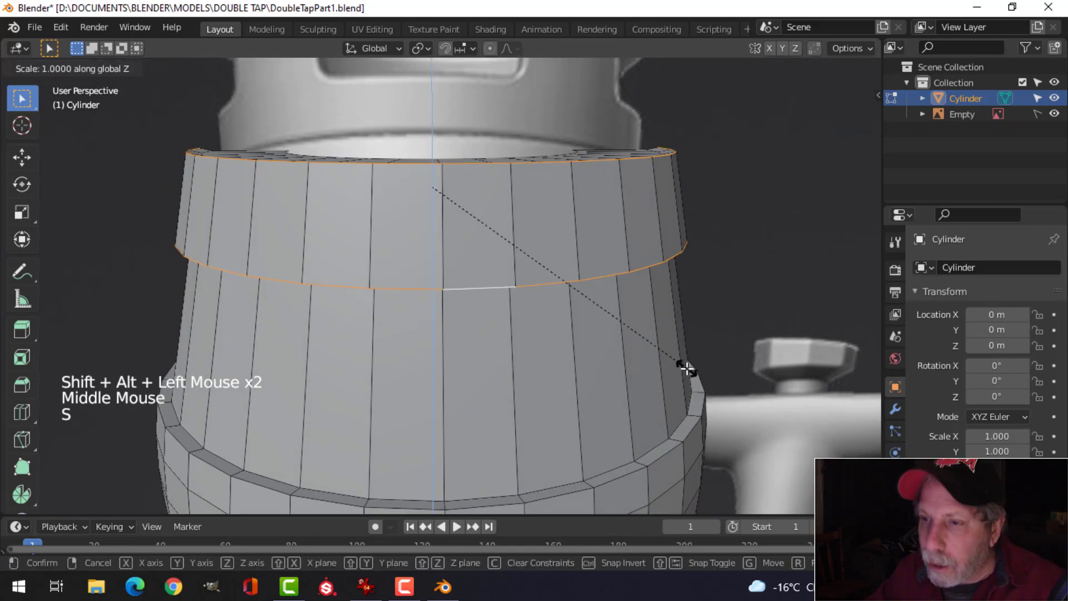
{"action": "left_click", "coordinate": [625, 339]}
{"action": "middle_click_drag", "start_coordinate": [529, 355], "coordinate": [529, 323], "text": "shift"}
{"action": "key", "text": "alt+a"}
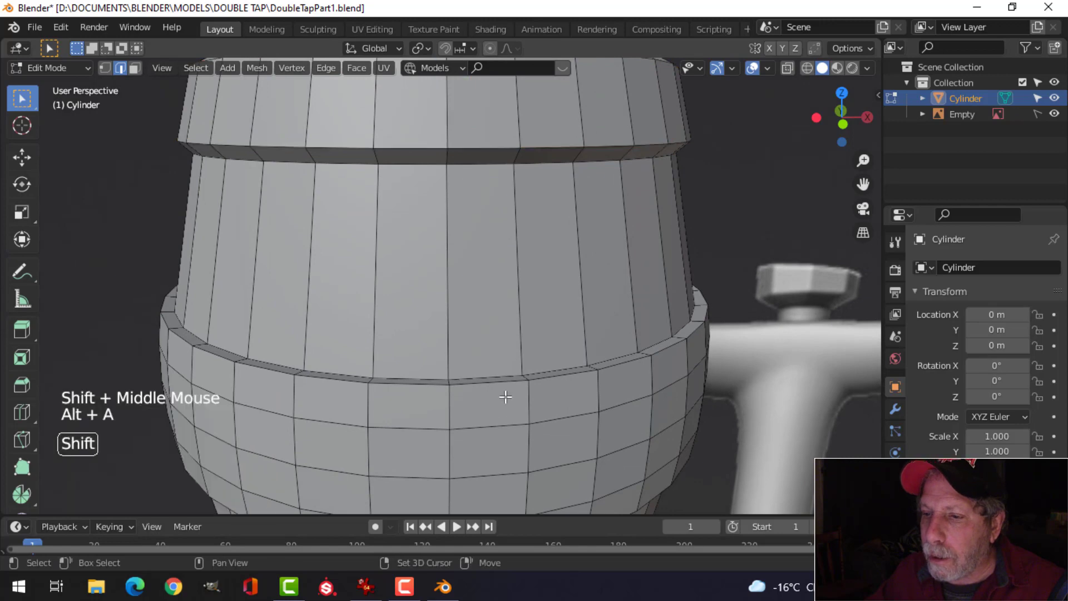
Scale the middle band's upper and lower outer edge loops closer together along Z
{"action": "middle_click_drag", "start_coordinate": [506, 393], "coordinate": [442, 296], "text": "shift"}
{"action": "left_click", "coordinate": [444, 274], "text": "alt+shift"}
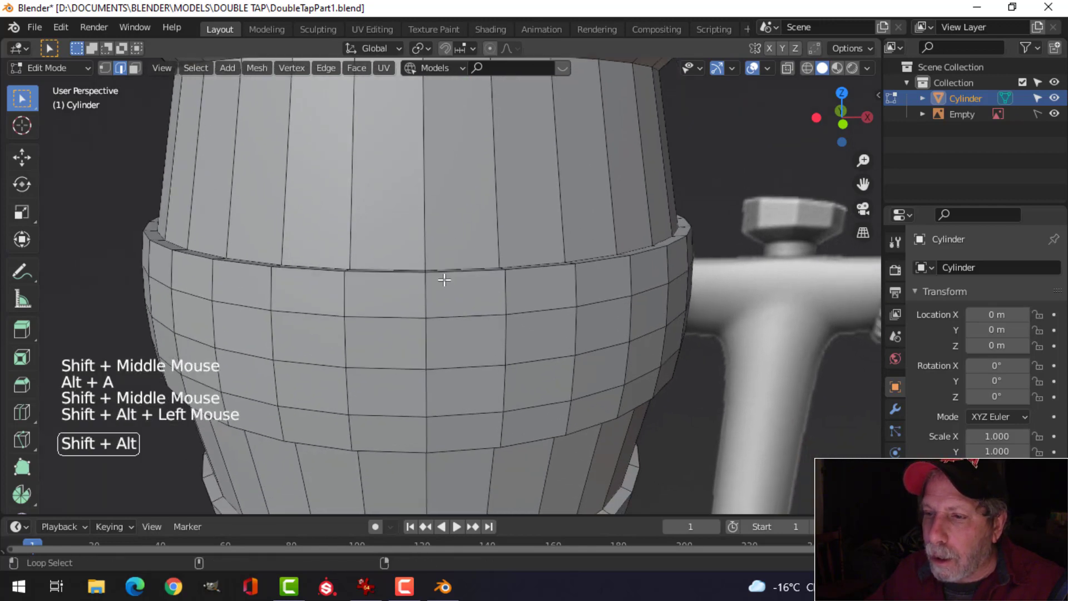
{"action": "left_click", "coordinate": [462, 449], "text": "alt+shift"}
{"action": "middle_click_drag", "start_coordinate": [512, 416], "coordinate": [666, 413]}
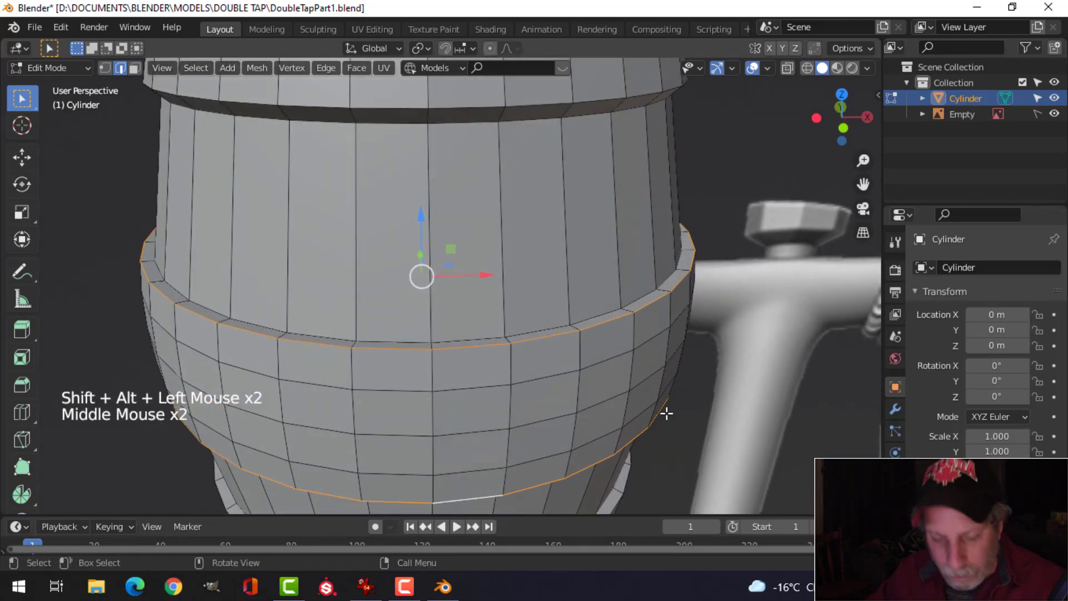
{"action": "key", "text": "s"}
{"action": "key", "text": "z"}
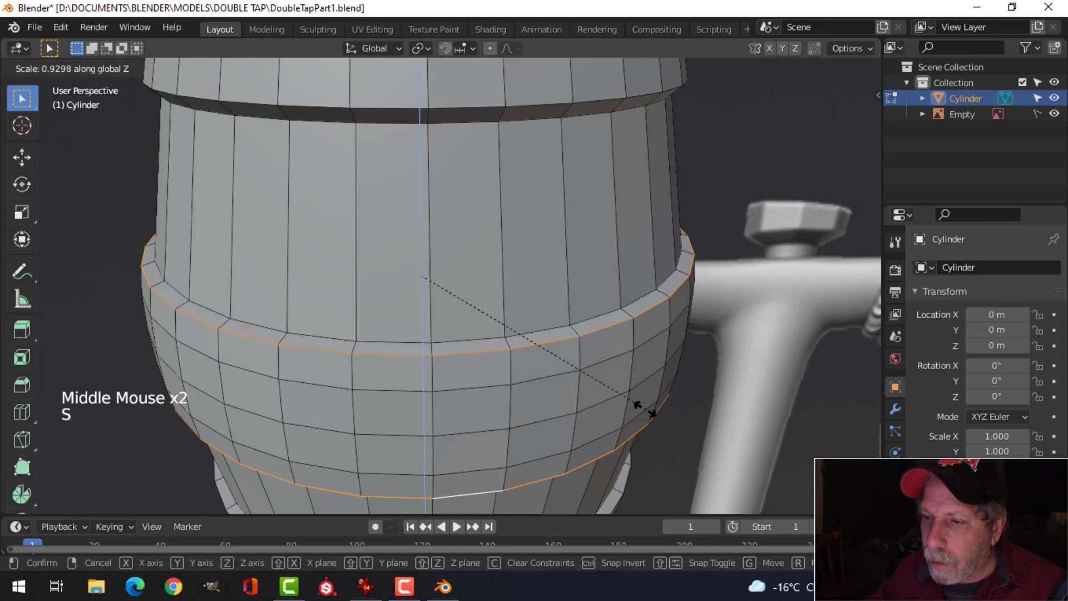
{"action": "left_click", "coordinate": [629, 404]}
{"action": "scroll", "coordinate": [601, 400], "scroll_direction": "down", "scroll_amount": 3}
{"action": "key", "text": "alt+a"}
Scale the bottom band's two outer edge loops to 0.826 along Z
{"action": "middle_click_drag", "start_coordinate": [572, 400], "coordinate": [523, 334]}
{"action": "scroll", "coordinate": [518, 336], "scroll_direction": "up", "scroll_amount": 2}
{"action": "left_click", "coordinate": [443, 350], "text": "alt+shift"}
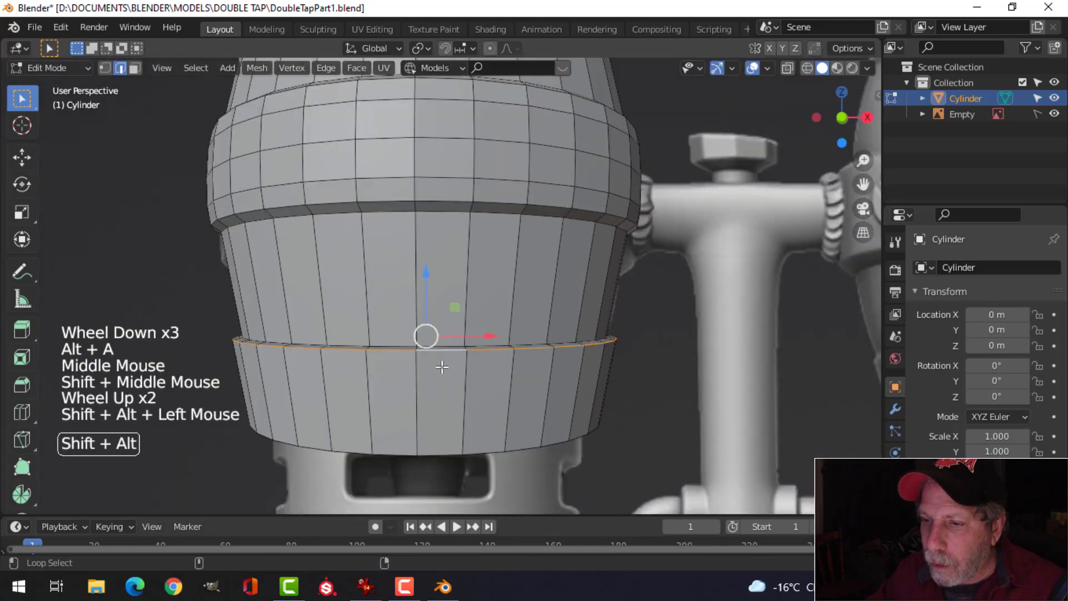
{"action": "left_click", "coordinate": [433, 454], "text": "alt+shift"}
{"action": "middle_click_drag", "start_coordinate": [527, 402], "coordinate": [675, 353]}
{"action": "left_click", "coordinate": [537, 352], "text": "alt+shift"}
{"action": "middle_click", "coordinate": [537, 352]}
{"action": "key", "text": "s"}
{"action": "key", "text": "z"}
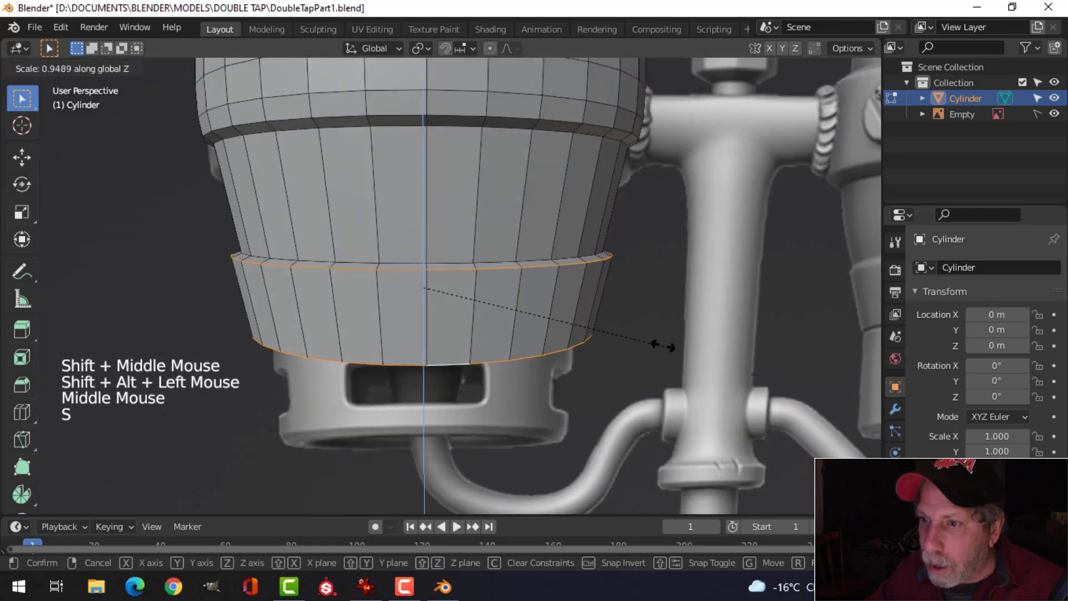
{"action": "left_click", "coordinate": [634, 333]}
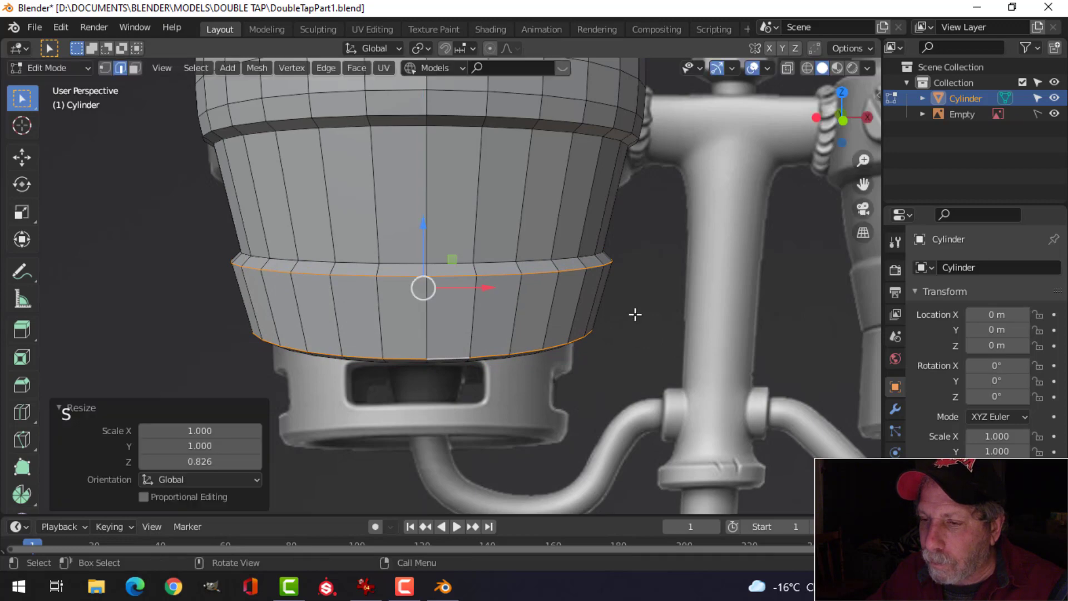
{"action": "key", "text": "alt+a"}
Give the barrel object a level 2 subdivision surface in Object Mode and shade it smooth
{"action": "key", "text": "Tab"}
{"action": "scroll", "coordinate": [601, 309], "scroll_direction": "down", "scroll_amount": 4}
{"action": "key", "text": "alt+a"}
{"action": "middle_click_drag", "start_coordinate": [501, 289], "coordinate": [467, 237]}
{"action": "left_click", "coordinate": [533, 245]}
{"action": "key", "text": "ctrl+2"}
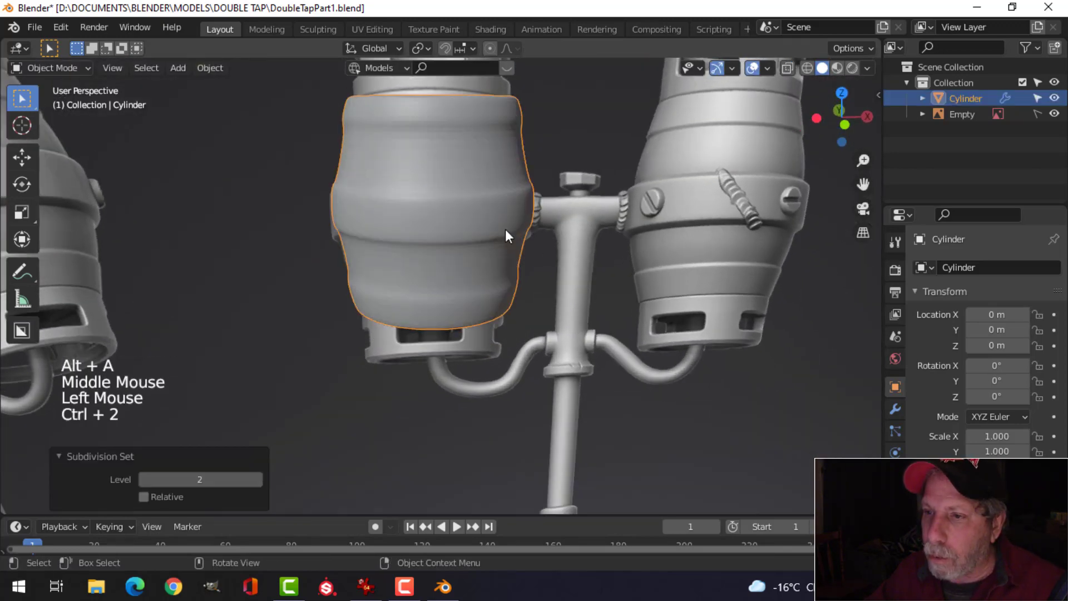
{"action": "right_click", "coordinate": [437, 172]}
{"action": "left_click", "coordinate": [436, 171]}
{"action": "middle_click_drag", "start_coordinate": [545, 186], "coordinate": [516, 224], "text": "shift"}
Add support loops at both ends of the section between the top and middle bands, with slide factors -0.926 and 0.901
{"action": "key", "text": "Tab"}
{"action": "key", "text": "ctrl+r"}
{"action": "left_click", "coordinate": [476, 183]}
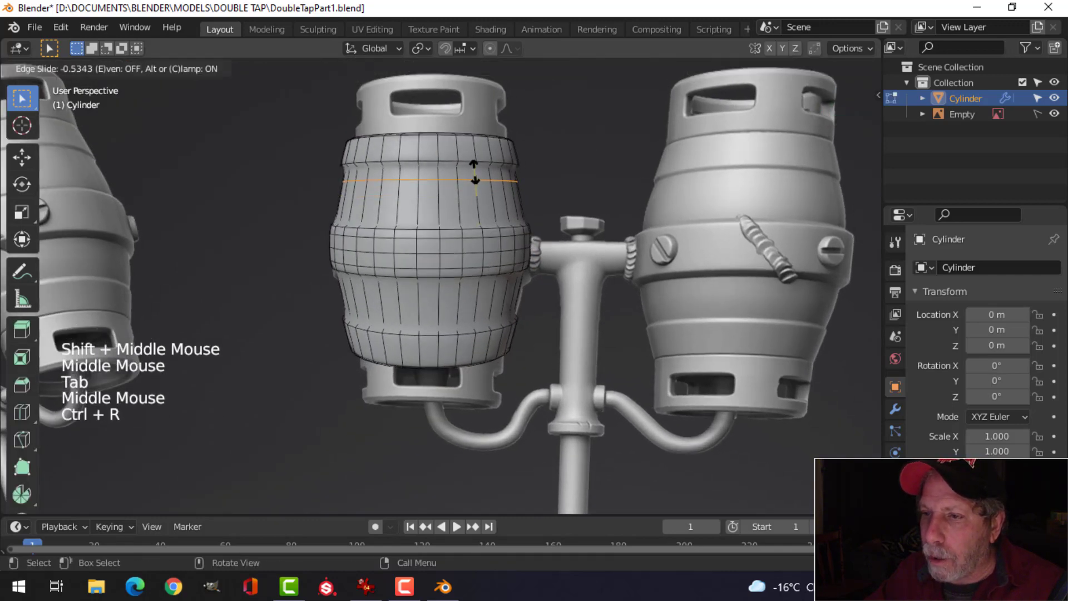
{"action": "left_click", "coordinate": [477, 161]}
{"action": "key", "text": "ctrl+r"}
{"action": "left_click", "coordinate": [461, 213]}
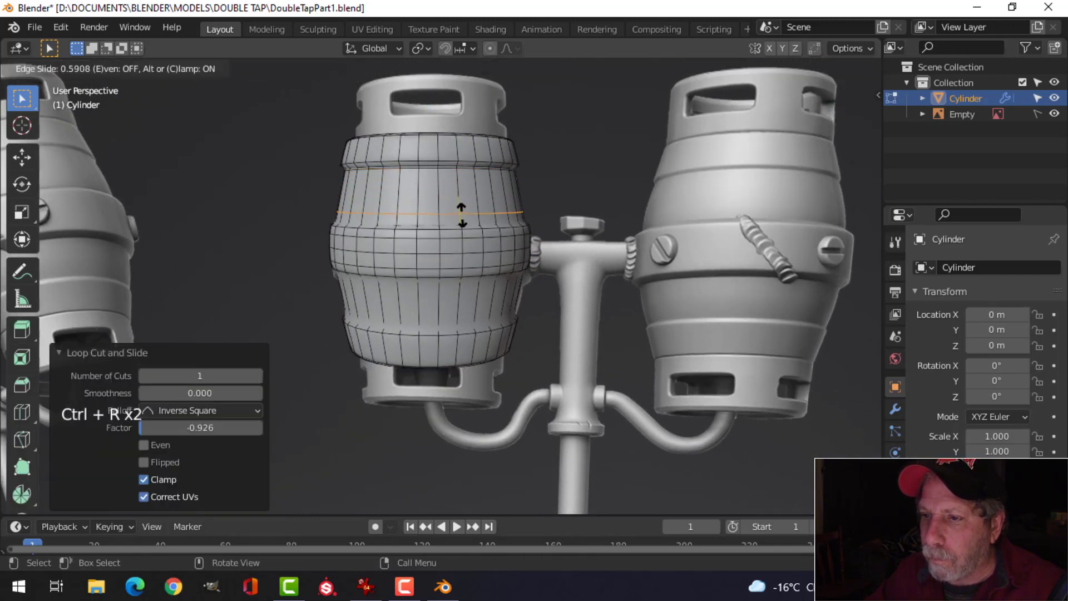
{"action": "left_click", "coordinate": [463, 223]}
Add support loops at both ends of the section between the middle and bottom bands, with slide factors -0.910 and 0.870
{"action": "middle_click_drag", "start_coordinate": [520, 300], "coordinate": [489, 267]}
{"action": "key", "text": "ctrl+r"}
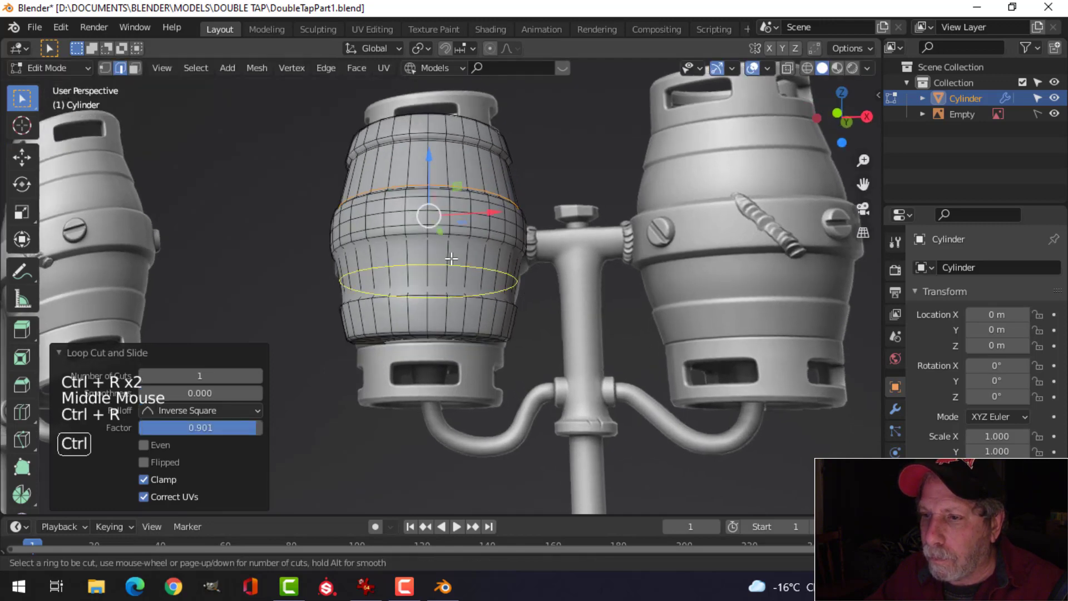
{"action": "left_click", "coordinate": [452, 250]}
{"action": "left_click", "coordinate": [452, 235]}
{"action": "key", "text": "ctrl+r"}
{"action": "left_click", "coordinate": [431, 262]}
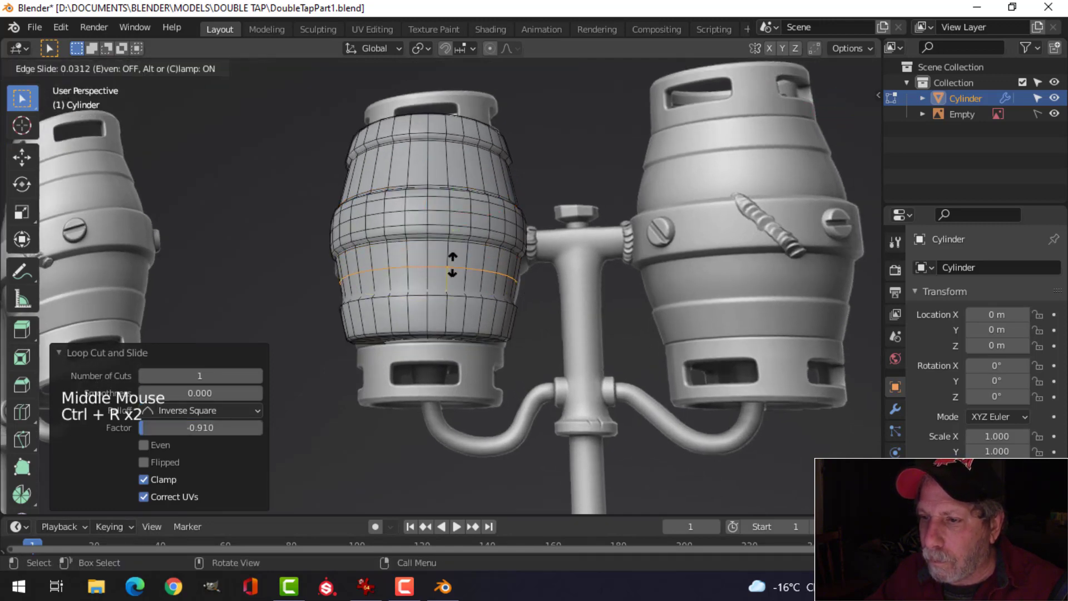
{"action": "left_click", "coordinate": [456, 286]}
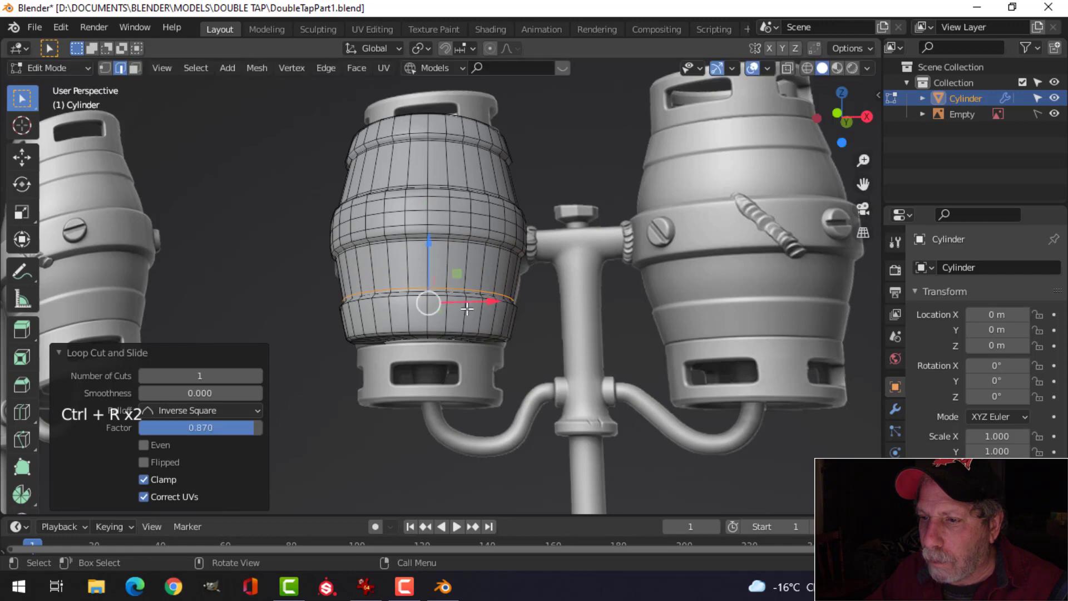
Add support loops near the bottom band's upper and lower edges, with slide factors -0.851 and 0.860
{"action": "middle_click_drag", "start_coordinate": [455, 286], "coordinate": [487, 318]}
{"action": "key", "text": "Tab"}
{"action": "key", "text": "Tab"}
{"action": "scroll", "coordinate": [533, 350], "scroll_direction": "up", "scroll_amount": 3}
{"action": "key", "text": "alt+a"}
{"action": "middle_click_drag", "start_coordinate": [533, 351], "coordinate": [528, 334], "text": "shift"}
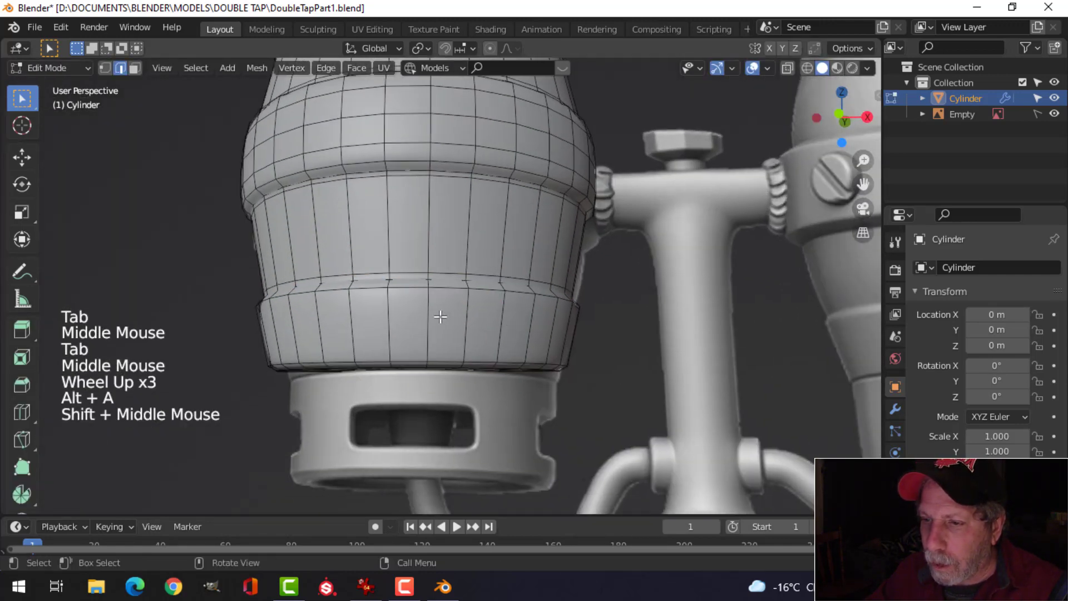
{"action": "key", "text": "ctrl+r"}
{"action": "left_click", "coordinate": [437, 303]}
{"action": "left_click", "coordinate": [438, 289]}
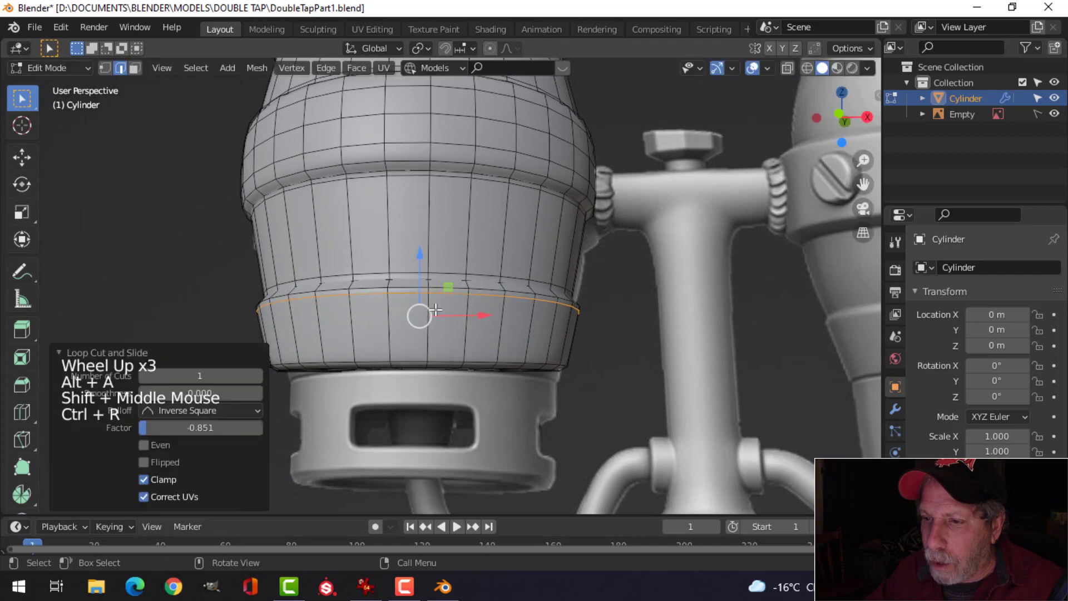
{"action": "key", "text": "ctrl+r"}
{"action": "left_click", "coordinate": [432, 334]}
{"action": "left_click", "coordinate": [434, 353]}
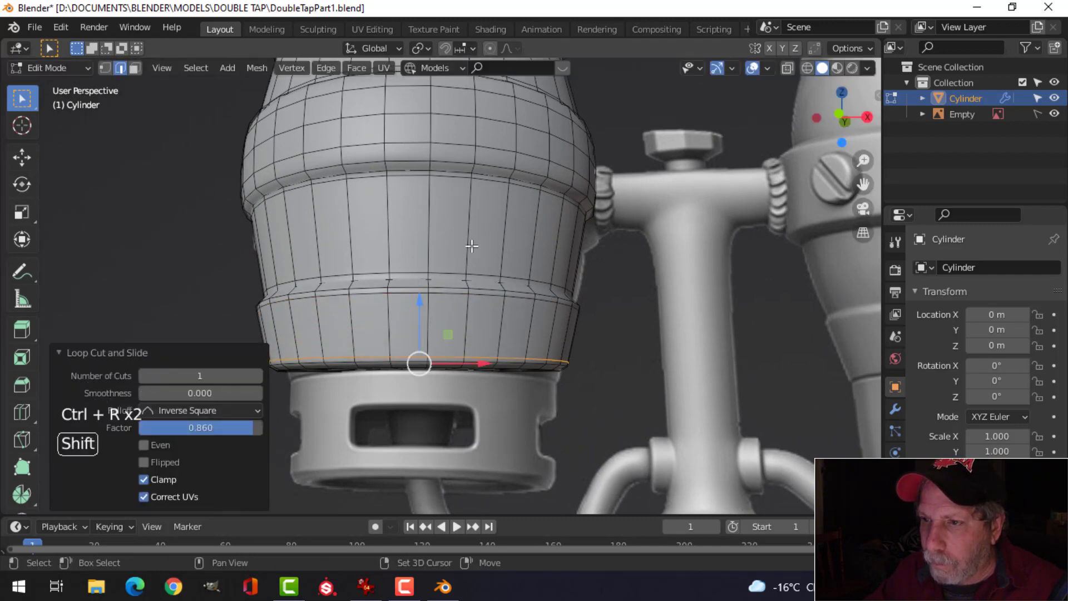
Add support loops near the middle band's lower and upper edges, with slide factors -0.659 and 0.533
{"action": "middle_click_drag", "start_coordinate": [417, 362], "coordinate": [470, 374], "text": "shift"}
{"action": "scroll", "coordinate": [465, 394], "scroll_direction": "up", "scroll_amount": 2}
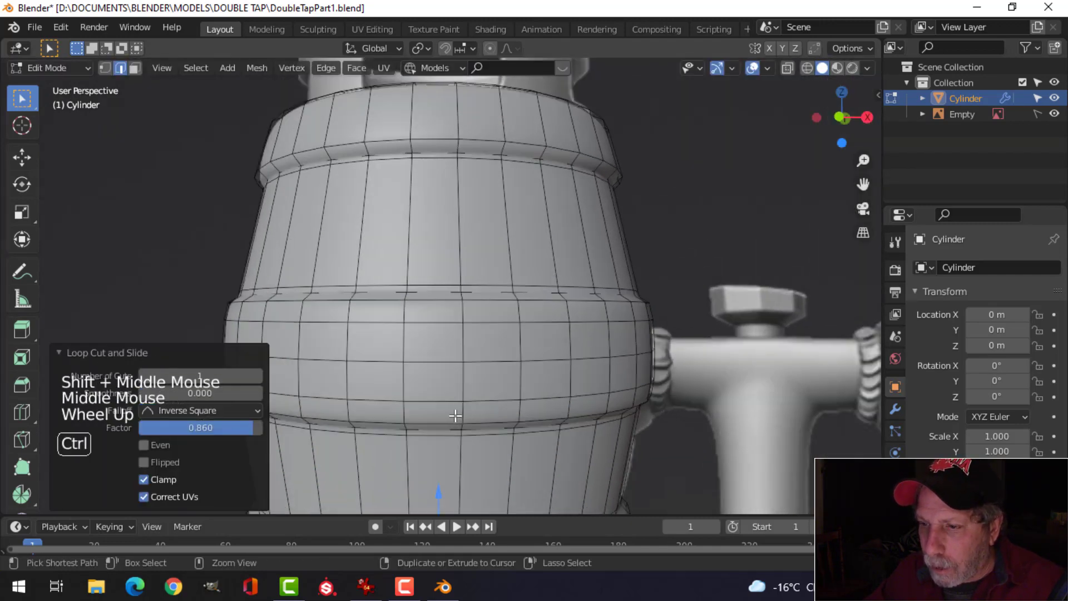
{"action": "key", "text": "ctrl+r"}
{"action": "left_click", "coordinate": [465, 412]}
{"action": "left_click", "coordinate": [466, 418]}
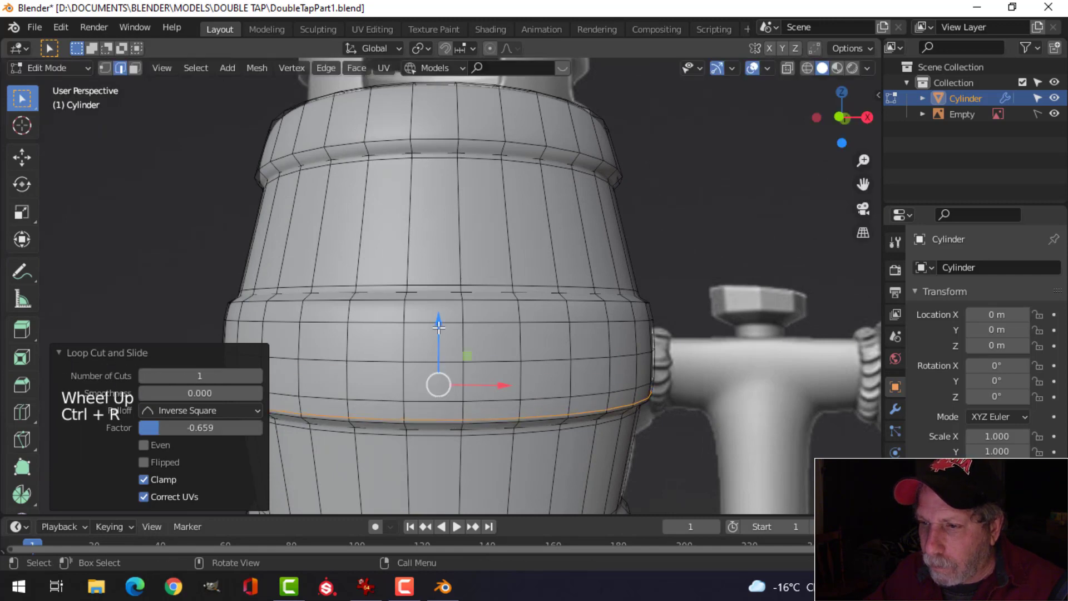
{"action": "key", "text": "ctrl+r"}
{"action": "left_click", "coordinate": [465, 309]}
{"action": "left_click", "coordinate": [466, 303]}
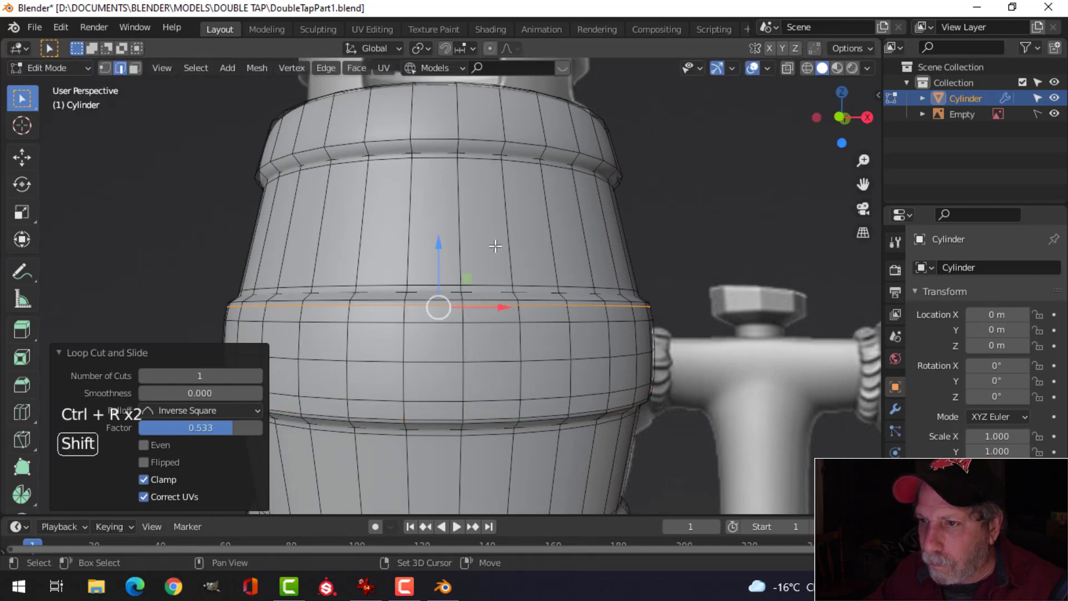
Add support loops near the top band's upper and lower edges, with slide factors -0.900 and about 0.88
{"action": "middle_click_drag", "start_coordinate": [493, 241], "coordinate": [500, 356], "text": "shift"}
{"action": "middle_click_drag", "start_coordinate": [500, 356], "coordinate": [499, 388]}
{"action": "key", "text": "ctrl+r"}
{"action": "left_click", "coordinate": [483, 307]}
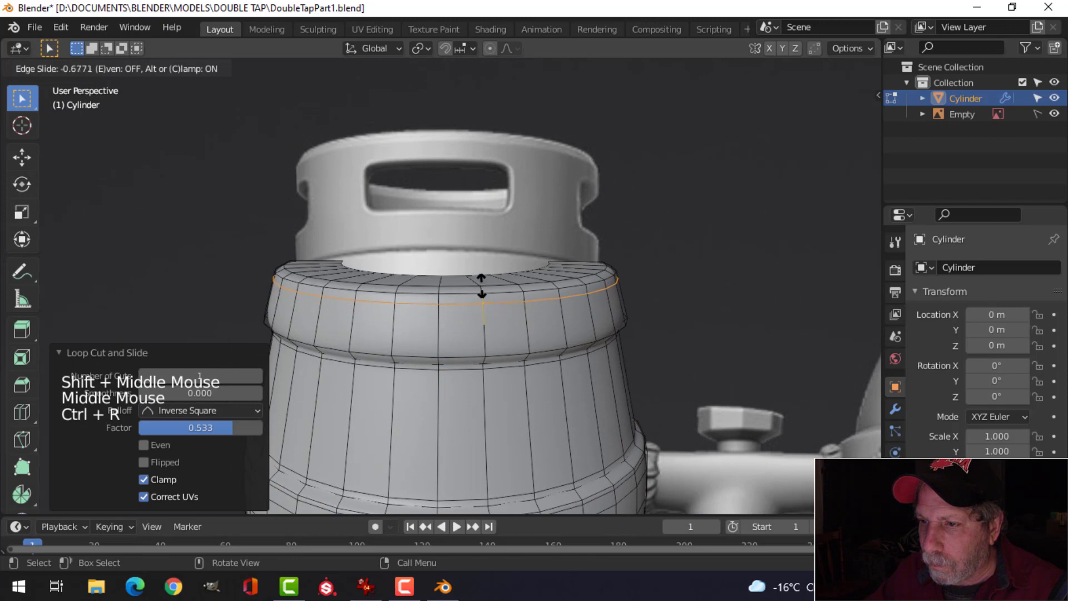
{"action": "left_click", "coordinate": [482, 280]}
{"action": "key", "text": "ctrl+r"}
{"action": "left_click", "coordinate": [487, 340]}
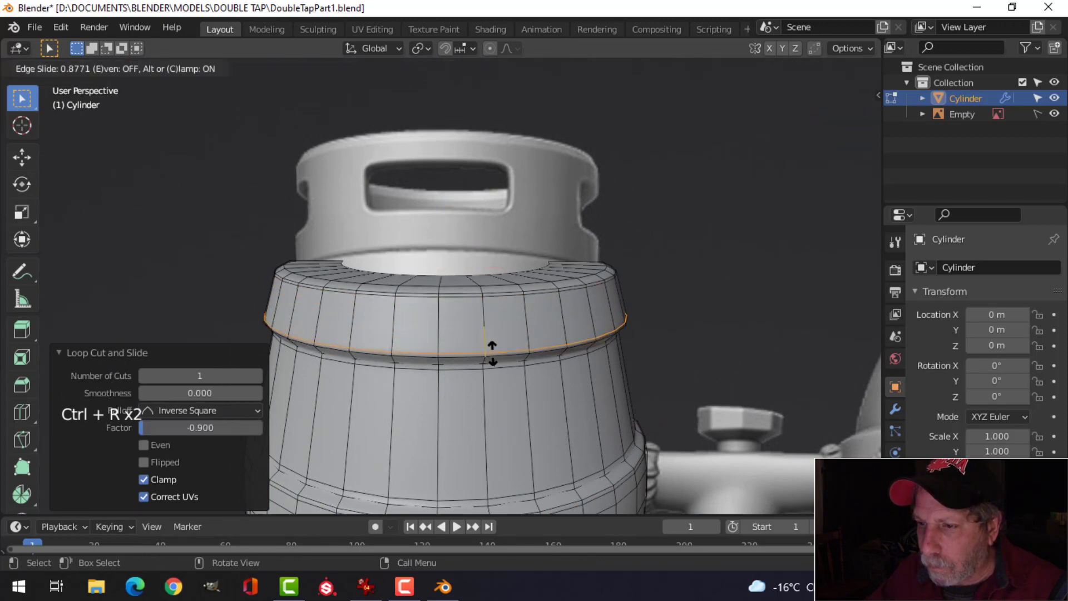
{"action": "left_click", "coordinate": [492, 353]}
Examine the smoothed barrel and its bands from several angles in Object Mode
{"action": "key", "text": "Tab"}
{"action": "scroll", "coordinate": [531, 362], "scroll_direction": "down", "scroll_amount": 4}
{"action": "key", "text": "alt+a"}
{"action": "middle_click_drag", "start_coordinate": [537, 381], "coordinate": [612, 332]}
{"action": "scroll", "coordinate": [525, 356], "scroll_direction": "down", "scroll_amount": 2}
{"action": "scroll", "coordinate": [546, 332], "scroll_direction": "up", "scroll_amount": 4}
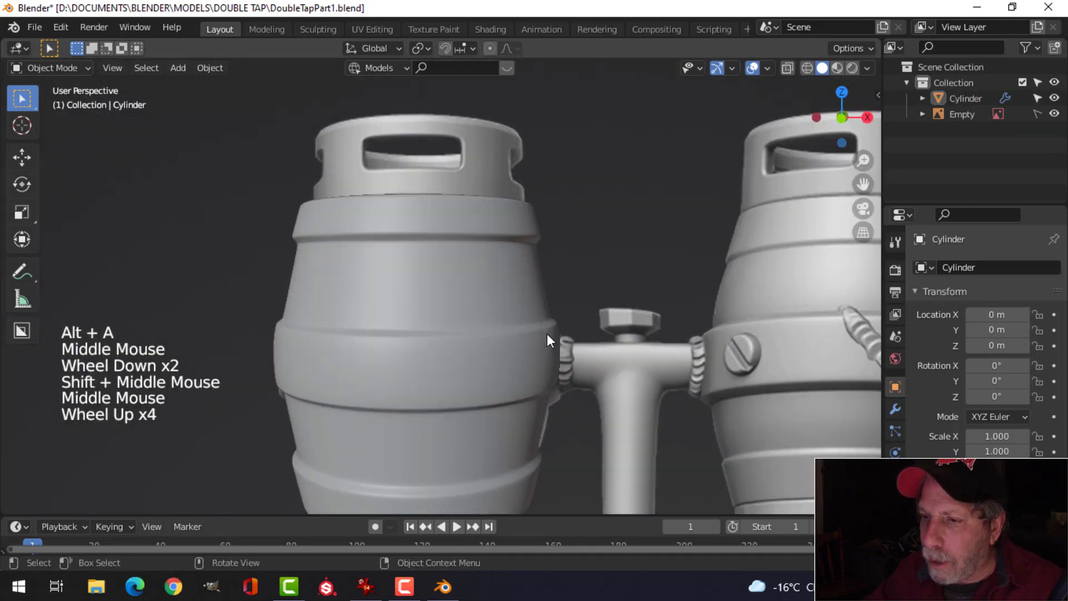
{"action": "middle_click_drag", "start_coordinate": [546, 332], "coordinate": [432, 305]}
{"action": "scroll", "coordinate": [529, 345], "scroll_direction": "down", "scroll_amount": 2}
Scale the edge loop around the barrel's bottom opening to 0.520, working in front wireframe view
{"action": "left_click", "coordinate": [432, 305]}
{"action": "key", "text": "Tab"}
{"action": "scroll", "coordinate": [432, 346], "scroll_direction": "up", "scroll_amount": 3}
{"action": "key", "text": "alt+a"}
{"action": "middle_click_drag", "start_coordinate": [432, 346], "coordinate": [492, 334], "text": "shift"}
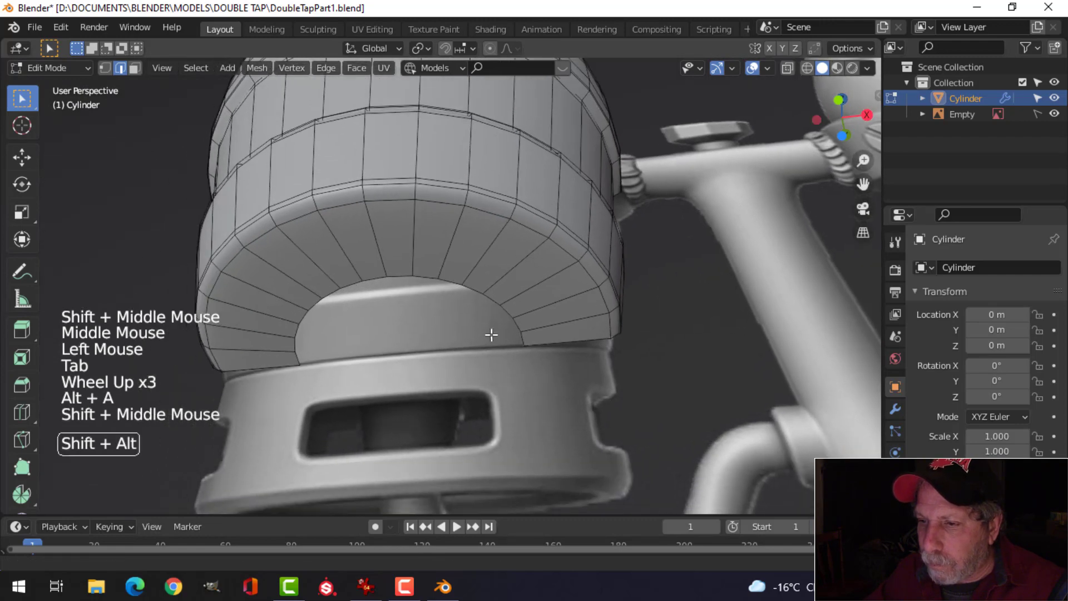
{"action": "left_click", "coordinate": [467, 288], "text": "alt+shift"}
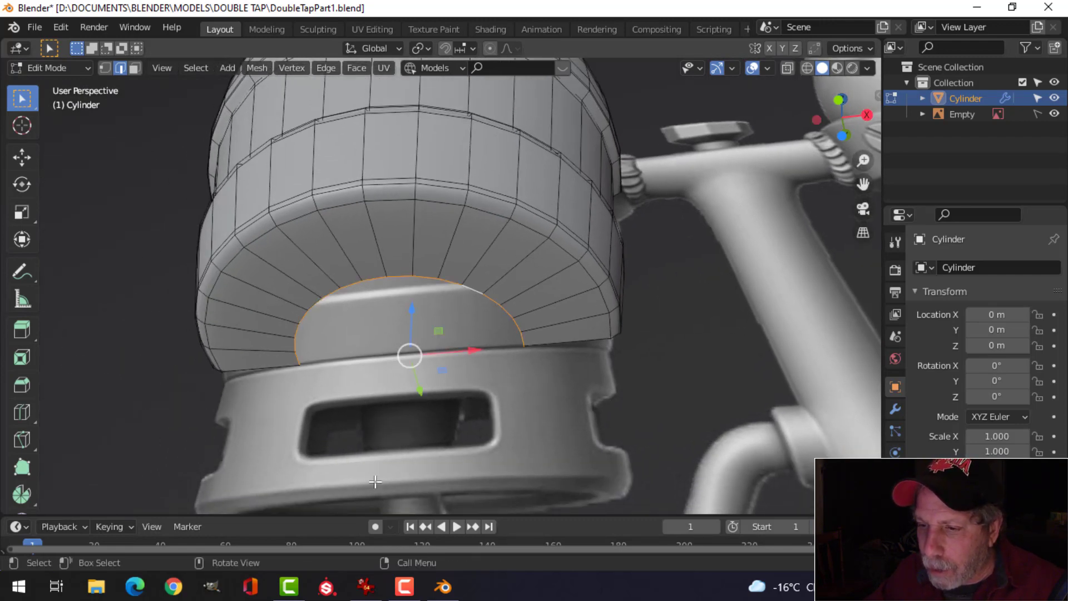
{"action": "scroll", "coordinate": [489, 394], "scroll_direction": "down", "scroll_amount": 2}
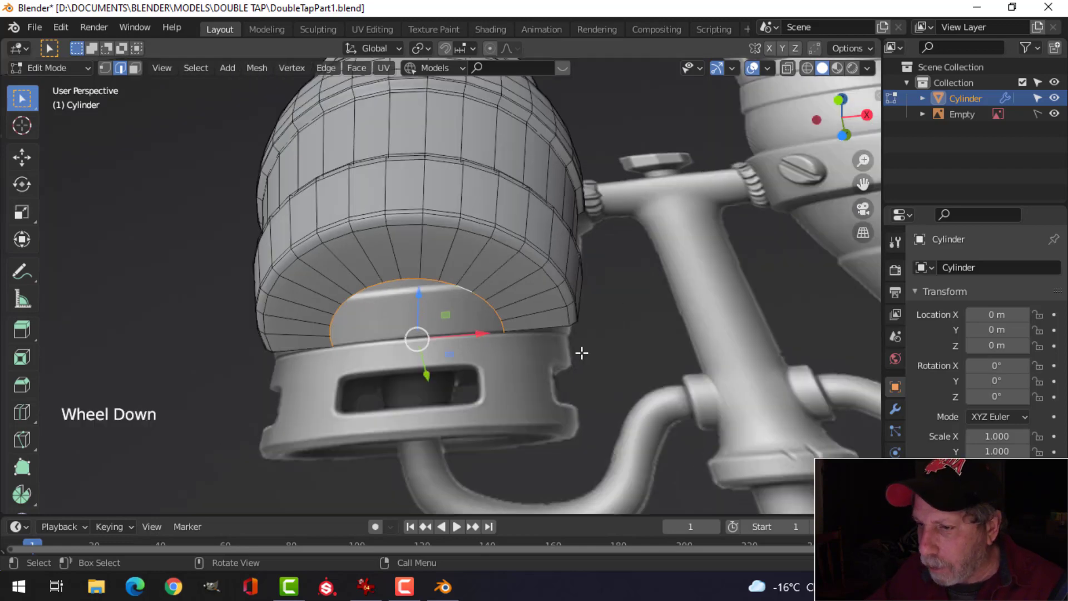
{"action": "key", "text": "KP_1"}
{"action": "middle_click_drag", "start_coordinate": [742, 391], "coordinate": [638, 272], "text": "shift"}
{"action": "key", "text": "z"}
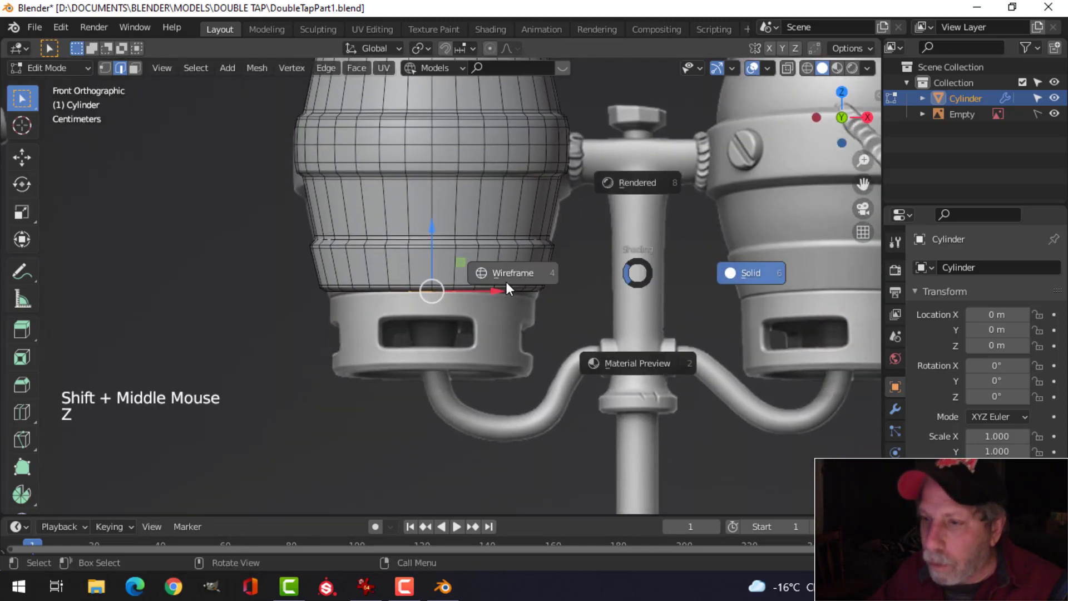
{"action": "key", "text": "1"}
{"action": "scroll", "coordinate": [578, 311], "scroll_direction": "up", "scroll_amount": 2}
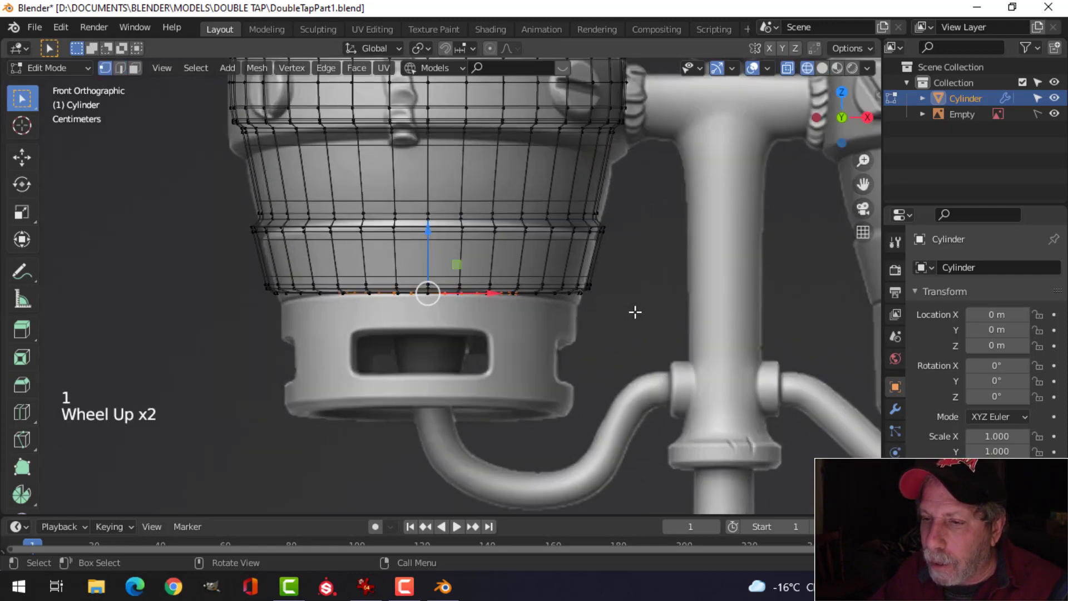
{"action": "key", "text": "s"}
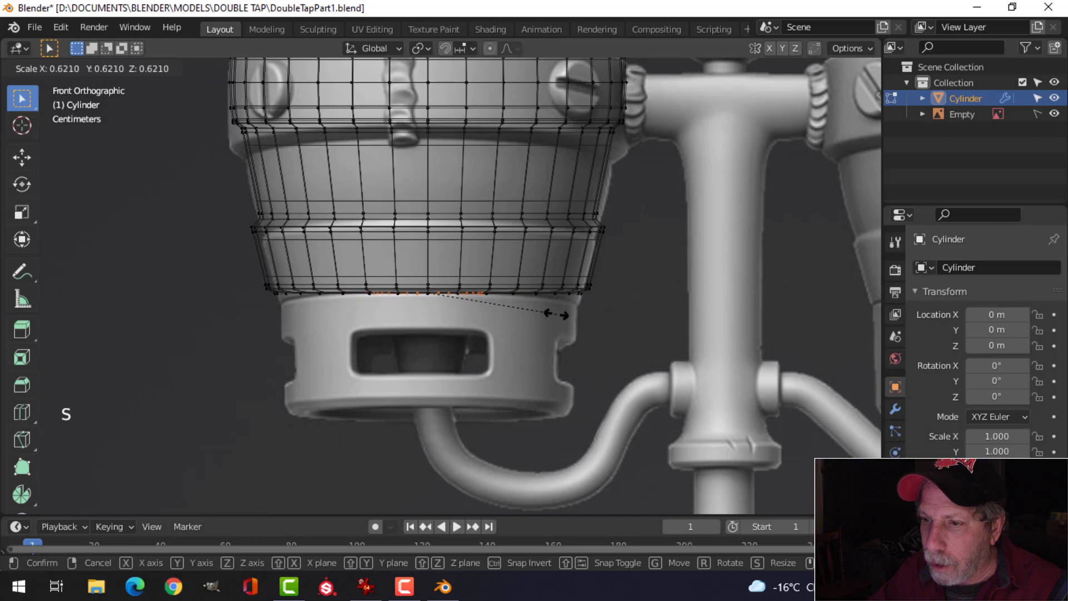
{"action": "left_click", "coordinate": [534, 317]}
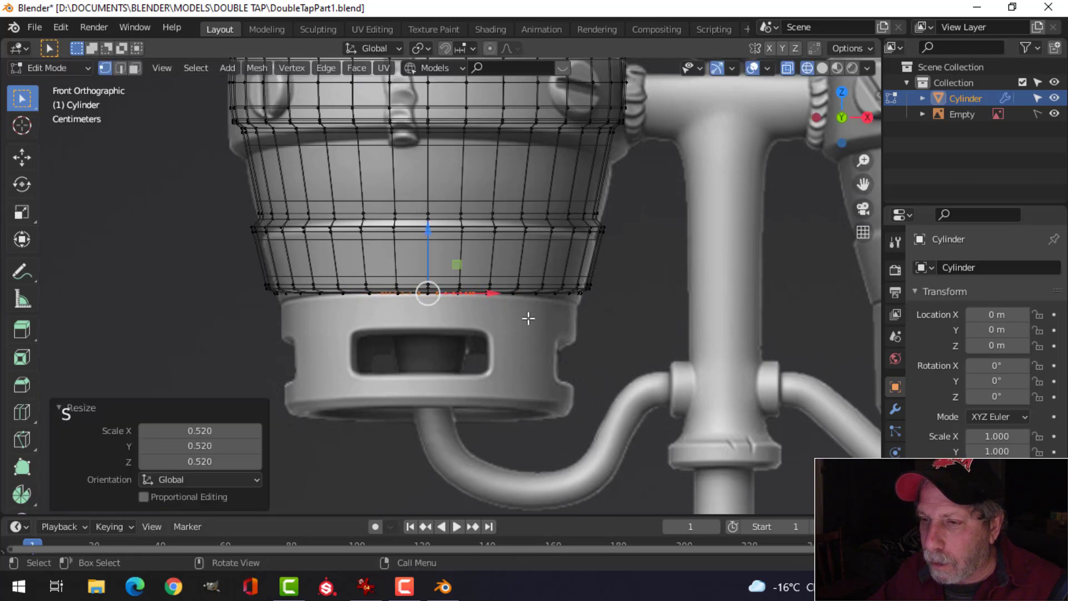
Extrude the bottom opening's loop down about 0.111 m along Z and scale the new end to 0.638 to form a tapered spout
{"action": "key", "text": "e"}
{"action": "right_click", "coordinate": [485, 306]}
{"action": "left_click_drag", "start_coordinate": [429, 232], "coordinate": [629, 362]}
{"action": "key", "text": "s"}
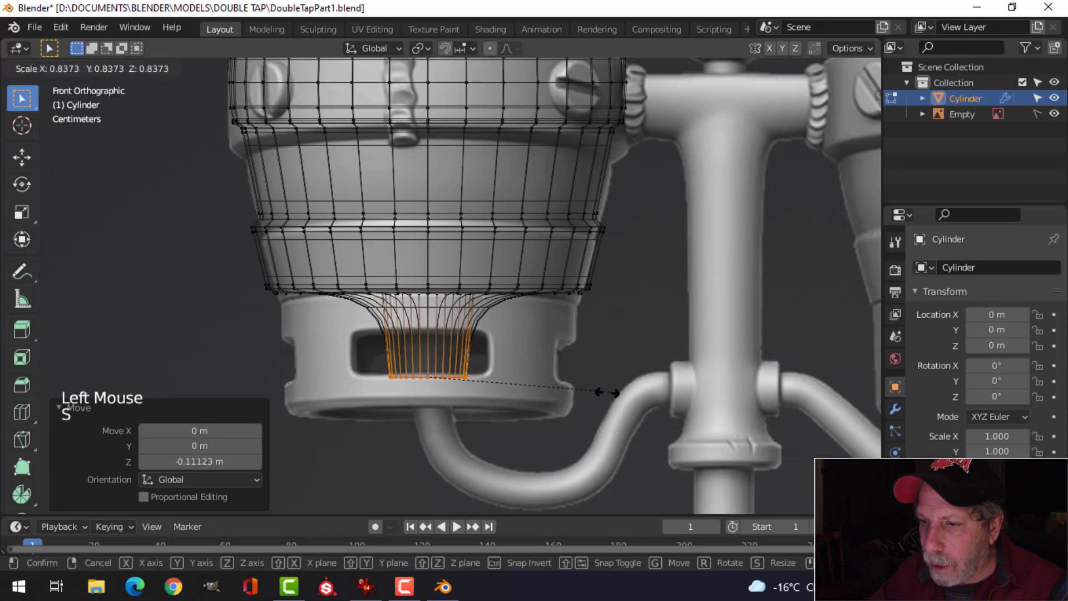
{"action": "left_click", "coordinate": [565, 408]}
Add support loops around the spout's base, one on the spout with slide factor 0.904 and one close by on the barrel's underside
{"action": "key", "text": "ctrl+r"}
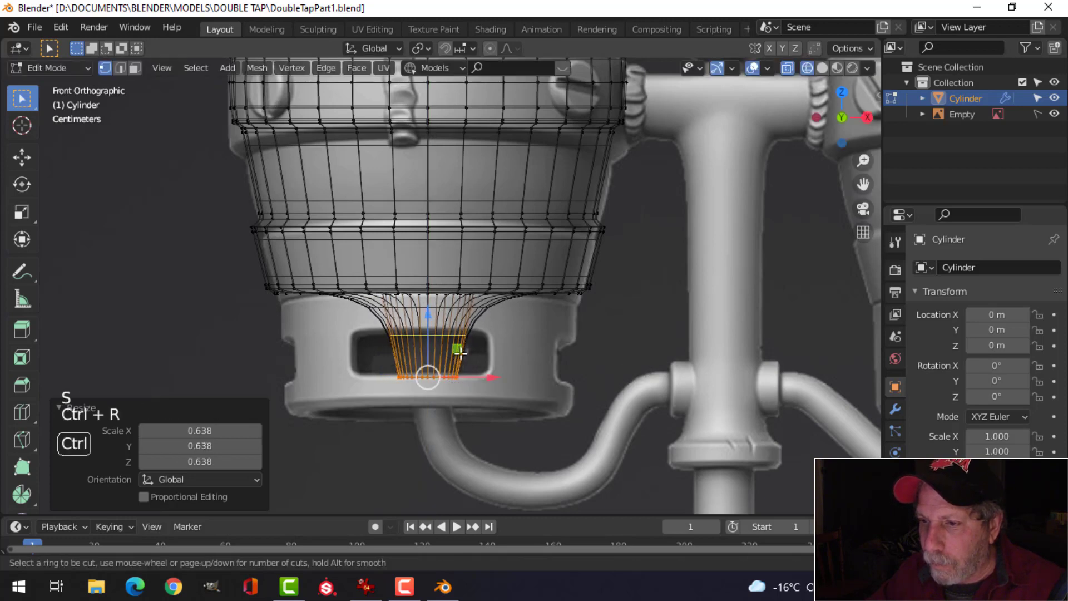
{"action": "left_click", "coordinate": [459, 359]}
{"action": "left_click", "coordinate": [571, 322]}
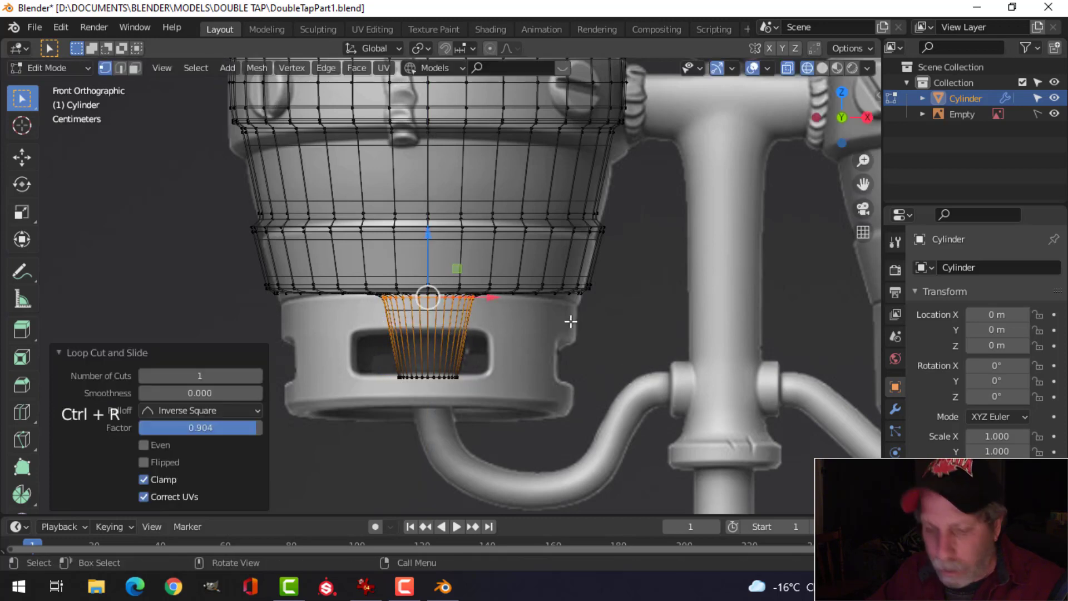
{"action": "key", "text": "z"}
{"action": "mouse_move", "coordinate": [670, 325]}
{"action": "middle_mouse_down"}
{"action": "mouse_move", "coordinate": [641, 309]}
{"action": "mouse_move", "coordinate": [637, 284]}
{"action": "mouse_move", "coordinate": [500, 114]}
{"action": "middle_mouse_up"}
{"action": "key", "text": "ctrl+r"}
{"action": "left_click", "coordinate": [494, 113]}
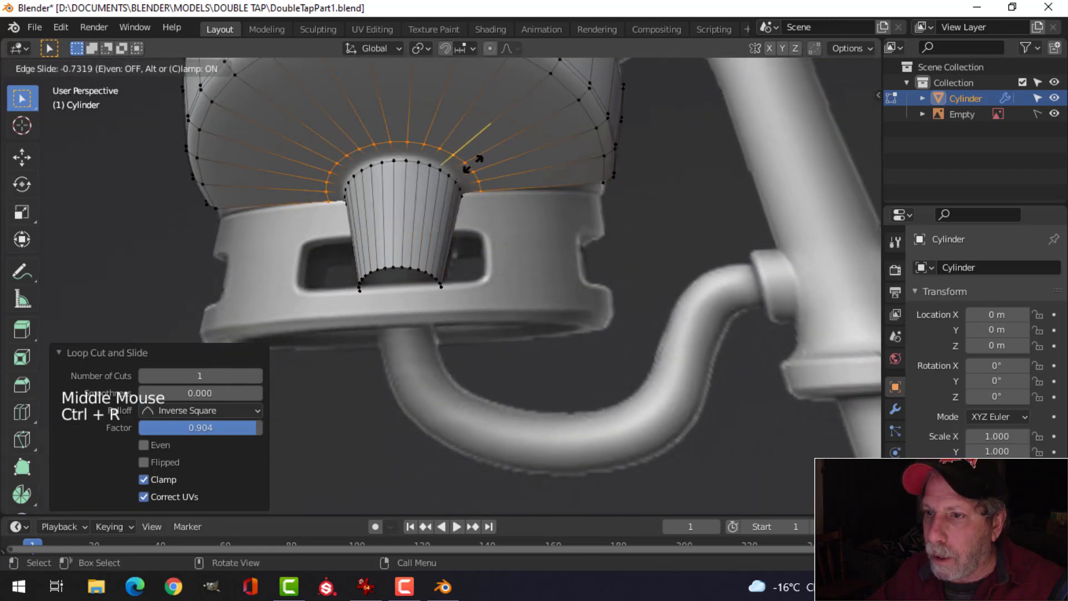
{"action": "left_click", "coordinate": [470, 162]}
{"action": "key", "text": "Tab"}
{"action": "scroll", "coordinate": [542, 185], "scroll_direction": "down", "scroll_amount": 4}
{"action": "key", "text": "alt+a"}
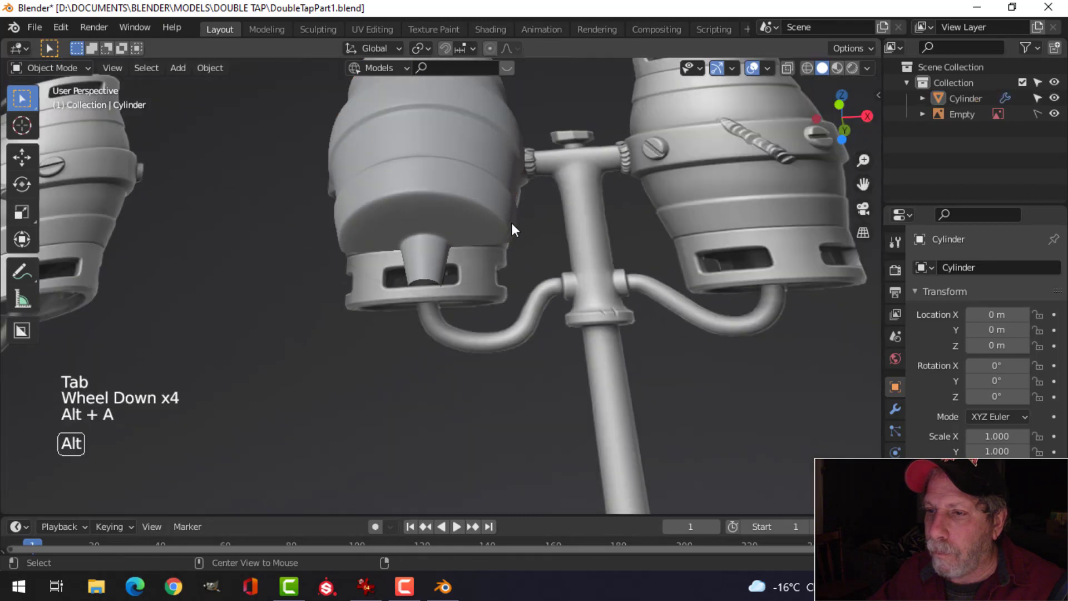
Extrude the edge loop at the spout's lower end inward, scaling it to 0.556
{"action": "middle_click_drag", "start_coordinate": [513, 226], "coordinate": [511, 307]}
{"action": "scroll", "coordinate": [503, 303], "scroll_direction": "up", "scroll_amount": 3}
{"action": "middle_click_drag", "start_coordinate": [510, 307], "coordinate": [489, 239]}
{"action": "scroll", "coordinate": [519, 316], "scroll_direction": "up", "scroll_amount": 2}
{"action": "left_click", "coordinate": [489, 238]}
{"action": "key", "text": "Tab"}
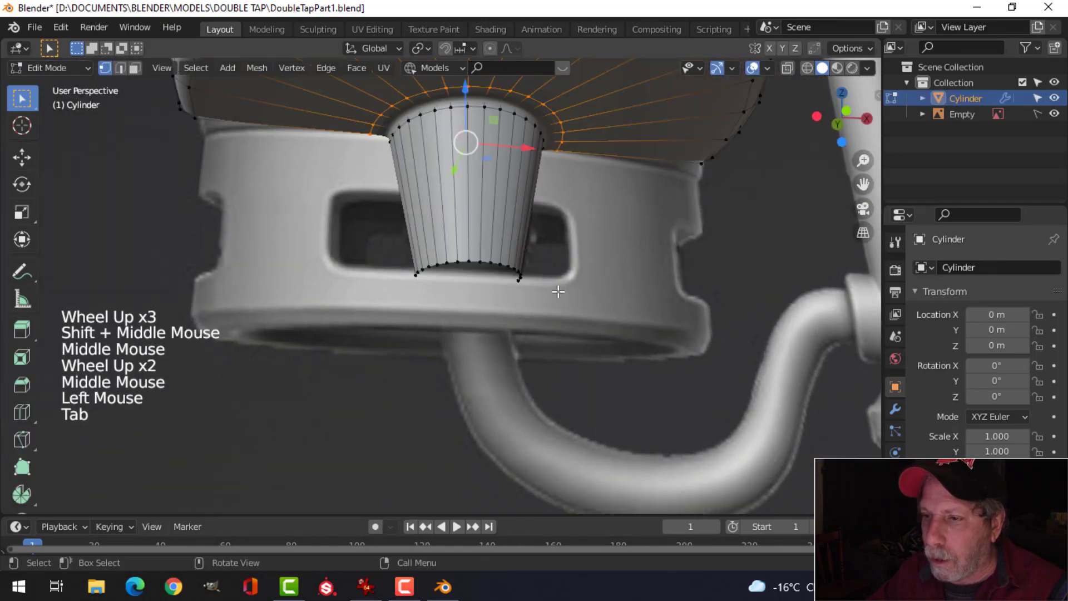
{"action": "key", "text": "alt+a"}
{"action": "scroll", "coordinate": [509, 272], "scroll_direction": "up", "scroll_amount": 2}
{"action": "key", "text": "2"}
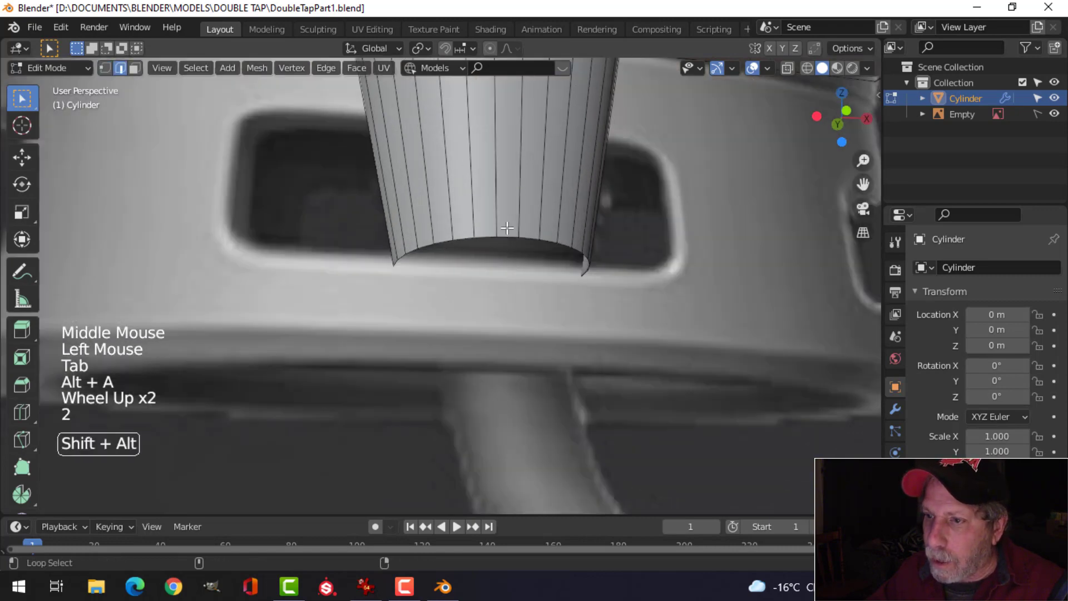
{"action": "left_click", "coordinate": [608, 258], "text": "alt+shift"}
{"action": "key", "text": "e"}
{"action": "key", "text": "s"}
{"action": "left_click", "coordinate": [560, 262]}
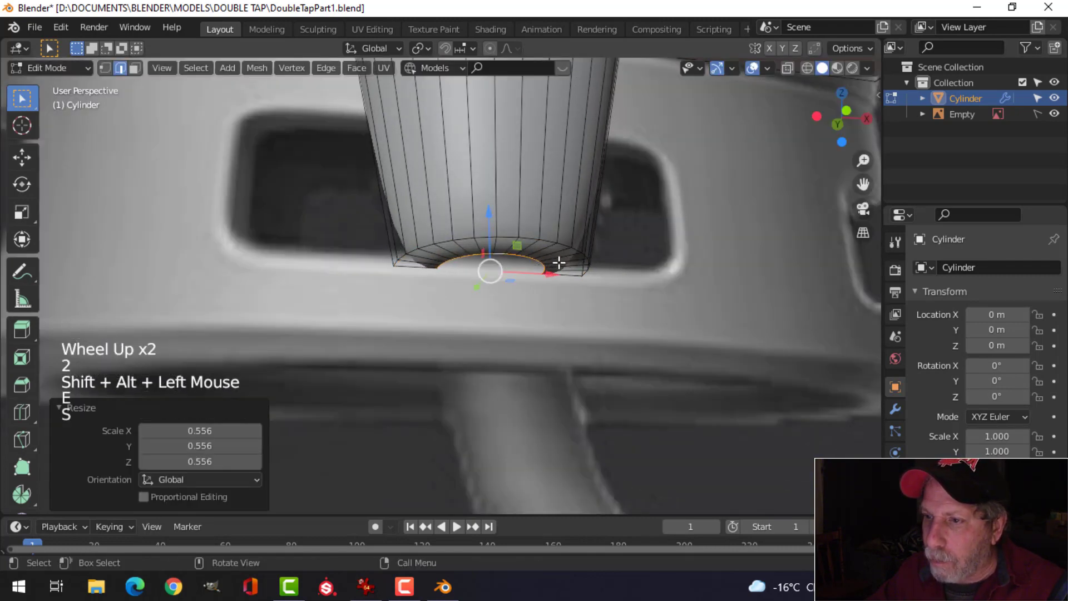
Add a support loop close to the spout's lower end and return to Object Mode
{"action": "scroll", "coordinate": [591, 274], "scroll_direction": "down", "scroll_amount": 3}
{"action": "scroll", "coordinate": [591, 274], "scroll_direction": "up", "scroll_amount": 1}
{"action": "middle_click_drag", "start_coordinate": [591, 274], "coordinate": [529, 303]}
{"action": "key", "text": "ctrl+r"}
{"action": "left_click", "coordinate": [512, 292]}
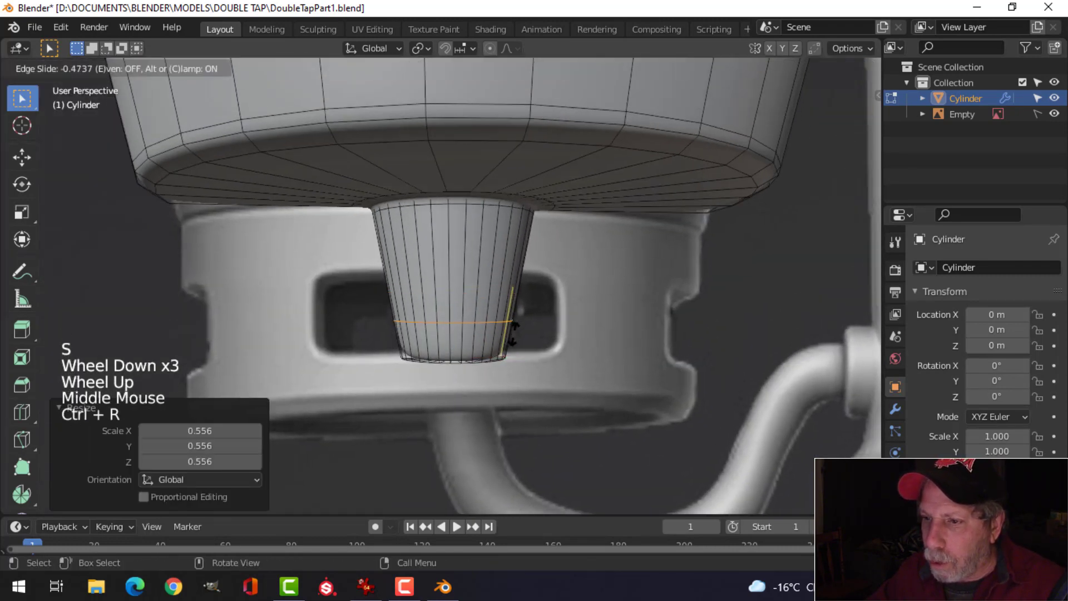
{"action": "left_click", "coordinate": [513, 363]}
{"action": "key", "text": "Tab"}
{"action": "scroll", "coordinate": [557, 344], "scroll_direction": "down", "scroll_amount": 4}
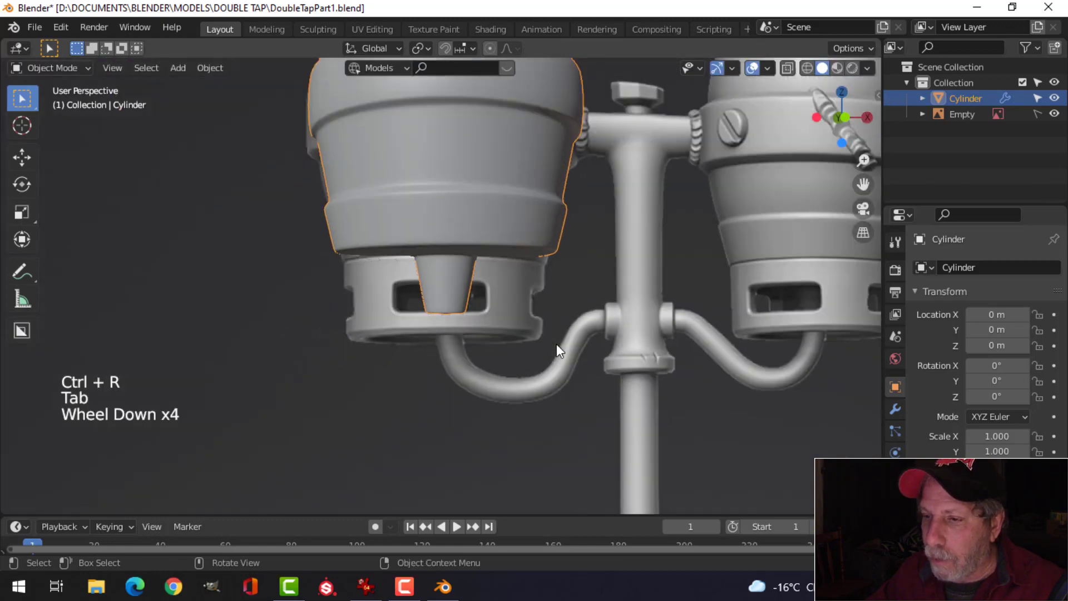
Open the barrel mesh in Edit Mode with its open upper end in view
{"action": "key", "text": "alt+a"}
{"action": "middle_click_drag", "start_coordinate": [557, 344], "coordinate": [511, 304]}
{"action": "scroll", "coordinate": [514, 317], "scroll_direction": "down", "scroll_amount": 2}
{"action": "scroll", "coordinate": [514, 317], "scroll_direction": "up", "scroll_amount": 1, "text": "shift"}
{"action": "scroll", "coordinate": [512, 346], "scroll_direction": "down", "scroll_amount": 1, "text": "shift"}
{"action": "scroll", "coordinate": [505, 319], "scroll_direction": "up", "scroll_amount": 2}
{"action": "left_click", "coordinate": [507, 326], "text": "shift"}
{"action": "key", "text": "Tab"}
{"action": "middle_click_drag", "start_coordinate": [571, 324], "coordinate": [529, 286]}
{"action": "key", "text": "alt+a"}
{"action": "left_click", "coordinate": [529, 287], "text": "alt+shift"}
{"action": "key", "text": "f"}
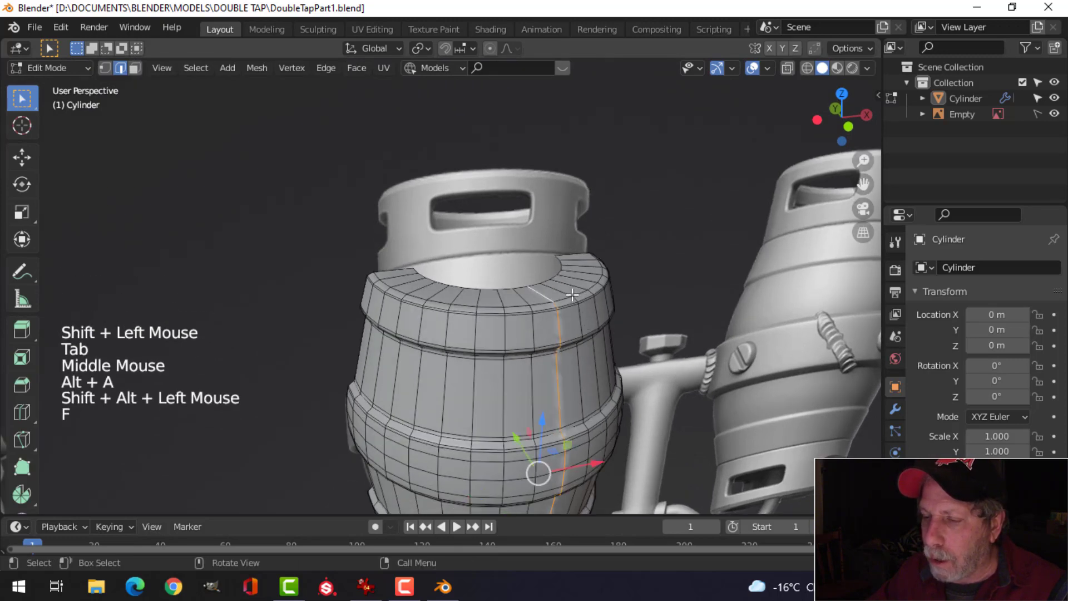
{"action": "key", "text": "ctrl+z"}
{"action": "key", "text": "alt+a"}
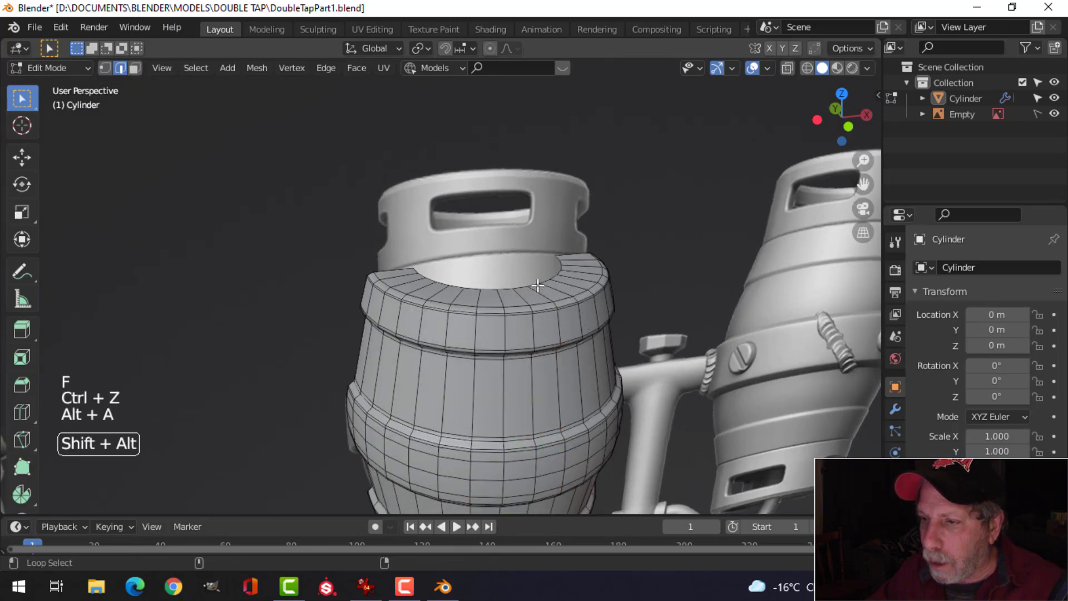
Fill the opening in the barrel's upper end with a face and return to Object Mode
{"action": "left_click", "coordinate": [542, 285], "text": "alt+shift"}
{"action": "key", "text": "f"}
{"action": "key", "text": "alt+a"}
{"action": "scroll", "coordinate": [607, 306], "scroll_direction": "down", "scroll_amount": 3}
{"action": "key", "text": "Tab"}
{"action": "key", "text": "alt+a"}
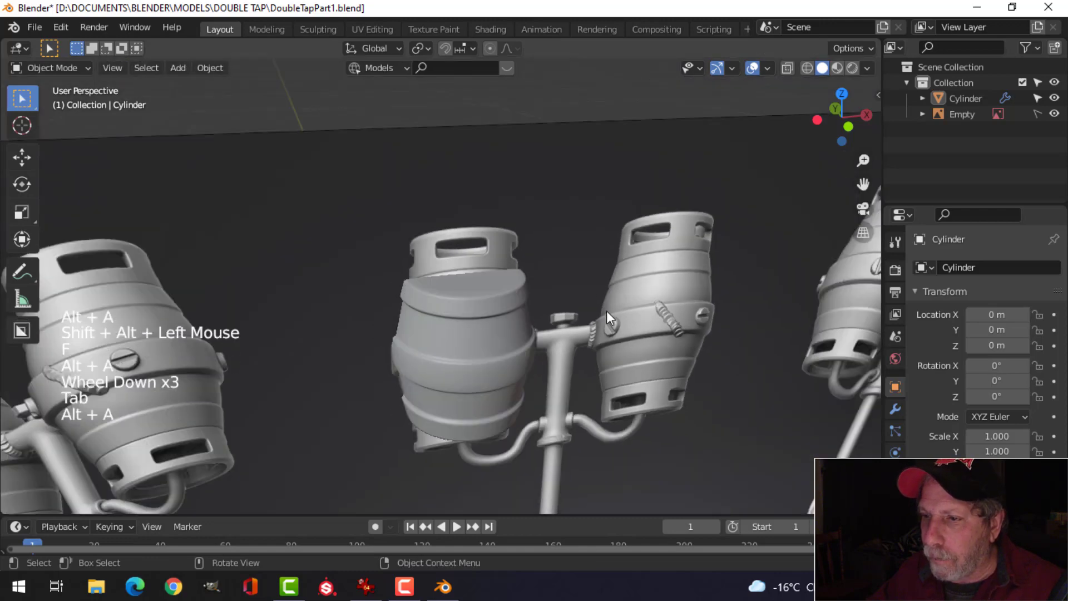
Set the barrel object's origin to the 3D cursor
{"action": "scroll", "coordinate": [607, 311], "scroll_direction": "down", "scroll_amount": 1}
{"action": "middle_click_drag", "start_coordinate": [606, 311], "coordinate": [539, 269]}
{"action": "scroll", "coordinate": [525, 315], "scroll_direction": "down", "scroll_amount": 2}
{"action": "mouse_move", "coordinate": [525, 315]}
{"action": "middle_mouse_down"}
{"action": "mouse_move", "coordinate": [525, 263]}
{"action": "mouse_move", "coordinate": [529, 304]}
{"action": "middle_mouse_up"}
{"action": "key", "text": "KP_1"}
{"action": "scroll", "coordinate": [529, 304], "scroll_direction": "up", "scroll_amount": 4}
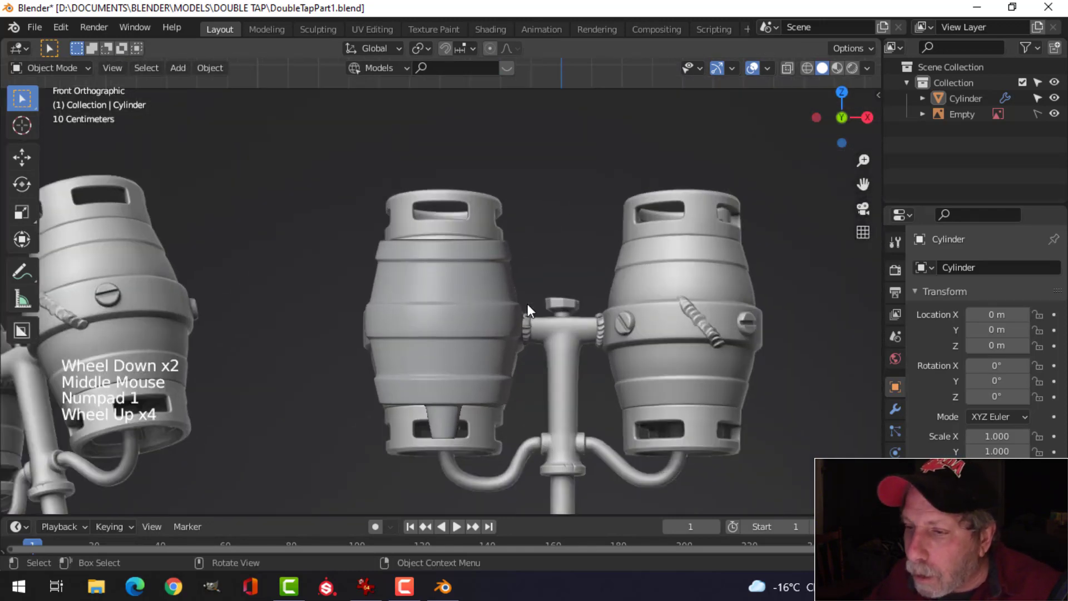
{"action": "scroll", "coordinate": [607, 425], "scroll_direction": "down", "scroll_amount": 3}
{"action": "left_click", "coordinate": [467, 334]}
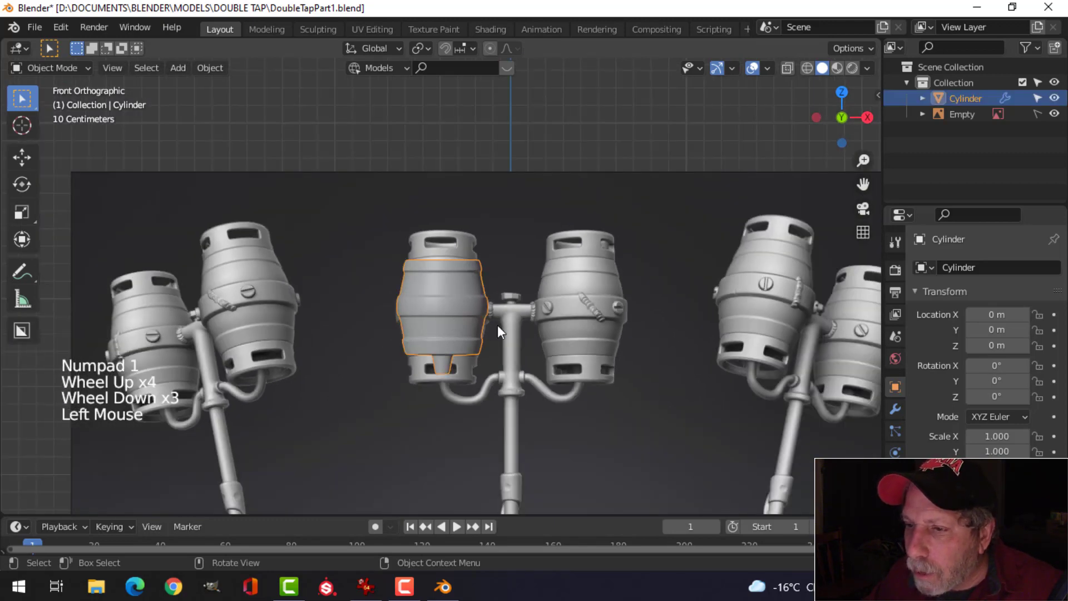
{"action": "left_click", "coordinate": [198, 67]}
{"action": "mouse_move", "coordinate": [233, 101]}
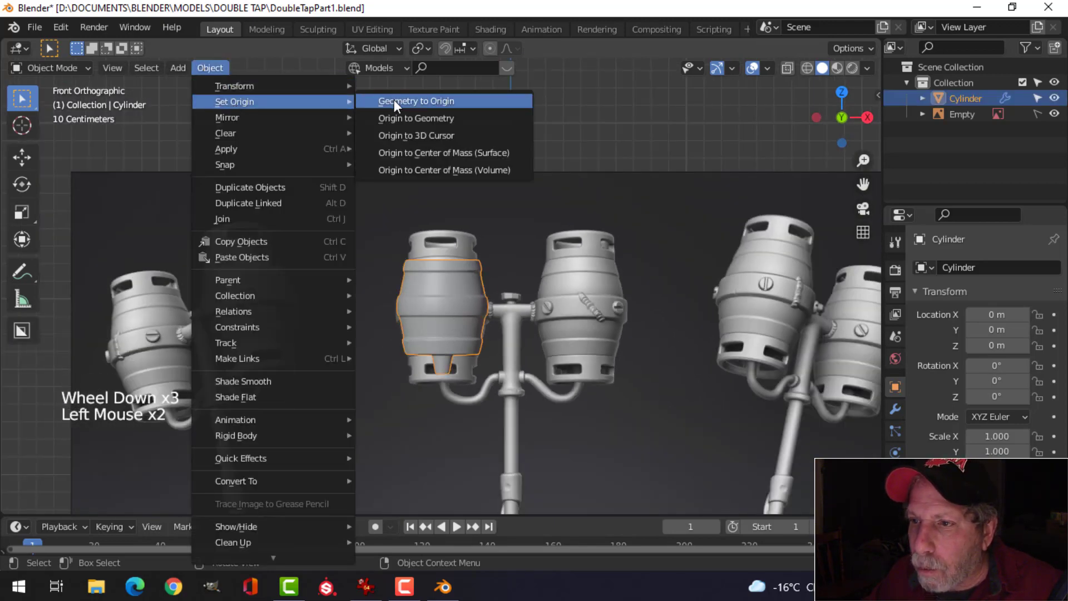
{"action": "left_click", "coordinate": [409, 131]}
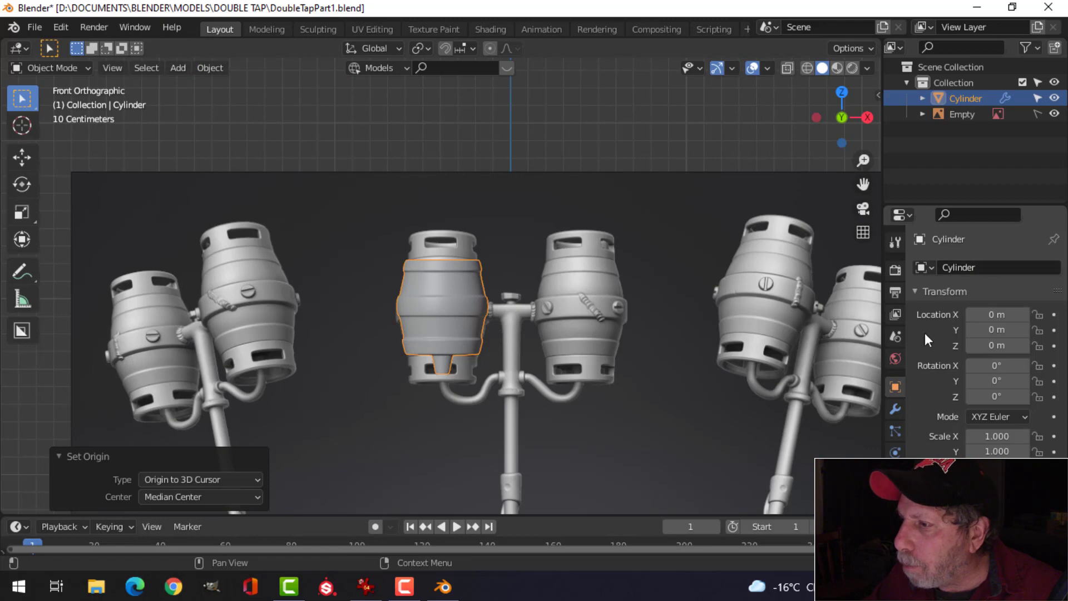
Add a Mirror modifier on the X axis so the barrel is duplicated over the right barrel of the reference
{"action": "left_click", "coordinate": [897, 410]}
{"action": "left_click", "coordinate": [949, 267]}
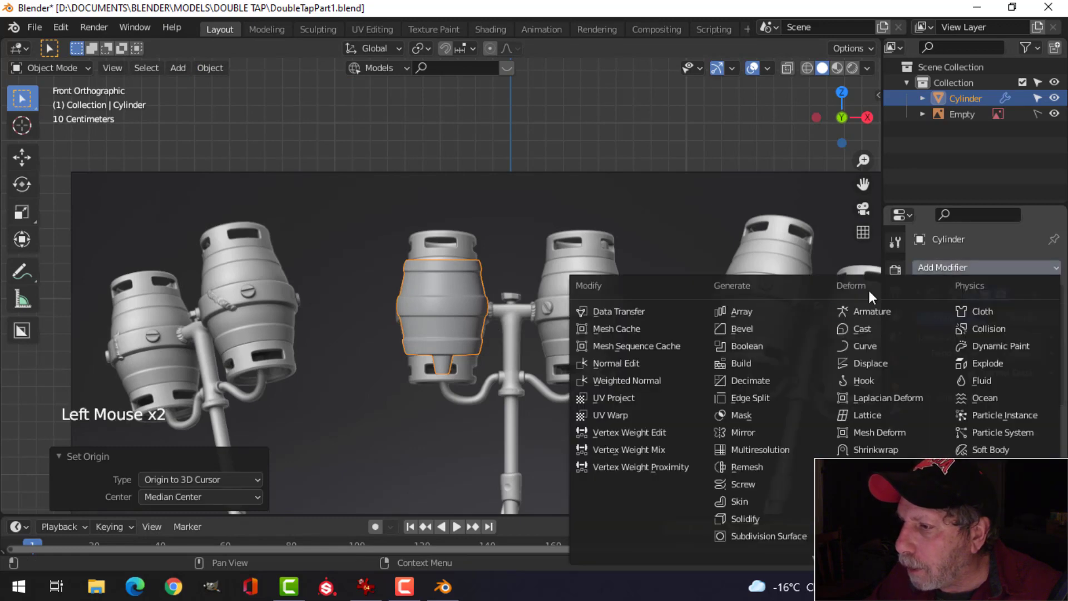
{"action": "left_click", "coordinate": [780, 425]}
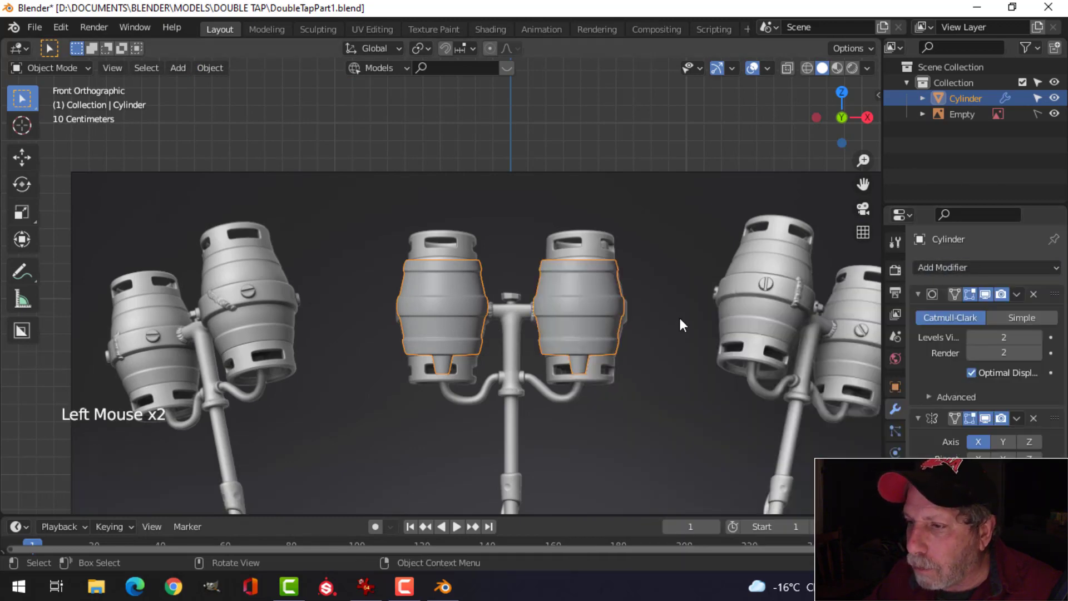
{"action": "key", "text": "alt+a"}
{"action": "scroll", "coordinate": [679, 320], "scroll_direction": "up", "scroll_amount": 3}
{"action": "middle_click_drag", "start_coordinate": [679, 323], "coordinate": [572, 281], "text": "shift"}
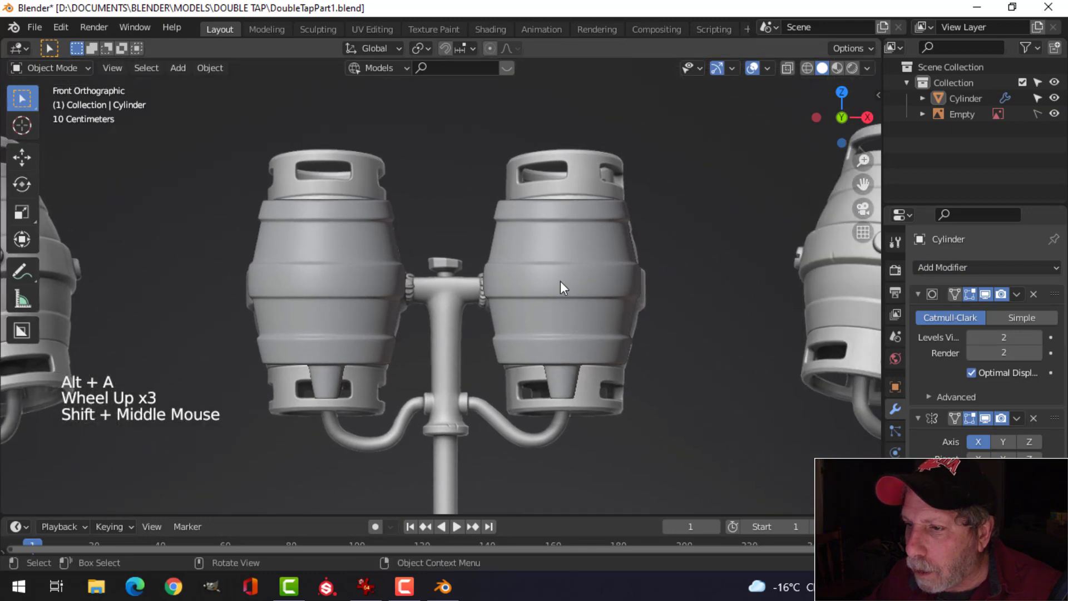
{"action": "scroll", "coordinate": [545, 286], "scroll_direction": "down", "scroll_amount": 1}
{"action": "scroll", "coordinate": [544, 286], "scroll_direction": "up", "scroll_amount": 2}
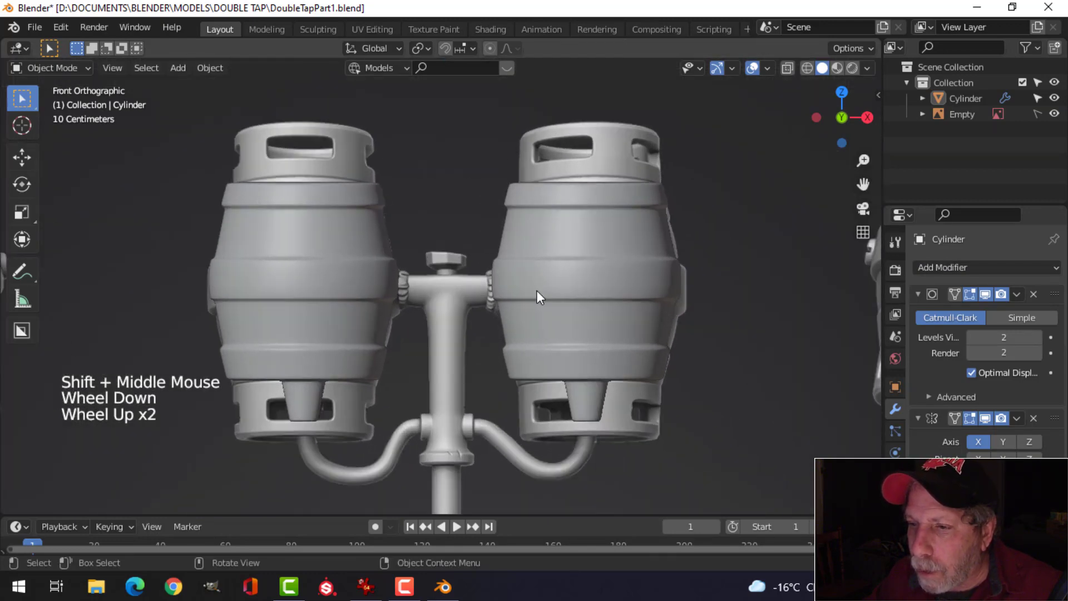
Open the barrel mesh in Edit Mode and select the edge loop around the left barrel's upper rim
{"action": "left_click", "coordinate": [356, 297]}
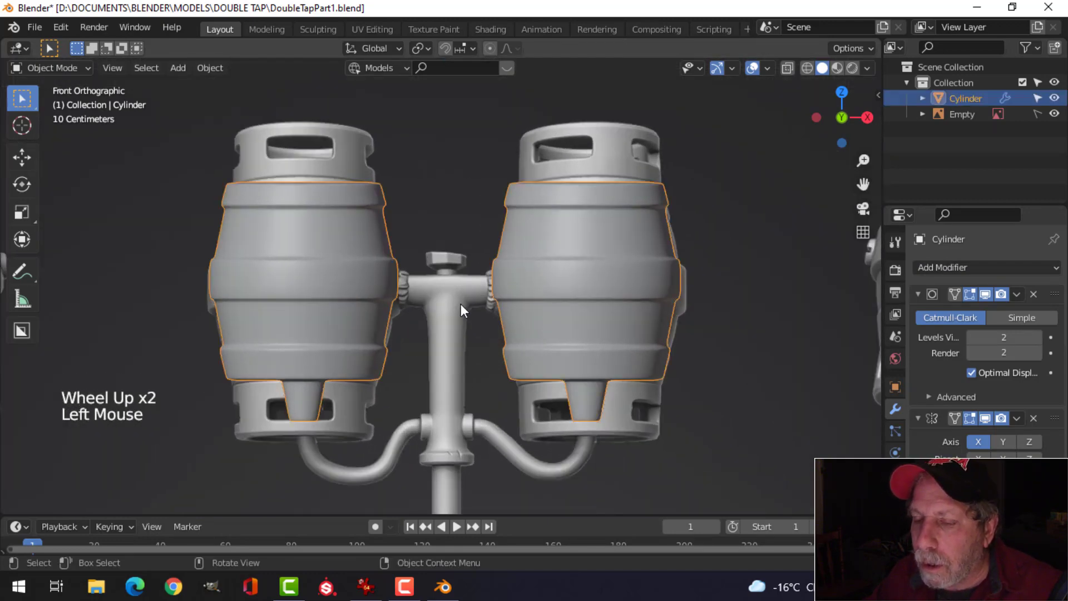
{"action": "mouse_move", "coordinate": [452, 302]}
{"action": "middle_mouse_down", "text": "shift"}
{"action": "mouse_move", "coordinate": [446, 286]}
{"action": "mouse_move", "coordinate": [445, 295]}
{"action": "middle_mouse_up", "text": "shift"}
{"action": "key", "text": "alt+a"}
{"action": "left_click", "coordinate": [419, 255]}
{"action": "middle_click_drag", "start_coordinate": [419, 255], "coordinate": [502, 339], "text": "shift"}
{"action": "key", "text": "Tab"}
{"action": "scroll", "coordinate": [478, 334], "scroll_direction": "up", "scroll_amount": 3}
{"action": "key", "text": "alt+a"}
{"action": "key", "text": "2"}
{"action": "left_click", "coordinate": [492, 292], "text": "alt+shift"}
{"action": "scroll", "coordinate": [489, 320], "scroll_direction": "down", "scroll_amount": 3}
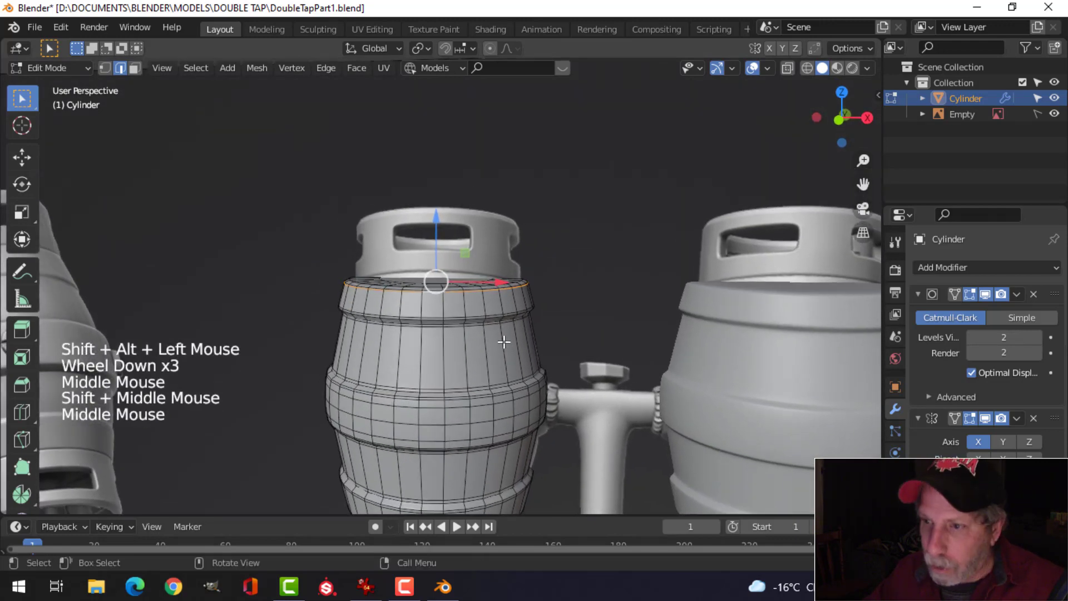
Duplicate the rim loop, raise the copy about 0.015 m and separate it into its own object
{"action": "key", "text": "shift+d"}
{"action": "right_click", "coordinate": [503, 339]}
{"action": "left_click_drag", "start_coordinate": [442, 227], "coordinate": [442, 222]}
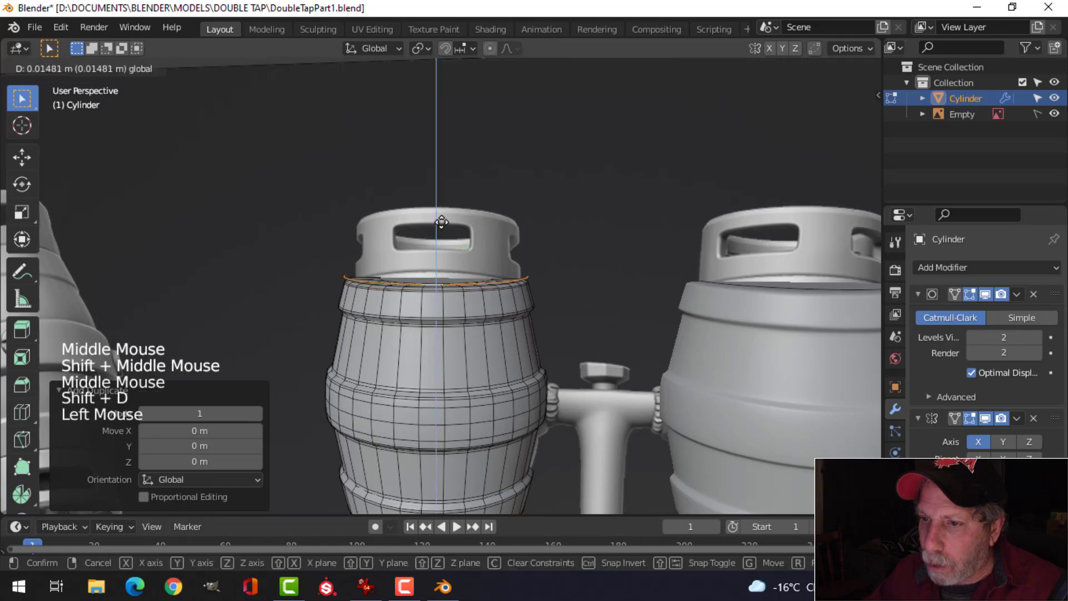
{"action": "key", "text": "p"}
{"action": "left_click", "coordinate": [637, 227]}
{"action": "key", "text": "Tab"}
Open the separated loop in Edit Mode and lower all of it about 0.003 m in front view
{"action": "left_click", "coordinate": [475, 278]}
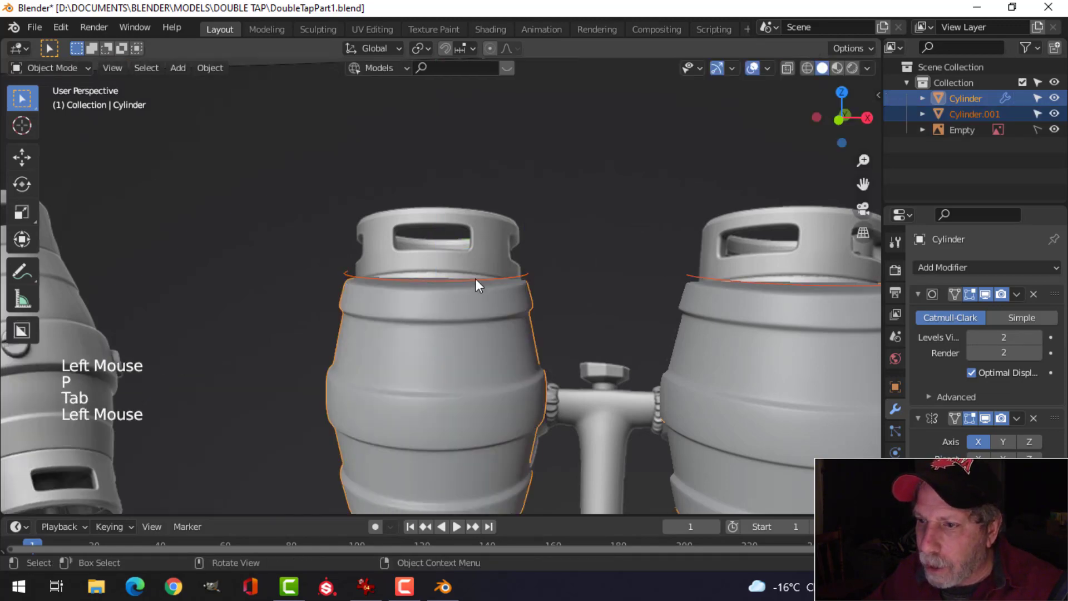
{"action": "key", "text": "Tab"}
{"action": "key", "text": "a"}
{"action": "key", "text": "KP_1"}
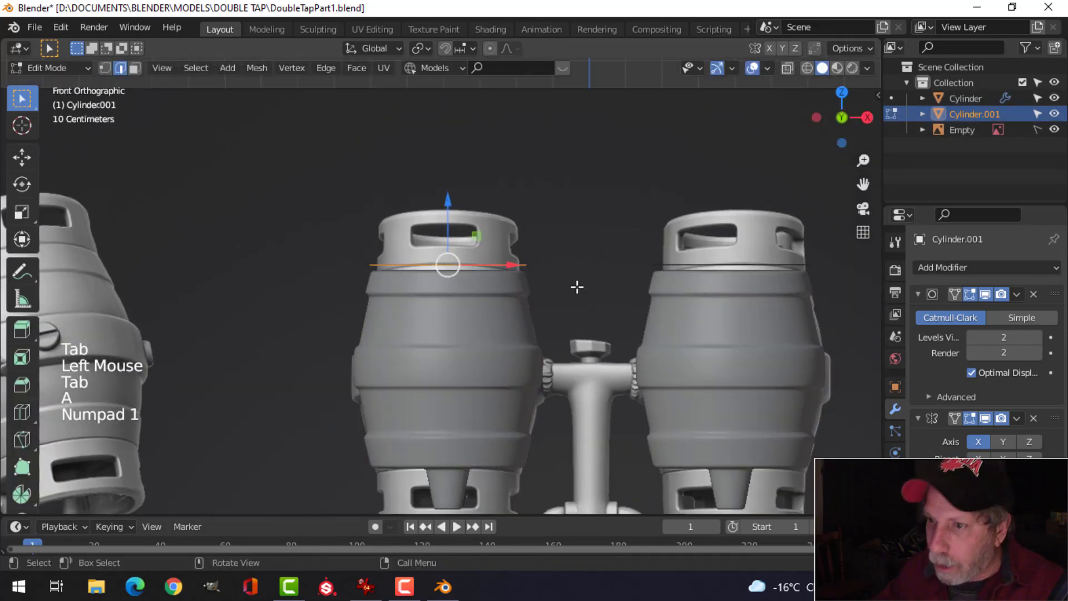
{"action": "scroll", "coordinate": [513, 252], "scroll_direction": "up", "scroll_amount": 4}
{"action": "left_click_drag", "start_coordinate": [454, 187], "coordinate": [455, 189]}
{"action": "scroll", "coordinate": [590, 305], "scroll_direction": "down", "scroll_amount": 3}
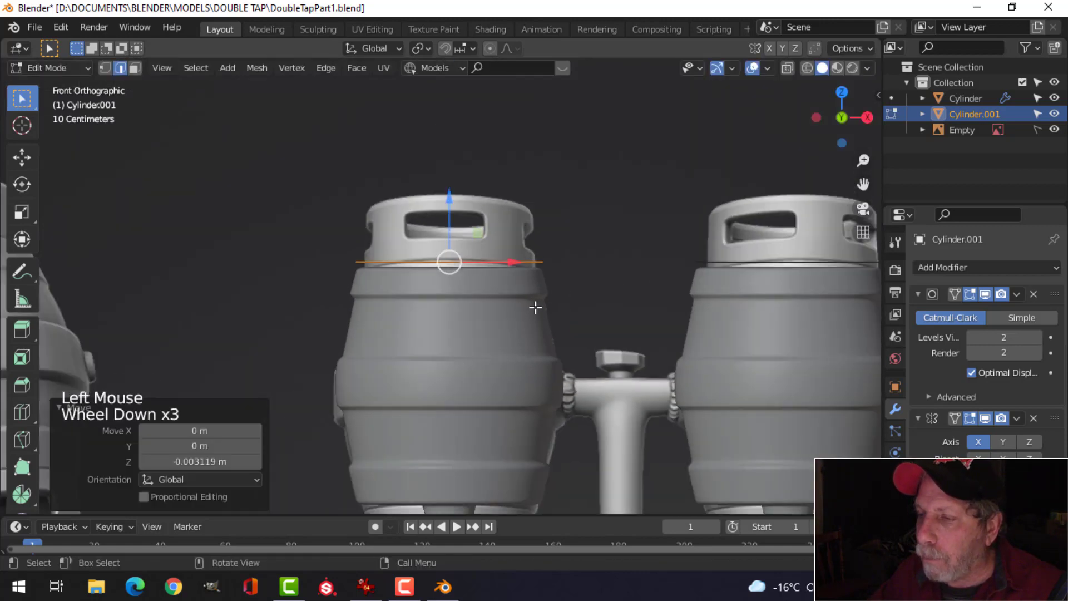
{"action": "scroll", "coordinate": [496, 328], "scroll_direction": "up", "scroll_amount": 2}
{"action": "middle_click_drag", "start_coordinate": [462, 298], "coordinate": [483, 344], "text": "shift"}
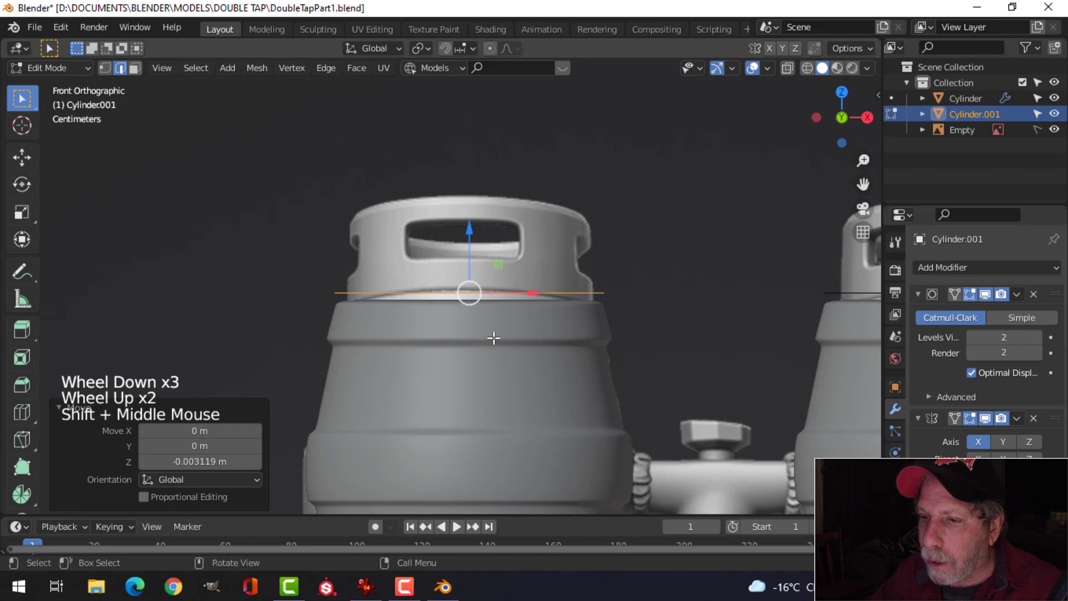
Extrude the loop upward into a collar wall and move its upper edge loop about 0.005 m to meet the reference collar's top
{"action": "key", "text": "e"}
{"action": "left_click_drag", "start_coordinate": [470, 231], "coordinate": [496, 142]}
{"action": "key", "text": "a"}
{"action": "mouse_move", "coordinate": [472, 179]}
{"action": "left_mouse_down"}
{"action": "mouse_move", "coordinate": [474, 188]}
{"action": "mouse_move", "coordinate": [471, 164]}
{"action": "left_mouse_up"}
{"action": "key", "text": "alt+a"}
{"action": "left_click", "coordinate": [470, 199], "text": "alt+shift"}
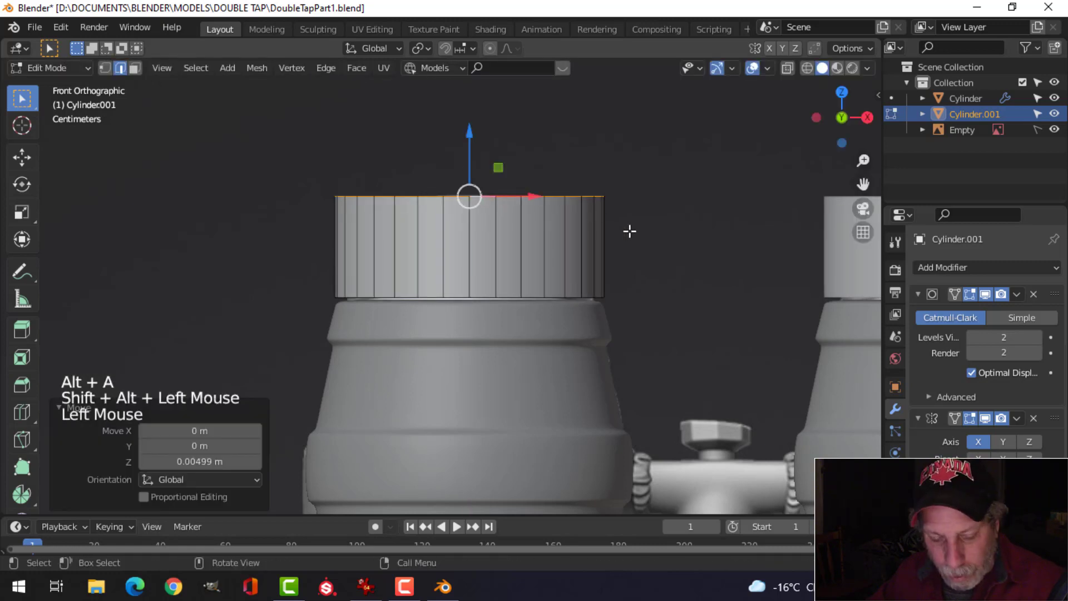
Switch to wireframe shading and add one centred horizontal loop cut around the collar wall
{"action": "key", "text": "z"}
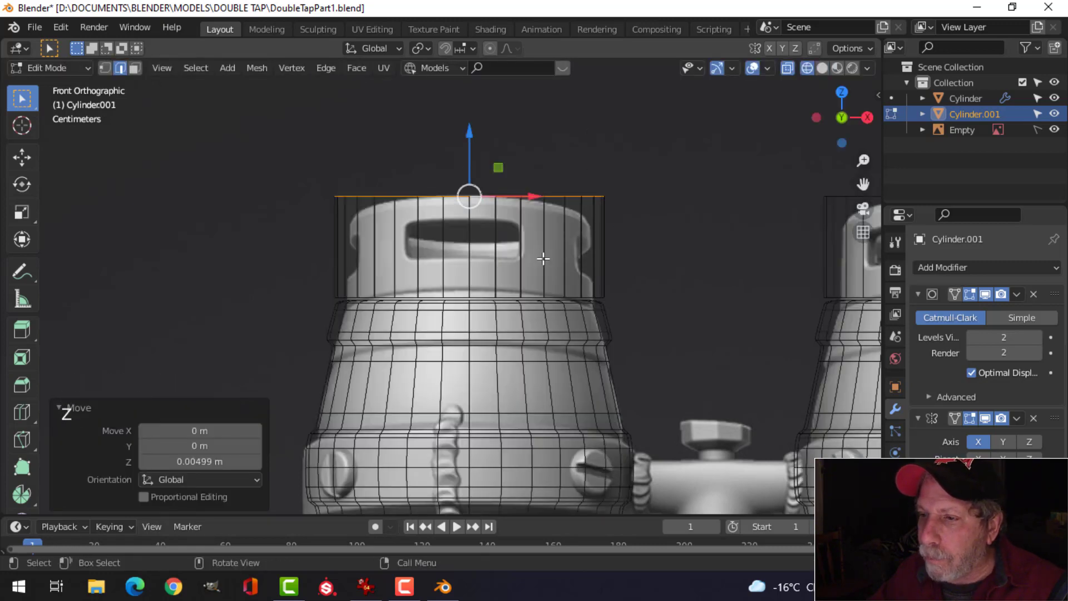
{"action": "key", "text": "ctrl+r"}
{"action": "left_click", "coordinate": [521, 241]}
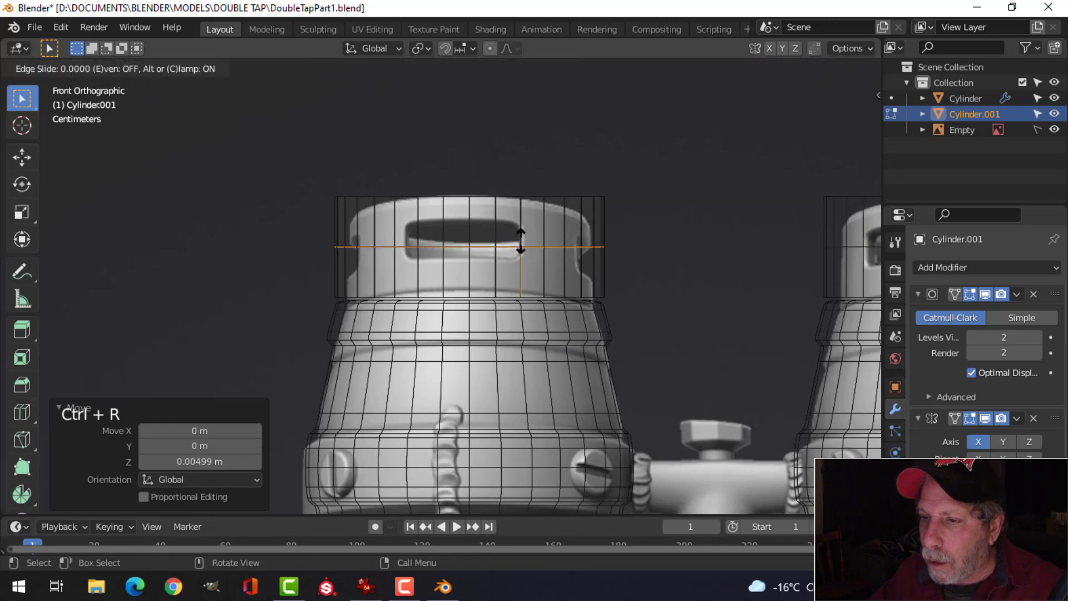
{"action": "right_click", "coordinate": [533, 236]}
{"action": "key", "text": "alt+a"}
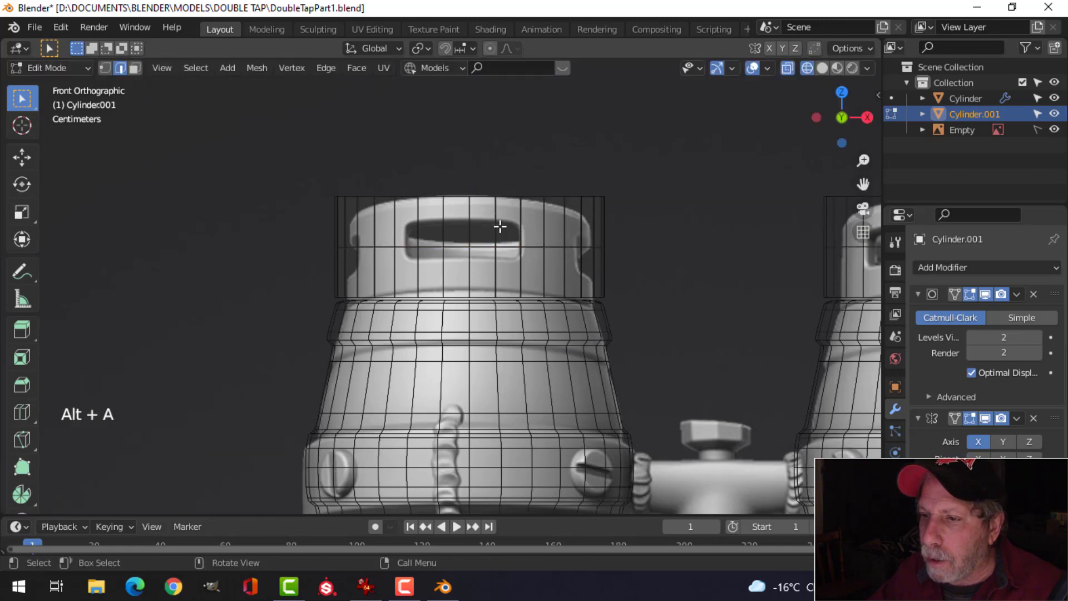
Add a centred loop cut in each half of the collar wall and turn off the Subdivision modifier's viewport display
{"action": "middle_click_drag", "start_coordinate": [501, 228], "coordinate": [588, 260]}
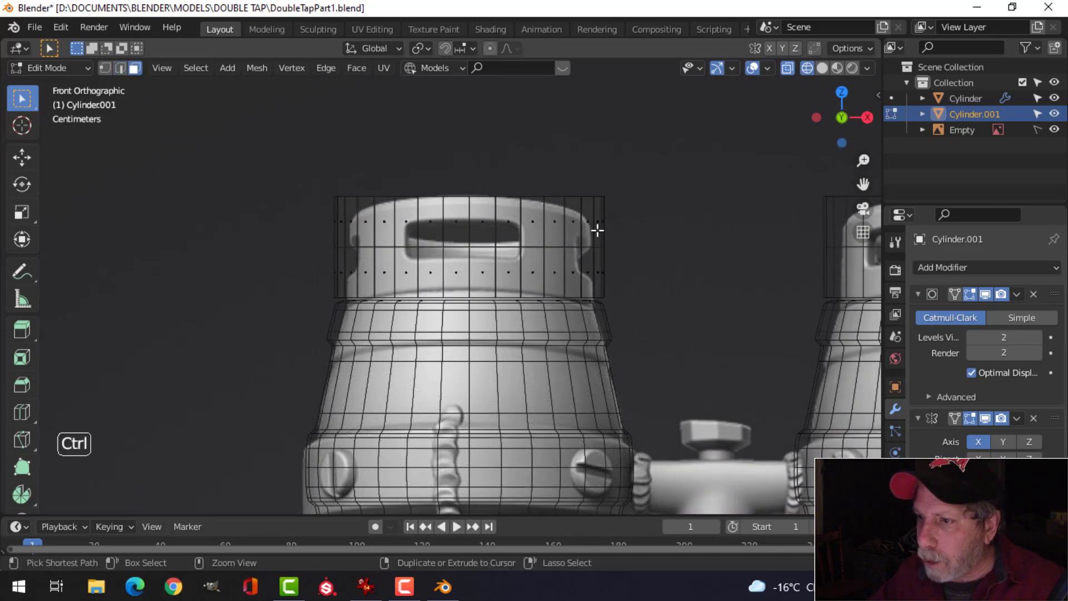
{"action": "key", "text": "ctrl+r"}
{"action": "left_click", "coordinate": [593, 234]}
{"action": "right_click", "coordinate": [593, 234]}
{"action": "key", "text": "ctrl+r"}
{"action": "left_click", "coordinate": [595, 282]}
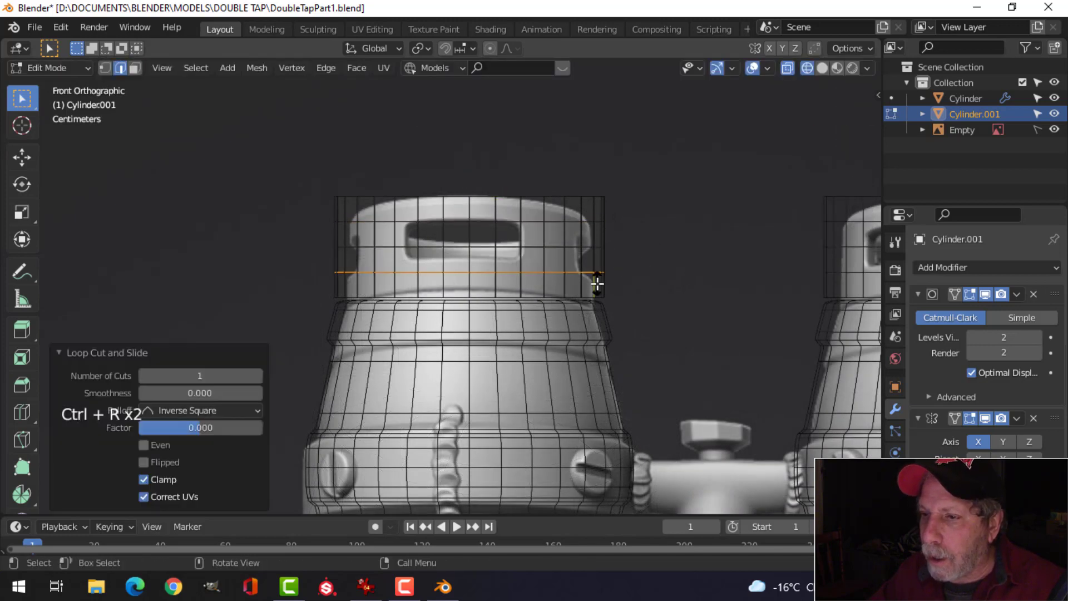
{"action": "right_click", "coordinate": [600, 284]}
{"action": "key", "text": "alt+a"}
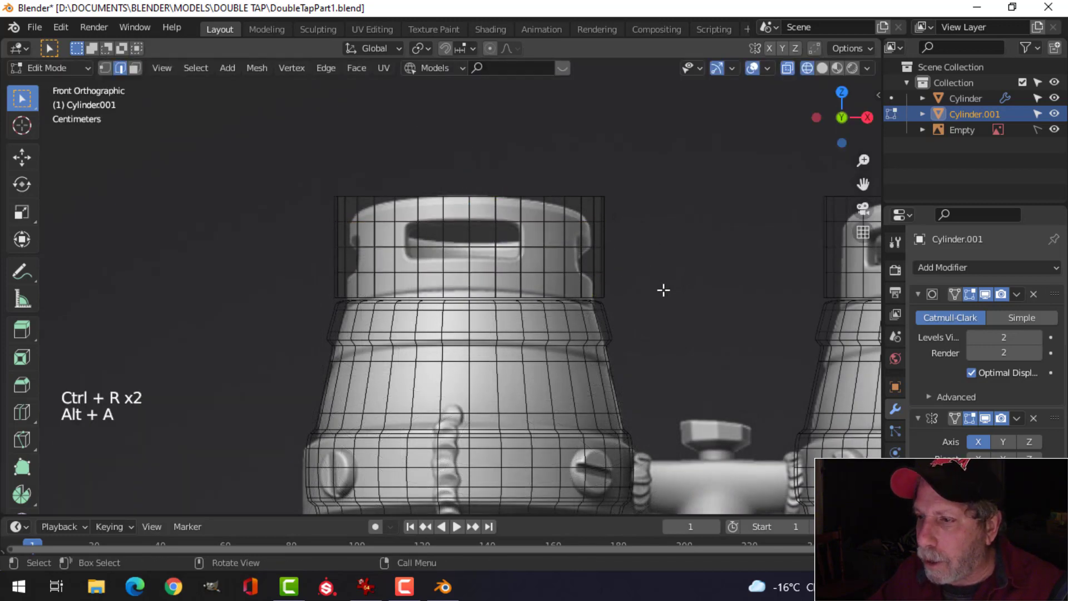
{"action": "left_click", "coordinate": [985, 294]}
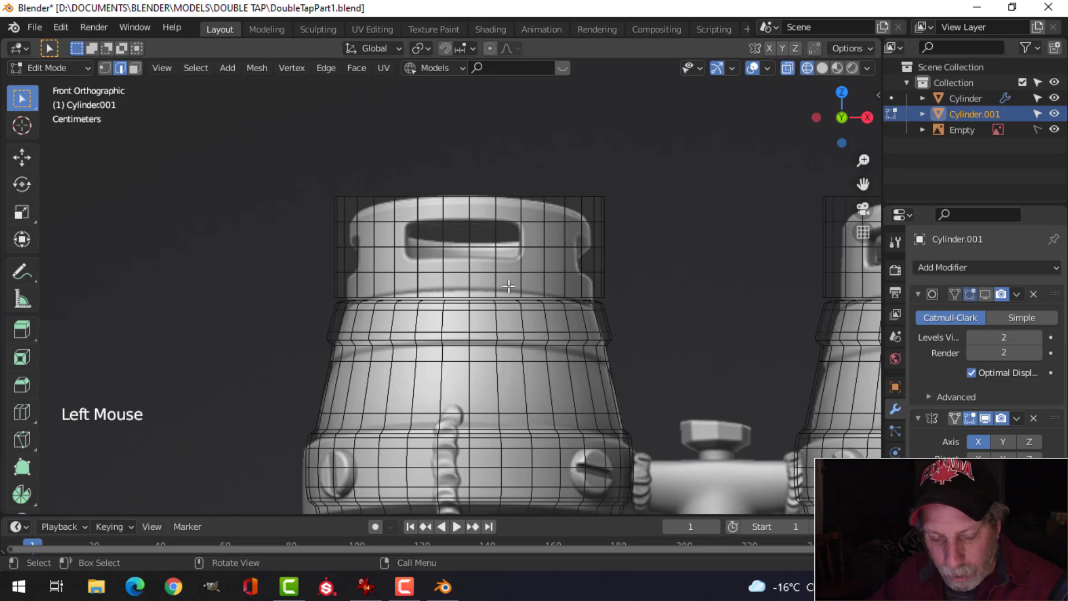
{"action": "key", "text": "c"}
{"action": "left_click_drag", "start_coordinate": [418, 247], "coordinate": [454, 251]}
{"action": "key", "text": "Escape"}
{"action": "key", "text": "alt+a"}
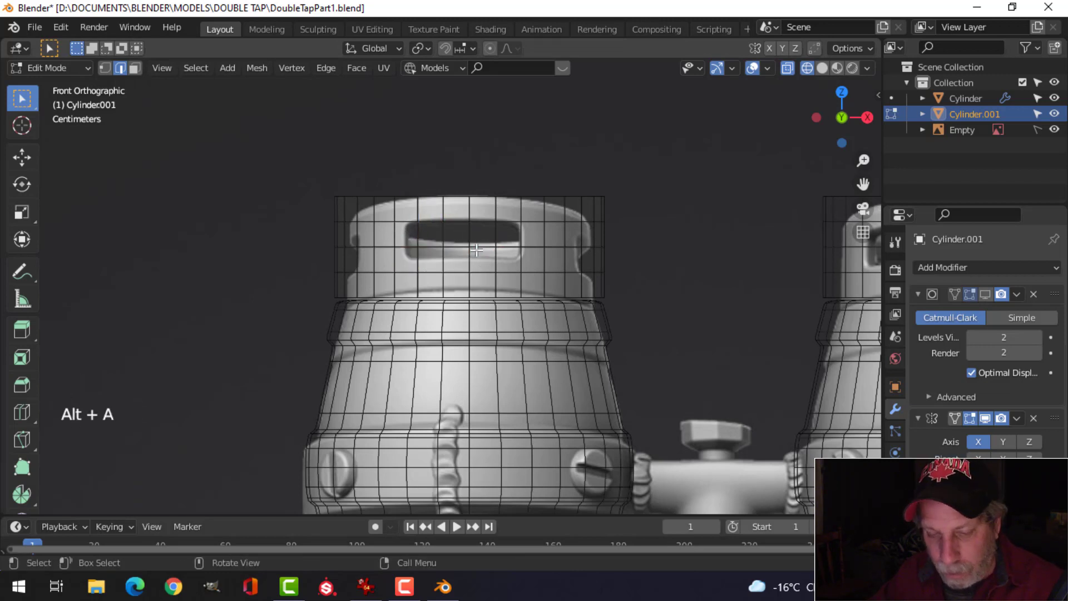
Circle-select the block of faces, two rows by five columns, covering the reference's front slot through the collar
{"action": "key", "text": "c"}
{"action": "left_click_drag", "start_coordinate": [417, 259], "coordinate": [497, 248]}
{"action": "right_click", "coordinate": [564, 271]}
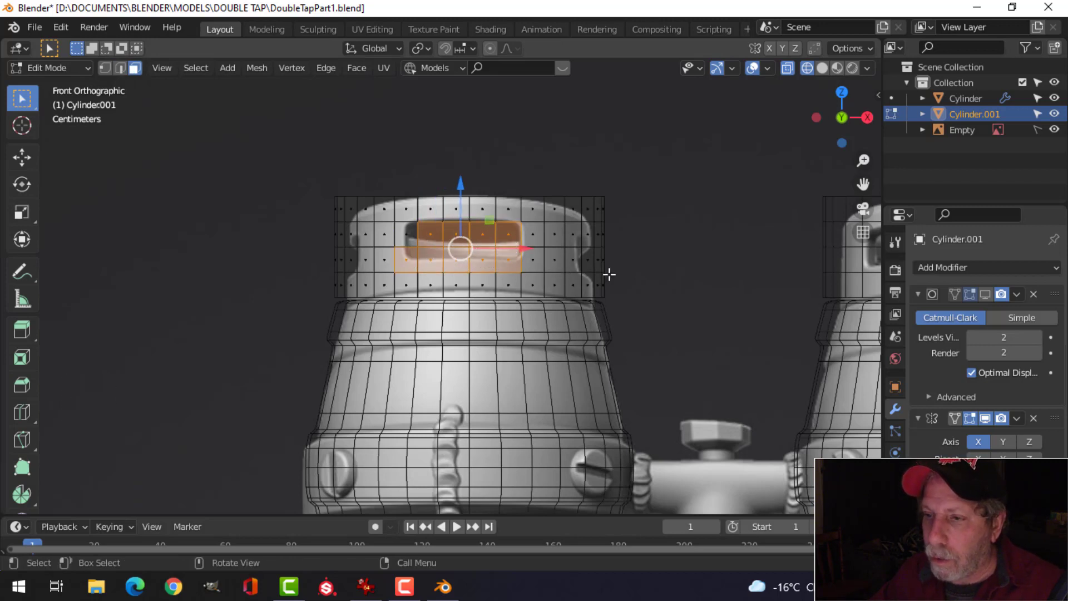
{"action": "middle_click_drag", "start_coordinate": [713, 288], "coordinate": [704, 315]}
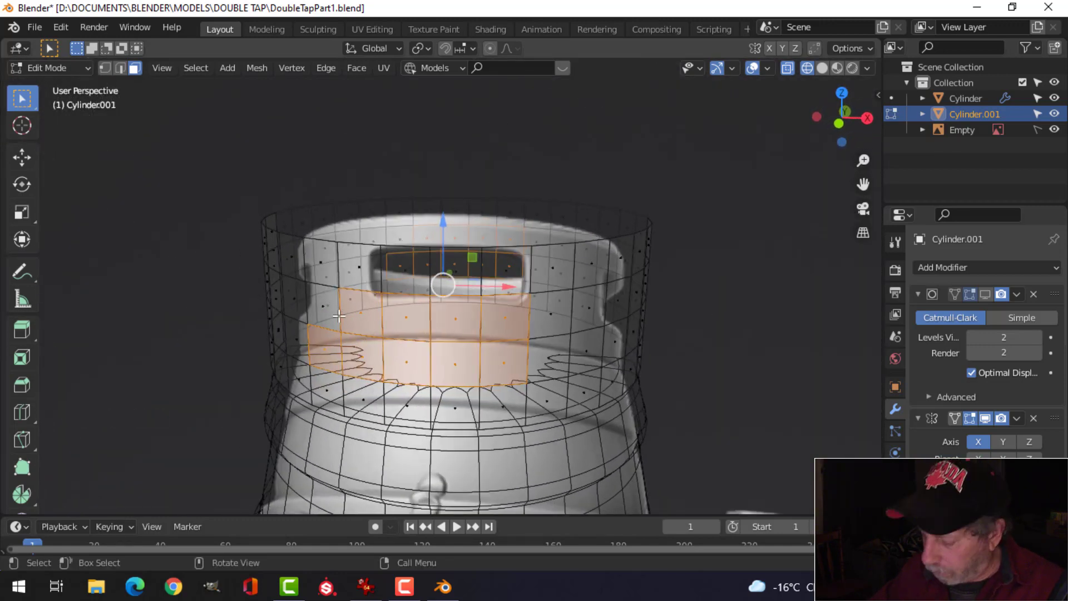
{"action": "key", "text": "KP_1"}
{"action": "key", "text": "c"}
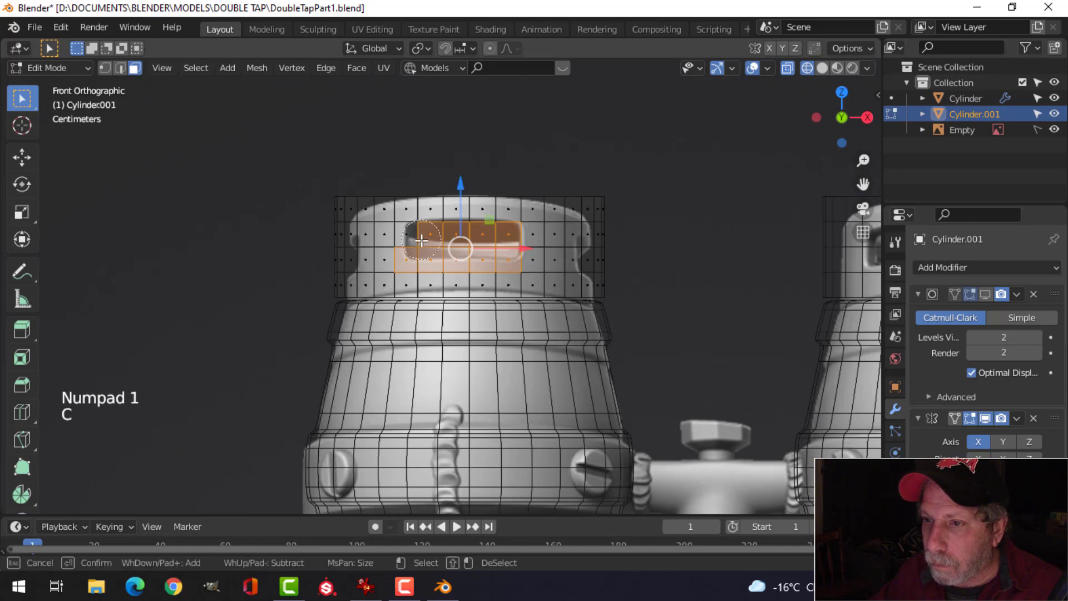
{"action": "right_click", "coordinate": [572, 267]}
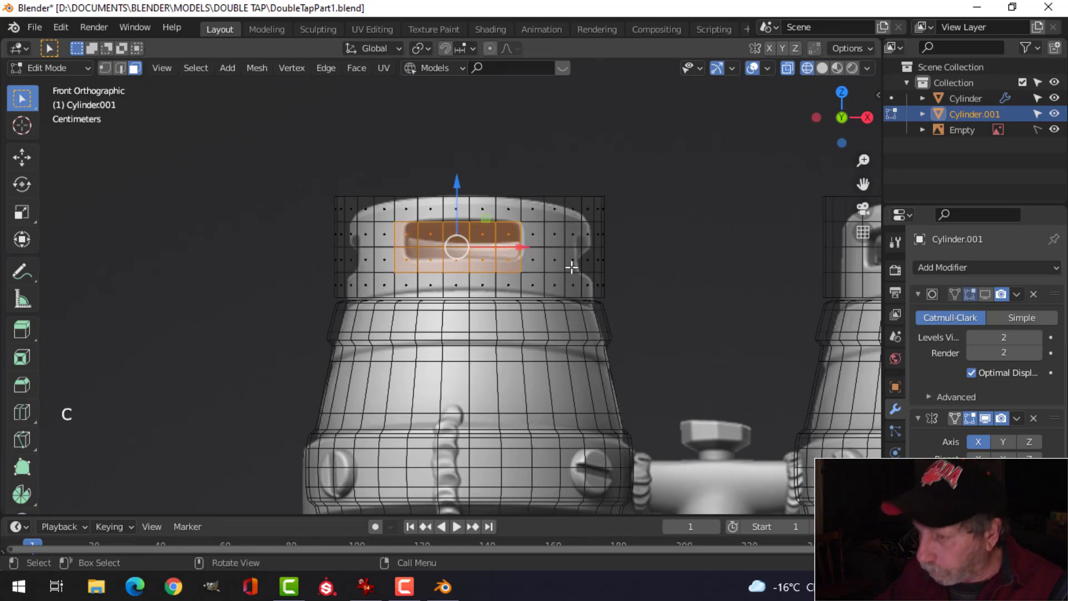
Add a matching two-row block of faces centred on the collar's side to the selection in right view
{"action": "key", "text": "KP_3"}
{"action": "key", "text": "c"}
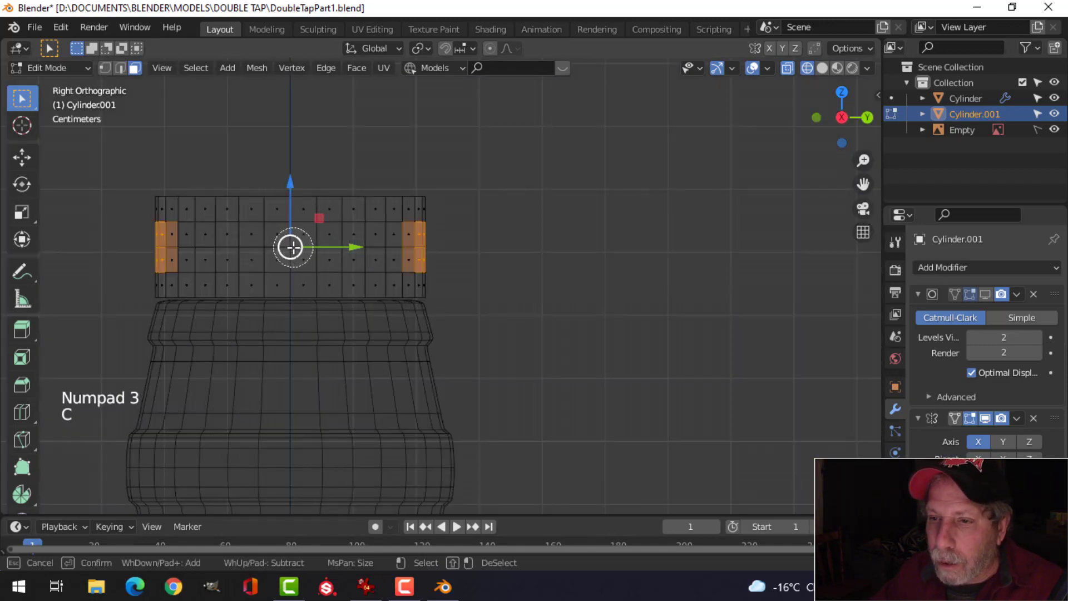
{"action": "left_click", "coordinate": [291, 248]}
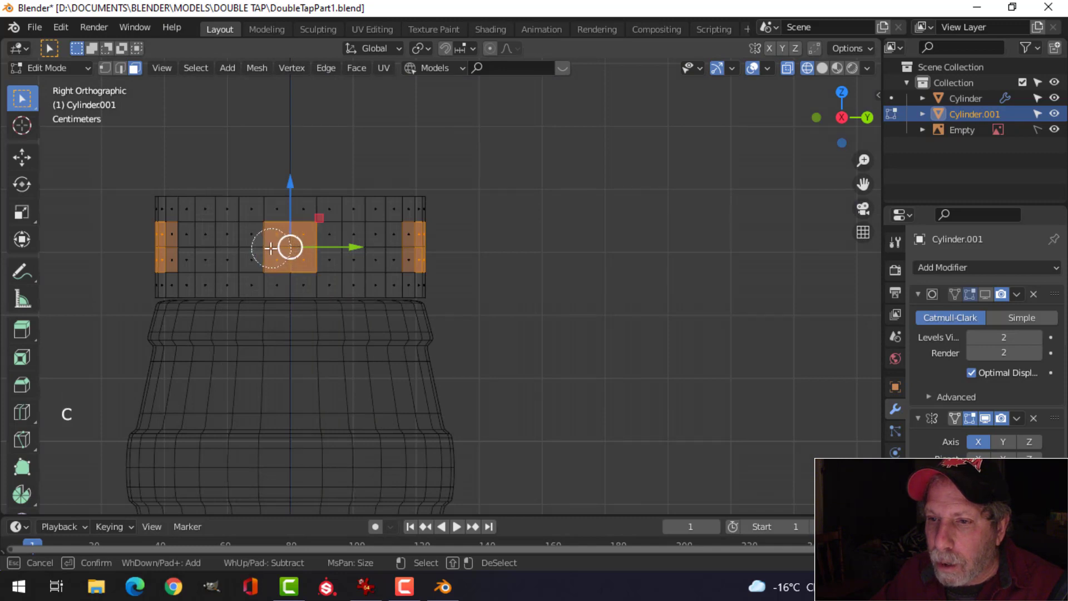
{"action": "left_click_drag", "start_coordinate": [271, 248], "coordinate": [316, 247]}
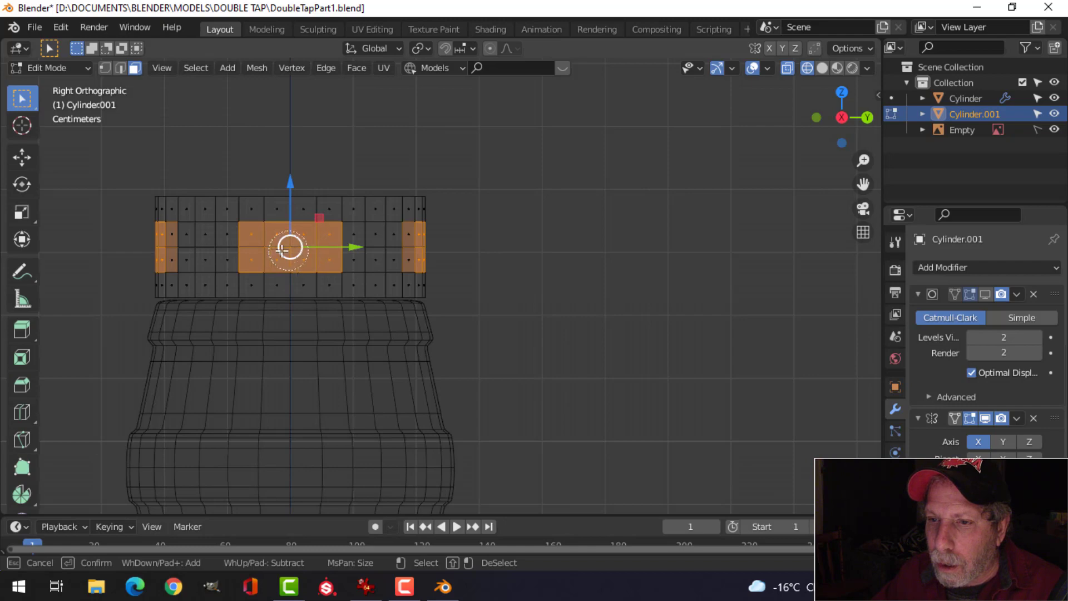
{"action": "left_click_drag", "start_coordinate": [244, 251], "coordinate": [241, 247]}
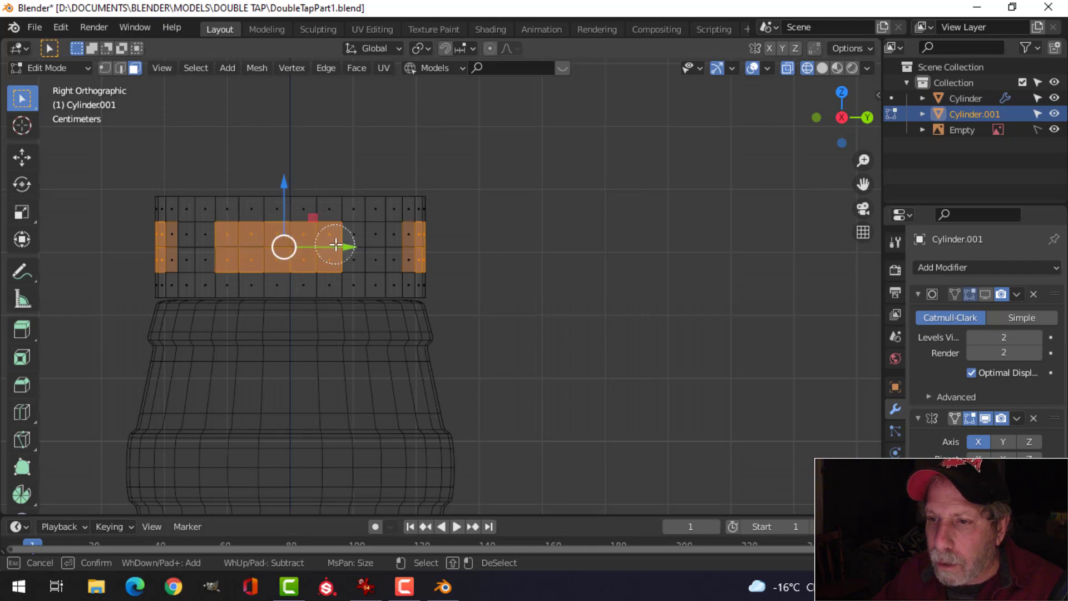
{"action": "left_click_drag", "start_coordinate": [336, 245], "coordinate": [345, 246]}
{"action": "right_click", "coordinate": [524, 267]}
Return to solid shading and circle-select one more column of faces at the edge of two slot selections on the collar
{"action": "mouse_move", "coordinate": [525, 267]}
{"action": "middle_mouse_down"}
{"action": "mouse_move", "coordinate": [496, 298]}
{"action": "mouse_move", "coordinate": [320, 311]}
{"action": "mouse_move", "coordinate": [391, 322]}
{"action": "middle_mouse_up"}
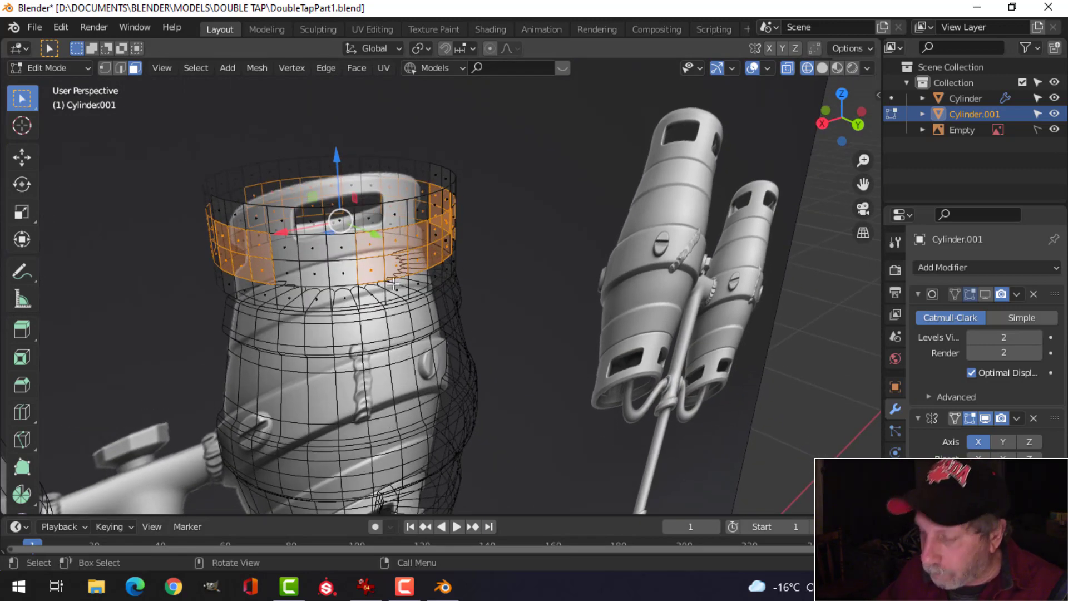
{"action": "key", "text": "z"}
{"action": "left_click", "coordinate": [460, 273]}
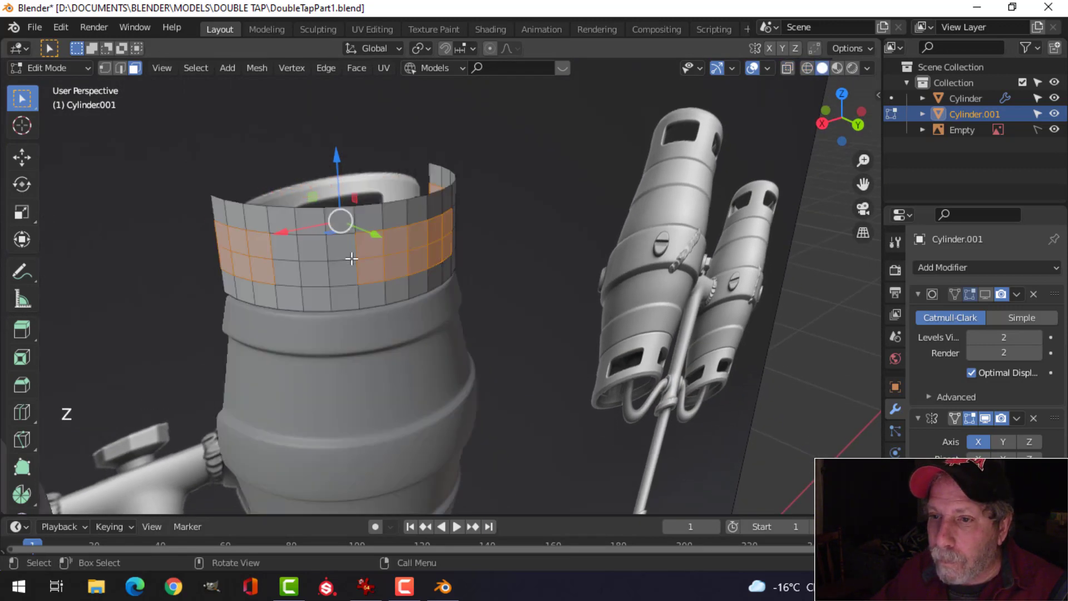
{"action": "middle_click_drag", "start_coordinate": [354, 270], "coordinate": [360, 276], "text": "shift"}
{"action": "key", "text": "c"}
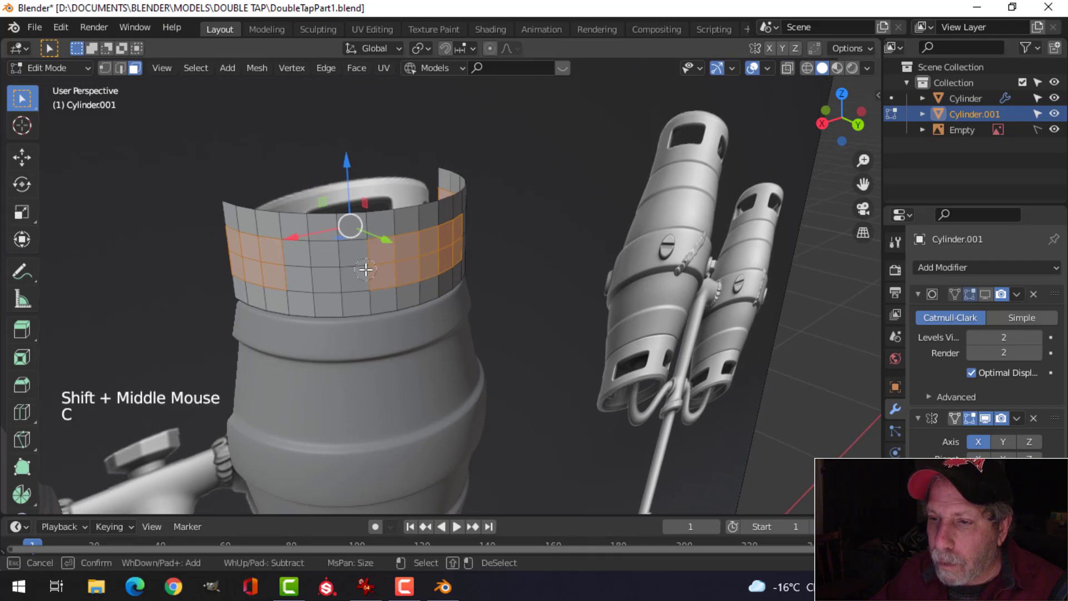
{"action": "left_click", "coordinate": [360, 268]}
{"action": "right_click", "coordinate": [462, 268]}
{"action": "middle_click_drag", "start_coordinate": [546, 274], "coordinate": [460, 274]}
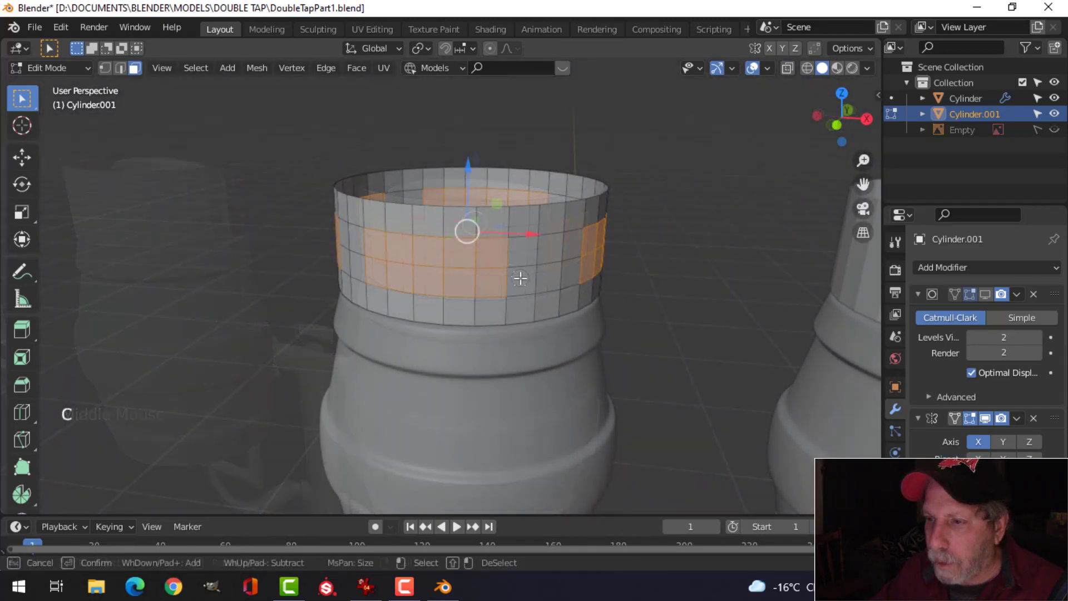
{"action": "left_click_drag", "start_coordinate": [520, 278], "coordinate": [517, 260]}
{"action": "right_click", "coordinate": [622, 276]}
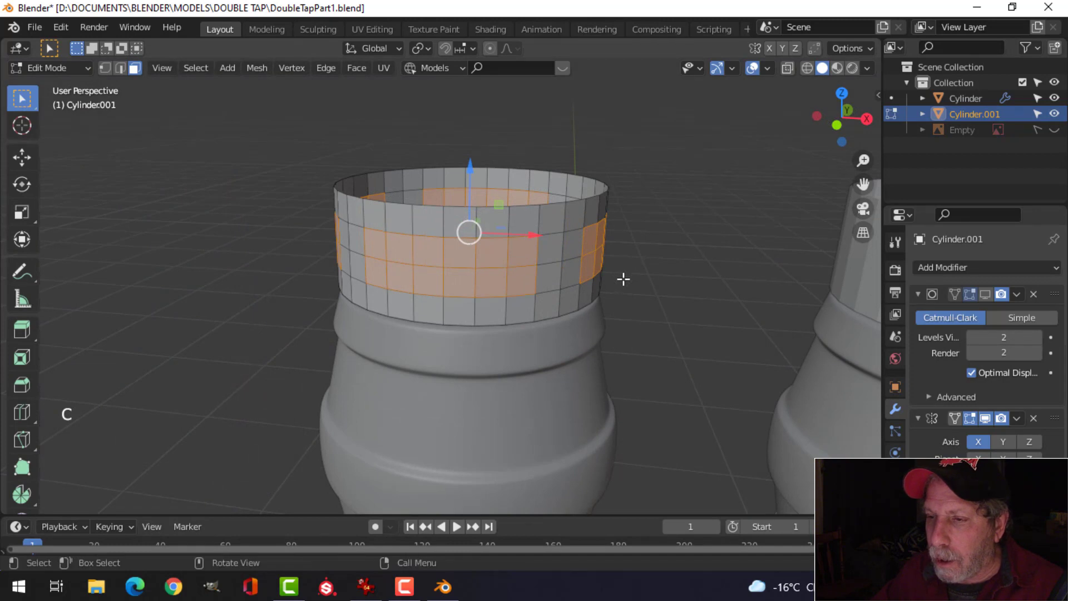
Inset the selected slot faces by about 0.0067 m and delete the inner faces to open the collar's slots
{"action": "scroll", "coordinate": [618, 280], "scroll_direction": "down", "scroll_amount": 2}
{"action": "middle_click_drag", "start_coordinate": [618, 279], "coordinate": [599, 291]}
{"action": "scroll", "coordinate": [600, 285], "scroll_direction": "up", "scroll_amount": 2}
{"action": "key", "text": "i"}
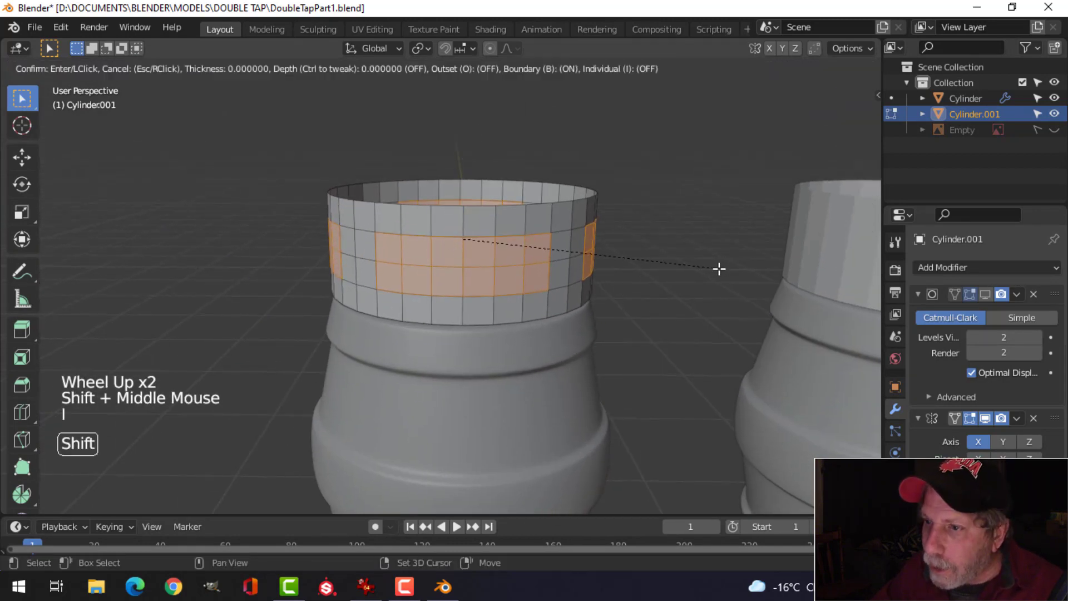
{"action": "left_click", "coordinate": [674, 282]}
{"action": "key", "text": "x"}
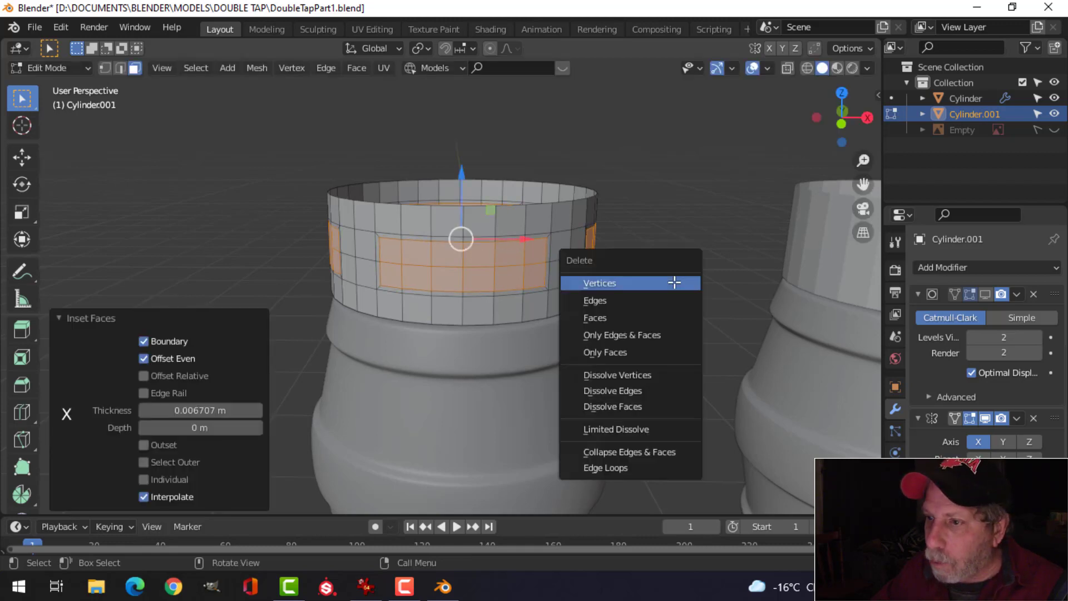
{"action": "left_click", "coordinate": [641, 312]}
{"action": "scroll", "coordinate": [516, 299], "scroll_direction": "up", "scroll_amount": 2}
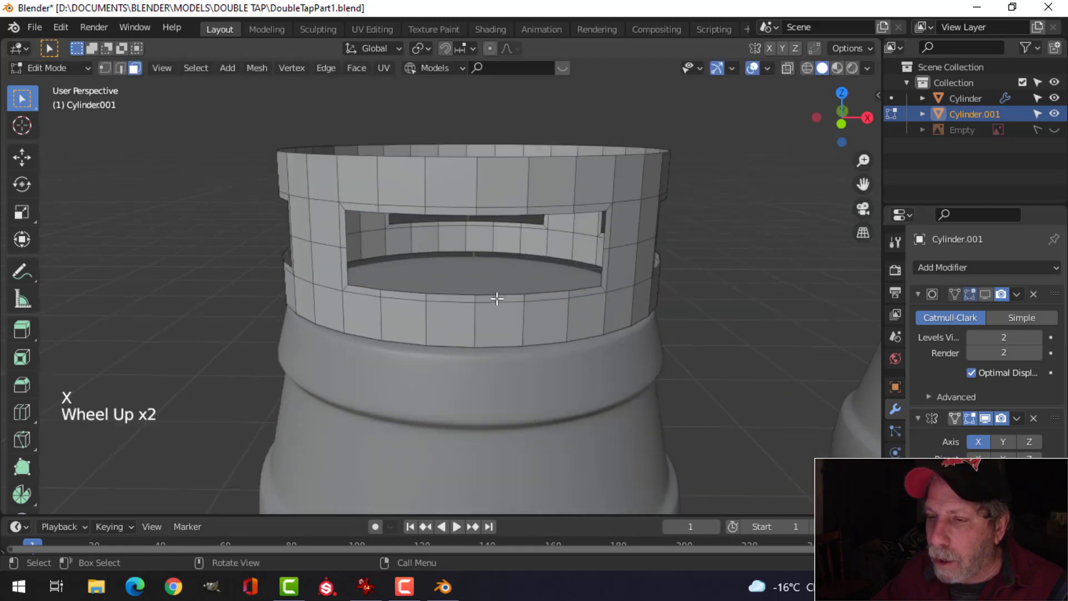
Turn the Subdivision modifier's viewport display back on in Object Mode and shade the collar smooth
{"action": "key", "text": "Tab"}
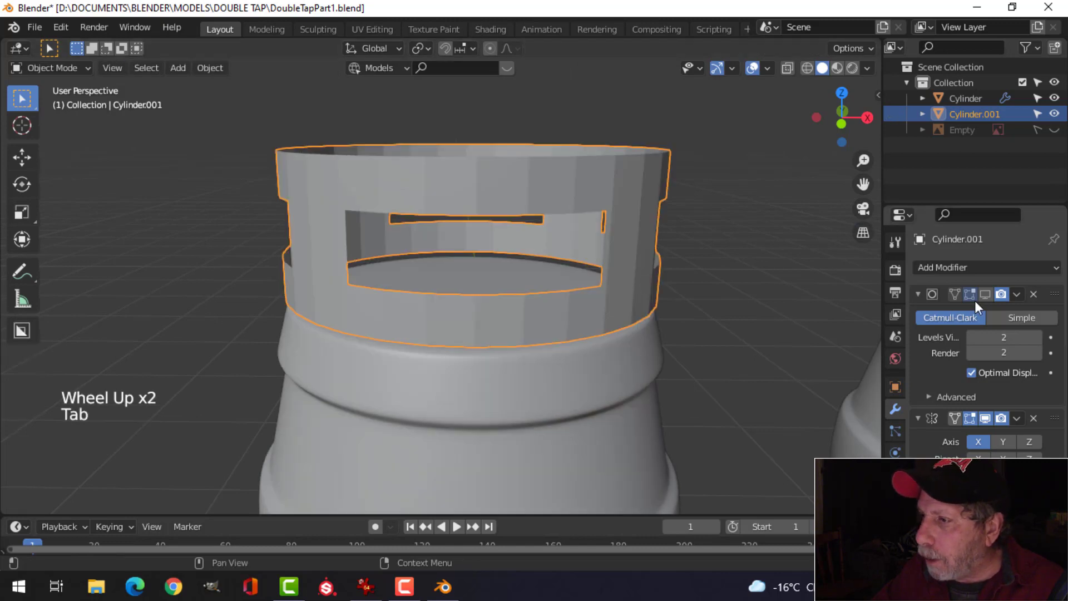
{"action": "left_click", "coordinate": [985, 295]}
{"action": "middle_click_drag", "start_coordinate": [602, 298], "coordinate": [569, 246]}
{"action": "right_click", "coordinate": [566, 231]}
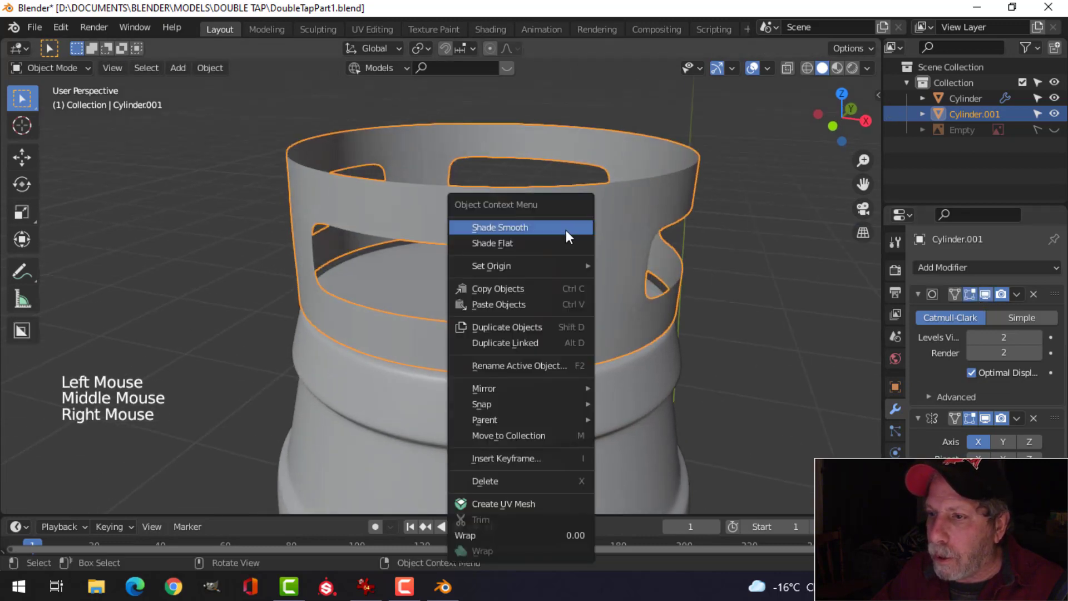
{"action": "left_click", "coordinate": [565, 229]}
{"action": "middle_click_drag", "start_coordinate": [536, 281], "coordinate": [610, 284]}
{"action": "middle_click_drag", "start_coordinate": [606, 305], "coordinate": [623, 305]}
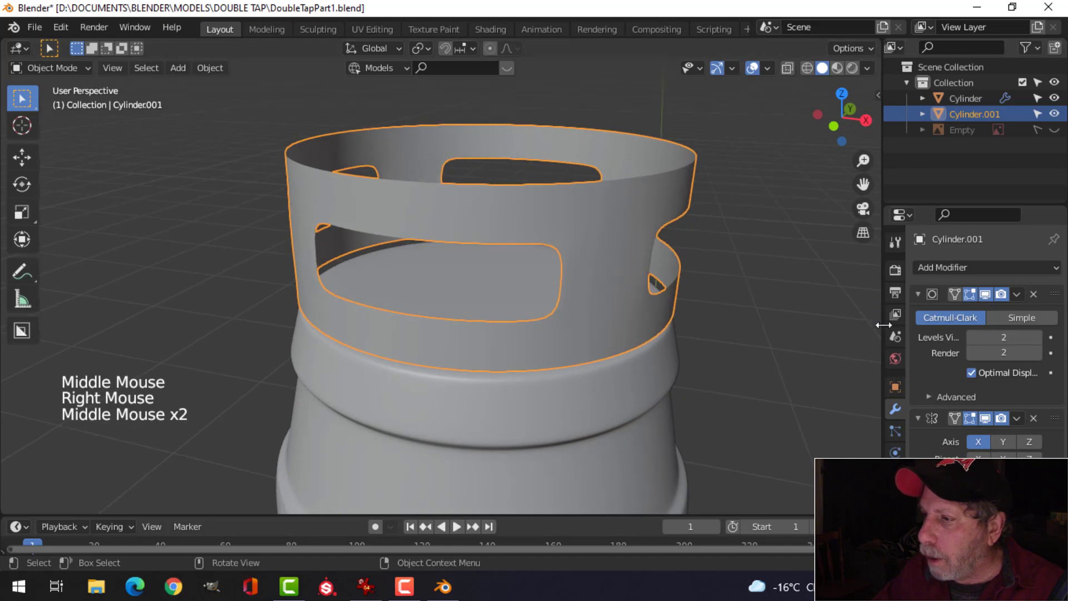
Collapse the collar's modifier settings and remove its Mirror modifier
{"action": "left_click", "coordinate": [918, 294]}
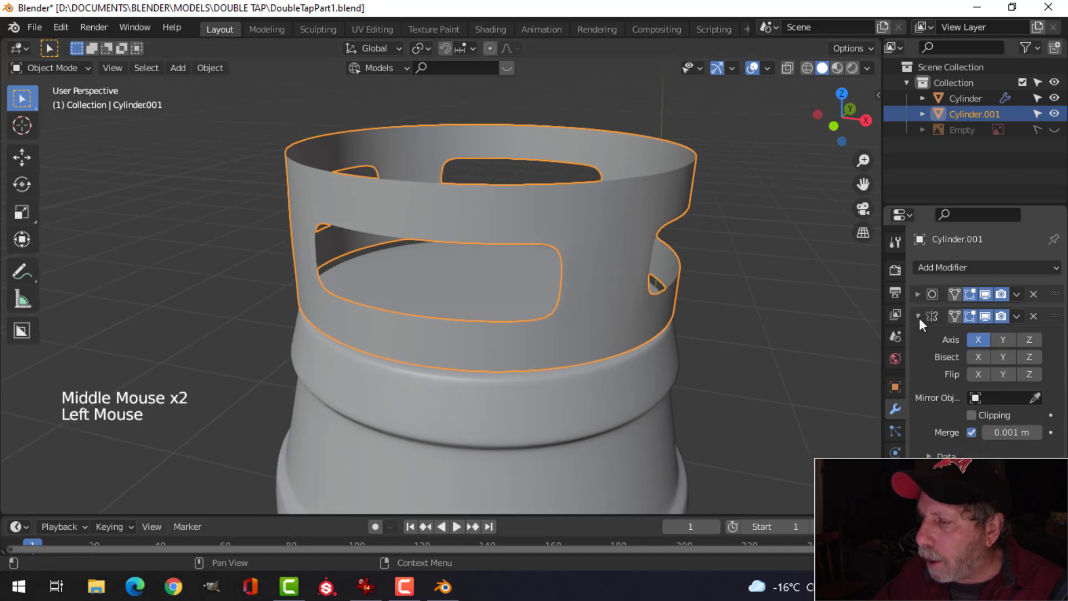
{"action": "left_click", "coordinate": [918, 316]}
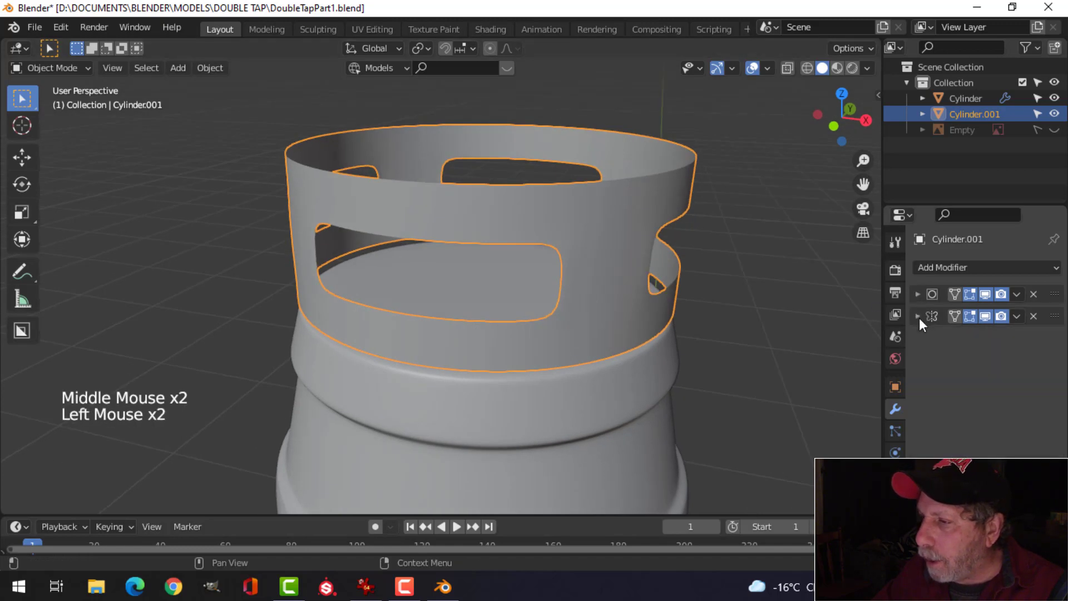
{"action": "left_click", "coordinate": [1035, 316]}
{"action": "scroll", "coordinate": [661, 344], "scroll_direction": "down", "scroll_amount": 5}
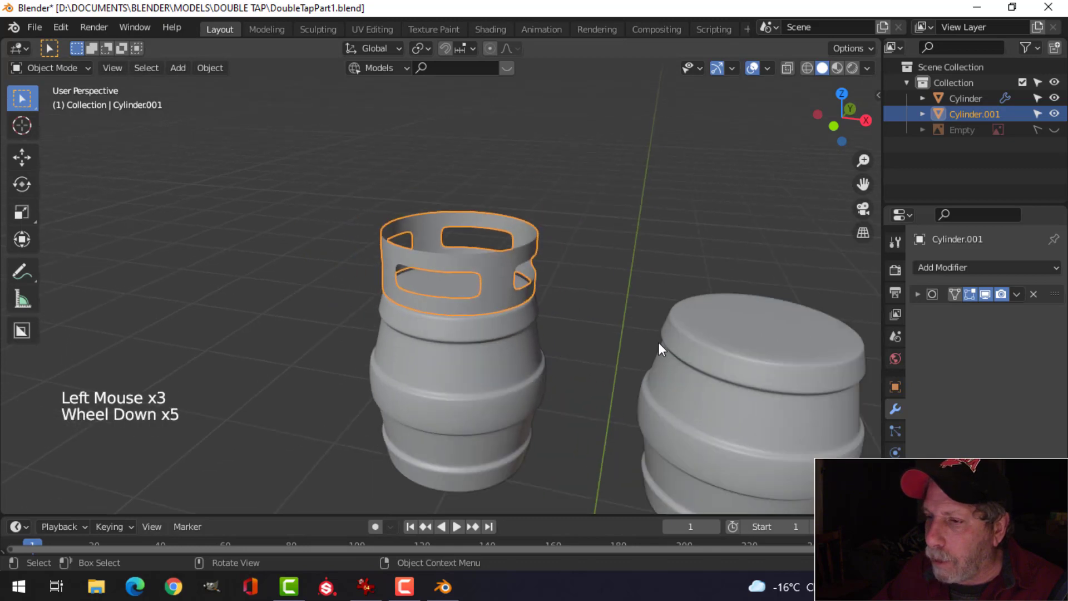
{"action": "scroll", "coordinate": [658, 342], "scroll_direction": "up", "scroll_amount": 2}
Add a Solidify modifier to the collar with a thickness of 0.016 m and apply it
{"action": "left_click", "coordinate": [963, 268]}
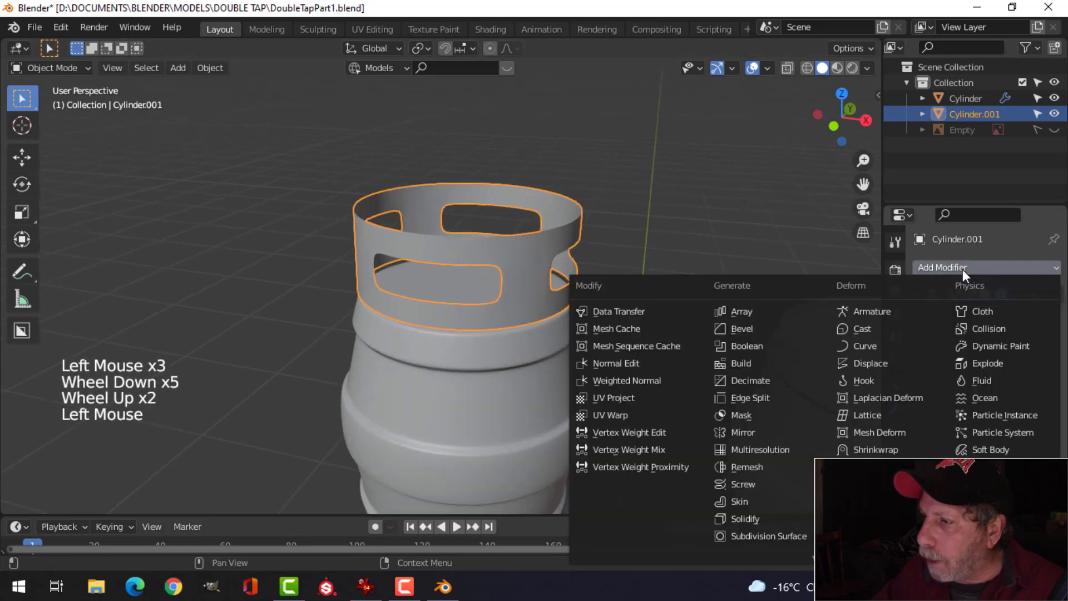
{"action": "left_click", "coordinate": [784, 517]}
{"action": "scroll", "coordinate": [642, 318], "scroll_direction": "up", "scroll_amount": 2}
{"action": "middle_click_drag", "start_coordinate": [642, 318], "coordinate": [787, 332]}
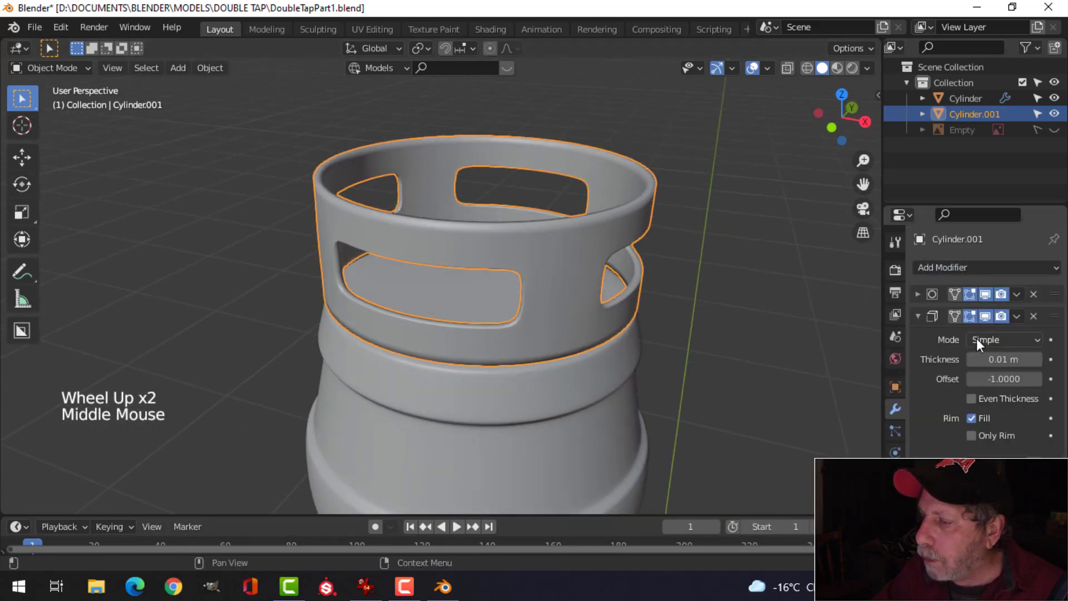
{"action": "mouse_move", "coordinate": [1011, 360]}
{"action": "left_mouse_down", "text": "shift"}
{"action": "mouse_move", "coordinate": [1034, 360]}
{"action": "mouse_move", "coordinate": [1018, 360]}
{"action": "left_mouse_up", "text": "shift"}
{"action": "middle_click_drag", "start_coordinate": [775, 347], "coordinate": [1020, 336]}
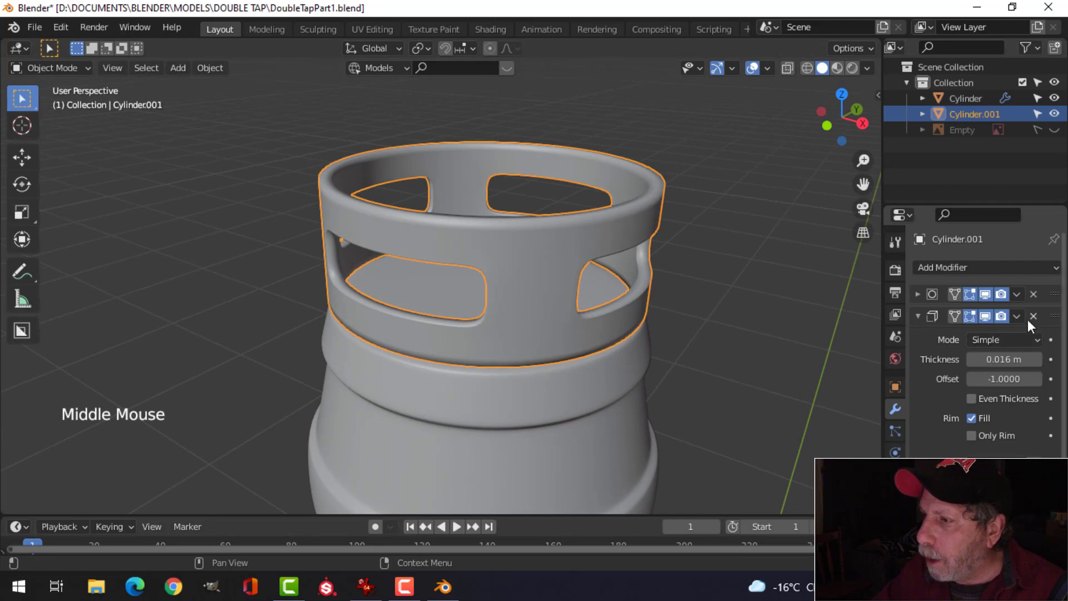
{"action": "left_click", "coordinate": [1017, 315]}
{"action": "left_click", "coordinate": [986, 333]}
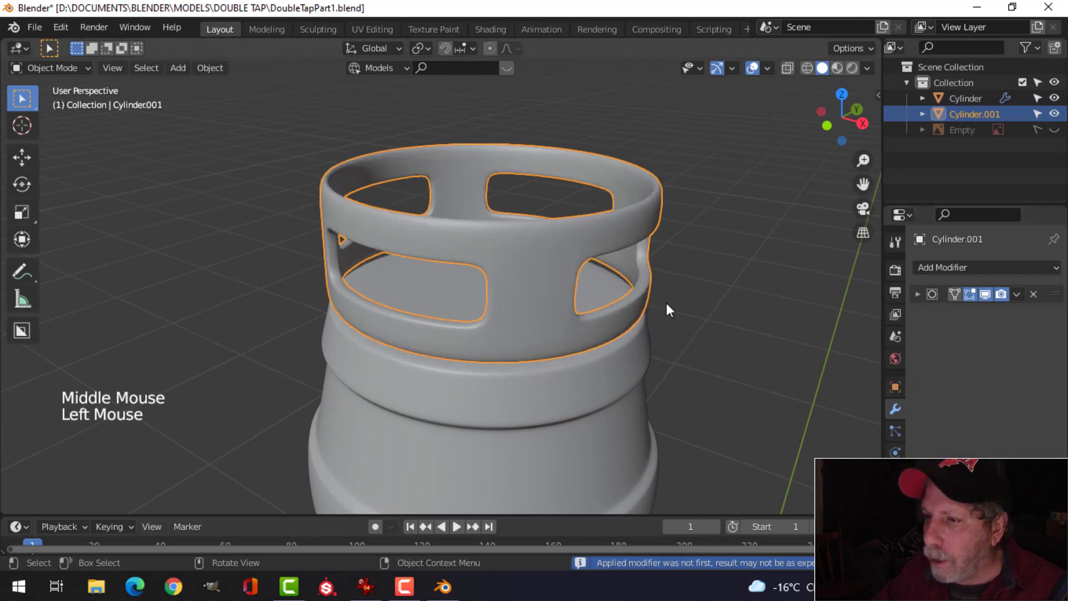
Add two supporting loop cuts around the collar's top rim, one near the inner edge and one near the outer edge
{"action": "middle_click_drag", "start_coordinate": [666, 302], "coordinate": [636, 294]}
{"action": "key", "text": "Tab"}
{"action": "scroll", "coordinate": [670, 301], "scroll_direction": "up", "scroll_amount": 2}
{"action": "key", "text": "alt+a"}
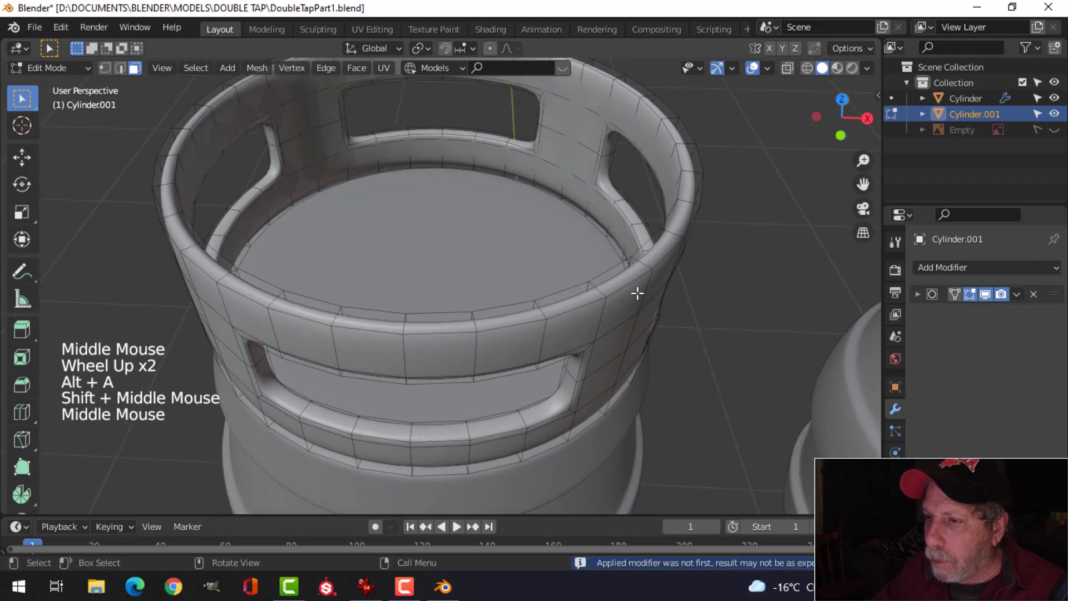
{"action": "key", "text": "ctrl+r"}
{"action": "left_click", "coordinate": [637, 266]}
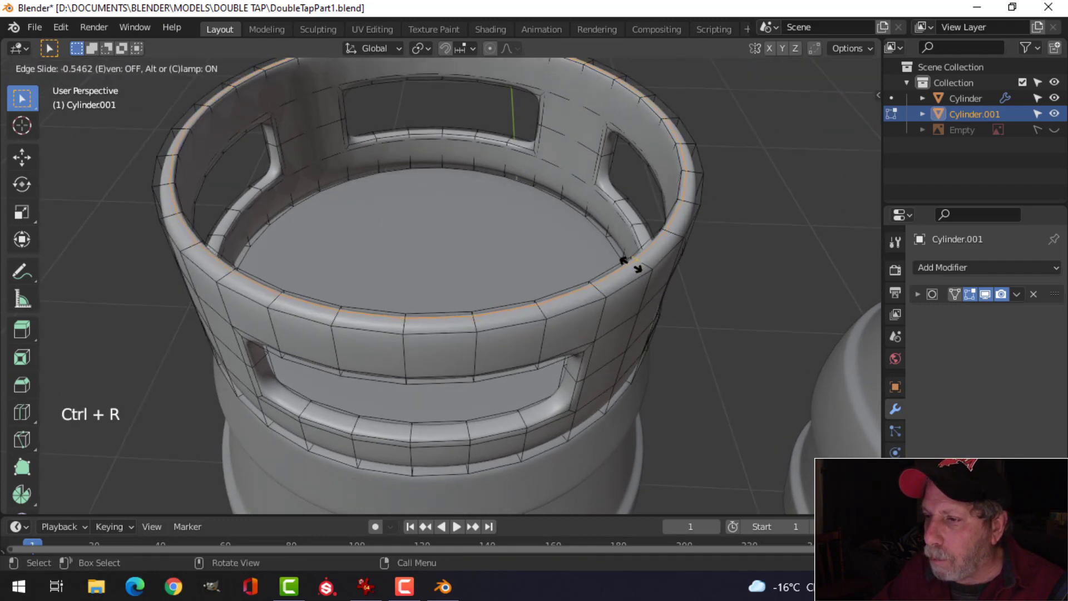
{"action": "left_click", "coordinate": [631, 264]}
{"action": "key", "text": "ctrl+r"}
{"action": "left_click", "coordinate": [644, 267]}
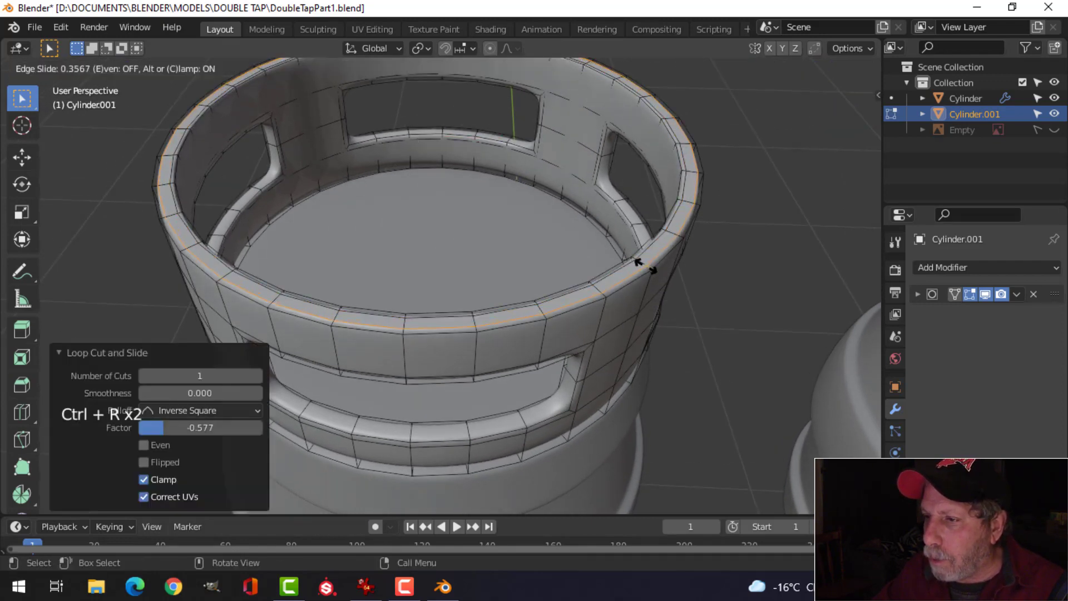
{"action": "left_click", "coordinate": [643, 267]}
Isolate the collar in local view and add loop cuts near the outer and inner edges of its bottom rim
{"action": "middle_click_drag", "start_coordinate": [643, 267], "coordinate": [453, 223]}
{"action": "key", "text": "Tab"}
{"action": "key", "text": "KP_Divide"}
{"action": "key", "text": "Tab"}
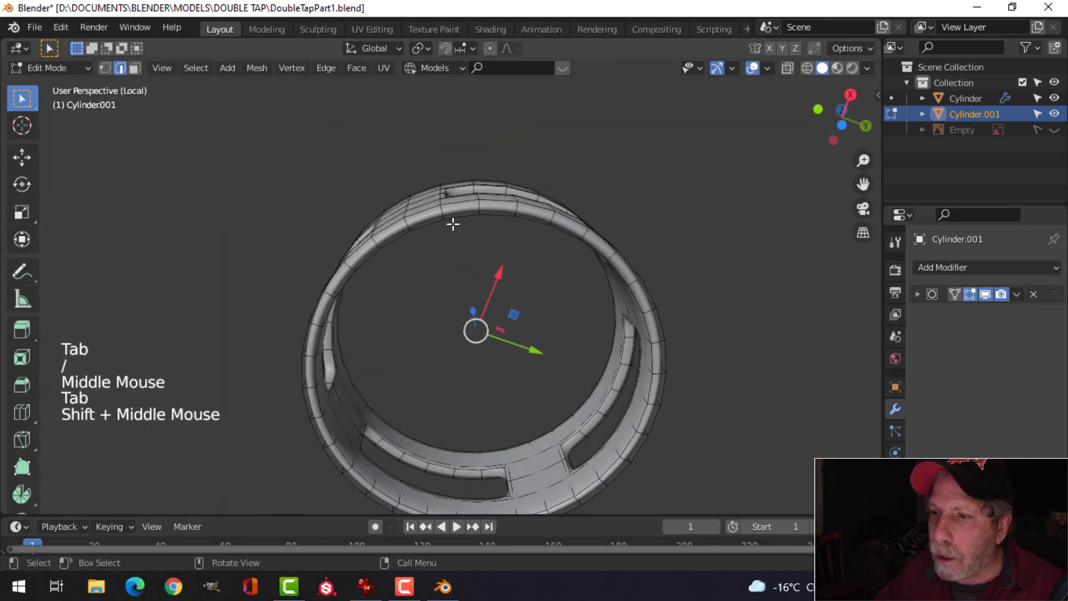
{"action": "scroll", "coordinate": [452, 224], "scroll_direction": "up", "scroll_amount": 3}
{"action": "key", "text": "ctrl+r"}
{"action": "left_click", "coordinate": [441, 131]}
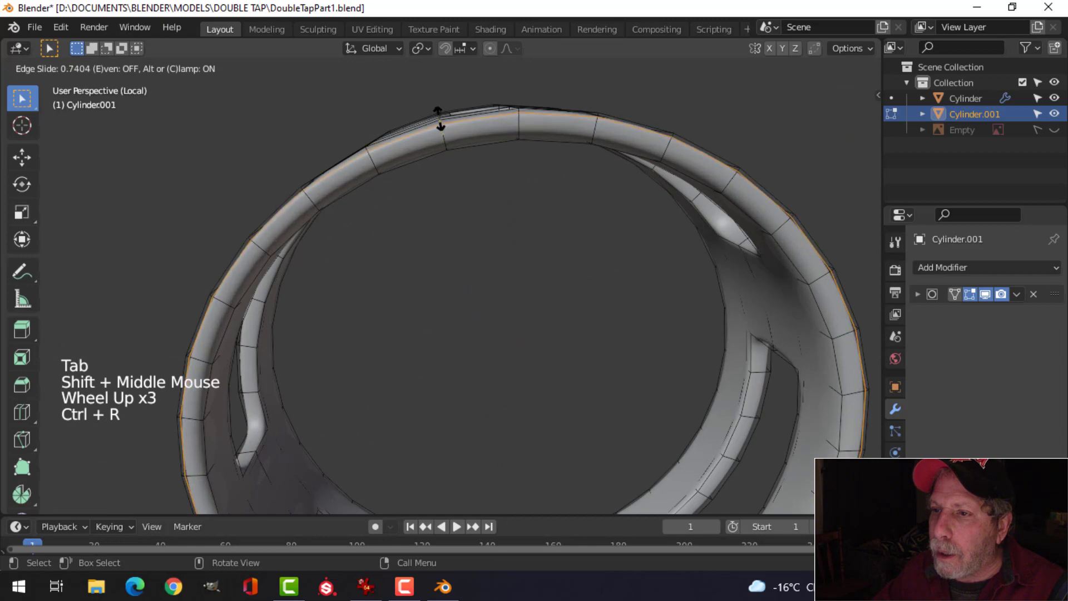
{"action": "left_click", "coordinate": [441, 117]}
{"action": "key", "text": "ctrl+r"}
{"action": "left_click", "coordinate": [441, 124]}
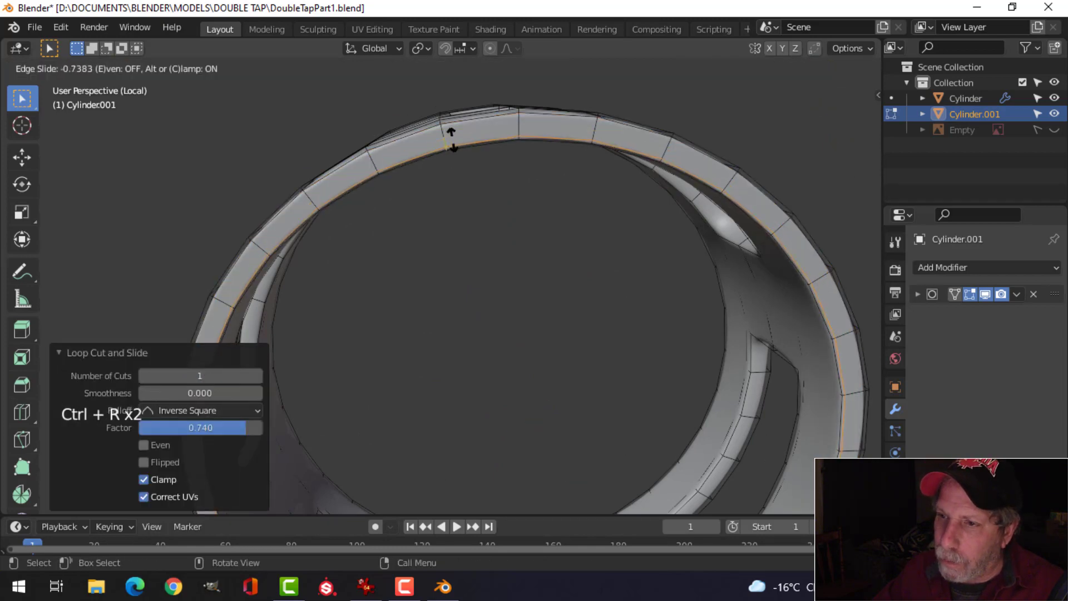
{"action": "left_click", "coordinate": [451, 139]}
{"action": "middle_click_drag", "start_coordinate": [452, 139], "coordinate": [596, 327]}
Add a centred loop cut around the inner wall thickness of two neighbouring slots in the collar
{"action": "key", "text": "alt+a"}
{"action": "scroll", "coordinate": [615, 326], "scroll_direction": "up", "scroll_amount": 2}
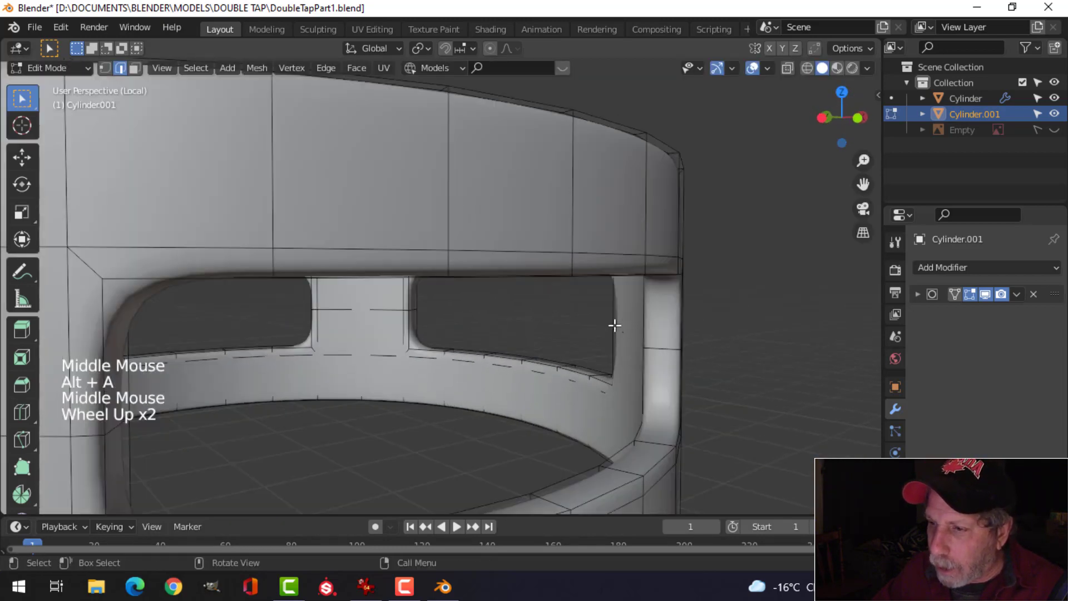
{"action": "middle_click_drag", "start_coordinate": [676, 368], "coordinate": [629, 366], "text": "shift"}
{"action": "key", "text": "ctrl+r"}
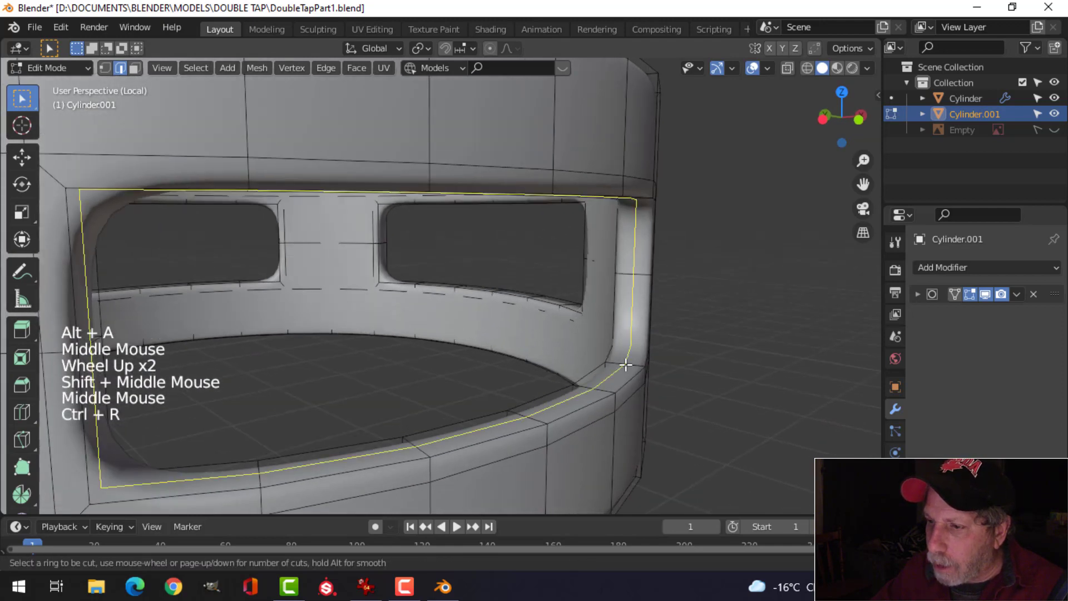
{"action": "left_click", "coordinate": [624, 364]}
{"action": "right_click", "coordinate": [624, 363]}
{"action": "middle_click_drag", "start_coordinate": [787, 334], "coordinate": [624, 340]}
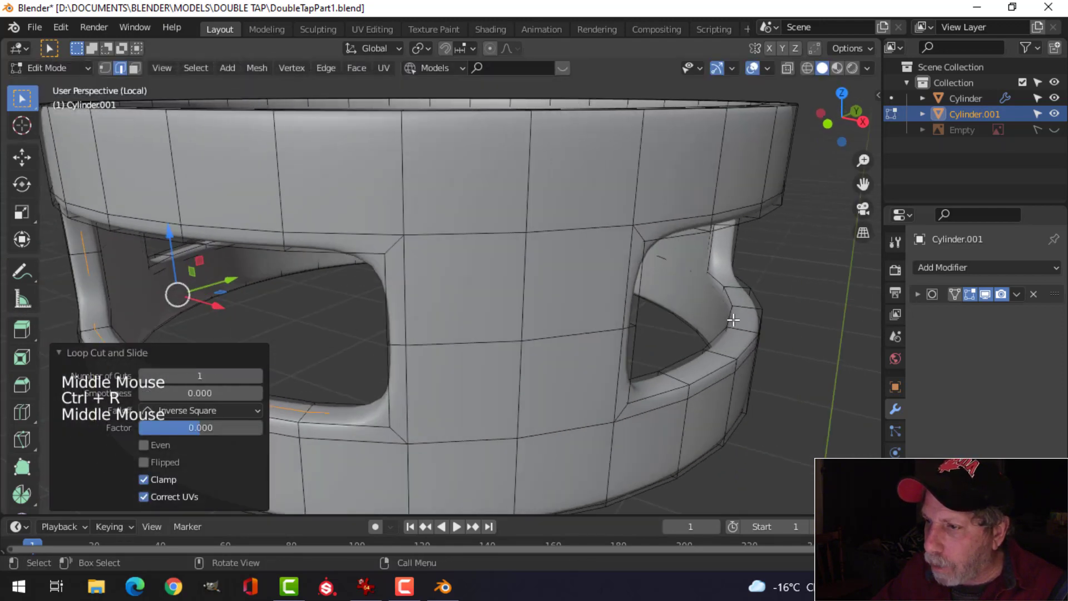
{"action": "key", "text": "ctrl+r"}
{"action": "left_click", "coordinate": [745, 307]}
{"action": "right_click", "coordinate": [744, 308]}
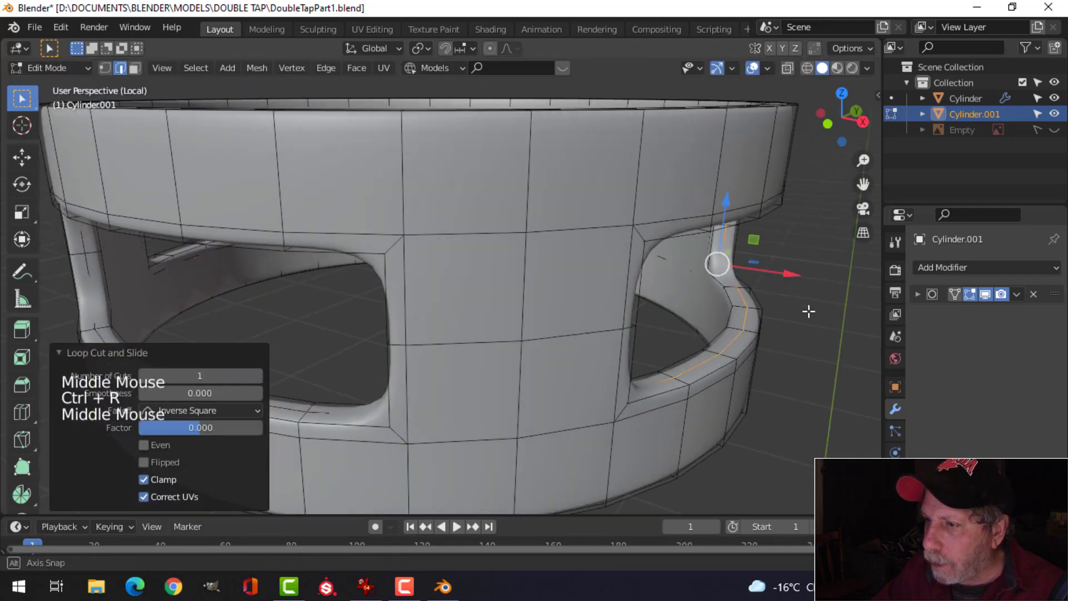
Add the same centred loop cut inside the collar's two remaining slots
{"action": "middle_click_drag", "start_coordinate": [808, 309], "coordinate": [683, 275]}
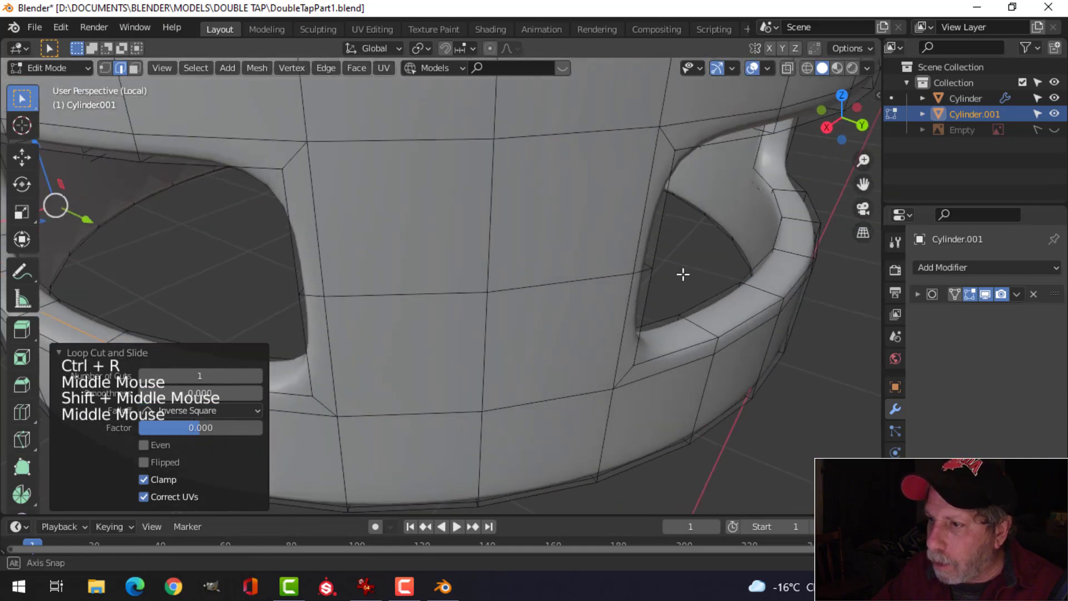
{"action": "key", "text": "ctrl+r"}
{"action": "left_click", "coordinate": [706, 322]}
{"action": "right_click", "coordinate": [706, 322]}
{"action": "middle_click_drag", "start_coordinate": [806, 315], "coordinate": [526, 192]}
{"action": "key", "text": "ctrl+r"}
{"action": "left_click", "coordinate": [531, 187]}
{"action": "right_click", "coordinate": [531, 188]}
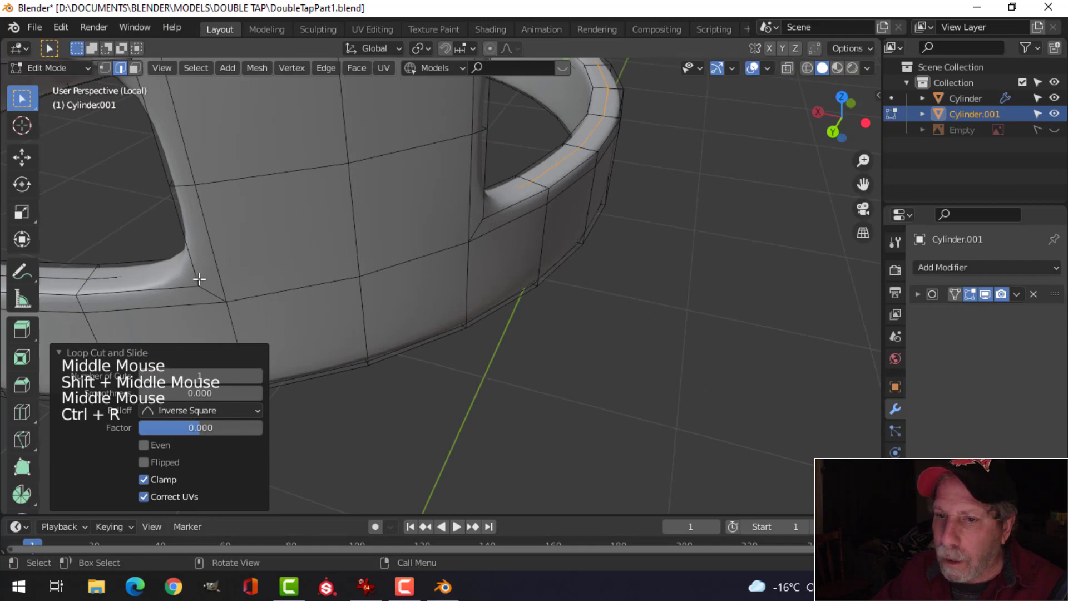
Select the centre edge loops inside all four collar slots and bevel them about 0.005 m wide with one segment
{"action": "middle_click_drag", "start_coordinate": [196, 274], "coordinate": [229, 293]}
{"action": "middle_click_drag", "start_coordinate": [300, 348], "coordinate": [393, 284]}
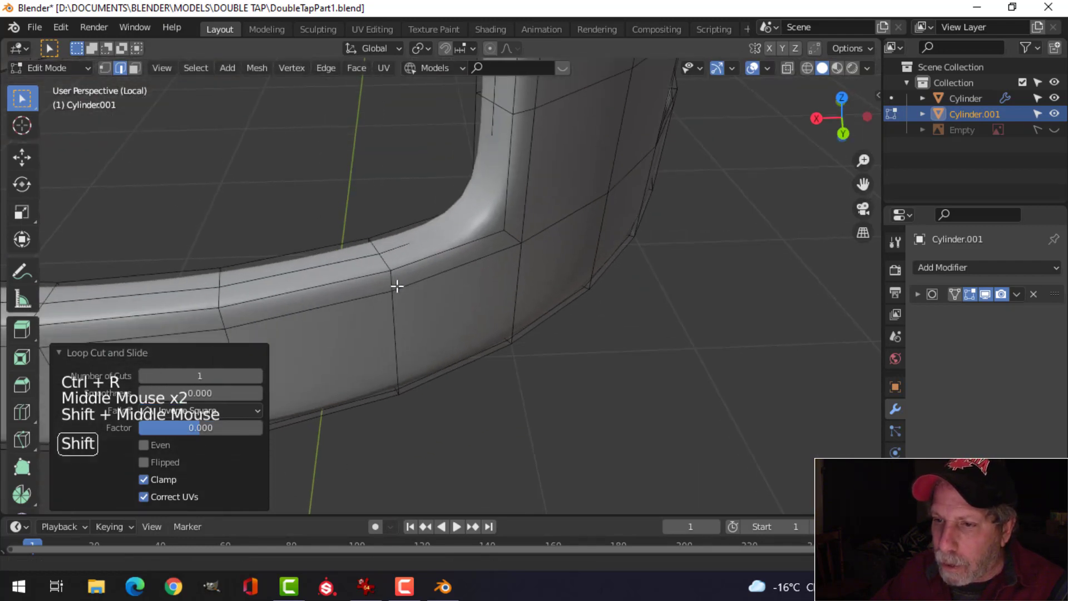
{"action": "left_click", "coordinate": [393, 284], "text": "alt+shift"}
{"action": "left_click", "coordinate": [338, 259], "text": "alt+shift"}
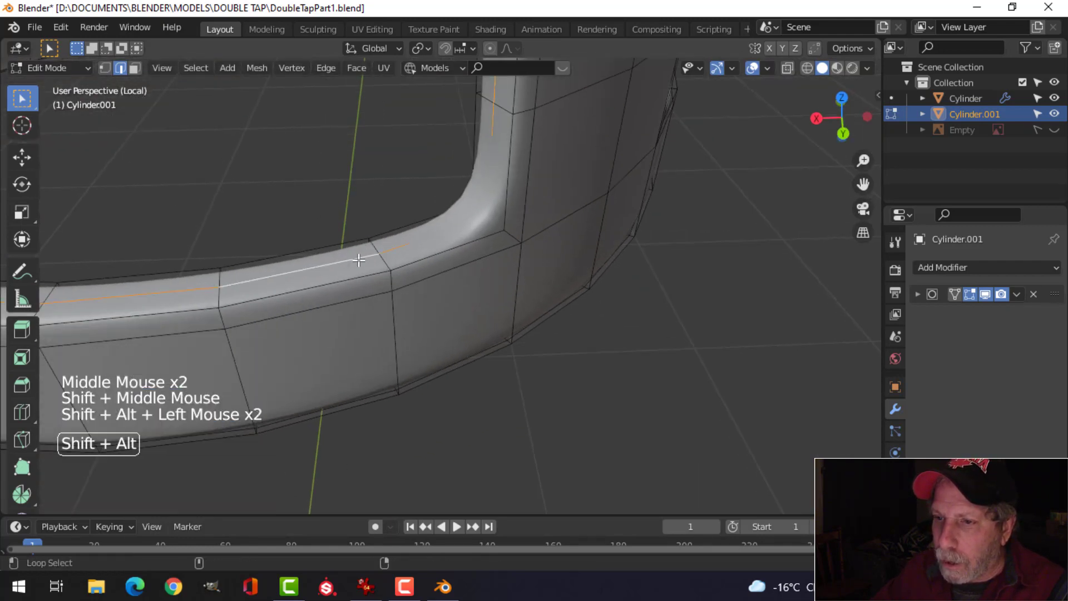
{"action": "middle_click_drag", "start_coordinate": [338, 259], "coordinate": [427, 210]}
{"action": "scroll", "coordinate": [629, 274], "scroll_direction": "down", "scroll_amount": 3}
{"action": "scroll", "coordinate": [629, 275], "scroll_direction": "up", "scroll_amount": 1, "text": "shift"}
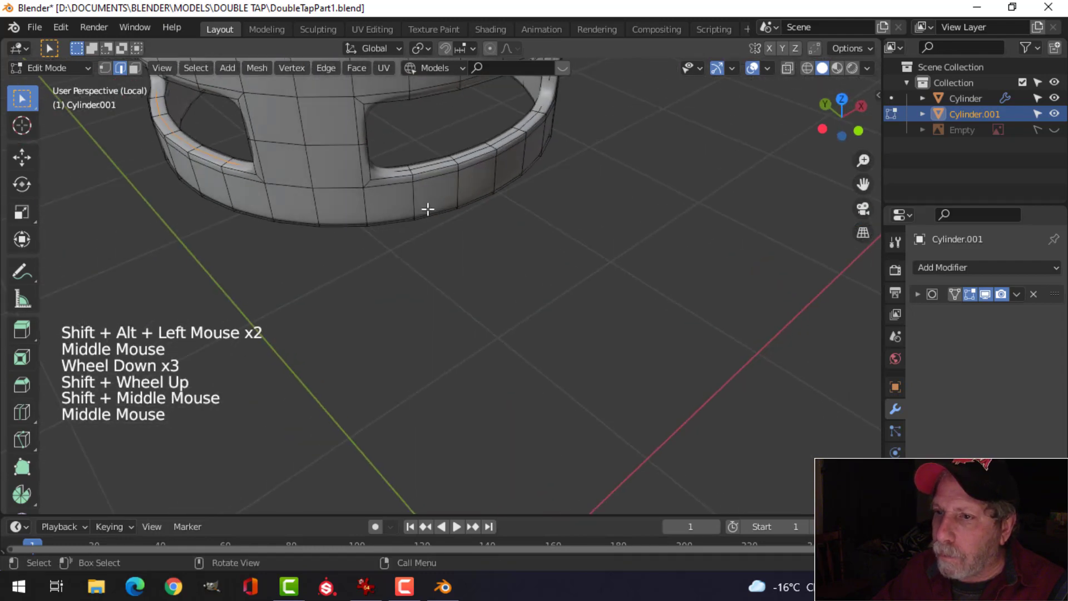
{"action": "left_click", "coordinate": [603, 174], "text": "alt+shift"}
{"action": "middle_click_drag", "start_coordinate": [603, 175], "coordinate": [712, 235]}
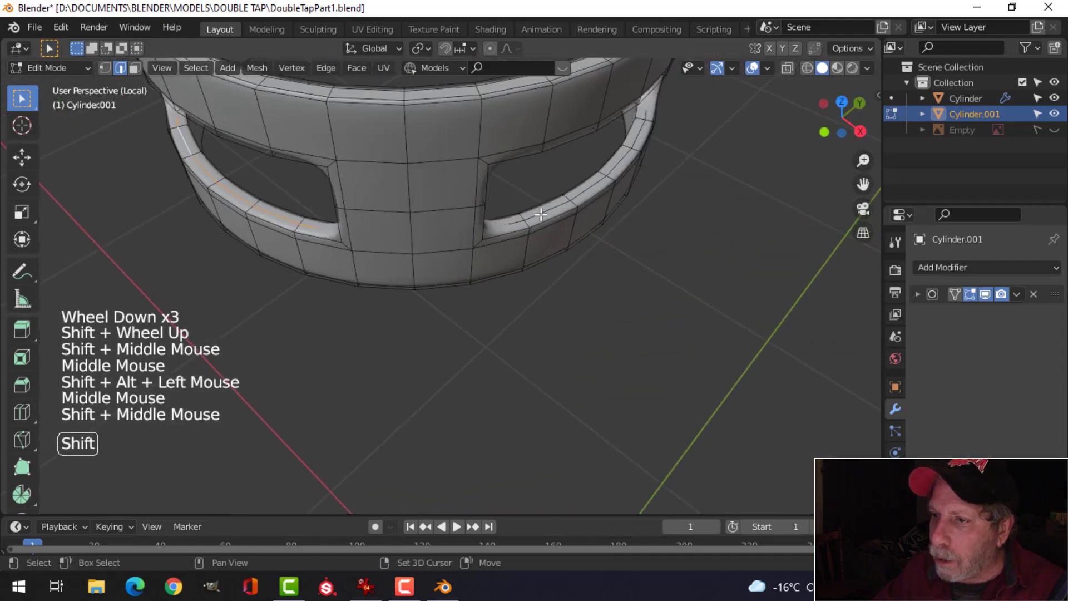
{"action": "left_click", "coordinate": [713, 236], "text": "alt+shift"}
{"action": "key", "text": "ctrl+b"}
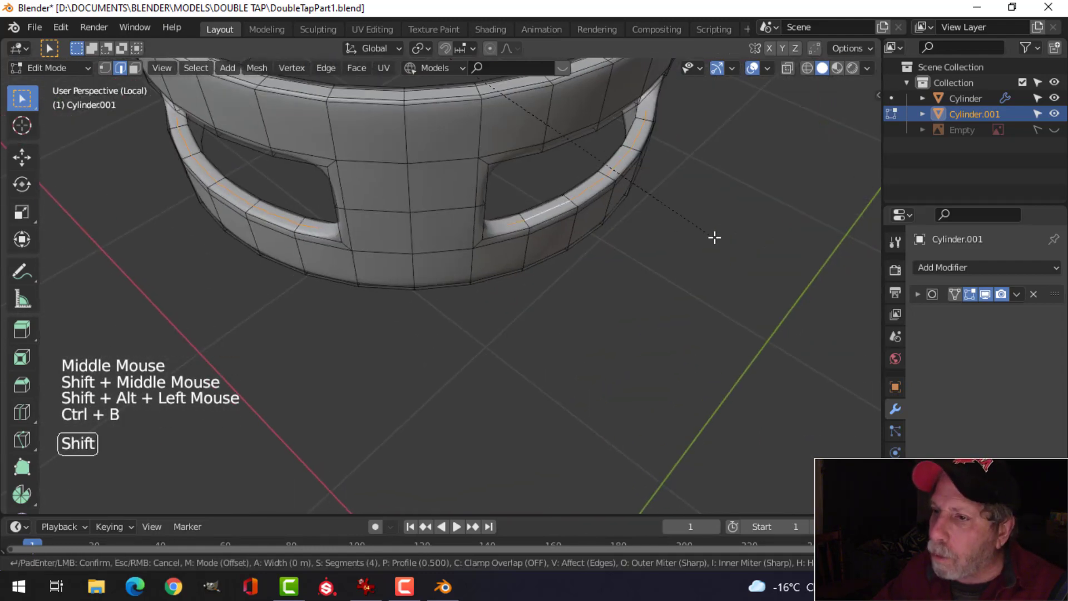
{"action": "scroll", "coordinate": [739, 266], "scroll_direction": "down", "scroll_amount": 1, "text": "shift"}
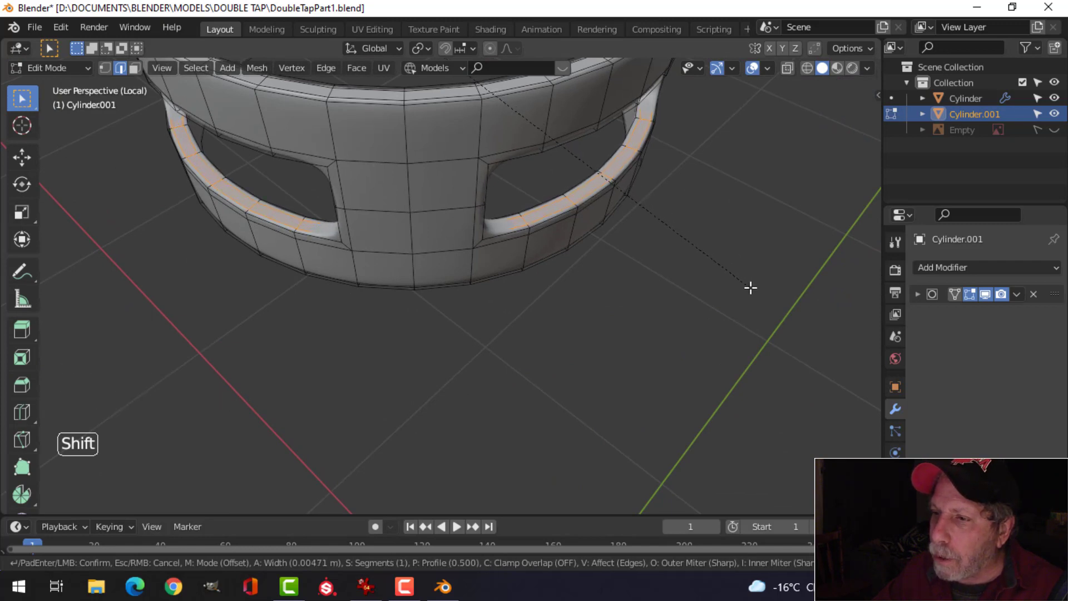
{"action": "left_click", "coordinate": [751, 290]}
{"action": "key", "text": "Tab"}
{"action": "middle_click_drag", "start_coordinate": [663, 267], "coordinate": [536, 135]}
{"action": "key", "text": "alt+a"}
Add two loop cuts around the collar, one just above the slots with factor 0.654 and one just below them
{"action": "scroll", "coordinate": [630, 225], "scroll_direction": "down", "scroll_amount": 3}
{"action": "scroll", "coordinate": [567, 191], "scroll_direction": "up", "scroll_amount": 3}
{"action": "left_click", "coordinate": [463, 153]}
{"action": "key", "text": "Tab"}
{"action": "key", "text": "alt+a"}
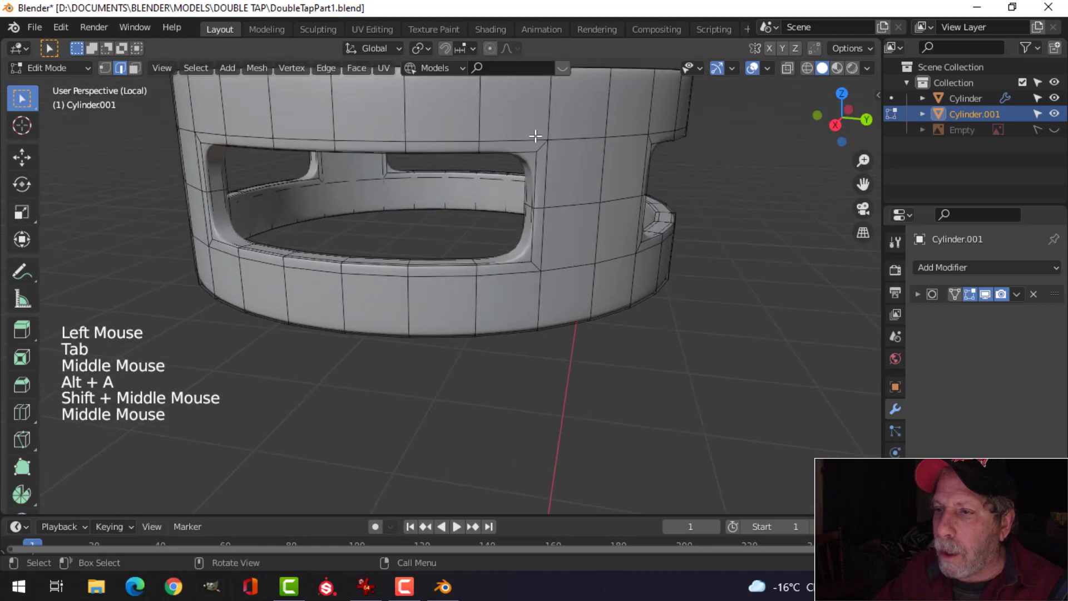
{"action": "scroll", "coordinate": [543, 147], "scroll_direction": "down", "scroll_amount": 2}
{"action": "key", "text": "ctrl+r"}
{"action": "left_click", "coordinate": [501, 169]}
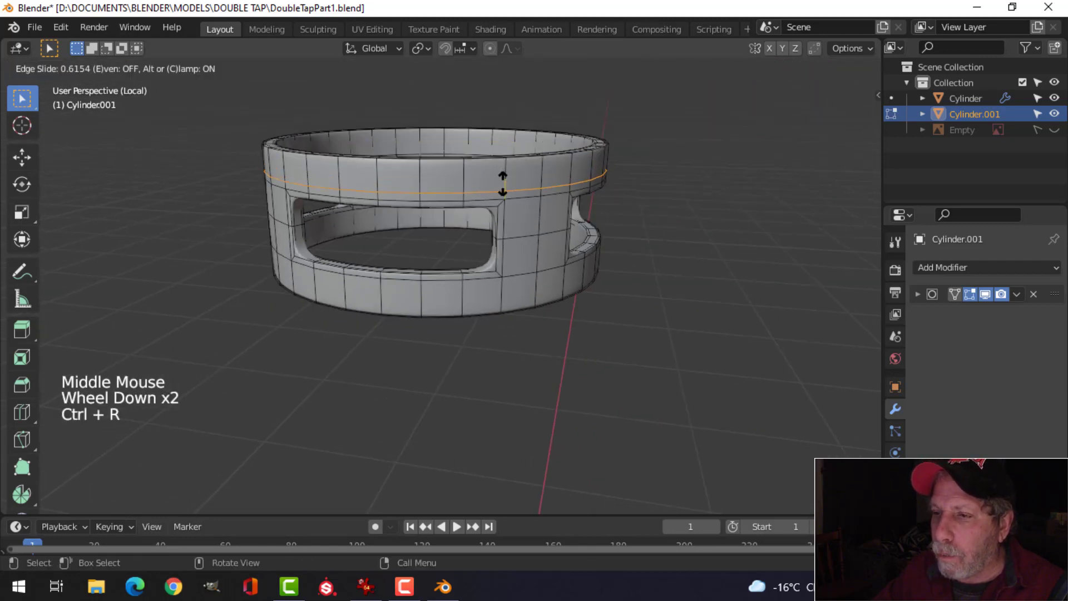
{"action": "left_click", "coordinate": [504, 188]}
{"action": "key", "text": "ctrl+r"}
{"action": "left_click", "coordinate": [500, 295]}
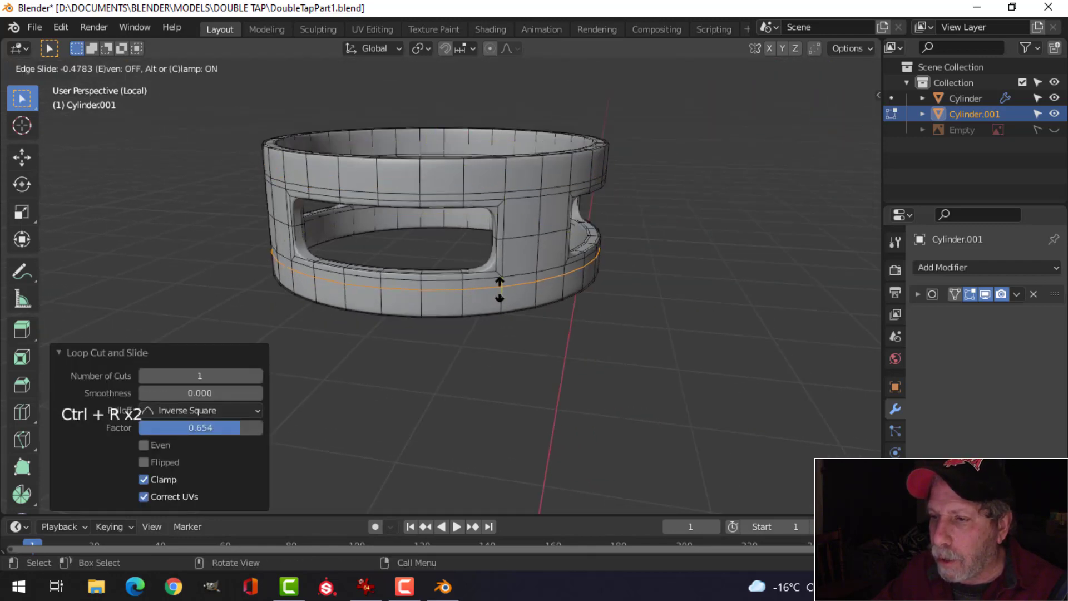
{"action": "left_click", "coordinate": [500, 290]}
Return to Object Mode, check the smoothed collar and exit local view
{"action": "key", "text": "Tab"}
{"action": "middle_click_drag", "start_coordinate": [558, 277], "coordinate": [600, 271]}
{"action": "key", "text": "alt+a"}
{"action": "middle_click_drag", "start_coordinate": [507, 288], "coordinate": [722, 254]}
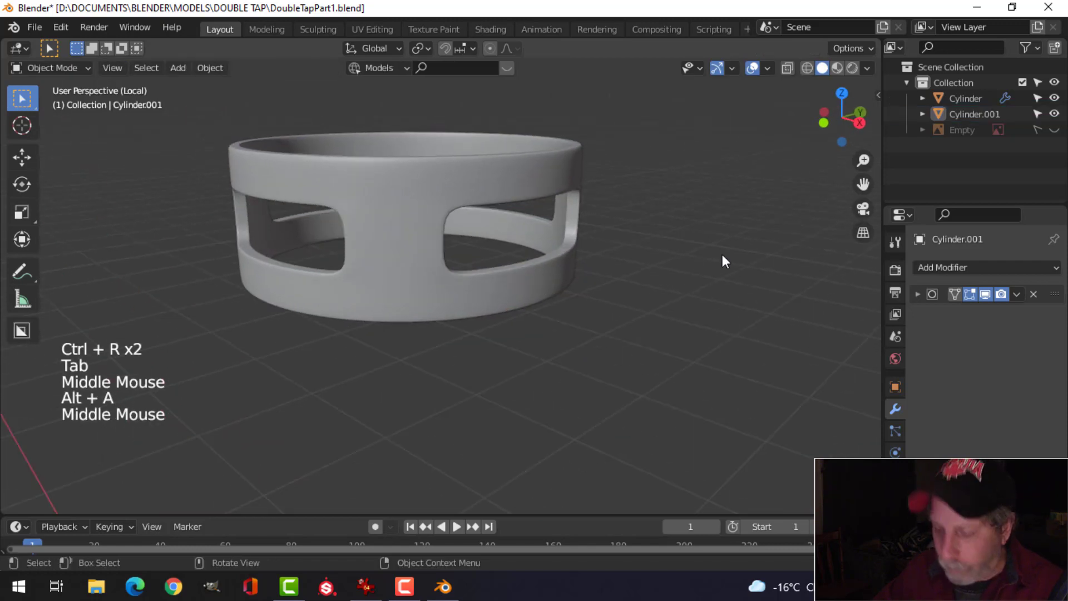
{"action": "key", "text": "KP_Divide"}
{"action": "scroll", "coordinate": [710, 257], "scroll_direction": "down", "scroll_amount": 2}
{"action": "middle_click_drag", "start_coordinate": [608, 277], "coordinate": [503, 279]}
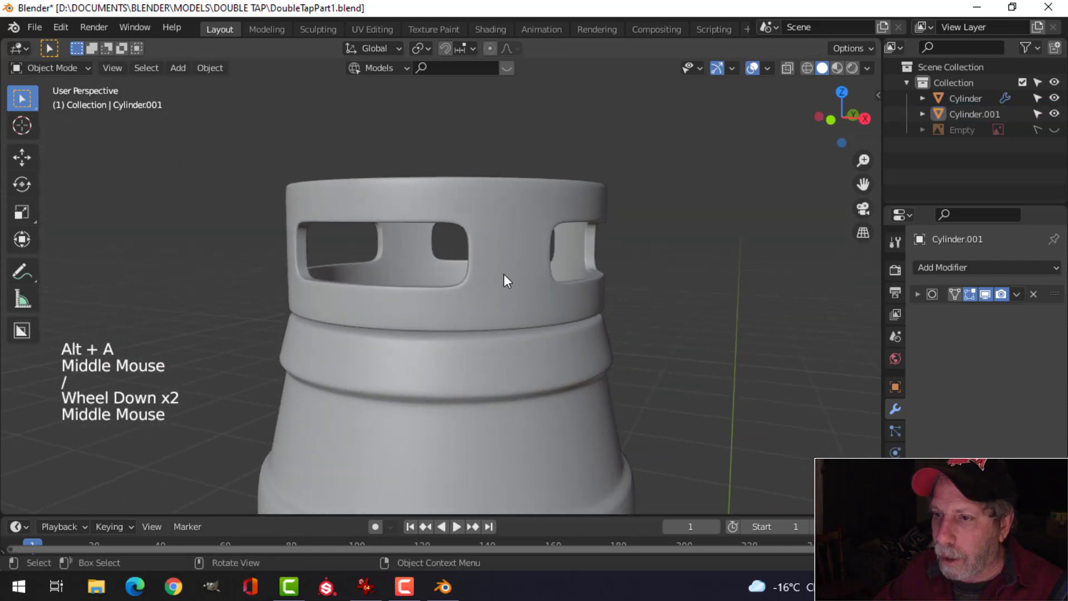
Lower the whole collar mesh about 0.005 m and scale it slightly narrower, excluding Z, to fit the barrel's top
{"action": "left_click", "coordinate": [528, 277]}
{"action": "key", "text": "KP_1"}
{"action": "key", "text": "Tab"}
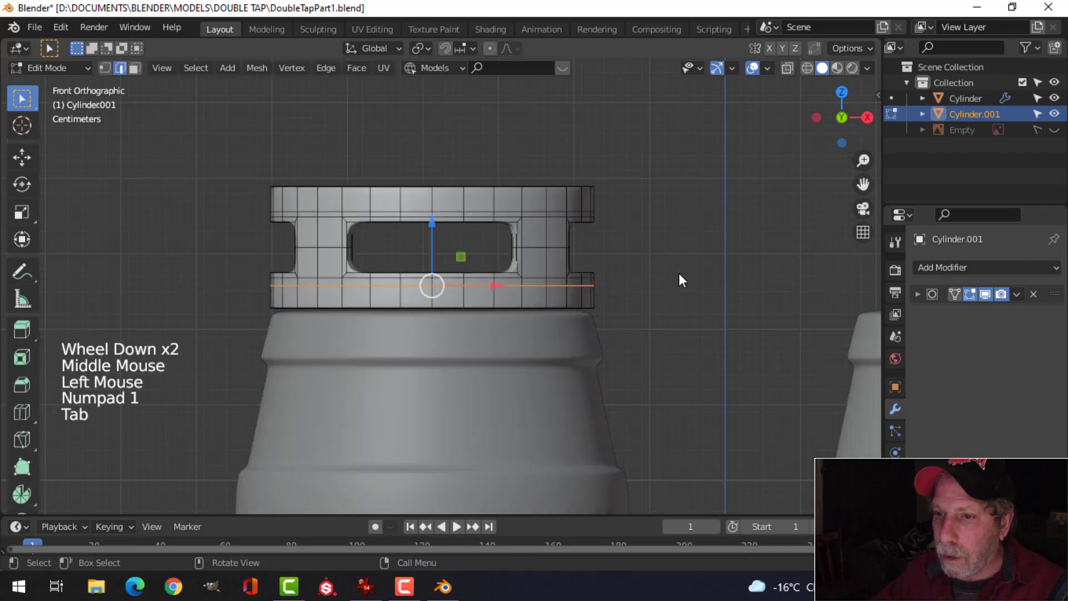
{"action": "key", "text": "a"}
{"action": "left_click_drag", "start_coordinate": [433, 196], "coordinate": [432, 201]}
{"action": "key", "text": "s"}
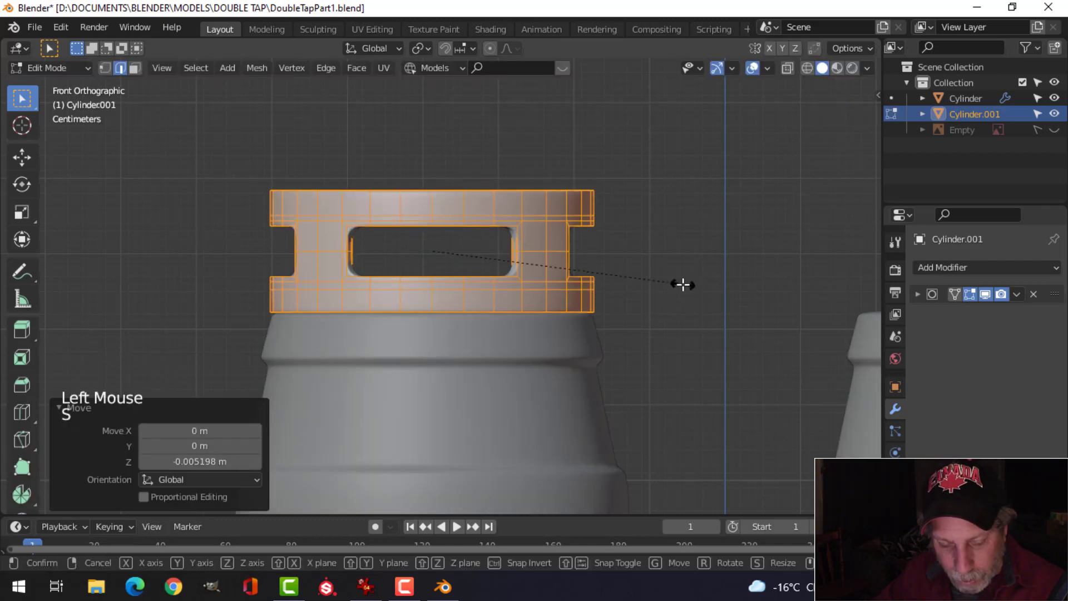
{"action": "key", "text": "shift+z"}
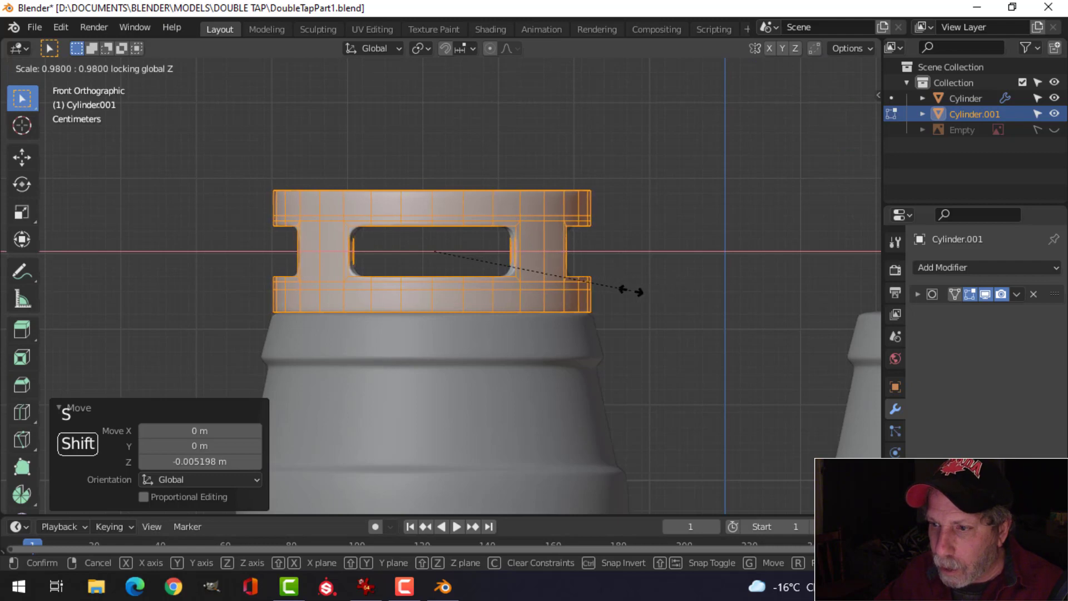
{"action": "left_click", "coordinate": [610, 293]}
{"action": "key", "text": "alt+a"}
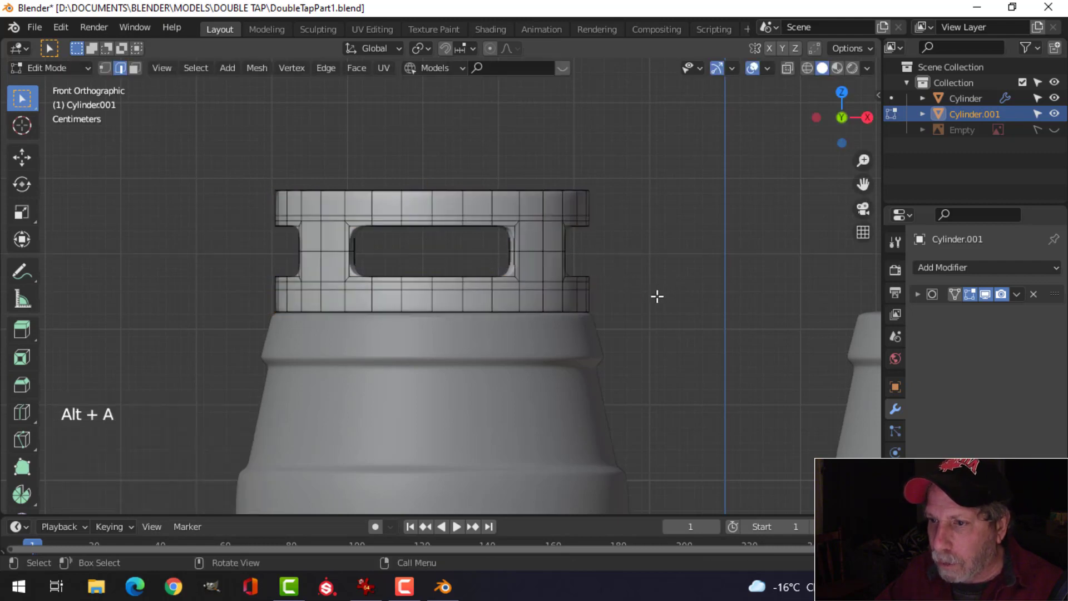
{"action": "key", "text": "Tab"}
{"action": "key", "text": "alt+a"}
Add a Mirror modifier on the X axis to the collar for the second barrel
{"action": "scroll", "coordinate": [653, 297], "scroll_direction": "down", "scroll_amount": 3}
{"action": "middle_click_drag", "start_coordinate": [653, 298], "coordinate": [651, 325]}
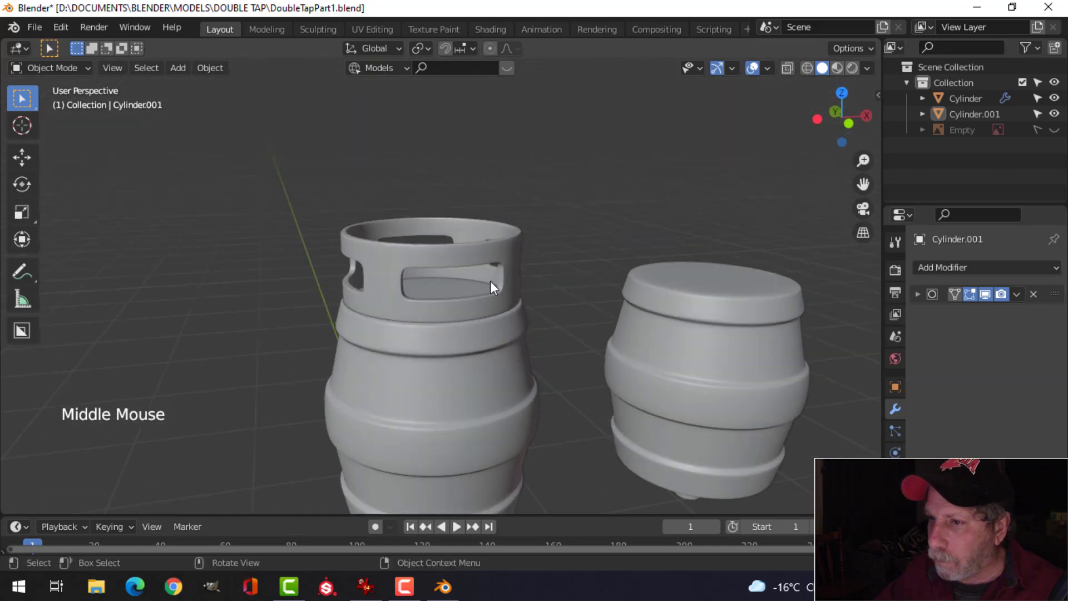
{"action": "left_click", "coordinate": [473, 257]}
{"action": "left_click", "coordinate": [946, 269]}
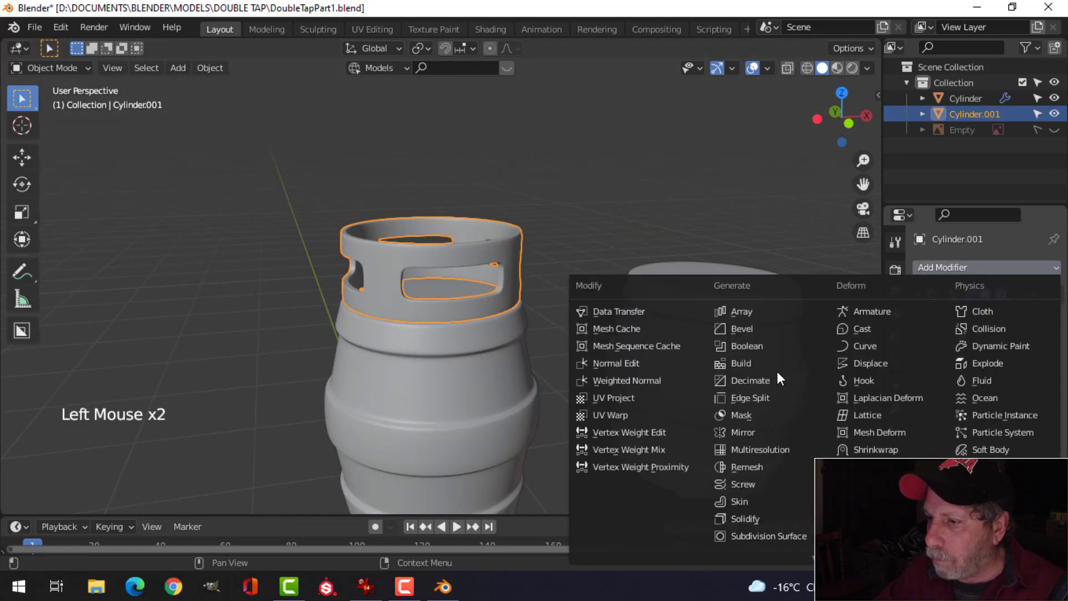
{"action": "left_click", "coordinate": [768, 432]}
{"action": "scroll", "coordinate": [723, 369], "scroll_direction": "down", "scroll_amount": 2}
{"action": "key", "text": "alt+a"}
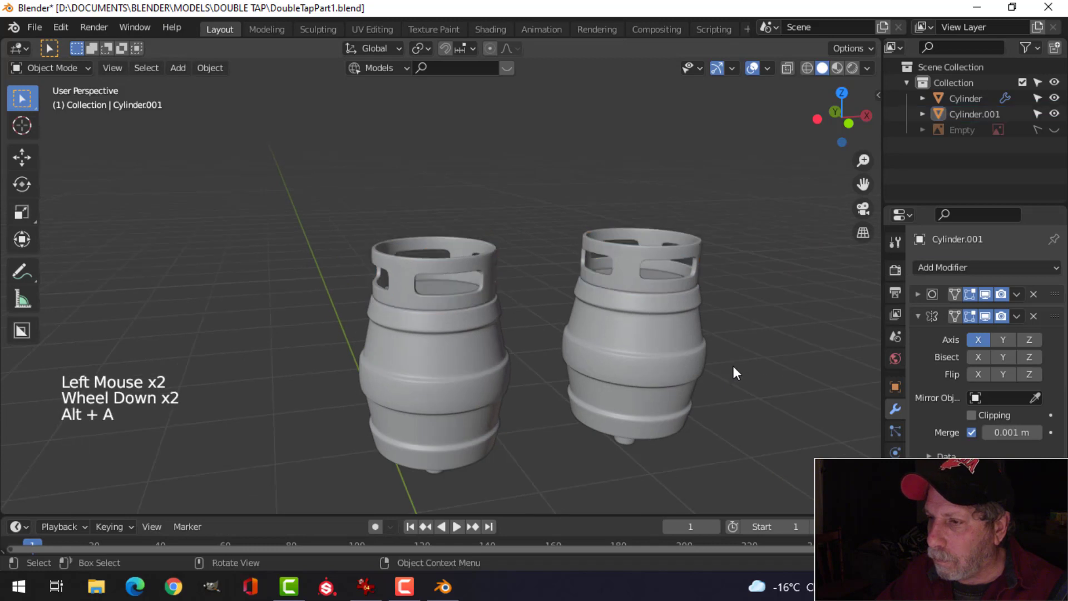
{"action": "middle_click_drag", "start_coordinate": [732, 364], "coordinate": [623, 326]}
{"action": "key", "text": "slash"}
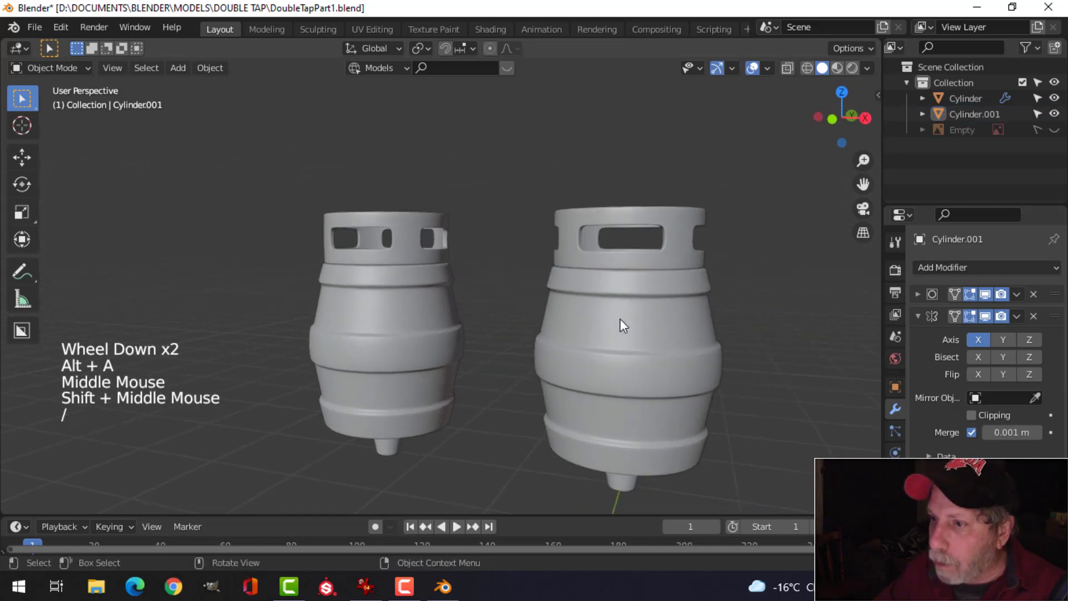
Unhide the reference image in front view and examine the pipes and handle between the barrels
{"action": "key", "text": "KP_1"}
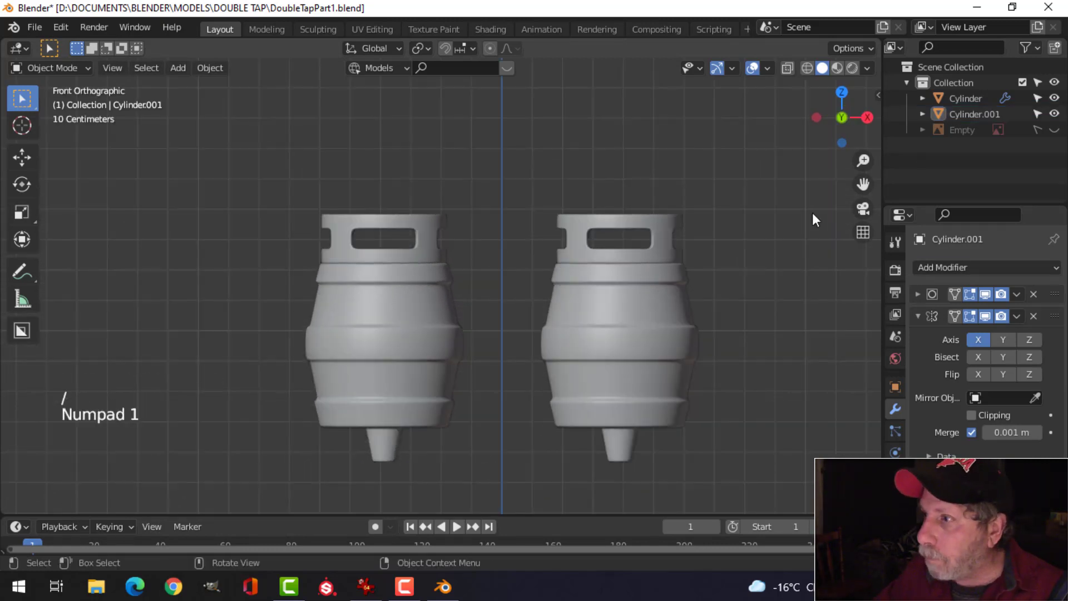
{"action": "left_click", "coordinate": [1054, 130]}
{"action": "scroll", "coordinate": [681, 301], "scroll_direction": "up", "scroll_amount": 3}
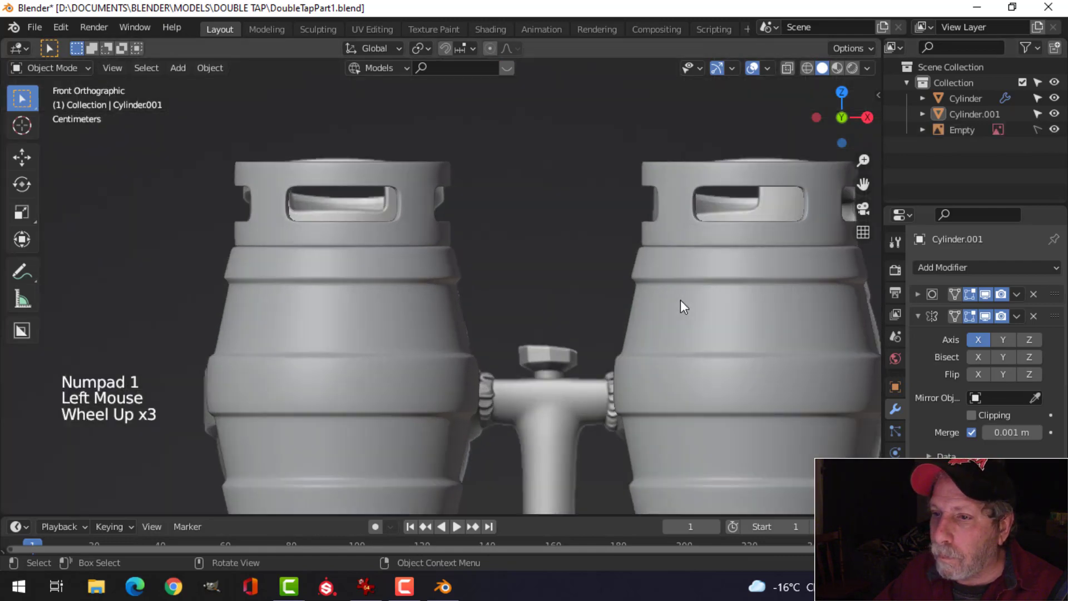
{"action": "scroll", "coordinate": [559, 292], "scroll_direction": "down", "scroll_amount": 2}
{"action": "middle_click_drag", "start_coordinate": [568, 303], "coordinate": [498, 233], "text": "shift"}
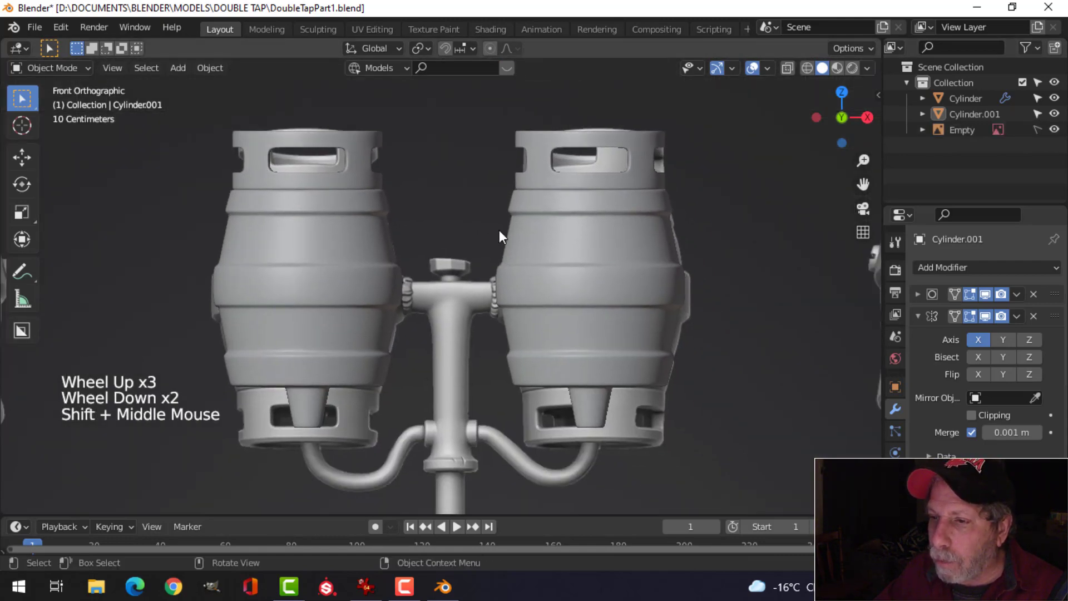
{"action": "scroll", "coordinate": [505, 285], "scroll_direction": "down", "scroll_amount": 2}
{"action": "middle_click_drag", "start_coordinate": [506, 286], "coordinate": [481, 188], "text": "shift"}
{"action": "scroll", "coordinate": [489, 322], "scroll_direction": "down", "scroll_amount": 2}
{"action": "middle_click_drag", "start_coordinate": [489, 322], "coordinate": [482, 233], "text": "shift"}
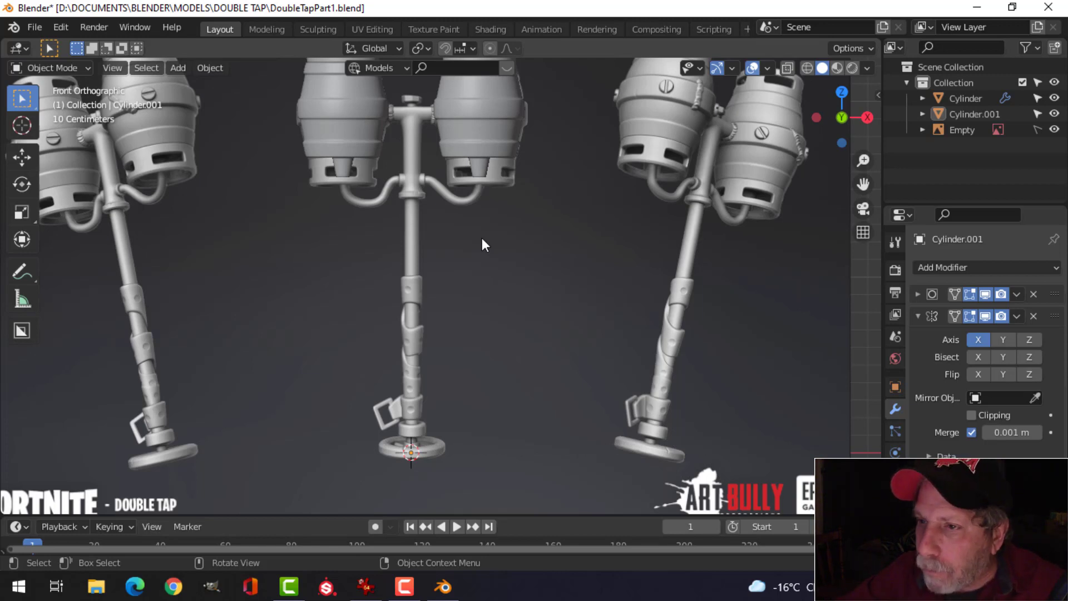
{"action": "scroll", "coordinate": [436, 206], "scroll_direction": "down", "scroll_amount": 2}
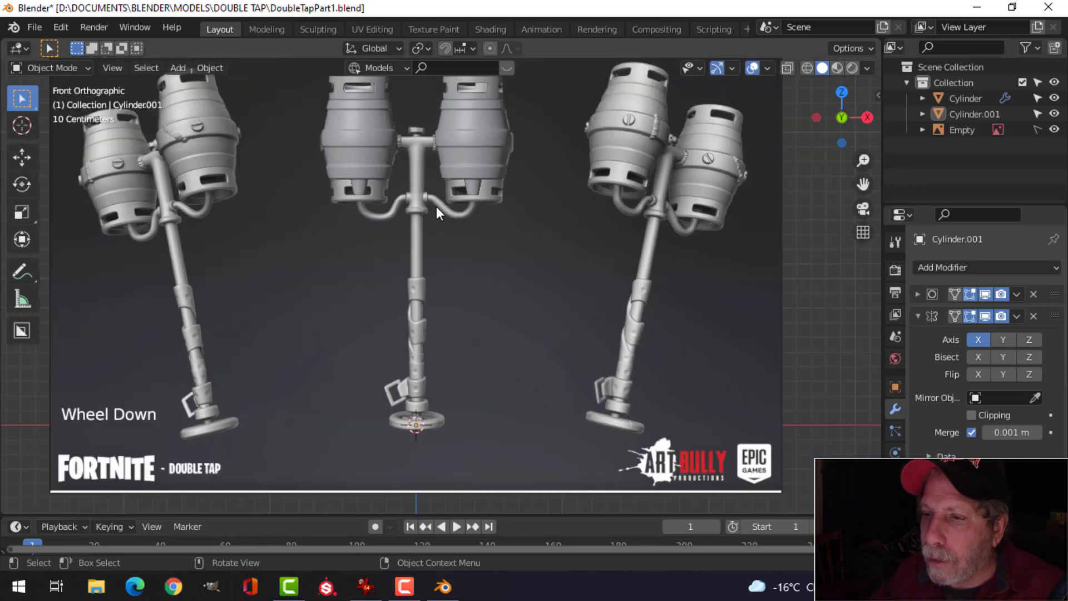
{"action": "middle_click_drag", "start_coordinate": [436, 206], "coordinate": [459, 257], "text": "shift"}
Add an open-ended cylinder mesh with 24 vertices
{"action": "key", "text": "shift+a"}
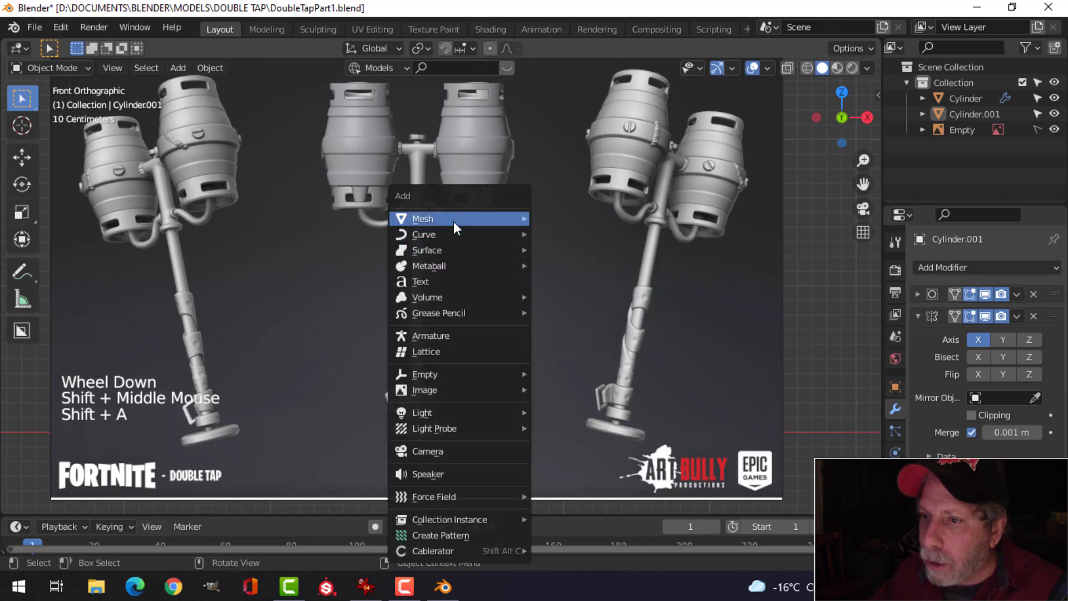
{"action": "mouse_move", "coordinate": [452, 221]}
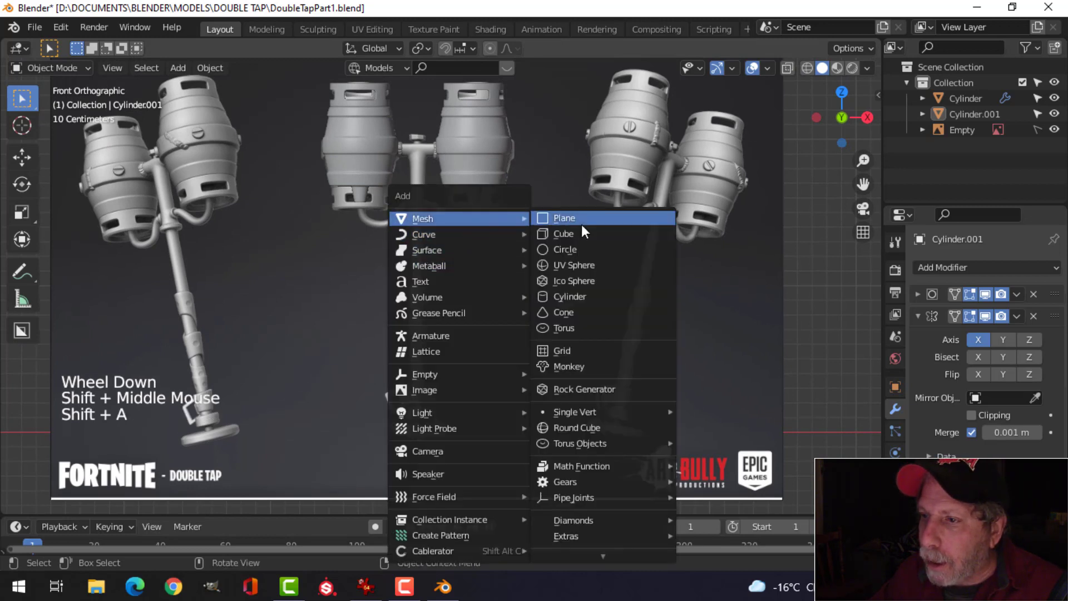
{"action": "left_click", "coordinate": [573, 295]}
{"action": "left_click", "coordinate": [255, 317]}
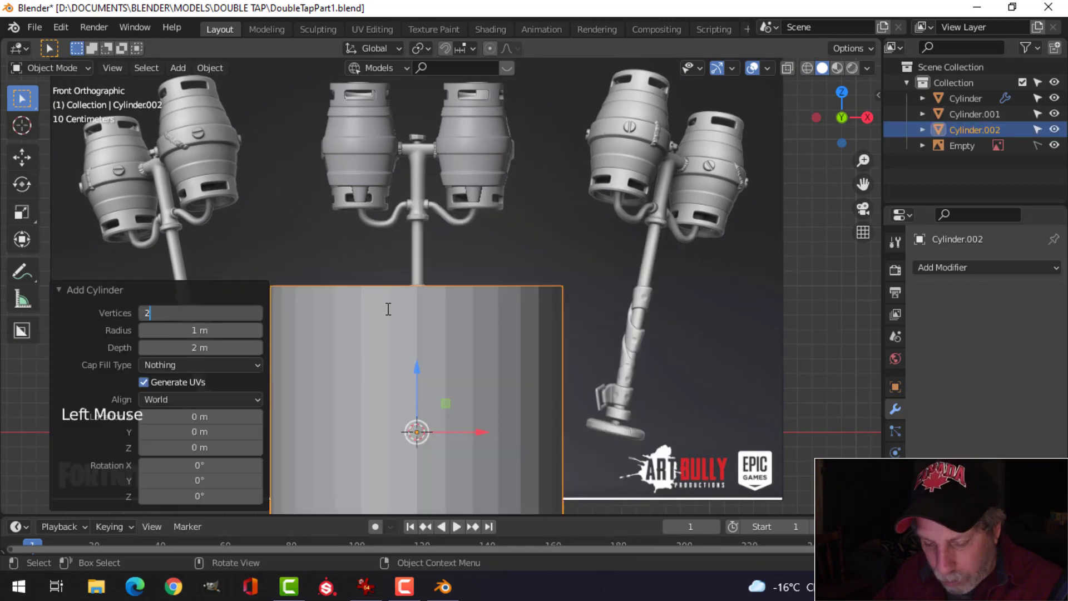
{"action": "type", "text": "24"}
{"action": "key", "text": "Return"}
In Edit Mode, scale the new cylinder to 0.125 and raise it about 1.77 m onto the central pipe
{"action": "scroll", "coordinate": [579, 304], "scroll_direction": "down", "scroll_amount": 3}
{"action": "key", "text": "Tab"}
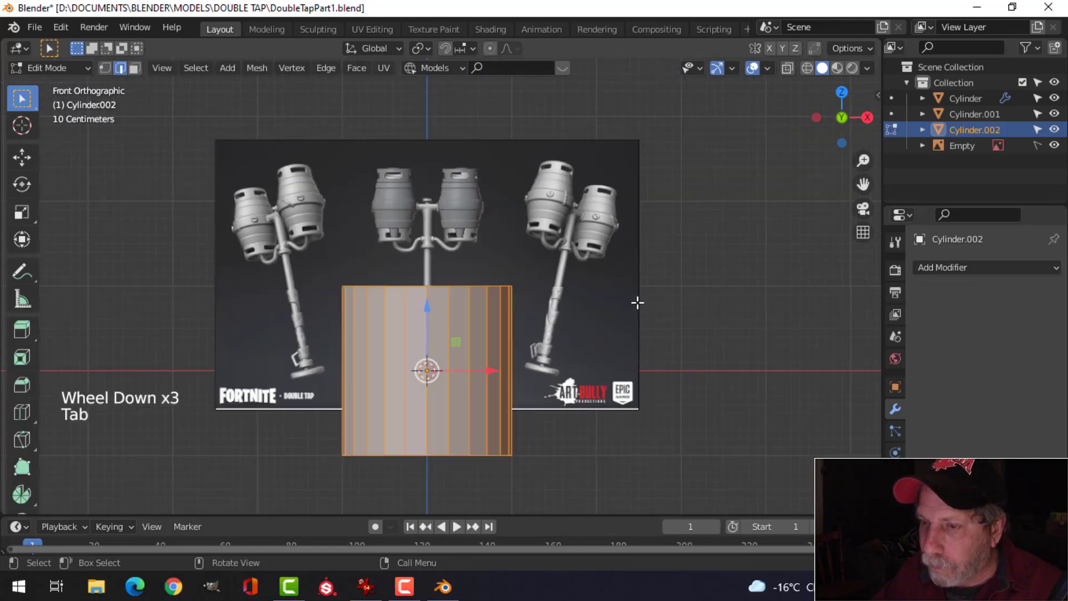
{"action": "key", "text": "s"}
{"action": "left_click", "coordinate": [417, 328]}
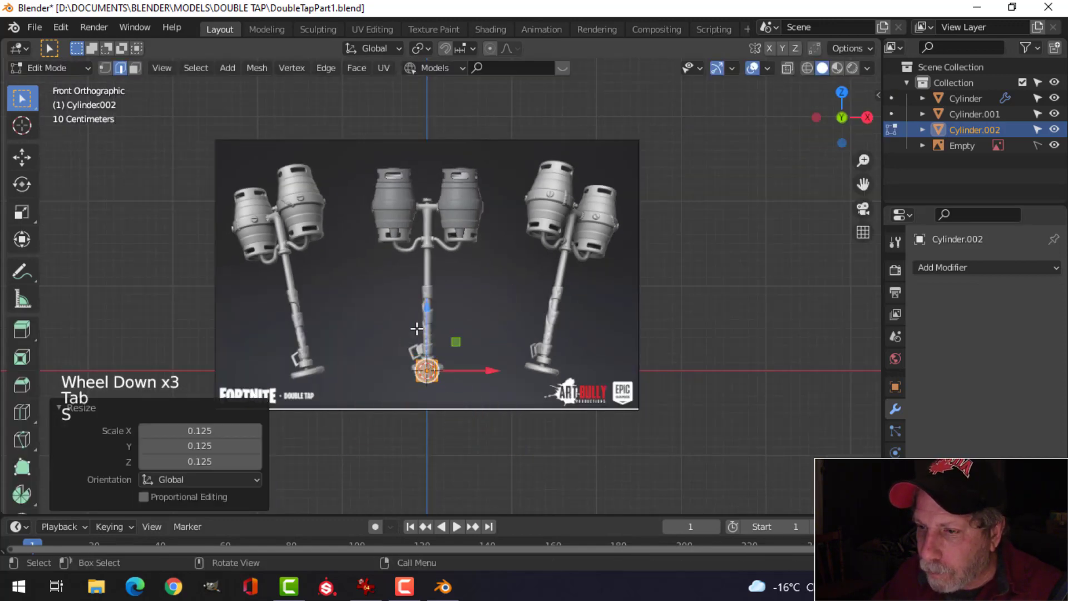
{"action": "left_click_drag", "start_coordinate": [426, 318], "coordinate": [429, 155]}
Scale the cylinder to 0.459 to approximate the central pipe's width in the reference
{"action": "scroll", "coordinate": [520, 219], "scroll_direction": "up", "scroll_amount": 4}
{"action": "middle_click_drag", "start_coordinate": [519, 219], "coordinate": [561, 224], "text": "shift"}
{"action": "scroll", "coordinate": [525, 408], "scroll_direction": "up", "scroll_amount": 3}
{"action": "scroll", "coordinate": [709, 241], "scroll_direction": "up", "scroll_amount": 3}
{"action": "key", "text": "s"}
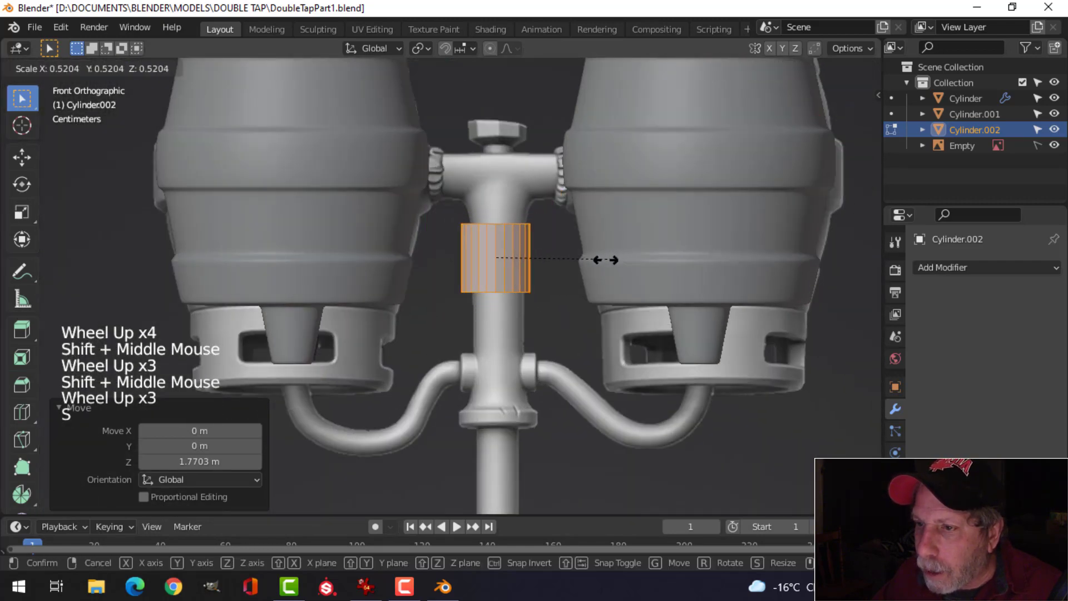
{"action": "left_click", "coordinate": [591, 263]}
{"action": "key", "text": "Tab"}
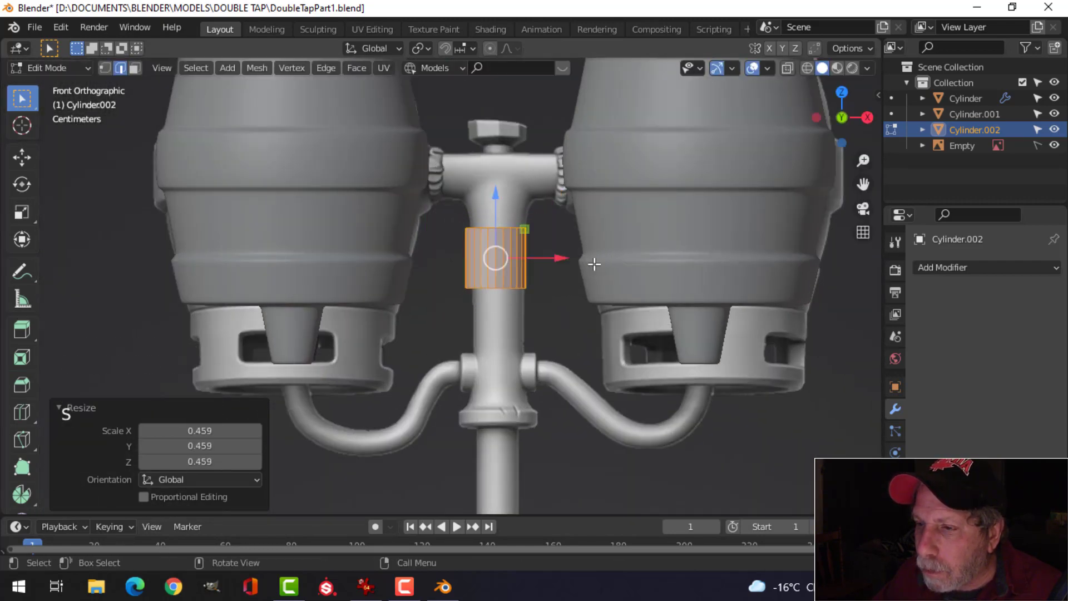
Raise the cylinder's top edge loop to just beneath the bolt head in the reference
{"action": "key", "text": "alt+a"}
{"action": "middle_click_drag", "start_coordinate": [567, 273], "coordinate": [568, 310], "text": "shift"}
{"action": "scroll", "coordinate": [567, 310], "scroll_direction": "up", "scroll_amount": 2}
{"action": "key", "text": "2"}
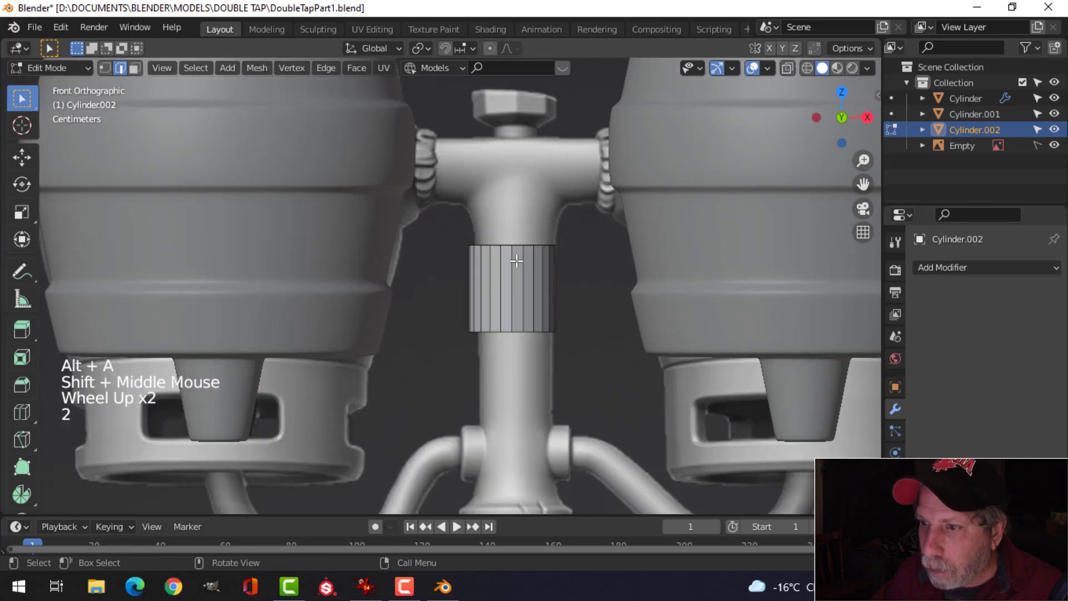
{"action": "left_click", "coordinate": [502, 244], "text": "alt+shift"}
{"action": "left_click_drag", "start_coordinate": [510, 241], "coordinate": [532, 87]}
{"action": "key", "text": "alt+a"}
Raise the cylinder's bottom edge loop about 0.08 m along Z to shorten the pipe section
{"action": "left_click", "coordinate": [542, 331], "text": "alt+shift"}
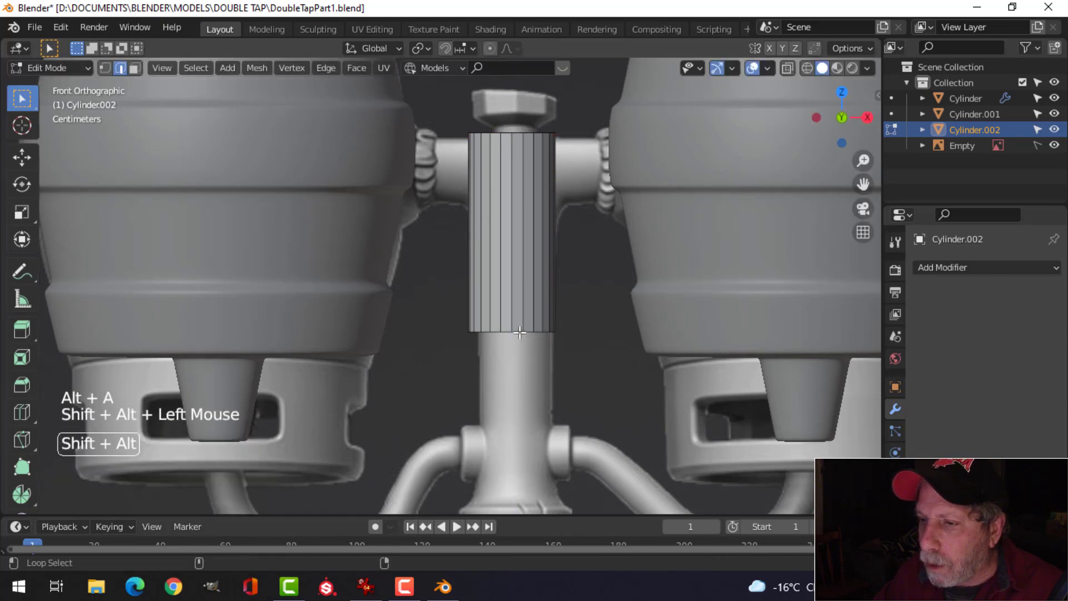
{"action": "left_click_drag", "start_coordinate": [509, 266], "coordinate": [520, 201]}
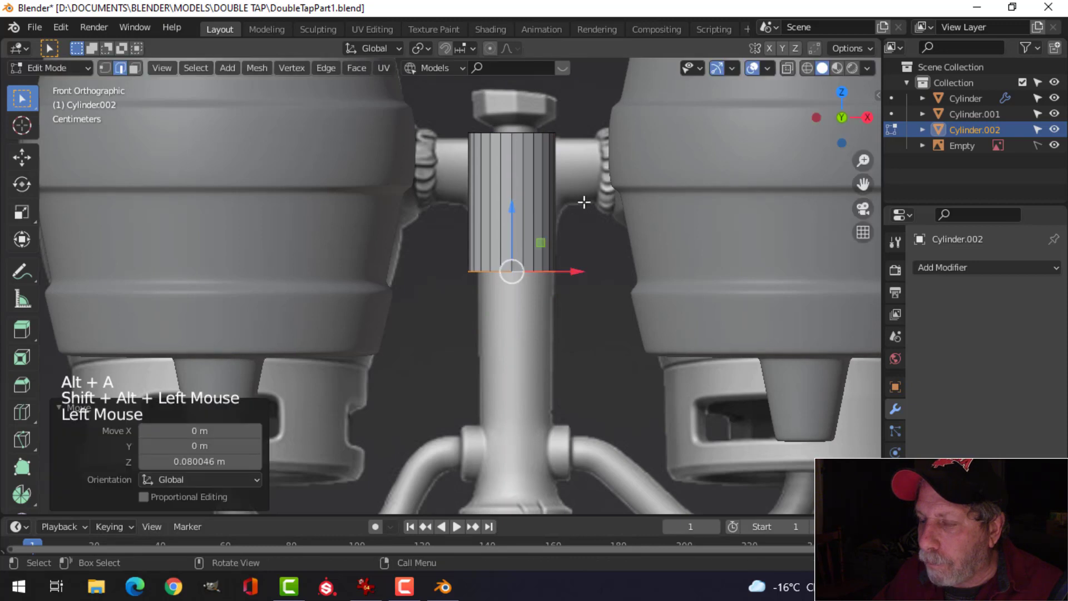
{"action": "middle_click", "coordinate": [583, 201], "text": "alt+shift"}
{"action": "key", "text": "alt+a"}
{"action": "middle_click_drag", "start_coordinate": [606, 230], "coordinate": [605, 251], "text": "shift"}
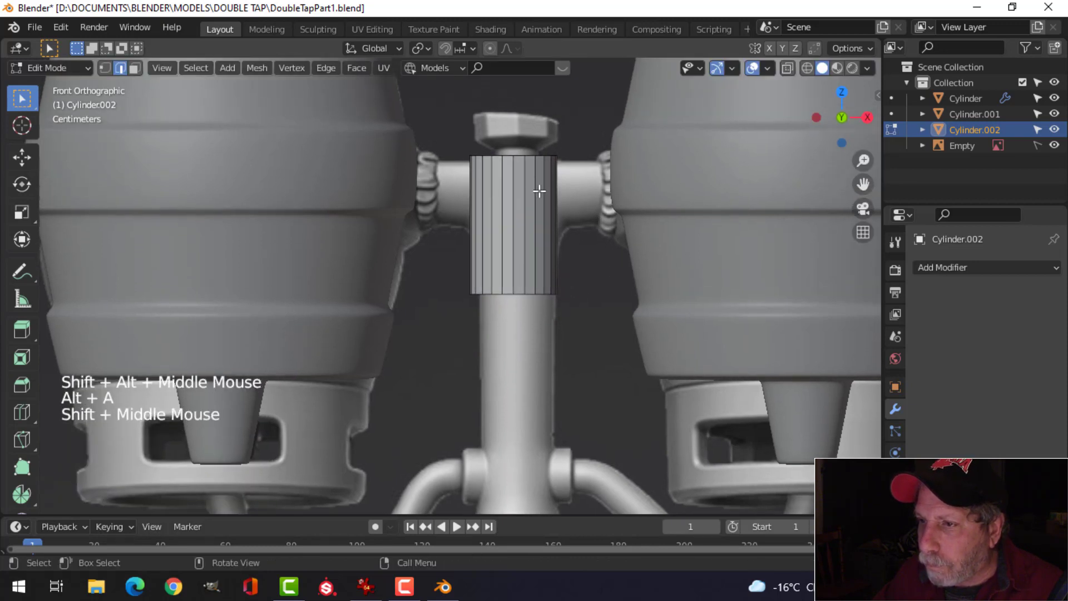
Lower the central cylinder's top edge loop about 0.052 m along Z
{"action": "left_click", "coordinate": [519, 165], "text": "alt+shift"}
{"action": "left_click_drag", "start_coordinate": [516, 122], "coordinate": [526, 163]}
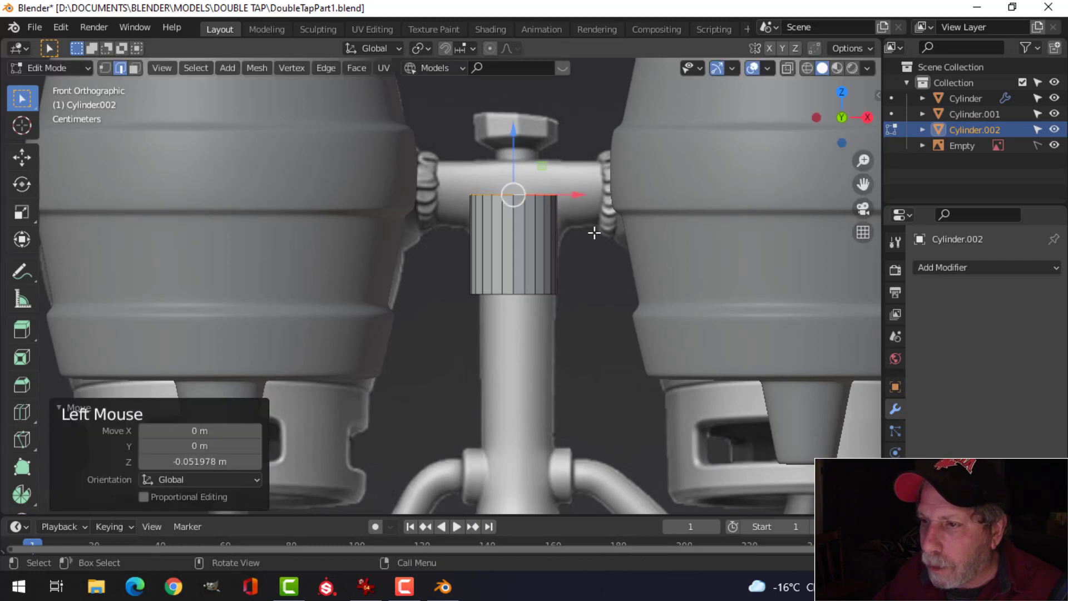
{"action": "scroll", "coordinate": [596, 226], "scroll_direction": "up", "scroll_amount": 3}
{"action": "middle_click_drag", "start_coordinate": [595, 227], "coordinate": [548, 286], "text": "shift"}
{"action": "scroll", "coordinate": [498, 274], "scroll_direction": "up", "scroll_amount": 2}
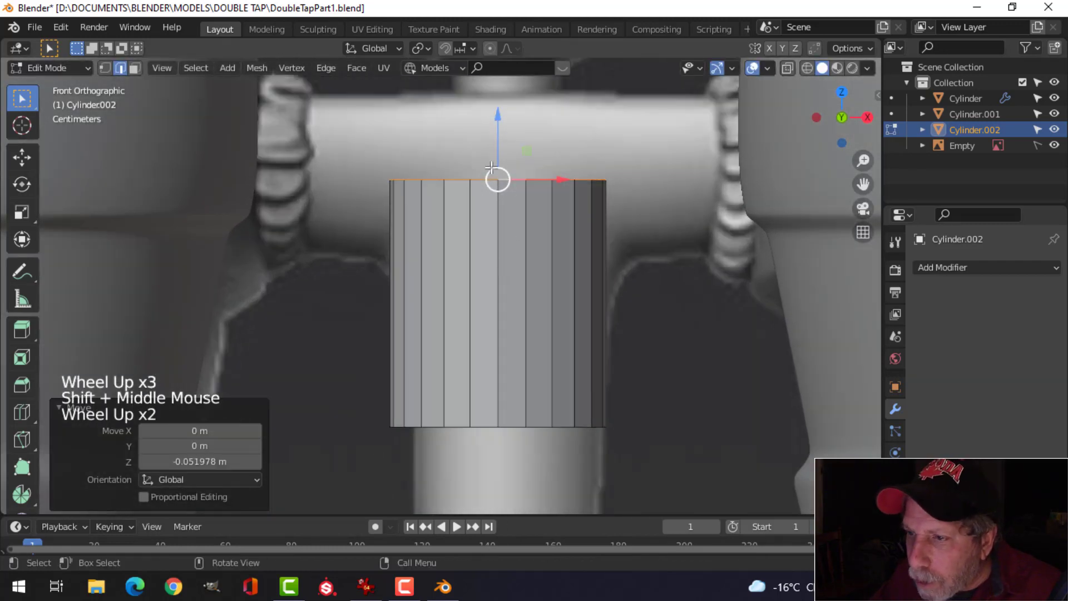
Snap the 3D cursor to the centre vertices of the cylinder's top edge and set the transform pivot to 3D Cursor
{"action": "key", "text": "1"}
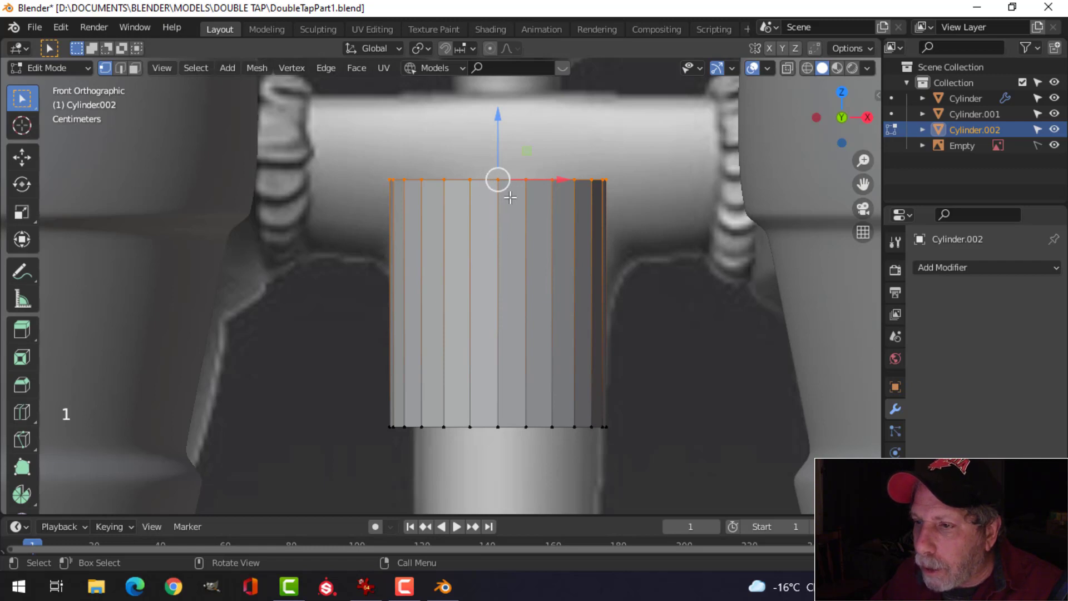
{"action": "key", "text": "alt+a"}
{"action": "key", "text": "z"}
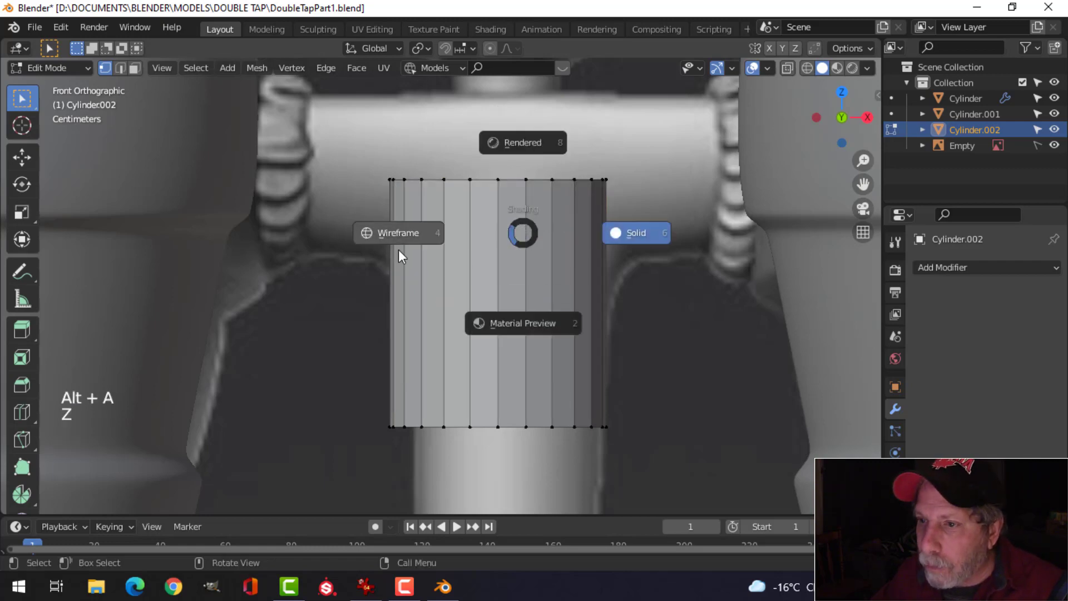
{"action": "left_click", "coordinate": [398, 249]}
{"action": "key", "text": "b"}
{"action": "left_click_drag", "start_coordinate": [490, 169], "coordinate": [508, 190]}
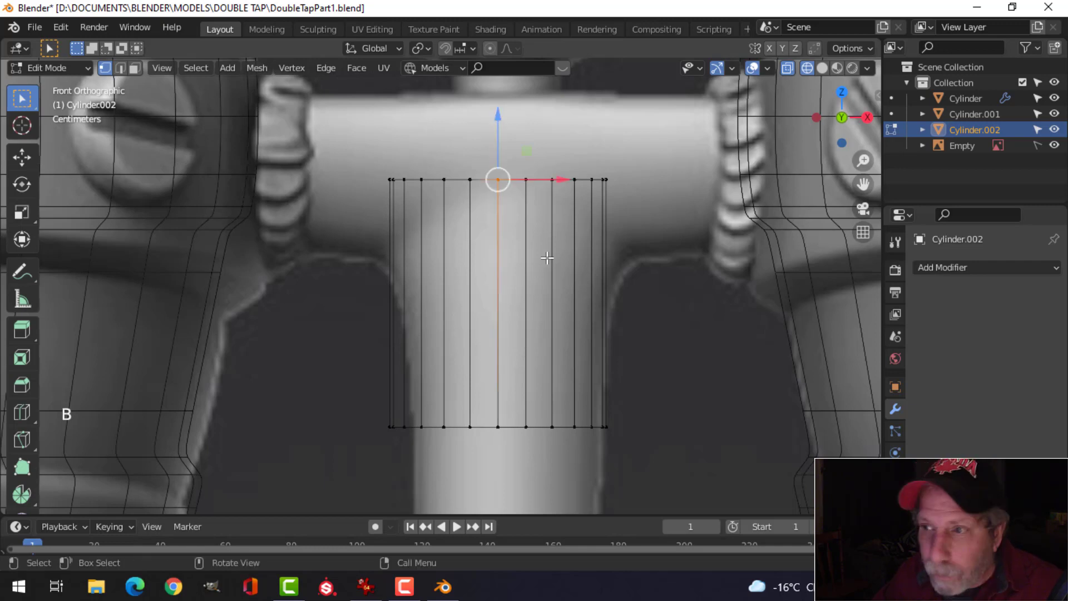
{"action": "key", "text": "shift+s"}
{"action": "left_click", "coordinate": [533, 347]}
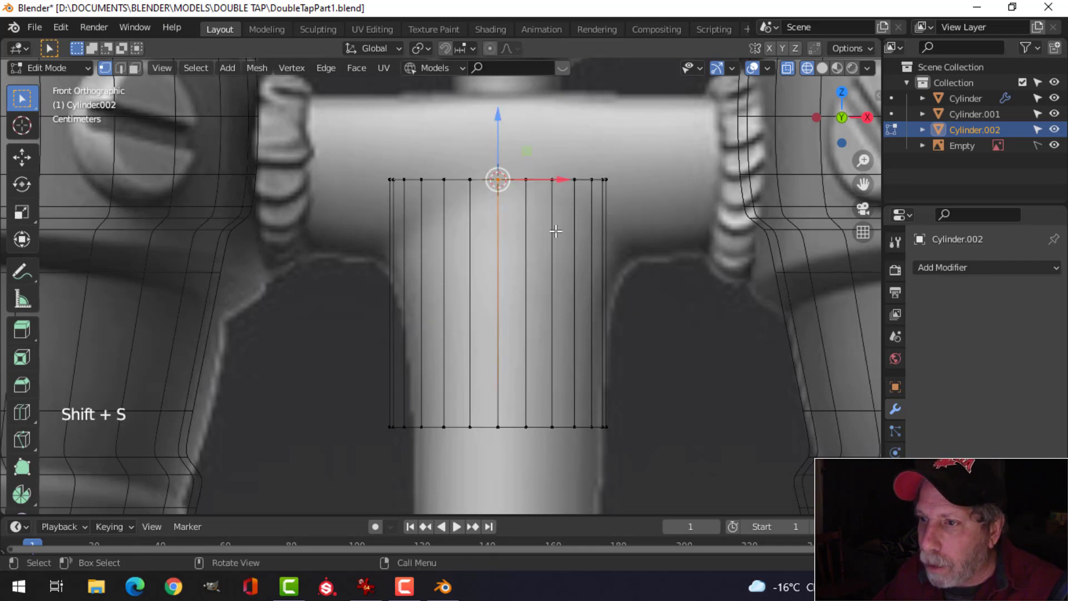
{"action": "left_click", "coordinate": [425, 49]}
{"action": "left_click", "coordinate": [440, 82]}
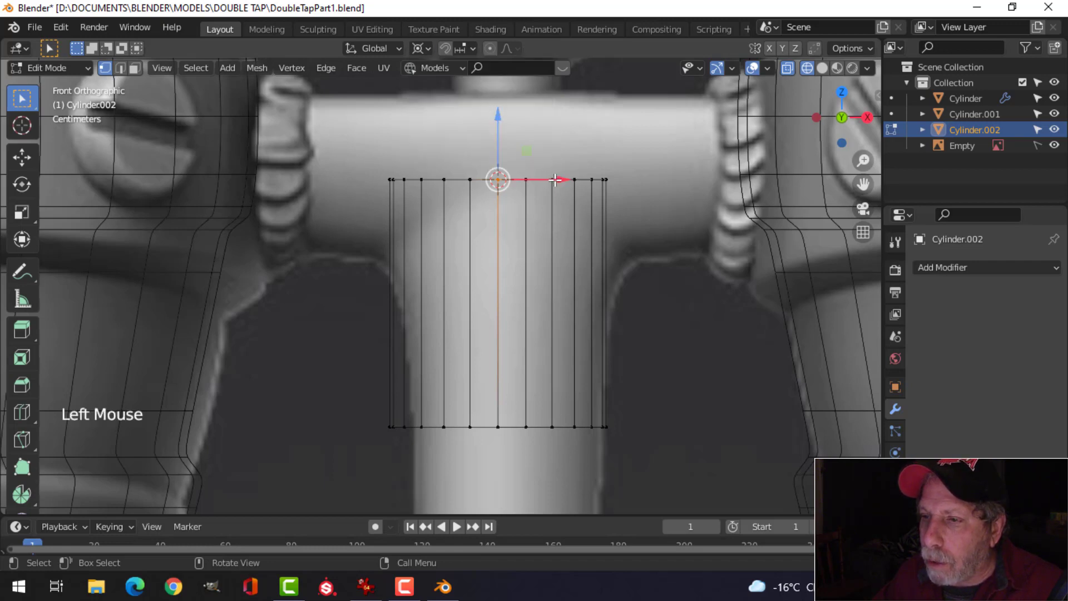
Shear the top vertices left of the cylinder's centre downward along Z with an offset of -1
{"action": "key", "text": "alt+a"}
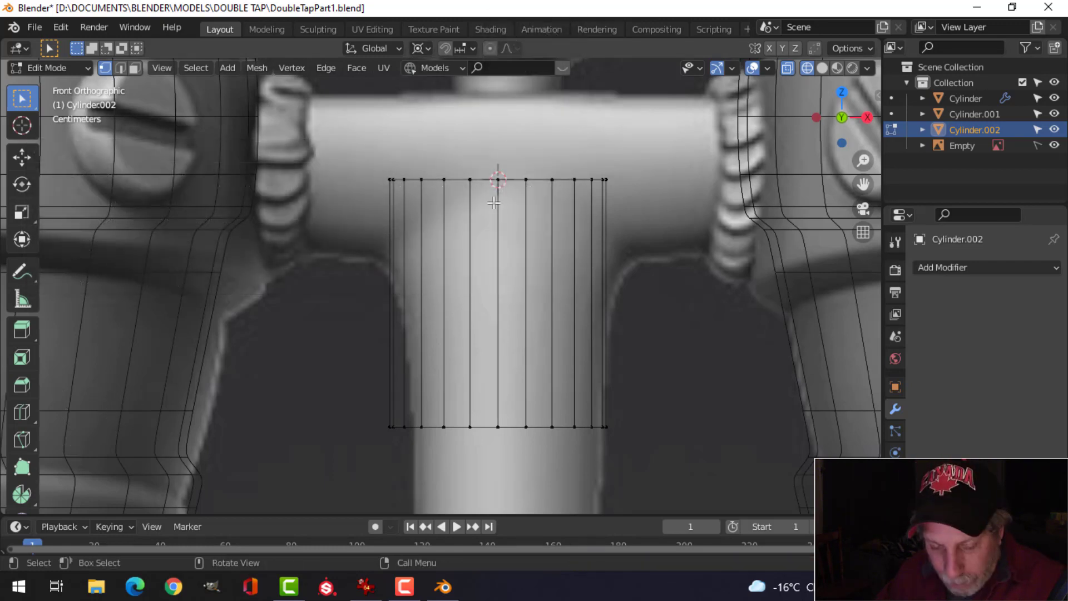
{"action": "key", "text": "b"}
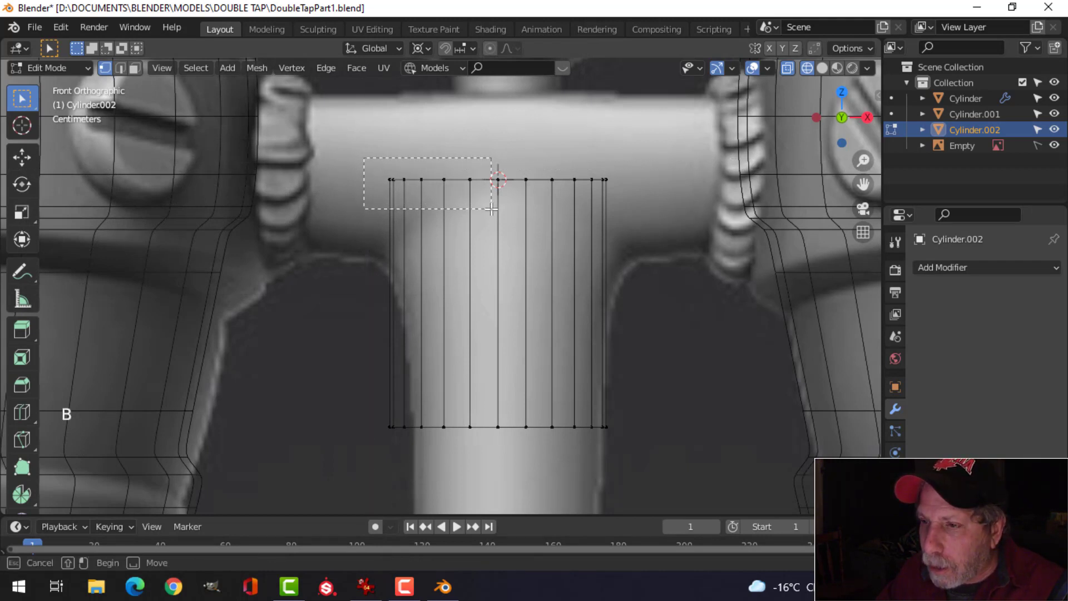
{"action": "left_click_drag", "start_coordinate": [491, 209], "coordinate": [491, 211]}
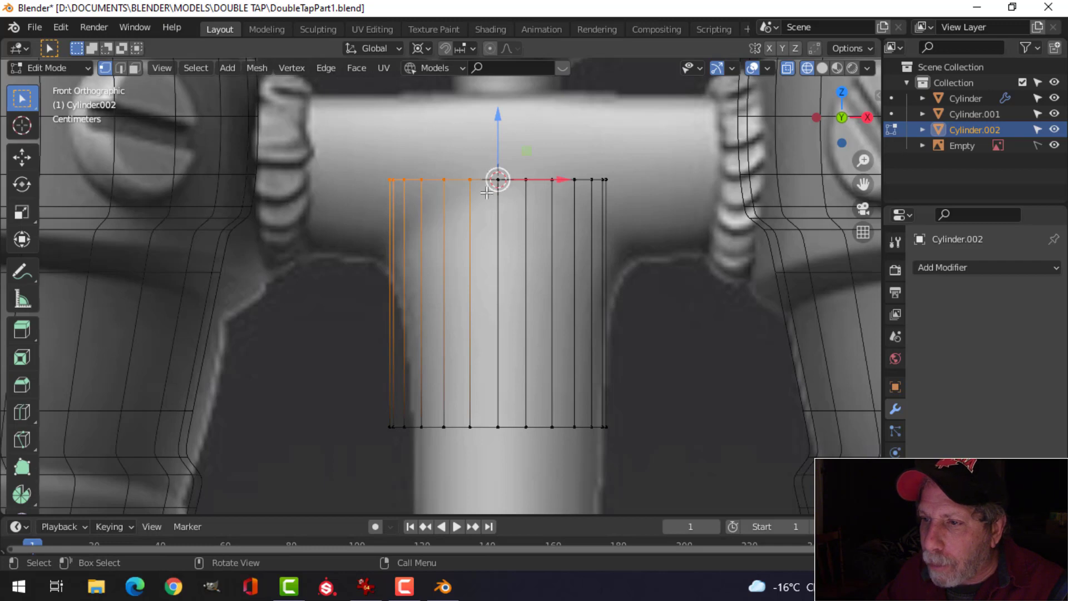
{"action": "scroll", "coordinate": [32, 385], "scroll_direction": "down", "scroll_amount": 7}
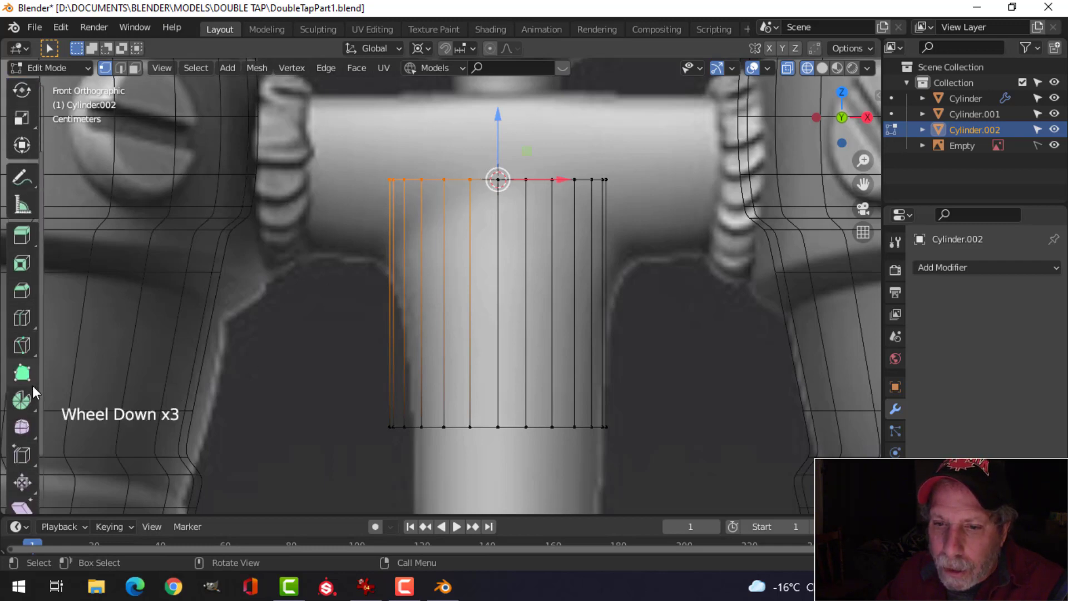
{"action": "left_click", "coordinate": [25, 433]}
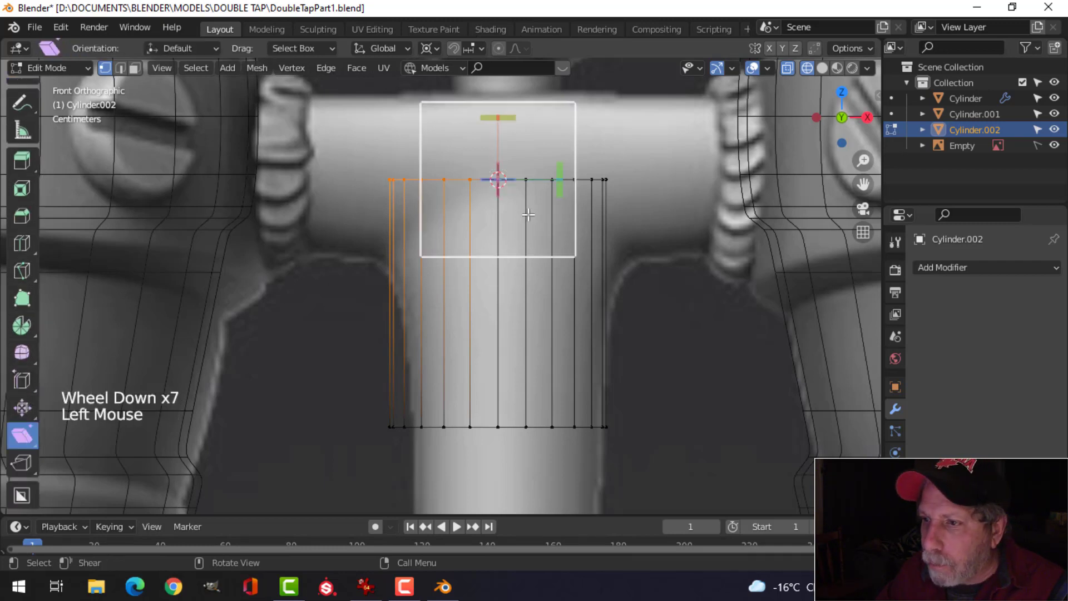
{"action": "left_click_drag", "start_coordinate": [560, 179], "coordinate": [523, 182]}
{"action": "left_click_drag", "start_coordinate": [517, 96], "coordinate": [503, 465]}
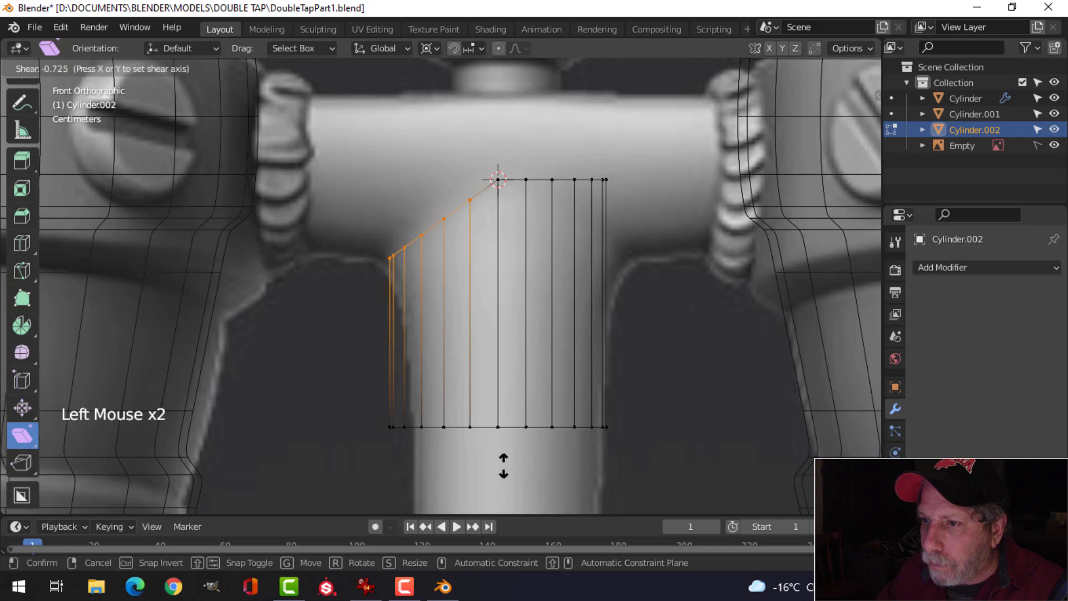
{"action": "left_click_drag", "start_coordinate": [503, 370], "coordinate": [504, 370]}
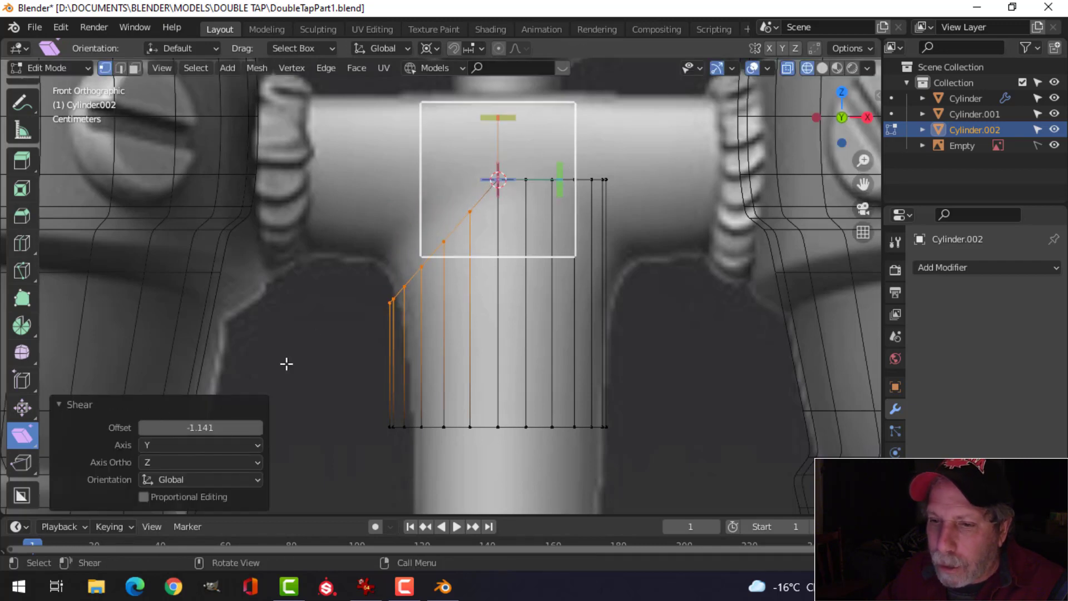
{"action": "left_click", "coordinate": [229, 429]}
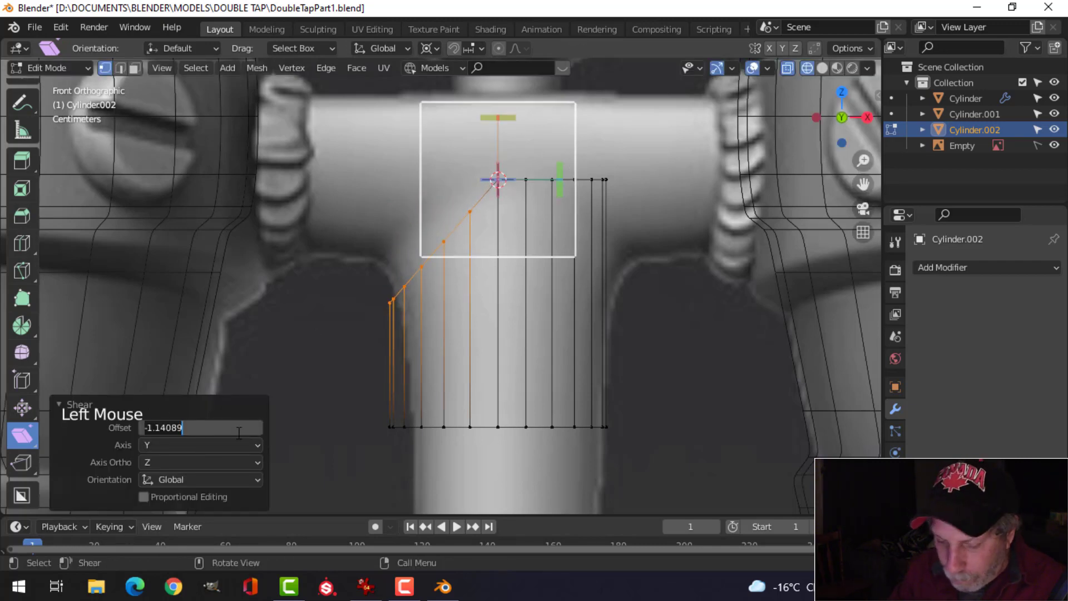
{"action": "type", "text": "-1"}
{"action": "key", "text": "Return"}
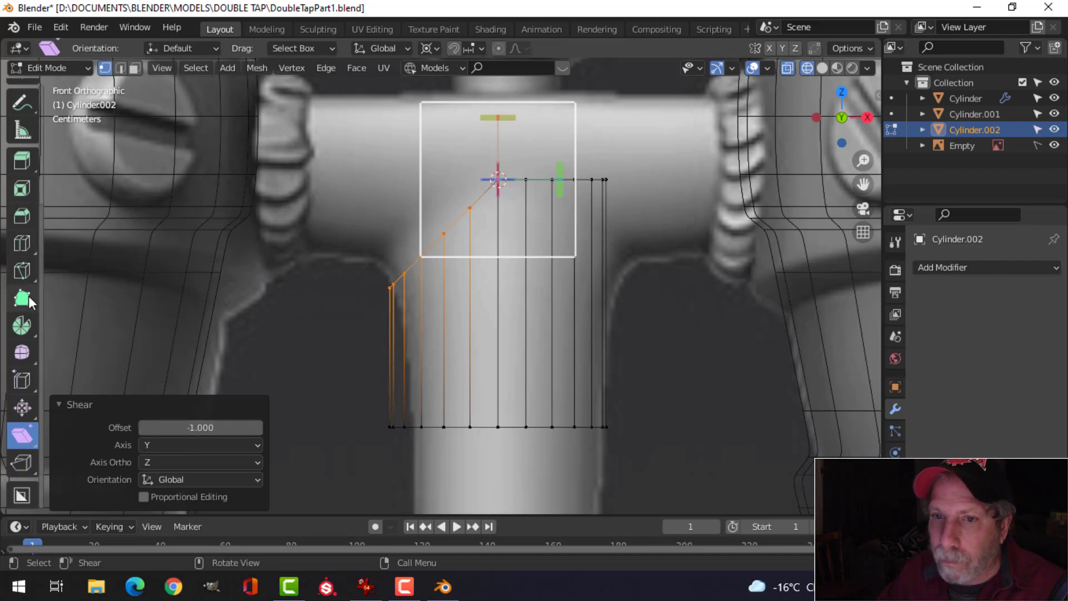
Shear the top vertices right of the cylinder's centre downward with an offset of 1 to complete the pointed top
{"action": "key", "text": "alt+a"}
{"action": "key", "text": "b"}
{"action": "left_click_drag", "start_coordinate": [688, 279], "coordinate": [583, 208]}
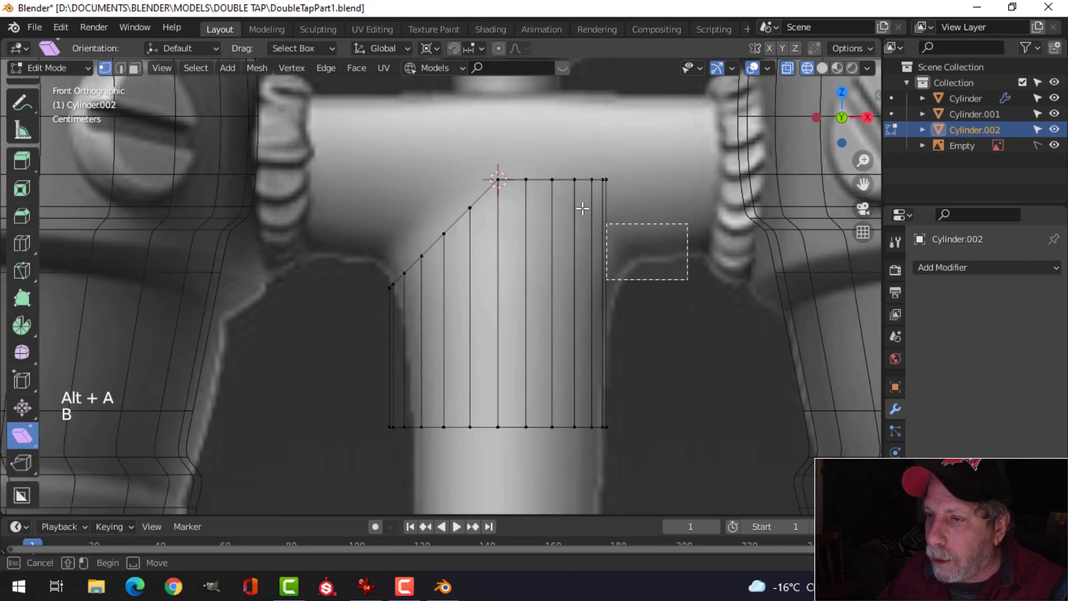
{"action": "left_click_drag", "start_coordinate": [516, 139], "coordinate": [518, 139]}
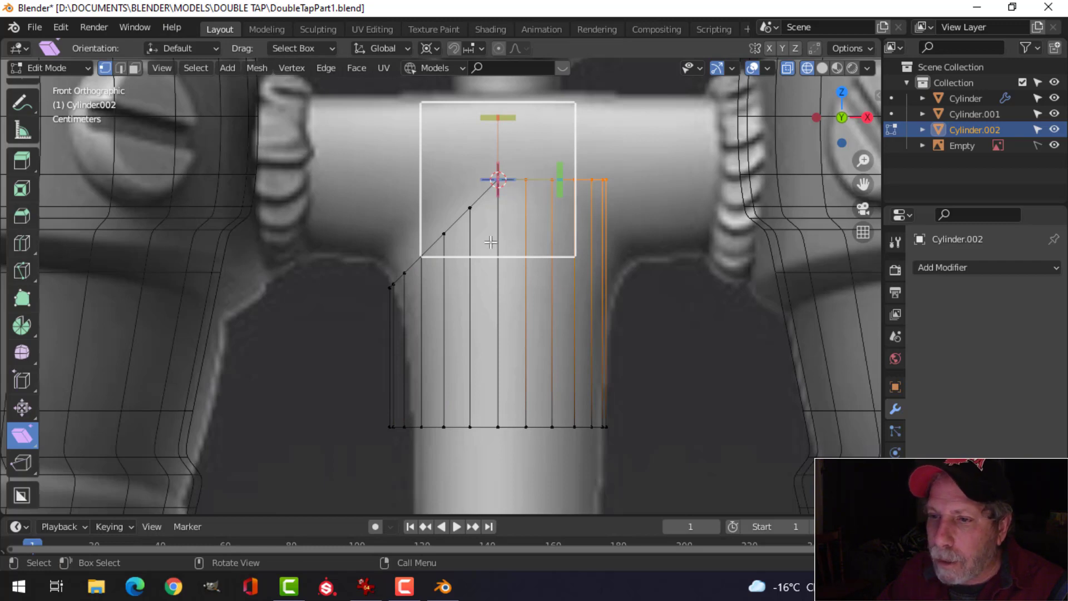
{"action": "left_click_drag", "start_coordinate": [563, 183], "coordinate": [579, 136]}
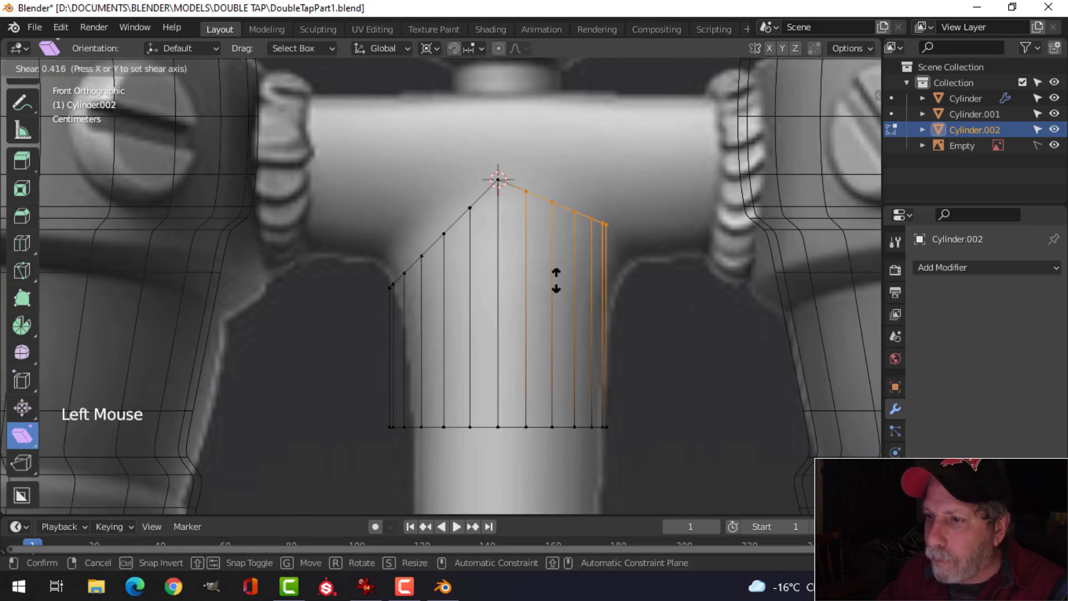
{"action": "left_click_drag", "start_coordinate": [513, 399], "coordinate": [513, 400]}
{"action": "double_click", "coordinate": [232, 426]}
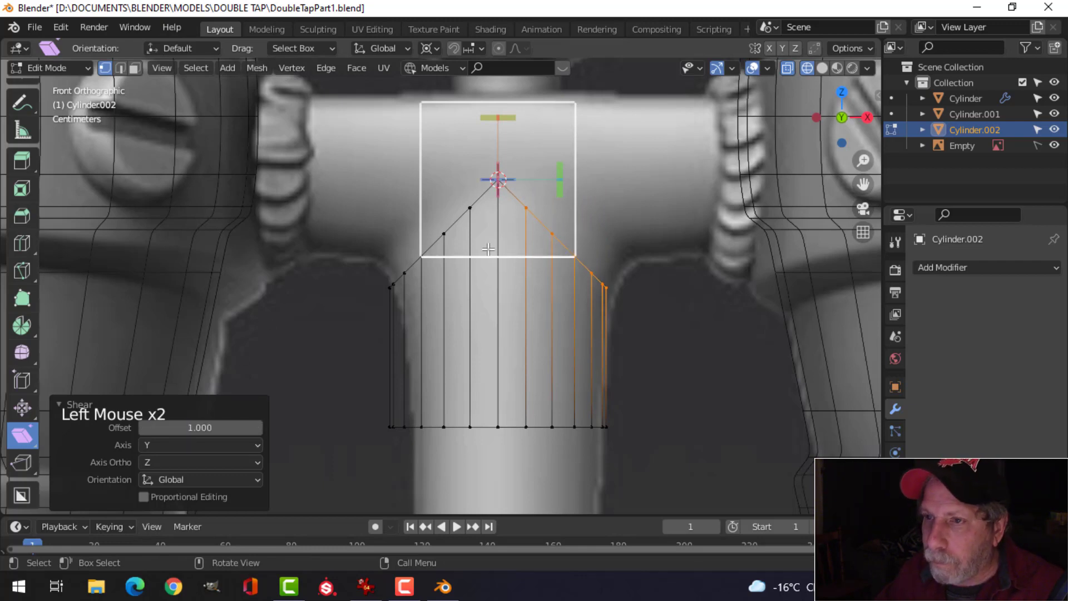
Duplicate the whole pointed cylinder section and rotate the copy 180° about the Y axis around the 3D cursor
{"action": "scroll", "coordinate": [35, 231], "scroll_direction": "down", "scroll_amount": 1}
{"action": "scroll", "coordinate": [26, 175], "scroll_direction": "up", "scroll_amount": 7}
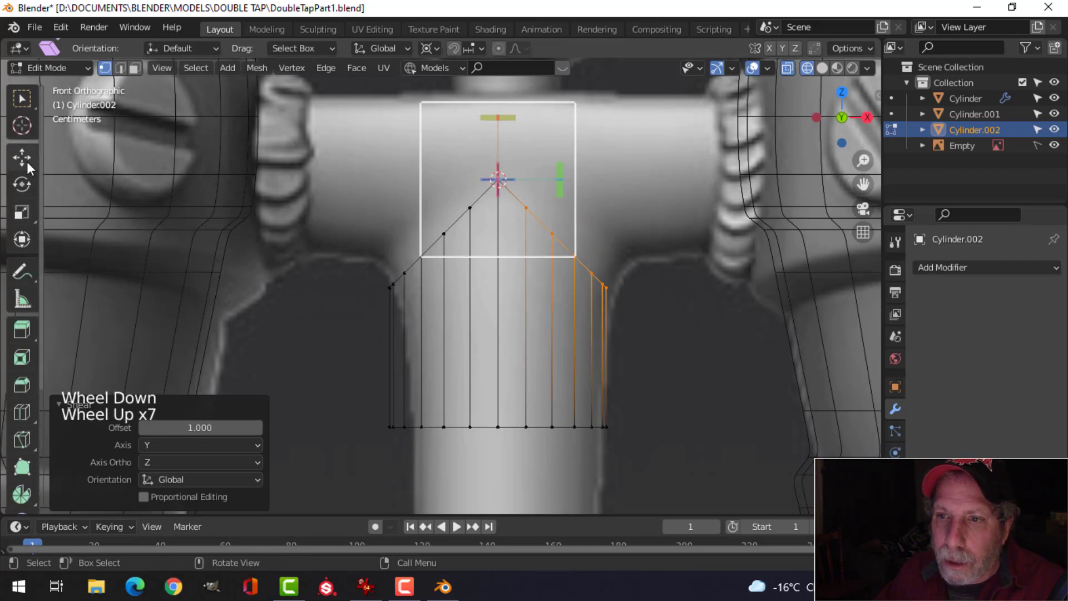
{"action": "left_click", "coordinate": [22, 158]}
{"action": "key", "text": "a"}
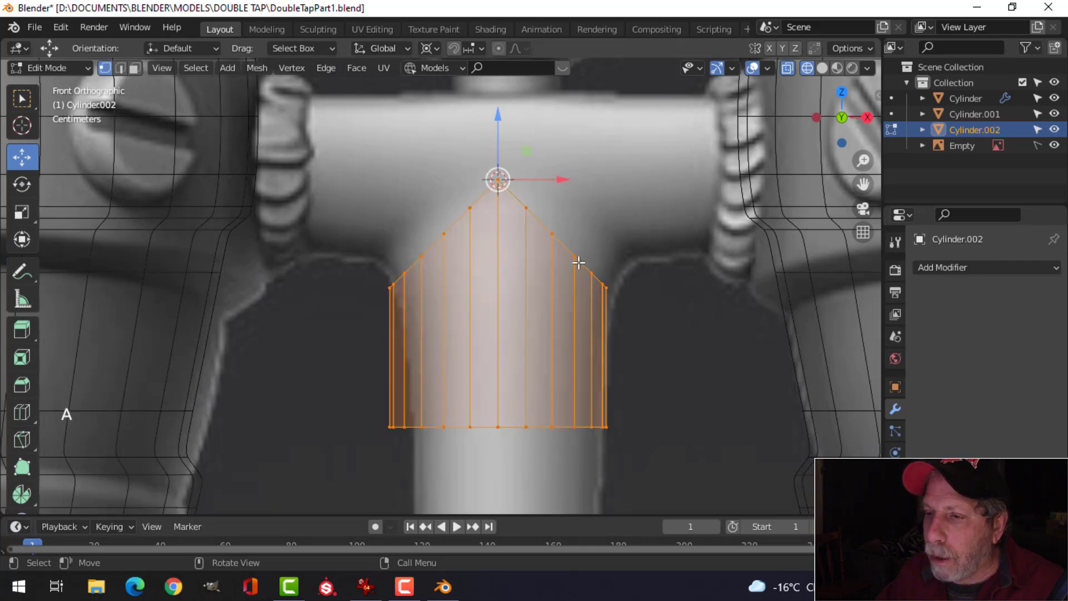
{"action": "scroll", "coordinate": [578, 262], "scroll_direction": "down", "scroll_amount": 2}
{"action": "key", "text": "shift+d"}
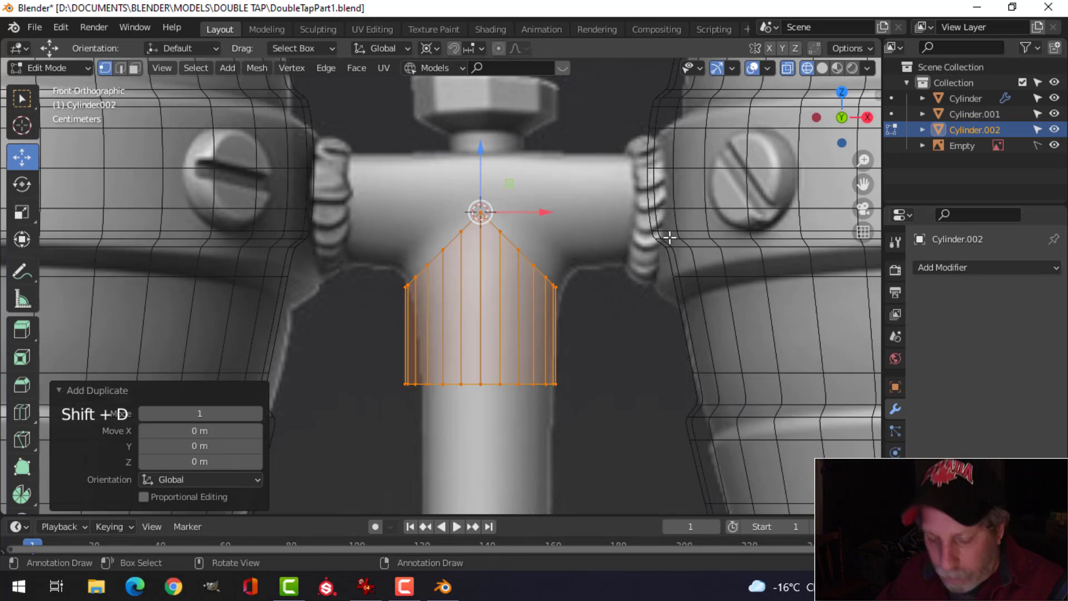
{"action": "type", "text": "ry180"}
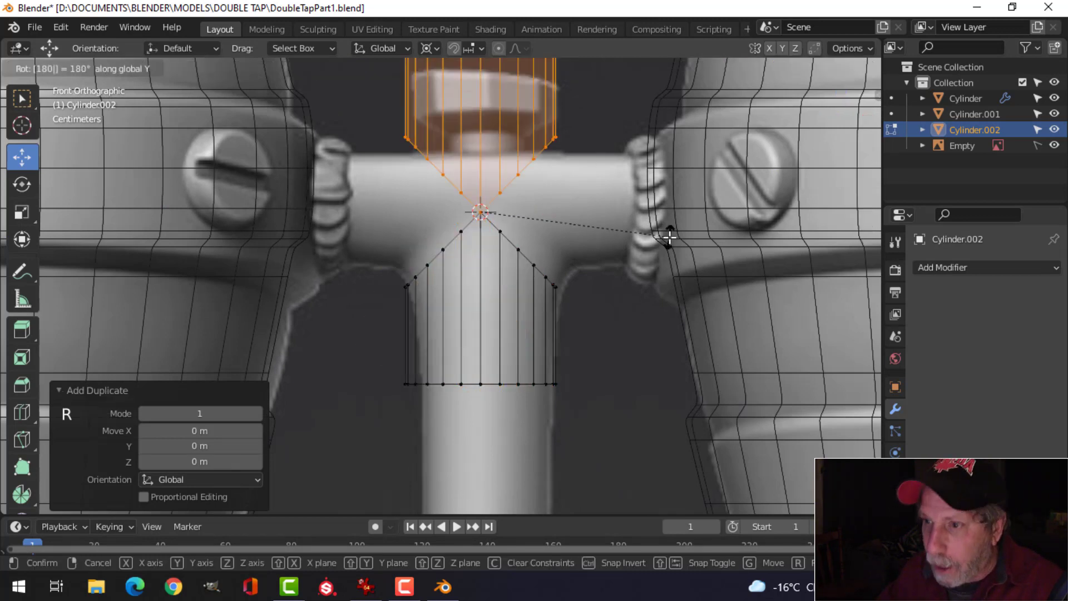
{"action": "key", "text": "Return"}
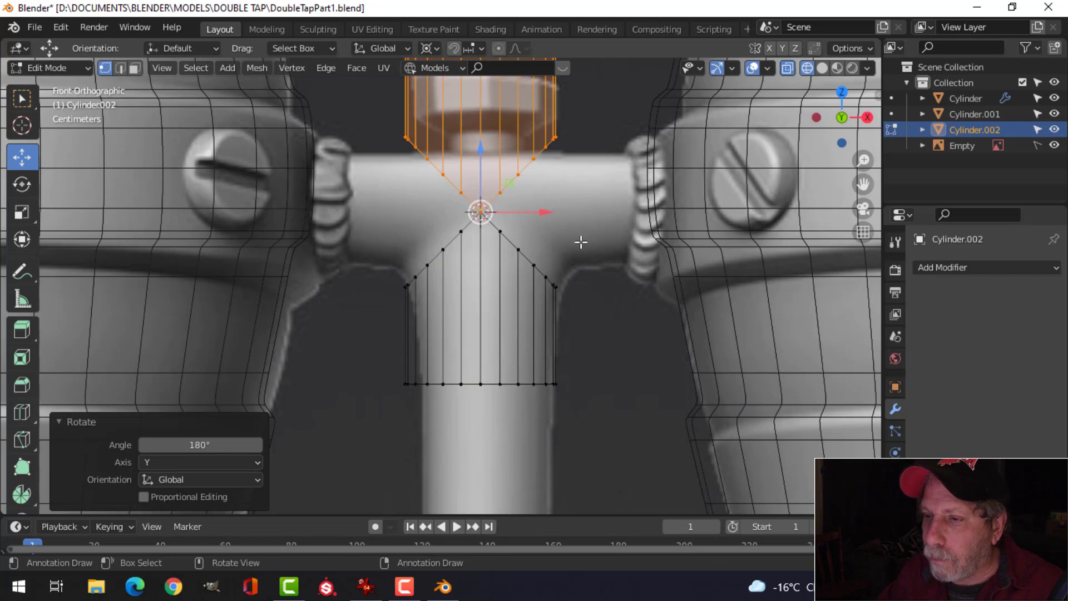
Merge the overlapping vertices of the two pointed cylinder sections by distance
{"action": "key", "text": "a"}
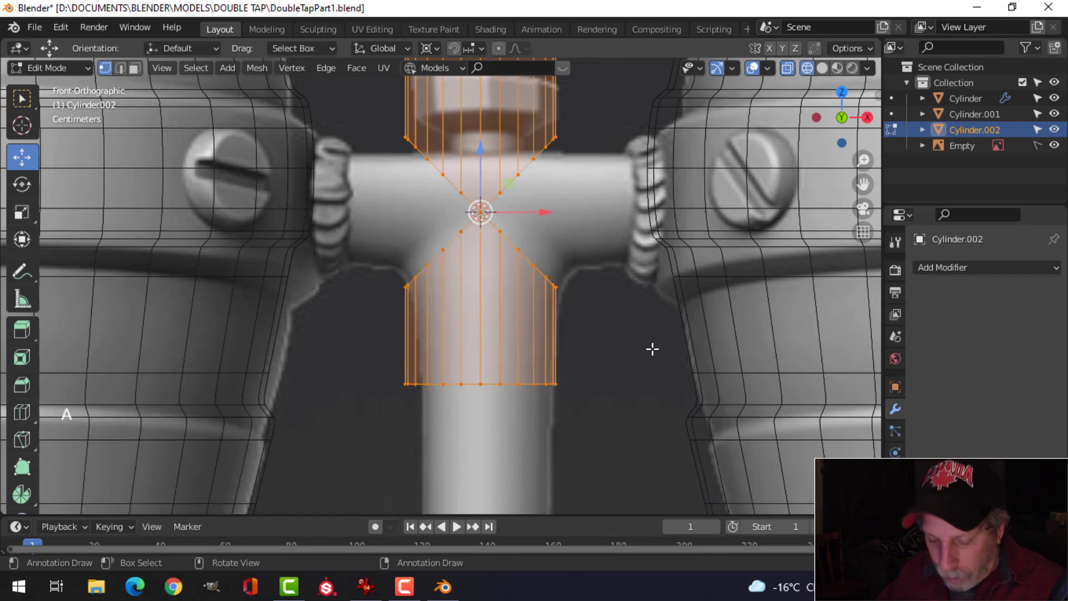
{"action": "key", "text": "m"}
{"action": "left_click", "coordinate": [609, 399]}
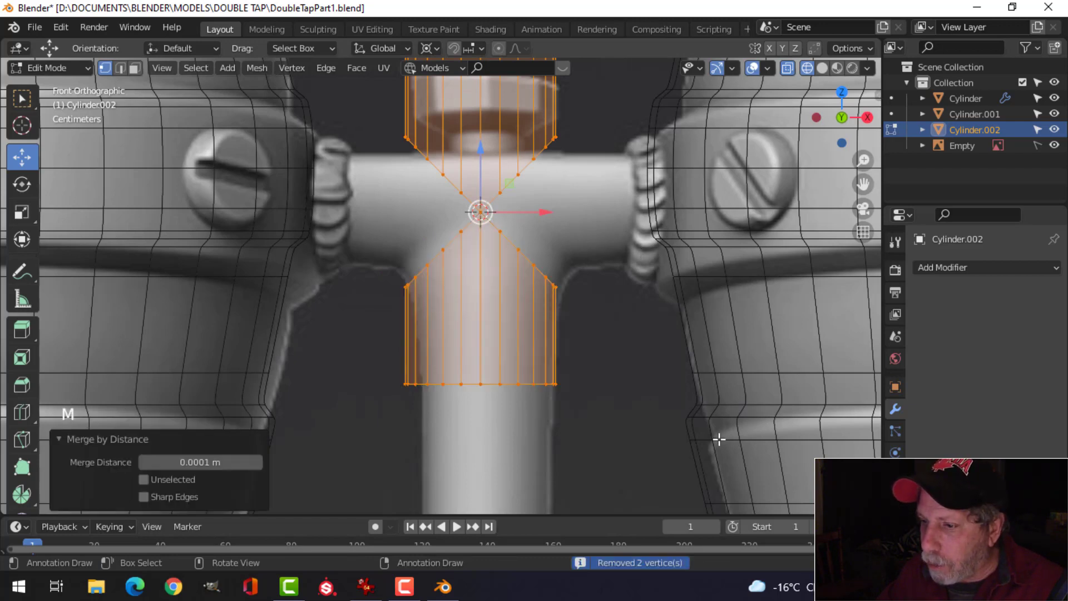
{"action": "key", "text": "alt+a"}
{"action": "scroll", "coordinate": [496, 164], "scroll_direction": "up", "scroll_amount": 3}
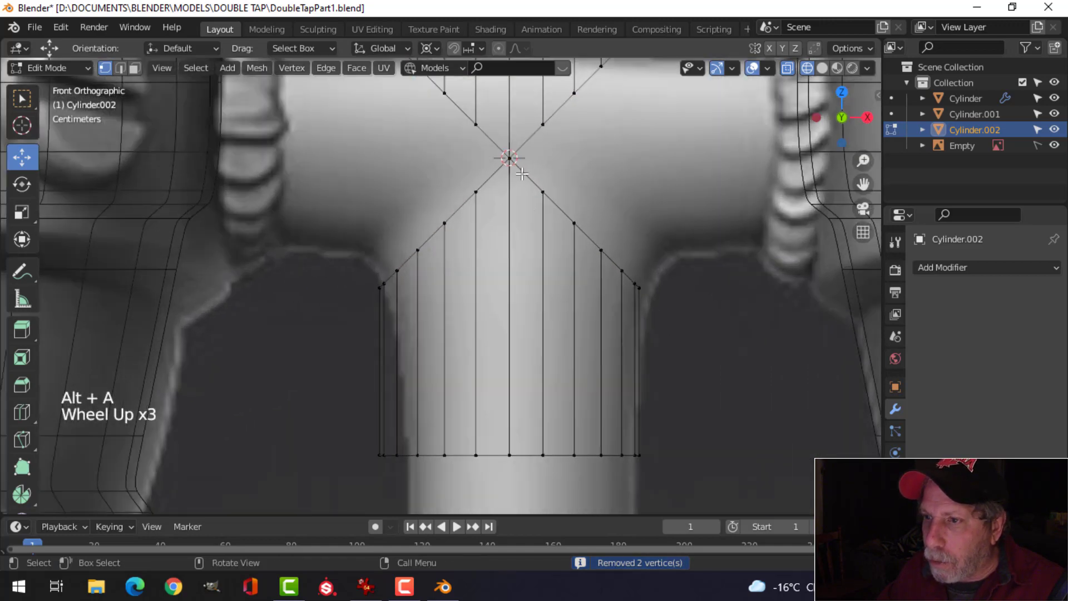
{"action": "scroll", "coordinate": [522, 174], "scroll_direction": "down", "scroll_amount": 3}
Set the transform pivot back to Median Point
{"action": "key", "text": "2"}
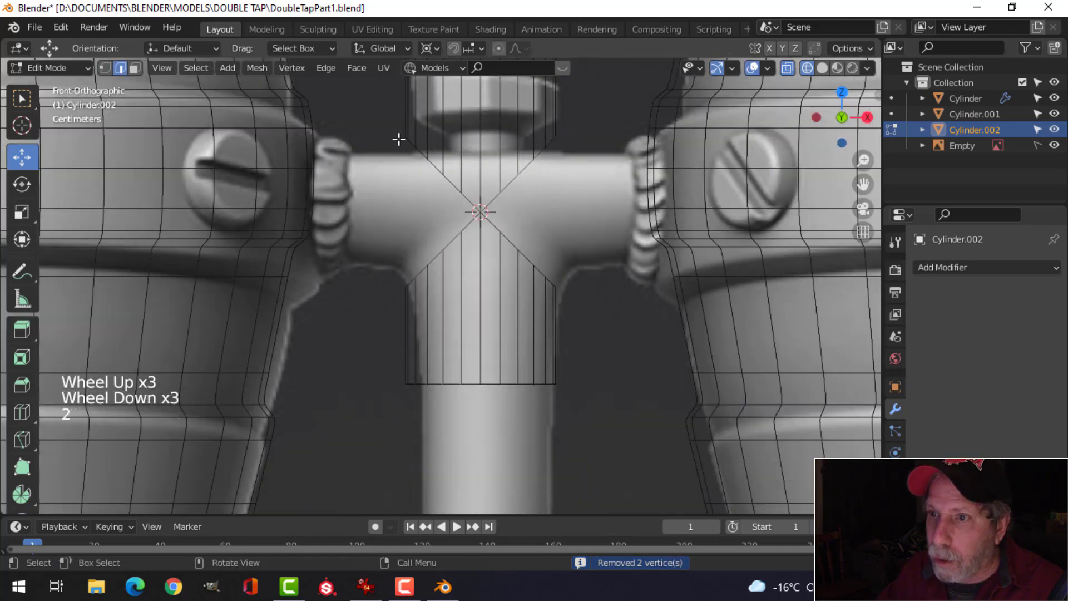
{"action": "left_click", "coordinate": [429, 48]}
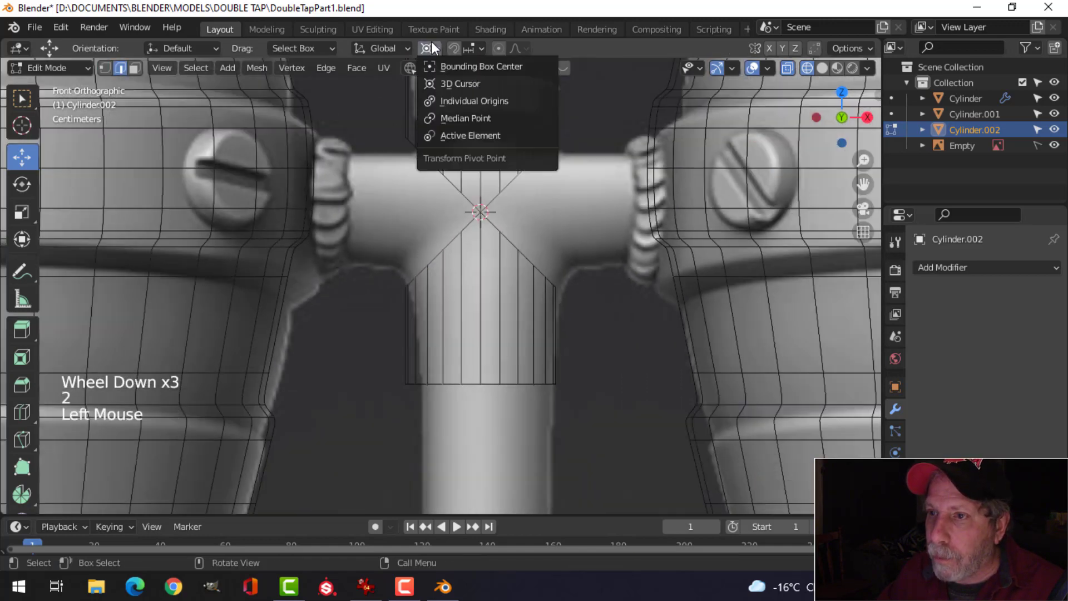
{"action": "left_click", "coordinate": [449, 115]}
{"action": "left_click", "coordinate": [513, 178], "text": "alt+shift"}
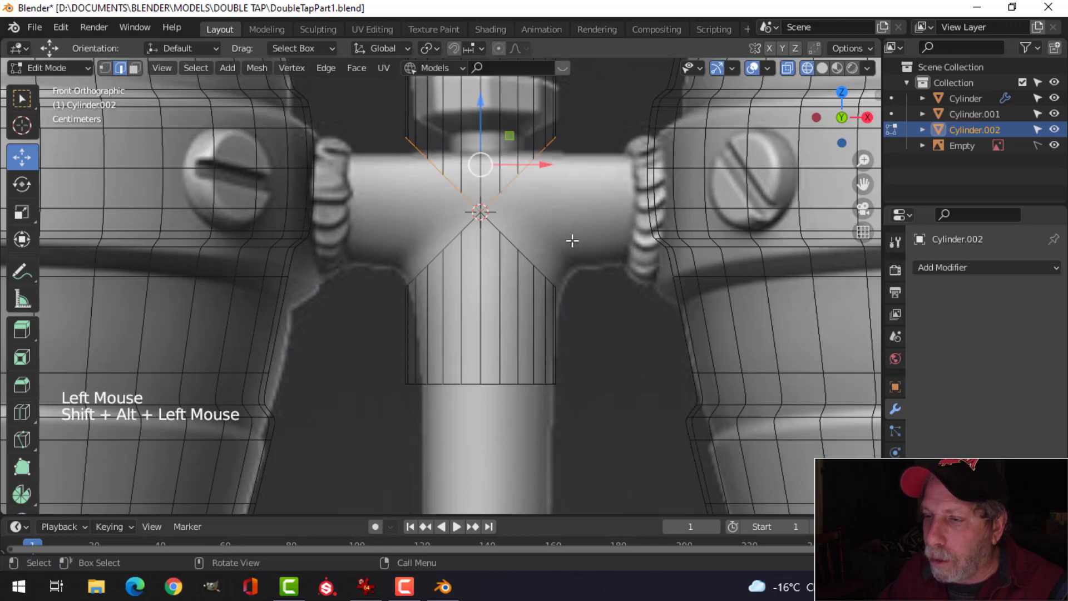
{"action": "key", "text": "alt+a"}
Extrude the angled-edge vertices on the right side of both sections about 0.051 m along X toward the right barrel
{"action": "scroll", "coordinate": [528, 235], "scroll_direction": "up", "scroll_amount": 2}
{"action": "scroll", "coordinate": [535, 231], "scroll_direction": "down", "scroll_amount": 2}
{"action": "key", "text": "1"}
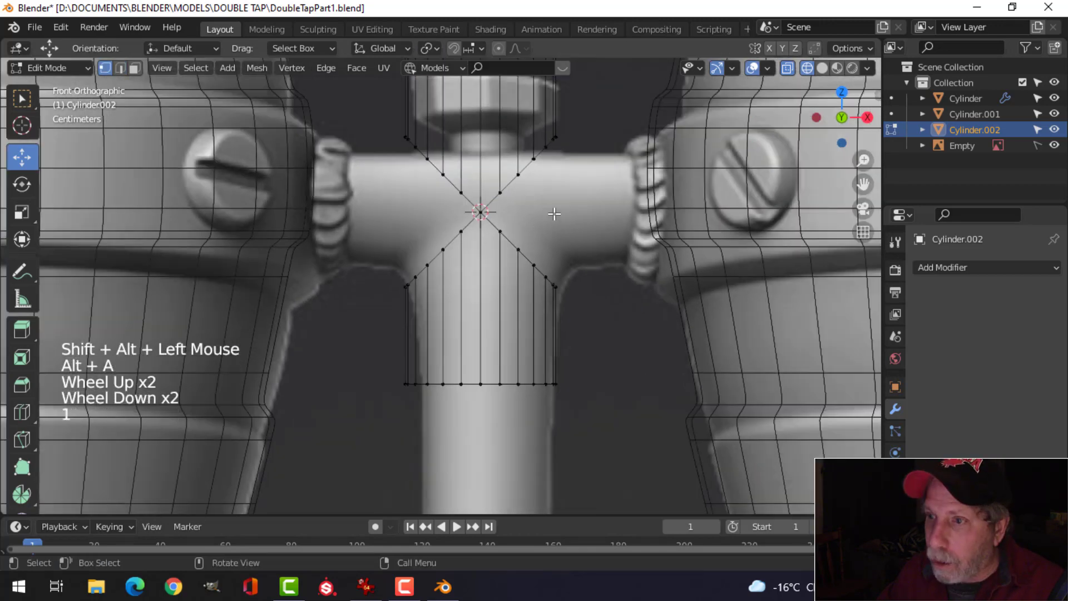
{"action": "scroll", "coordinate": [555, 213], "scroll_direction": "down", "scroll_amount": 2}
{"action": "key", "text": "b"}
{"action": "left_click_drag", "start_coordinate": [562, 303], "coordinate": [479, 215]}
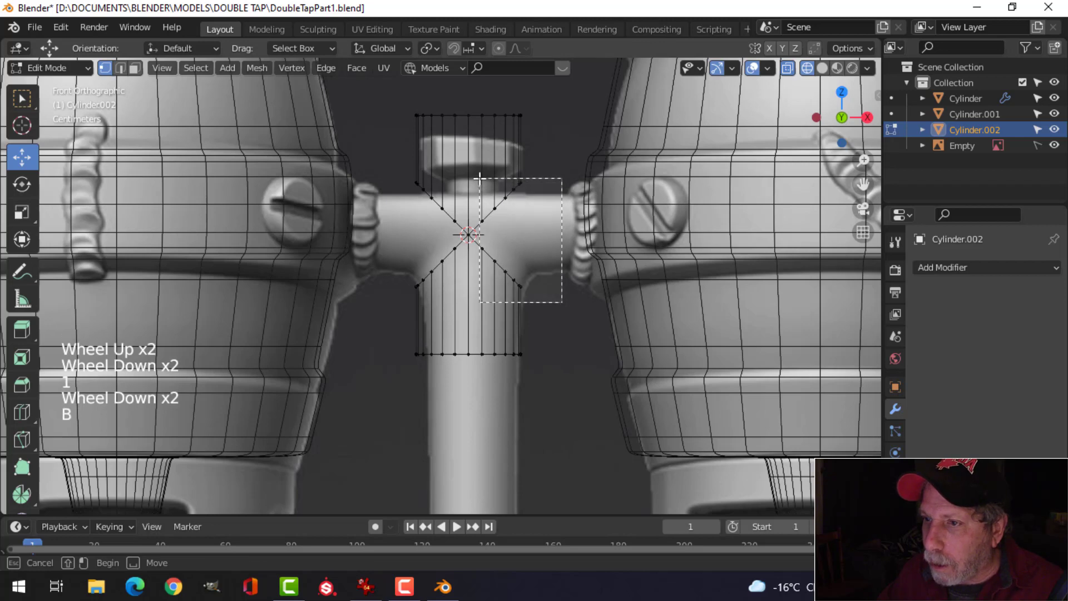
{"action": "left_click_drag", "start_coordinate": [466, 178], "coordinate": [466, 178]}
{"action": "scroll", "coordinate": [598, 200], "scroll_direction": "up", "scroll_amount": 3}
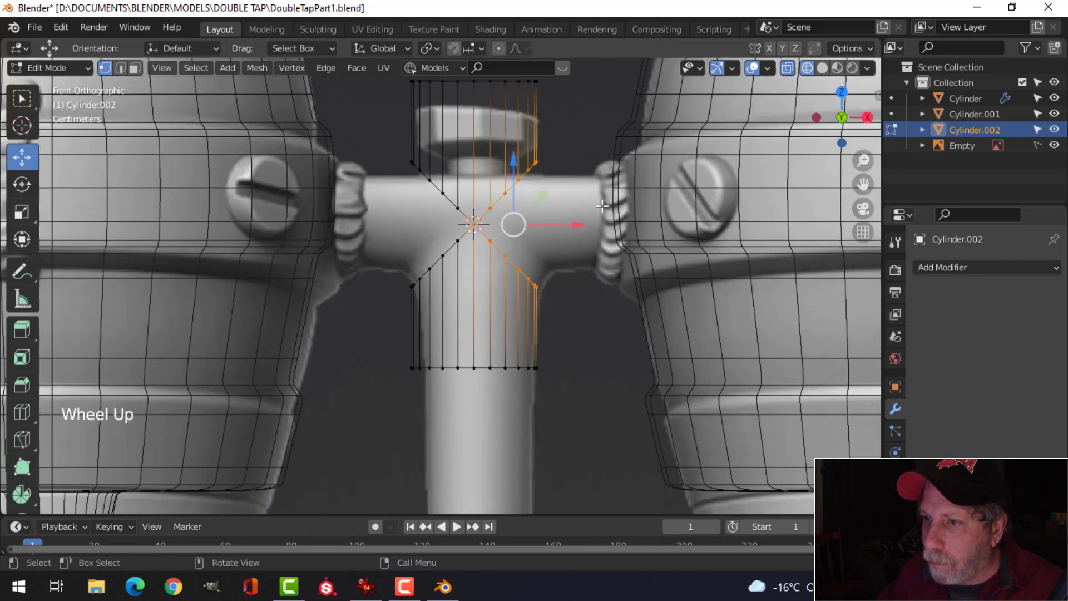
{"action": "scroll", "coordinate": [569, 231], "scroll_direction": "down", "scroll_amount": 2}
{"action": "middle_click_drag", "start_coordinate": [601, 234], "coordinate": [554, 232], "text": "shift"}
{"action": "key", "text": "e"}
{"action": "left_click_drag", "start_coordinate": [542, 222], "coordinate": [604, 214]}
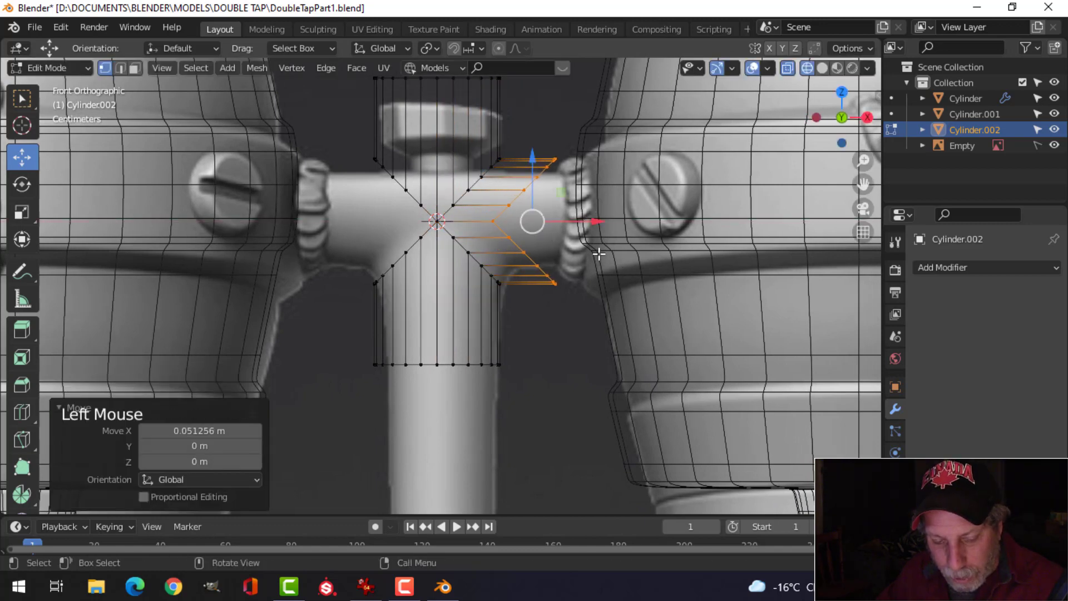
Flatten the extruded vertices at the right arm's end by scaling them to 0 along X
{"action": "key", "text": "s"}
{"action": "key", "text": "x"}
{"action": "key", "text": "0"}
{"action": "key", "text": "Return"}
{"action": "key", "text": "alt+a"}
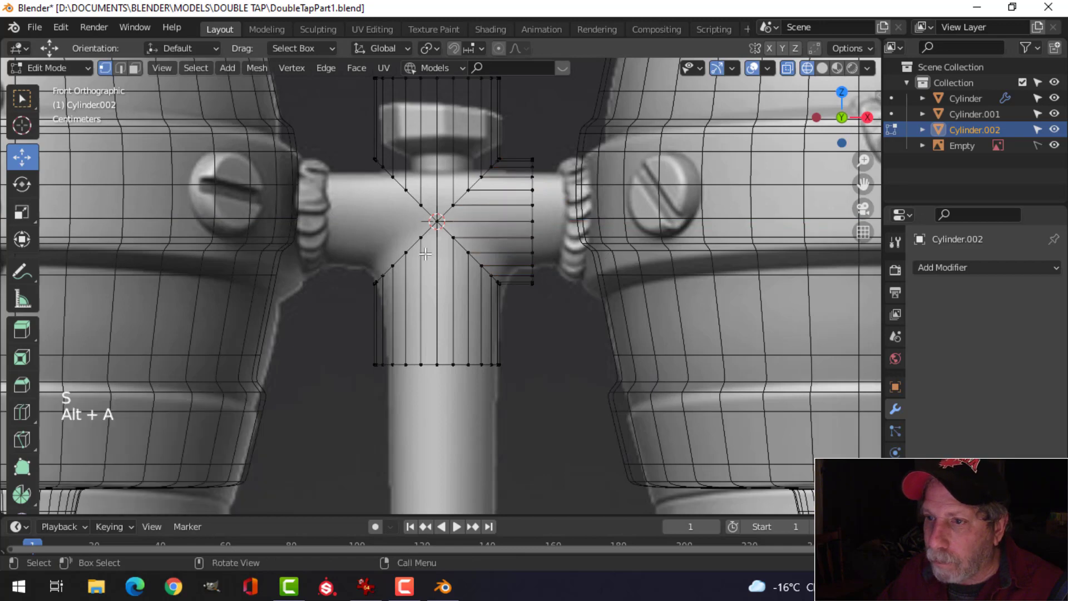
Extrude the angled-edge vertices on the left side of both pipe sections about 0.043 m along negative X toward the left barrel
{"action": "middle_click_drag", "start_coordinate": [425, 253], "coordinate": [499, 262], "text": "shift"}
{"action": "key", "text": "b"}
{"action": "left_click_drag", "start_coordinate": [408, 130], "coordinate": [519, 303]}
{"action": "scroll", "coordinate": [536, 283], "scroll_direction": "up", "scroll_amount": 2}
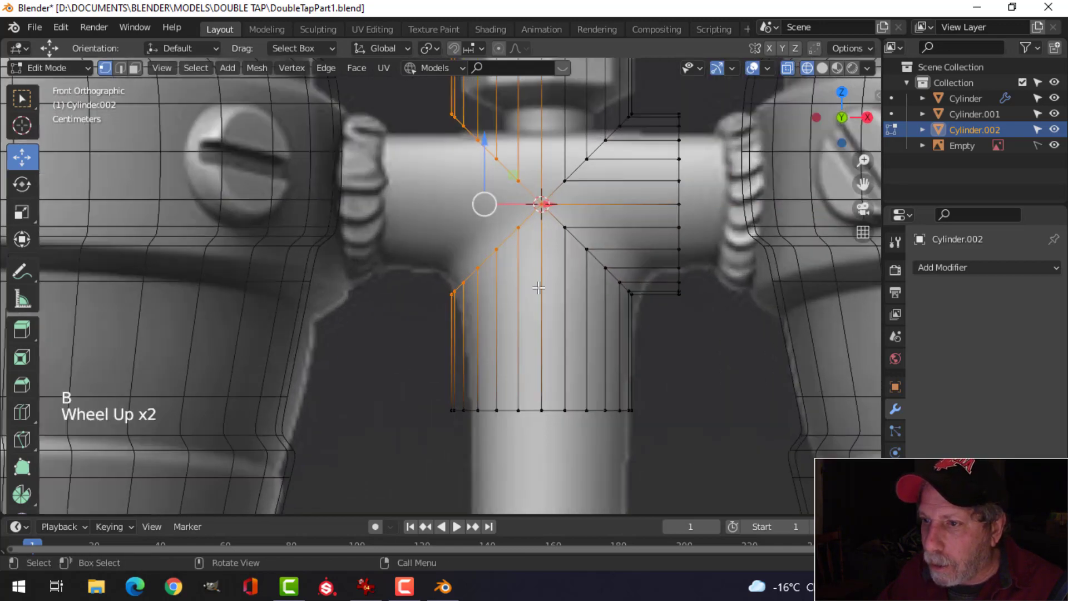
{"action": "scroll", "coordinate": [541, 288], "scroll_direction": "down", "scroll_amount": 2}
{"action": "middle_click_drag", "start_coordinate": [542, 287], "coordinate": [548, 291], "text": "shift"}
{"action": "scroll", "coordinate": [564, 276], "scroll_direction": "up", "scroll_amount": 4}
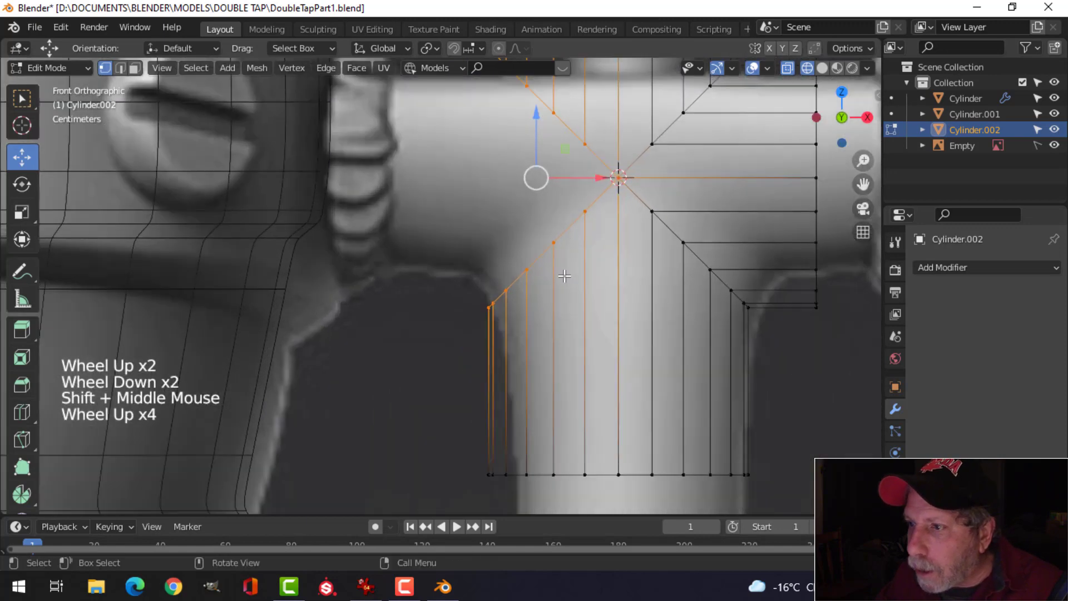
{"action": "scroll", "coordinate": [624, 262], "scroll_direction": "down", "scroll_amount": 4}
{"action": "key", "text": "e"}
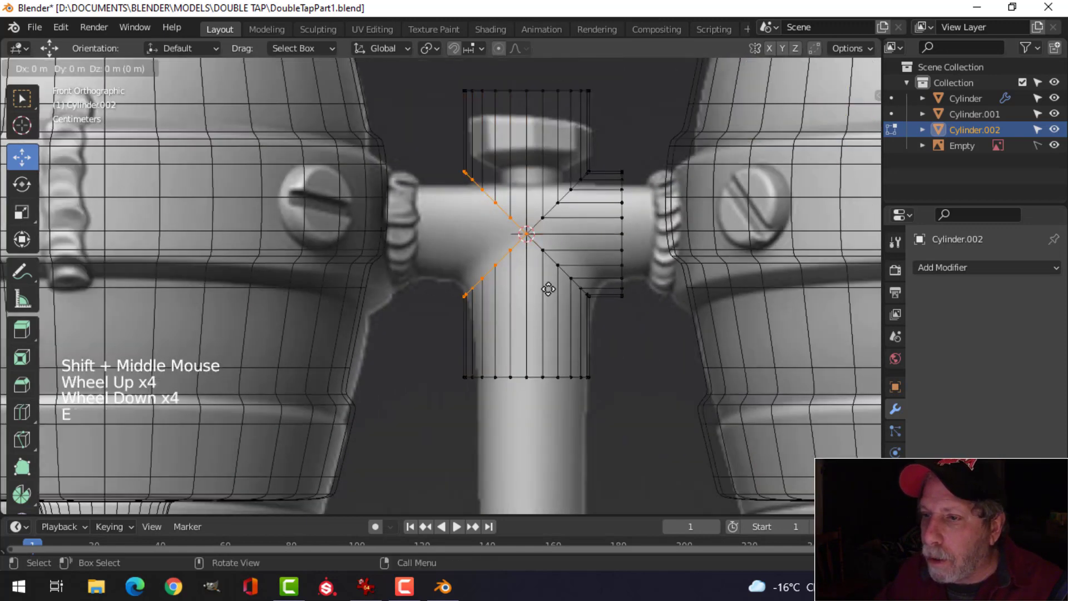
{"action": "right_click", "coordinate": [547, 288]}
{"action": "left_click_drag", "start_coordinate": [546, 234], "coordinate": [498, 241]}
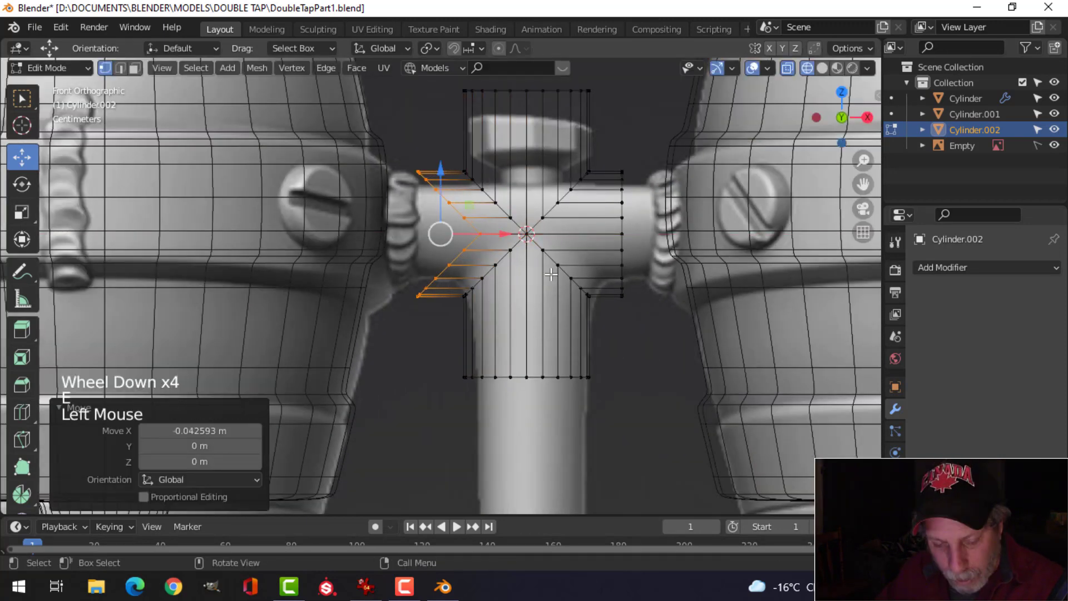
Flatten the extruded vertices at the left arm's end by scaling them to 0 along X
{"action": "key", "text": "s"}
{"action": "key", "text": "x"}
{"action": "key", "text": "0"}
{"action": "key", "text": "Return"}
{"action": "key", "text": "alt+a"}
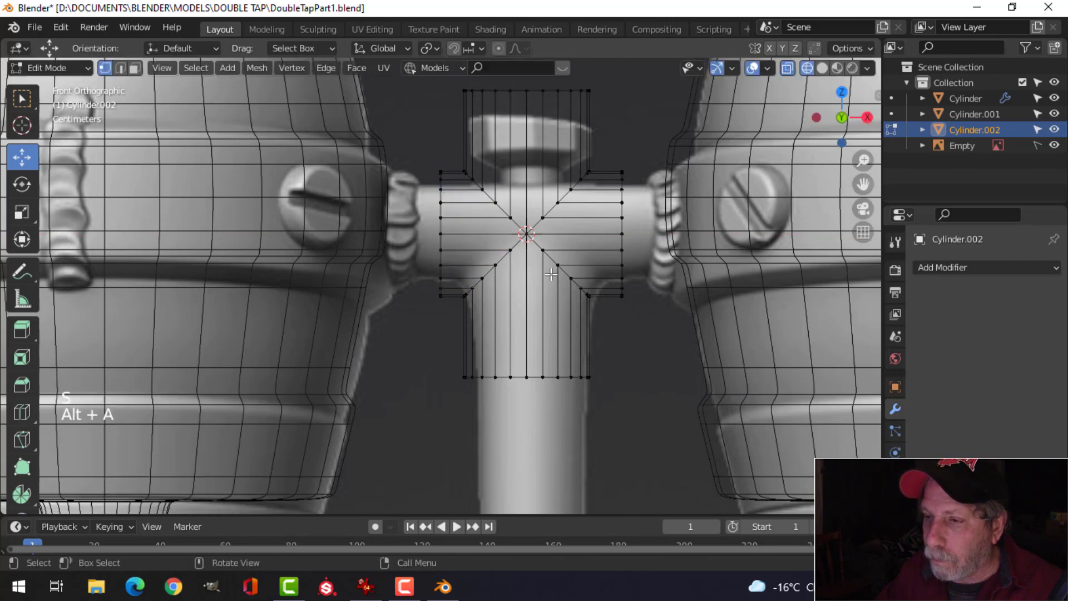
Merge all vertices of the cross-shaped pipe mesh by distance
{"action": "key", "text": "a"}
{"action": "key", "text": "m"}
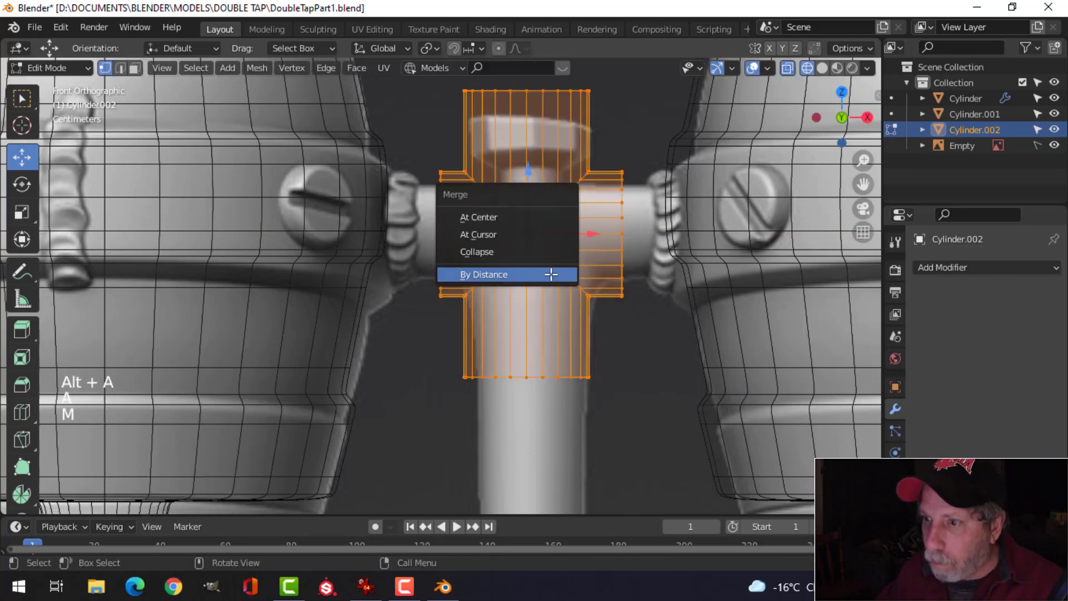
{"action": "left_click", "coordinate": [551, 273]}
{"action": "key", "text": "alt+a"}
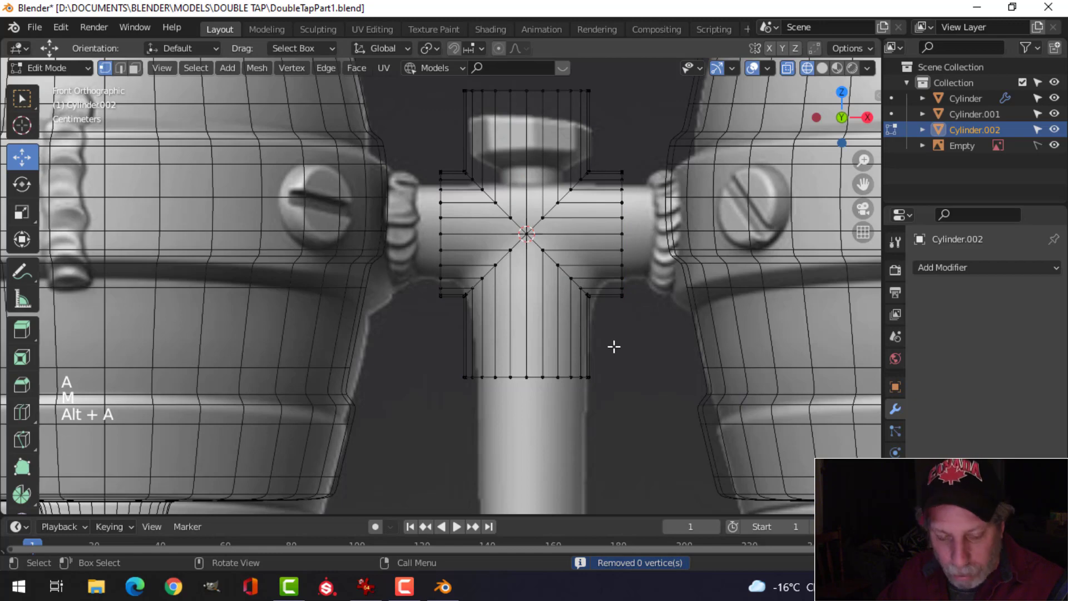
Show the pipe junction in solid shading, add a level 2 Subdivision Surface modifier and shade it smooth
{"action": "key", "text": "z"}
{"action": "left_click", "coordinate": [690, 345]}
{"action": "key", "text": "Tab"}
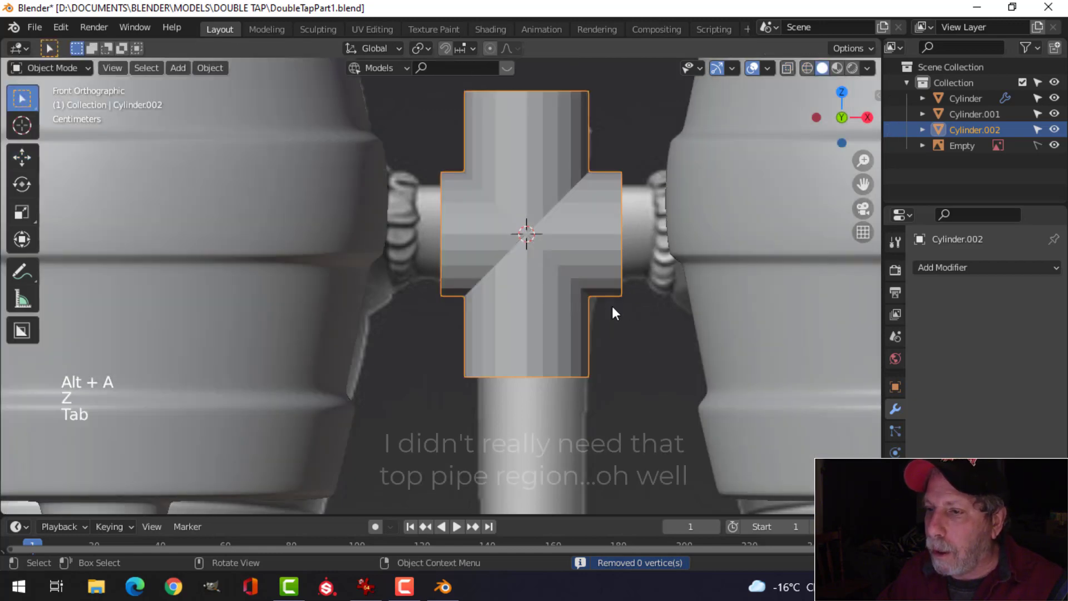
{"action": "key", "text": "ctrl+2"}
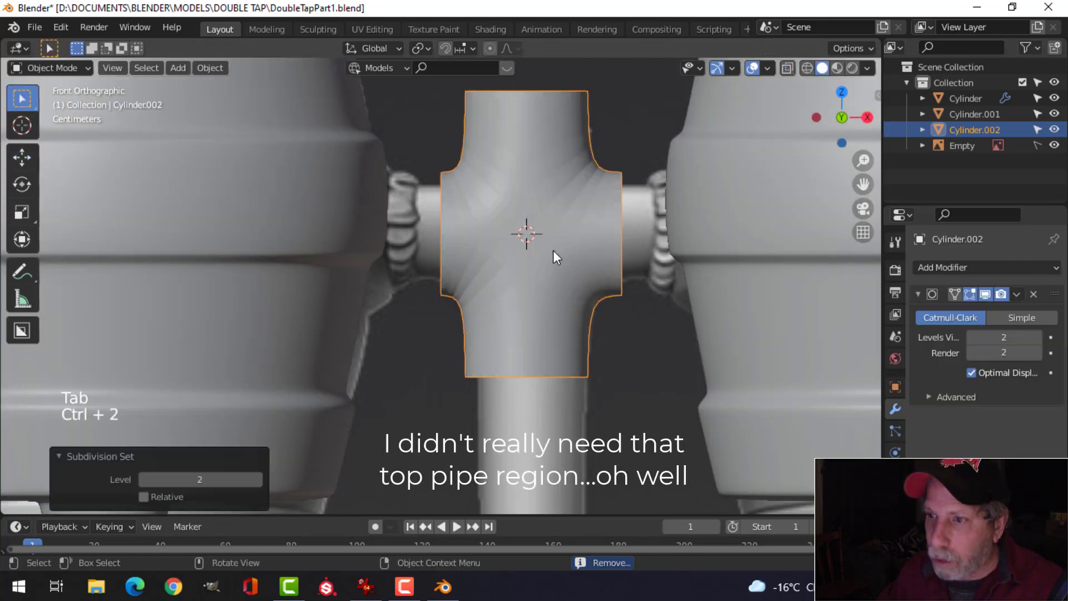
{"action": "right_click", "coordinate": [529, 183]}
{"action": "left_click", "coordinate": [529, 184]}
Add a loop cut to the upper and the lower arm of the pipe, each slid close to the diagonal junction edges
{"action": "key", "text": "Tab"}
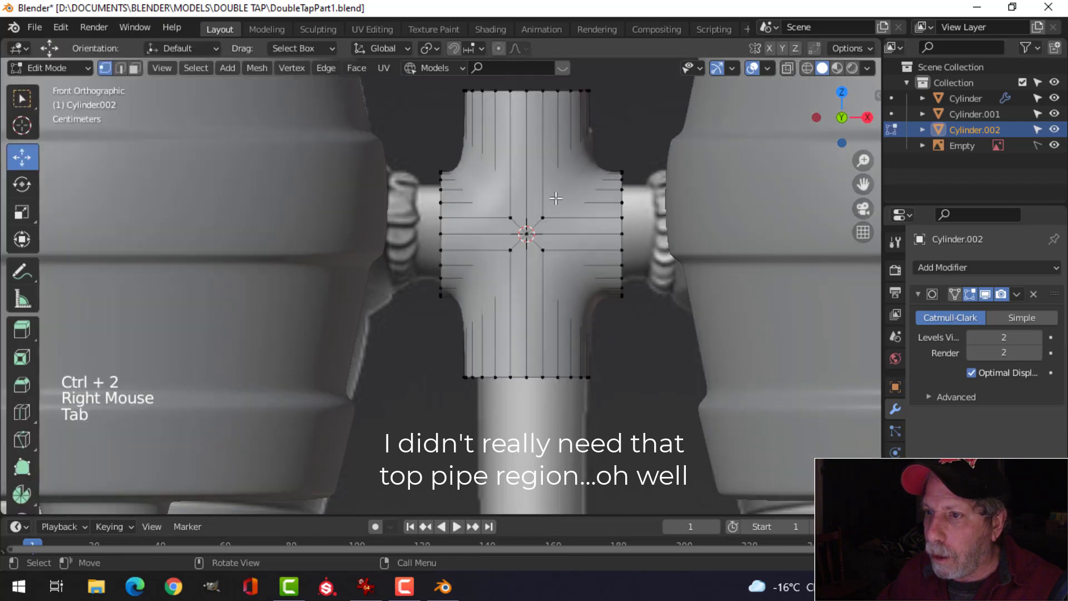
{"action": "key", "text": "ctrl+r"}
{"action": "left_click", "coordinate": [592, 129]}
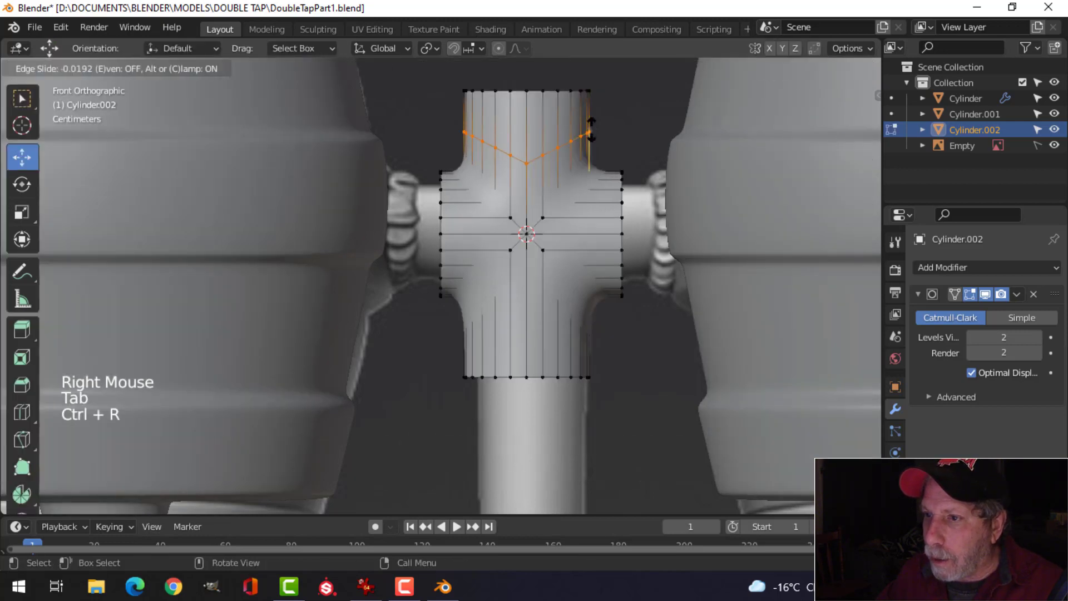
{"action": "left_click", "coordinate": [598, 159]}
{"action": "key", "text": "ctrl+r"}
{"action": "left_click", "coordinate": [581, 328]}
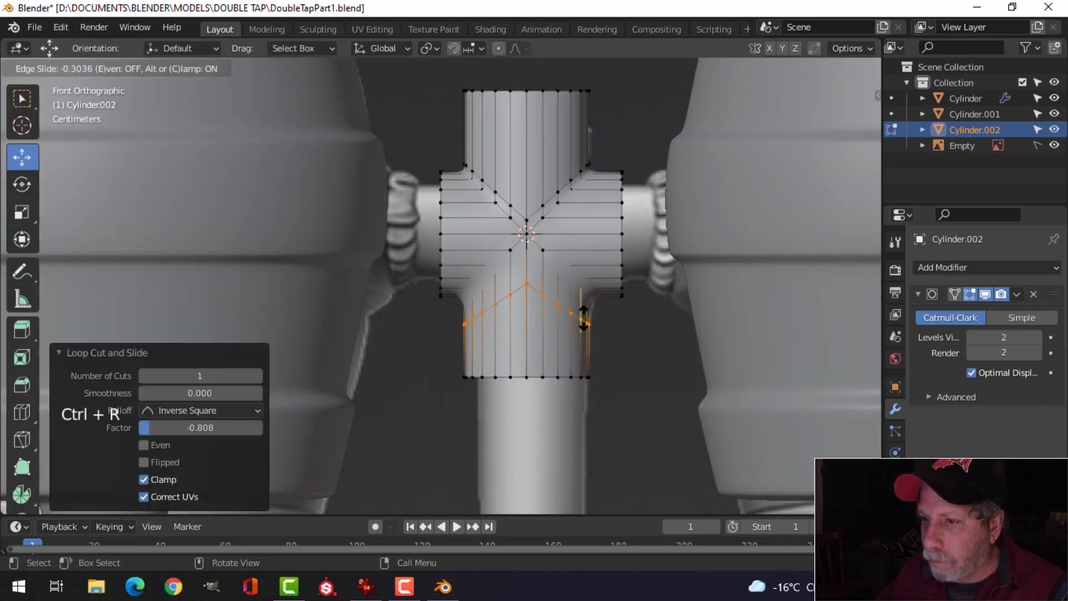
{"action": "left_click", "coordinate": [584, 298]}
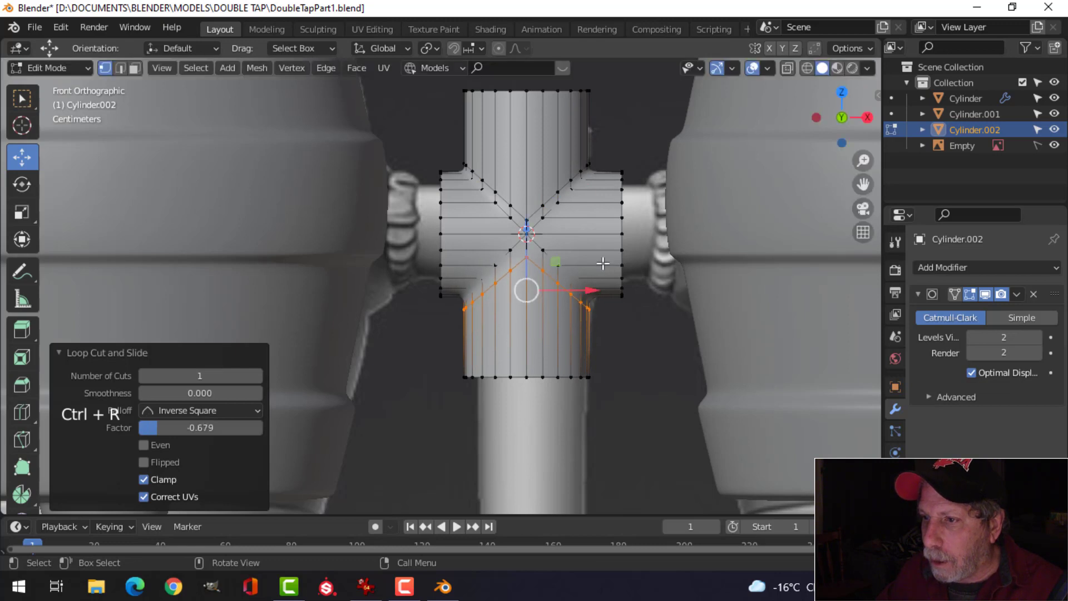
Add a loop cut to the right and the left arm of the pipe, each slid close to the diagonal junction edges
{"action": "key", "text": "ctrl+r"}
{"action": "left_click", "coordinate": [598, 213]}
{"action": "left_click", "coordinate": [578, 221]}
{"action": "key", "text": "ctrl+r"}
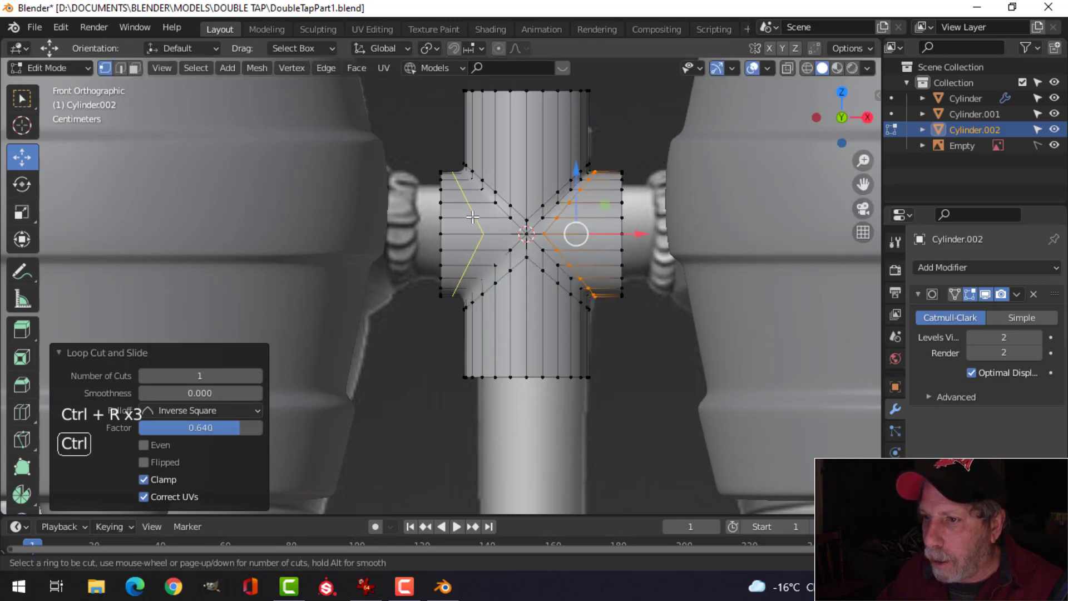
{"action": "left_click", "coordinate": [474, 220]}
{"action": "left_click", "coordinate": [493, 225]}
{"action": "key", "text": "Tab"}
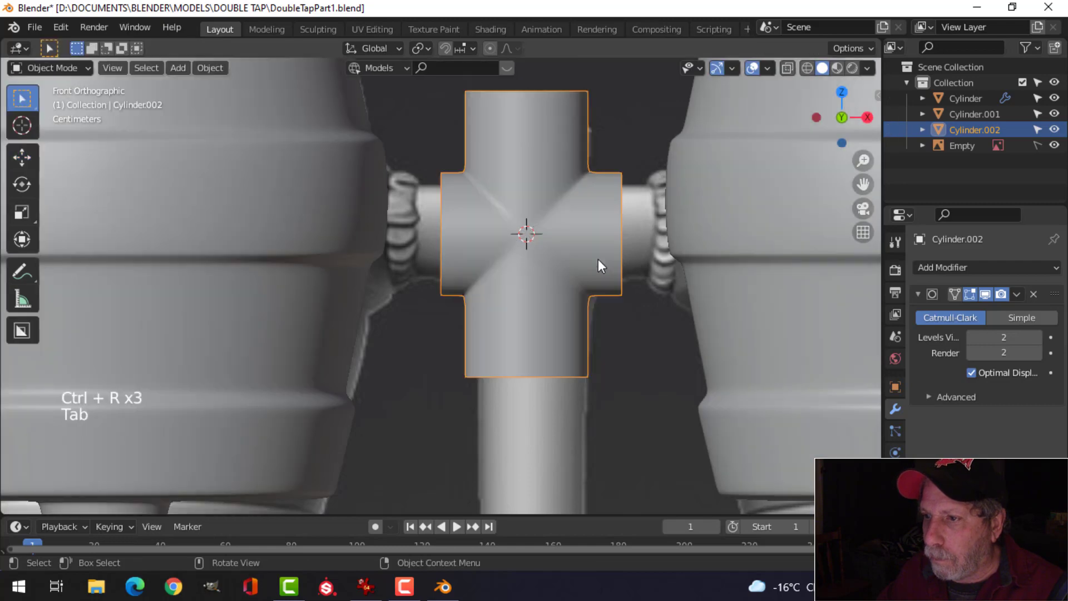
Scale the whole pipe junction mesh down slightly to fit the reference pipe's thickness
{"action": "scroll", "coordinate": [599, 259], "scroll_direction": "down", "scroll_amount": 2}
{"action": "key", "text": "alt+a"}
{"action": "left_click", "coordinate": [547, 270]}
{"action": "key", "text": "Tab"}
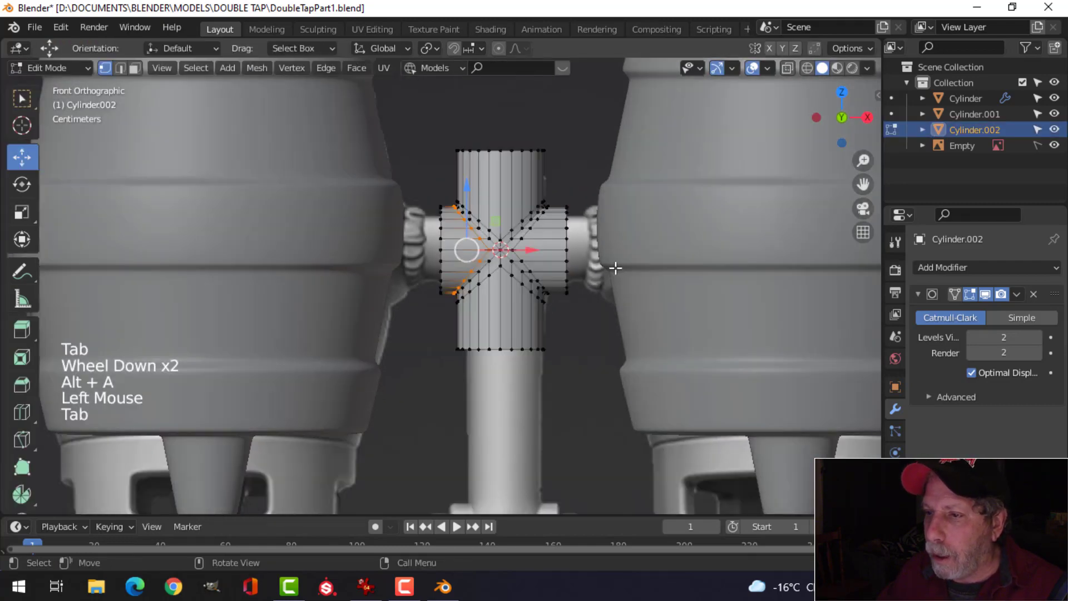
{"action": "scroll", "coordinate": [615, 267], "scroll_direction": "up", "scroll_amount": 3}
{"action": "key", "text": "alt+a"}
{"action": "middle_click_drag", "start_coordinate": [671, 262], "coordinate": [612, 257], "text": "shift"}
{"action": "key", "text": "2"}
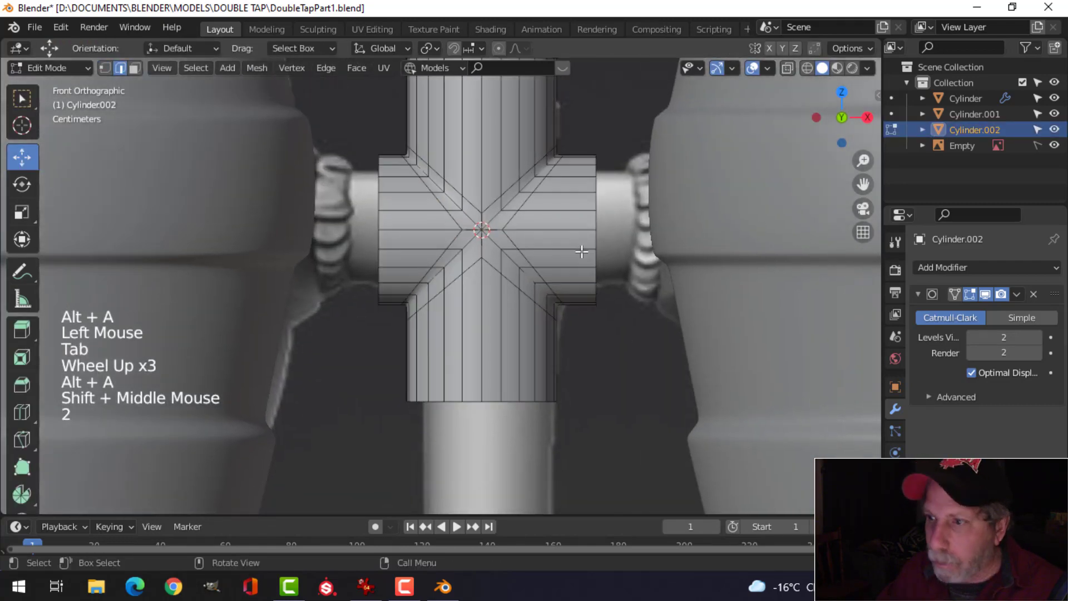
{"action": "left_click", "coordinate": [593, 224], "text": "alt+shift"}
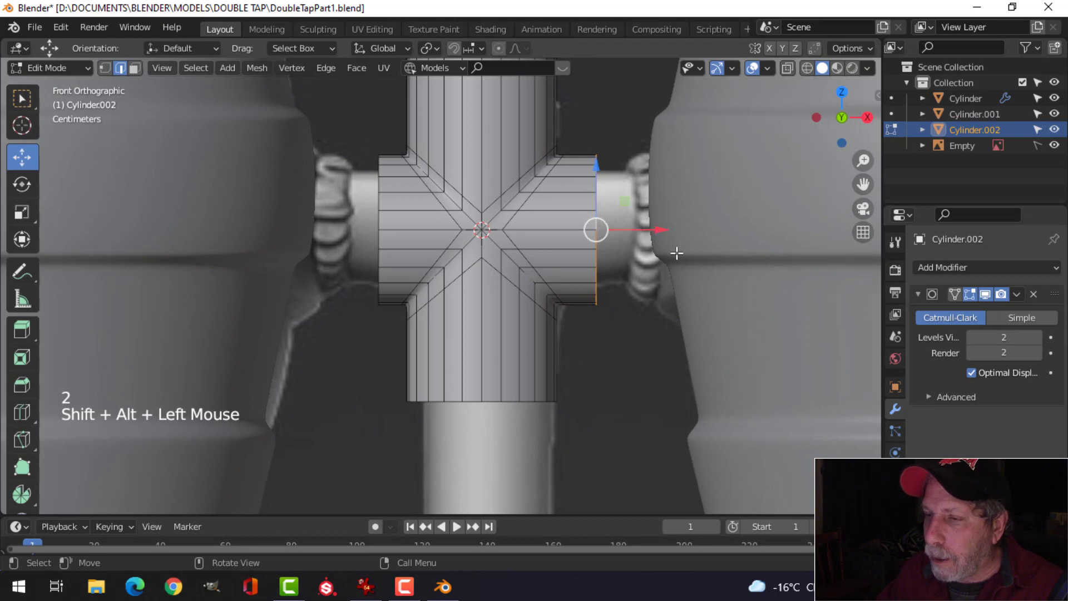
{"action": "key", "text": "a"}
{"action": "key", "text": "s"}
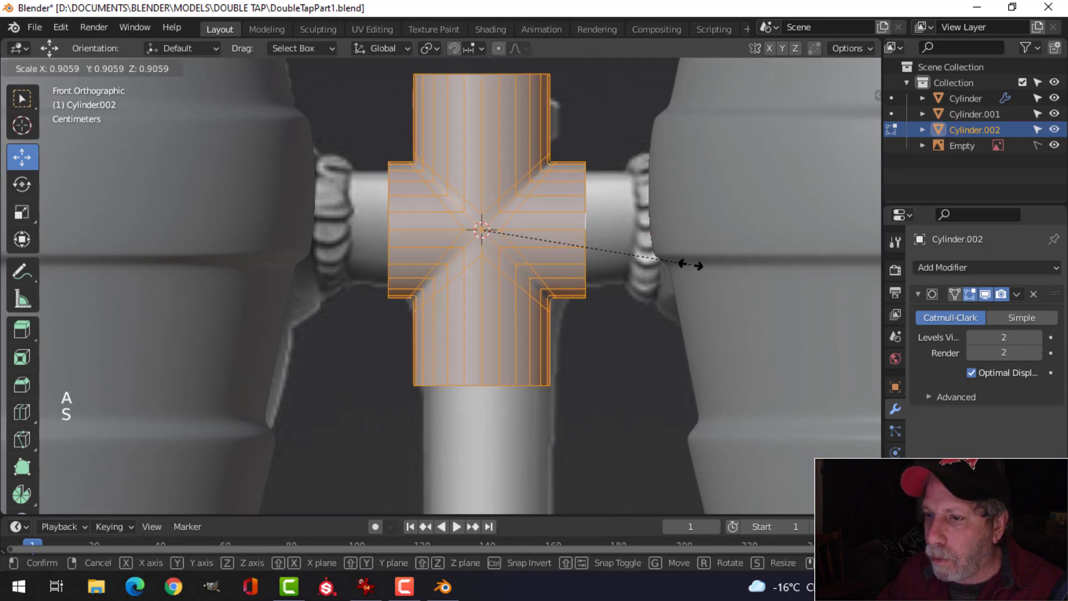
{"action": "left_click", "coordinate": [691, 262]}
{"action": "key", "text": "alt+a"}
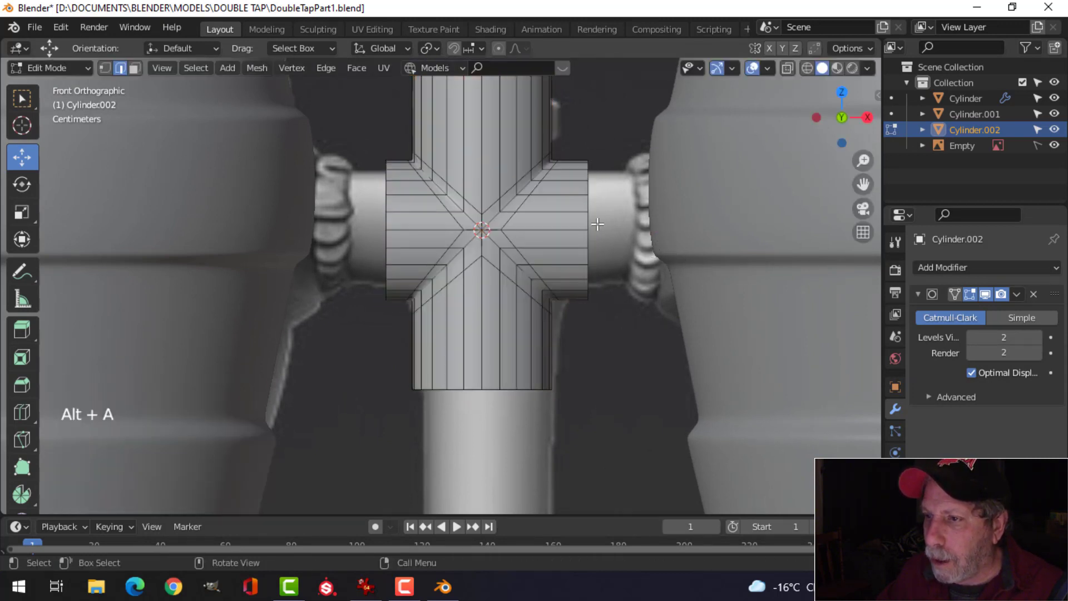
Move the edge loop at the right arm's open end along X until it reaches into the right barrel
{"action": "left_click", "coordinate": [596, 224], "text": "alt+shift"}
{"action": "left_click_drag", "start_coordinate": [636, 227], "coordinate": [673, 224]}
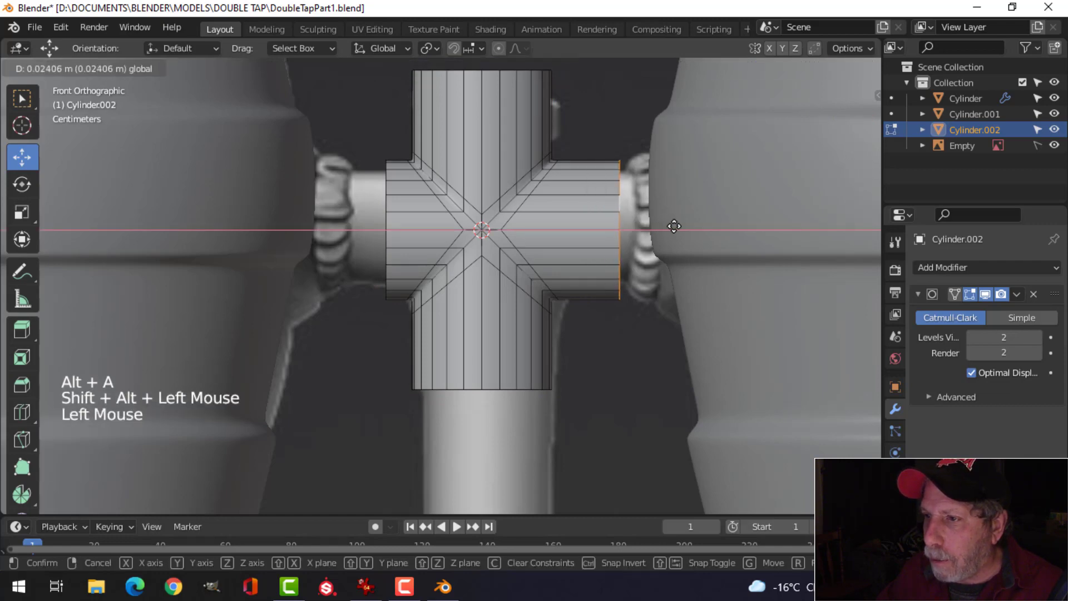
{"action": "scroll", "coordinate": [659, 219], "scroll_direction": "down", "scroll_amount": 3}
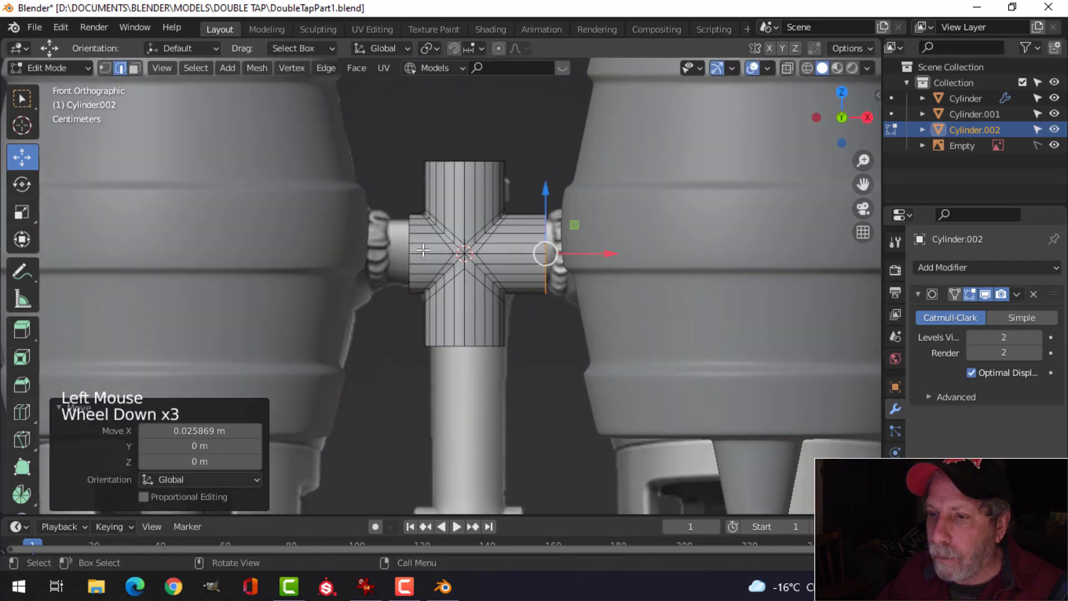
{"action": "scroll", "coordinate": [571, 264], "scroll_direction": "down", "scroll_amount": 1}
{"action": "left_click_drag", "start_coordinate": [591, 259], "coordinate": [615, 258]}
Scale the whole pipe junction mesh uniformly to about 0.866 and return to Object Mode
{"action": "key", "text": "a"}
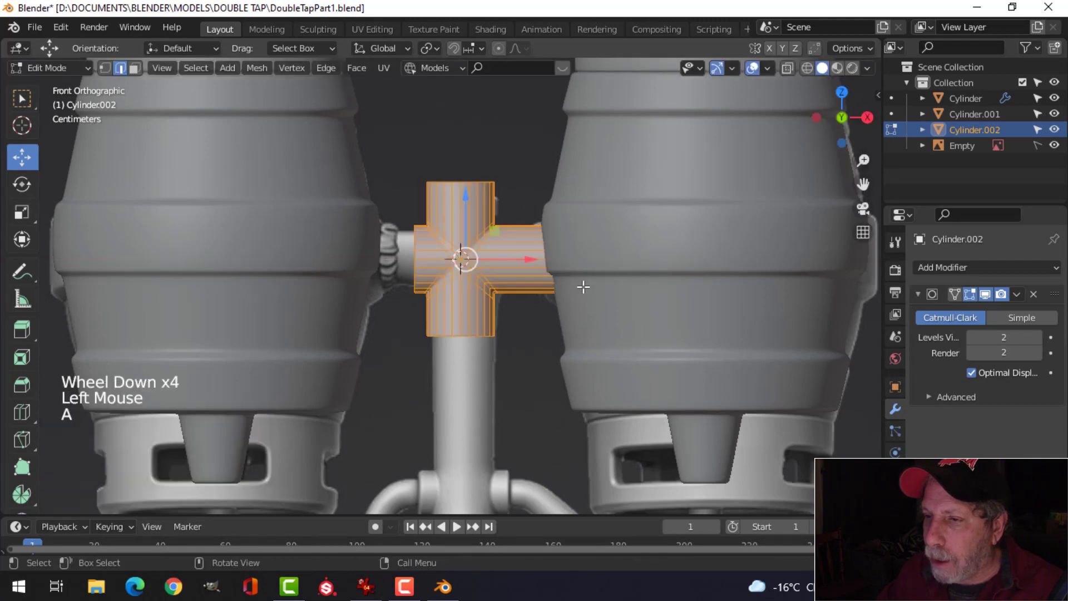
{"action": "middle_click_drag", "start_coordinate": [582, 286], "coordinate": [575, 262], "text": "shift"}
{"action": "scroll", "coordinate": [574, 262], "scroll_direction": "down", "scroll_amount": 1}
{"action": "scroll", "coordinate": [523, 270], "scroll_direction": "up", "scroll_amount": 1}
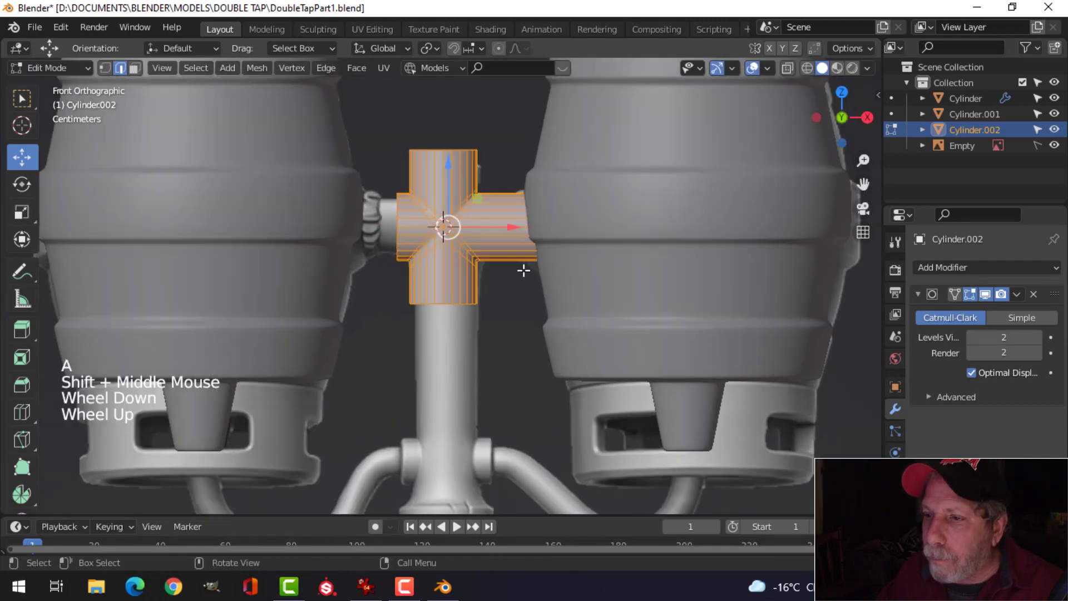
{"action": "key", "text": "s"}
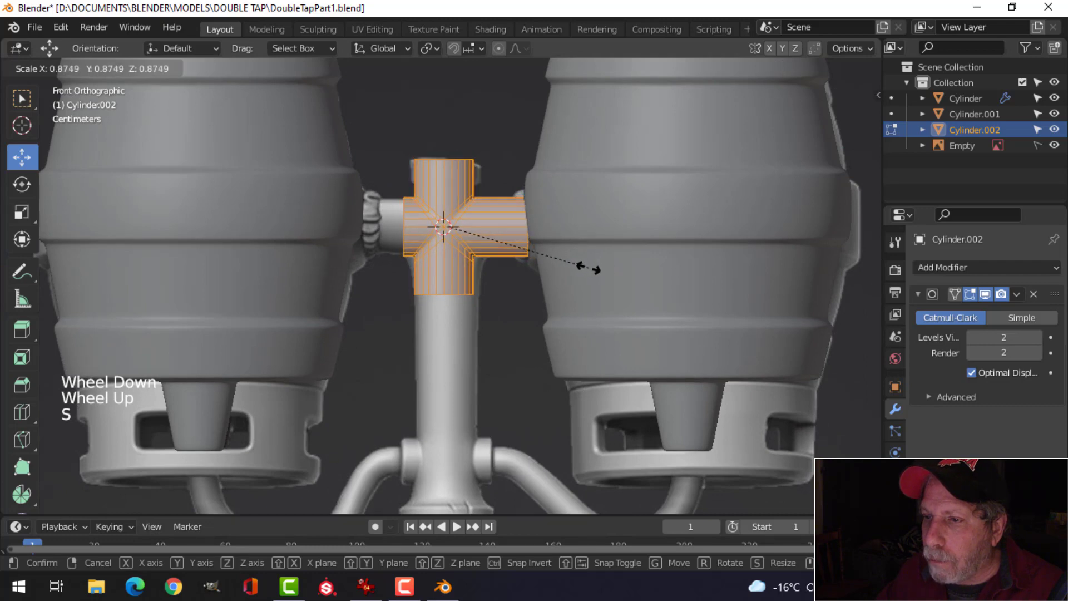
{"action": "left_click", "coordinate": [586, 270]}
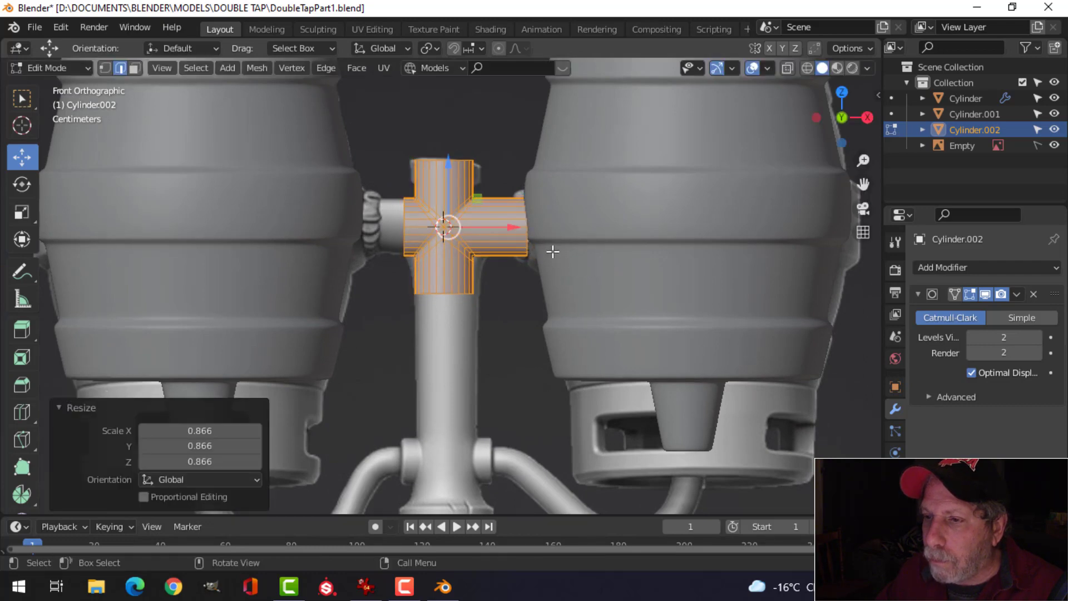
{"action": "scroll", "coordinate": [536, 268], "scroll_direction": "up", "scroll_amount": 2}
{"action": "key", "text": "Tab"}
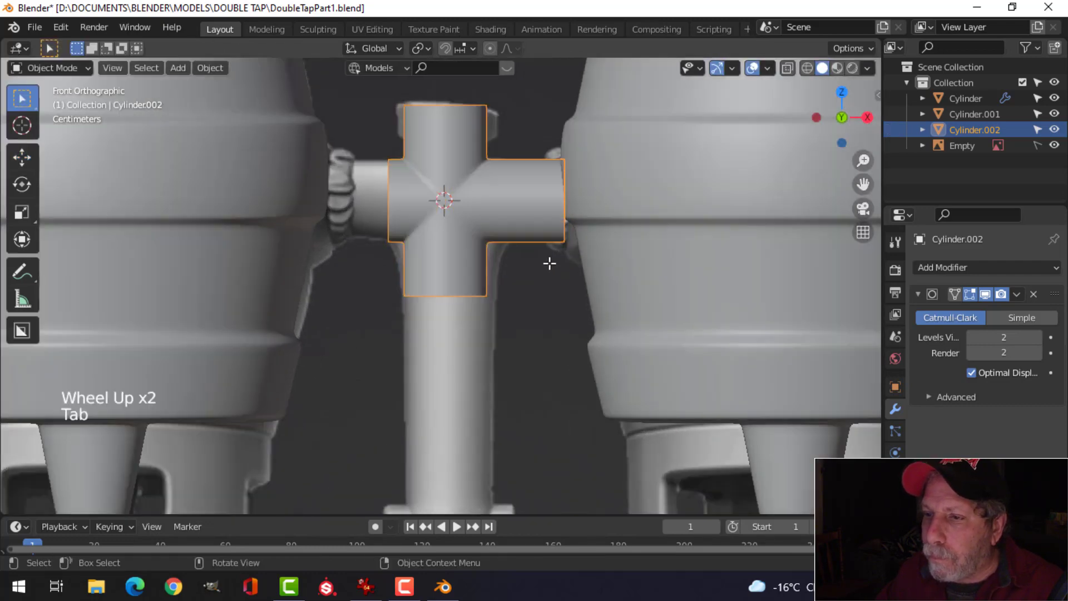
Select the barrel body and its rim together and move both meshes down about 0.034 m along Z in Edit Mode
{"action": "left_click", "coordinate": [614, 206]}
{"action": "scroll", "coordinate": [377, 258], "scroll_direction": "down", "scroll_amount": 3}
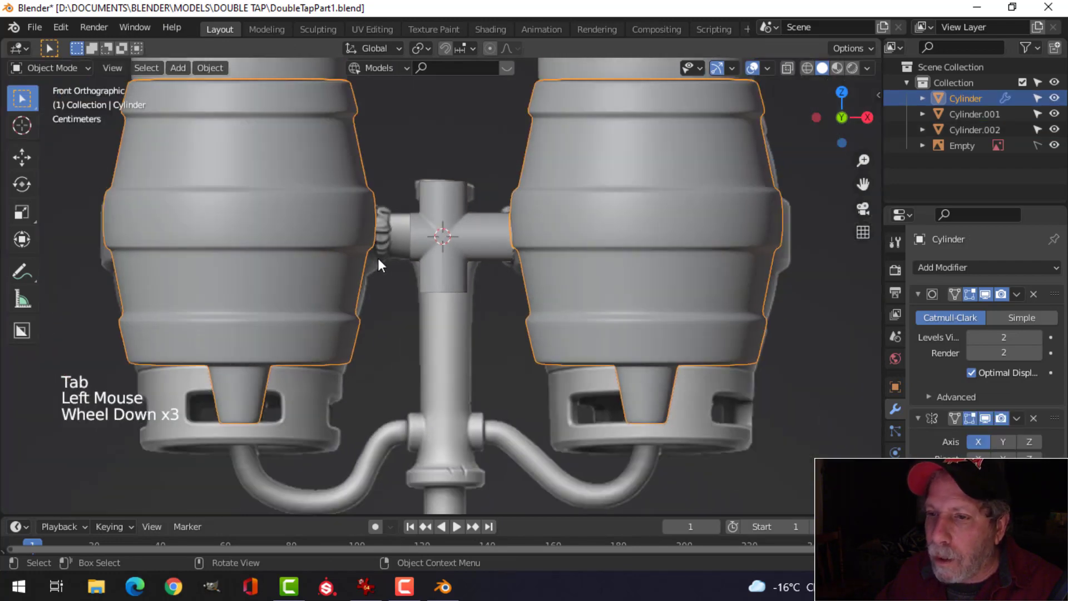
{"action": "scroll", "coordinate": [379, 267], "scroll_direction": "down", "scroll_amount": 2}
{"action": "left_click", "coordinate": [329, 113], "text": "shift"}
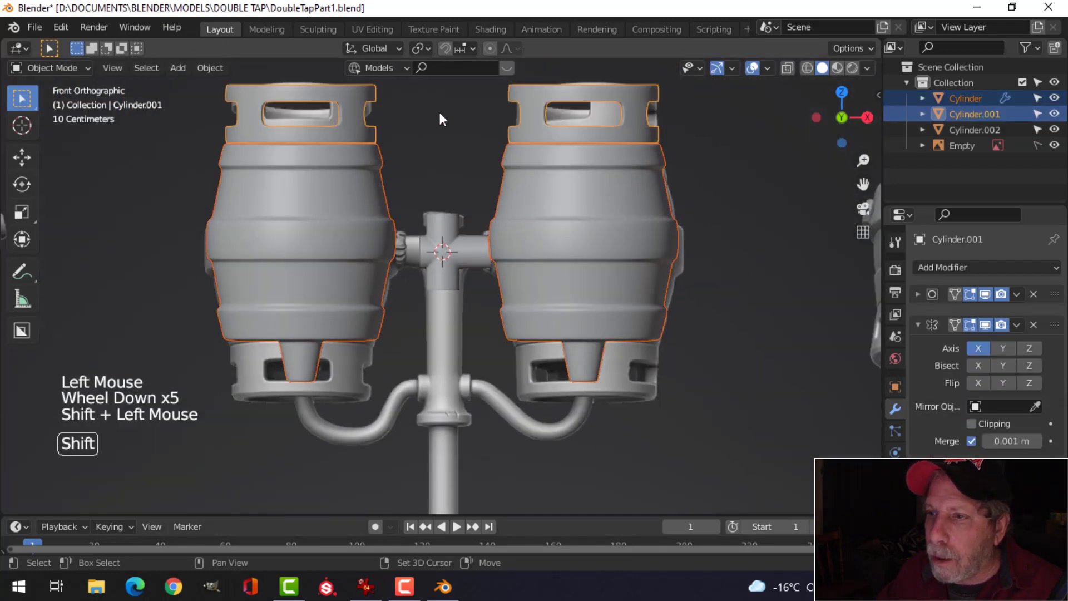
{"action": "scroll", "coordinate": [467, 217], "scroll_direction": "down", "scroll_amount": 1}
{"action": "scroll", "coordinate": [530, 251], "scroll_direction": "up", "scroll_amount": 3}
{"action": "key", "text": "Tab"}
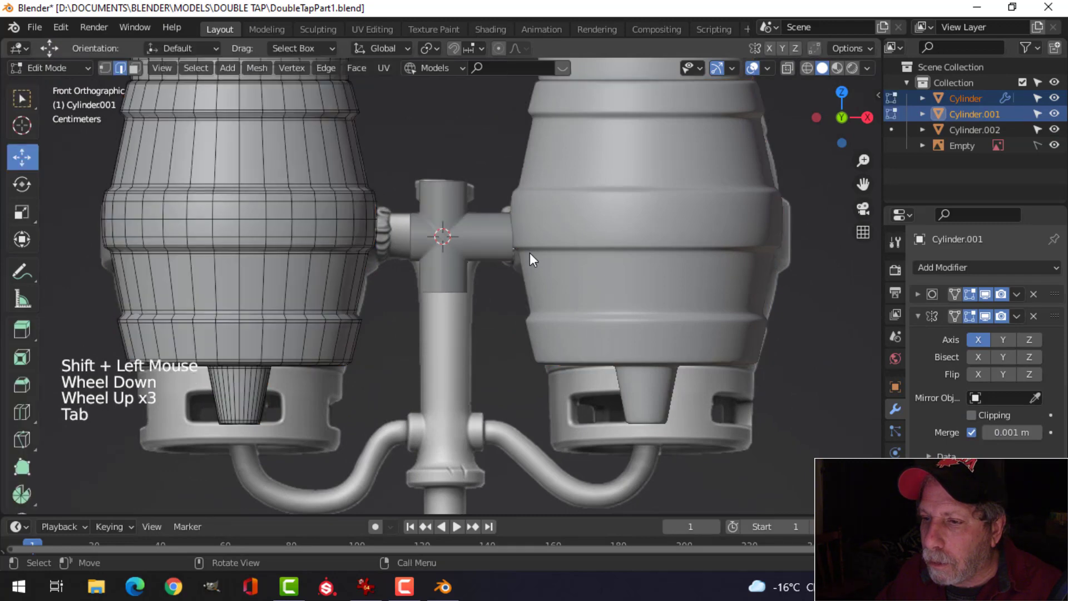
{"action": "key", "text": "a"}
{"action": "scroll", "coordinate": [527, 248], "scroll_direction": "up", "scroll_amount": 3}
{"action": "scroll", "coordinate": [398, 241], "scroll_direction": "down", "scroll_amount": 3}
{"action": "middle_click_drag", "start_coordinate": [379, 246], "coordinate": [446, 236], "text": "shift"}
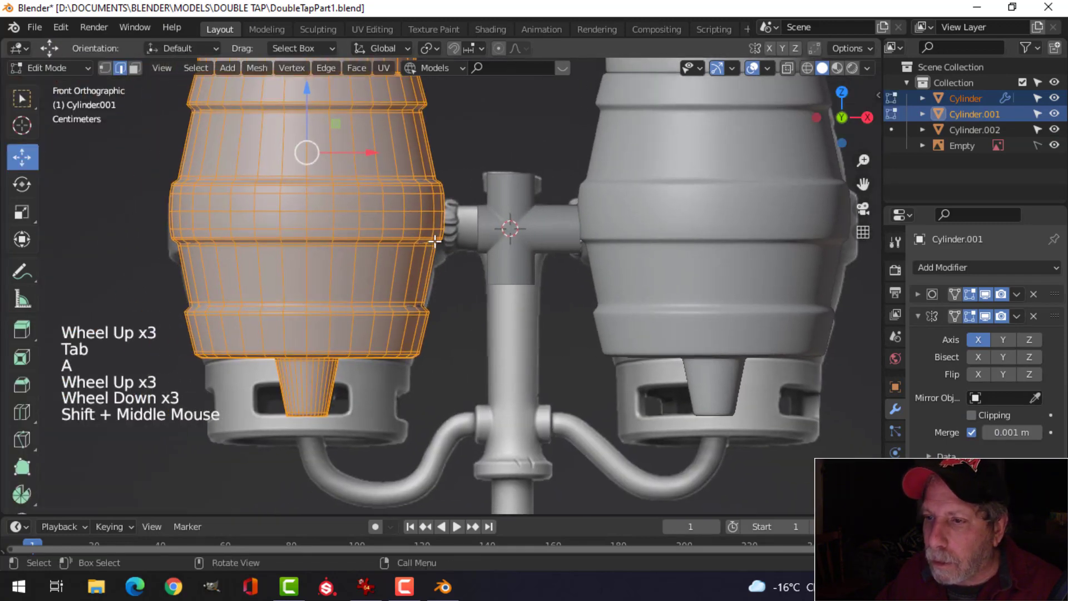
{"action": "scroll", "coordinate": [558, 233], "scroll_direction": "up", "scroll_amount": 2}
{"action": "middle_click_drag", "start_coordinate": [603, 252], "coordinate": [525, 255], "text": "shift"}
{"action": "scroll", "coordinate": [539, 255], "scroll_direction": "up", "scroll_amount": 2}
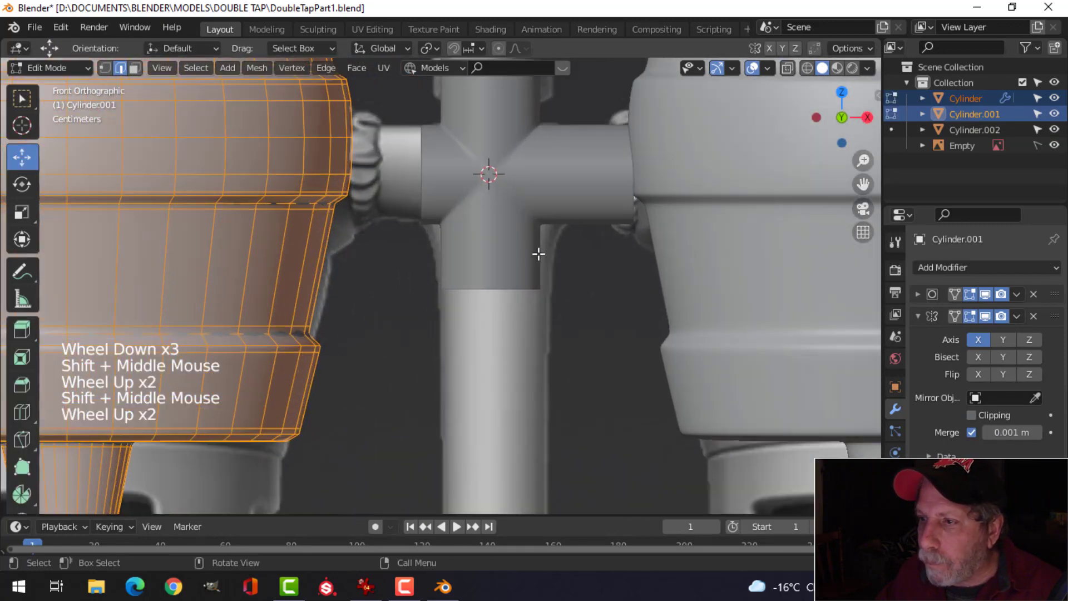
{"action": "key", "text": "g"}
{"action": "key", "text": "z"}
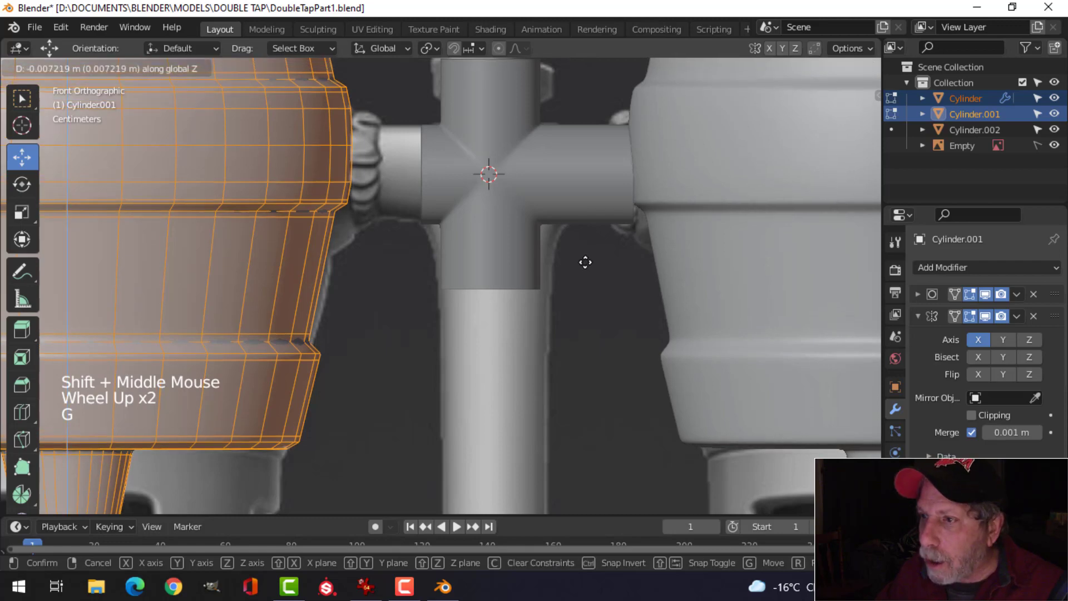
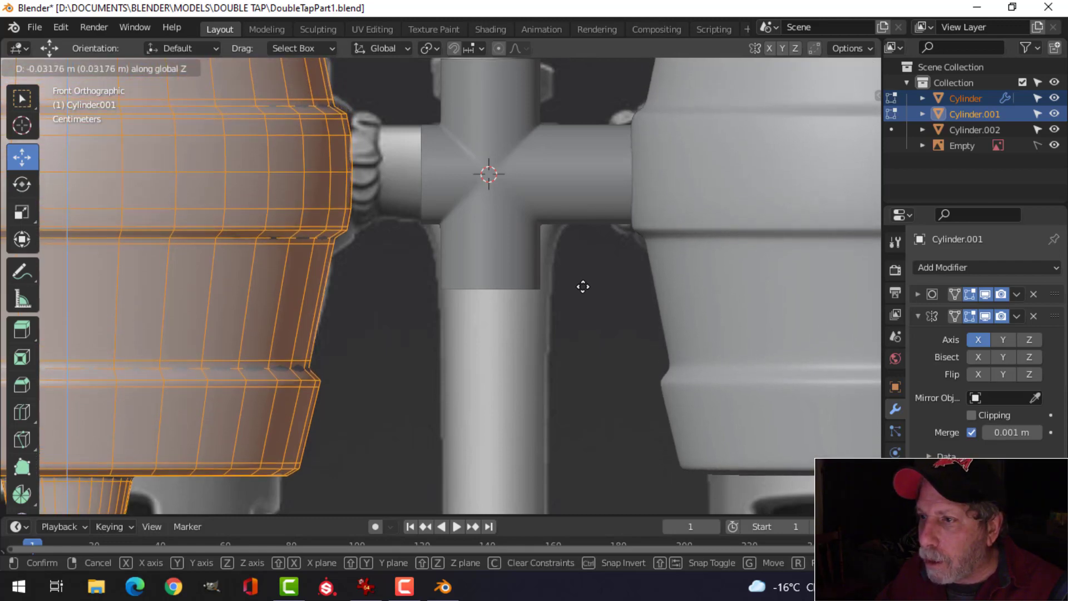
{"action": "left_click", "coordinate": [583, 289]}
{"action": "scroll", "coordinate": [595, 264], "scroll_direction": "down", "scroll_amount": 8}
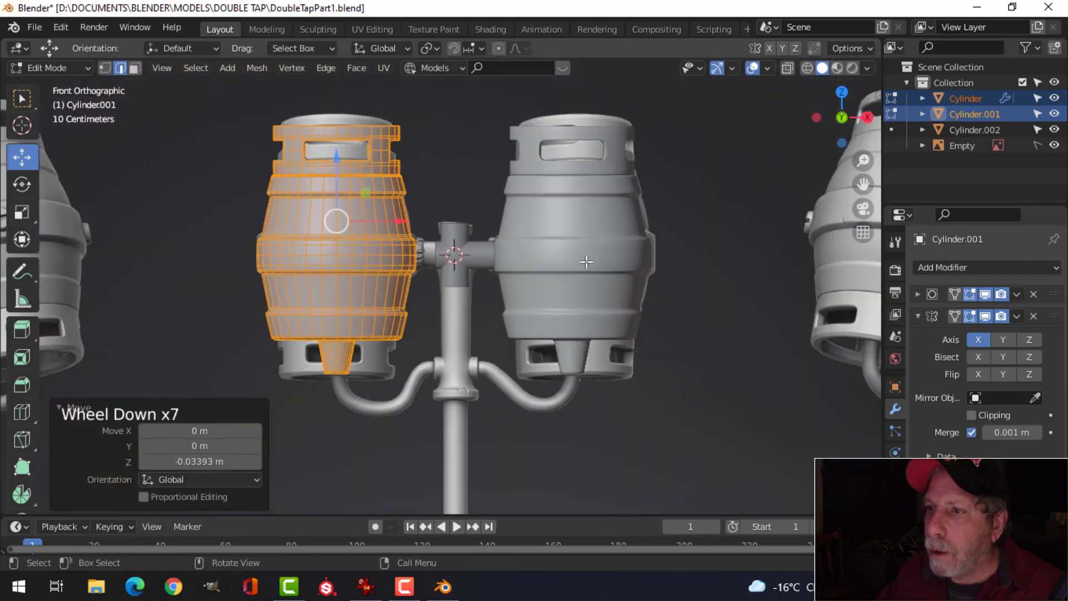
Examine how the pipe joins the barrels in the front and angled views of the reference image
{"action": "scroll", "coordinate": [559, 258], "scroll_direction": "up", "scroll_amount": 4}
{"action": "scroll", "coordinate": [558, 257], "scroll_direction": "up", "scroll_amount": 3}
{"action": "scroll", "coordinate": [556, 256], "scroll_direction": "down", "scroll_amount": 1}
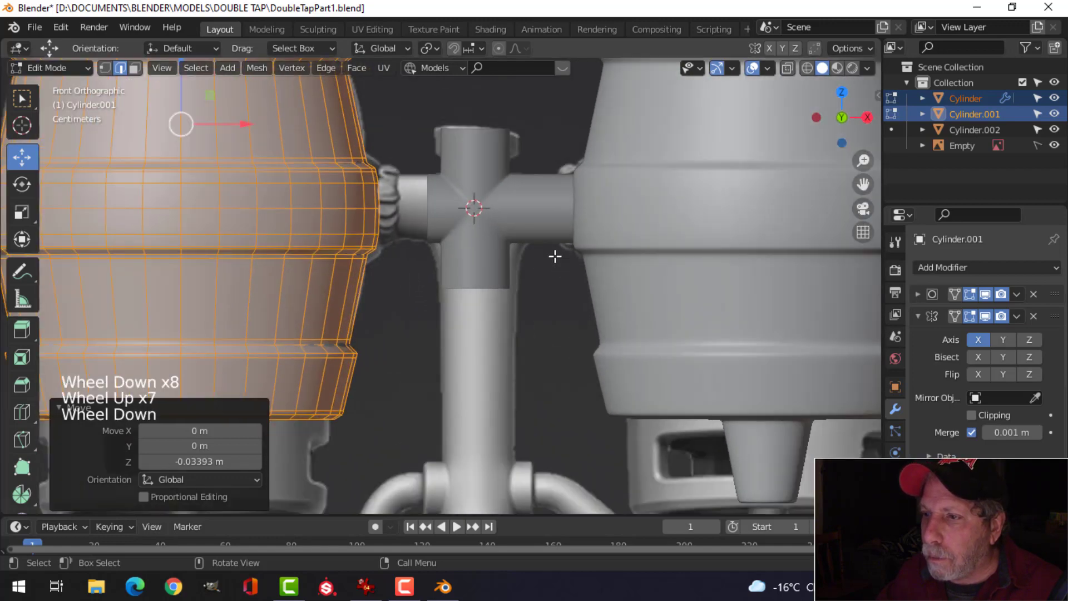
{"action": "scroll", "coordinate": [554, 256], "scroll_direction": "up", "scroll_amount": 1}
{"action": "scroll", "coordinate": [562, 259], "scroll_direction": "down", "scroll_amount": 5}
{"action": "scroll", "coordinate": [562, 259], "scroll_direction": "down", "scroll_amount": 2}
{"action": "scroll", "coordinate": [603, 270], "scroll_direction": "down", "scroll_amount": 2}
{"action": "scroll", "coordinate": [603, 269], "scroll_direction": "up", "scroll_amount": 1, "text": "shift"}
{"action": "middle_click_drag", "start_coordinate": [603, 270], "coordinate": [648, 297], "text": "shift"}
{"action": "scroll", "coordinate": [648, 297], "scroll_direction": "up", "scroll_amount": 4}
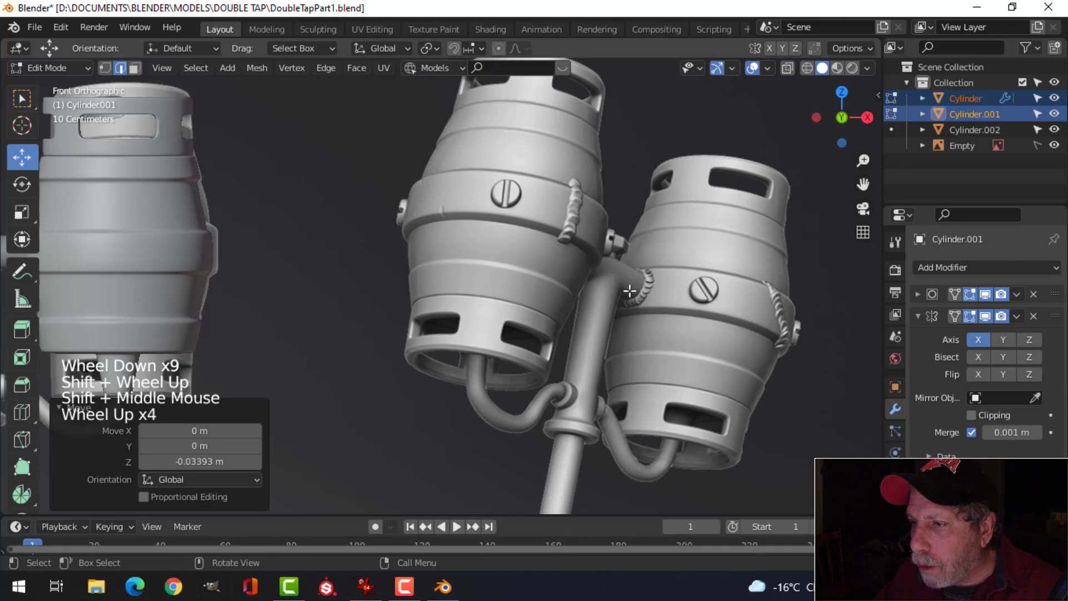
{"action": "scroll", "coordinate": [640, 287], "scroll_direction": "up", "scroll_amount": 2}
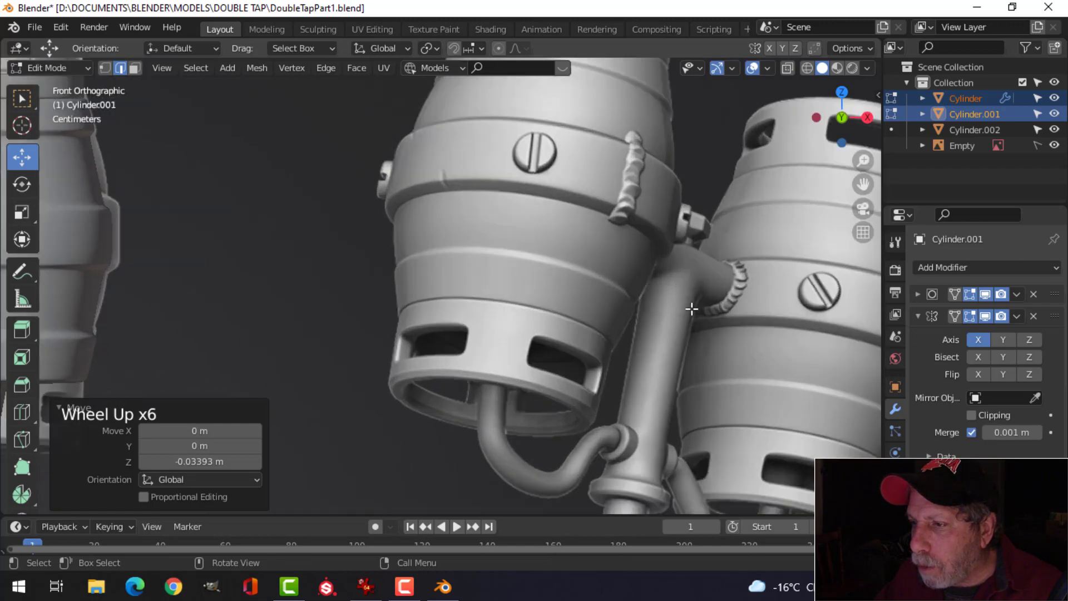
{"action": "scroll", "coordinate": [744, 282], "scroll_direction": "down", "scroll_amount": 4}
{"action": "scroll", "coordinate": [744, 282], "scroll_direction": "down", "scroll_amount": 1}
{"action": "middle_click_drag", "start_coordinate": [744, 282], "coordinate": [516, 205], "text": "shift"}
{"action": "scroll", "coordinate": [387, 201], "scroll_direction": "up", "scroll_amount": 4}
{"action": "scroll", "coordinate": [388, 201], "scroll_direction": "up", "scroll_amount": 3}
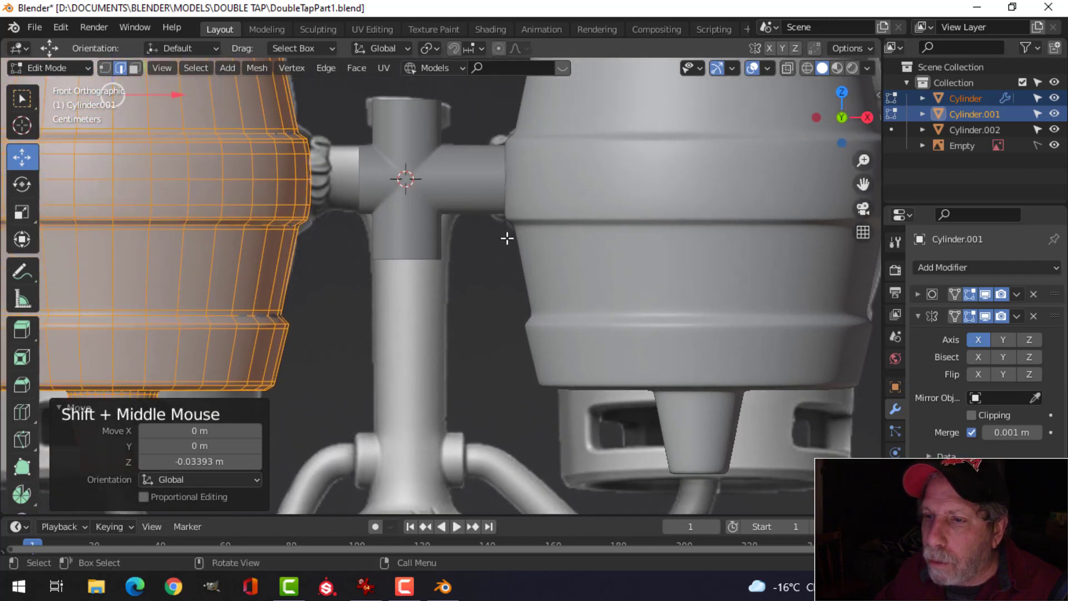
Scale the barrel meshes uniformly to 1.019, shift them slightly outward along X, and return to Object Mode
{"action": "key", "text": "s"}
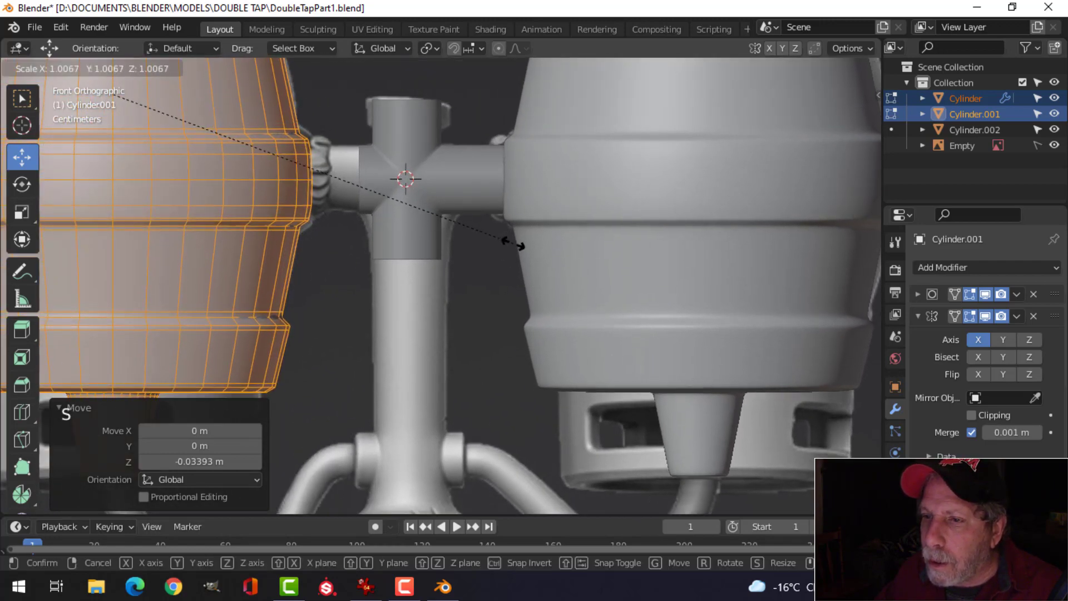
{"action": "left_click", "coordinate": [518, 245]}
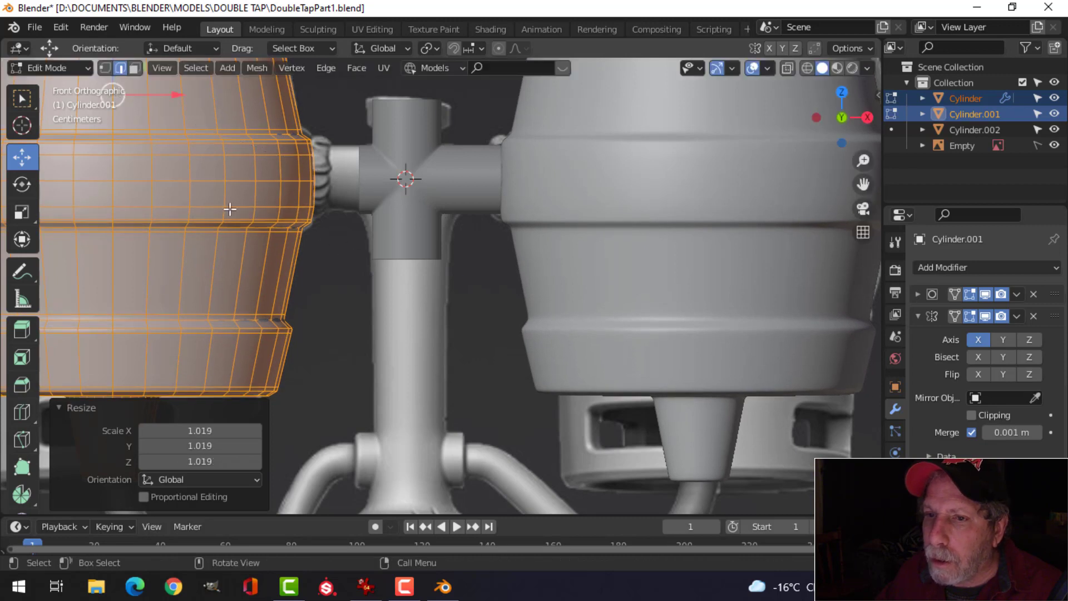
{"action": "left_click_drag", "start_coordinate": [167, 97], "coordinate": [157, 94]}
{"action": "key", "text": "Tab"}
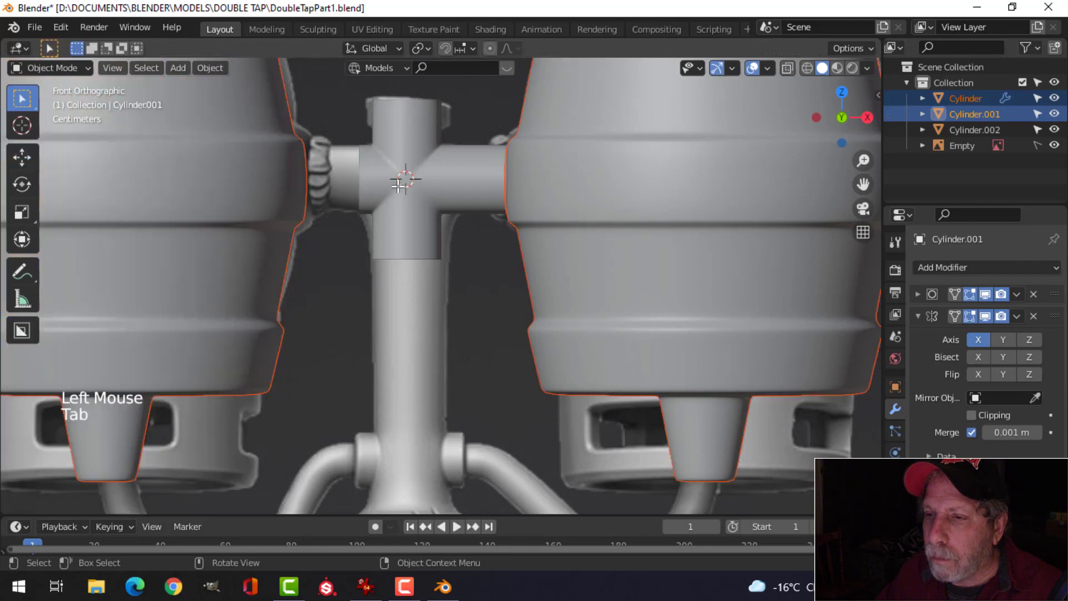
Scale the whole pipe junction mesh uniformly to 0.930
{"action": "left_click", "coordinate": [454, 200]}
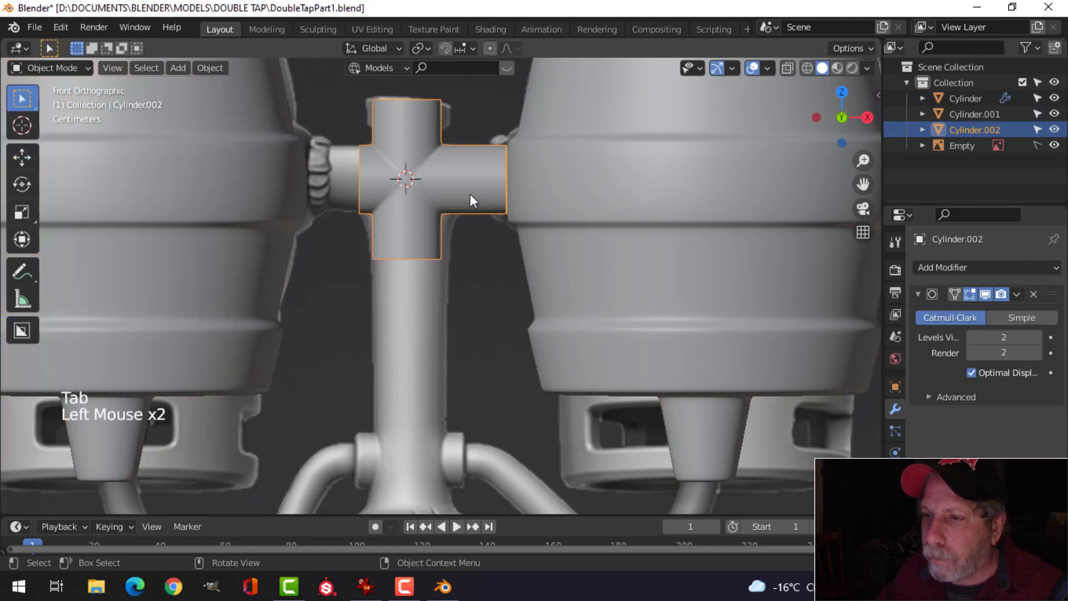
{"action": "key", "text": "Tab"}
{"action": "key", "text": "a"}
{"action": "key", "text": "s"}
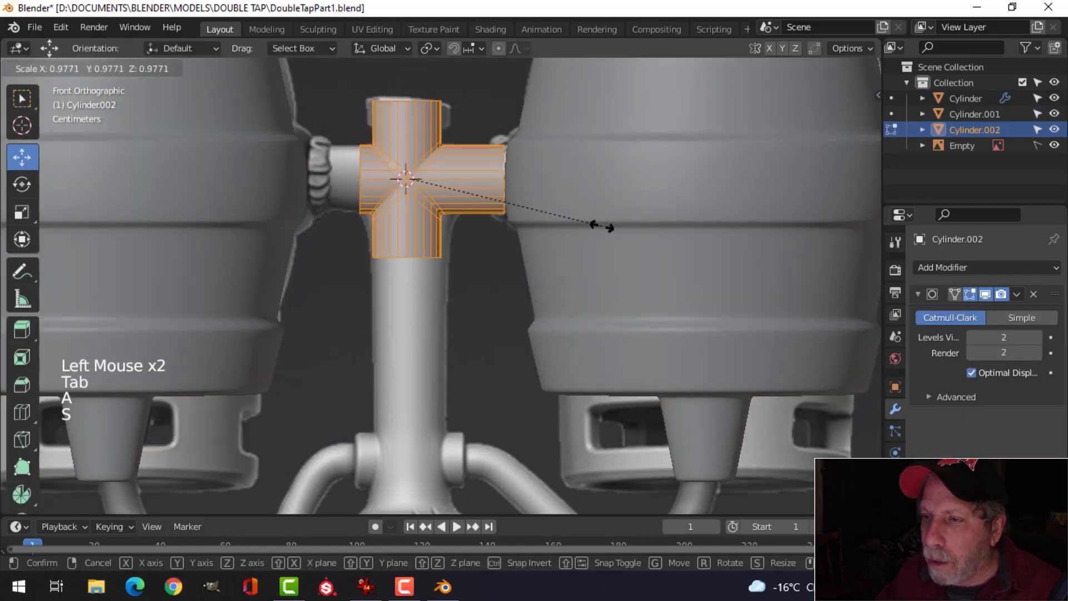
{"action": "left_click", "coordinate": [592, 227]}
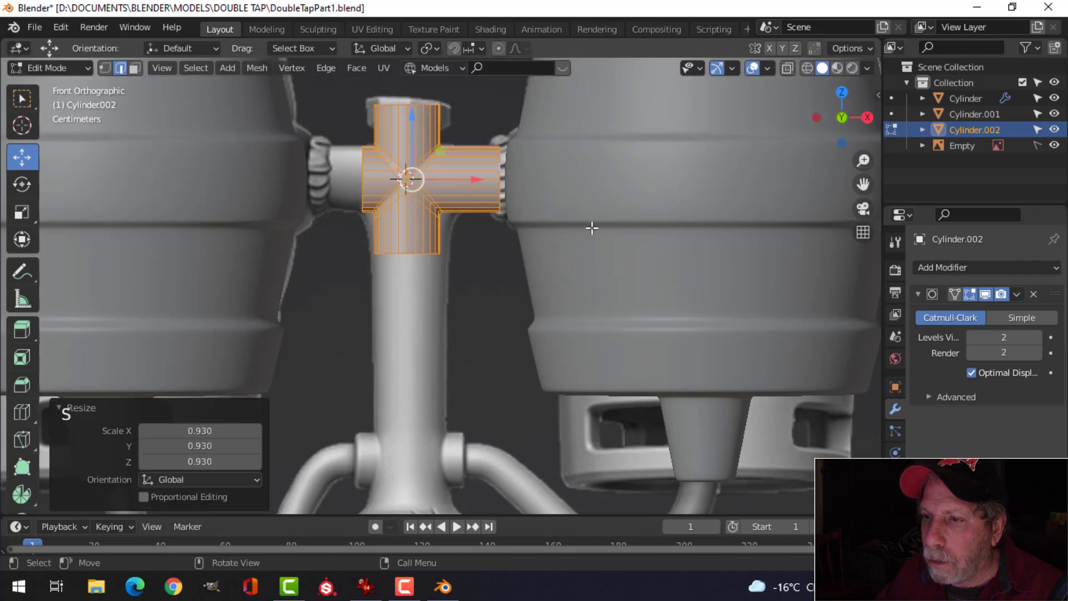
Move the edge loop at the right arm's open end about 0.02 m along X into the right barrel
{"action": "key", "text": "alt+a"}
{"action": "scroll", "coordinate": [525, 217], "scroll_direction": "up", "scroll_amount": 2}
{"action": "middle_click_drag", "start_coordinate": [525, 218], "coordinate": [529, 255], "text": "shift"}
{"action": "key", "text": "2"}
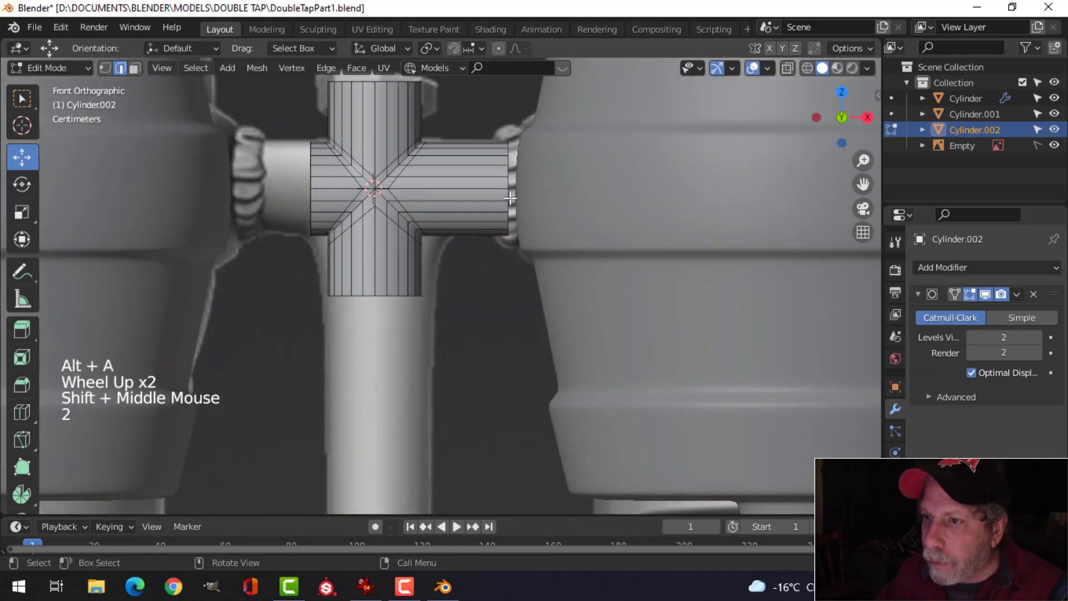
{"action": "left_click", "coordinate": [516, 194], "text": "alt+shift"}
{"action": "left_click_drag", "start_coordinate": [550, 194], "coordinate": [579, 186]}
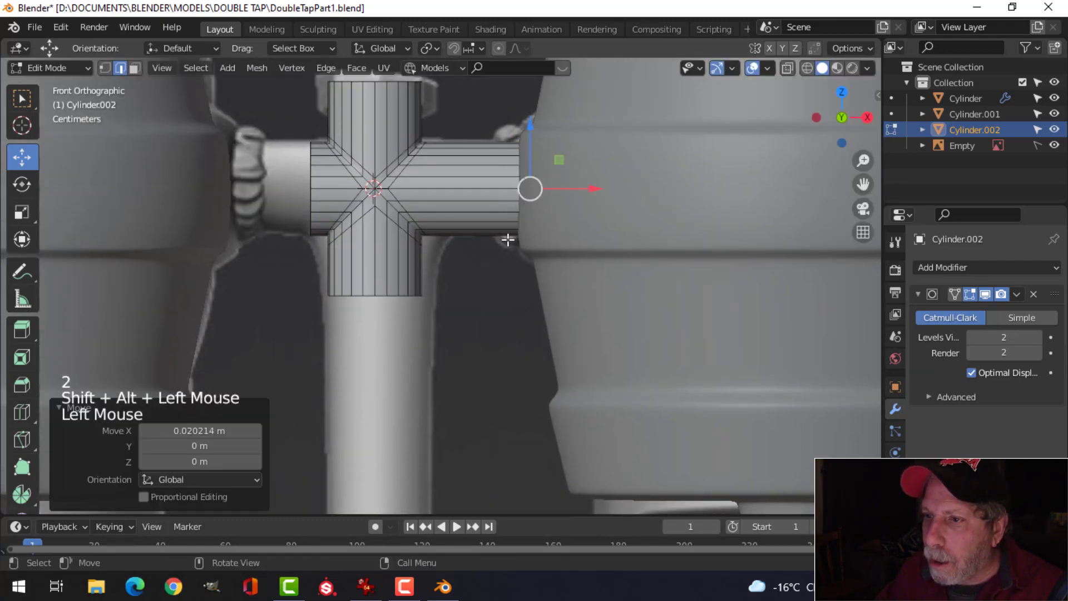
Move the edge loop at the left arm's open end along X into the left barrel and return to Object Mode
{"action": "middle_click_drag", "start_coordinate": [505, 238], "coordinate": [490, 263]}
{"action": "key", "text": "alt+a"}
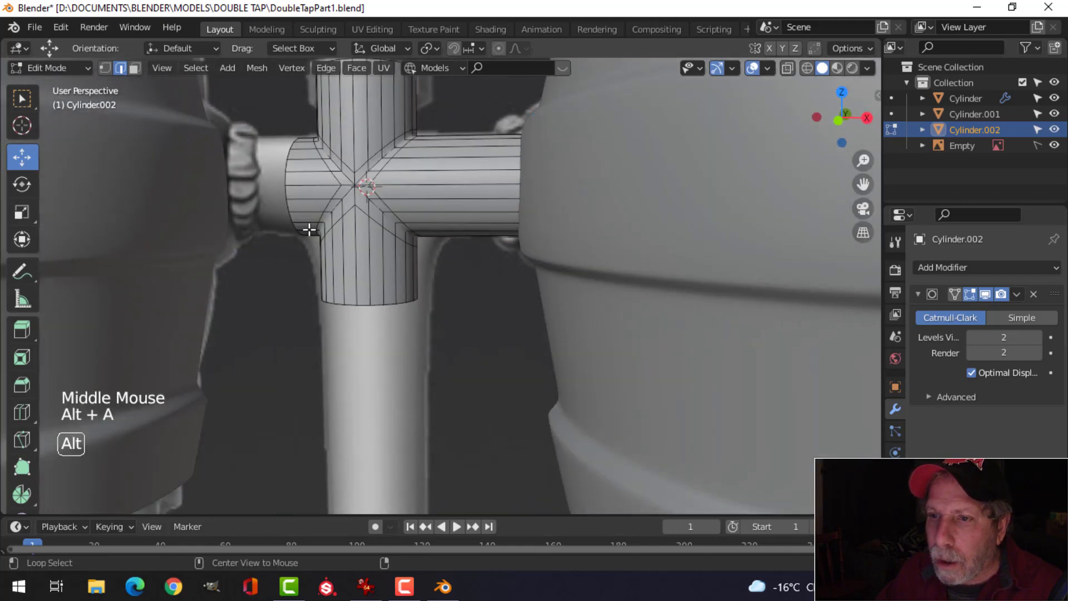
{"action": "left_click", "coordinate": [306, 181], "text": "alt+shift"}
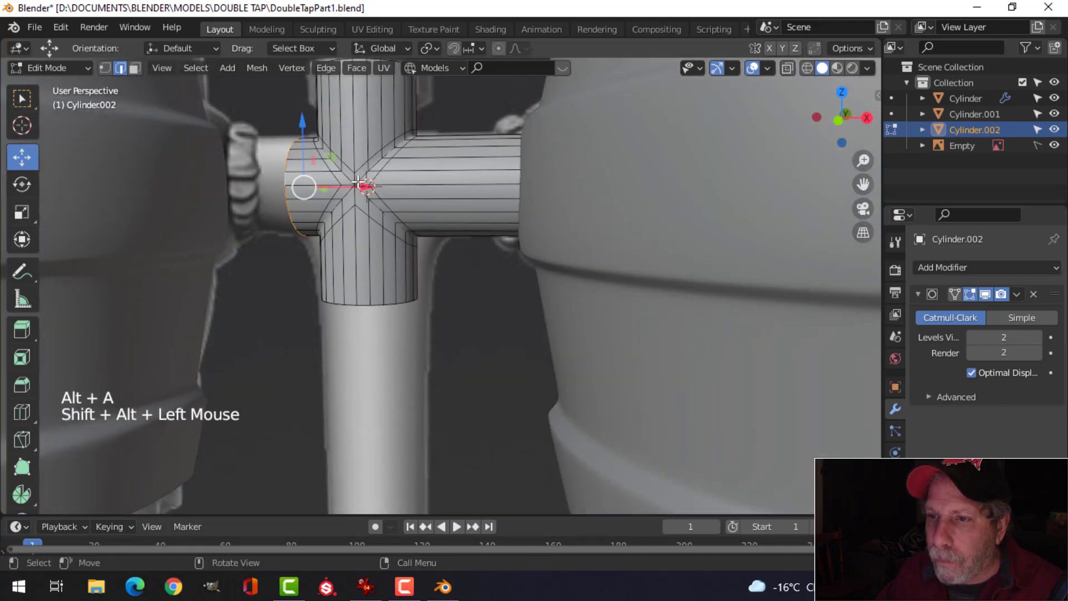
{"action": "left_click_drag", "start_coordinate": [361, 186], "coordinate": [272, 186]}
{"action": "key", "text": "Tab"}
{"action": "scroll", "coordinate": [344, 196], "scroll_direction": "down", "scroll_amount": 4}
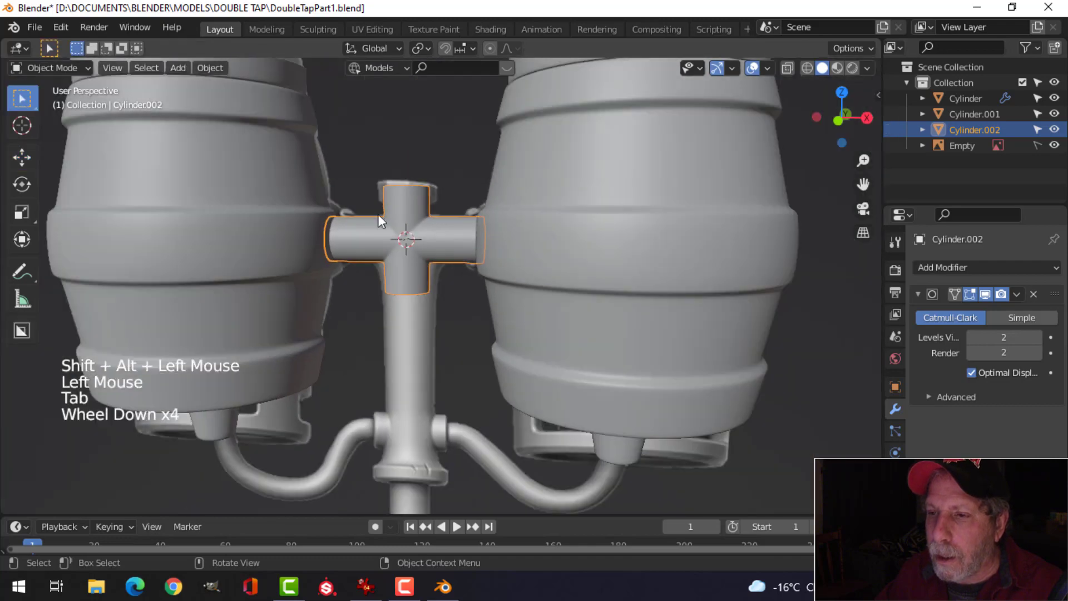
Hide the reference image and inspect the pipe junction between the two barrels
{"action": "key", "text": "alt+a"}
{"action": "middle_click_drag", "start_coordinate": [442, 257], "coordinate": [455, 256]}
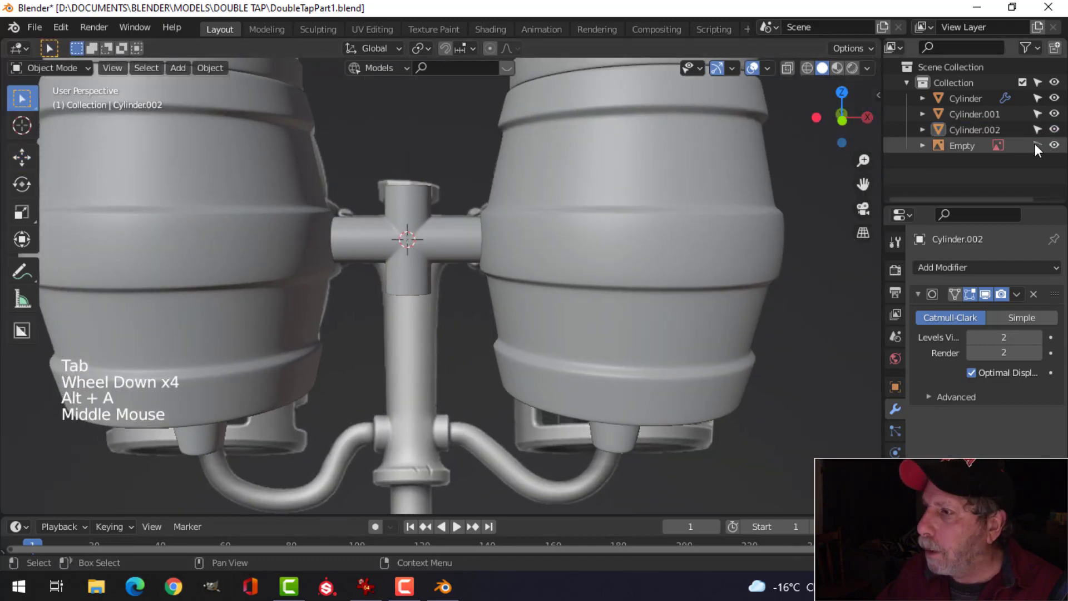
{"action": "left_click", "coordinate": [1054, 146]}
{"action": "scroll", "coordinate": [596, 255], "scroll_direction": "down", "scroll_amount": 3}
{"action": "middle_click_drag", "start_coordinate": [596, 254], "coordinate": [321, 282], "text": "shift"}
{"action": "scroll", "coordinate": [424, 291], "scroll_direction": "up", "scroll_amount": 1}
{"action": "scroll", "coordinate": [365, 353], "scroll_direction": "down", "scroll_amount": 1}
{"action": "scroll", "coordinate": [365, 352], "scroll_direction": "up", "scroll_amount": 4}
{"action": "scroll", "coordinate": [382, 243], "scroll_direction": "up", "scroll_amount": 2}
{"action": "middle_click_drag", "start_coordinate": [383, 243], "coordinate": [463, 171]}
{"action": "scroll", "coordinate": [380, 195], "scroll_direction": "down", "scroll_amount": 3}
{"action": "scroll", "coordinate": [475, 217], "scroll_direction": "down", "scroll_amount": 1}
Extend the pipe's lower arm by moving its bottom edge loop about 0.91 m down along Z in front view
{"action": "key", "text": "KP_1"}
{"action": "left_click", "coordinate": [435, 225]}
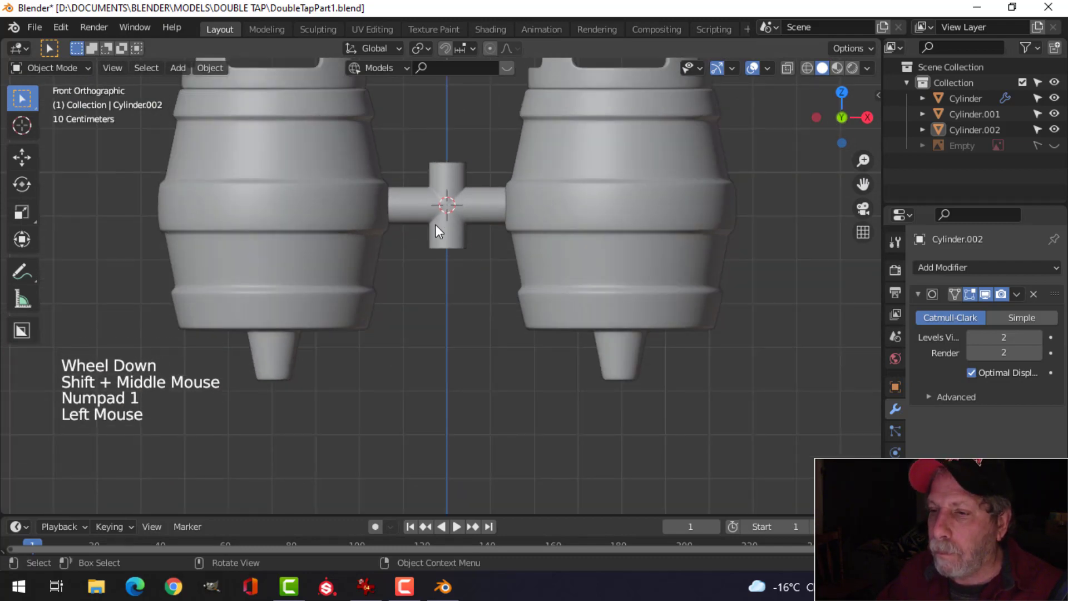
{"action": "key", "text": "Tab"}
{"action": "key", "text": "alt+a"}
{"action": "scroll", "coordinate": [467, 266], "scroll_direction": "up", "scroll_amount": 2}
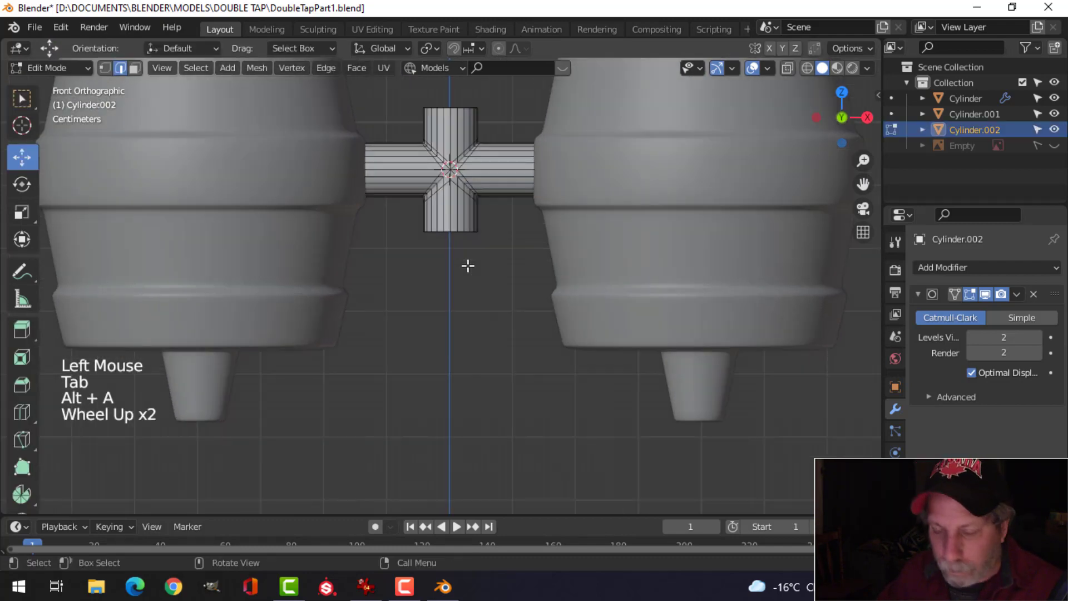
{"action": "left_click", "coordinate": [452, 230], "text": "alt+shift"}
{"action": "scroll", "coordinate": [475, 293], "scroll_direction": "down", "scroll_amount": 5}
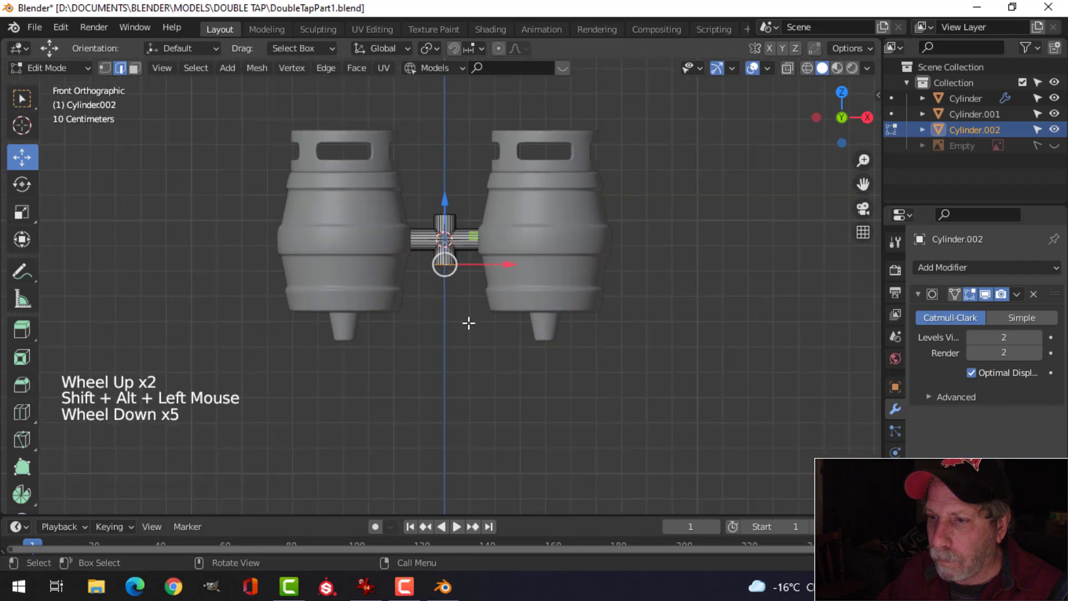
{"action": "scroll", "coordinate": [469, 320], "scroll_direction": "up", "scroll_amount": 1, "text": "shift"}
{"action": "middle_click_drag", "start_coordinate": [470, 319], "coordinate": [483, 206], "text": "shift"}
{"action": "left_click_drag", "start_coordinate": [472, 159], "coordinate": [472, 386]}
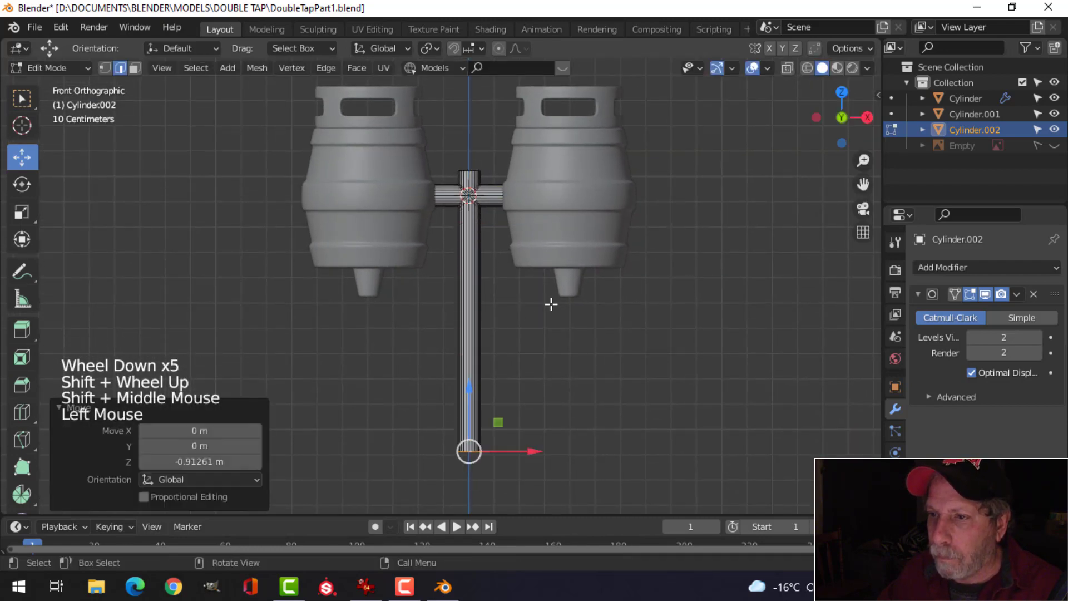
{"action": "key", "text": "Tab"}
Save the file and show the reference image again
{"action": "middle_click_drag", "start_coordinate": [549, 303], "coordinate": [632, 290]}
{"action": "key", "text": "alt+a"}
{"action": "key", "text": "ctrl+s"}
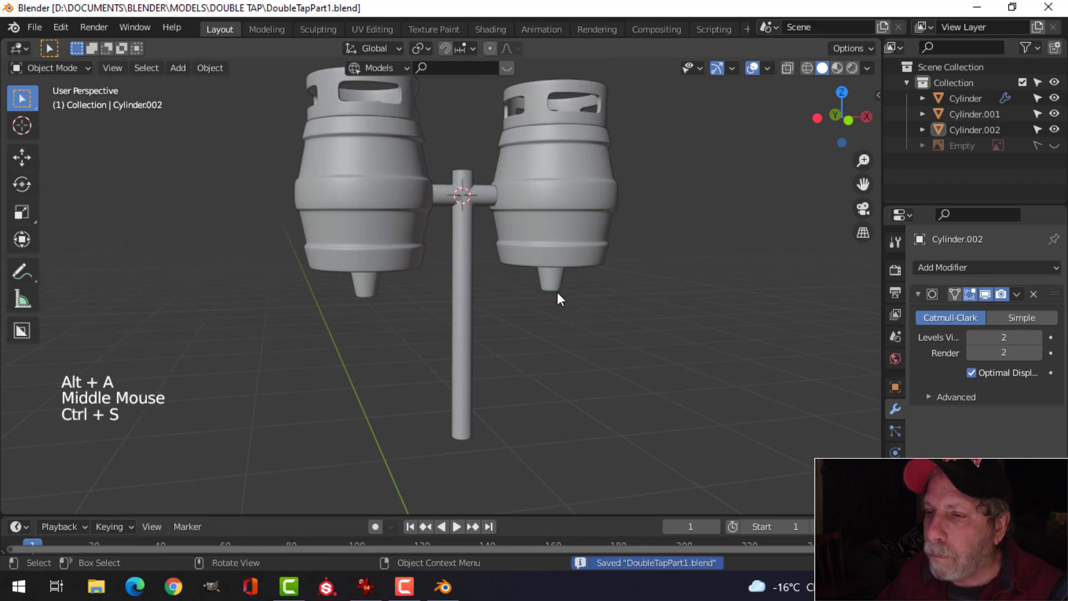
{"action": "scroll", "coordinate": [558, 293], "scroll_direction": "up", "scroll_amount": 3}
{"action": "middle_click_drag", "start_coordinate": [559, 291], "coordinate": [500, 289], "text": "shift"}
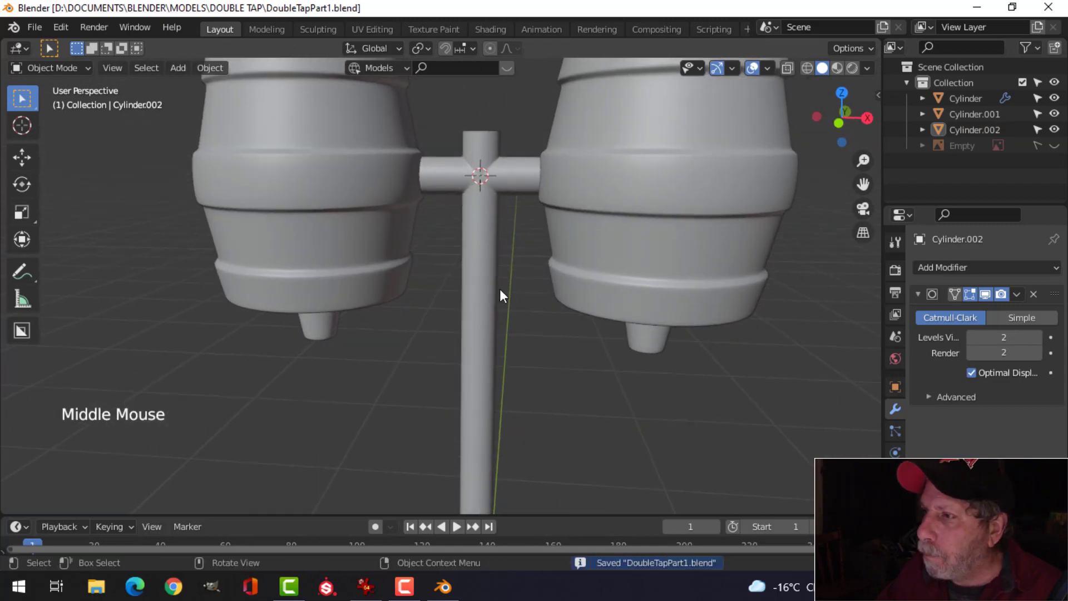
{"action": "left_click", "coordinate": [1055, 146]}
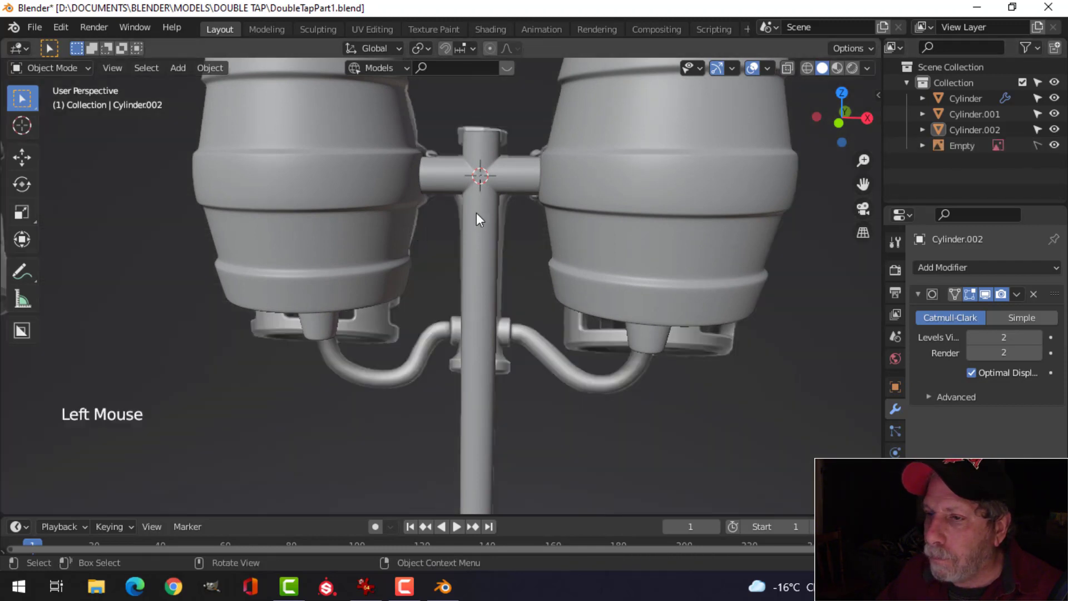
Box-select the long pipe's bottom end in front view and move it up about 0.59 m along Z
{"action": "left_click", "coordinate": [482, 148]}
{"action": "scroll", "coordinate": [484, 311], "scroll_direction": "down", "scroll_amount": 3}
{"action": "middle_click_drag", "start_coordinate": [465, 394], "coordinate": [467, 248], "text": "shift"}
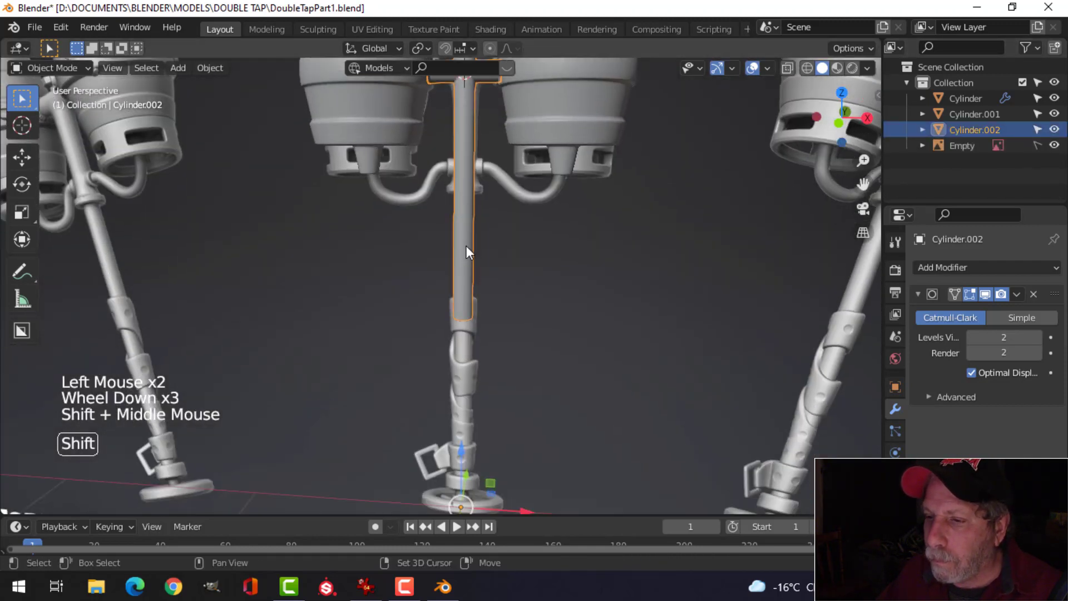
{"action": "scroll", "coordinate": [500, 309], "scroll_direction": "up", "scroll_amount": 1}
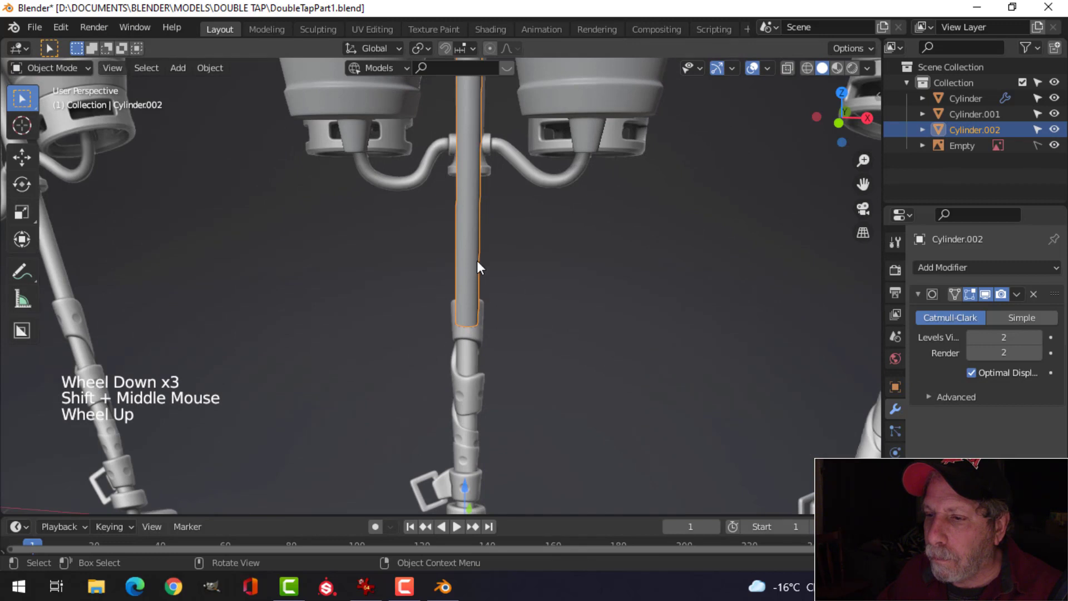
{"action": "key", "text": "Tab"}
{"action": "key", "text": "KP_1"}
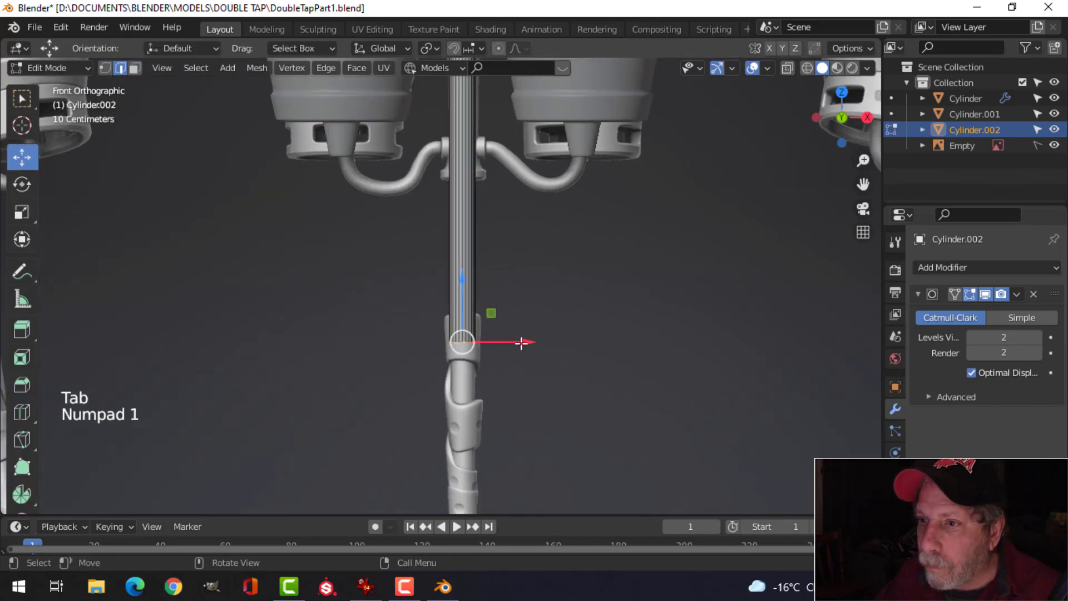
{"action": "key", "text": "alt+a"}
{"action": "key", "text": "b"}
{"action": "left_click_drag", "start_coordinate": [417, 327], "coordinate": [546, 365]}
{"action": "left_click_drag", "start_coordinate": [471, 304], "coordinate": [463, 107]}
{"action": "scroll", "coordinate": [519, 167], "scroll_direction": "up", "scroll_amount": 3}
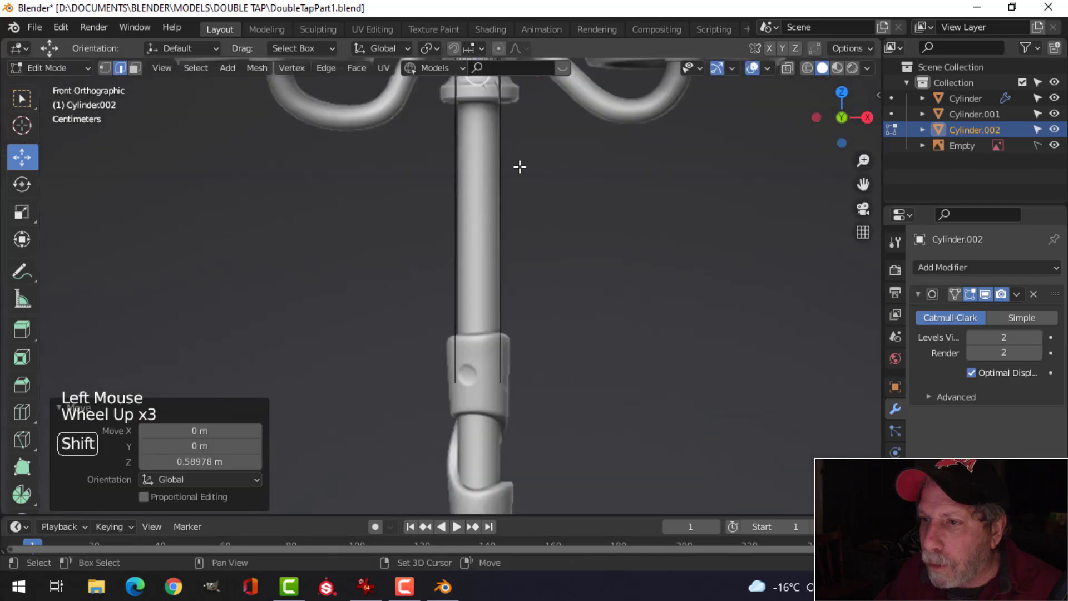
Undo the recent upward moves of the pipe's bottom end
{"action": "middle_click_drag", "start_coordinate": [519, 167], "coordinate": [499, 368], "text": "shift"}
{"action": "scroll", "coordinate": [506, 393], "scroll_direction": "up", "scroll_amount": 2}
{"action": "mouse_move", "coordinate": [477, 248]}
{"action": "left_mouse_down"}
{"action": "mouse_move", "coordinate": [476, 163]}
{"action": "mouse_move", "coordinate": [477, 229]}
{"action": "left_mouse_up"}
{"action": "key", "text": "ctrl+z"}
{"action": "key", "text": "ctrl+z"}
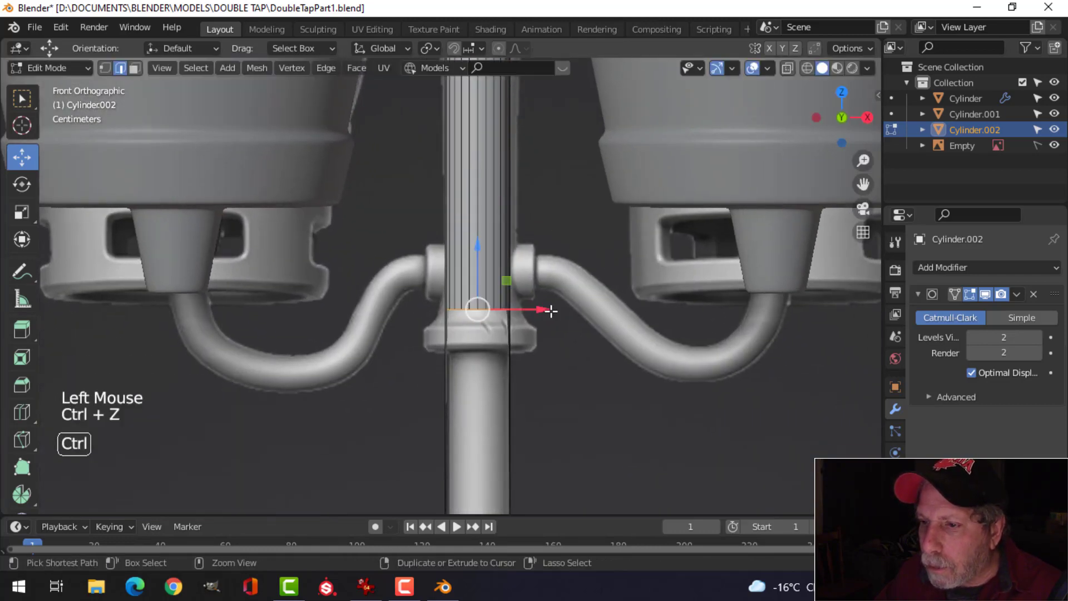
{"action": "key", "text": "ctrl+z"}
{"action": "scroll", "coordinate": [539, 426], "scroll_direction": "down", "scroll_amount": 4}
{"action": "middle_click_drag", "start_coordinate": [539, 427], "coordinate": [500, 301], "text": "shift"}
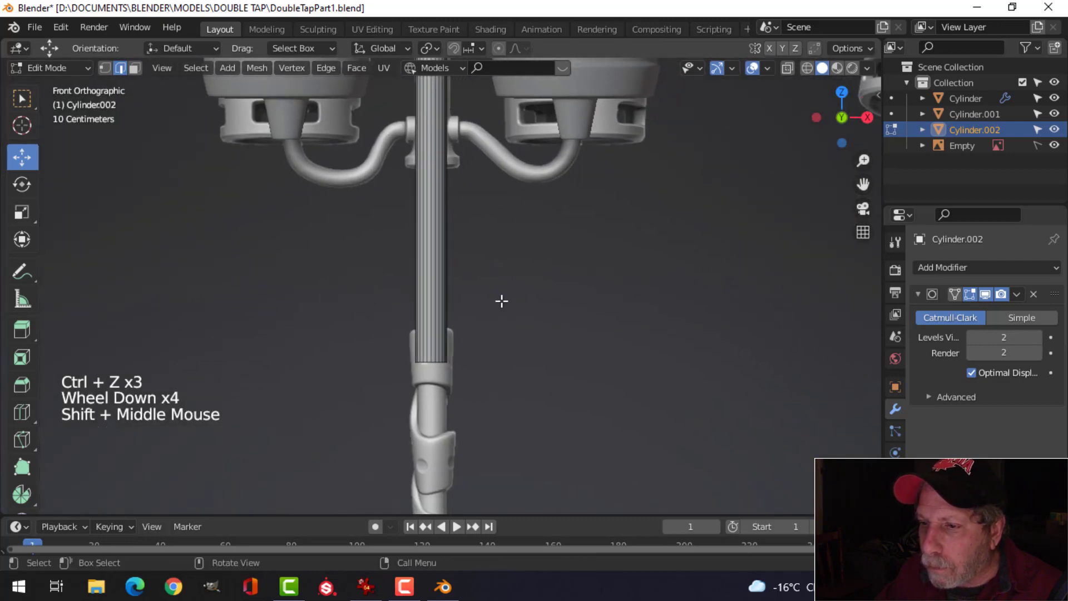
Select the pipe's bottom edge loop and move it up along Z by about 0.45 m plus another 0.24 m, just above the hose fittings
{"action": "key", "text": "alt+a"}
{"action": "scroll", "coordinate": [437, 385], "scroll_direction": "up", "scroll_amount": 1}
{"action": "scroll", "coordinate": [438, 385], "scroll_direction": "up", "scroll_amount": 2}
{"action": "left_click", "coordinate": [425, 416], "text": "alt+shift"}
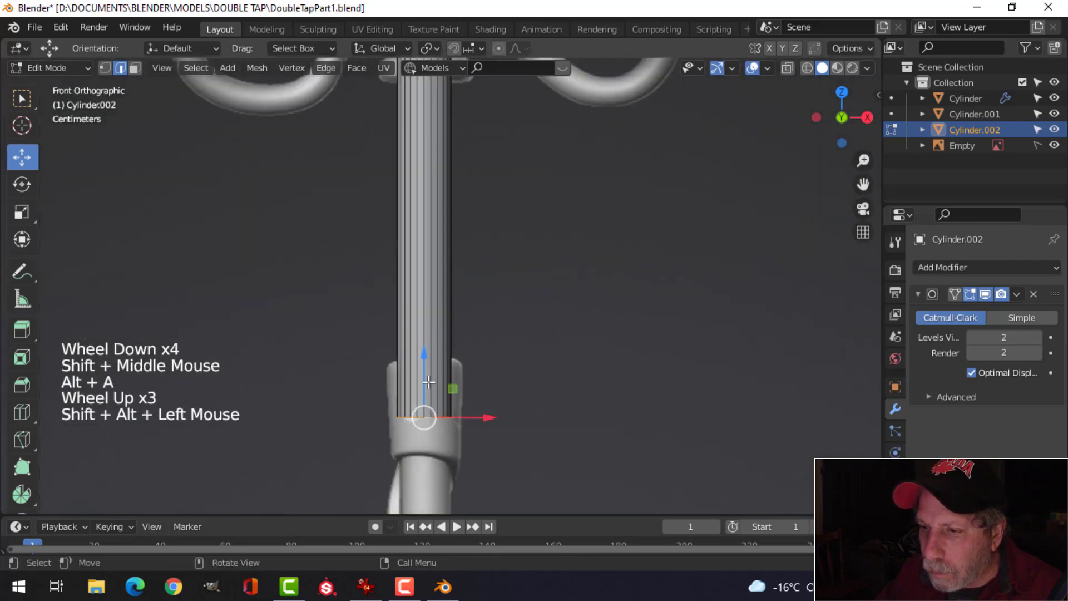
{"action": "left_click_drag", "start_coordinate": [426, 379], "coordinate": [420, 197]}
{"action": "middle_click_drag", "start_coordinate": [426, 110], "coordinate": [490, 348], "text": "shift"}
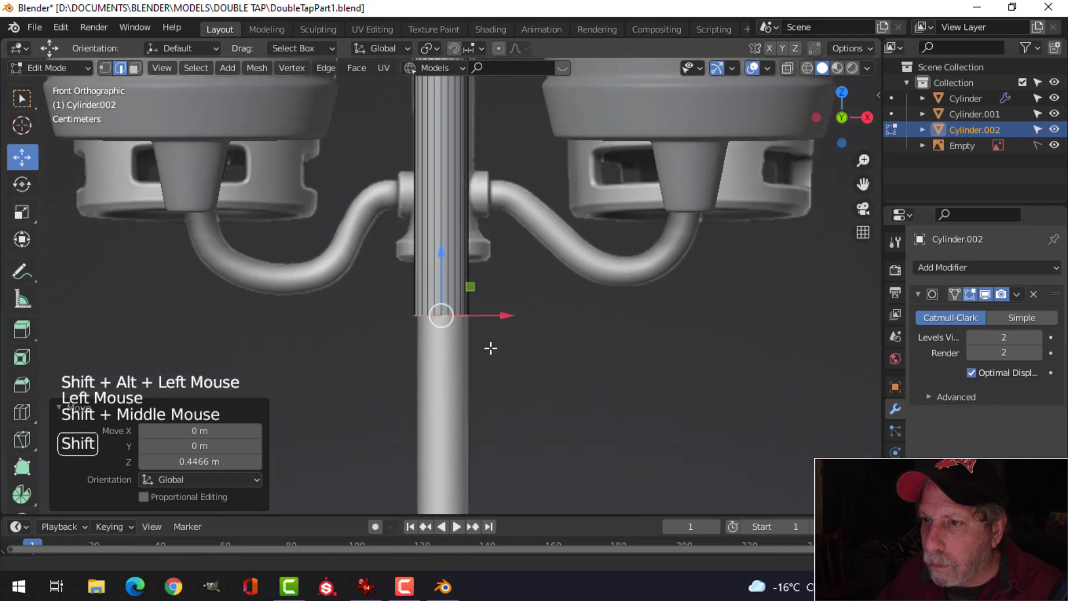
{"action": "left_click_drag", "start_coordinate": [437, 248], "coordinate": [440, 119]}
{"action": "scroll", "coordinate": [441, 167], "scroll_direction": "up", "scroll_amount": 3}
{"action": "middle_click_drag", "start_coordinate": [445, 184], "coordinate": [462, 278], "text": "shift"}
{"action": "scroll", "coordinate": [469, 322], "scroll_direction": "up", "scroll_amount": 1}
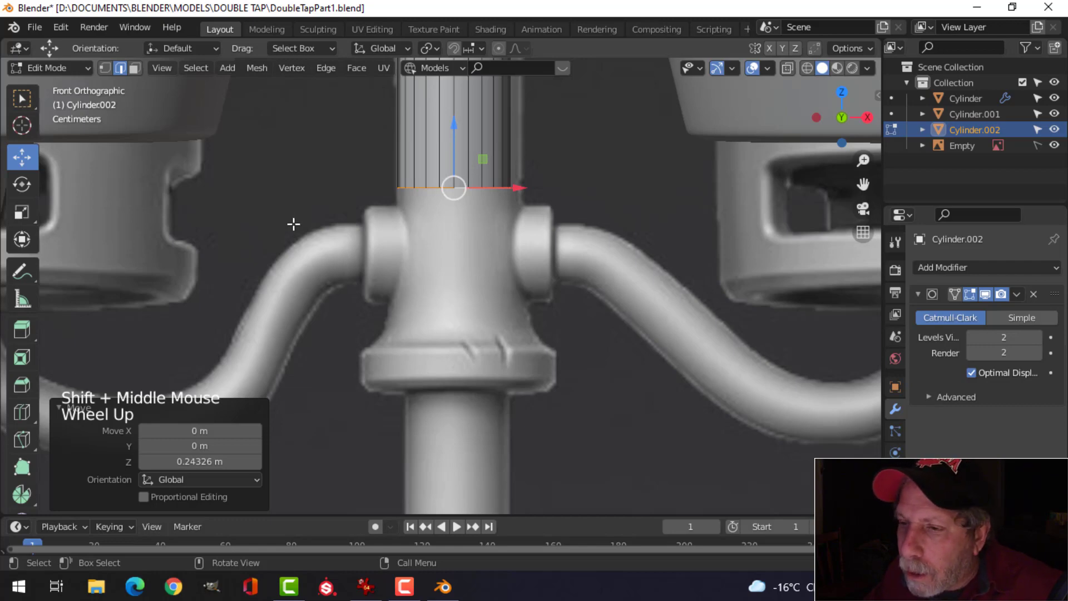
Move the bottom edge loop down about 0.09 m along Z to where the reference's flare begins above the collar
{"action": "scroll", "coordinate": [469, 281], "scroll_direction": "down", "scroll_amount": 5}
{"action": "middle_click_drag", "start_coordinate": [503, 200], "coordinate": [461, 155], "text": "shift"}
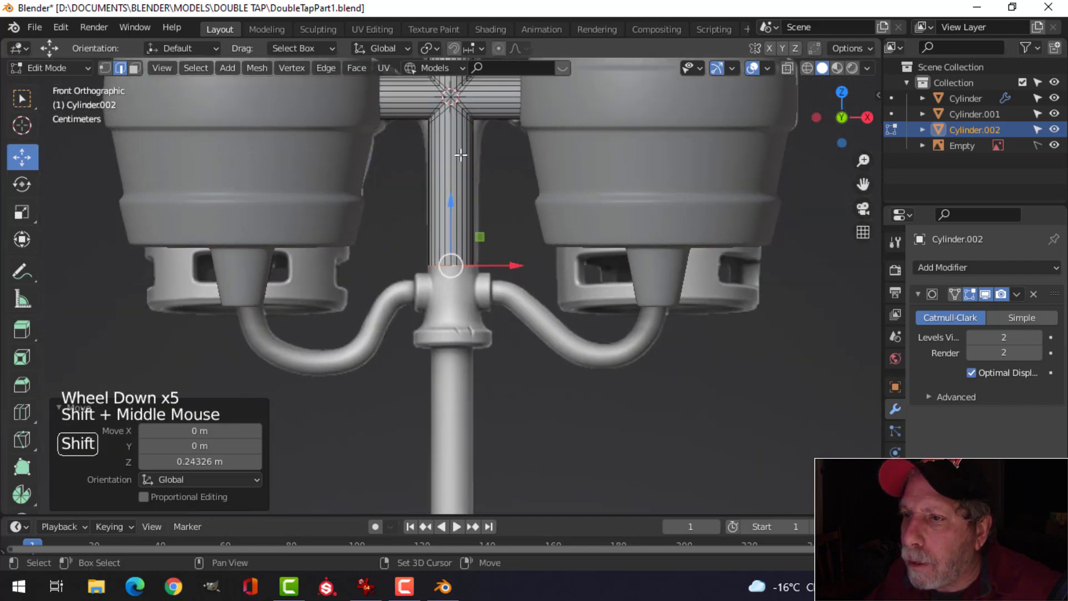
{"action": "scroll", "coordinate": [469, 260], "scroll_direction": "up", "scroll_amount": 4}
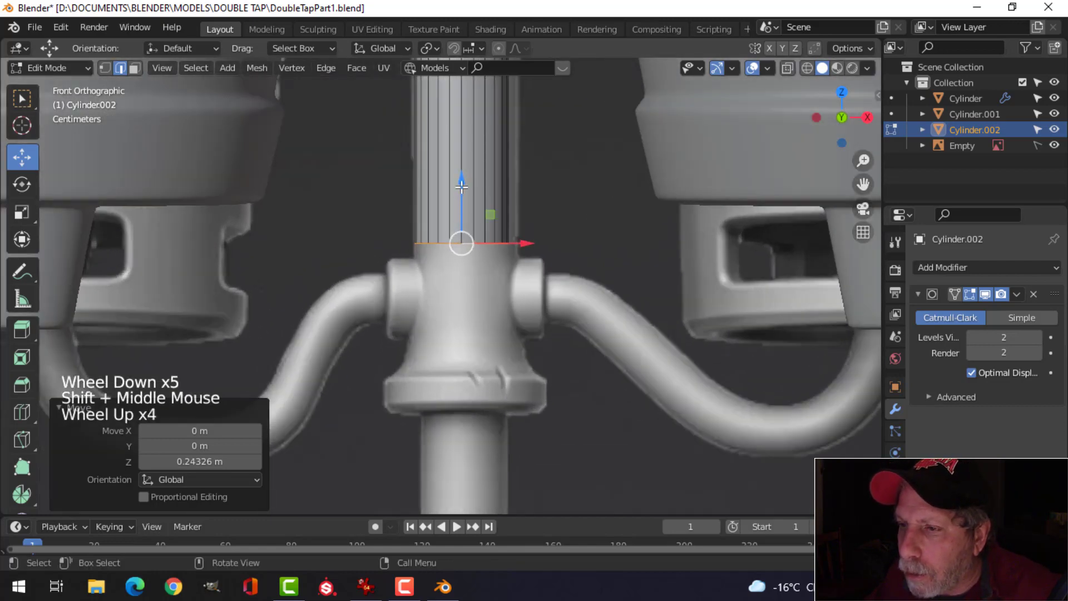
{"action": "left_click_drag", "start_coordinate": [461, 187], "coordinate": [461, 265]}
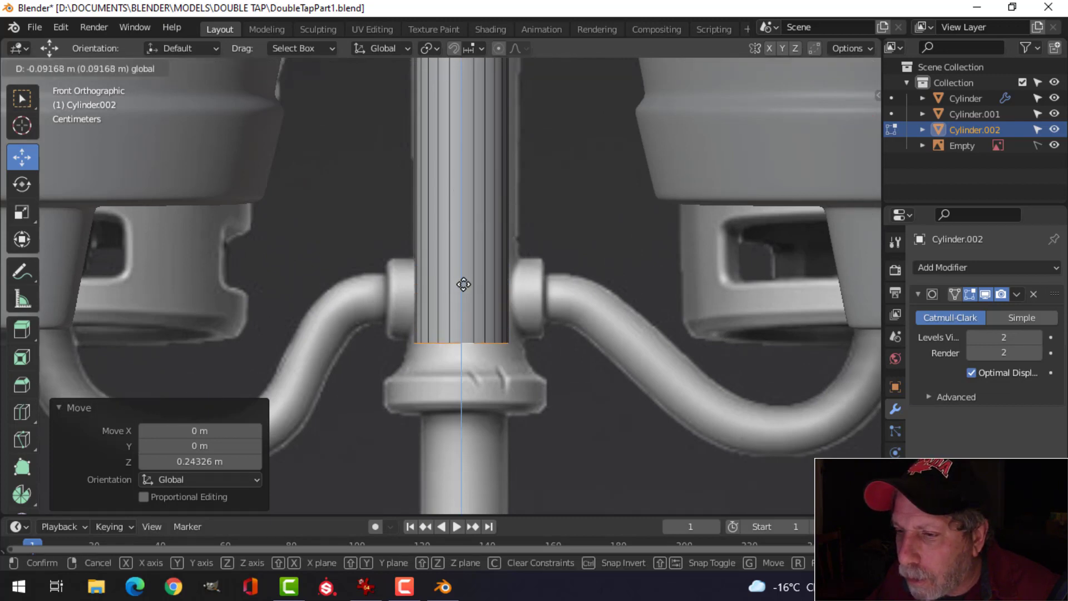
{"action": "left_click_drag", "start_coordinate": [464, 285], "coordinate": [463, 284]}
{"action": "middle_click_drag", "start_coordinate": [522, 329], "coordinate": [533, 256], "text": "shift"}
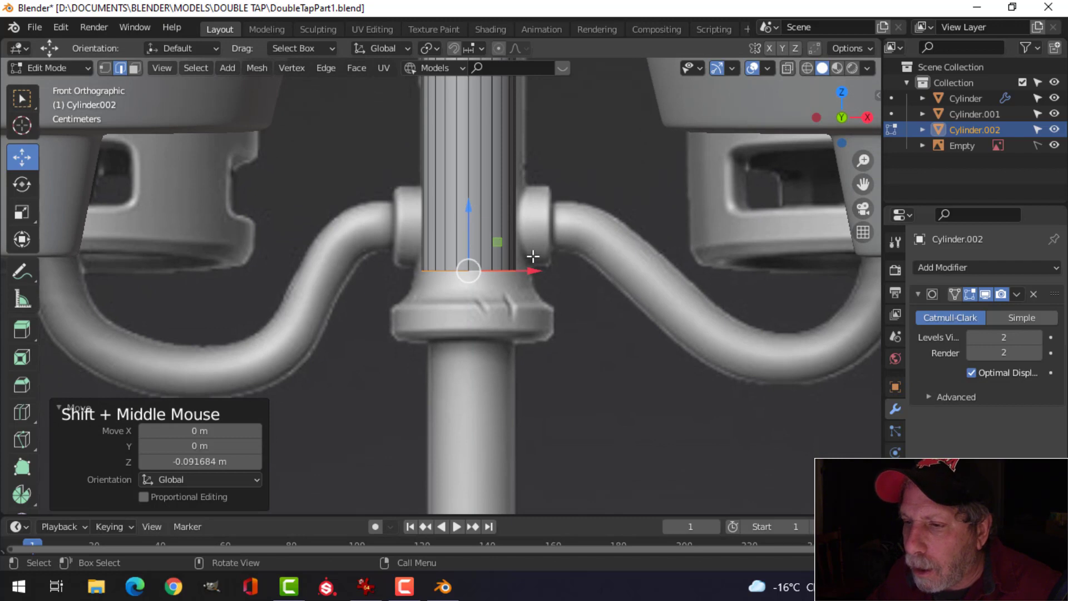
{"action": "left_click", "coordinate": [473, 225]}
Extrude the bottom loop about 0.02 m down and scale it up by about 1.63 to form the flare above the collar
{"action": "key", "text": "e"}
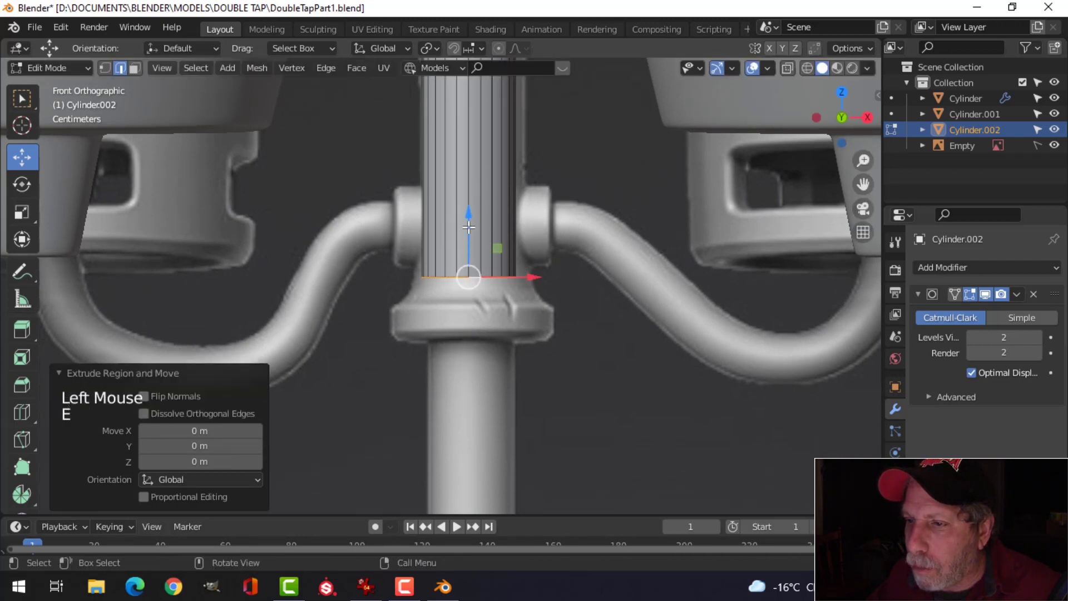
{"action": "left_click_drag", "start_coordinate": [469, 227], "coordinate": [470, 248]}
{"action": "key", "text": "s"}
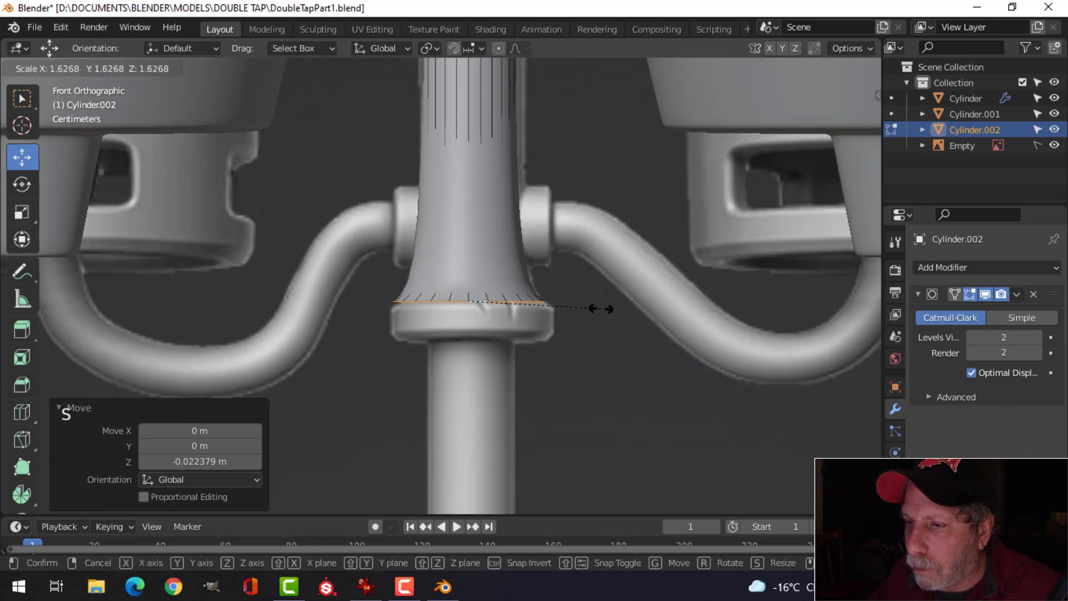
{"action": "left_click", "coordinate": [601, 309]}
{"action": "middle_click_drag", "start_coordinate": [520, 358], "coordinate": [529, 333], "text": "shift"}
Extrude the flared loop about 0.033 m down for the collar, and extrude it inward with a scale of 0.513 for its underside
{"action": "key", "text": "e"}
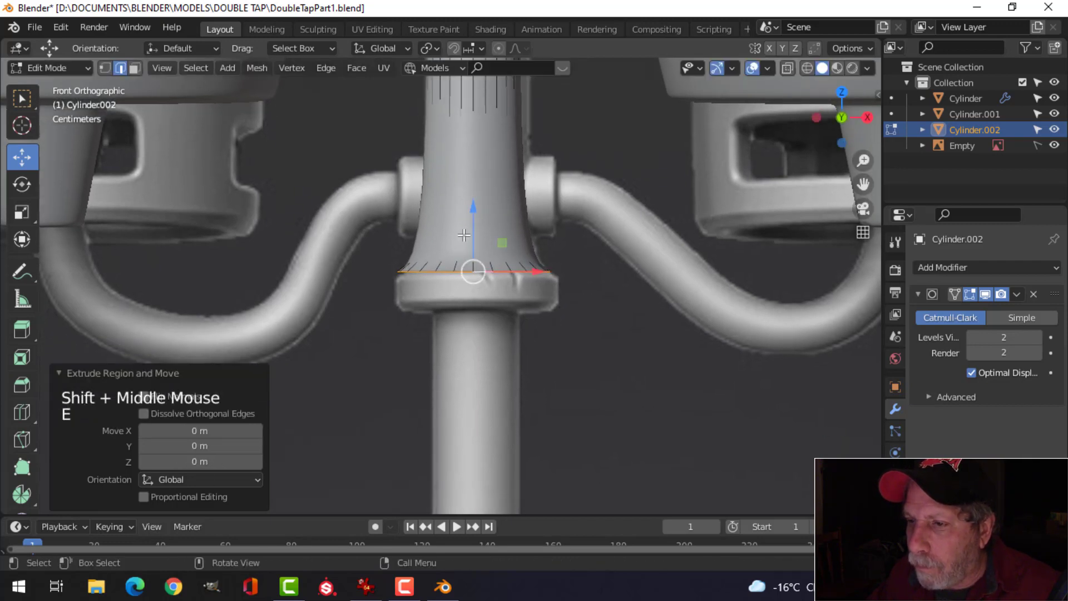
{"action": "left_click_drag", "start_coordinate": [473, 211], "coordinate": [479, 234]}
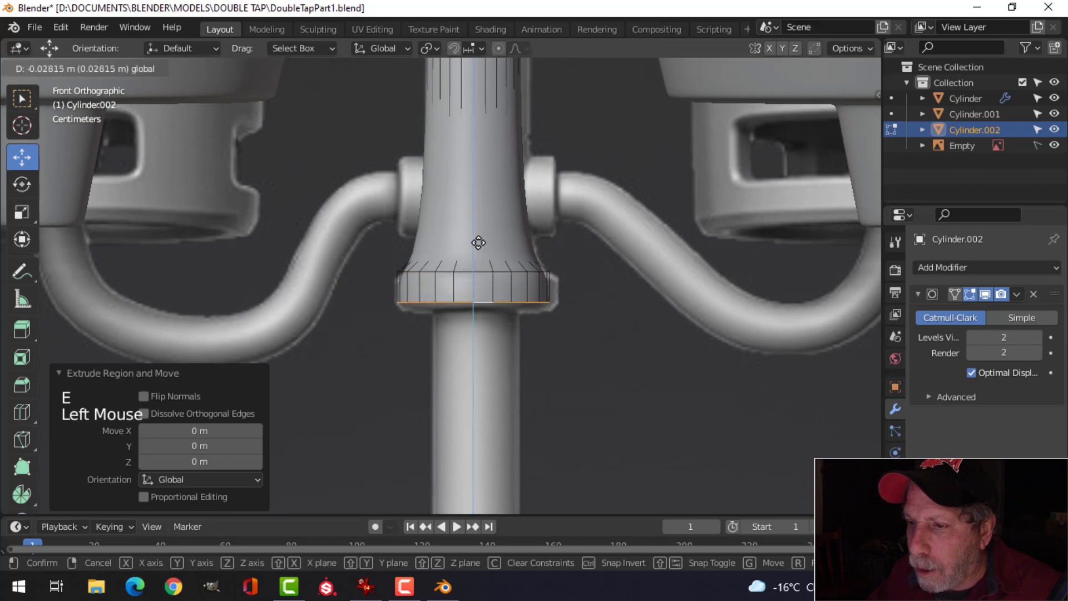
{"action": "left_click_drag", "start_coordinate": [479, 248], "coordinate": [479, 249]}
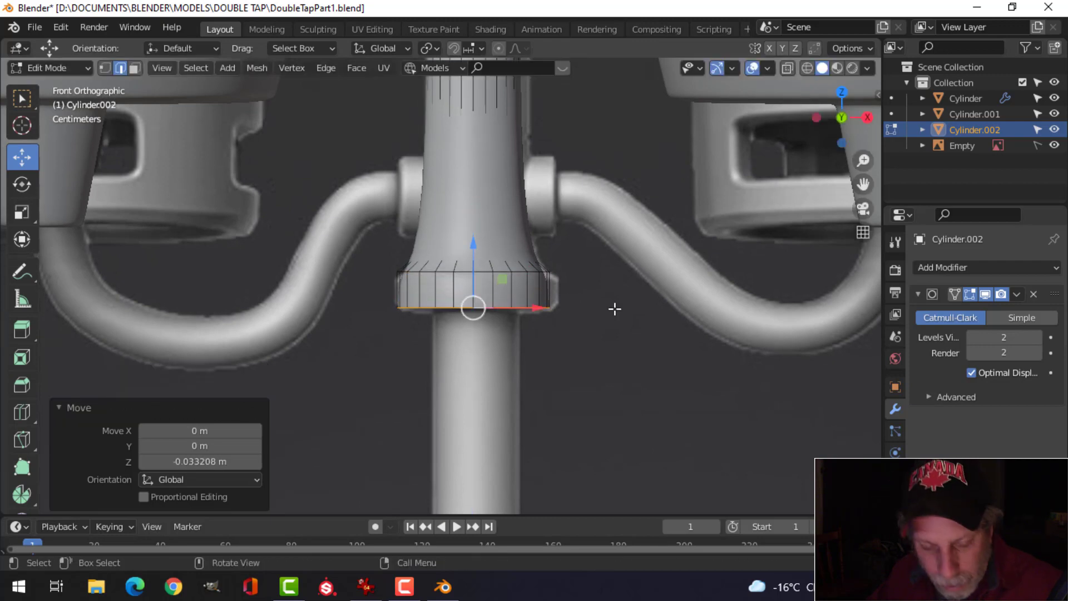
{"action": "key", "text": "1"}
{"action": "key", "text": "e"}
{"action": "key", "text": "s"}
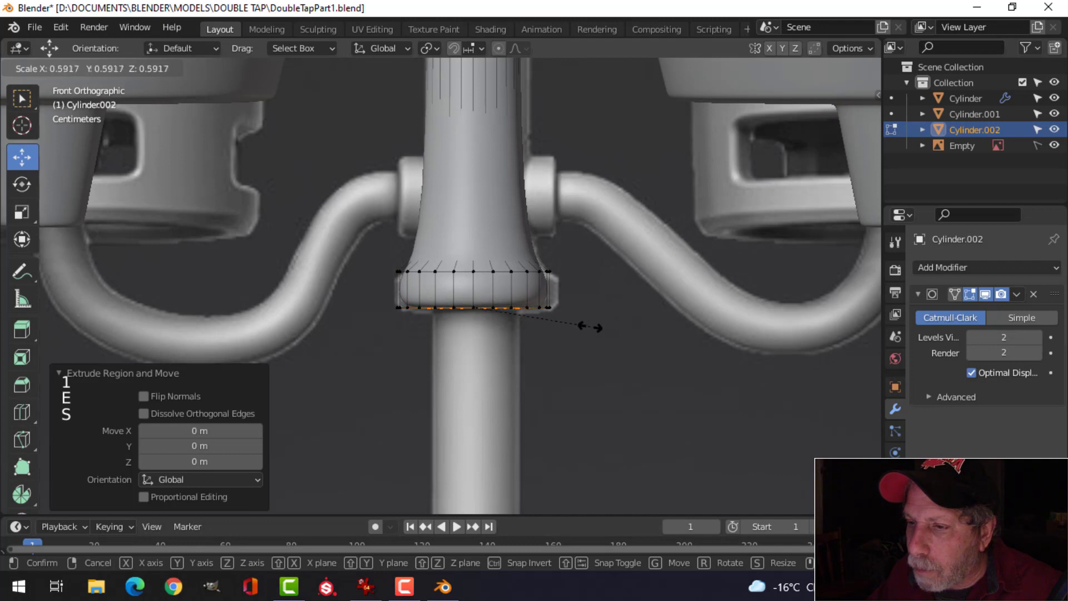
{"action": "left_click", "coordinate": [574, 330]}
Extrude the collar's inner loop down by about 0.41 m plus another 0.61 m for the shaft, and turn off the subdivision's viewport display
{"action": "scroll", "coordinate": [554, 341], "scroll_direction": "down", "scroll_amount": 4}
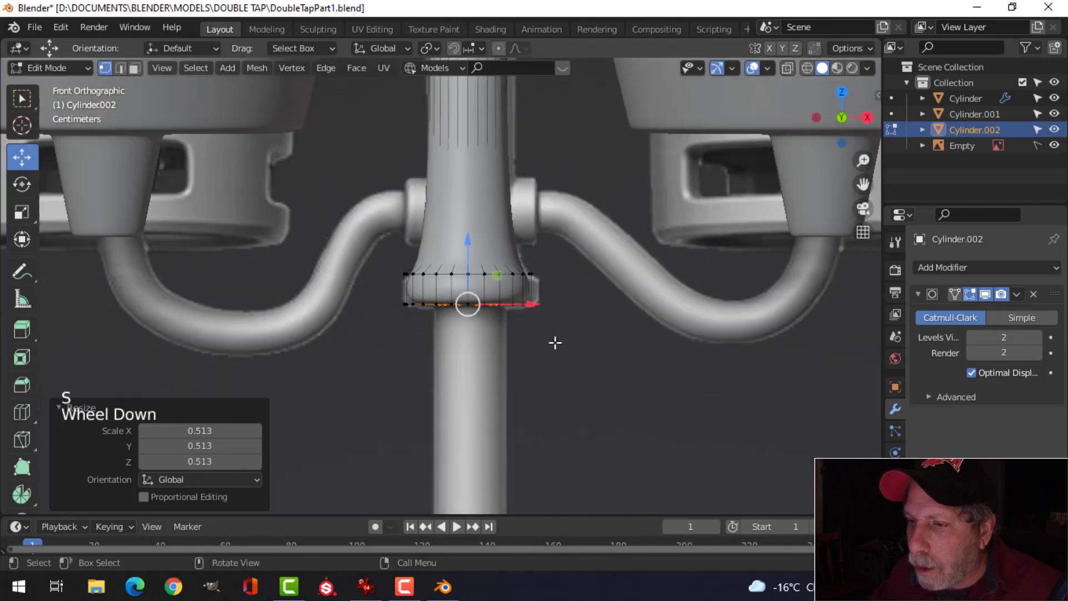
{"action": "scroll", "coordinate": [553, 343], "scroll_direction": "up", "scroll_amount": 1, "text": "shift"}
{"action": "middle_click_drag", "start_coordinate": [549, 344], "coordinate": [555, 184], "text": "shift"}
{"action": "key", "text": "e"}
{"action": "right_click", "coordinate": [478, 163]}
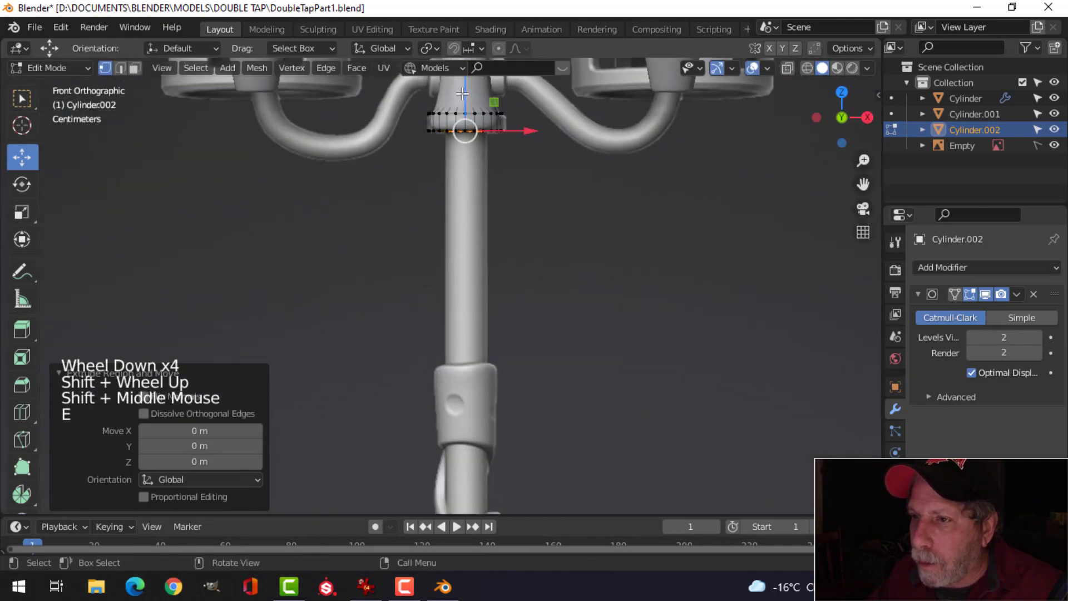
{"action": "left_click_drag", "start_coordinate": [462, 93], "coordinate": [479, 206]}
{"action": "left_click_drag", "start_coordinate": [479, 247], "coordinate": [479, 312]}
{"action": "scroll", "coordinate": [526, 362], "scroll_direction": "down", "scroll_amount": 3}
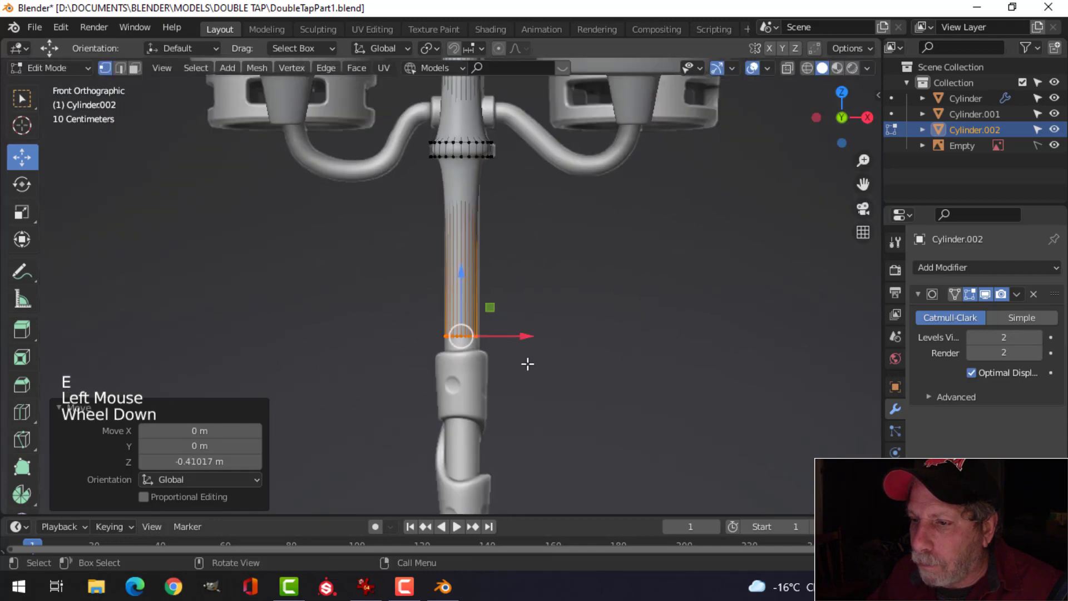
{"action": "middle_click_drag", "start_coordinate": [527, 362], "coordinate": [554, 216], "text": "shift"}
{"action": "left_click_drag", "start_coordinate": [470, 110], "coordinate": [505, 339]}
{"action": "left_click_drag", "start_coordinate": [505, 400], "coordinate": [505, 402]}
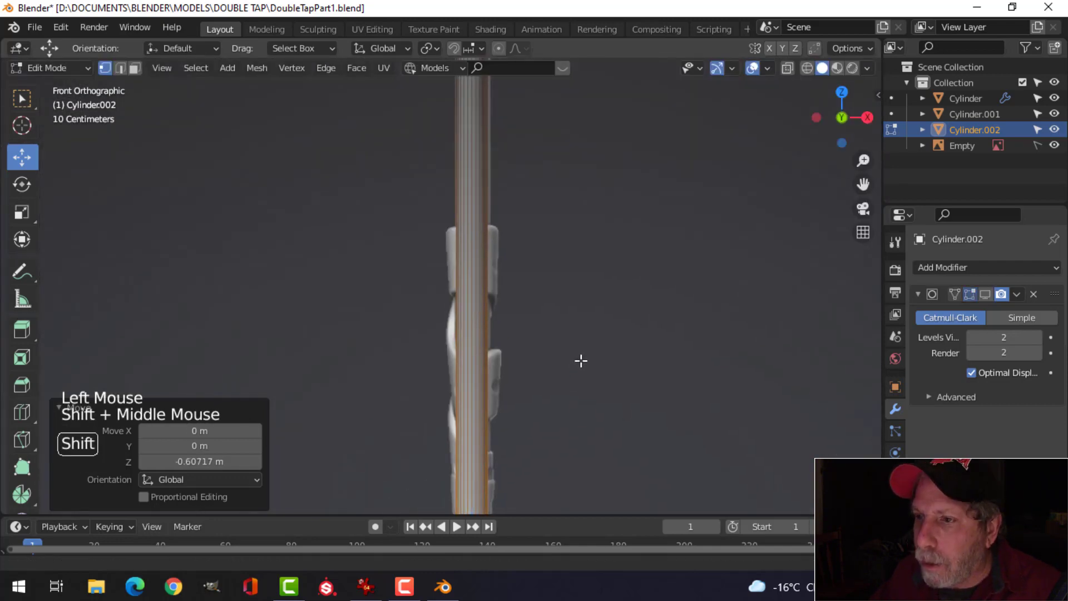
Move the shaft's bottom end about 0.023 m down along Z to meet the top of the reference's lower ring
{"action": "scroll", "coordinate": [556, 364], "scroll_direction": "down", "scroll_amount": 3}
{"action": "middle_click_drag", "start_coordinate": [580, 360], "coordinate": [532, 178], "text": "shift"}
{"action": "scroll", "coordinate": [545, 378], "scroll_direction": "up", "scroll_amount": 3}
{"action": "scroll", "coordinate": [539, 322], "scroll_direction": "up", "scroll_amount": 3}
{"action": "middle_click_drag", "start_coordinate": [539, 322], "coordinate": [553, 265], "text": "shift"}
{"action": "scroll", "coordinate": [534, 273], "scroll_direction": "up", "scroll_amount": 2}
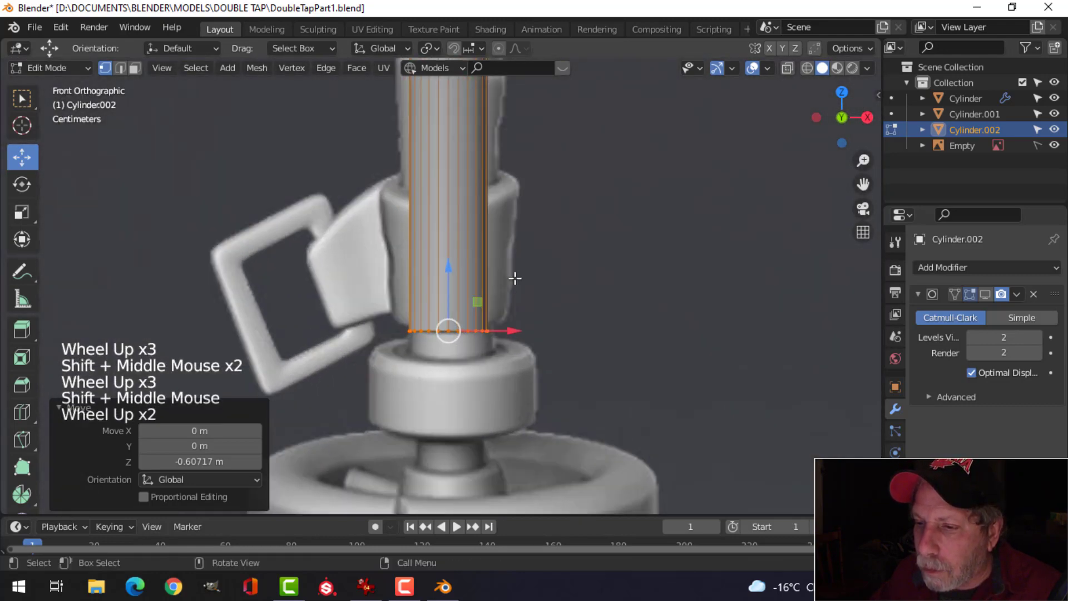
{"action": "left_click_drag", "start_coordinate": [448, 272], "coordinate": [419, 290]}
{"action": "scroll", "coordinate": [625, 350], "scroll_direction": "up", "scroll_amount": 2}
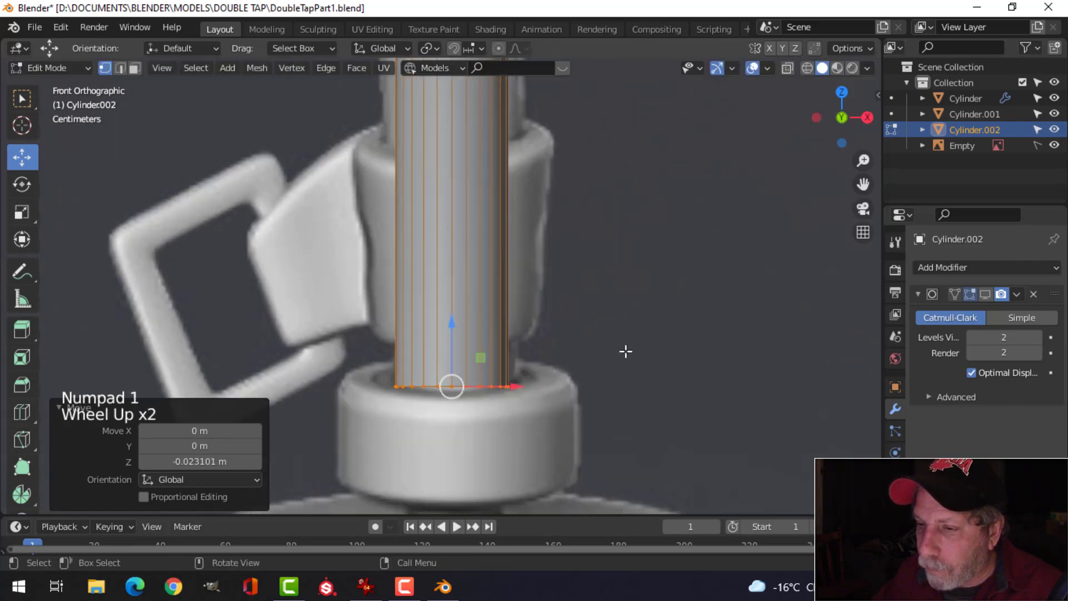
Extrude the shaft's end outward with a scale of 2.033 and extrude it about 0.078 m down to form the lower ring
{"action": "middle_click_drag", "start_coordinate": [624, 350], "coordinate": [648, 234], "text": "shift"}
{"action": "key", "text": "e"}
{"action": "key", "text": "s"}
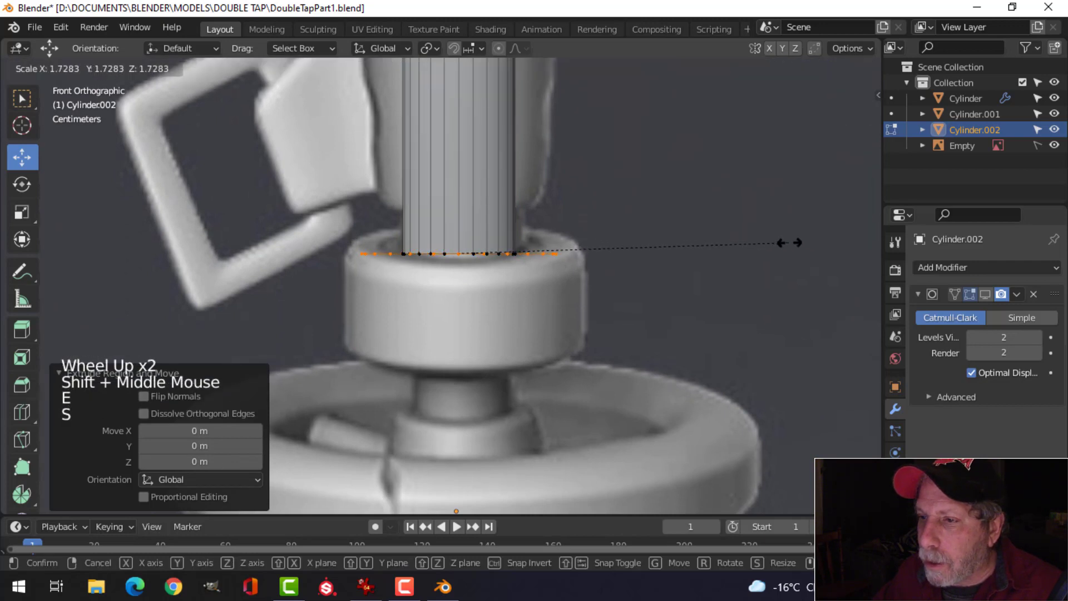
{"action": "left_click", "coordinate": [849, 244]}
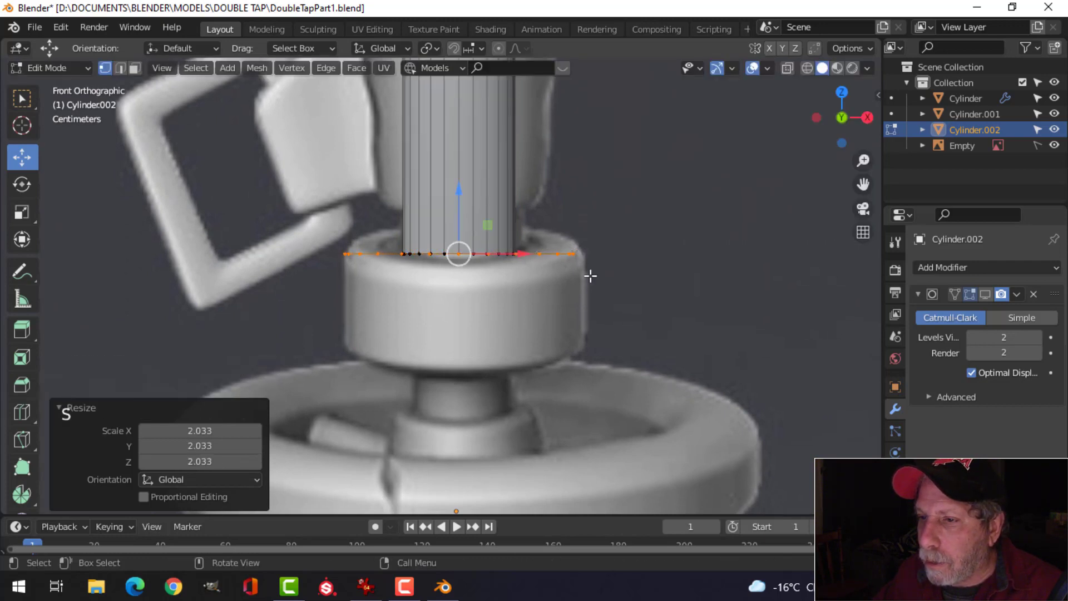
{"action": "key", "text": "e"}
{"action": "left_click", "coordinate": [457, 266]}
{"action": "left_click_drag", "start_coordinate": [458, 192], "coordinate": [459, 321]}
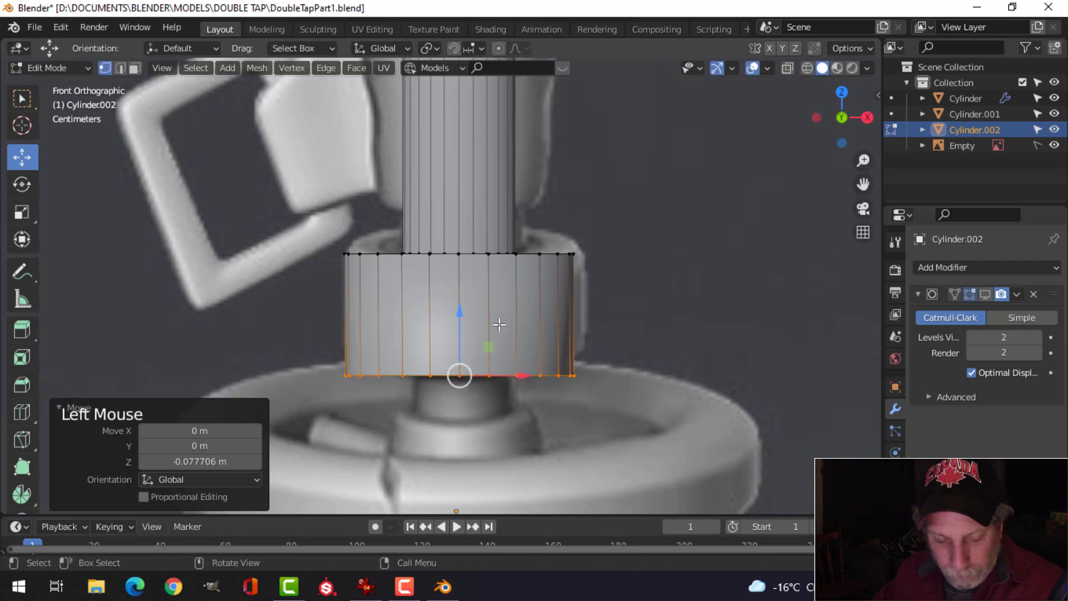
Switch to wireframe shading and extrude the lower ring's bottom loop inward with a scale of about 0.38
{"action": "key", "text": "z"}
{"action": "left_click", "coordinate": [389, 327]}
{"action": "middle_click_drag", "start_coordinate": [516, 371], "coordinate": [515, 249], "text": "shift"}
{"action": "scroll", "coordinate": [598, 279], "scroll_direction": "up", "scroll_amount": 1}
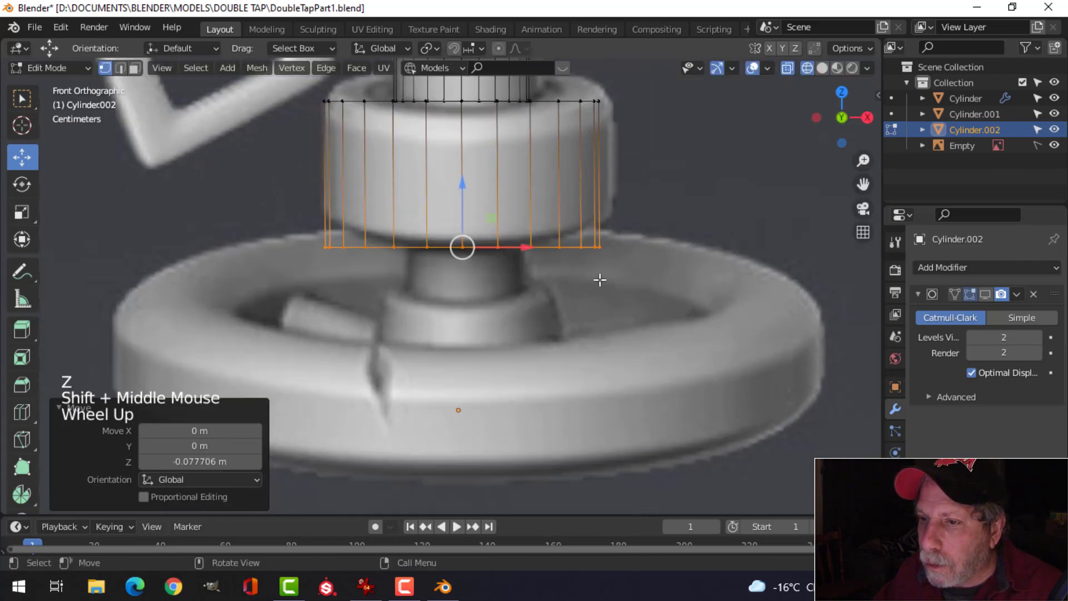
{"action": "key", "text": "e"}
{"action": "key", "text": "s"}
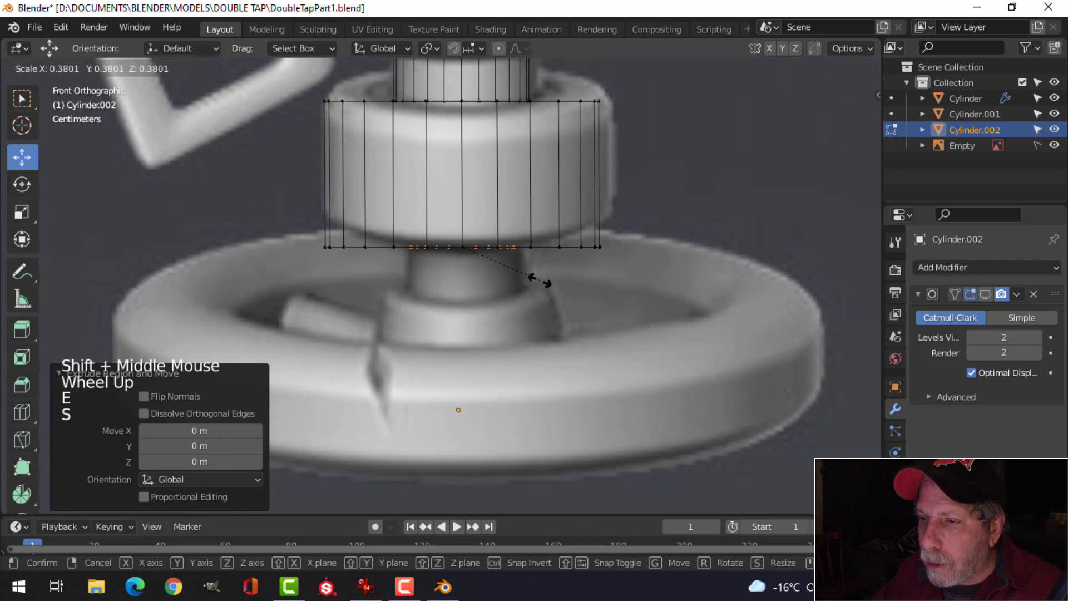
{"action": "left_click", "coordinate": [540, 280]}
Extrude the inner loop down to form the neck below the ring, and extrude its end outward with a scale of 1.441
{"action": "key", "text": "e"}
{"action": "right_click", "coordinate": [537, 280]}
{"action": "left_click_drag", "start_coordinate": [454, 190], "coordinate": [457, 251]}
{"action": "key", "text": "e"}
{"action": "key", "text": "s"}
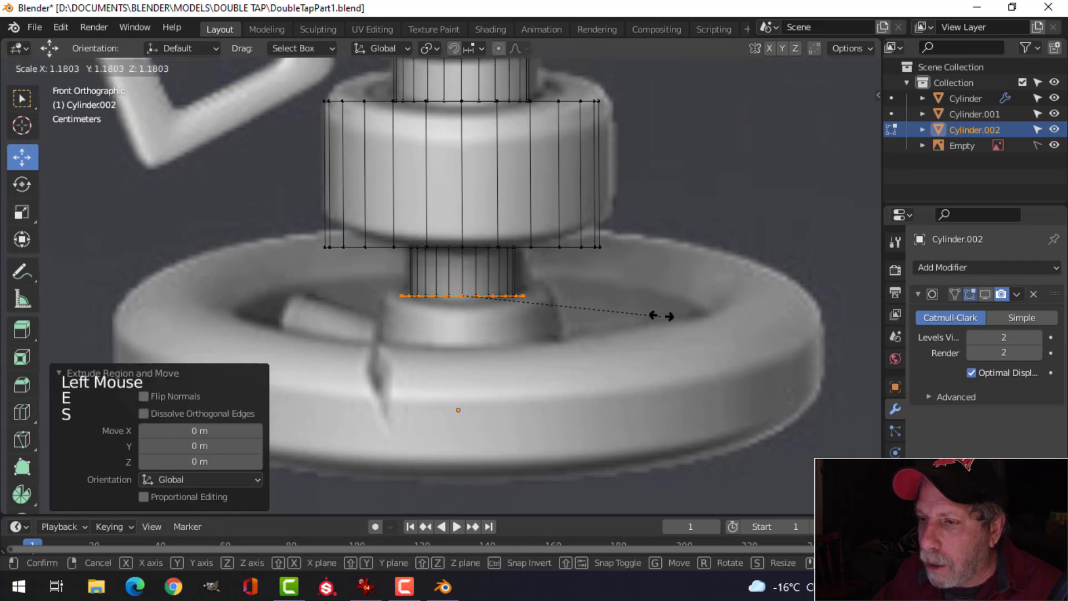
{"action": "left_click", "coordinate": [712, 310]}
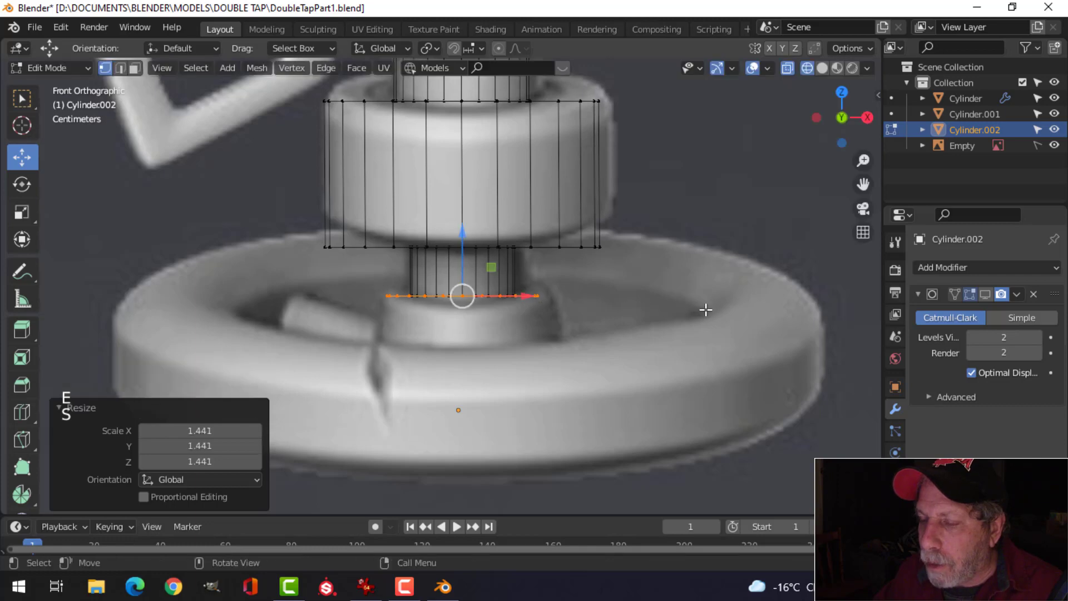
Extrude the widened loop about 0.036 m down to form the hub at the wheel's center, and return to solid shading
{"action": "middle_click_drag", "start_coordinate": [706, 305], "coordinate": [581, 310]}
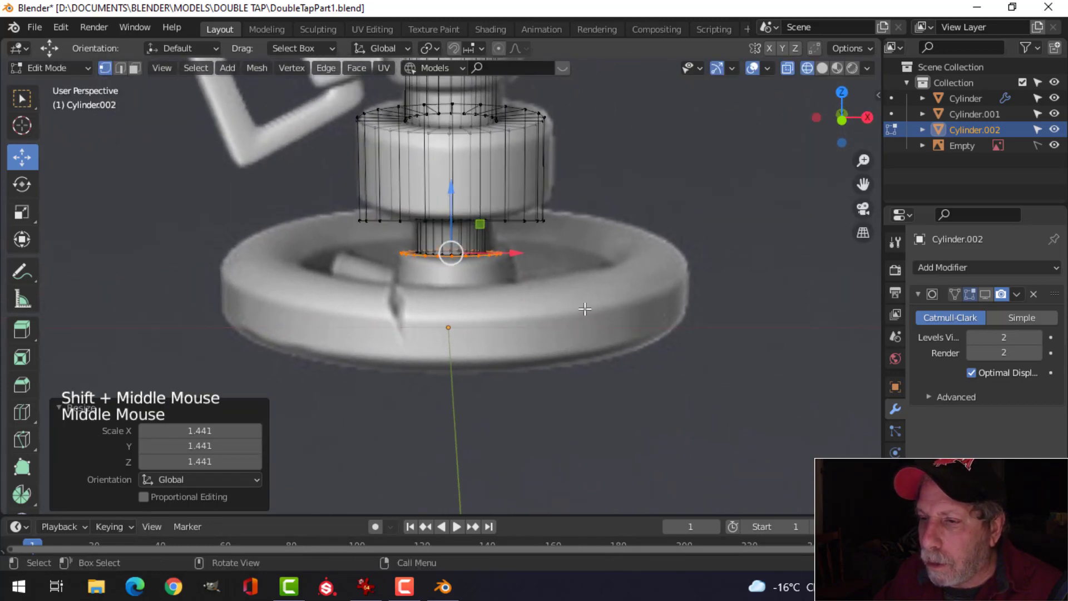
{"action": "key", "text": "e"}
{"action": "left_click_drag", "start_coordinate": [450, 198], "coordinate": [452, 246]}
{"action": "key", "text": "z"}
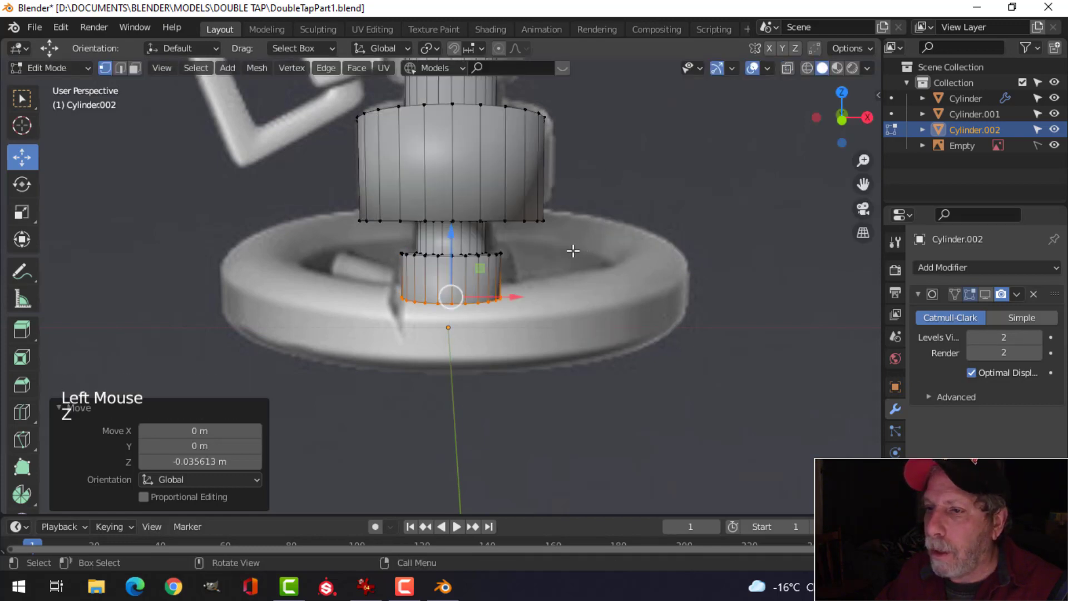
Clear the selection, switch to edge selection and dissolve the extra edge loop on the pipe
{"action": "scroll", "coordinate": [573, 251], "scroll_direction": "down", "scroll_amount": 3}
{"action": "mouse_move", "coordinate": [572, 250]}
{"action": "middle_mouse_down", "text": "shift"}
{"action": "mouse_move", "coordinate": [563, 353]}
{"action": "mouse_move", "coordinate": [544, 350]}
{"action": "middle_mouse_up", "text": "shift"}
{"action": "key", "text": "alt+a"}
{"action": "scroll", "coordinate": [534, 321], "scroll_direction": "up", "scroll_amount": 2}
{"action": "key", "text": "2"}
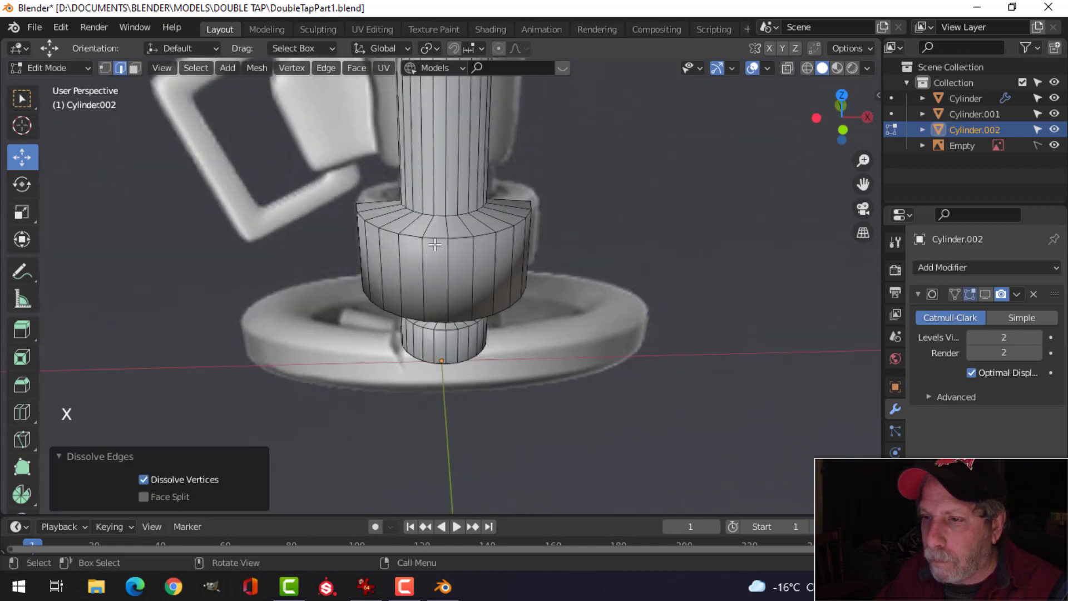
{"action": "left_click", "coordinate": [445, 238], "text": "alt+shift"}
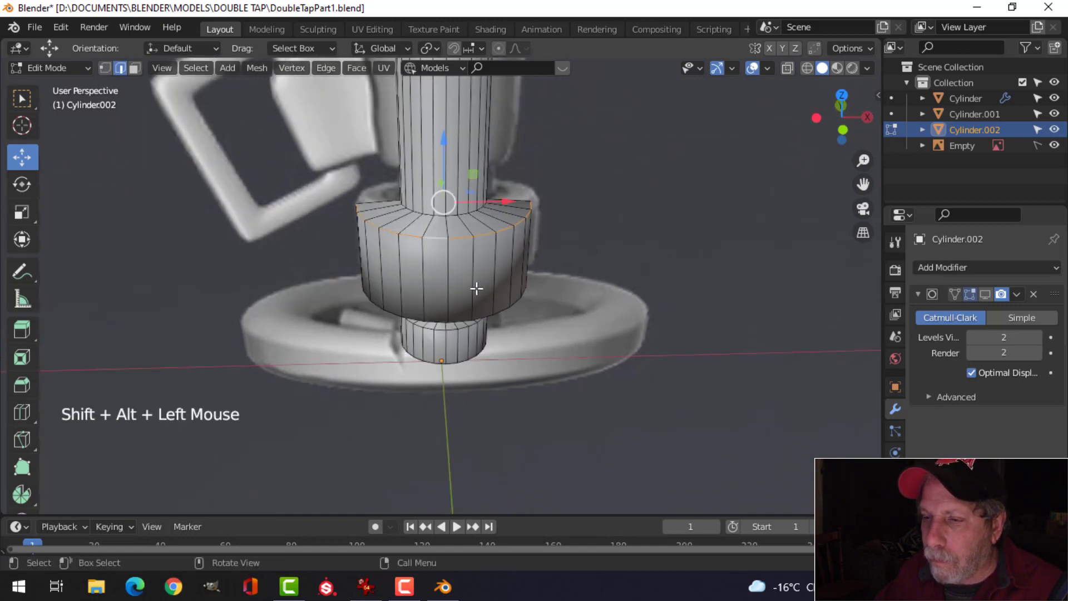
{"action": "left_click", "coordinate": [439, 312], "text": "alt+shift"}
{"action": "middle_click_drag", "start_coordinate": [439, 312], "coordinate": [460, 341]}
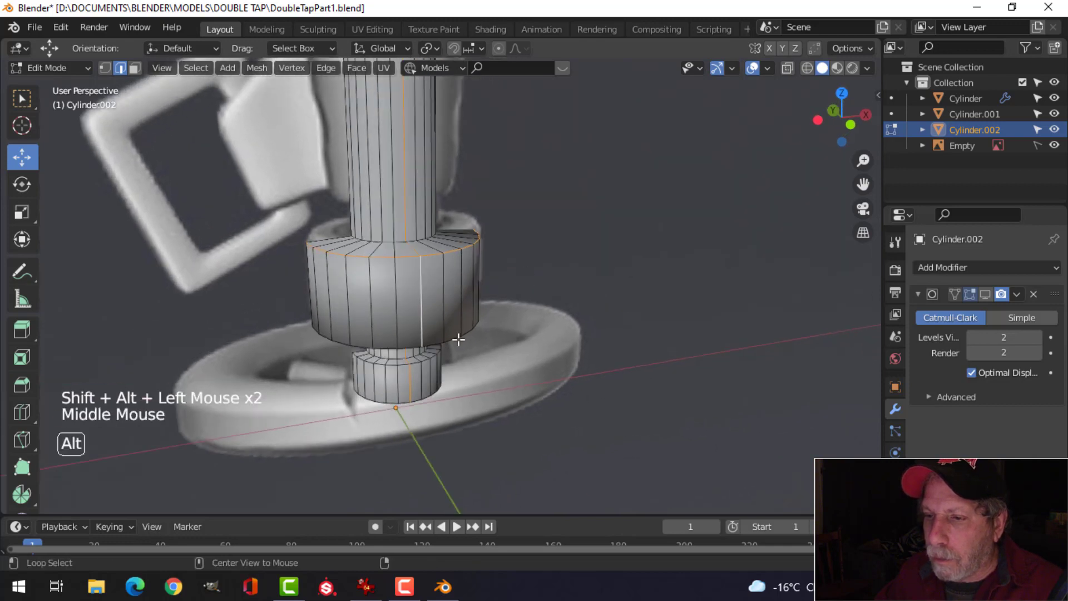
{"action": "key", "text": "alt+a"}
Bevel the lower ring's upper and lower outer edge loops with a width of about 0.008 m and two segments
{"action": "left_click", "coordinate": [407, 341], "text": "alt+shift"}
{"action": "middle_click_drag", "start_coordinate": [519, 306], "coordinate": [548, 295], "text": "shift"}
{"action": "left_click", "coordinate": [442, 243], "text": "alt+shift"}
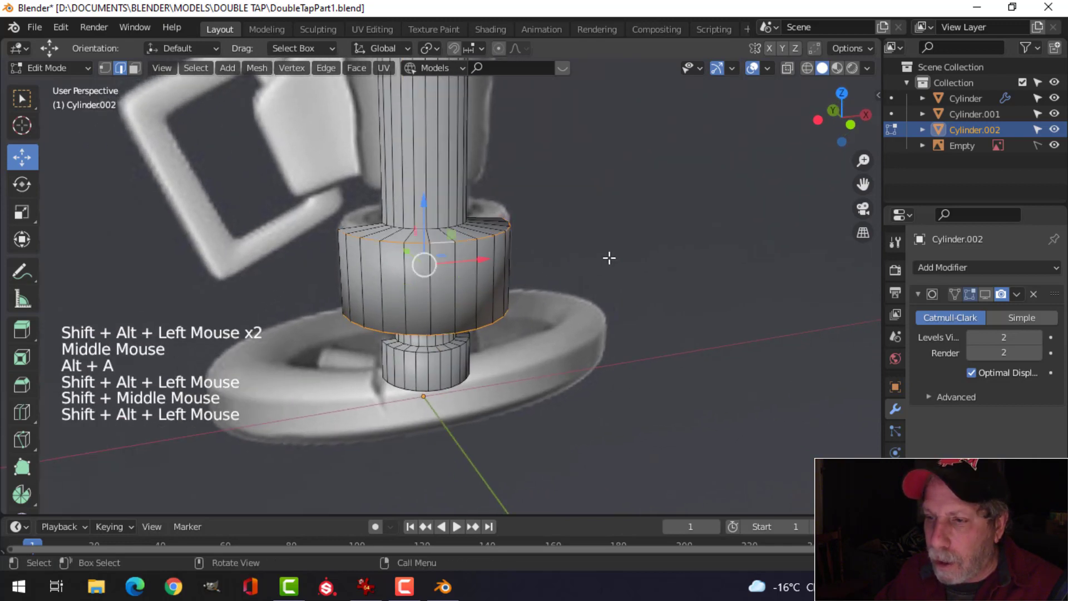
{"action": "key", "text": "ctrl+b"}
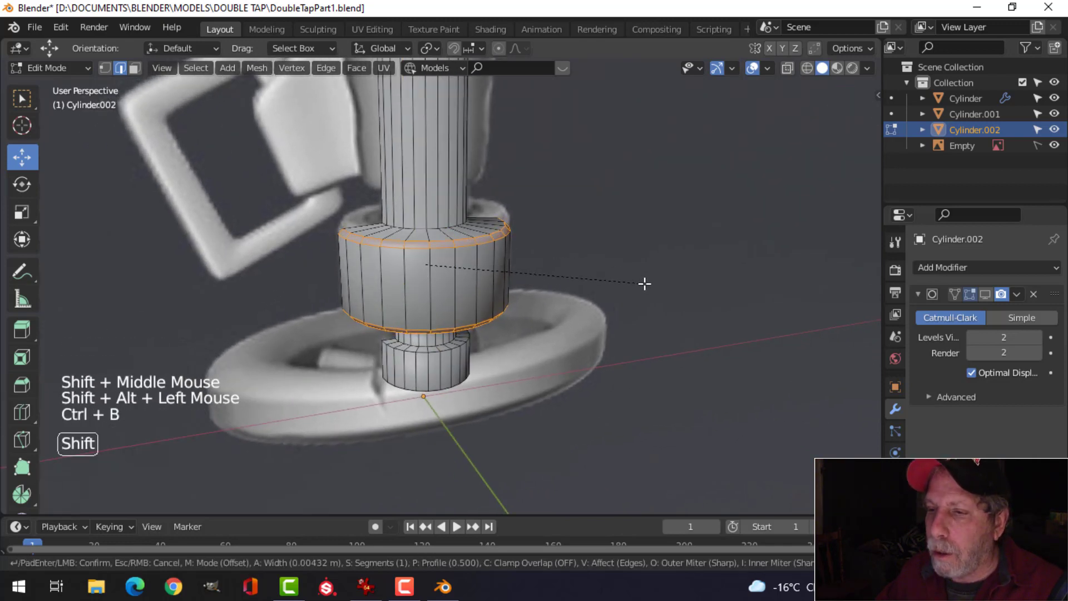
{"action": "scroll", "coordinate": [675, 297], "scroll_direction": "up", "scroll_amount": 1}
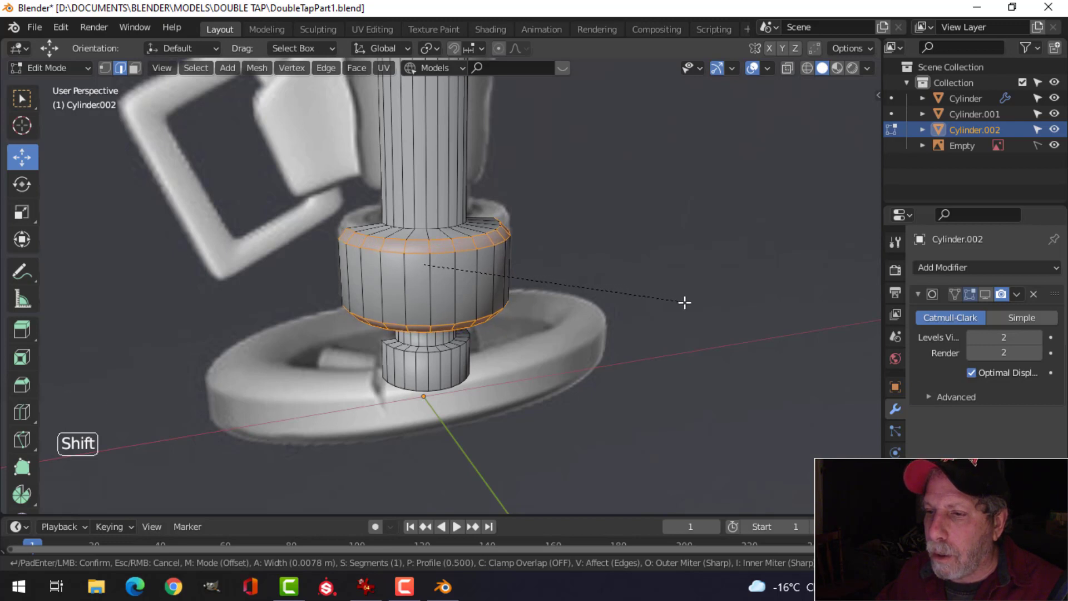
{"action": "left_click", "coordinate": [679, 300]}
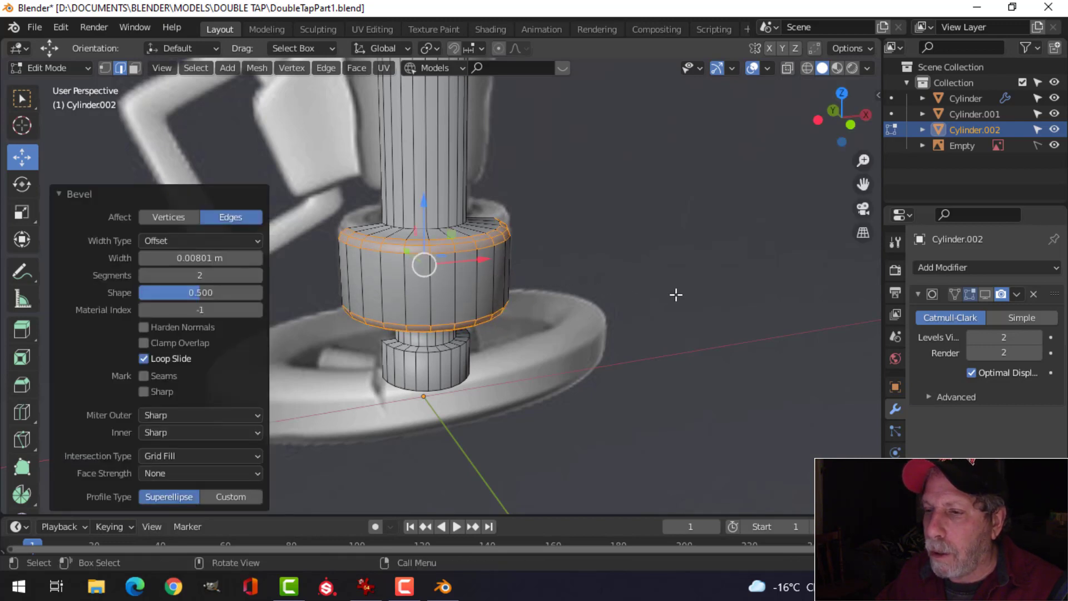
Switch to Object Mode and show the pipe's Catmull-Clark subdivision modifier in the viewport
{"action": "key", "text": "Tab"}
{"action": "scroll", "coordinate": [581, 278], "scroll_direction": "down", "scroll_amount": 2}
{"action": "left_click", "coordinate": [829, 286]}
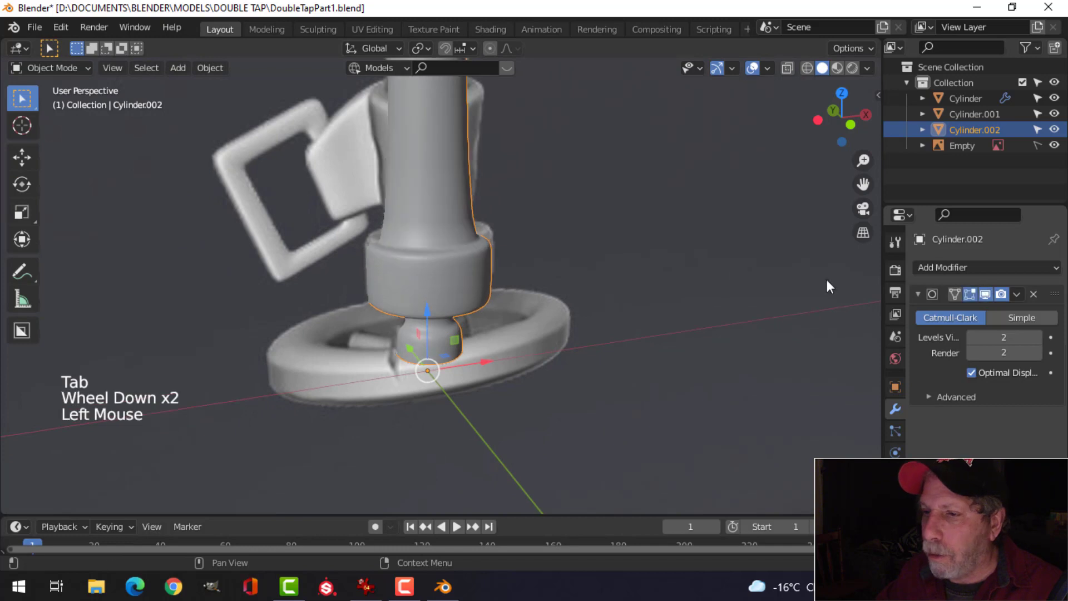
Add an edge loop around the long shaft and slide it down to the lower ring with a factor of -0.991
{"action": "key", "text": "Tab"}
{"action": "middle_click_drag", "start_coordinate": [449, 220], "coordinate": [505, 192]}
{"action": "key", "text": "alt+a"}
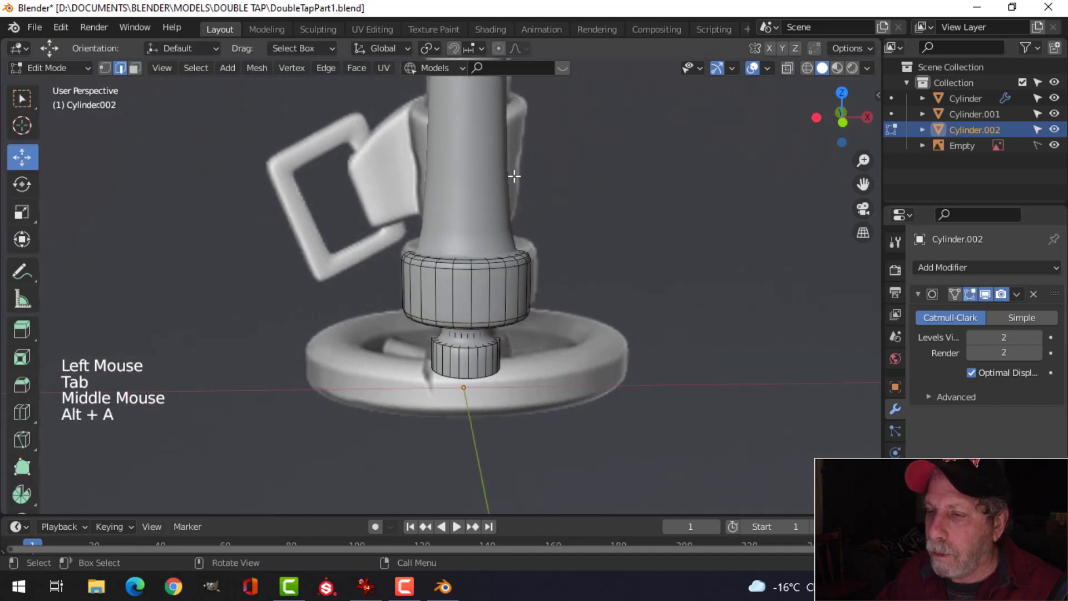
{"action": "scroll", "coordinate": [514, 176], "scroll_direction": "down", "scroll_amount": 5}
{"action": "scroll", "coordinate": [529, 201], "scroll_direction": "up", "scroll_amount": 1}
{"action": "key", "text": "ctrl+r"}
{"action": "left_click", "coordinate": [477, 155]}
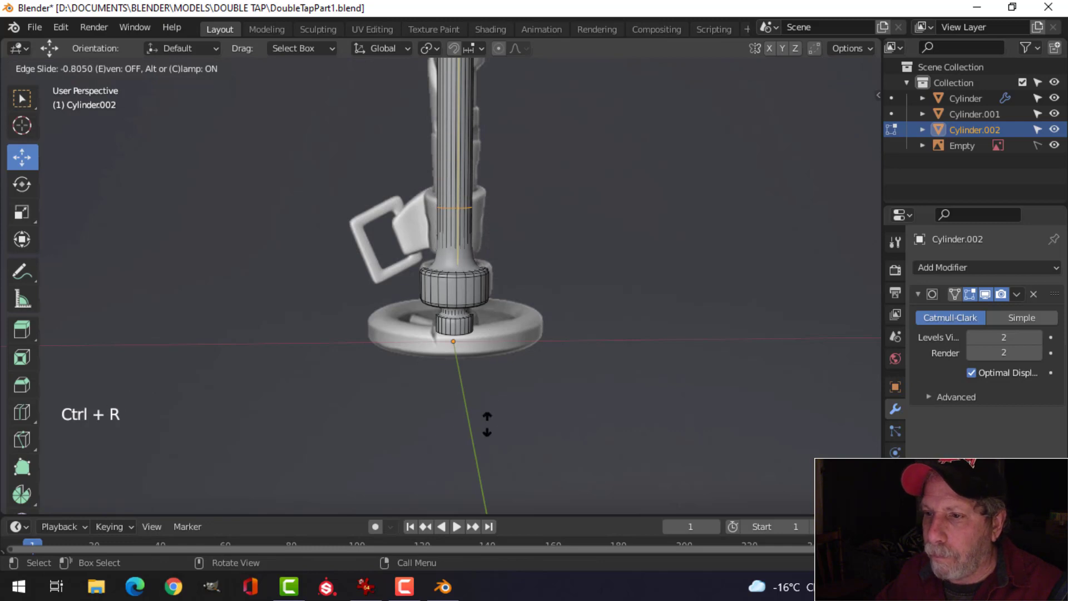
{"action": "left_click", "coordinate": [494, 490]}
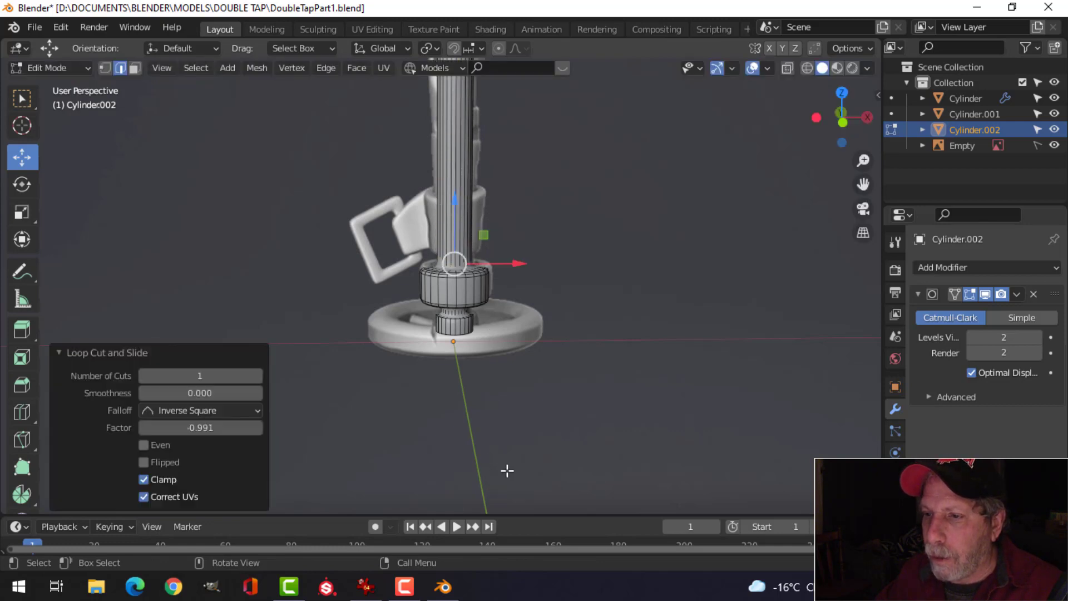
Add an edge loop on the lower ring's top face close to the shaft and check the smoothed shape
{"action": "scroll", "coordinate": [519, 351], "scroll_direction": "up", "scroll_amount": 5}
{"action": "middle_click_drag", "start_coordinate": [519, 350], "coordinate": [519, 212]}
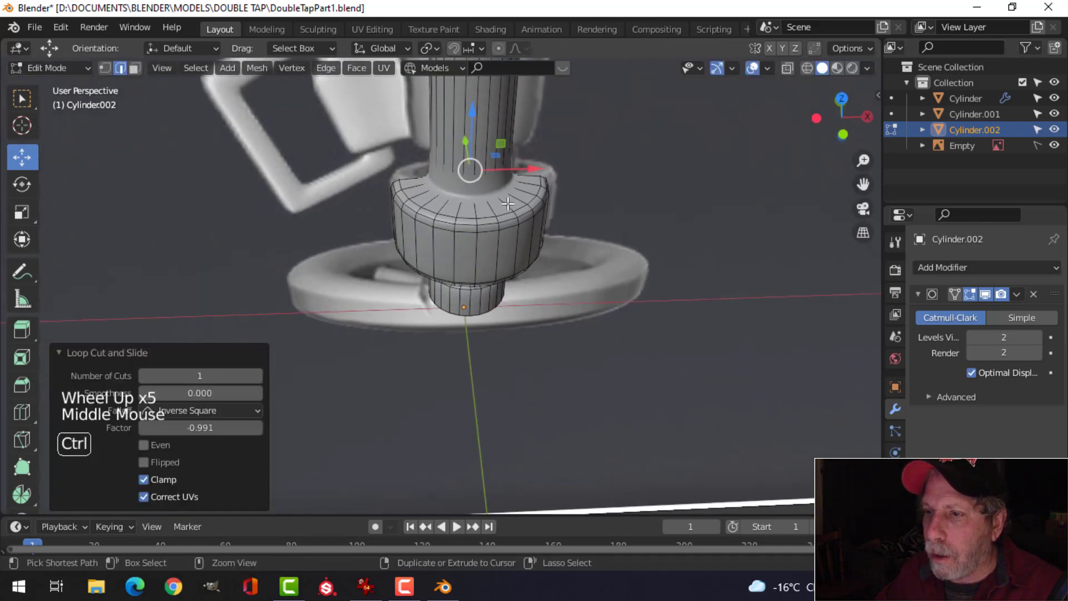
{"action": "key", "text": "ctrl+r"}
{"action": "left_click", "coordinate": [500, 196]}
{"action": "left_click", "coordinate": [498, 197]}
{"action": "key", "text": "Tab"}
{"action": "middle_click_drag", "start_coordinate": [553, 249], "coordinate": [534, 211]}
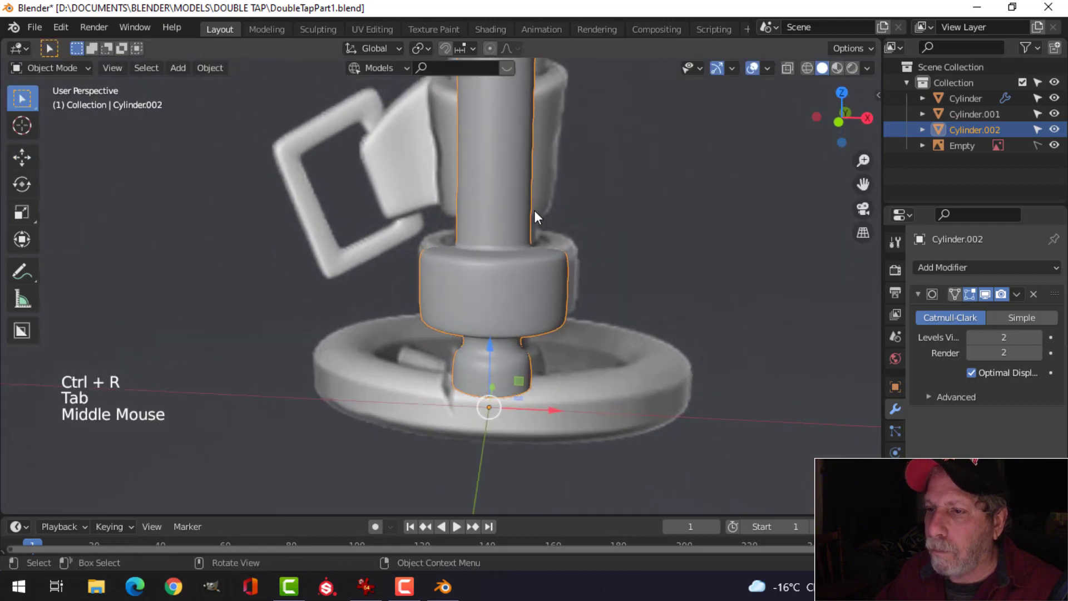
Add an edge loop on the lower ring's underside near the neck with a factor of -0.471
{"action": "scroll", "coordinate": [546, 274], "scroll_direction": "down", "scroll_amount": 3}
{"action": "key", "text": "alt+a"}
{"action": "scroll", "coordinate": [544, 274], "scroll_direction": "up", "scroll_amount": 3}
{"action": "middle_click_drag", "start_coordinate": [577, 274], "coordinate": [551, 261], "text": "shift"}
{"action": "middle_click_drag", "start_coordinate": [551, 261], "coordinate": [484, 248]}
{"action": "scroll", "coordinate": [489, 220], "scroll_direction": "up", "scroll_amount": 2}
{"action": "key", "text": "Tab"}
{"action": "key", "text": "alt+a"}
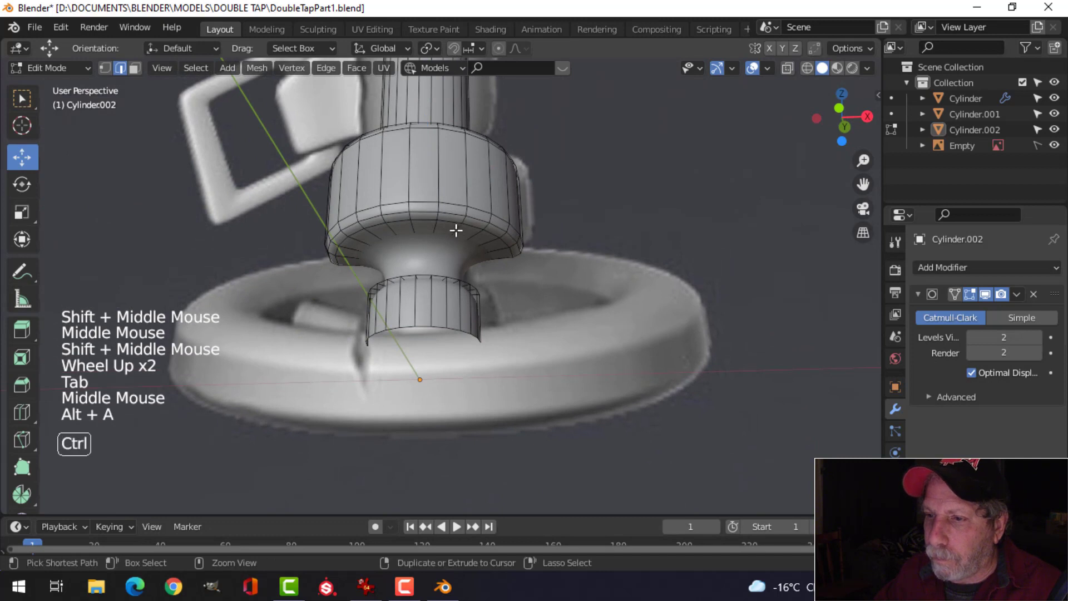
{"action": "key", "text": "ctrl+r"}
{"action": "left_click", "coordinate": [454, 236]}
{"action": "left_click", "coordinate": [455, 241]}
Add an edge loop around the neck close to the ring's underside and check the smoothed shape
{"action": "key", "text": "ctrl+r"}
{"action": "left_click", "coordinate": [458, 262]}
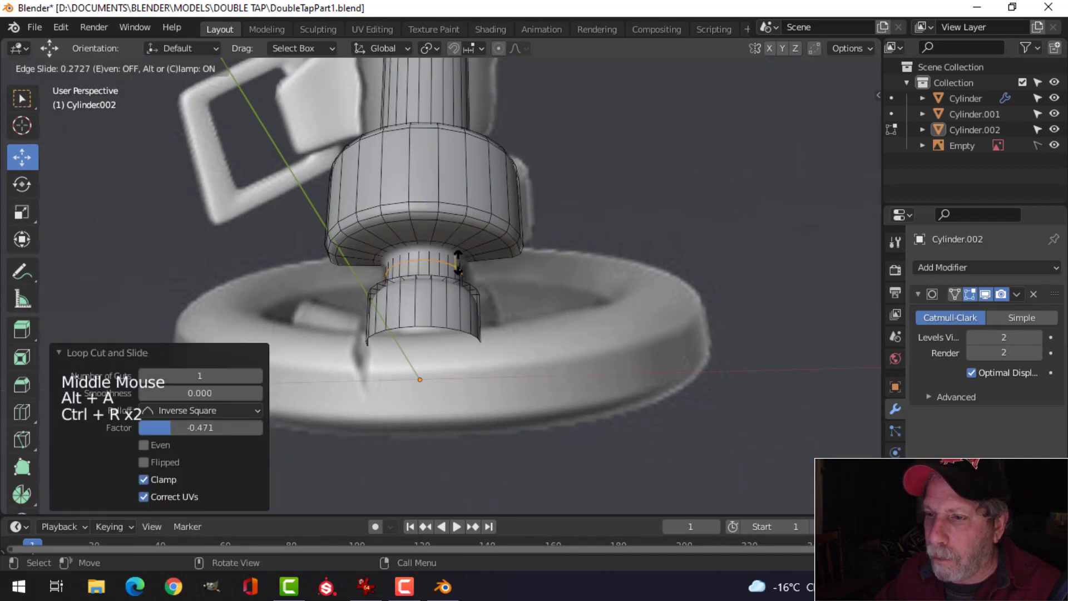
{"action": "left_click", "coordinate": [457, 255]}
{"action": "key", "text": "Tab"}
{"action": "middle_click_drag", "start_coordinate": [457, 255], "coordinate": [541, 319]}
{"action": "key", "text": "alt+a"}
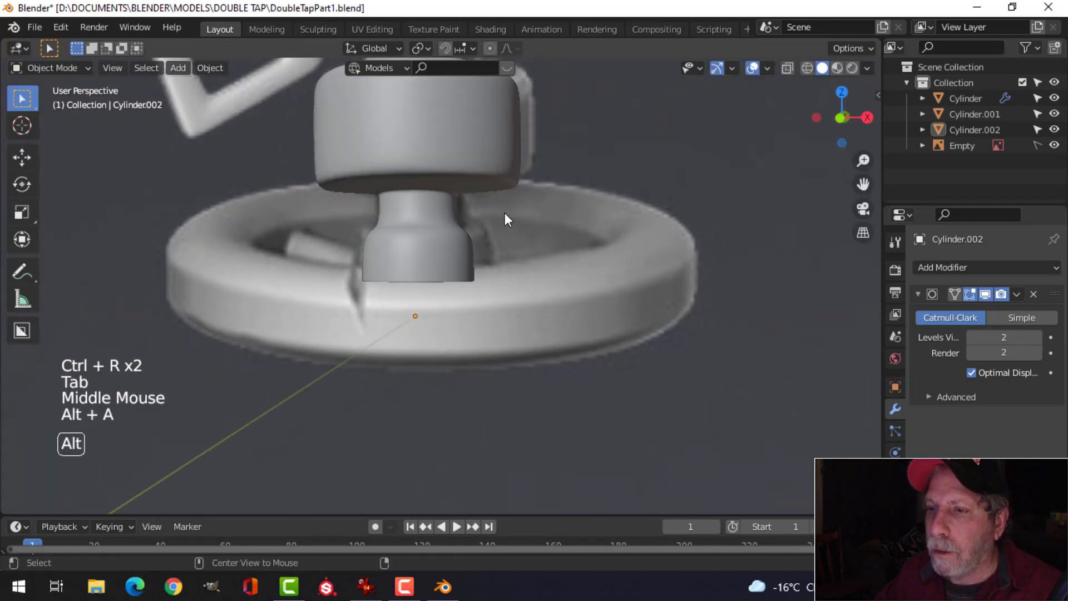
Add an edge loop where the neck meets the wheel hub with a factor of -0.841
{"action": "middle_click_drag", "start_coordinate": [505, 213], "coordinate": [462, 296], "text": "shift"}
{"action": "key", "text": "Tab"}
{"action": "key", "text": "alt+a"}
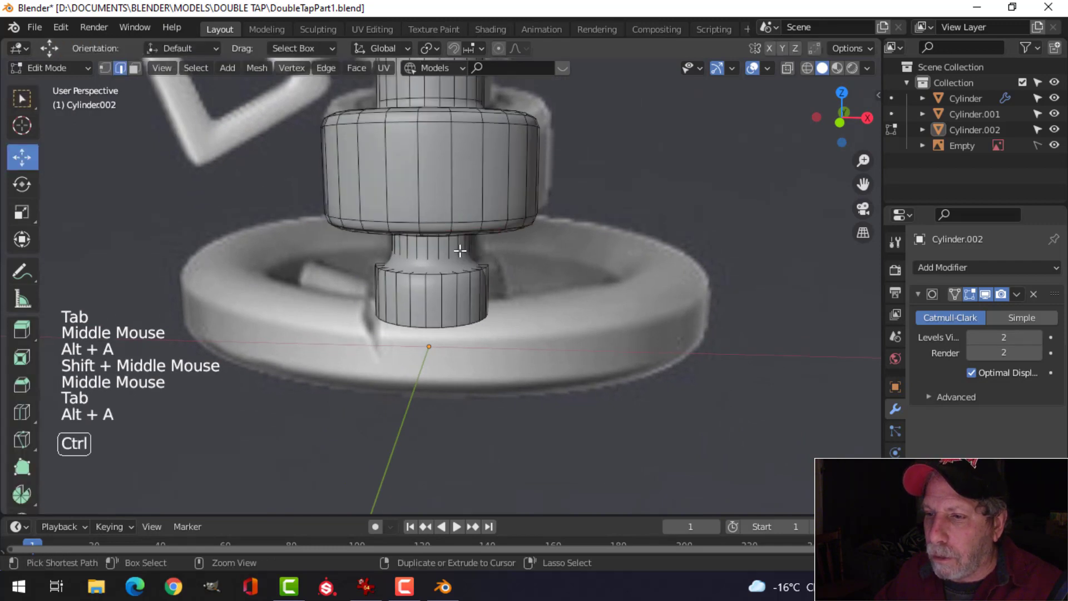
{"action": "key", "text": "ctrl+r"}
{"action": "left_click", "coordinate": [465, 265]}
{"action": "left_click", "coordinate": [467, 265]}
Add an edge loop around the hub's side just below its upper edge and check the smoothed shape
{"action": "key", "text": "ctrl+r"}
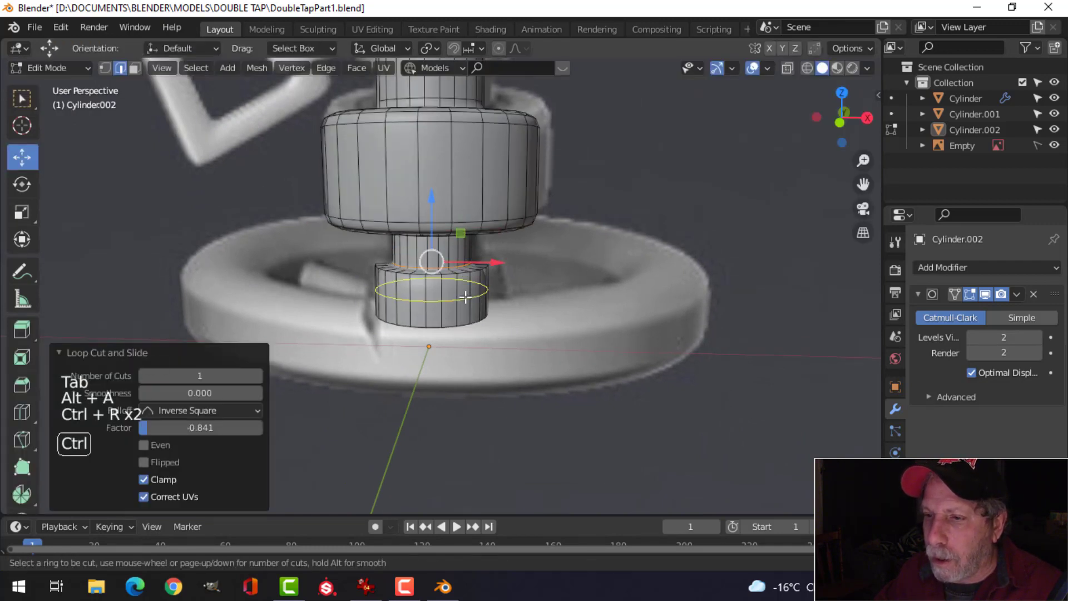
{"action": "left_click", "coordinate": [465, 286]}
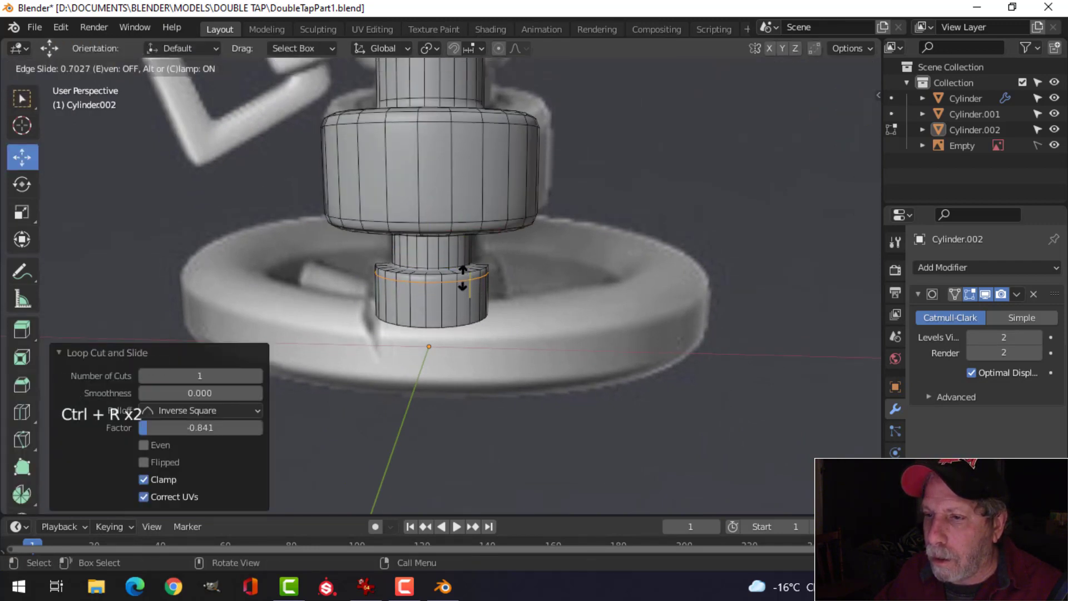
{"action": "left_click", "coordinate": [462, 277]}
{"action": "key", "text": "Tab"}
{"action": "middle_click_drag", "start_coordinate": [492, 235], "coordinate": [517, 289], "text": "shift"}
{"action": "left_click", "coordinate": [456, 226]}
{"action": "key", "text": "Tab"}
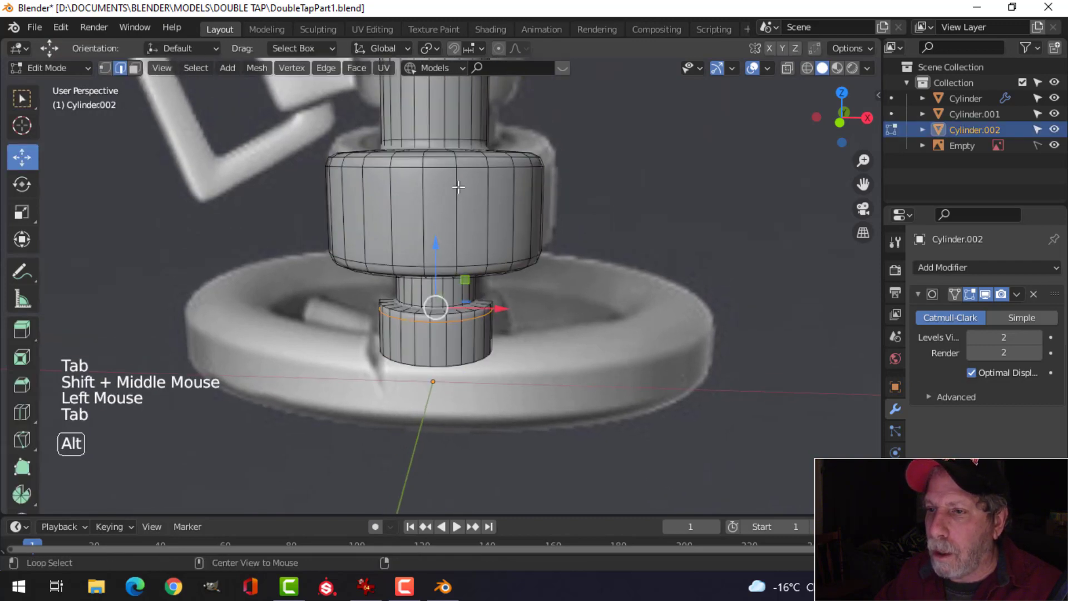
Select the two loops bounding the lower ring's side wall and scale them along Z to about 0.82
{"action": "key", "text": "alt+a"}
{"action": "middle_click_drag", "start_coordinate": [458, 183], "coordinate": [459, 220], "text": "shift"}
{"action": "left_click", "coordinate": [460, 199], "text": "alt+shift"}
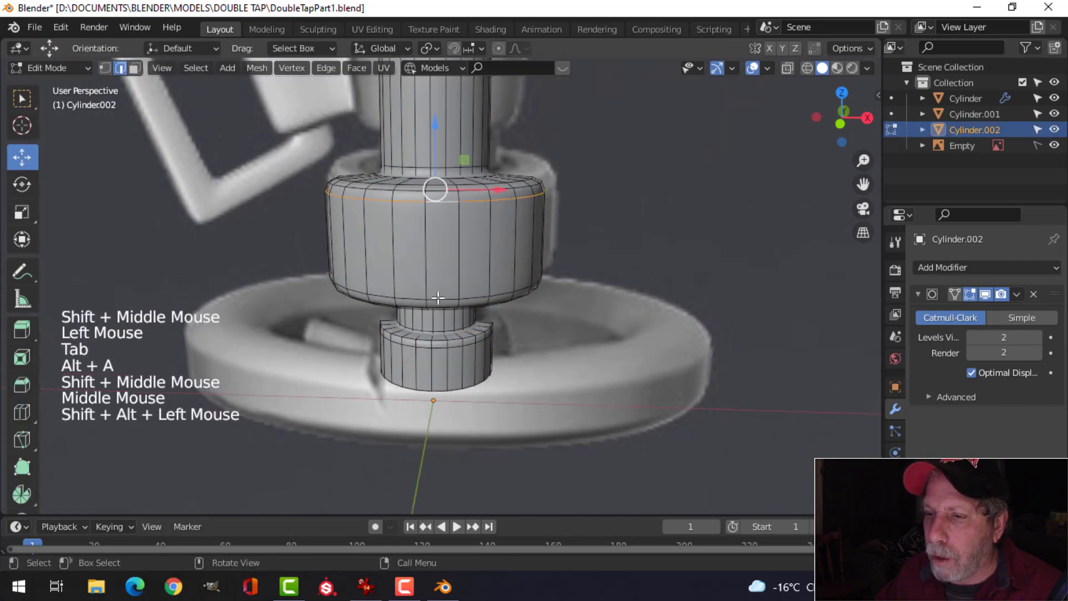
{"action": "left_click", "coordinate": [548, 285], "text": "alt+shift"}
{"action": "key", "text": "s"}
{"action": "key", "text": "z"}
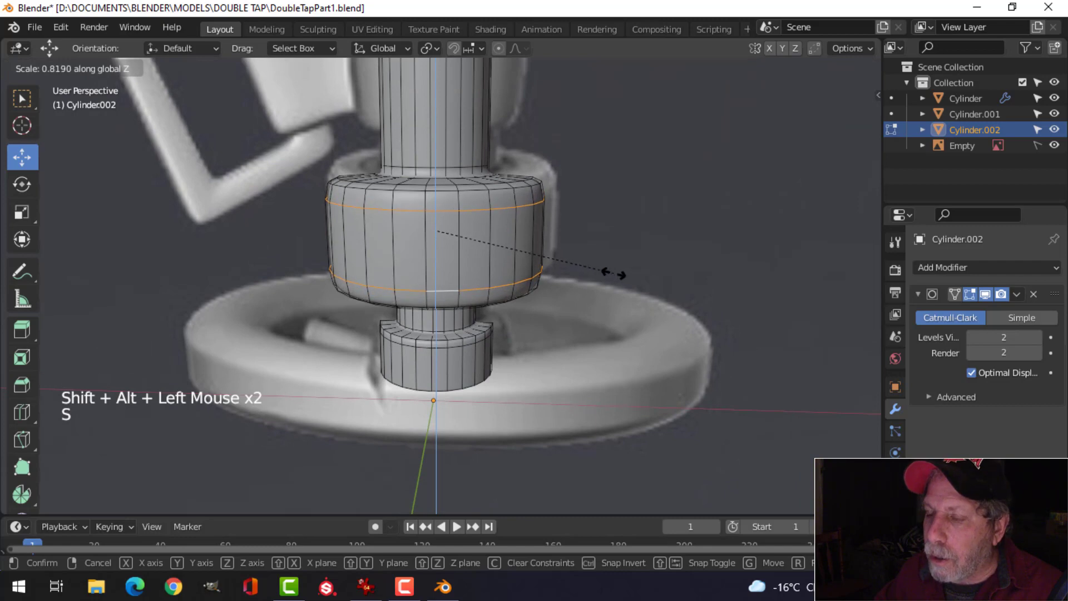
{"action": "left_click", "coordinate": [612, 272]}
{"action": "key", "text": "alt+a"}
Select the neighbouring bevel loops at the ring's upper and lower edges and scale them along Z
{"action": "left_click", "coordinate": [450, 189], "text": "alt+shift"}
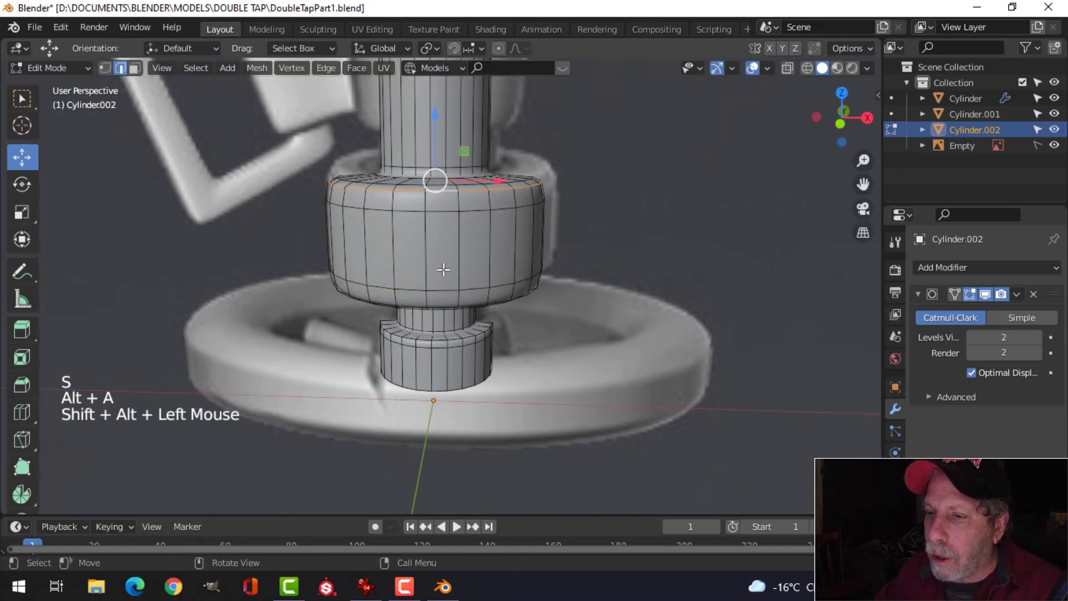
{"action": "left_click", "coordinate": [439, 300], "text": "alt+shift"}
{"action": "middle_click_drag", "start_coordinate": [524, 278], "coordinate": [476, 387]}
{"action": "key", "text": "s"}
{"action": "key", "text": "z"}
{"action": "left_click", "coordinate": [558, 255]}
Add edge loops near the outer rim on the ring's top face, factor -0.736, and underside, factor about 0.78
{"action": "key", "text": "alt+a"}
{"action": "key", "text": "ctrl+r"}
{"action": "left_click", "coordinate": [458, 227]}
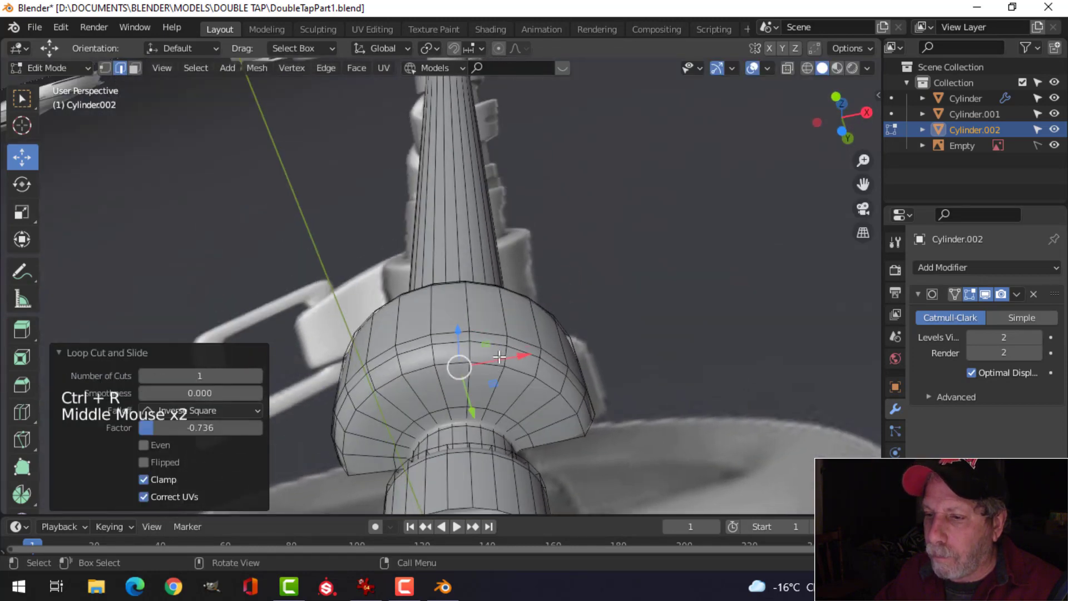
{"action": "key", "text": "ctrl+r"}
{"action": "left_click", "coordinate": [477, 386]}
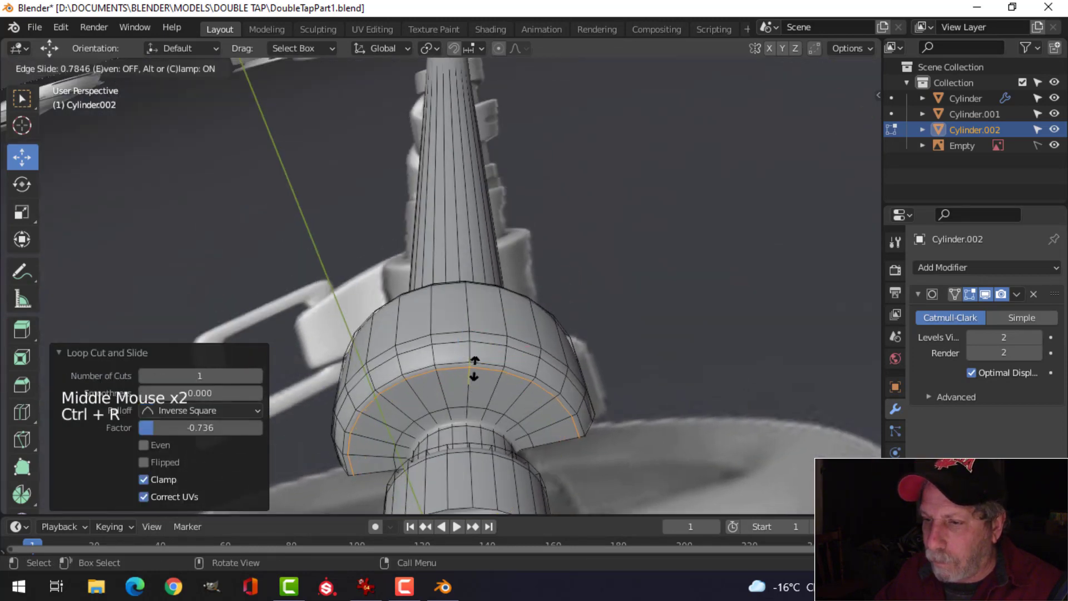
{"action": "left_click", "coordinate": [474, 368]}
{"action": "key", "text": "Tab"}
{"action": "middle_click_drag", "start_coordinate": [474, 368], "coordinate": [512, 367]}
{"action": "key", "text": "Tab"}
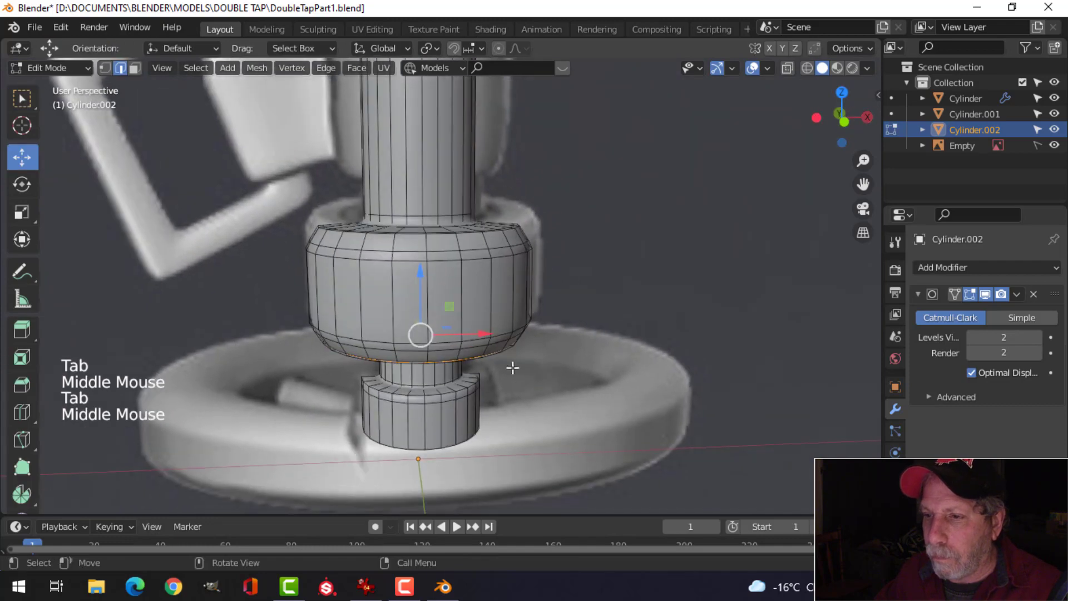
Add an edge loop in the ring's upper bevel band with a slide of about 0.55
{"action": "key", "text": "alt+a"}
{"action": "key", "text": "ctrl+r"}
{"action": "left_click", "coordinate": [454, 240]}
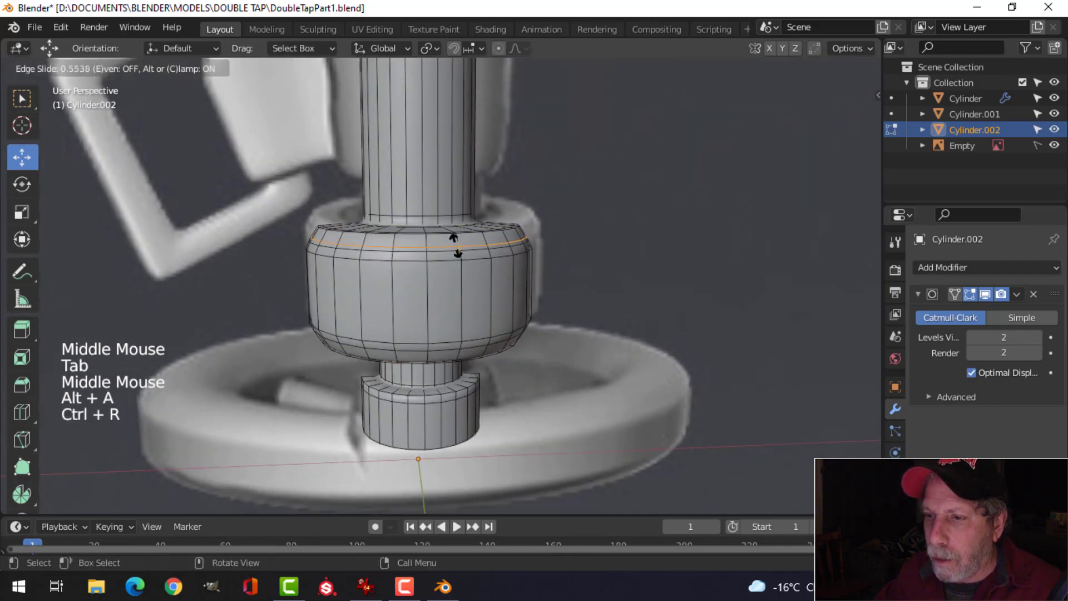
{"action": "left_click", "coordinate": [455, 246]}
{"action": "key", "text": "Tab"}
{"action": "middle_click_drag", "start_coordinate": [555, 323], "coordinate": [524, 310]}
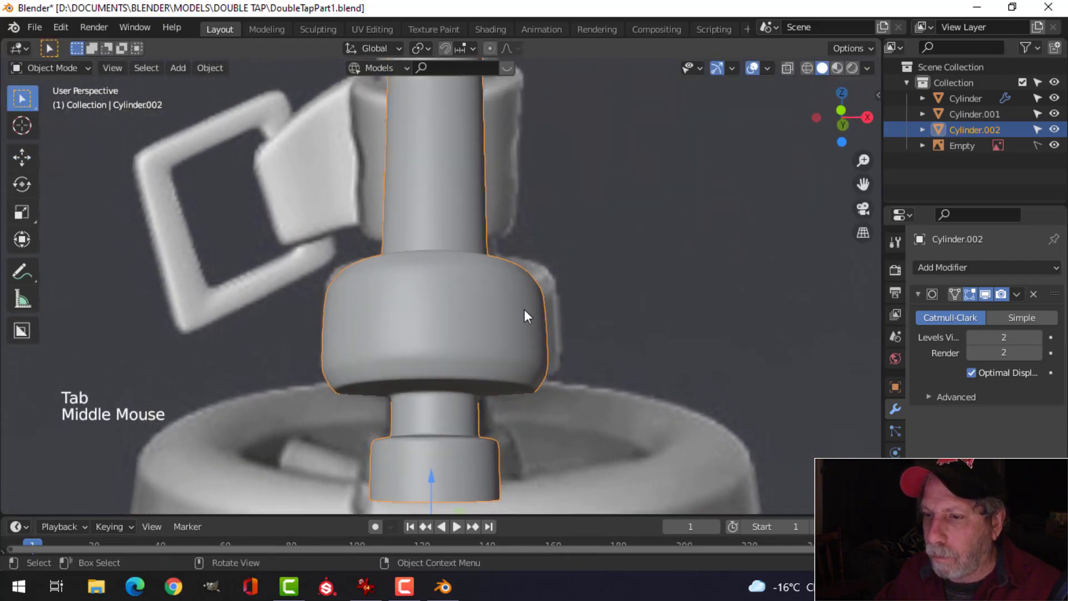
Add an edge loop in the ring's lower bevel band with a slide of about -0.24
{"action": "key", "text": "Tab"}
{"action": "middle_click_drag", "start_coordinate": [480, 373], "coordinate": [479, 382]}
{"action": "key", "text": "alt+a"}
{"action": "key", "text": "ctrl+r"}
{"action": "left_click", "coordinate": [464, 372]}
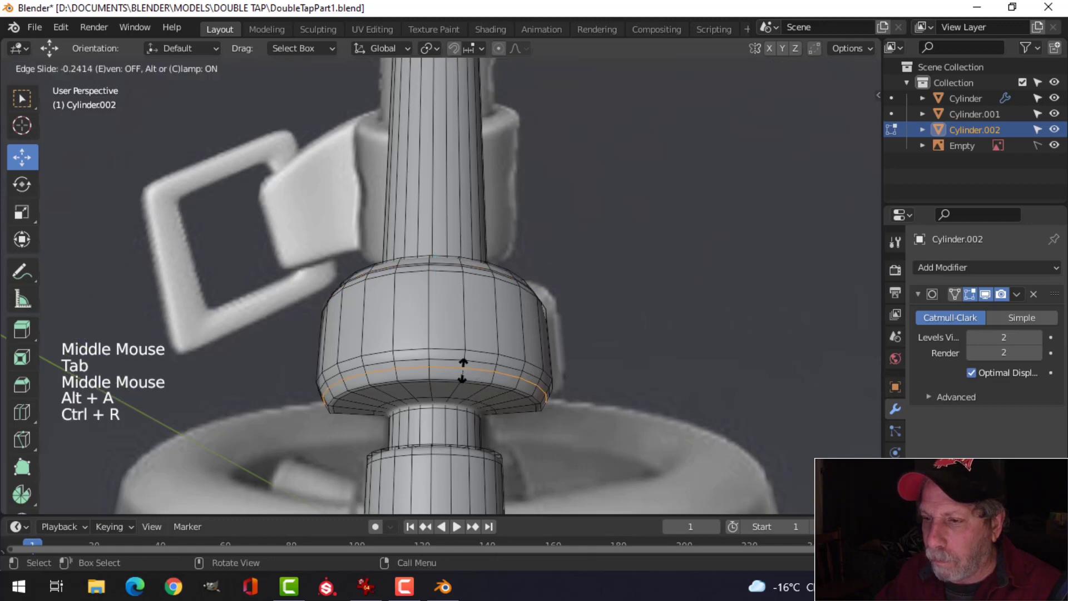
{"action": "left_click", "coordinate": [463, 369]}
Adjust the spacing of the ring's upper and lower side-wall loops by scaling them along Z, and check the smoothed result
{"action": "key", "text": "alt+a"}
{"action": "left_click", "coordinate": [457, 355], "text": "alt+shift"}
{"action": "middle_click_drag", "start_coordinate": [458, 323], "coordinate": [458, 287]}
{"action": "left_click", "coordinate": [458, 276], "text": "alt+shift"}
{"action": "key", "text": "s"}
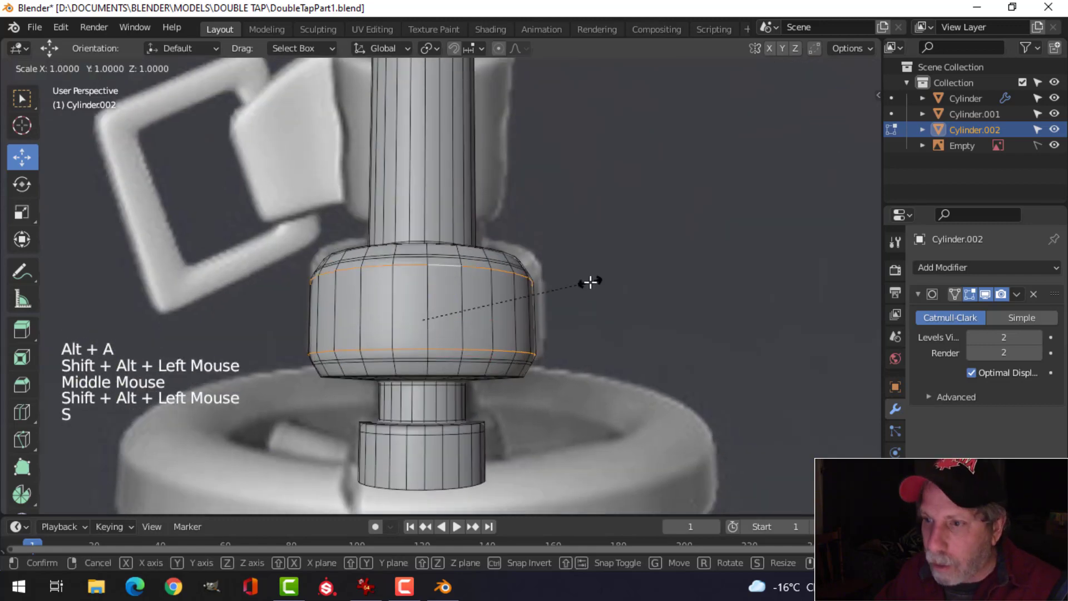
{"action": "key", "text": "z"}
{"action": "left_click", "coordinate": [608, 290]}
{"action": "key", "text": "Tab"}
{"action": "middle_click_drag", "start_coordinate": [610, 299], "coordinate": [582, 364]}
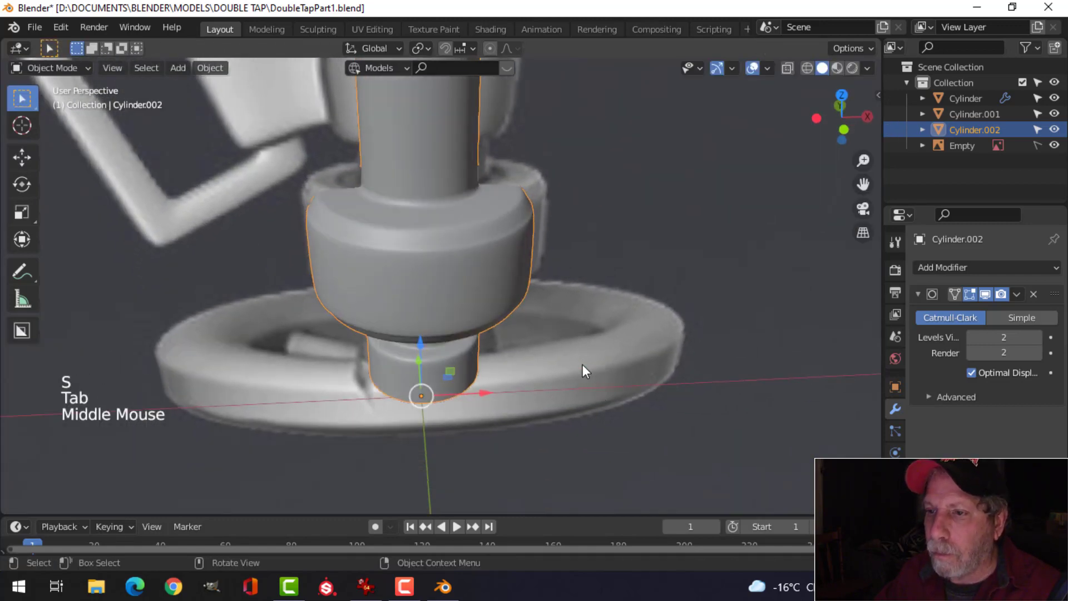
Examine the smoothed ring, neck and hub against the reference, and follow the shaft up to the collar
{"action": "scroll", "coordinate": [584, 356], "scroll_direction": "down", "scroll_amount": 3}
{"action": "key", "text": "alt+a"}
{"action": "middle_click_drag", "start_coordinate": [602, 314], "coordinate": [524, 402]}
{"action": "scroll", "coordinate": [536, 281], "scroll_direction": "up", "scroll_amount": 3}
{"action": "scroll", "coordinate": [517, 384], "scroll_direction": "down", "scroll_amount": 1}
{"action": "scroll", "coordinate": [501, 336], "scroll_direction": "up", "scroll_amount": 2}
{"action": "scroll", "coordinate": [467, 256], "scroll_direction": "down", "scroll_amount": 8}
{"action": "middle_click_drag", "start_coordinate": [463, 245], "coordinate": [491, 312], "text": "shift"}
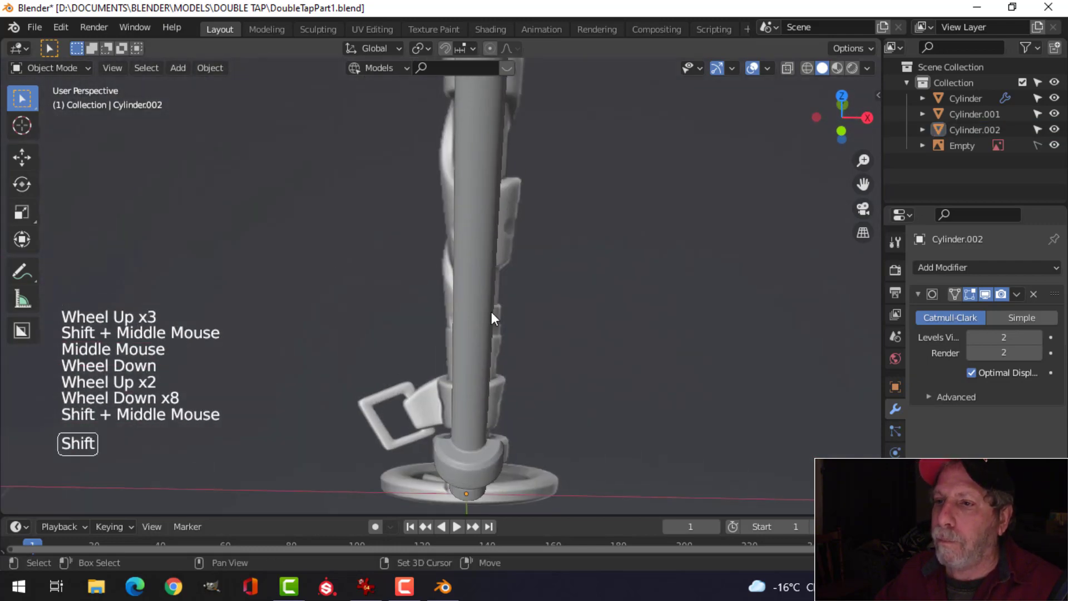
{"action": "scroll", "coordinate": [499, 311], "scroll_direction": "down", "scroll_amount": 4}
{"action": "scroll", "coordinate": [499, 308], "scroll_direction": "down", "scroll_amount": 3}
{"action": "middle_click_drag", "start_coordinate": [467, 222], "coordinate": [480, 307], "text": "shift"}
Add an edge loop around the long shaft and slide it up toward the underside of the collar
{"action": "scroll", "coordinate": [475, 241], "scroll_direction": "up", "scroll_amount": 3}
{"action": "left_click", "coordinate": [481, 306]}
{"action": "key", "text": "Tab"}
{"action": "scroll", "coordinate": [518, 299], "scroll_direction": "up", "scroll_amount": 3}
{"action": "key", "text": "alt+a"}
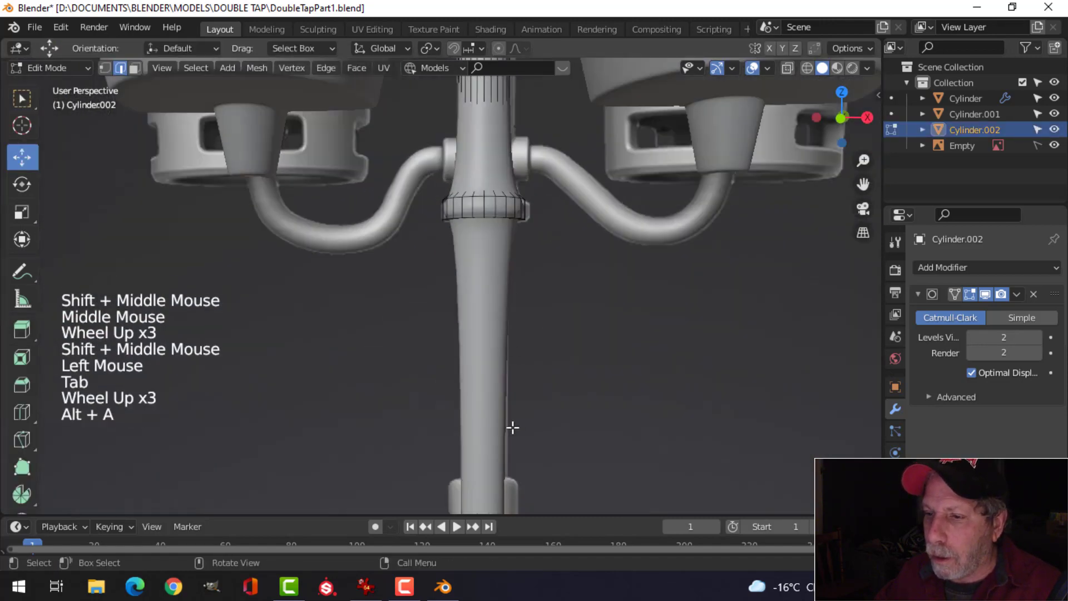
{"action": "key", "text": "ctrl+r"}
{"action": "left_click", "coordinate": [509, 431]}
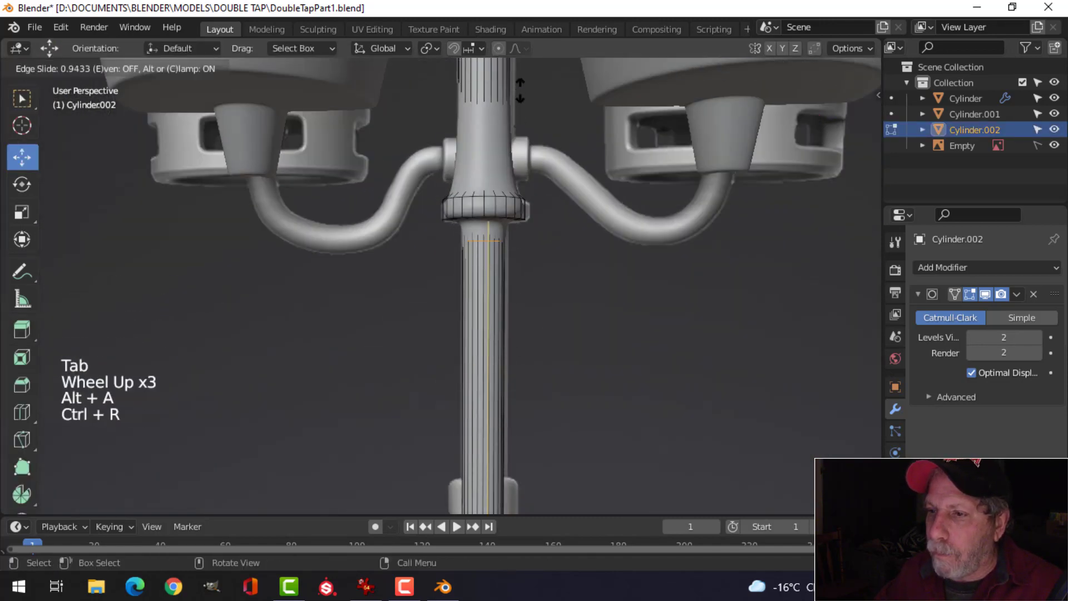
Add supporting edge loops at the top of the lower pipe and along the outer and inner edges of the collar's underside
{"action": "left_click", "coordinate": [530, 69]}
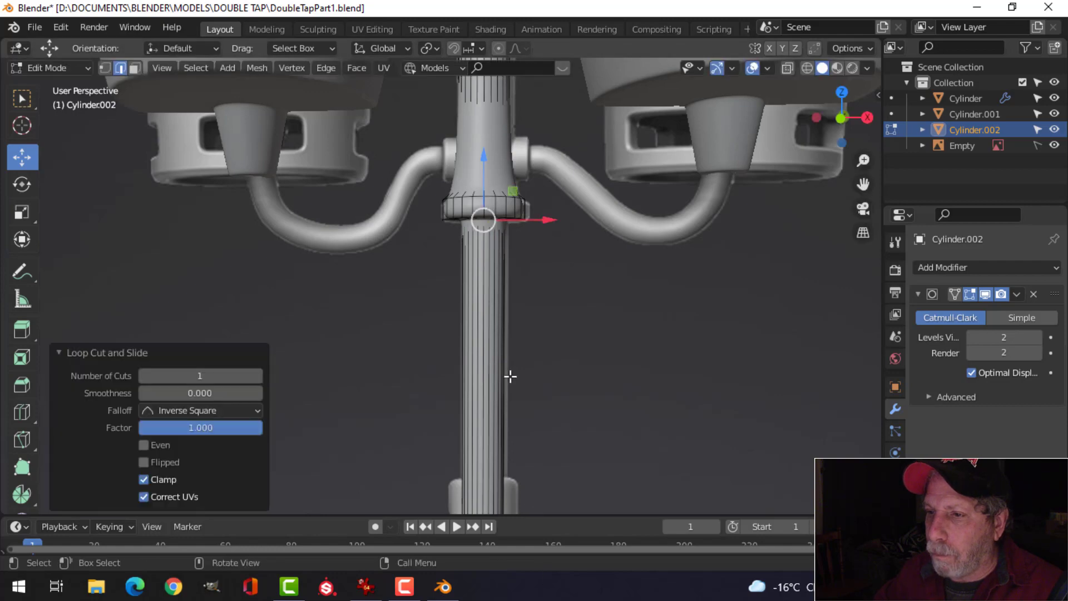
{"action": "scroll", "coordinate": [508, 375], "scroll_direction": "up", "scroll_amount": 4}
{"action": "middle_click_drag", "start_coordinate": [508, 374], "coordinate": [537, 311], "text": "shift"}
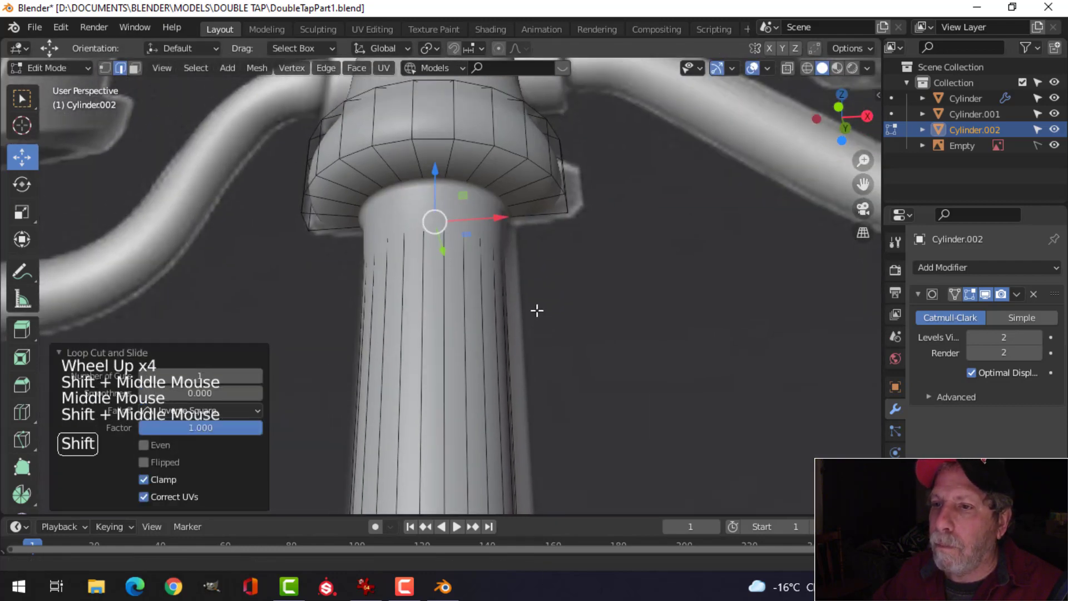
{"action": "key", "text": "ctrl+r"}
{"action": "left_click", "coordinate": [477, 152]}
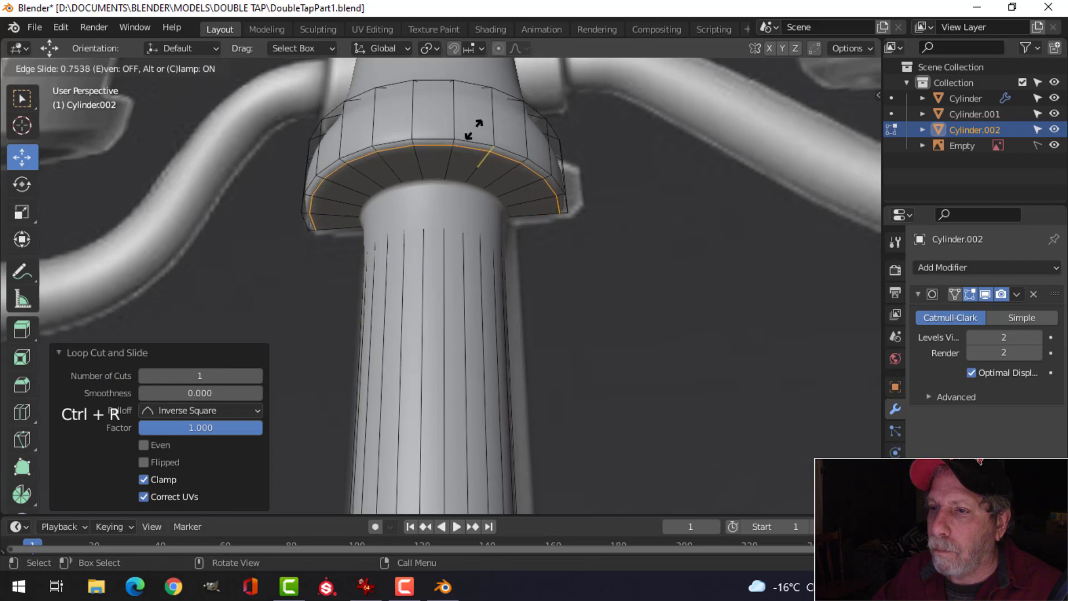
{"action": "left_click", "coordinate": [473, 131]}
{"action": "key", "text": "ctrl+r"}
{"action": "left_click", "coordinate": [479, 166]}
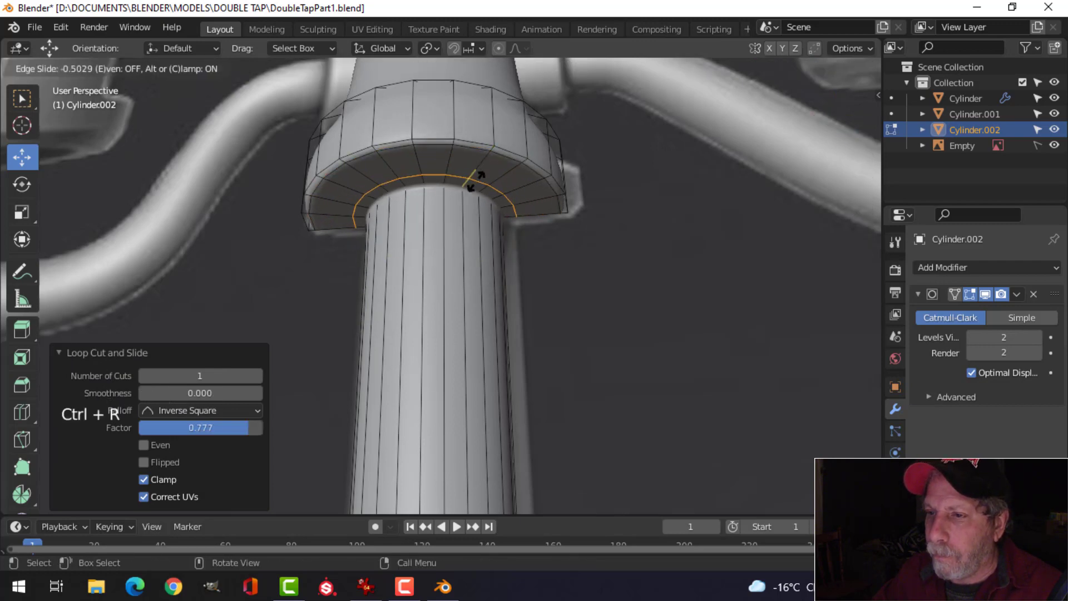
{"action": "left_click", "coordinate": [475, 182]}
{"action": "key", "text": "Tab"}
Add a supporting edge loop around the upper pipe, close above the collar
{"action": "middle_click_drag", "start_coordinate": [475, 182], "coordinate": [424, 156]}
{"action": "scroll", "coordinate": [547, 296], "scroll_direction": "down", "scroll_amount": 2}
{"action": "key", "text": "Tab"}
{"action": "key", "text": "alt+a"}
{"action": "scroll", "coordinate": [453, 219], "scroll_direction": "down", "scroll_amount": 3}
{"action": "key", "text": "ctrl+r"}
{"action": "left_click", "coordinate": [424, 156]}
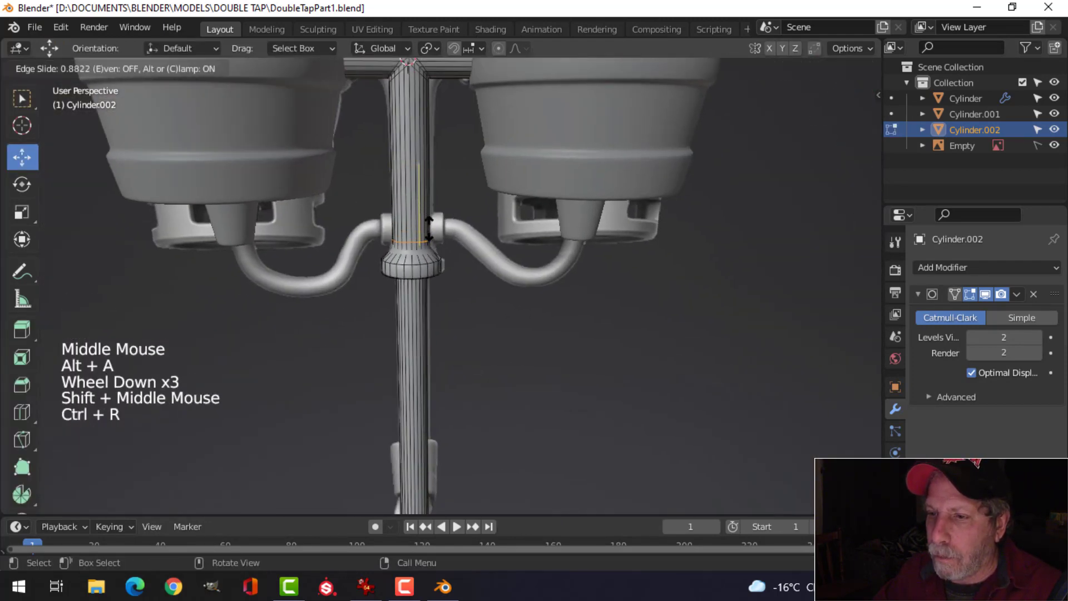
{"action": "left_click", "coordinate": [429, 232]}
{"action": "scroll", "coordinate": [457, 243], "scroll_direction": "up", "scroll_amount": 4}
{"action": "key", "text": "Tab"}
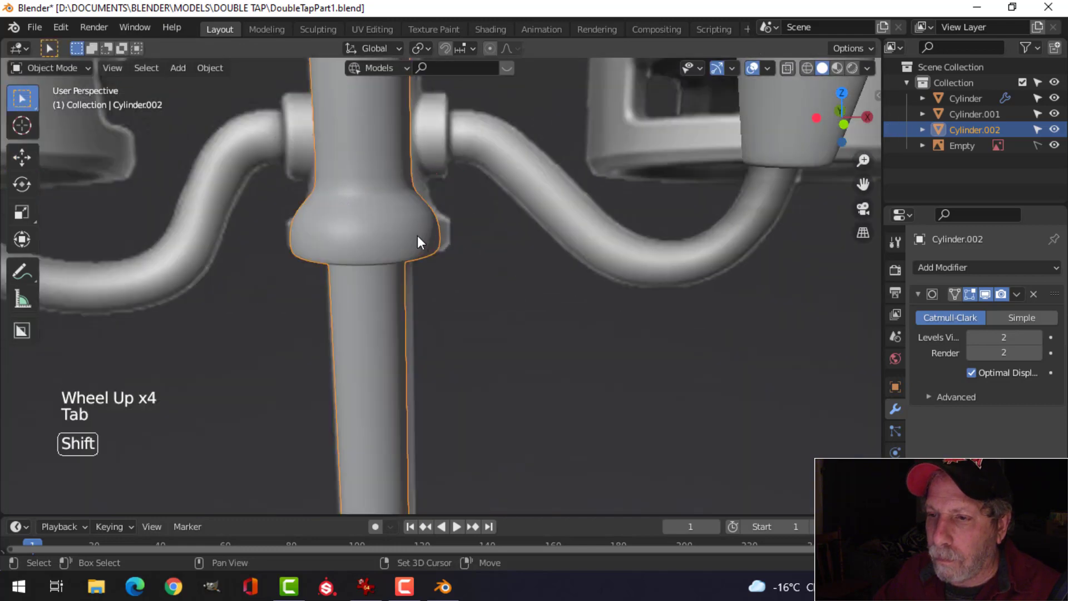
Add two edge loops to the collar's vertical band, one near its upper edge and one near its lower edge
{"action": "middle_click_drag", "start_coordinate": [417, 235], "coordinate": [440, 269], "text": "shift"}
{"action": "key", "text": "Tab"}
{"action": "key", "text": "alt+a"}
{"action": "key", "text": "ctrl+r"}
{"action": "left_click", "coordinate": [425, 271]}
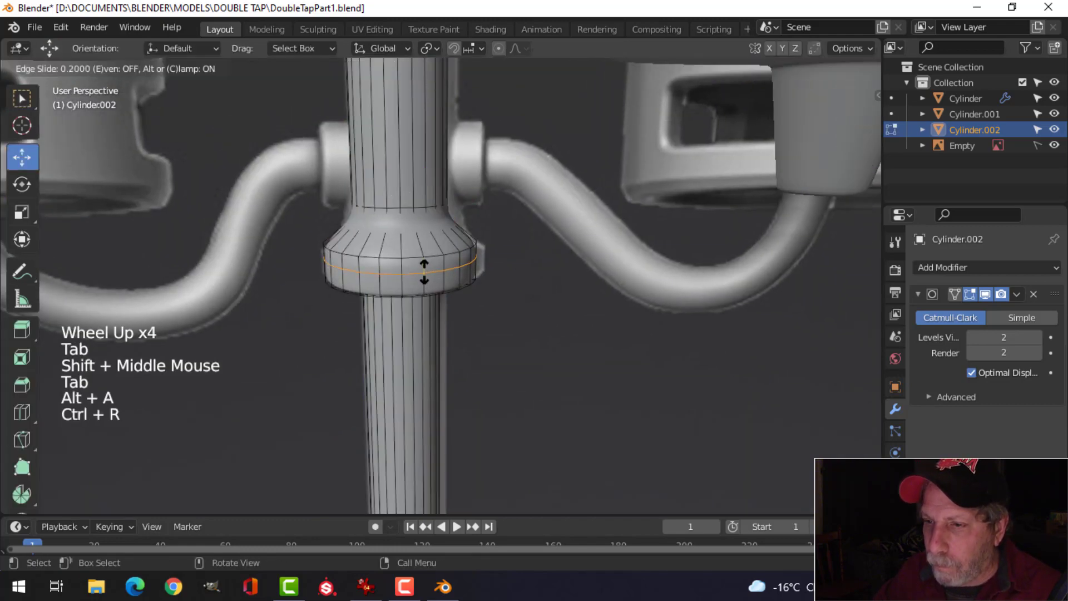
{"action": "left_click", "coordinate": [424, 262]}
{"action": "key", "text": "ctrl+r"}
{"action": "left_click", "coordinate": [429, 275]}
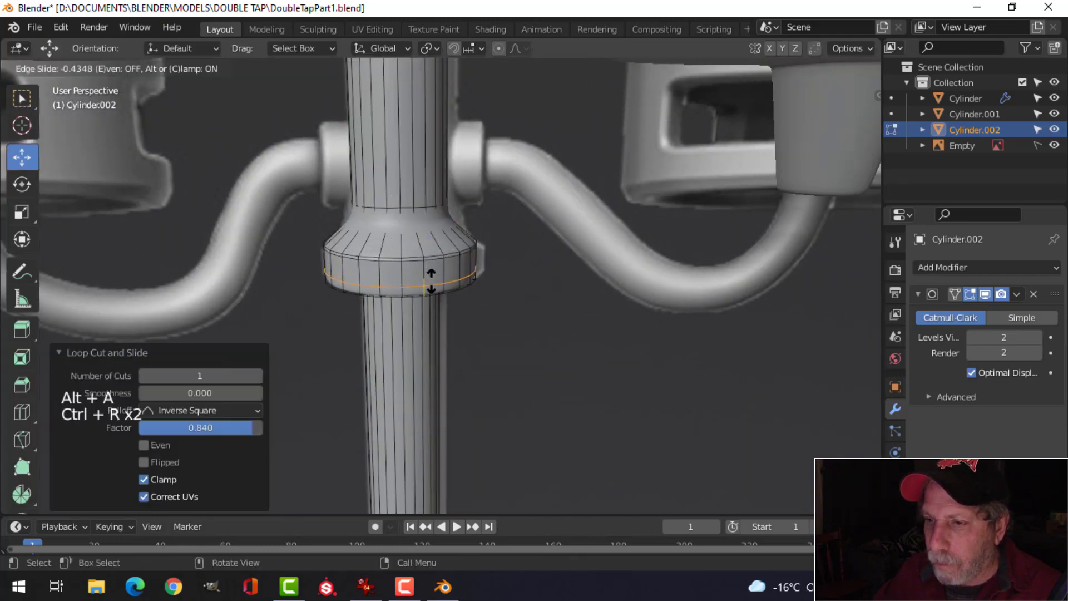
{"action": "left_click", "coordinate": [431, 284]}
{"action": "key", "text": "Tab"}
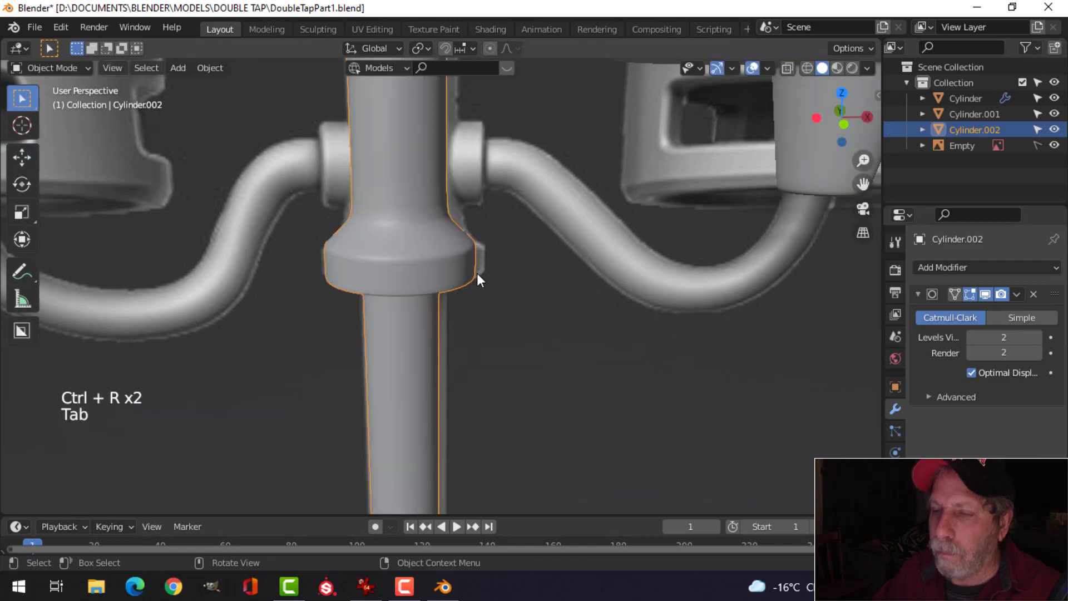
Add an edge loop on the collar's sloped shoulder, slid up toward the junction with the upper pipe
{"action": "key", "text": "Tab"}
{"action": "key", "text": "alt+a"}
{"action": "middle_click_drag", "start_coordinate": [465, 259], "coordinate": [462, 283], "text": "shift"}
{"action": "key", "text": "ctrl+r"}
{"action": "left_click", "coordinate": [431, 260]}
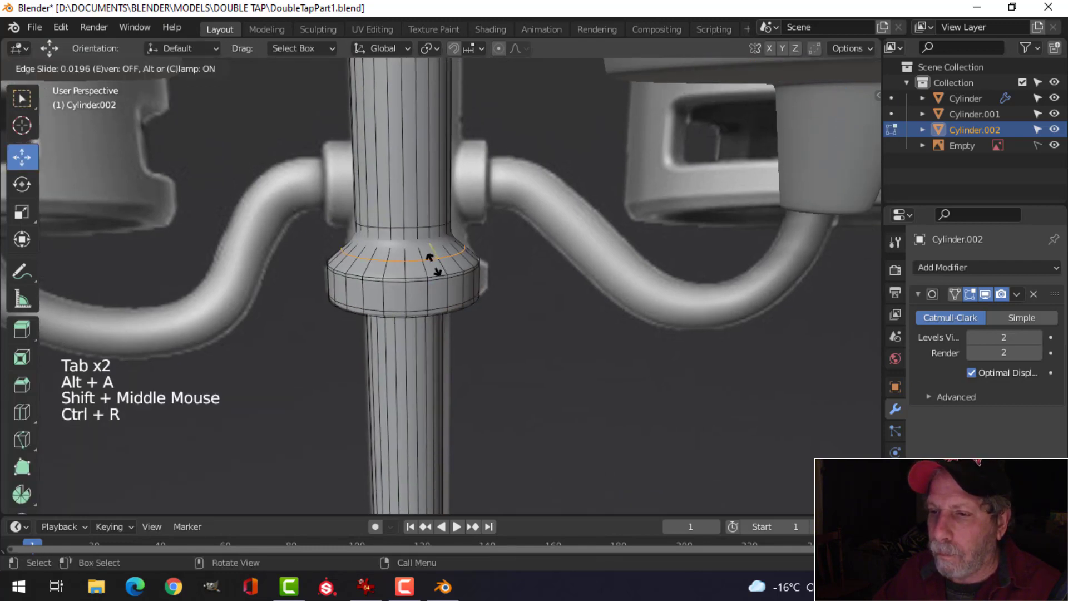
{"action": "left_click", "coordinate": [428, 251]}
{"action": "key", "text": "Tab"}
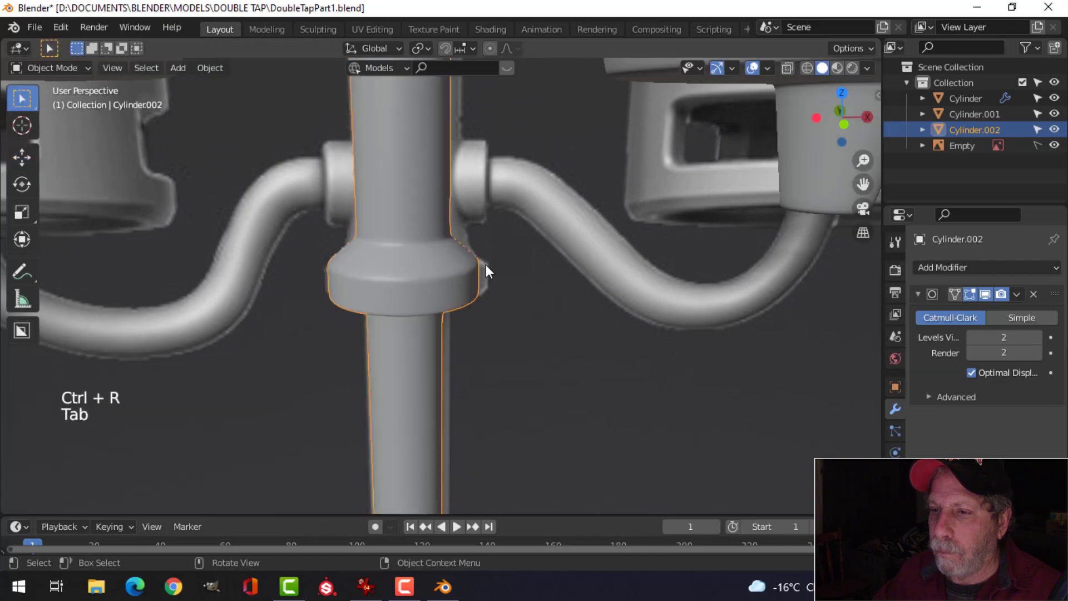
Deselect the pipe, inspect the sharpened collar and save the file
{"action": "scroll", "coordinate": [485, 264], "scroll_direction": "down", "scroll_amount": 4}
{"action": "key", "text": "alt+a"}
{"action": "middle_click_drag", "start_coordinate": [466, 290], "coordinate": [493, 301]}
{"action": "scroll", "coordinate": [490, 279], "scroll_direction": "down", "scroll_amount": 2}
{"action": "scroll", "coordinate": [485, 261], "scroll_direction": "up", "scroll_amount": 2}
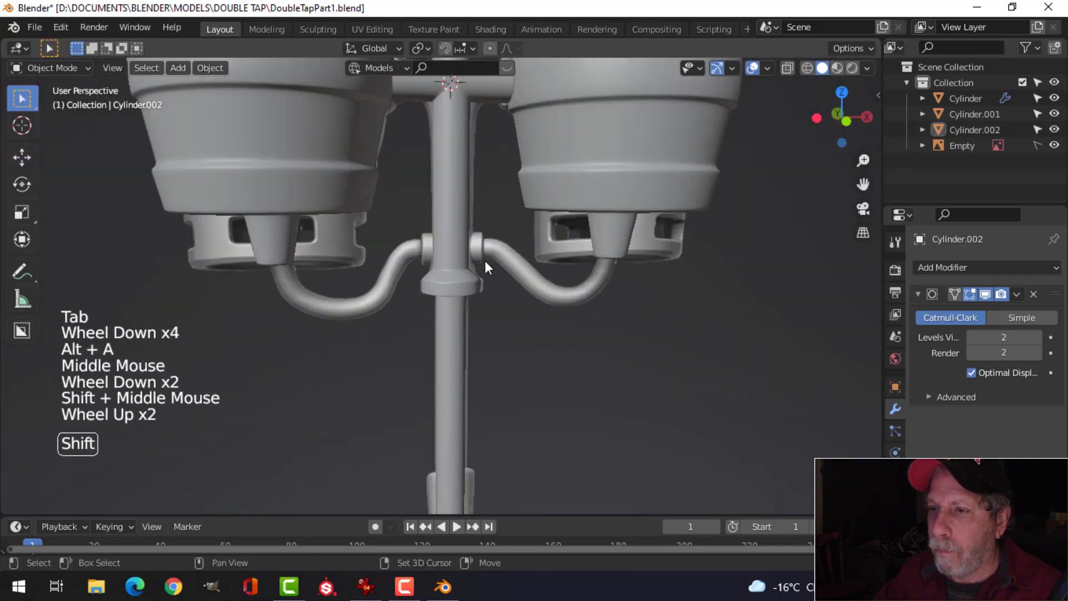
{"action": "mouse_move", "coordinate": [485, 262]}
{"action": "middle_mouse_down", "text": "shift"}
{"action": "mouse_move", "coordinate": [467, 243]}
{"action": "mouse_move", "coordinate": [484, 267]}
{"action": "middle_mouse_up", "text": "shift"}
{"action": "middle_click_drag", "start_coordinate": [484, 267], "coordinate": [515, 270]}
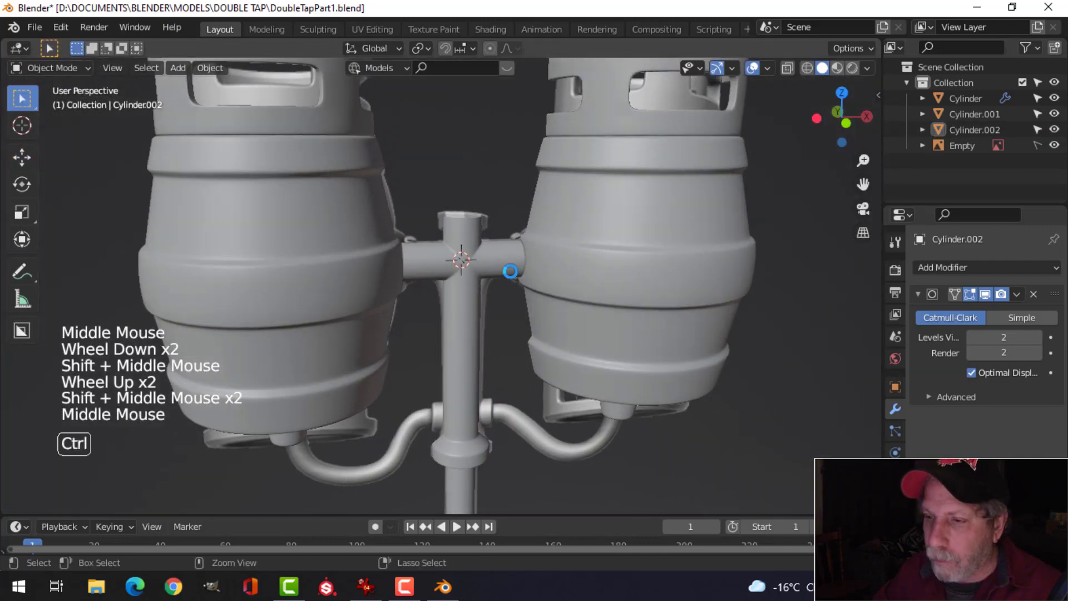
{"action": "key", "text": "ctrl+s"}
Duplicate the edge loop at the pipe's bottom end and scale the copy by about 4.82 to the width of the reference ring
{"action": "scroll", "coordinate": [508, 310], "scroll_direction": "down", "scroll_amount": 5}
{"action": "middle_click_drag", "start_coordinate": [506, 324], "coordinate": [469, 282], "text": "shift"}
{"action": "scroll", "coordinate": [465, 318], "scroll_direction": "up", "scroll_amount": 1, "text": "shift"}
{"action": "scroll", "coordinate": [465, 286], "scroll_direction": "up", "scroll_amount": 4}
{"action": "scroll", "coordinate": [437, 299], "scroll_direction": "up", "scroll_amount": 3}
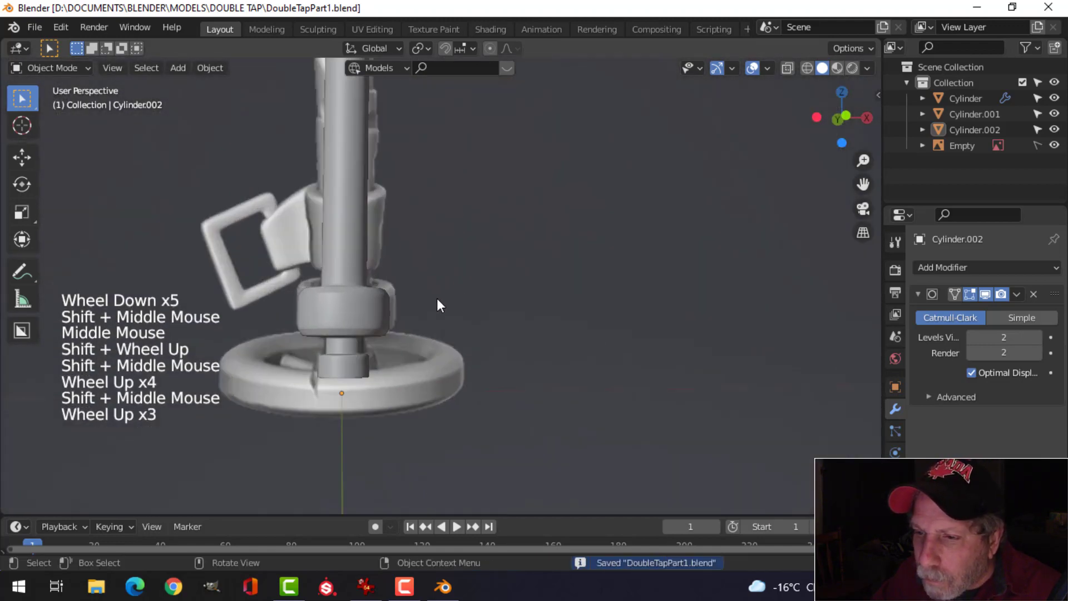
{"action": "middle_click_drag", "start_coordinate": [430, 301], "coordinate": [495, 293], "text": "shift"}
{"action": "left_click", "coordinate": [372, 307]}
{"action": "key", "text": "Tab"}
{"action": "key", "text": "alt+a"}
{"action": "scroll", "coordinate": [464, 306], "scroll_direction": "up", "scroll_amount": 2}
{"action": "key", "text": "2"}
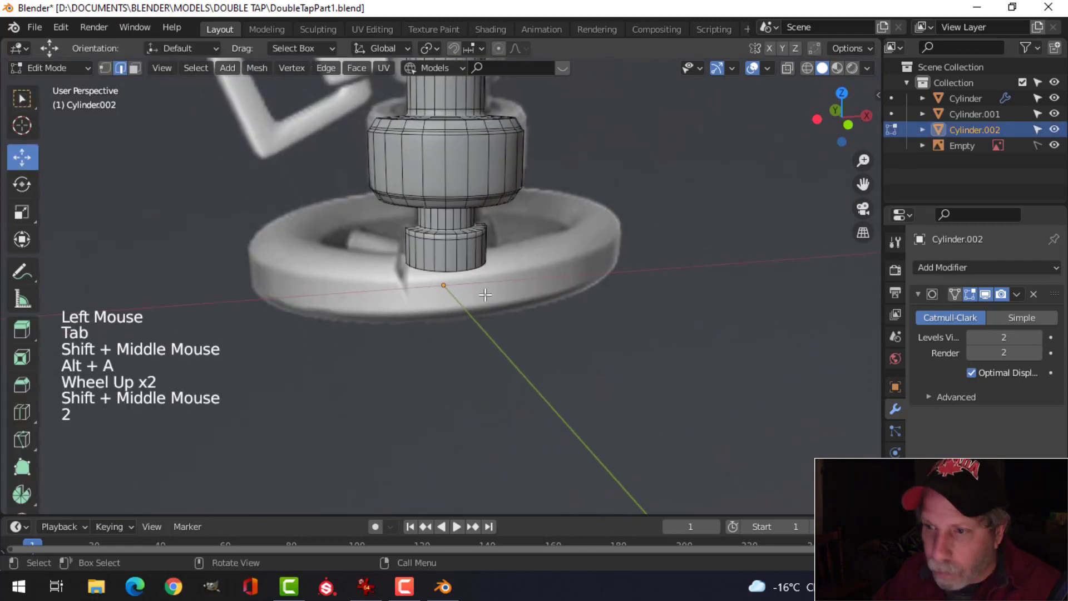
{"action": "left_click", "coordinate": [439, 273], "text": "alt+shift"}
{"action": "key", "text": "KP_1"}
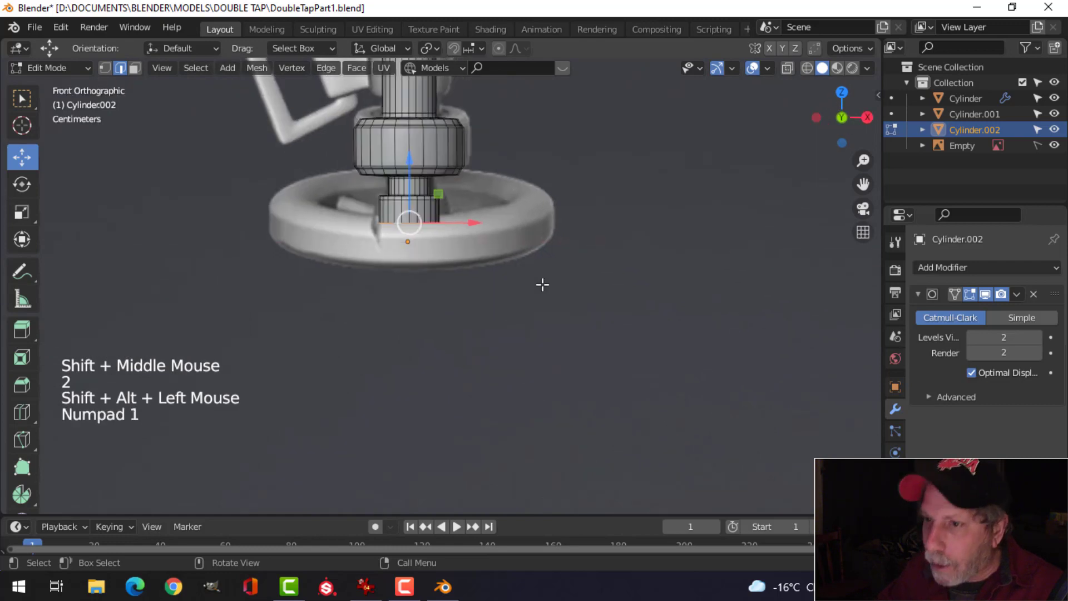
{"action": "middle_click_drag", "start_coordinate": [471, 256], "coordinate": [484, 294], "text": "shift"}
{"action": "key", "text": "shift+d"}
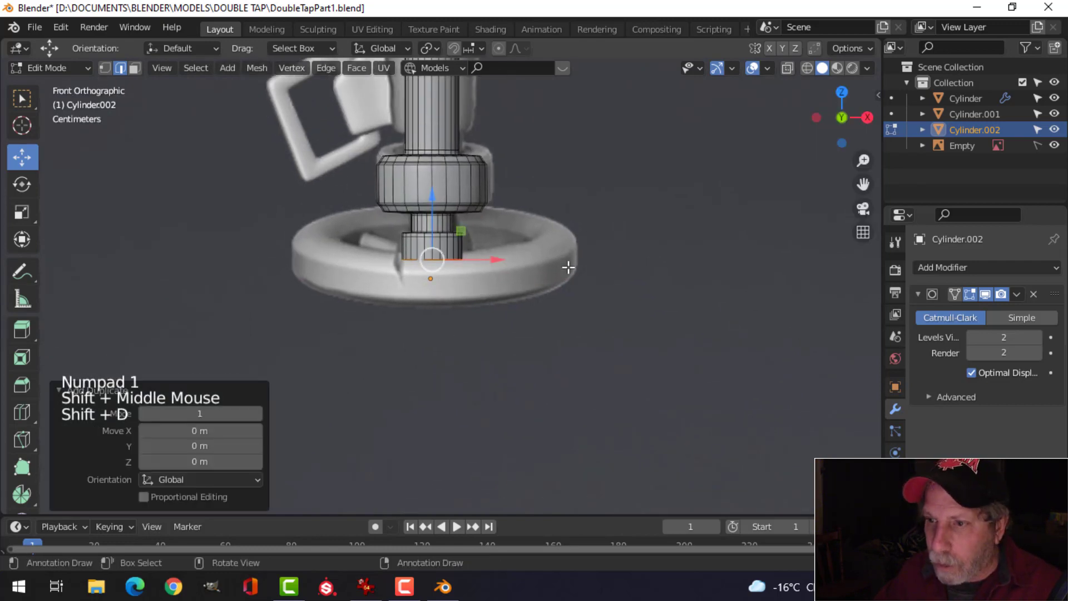
{"action": "key", "text": "s"}
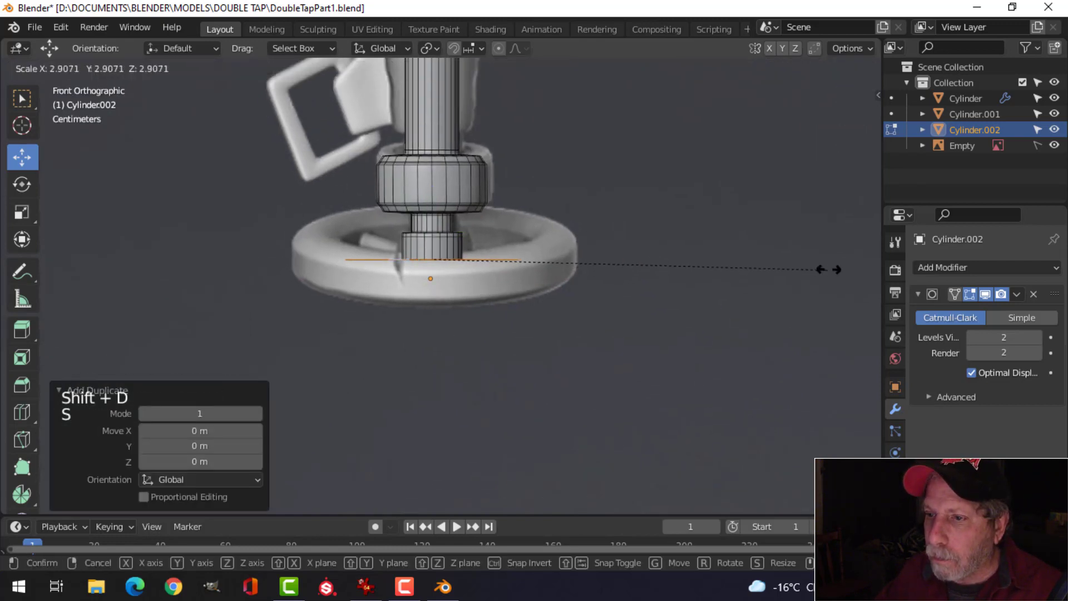
{"action": "left_click", "coordinate": [209, 244]}
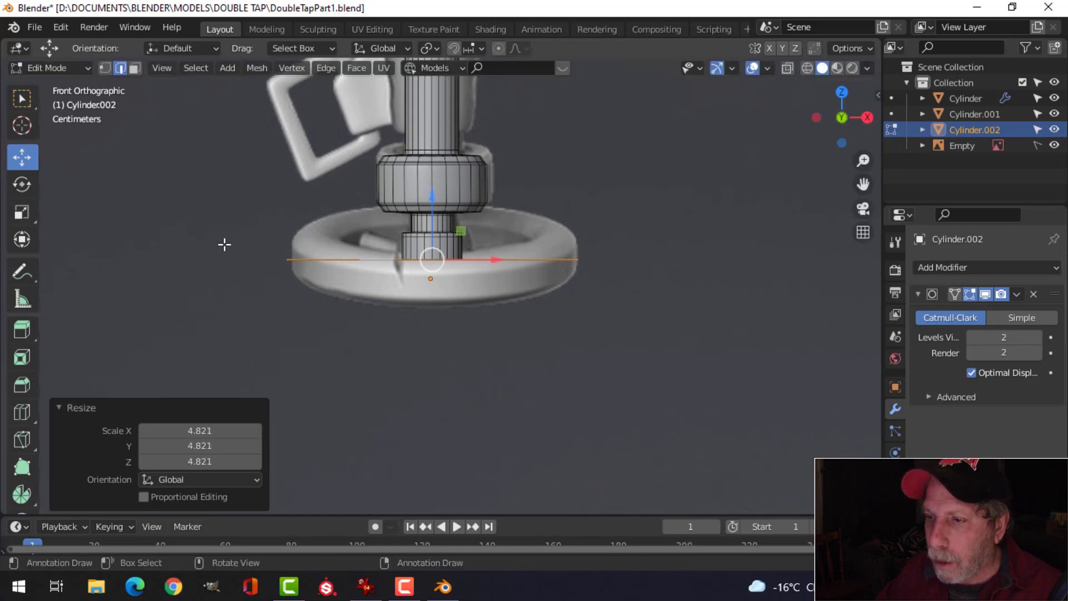
Separate the enlarged loop into its own object and select all of its geometry for editing
{"action": "key", "text": "p"}
{"action": "left_click", "coordinate": [257, 250]}
{"action": "key", "text": "Tab"}
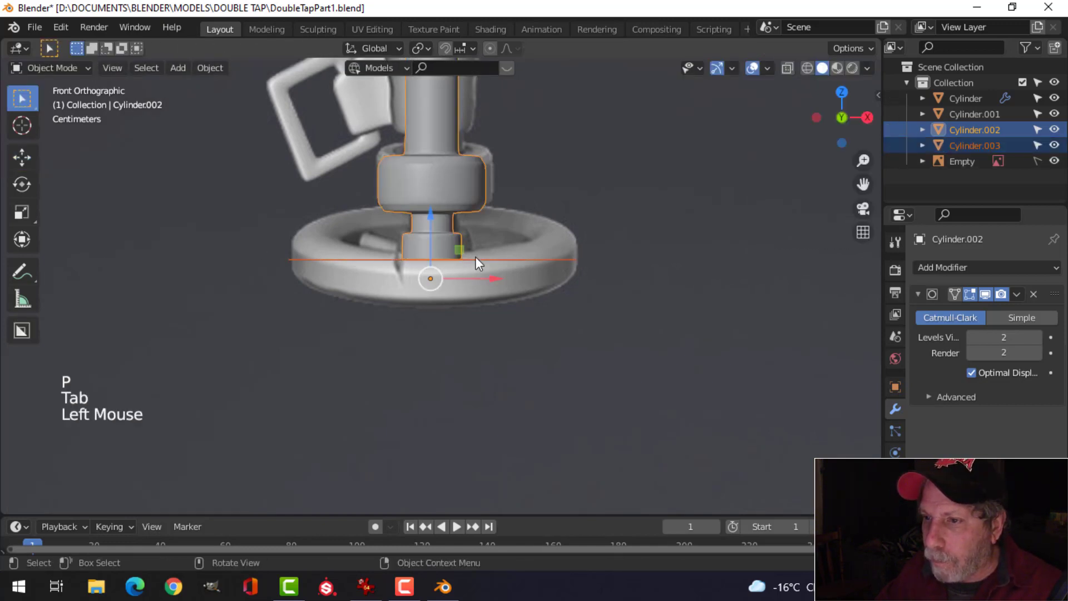
{"action": "key", "text": "Tab"}
{"action": "key", "text": "a"}
Compare the loop with the base rings in the reference image and raise it slightly along Z
{"action": "scroll", "coordinate": [474, 310], "scroll_direction": "up", "scroll_amount": 2}
{"action": "middle_click_drag", "start_coordinate": [475, 310], "coordinate": [471, 275], "text": "shift"}
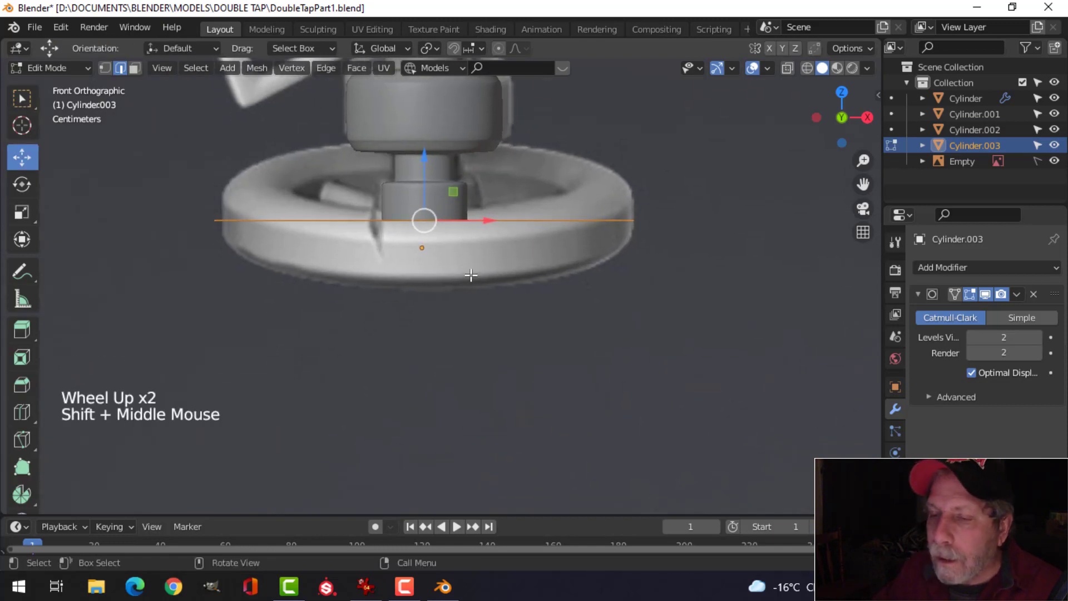
{"action": "scroll", "coordinate": [353, 319], "scroll_direction": "down", "scroll_amount": 8}
{"action": "middle_click_drag", "start_coordinate": [232, 324], "coordinate": [431, 309], "text": "shift"}
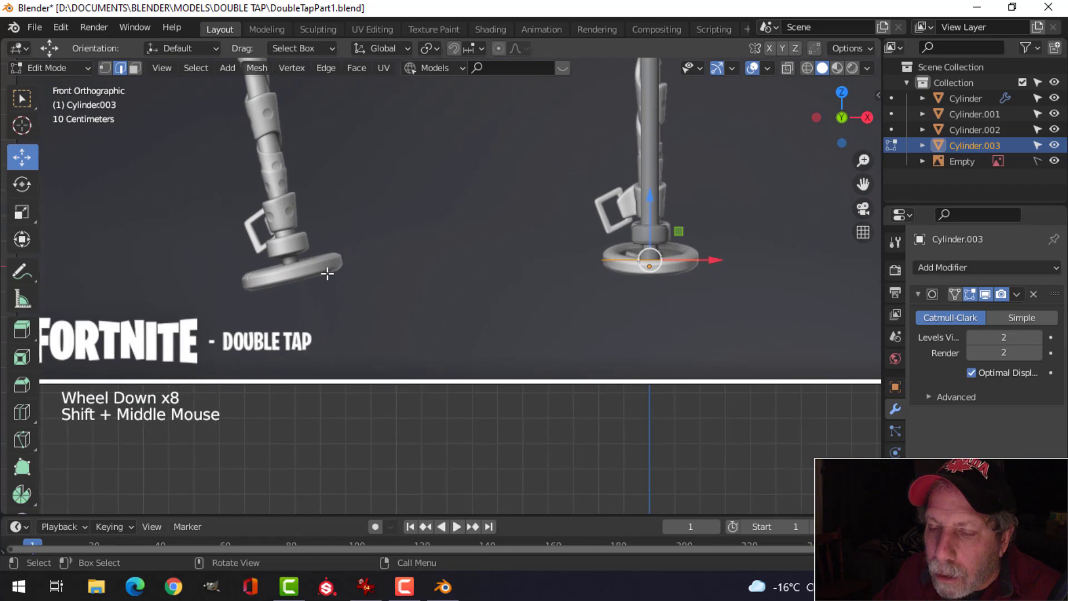
{"action": "middle_click_drag", "start_coordinate": [742, 238], "coordinate": [593, 246], "text": "shift"}
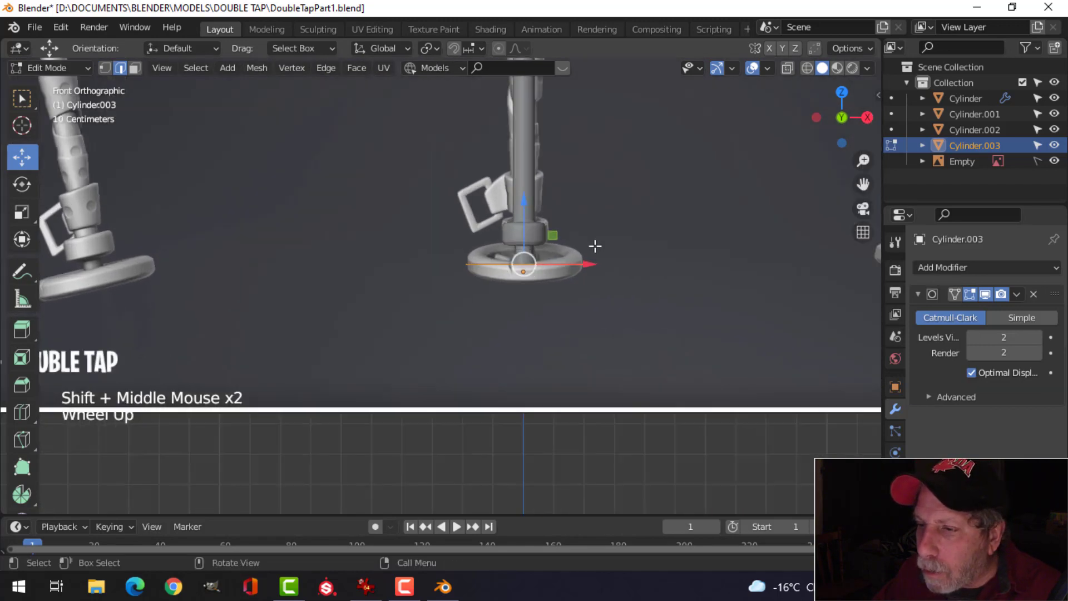
{"action": "scroll", "coordinate": [591, 243], "scroll_direction": "up", "scroll_amount": 3}
{"action": "left_click_drag", "start_coordinate": [575, 204], "coordinate": [567, 184]}
{"action": "middle_click_drag", "start_coordinate": [732, 255], "coordinate": [551, 277], "text": "shift"}
Extrude the loop straight down along Z into a vertical band for the base ring
{"action": "key", "text": "e"}
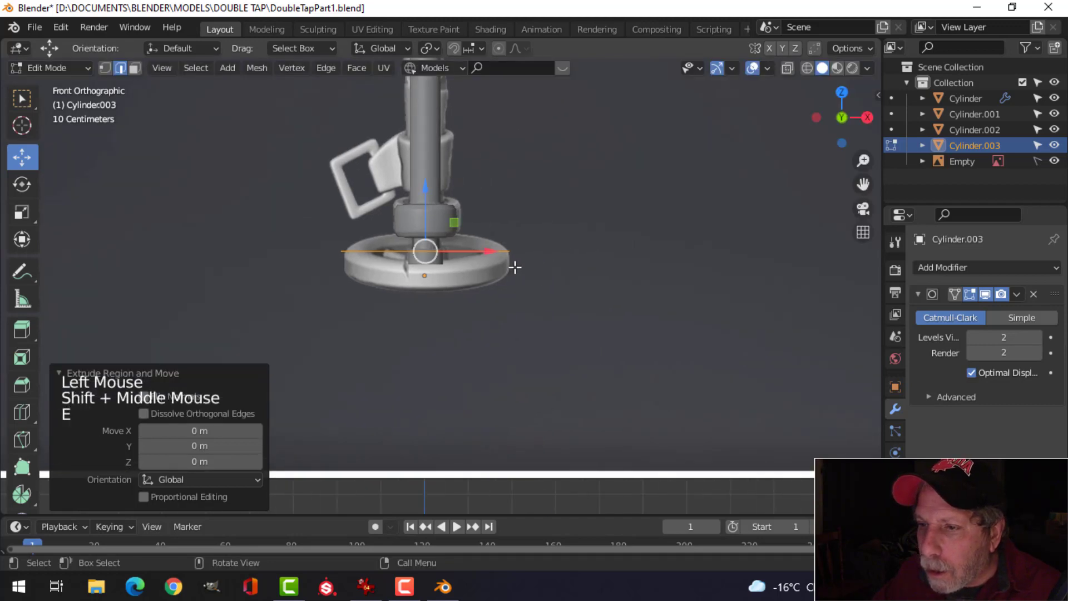
{"action": "left_click_drag", "start_coordinate": [425, 194], "coordinate": [428, 227]}
{"action": "middle_click_drag", "start_coordinate": [513, 248], "coordinate": [565, 312]}
{"action": "scroll", "coordinate": [578, 328], "scroll_direction": "up", "scroll_amount": 2}
{"action": "key", "text": "alt+a"}
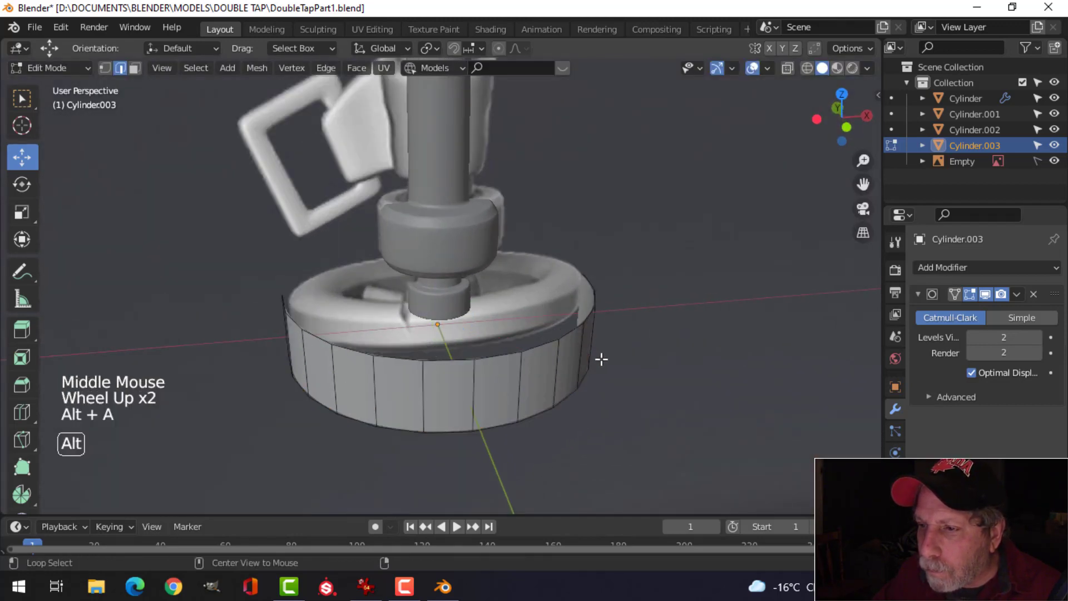
Select the band's upper and lower edge loops together
{"action": "middle_click_drag", "start_coordinate": [601, 358], "coordinate": [441, 245], "text": "shift"}
{"action": "left_click", "coordinate": [469, 259], "text": "alt+shift"}
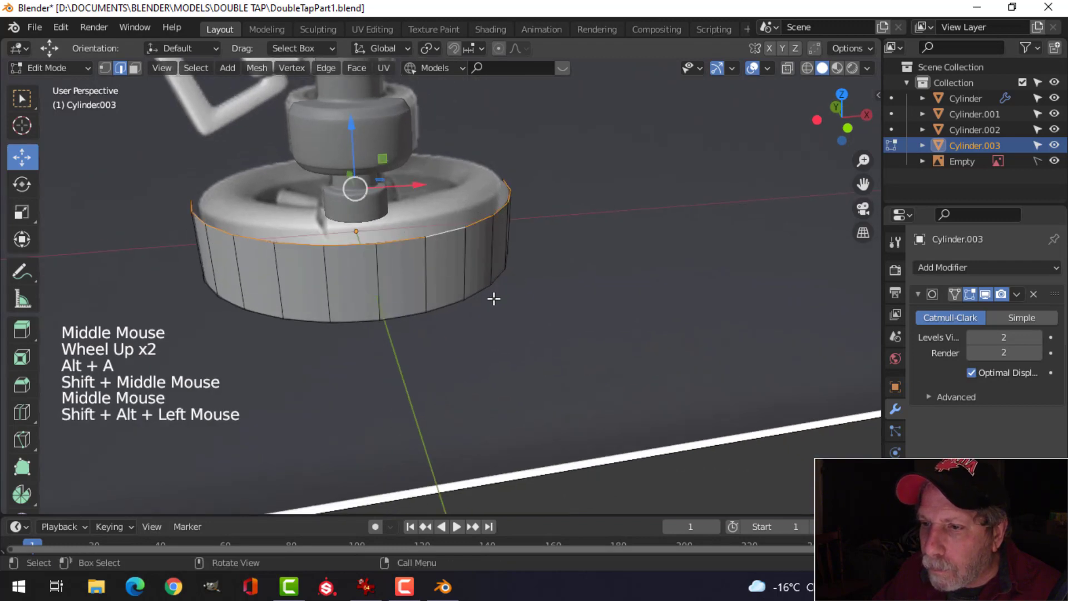
{"action": "middle_click_drag", "start_coordinate": [494, 299], "coordinate": [680, 296]}
{"action": "left_click", "coordinate": [469, 290], "text": "alt+shift"}
Try extruding both edge loops inward with uniform scaling, and undo it
{"action": "key", "text": "e"}
{"action": "key", "text": "s"}
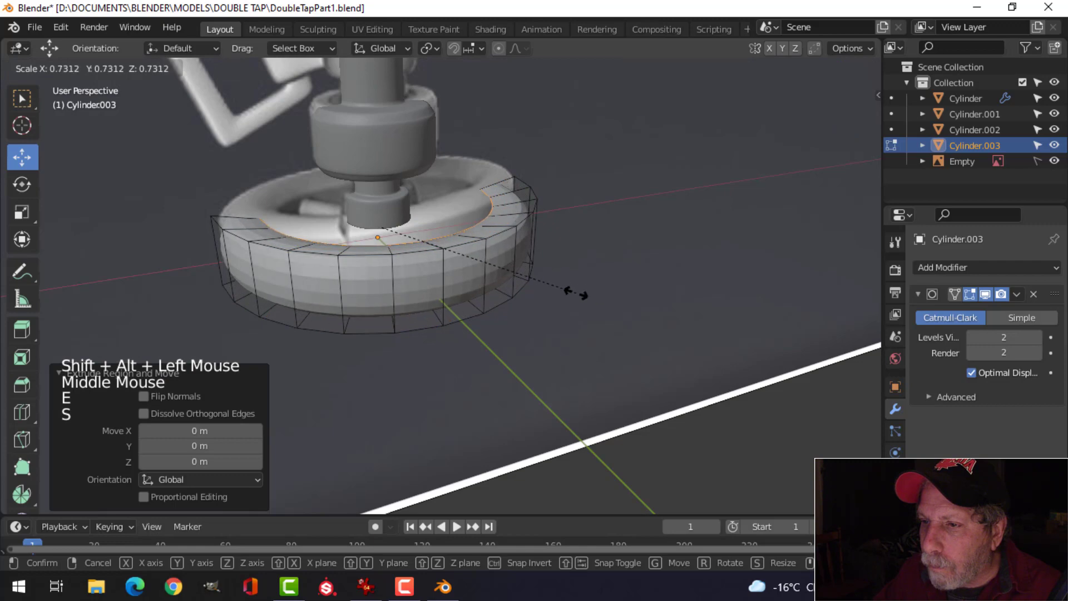
{"action": "left_click", "coordinate": [564, 294]}
{"action": "middle_click_drag", "start_coordinate": [564, 293], "coordinate": [592, 323]}
{"action": "key", "text": "ctrl+z"}
{"action": "key", "text": "ctrl+z"}
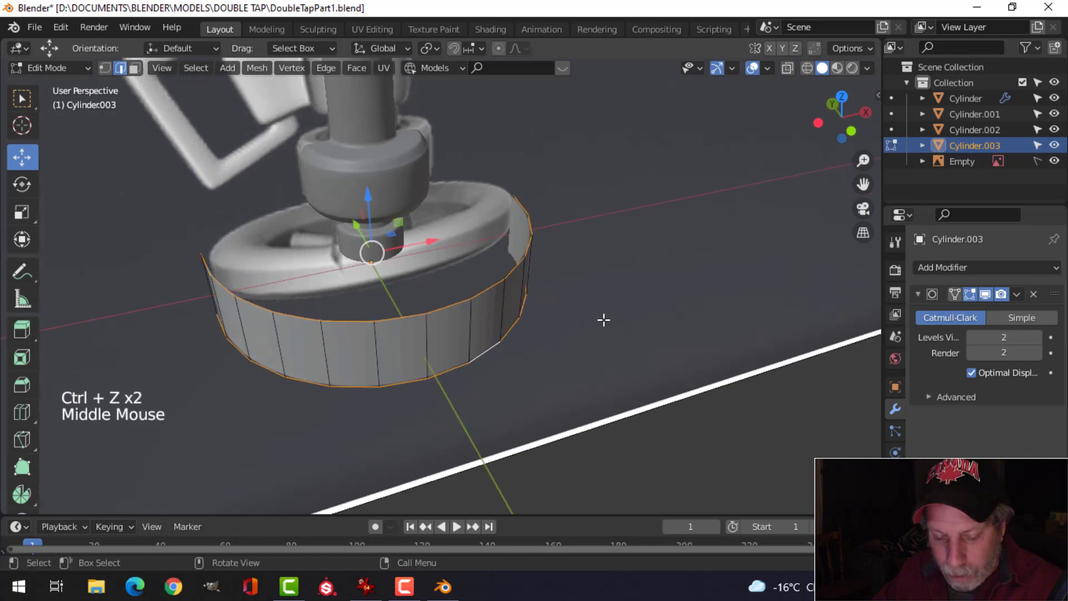
Extrude both edge loops inward, scaling them to about 0.743 in X and Y with Z locked
{"action": "key", "text": "e"}
{"action": "key", "text": "s"}
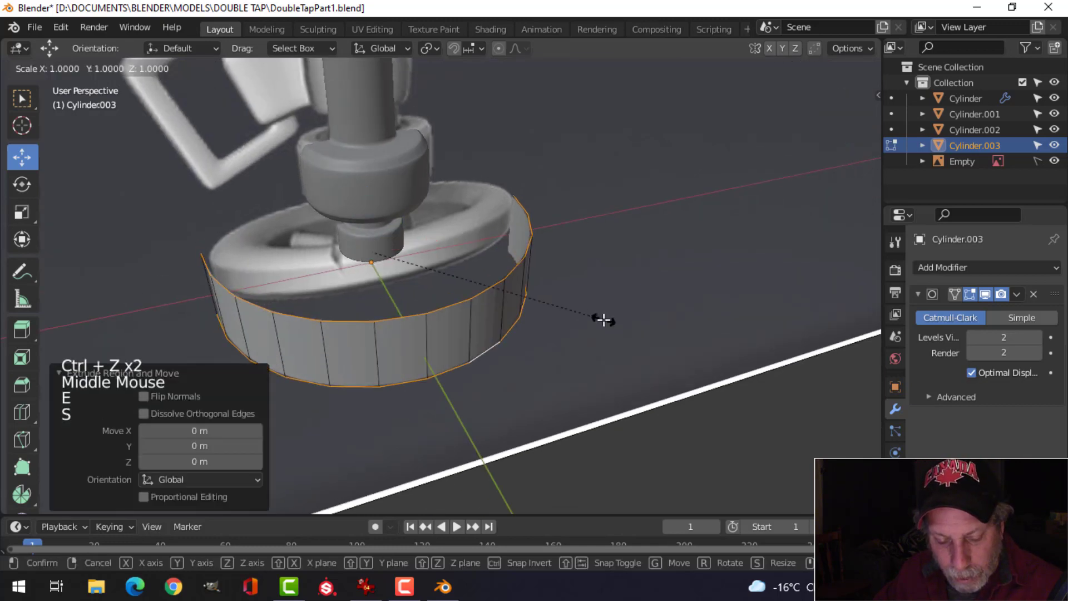
{"action": "key", "text": "shift+z"}
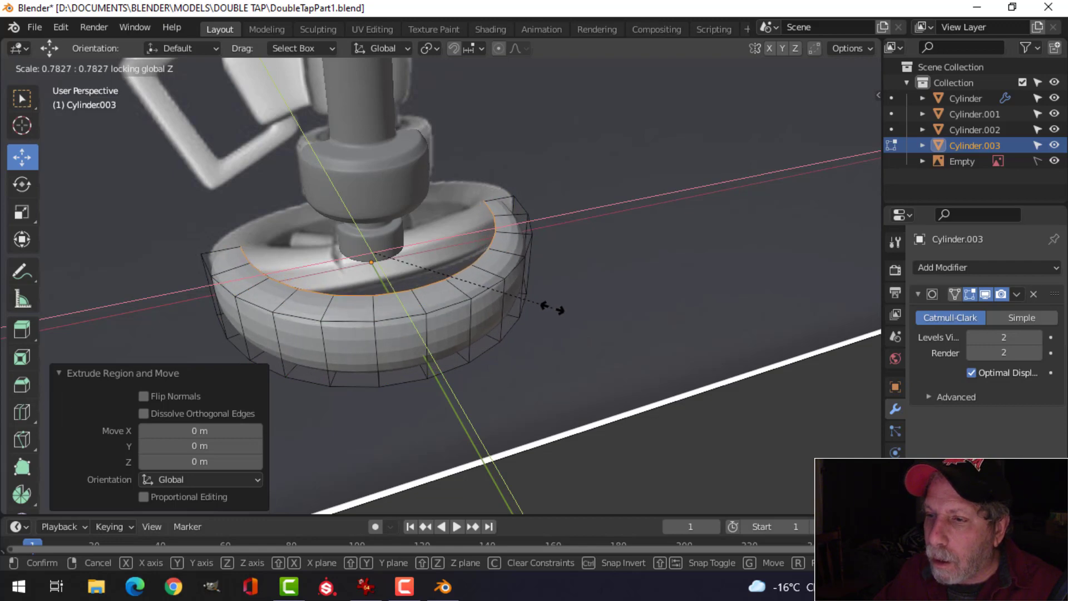
{"action": "left_click", "coordinate": [543, 306]}
{"action": "mouse_move", "coordinate": [542, 306]}
{"action": "middle_mouse_down"}
{"action": "mouse_move", "coordinate": [508, 253]}
{"action": "mouse_move", "coordinate": [346, 319]}
{"action": "mouse_move", "coordinate": [536, 303]}
{"action": "middle_mouse_up"}
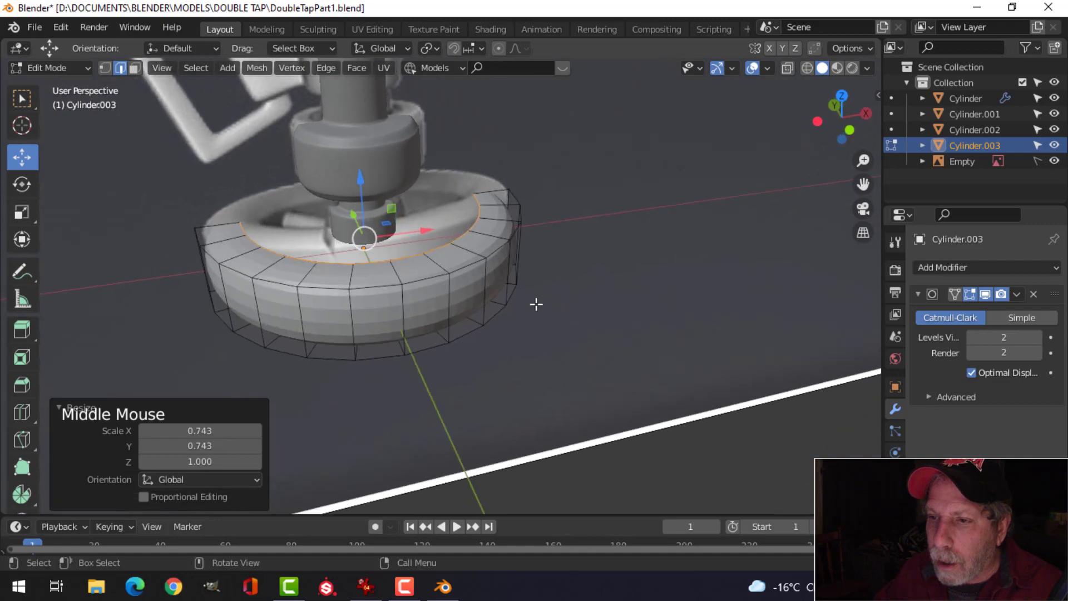
{"action": "scroll", "coordinate": [556, 306], "scroll_direction": "up", "scroll_amount": 2}
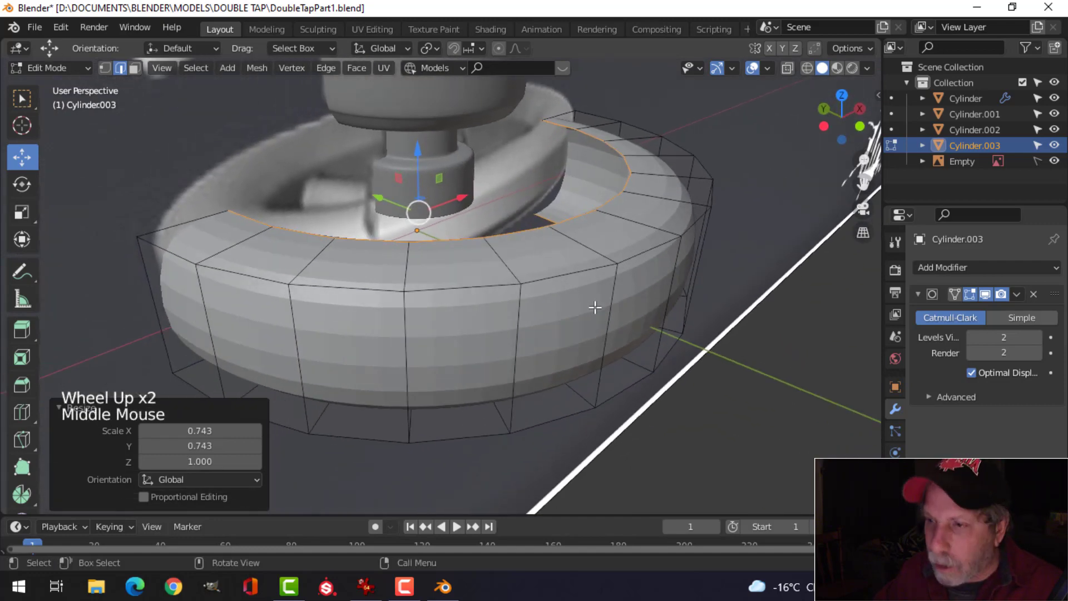
Bridge the two inner edge loops to form the ring's inner wall, and check the shape in Object Mode
{"action": "key", "text": "ctrl+e"}
{"action": "left_click", "coordinate": [539, 206]}
{"action": "key", "text": "alt+a"}
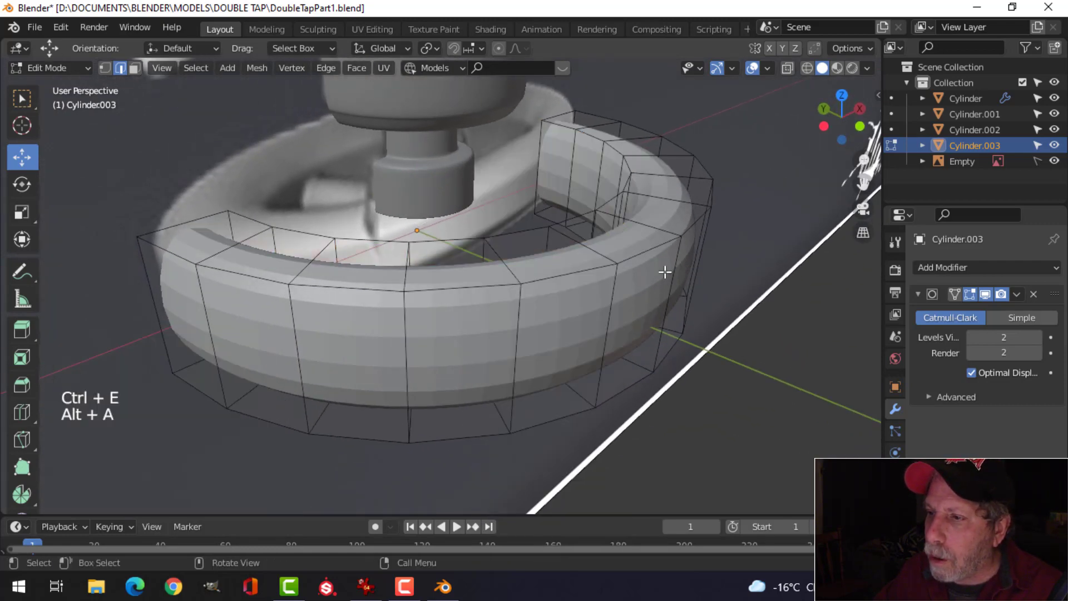
{"action": "middle_click_drag", "start_coordinate": [655, 239], "coordinate": [615, 274]}
{"action": "key", "text": "Tab"}
{"action": "scroll", "coordinate": [512, 282], "scroll_direction": "down", "scroll_amount": 3}
{"action": "middle_click_drag", "start_coordinate": [513, 282], "coordinate": [441, 305]}
Add a centred edge loop around the ring's outer wall and bevel it with one segment and a width of 0.0275 m
{"action": "key", "text": "Tab"}
{"action": "scroll", "coordinate": [441, 305], "scroll_direction": "up", "scroll_amount": 2}
{"action": "middle_click_drag", "start_coordinate": [534, 292], "coordinate": [389, 298]}
{"action": "scroll", "coordinate": [389, 298], "scroll_direction": "down", "scroll_amount": 6}
{"action": "middle_click_drag", "start_coordinate": [269, 293], "coordinate": [424, 298], "text": "shift"}
{"action": "scroll", "coordinate": [484, 262], "scroll_direction": "up", "scroll_amount": 4}
{"action": "mouse_move", "coordinate": [424, 298]}
{"action": "middle_mouse_down"}
{"action": "mouse_move", "coordinate": [410, 312]}
{"action": "mouse_move", "coordinate": [415, 300]}
{"action": "middle_mouse_up"}
{"action": "key", "text": "ctrl+r"}
{"action": "left_click", "coordinate": [430, 250]}
{"action": "right_click", "coordinate": [430, 251]}
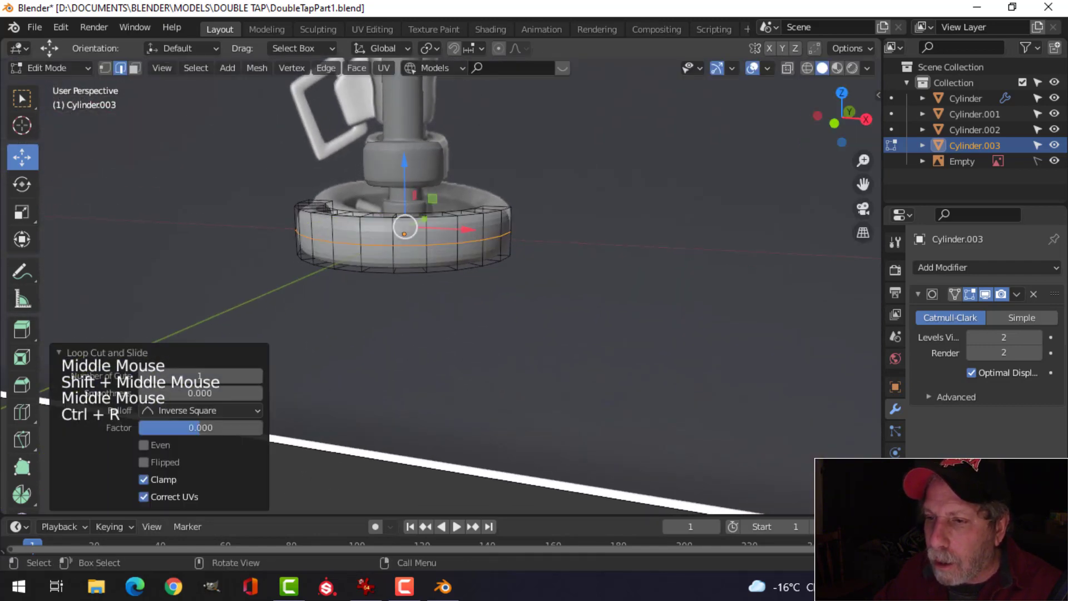
{"action": "key", "text": "ctrl+b"}
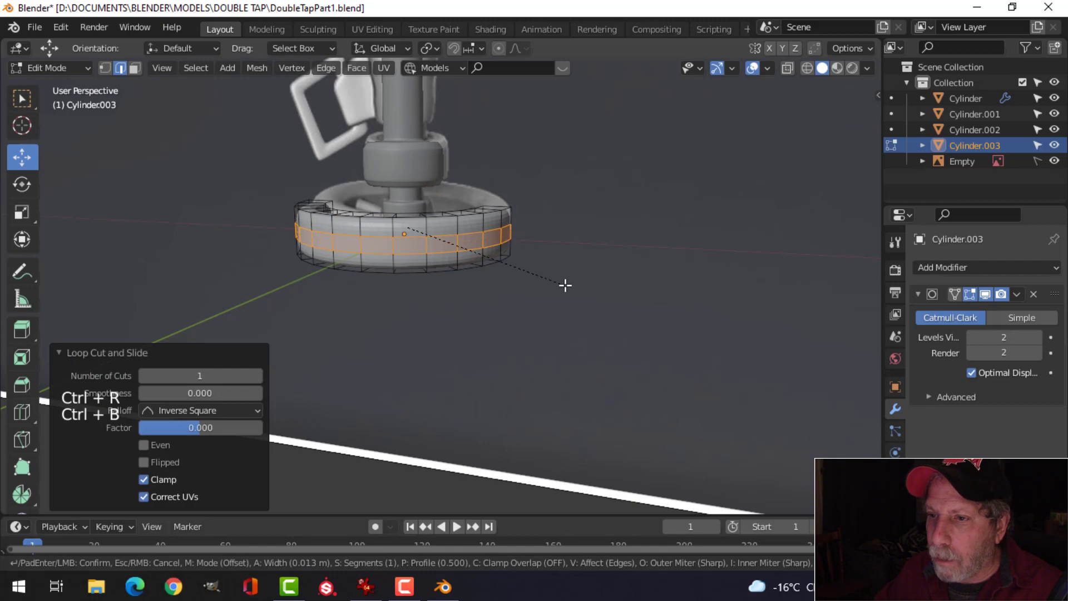
{"action": "middle_click_drag", "start_coordinate": [572, 289], "coordinate": [424, 232]}
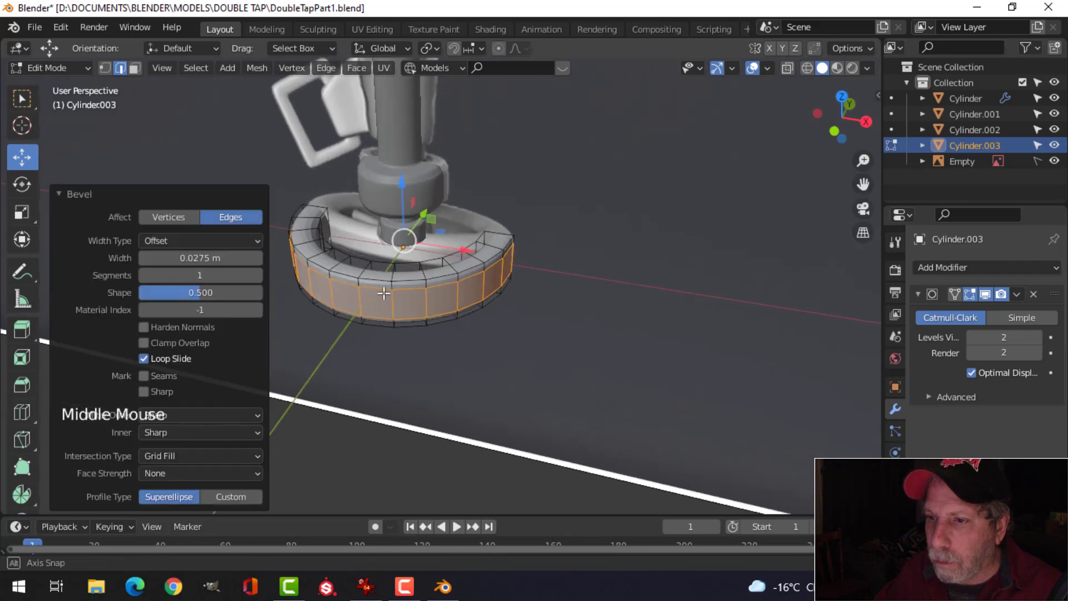
Add one centred loop cut around the ring's top face and another around its bottom face
{"action": "scroll", "coordinate": [424, 303], "scroll_direction": "up", "scroll_amount": 2}
{"action": "key", "text": "alt+a"}
{"action": "middle_click_drag", "start_coordinate": [424, 303], "coordinate": [392, 288]}
{"action": "left_click", "coordinate": [391, 288], "text": "alt+shift"}
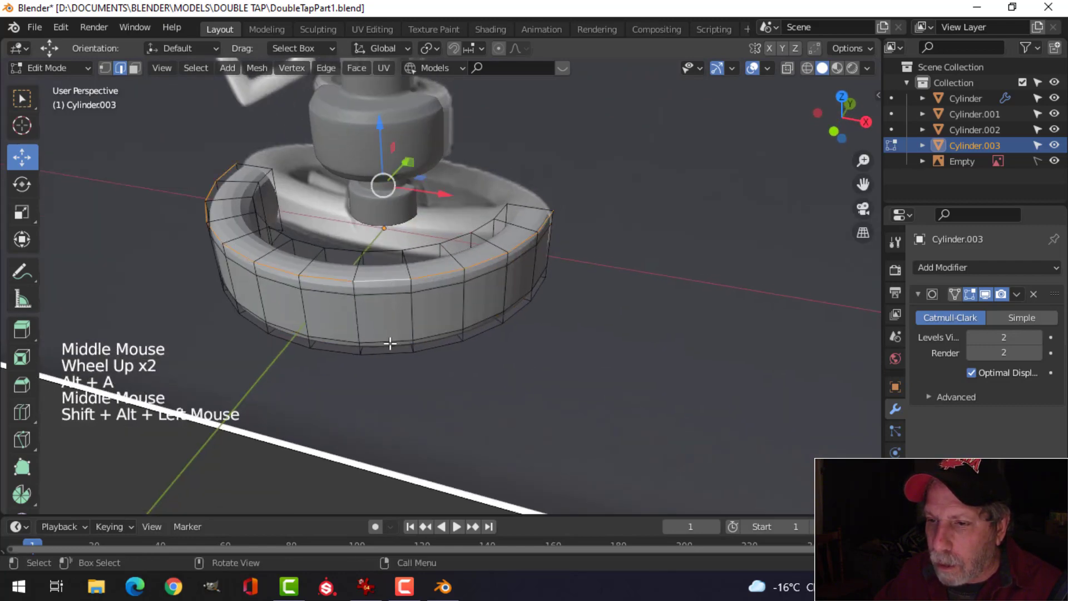
{"action": "key", "text": "alt+a"}
{"action": "key", "text": "ctrl+r"}
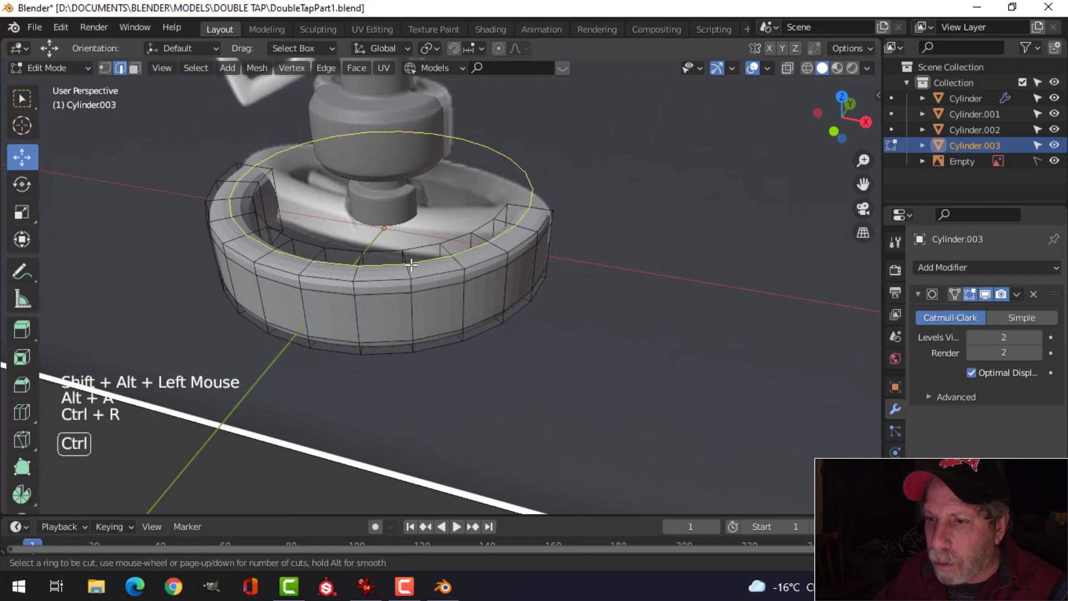
{"action": "left_click", "coordinate": [410, 266]}
{"action": "right_click", "coordinate": [413, 270]}
{"action": "middle_click_drag", "start_coordinate": [471, 285], "coordinate": [503, 310]}
{"action": "key", "text": "ctrl+r"}
{"action": "left_click", "coordinate": [429, 134]}
{"action": "right_click", "coordinate": [454, 148]}
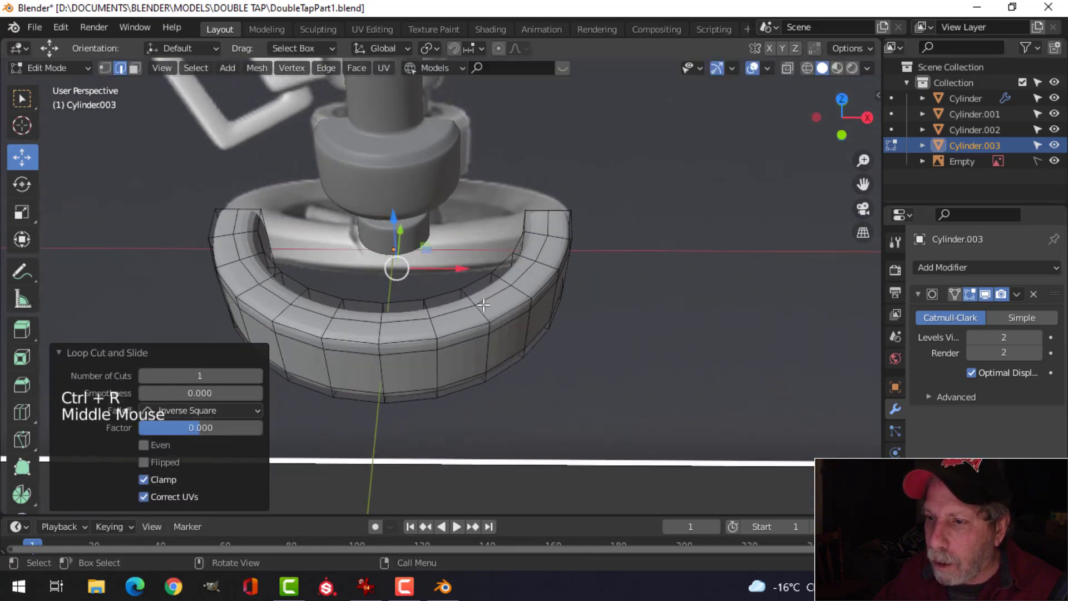
Scale the top and bottom face loops outward together to about 1.05 in X and Y with Z locked
{"action": "left_click", "coordinate": [503, 312], "text": "alt+shift"}
{"action": "key", "text": "s"}
{"action": "key", "text": "shift+z"}
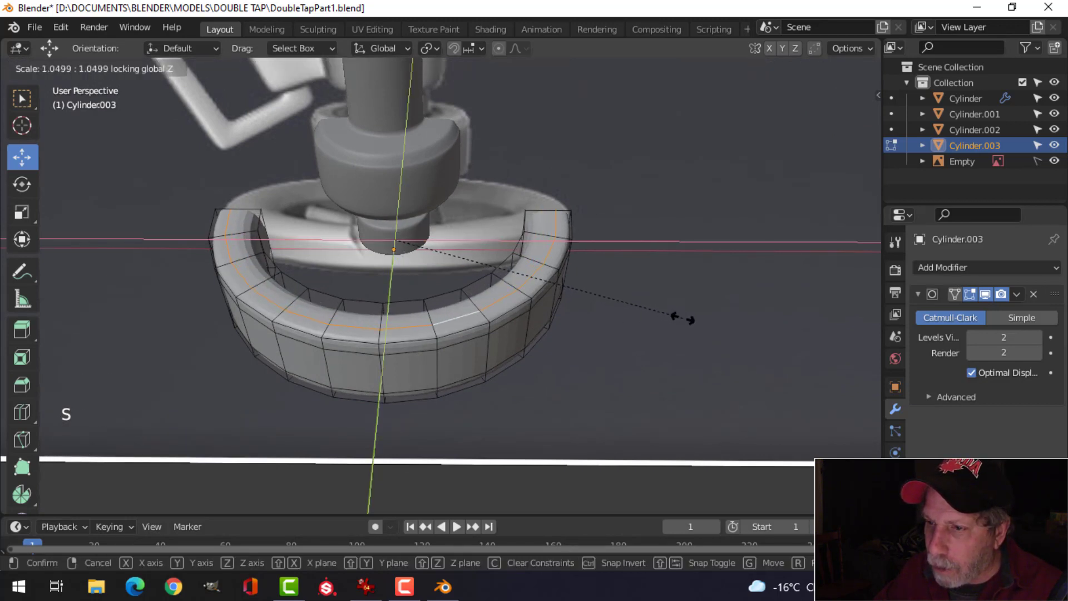
{"action": "left_click", "coordinate": [684, 319]}
{"action": "key", "text": "alt+a"}
Select the ring's upper and lower outer edge loops and scale them along Z to about 0.77
{"action": "middle_click_drag", "start_coordinate": [613, 325], "coordinate": [434, 286]}
{"action": "left_click", "coordinate": [443, 282], "text": "alt+shift"}
{"action": "left_click", "coordinate": [418, 279], "text": "alt+shift"}
{"action": "key", "text": "s"}
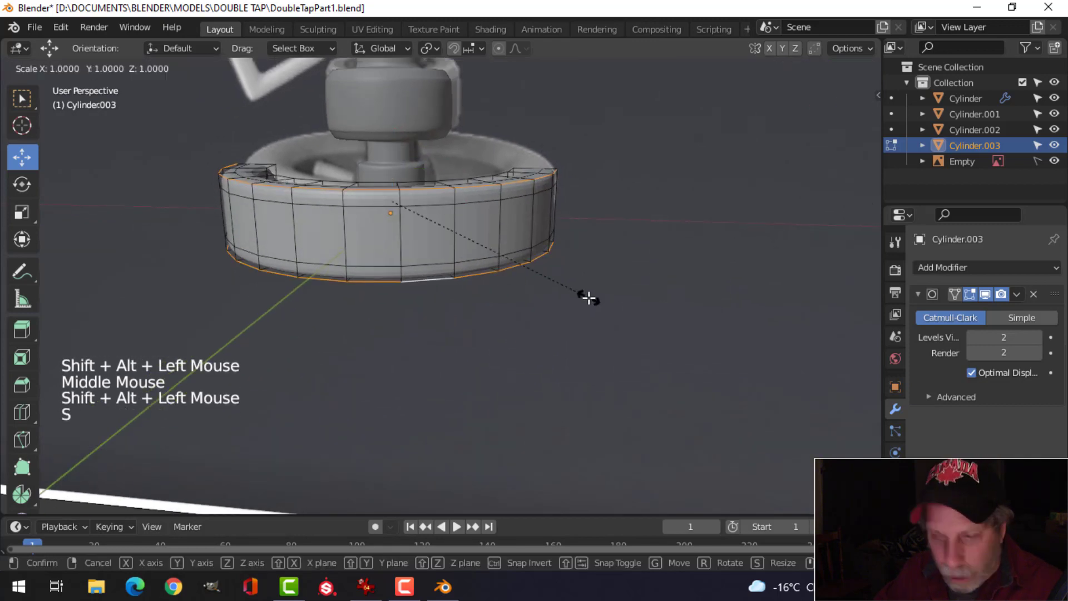
{"action": "key", "text": "z"}
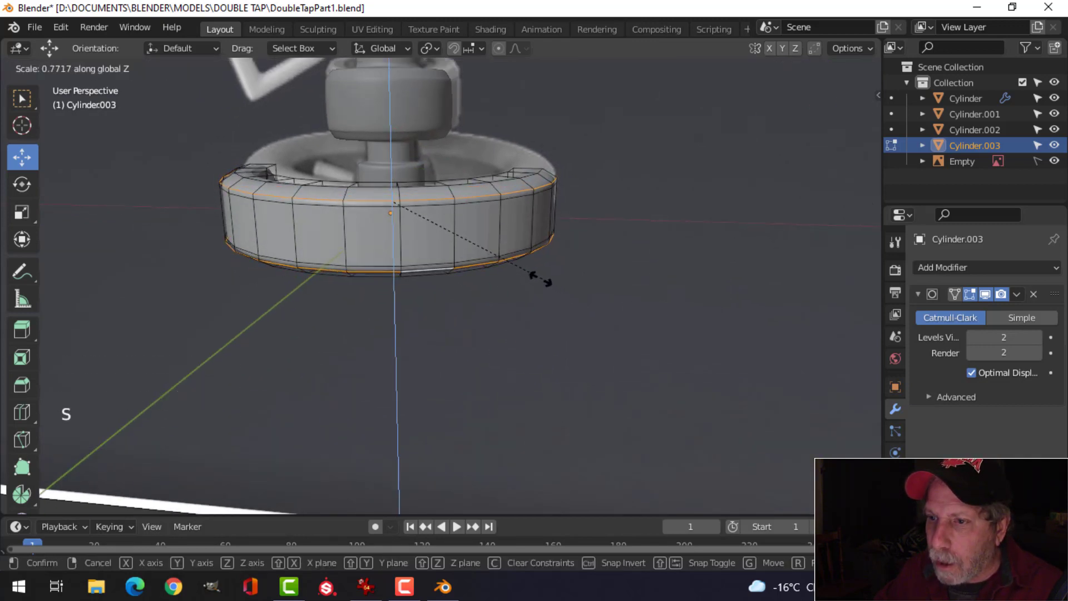
{"action": "left_click", "coordinate": [440, 262]}
{"action": "key", "text": "alt+a"}
Add supporting loop cuts near the outer wall's upper and lower edges, slid to about -0.892 and 0.886
{"action": "key", "text": "ctrl+r"}
{"action": "left_click", "coordinate": [449, 236]}
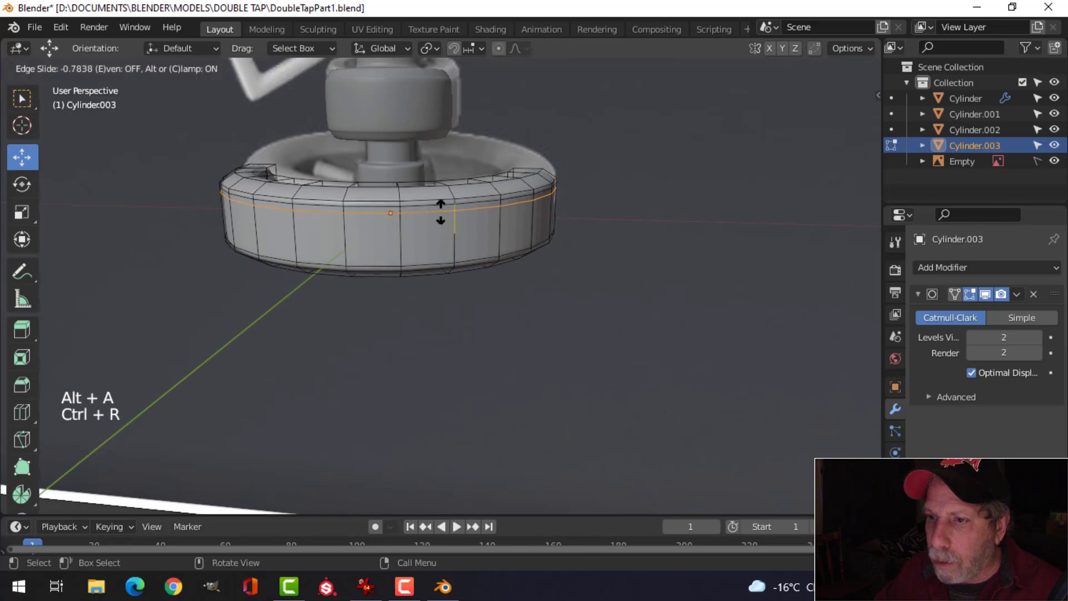
{"action": "left_click", "coordinate": [441, 214]}
{"action": "key", "text": "ctrl+r"}
{"action": "left_click", "coordinate": [447, 233]}
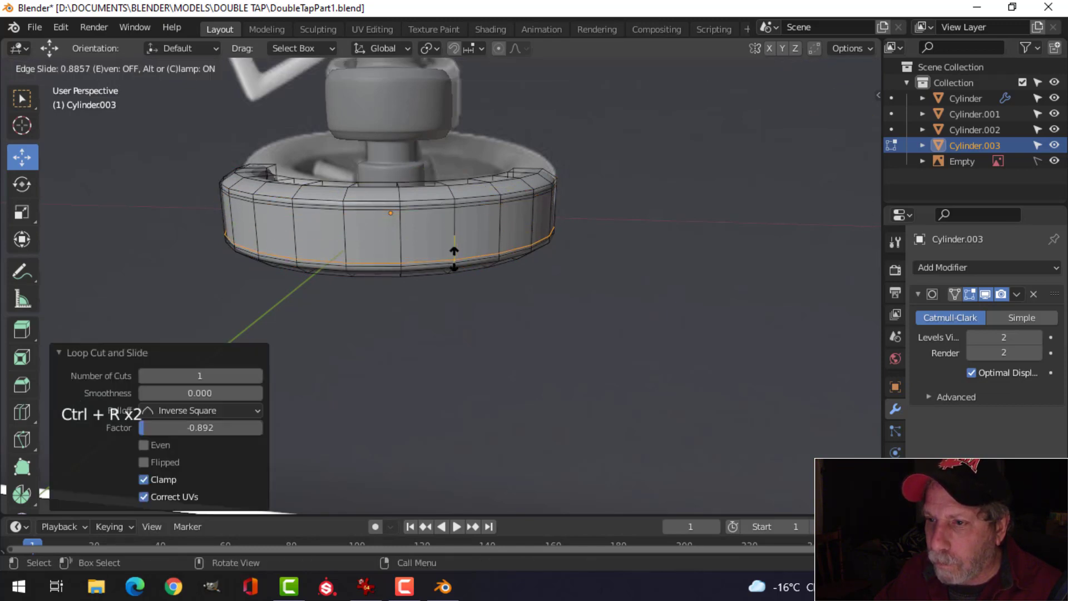
{"action": "left_click", "coordinate": [454, 259]}
Shade the ring smooth in Object Mode and hide the Empty reference image
{"action": "key", "text": "Tab"}
{"action": "right_click", "coordinate": [436, 225]}
{"action": "left_click", "coordinate": [435, 225]}
{"action": "key", "text": "alt+a"}
{"action": "middle_click_drag", "start_coordinate": [556, 268], "coordinate": [519, 283]}
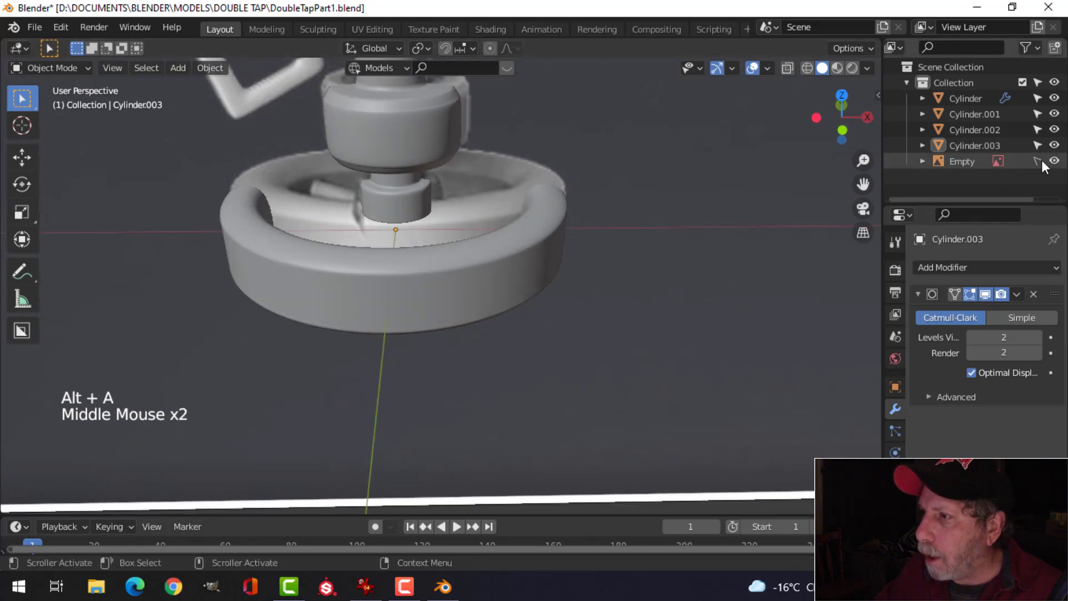
{"action": "left_click", "coordinate": [719, 272]}
Add a centred loop cut to the ring's inner wall and bevel it to a width of about 0.0135 m
{"action": "middle_click_drag", "start_coordinate": [719, 272], "coordinate": [565, 301]}
{"action": "left_click", "coordinate": [560, 295]}
{"action": "key", "text": "Tab"}
{"action": "key", "text": "alt+a"}
{"action": "middle_click_drag", "start_coordinate": [529, 334], "coordinate": [519, 258]}
{"action": "key", "text": "ctrl+r"}
{"action": "left_click", "coordinate": [519, 257]}
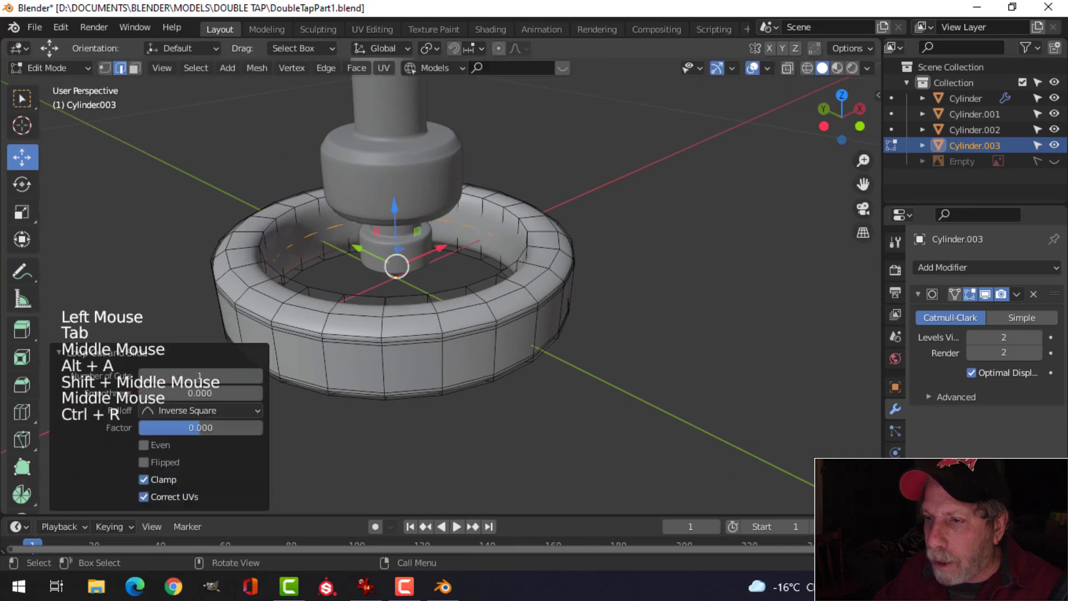
{"action": "key", "text": "ctrl+b"}
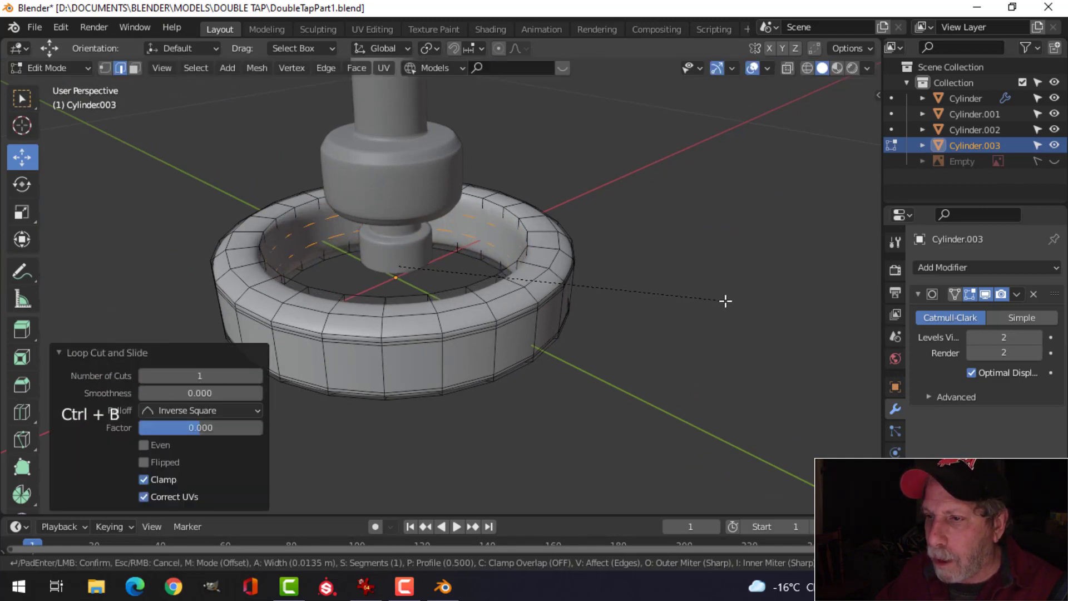
{"action": "left_click", "coordinate": [733, 306]}
{"action": "key", "text": "alt+a"}
Add centred loop cuts beside the inner rim on the ring's top and bottom faces
{"action": "middle_click_drag", "start_coordinate": [562, 346], "coordinate": [489, 128]}
{"action": "left_click", "coordinate": [560, 253], "text": "alt+shift"}
{"action": "key", "text": "alt+a"}
{"action": "left_click", "coordinate": [555, 238], "text": "alt+shift"}
{"action": "key", "text": "alt+a"}
{"action": "key", "text": "ctrl+r"}
{"action": "left_click", "coordinate": [536, 281]}
{"action": "right_click", "coordinate": [593, 325]}
{"action": "key", "text": "ctrl+r"}
{"action": "left_click", "coordinate": [489, 129]}
{"action": "right_click", "coordinate": [503, 144]}
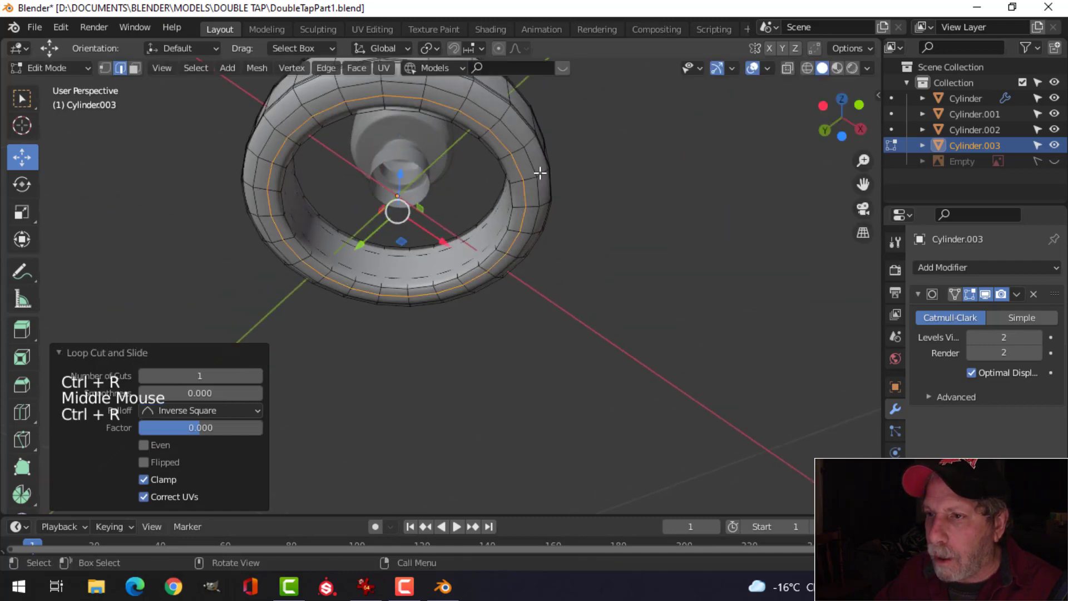
{"action": "mouse_move", "coordinate": [536, 171]}
{"action": "middle_mouse_down"}
{"action": "mouse_move", "coordinate": [595, 315]}
{"action": "mouse_move", "coordinate": [638, 252]}
{"action": "mouse_move", "coordinate": [535, 184]}
{"action": "middle_mouse_up"}
Select the upper and lower inner rim loops together and scale them along Z to about 0.93
{"action": "key", "text": "alt+a"}
{"action": "left_click", "coordinate": [594, 316], "text": "alt+shift"}
{"action": "left_click", "coordinate": [509, 164], "text": "alt+shift"}
{"action": "middle_click_drag", "start_coordinate": [601, 186], "coordinate": [655, 303]}
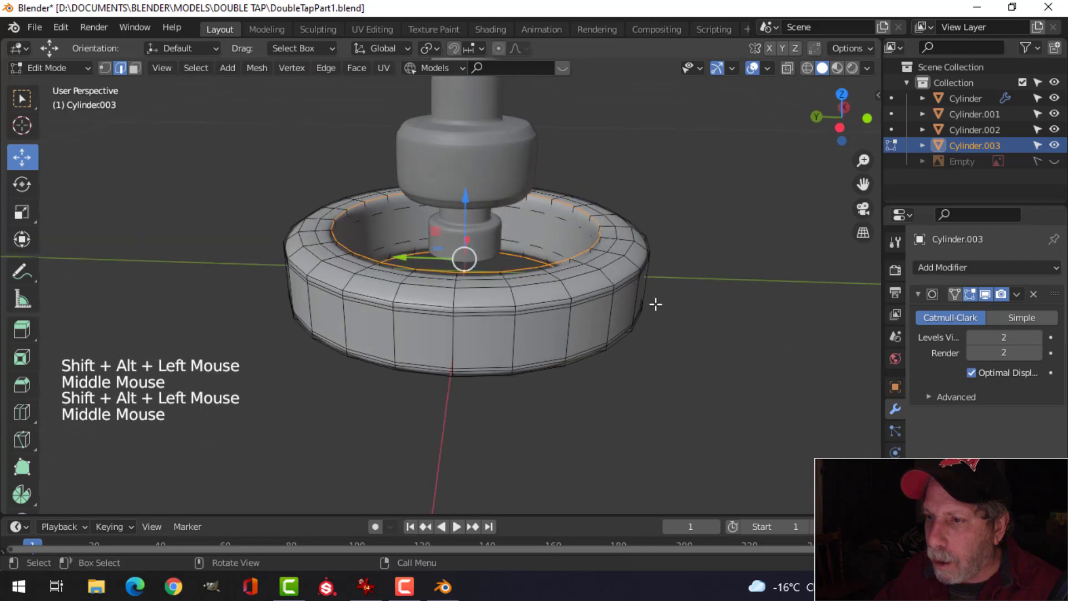
{"action": "key", "text": "s"}
{"action": "key", "text": "z"}
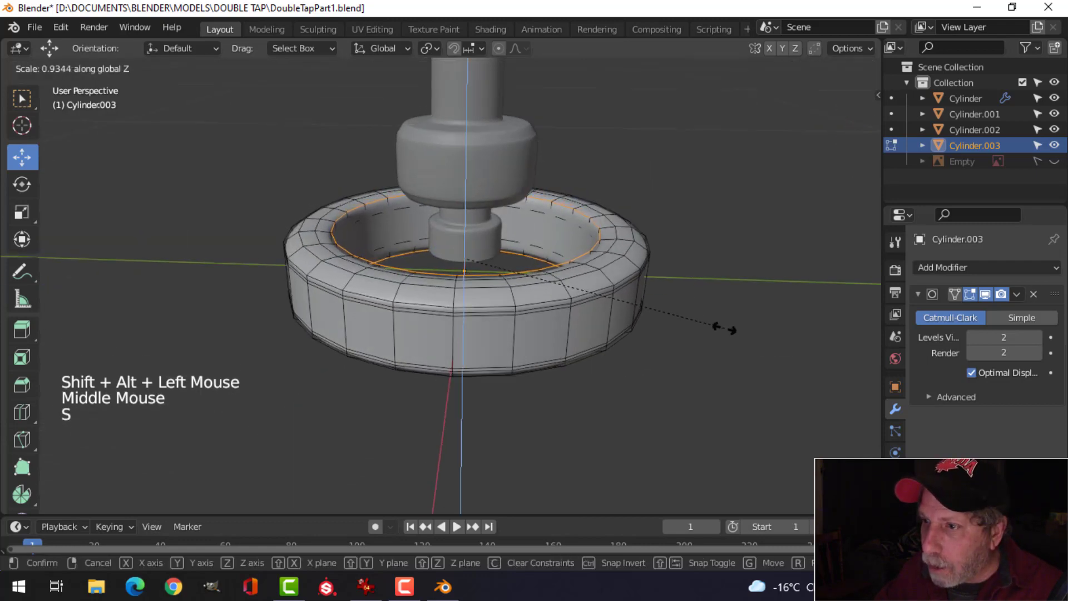
{"action": "left_click", "coordinate": [703, 316]}
{"action": "key", "text": "alt+a"}
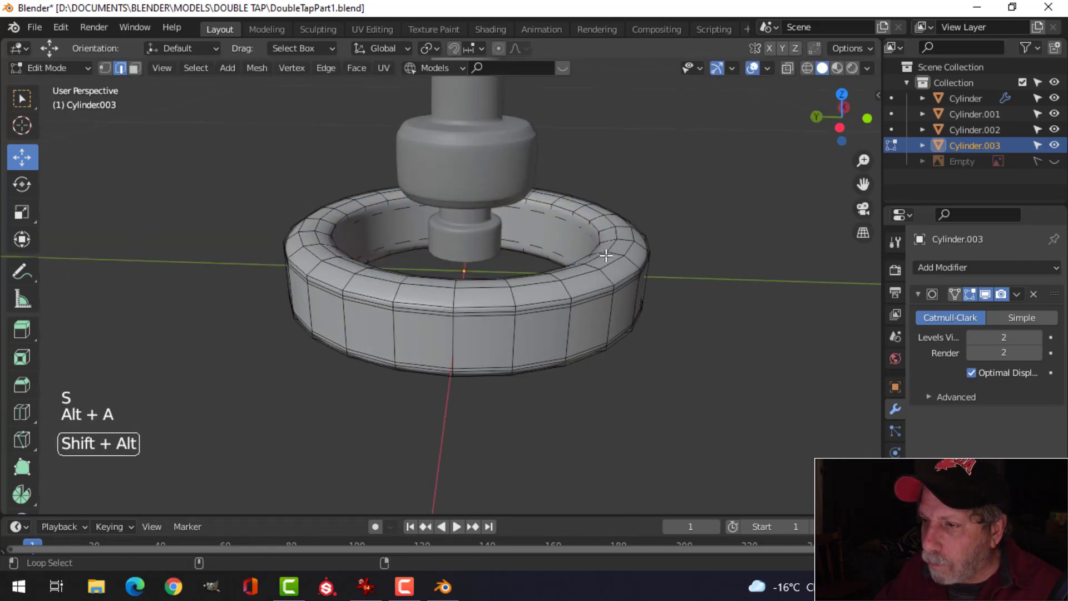
Scale the new inner loops on the top and bottom faces in X and Y with Z locked, and check the ring in Object Mode
{"action": "left_click", "coordinate": [606, 255], "text": "alt+shift"}
{"action": "middle_click_drag", "start_coordinate": [649, 241], "coordinate": [504, 155]}
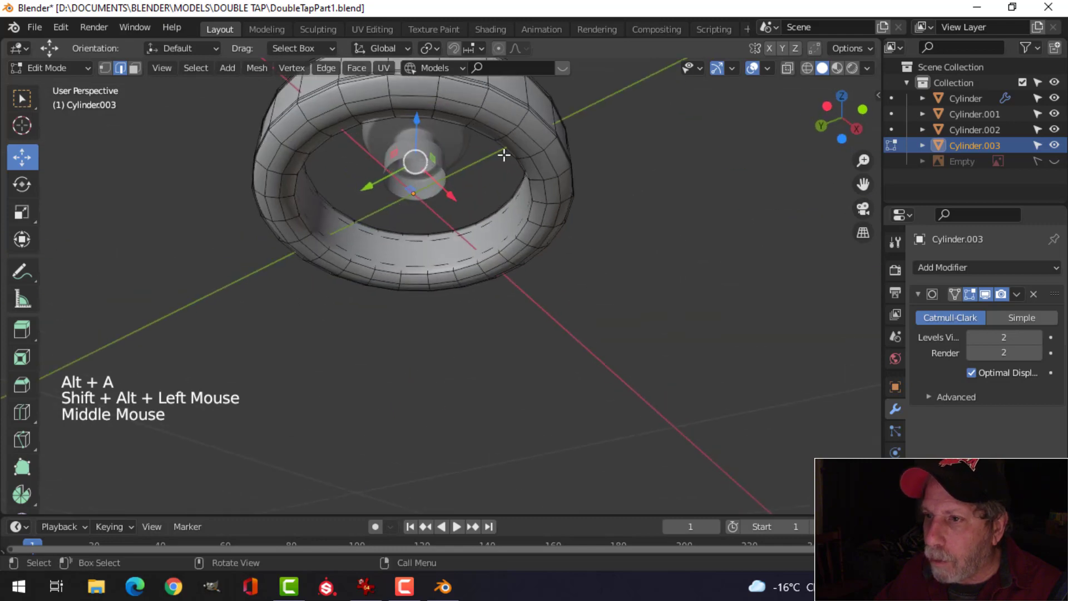
{"action": "left_click", "coordinate": [513, 126], "text": "alt+shift"}
{"action": "middle_click_drag", "start_coordinate": [603, 167], "coordinate": [490, 309]}
{"action": "key", "text": "s"}
{"action": "key", "text": "shift+z"}
{"action": "left_click", "coordinate": [745, 324]}
{"action": "key", "text": "Tab"}
{"action": "key", "text": "alt+a"}
{"action": "scroll", "coordinate": [679, 383], "scroll_direction": "down", "scroll_amount": 3}
{"action": "scroll", "coordinate": [448, 303], "scroll_direction": "up", "scroll_amount": 3}
{"action": "middle_click_drag", "start_coordinate": [490, 309], "coordinate": [507, 332]}
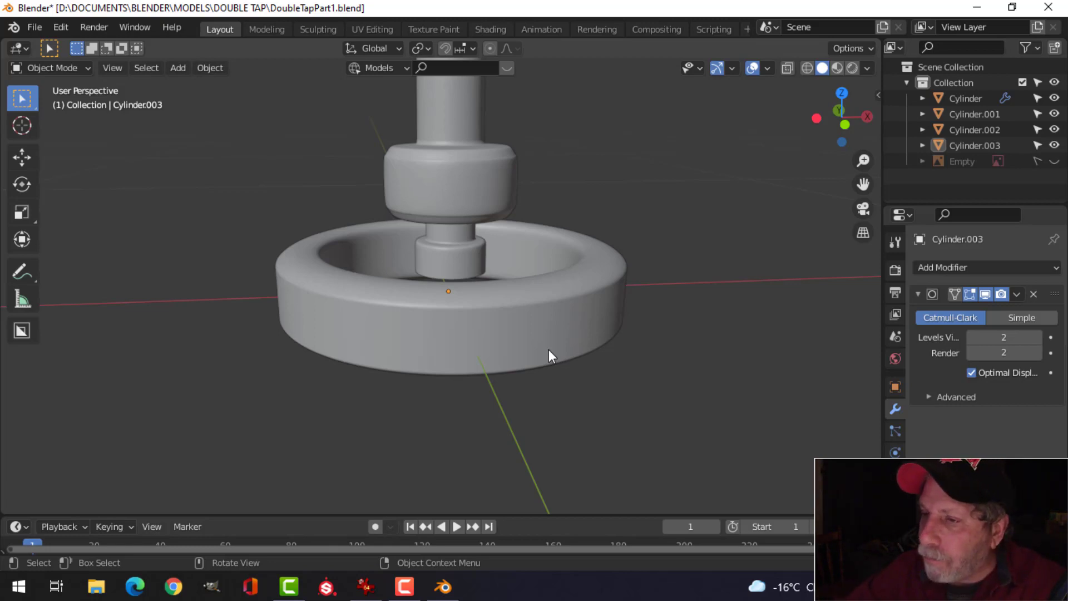
Crease the ring's upper and lower outer edge loops to 1.000 and check the shape in Object Mode
{"action": "left_click", "coordinate": [535, 332]}
{"action": "key", "text": "Tab"}
{"action": "scroll", "coordinate": [579, 355], "scroll_direction": "up", "scroll_amount": 2}
{"action": "middle_click_drag", "start_coordinate": [612, 317], "coordinate": [567, 404]}
{"action": "key", "text": "alt+a"}
{"action": "left_click", "coordinate": [514, 369], "text": "alt+shift"}
{"action": "mouse_move", "coordinate": [514, 370]}
{"action": "middle_mouse_down"}
{"action": "mouse_move", "coordinate": [561, 399]}
{"action": "mouse_move", "coordinate": [518, 364]}
{"action": "middle_mouse_up"}
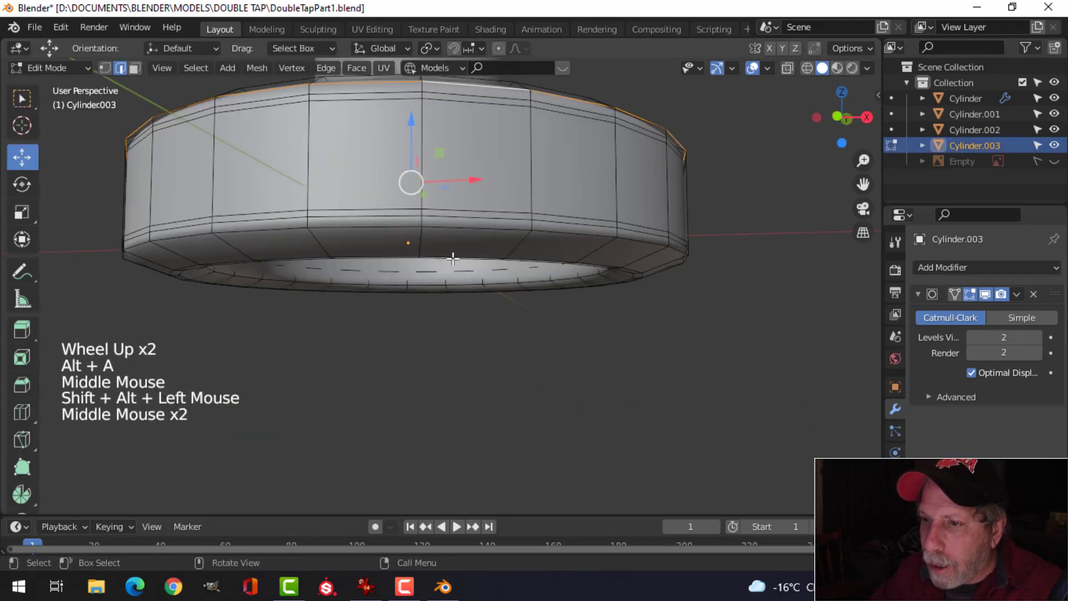
{"action": "left_click", "coordinate": [466, 229], "text": "alt+shift"}
{"action": "middle_click_drag", "start_coordinate": [466, 230], "coordinate": [729, 286]}
{"action": "key", "text": "shift+e"}
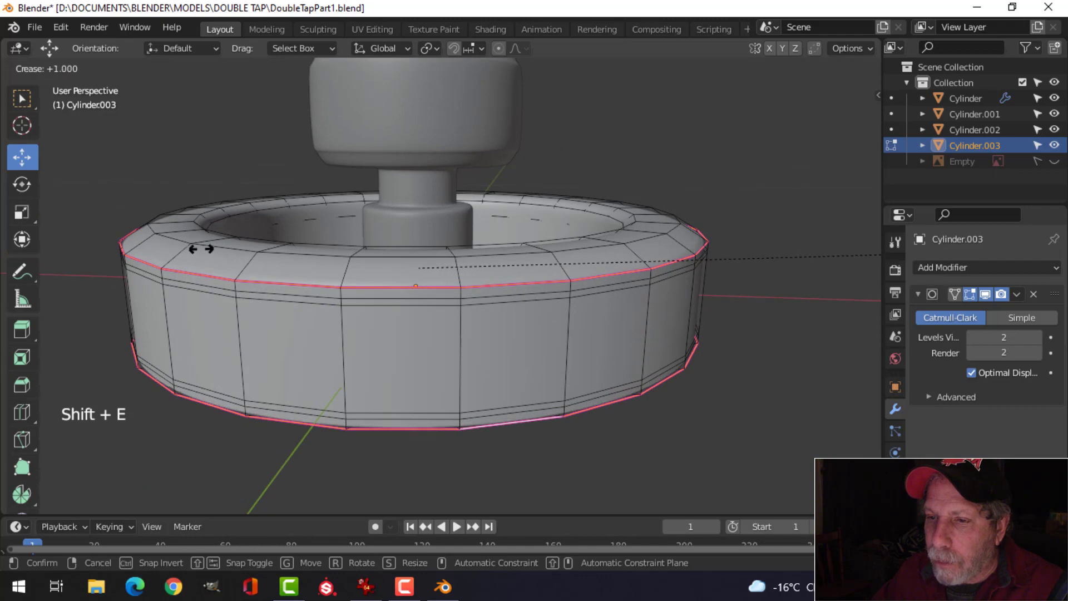
{"action": "key", "text": "Tab"}
{"action": "scroll", "coordinate": [436, 288], "scroll_direction": "down", "scroll_amount": 3}
{"action": "key", "text": "alt+a"}
{"action": "middle_click_drag", "start_coordinate": [471, 313], "coordinate": [352, 355]}
{"action": "scroll", "coordinate": [436, 342], "scroll_direction": "up", "scroll_amount": 1}
{"action": "scroll", "coordinate": [437, 344], "scroll_direction": "up", "scroll_amount": 1}
Add supporting loop cuts on the ring's top and bottom faces, slid to factors of -0.526 and -0.726
{"action": "left_click", "coordinate": [391, 315]}
{"action": "key", "text": "Tab"}
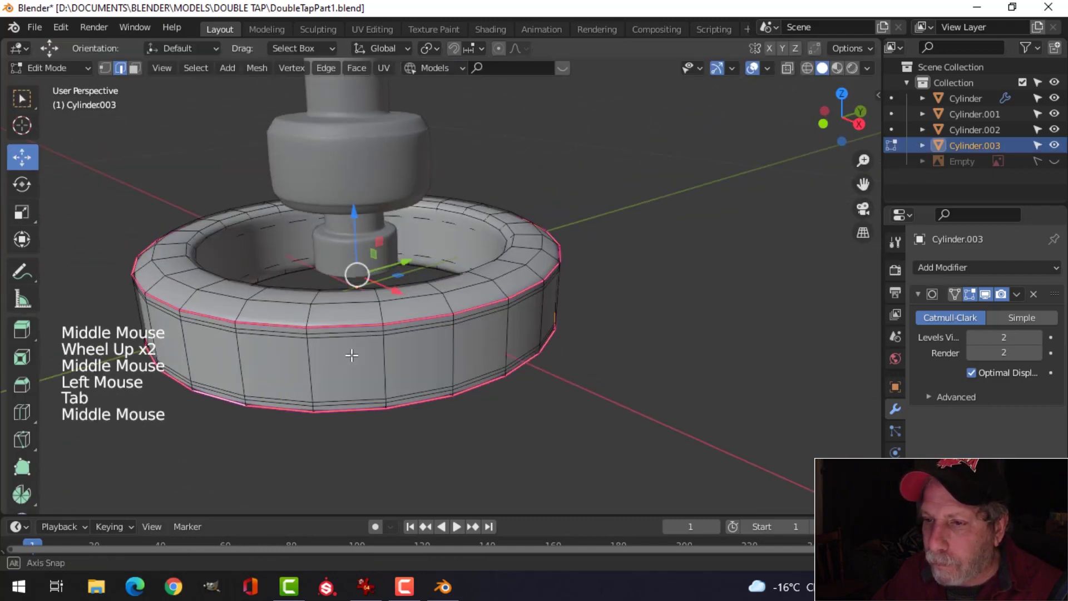
{"action": "key", "text": "alt+a"}
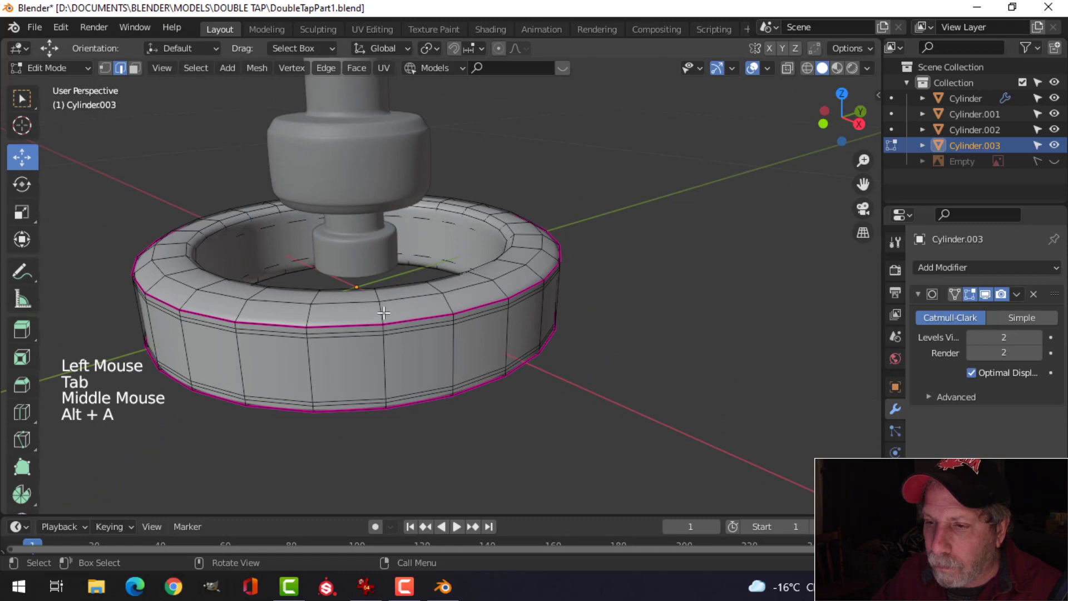
{"action": "middle_click_drag", "start_coordinate": [384, 313], "coordinate": [383, 310]}
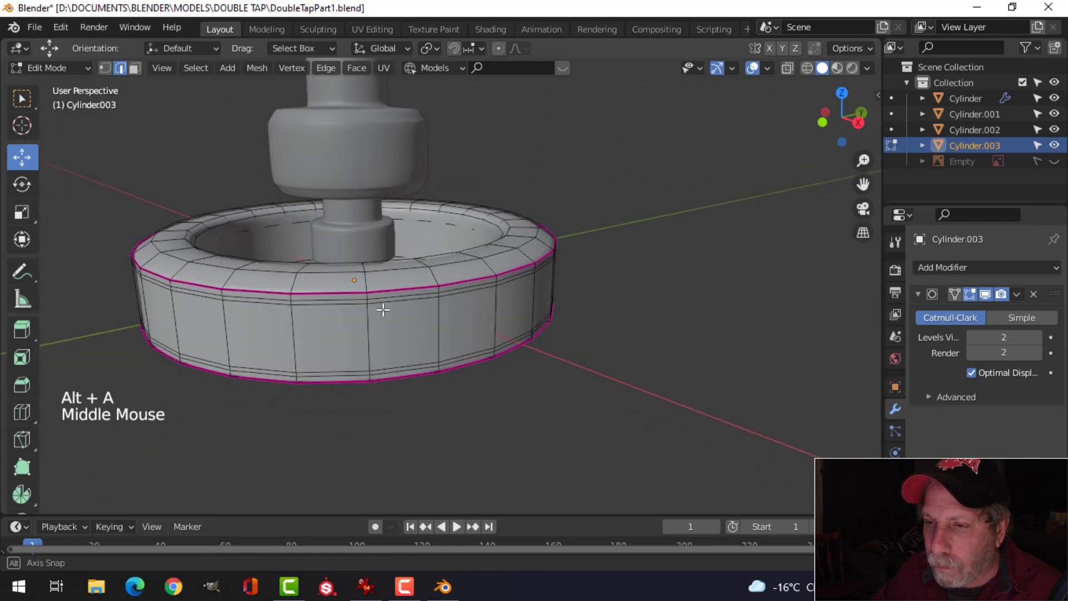
{"action": "key", "text": "ctrl+r"}
{"action": "left_click", "coordinate": [365, 280]}
{"action": "left_click", "coordinate": [429, 369]}
{"action": "middle_click_drag", "start_coordinate": [429, 369], "coordinate": [400, 314]}
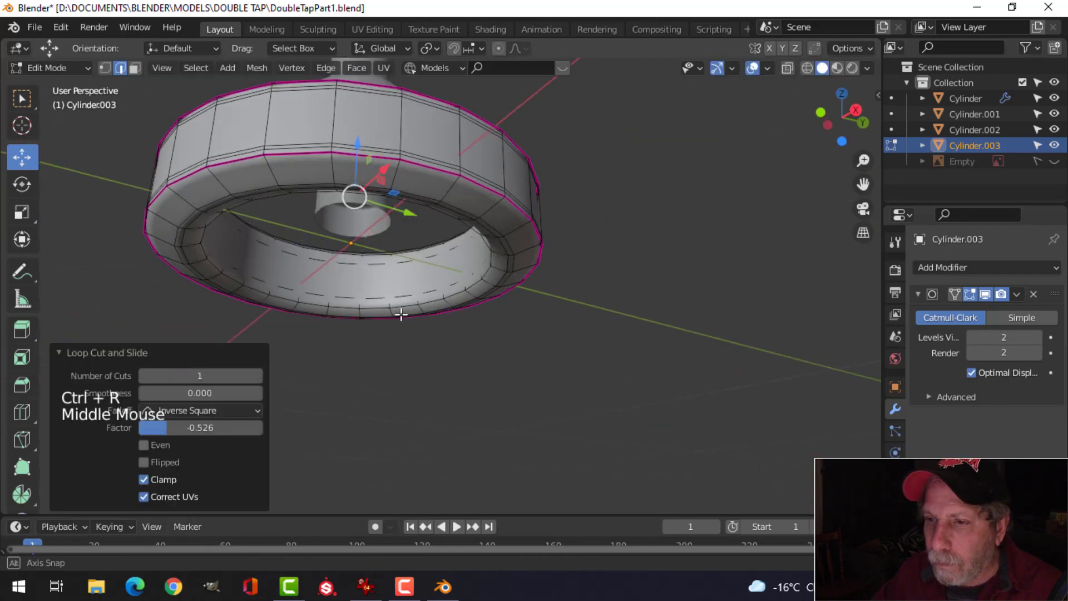
{"action": "key", "text": "ctrl+r"}
{"action": "left_click", "coordinate": [341, 168]}
{"action": "left_click", "coordinate": [361, 179]}
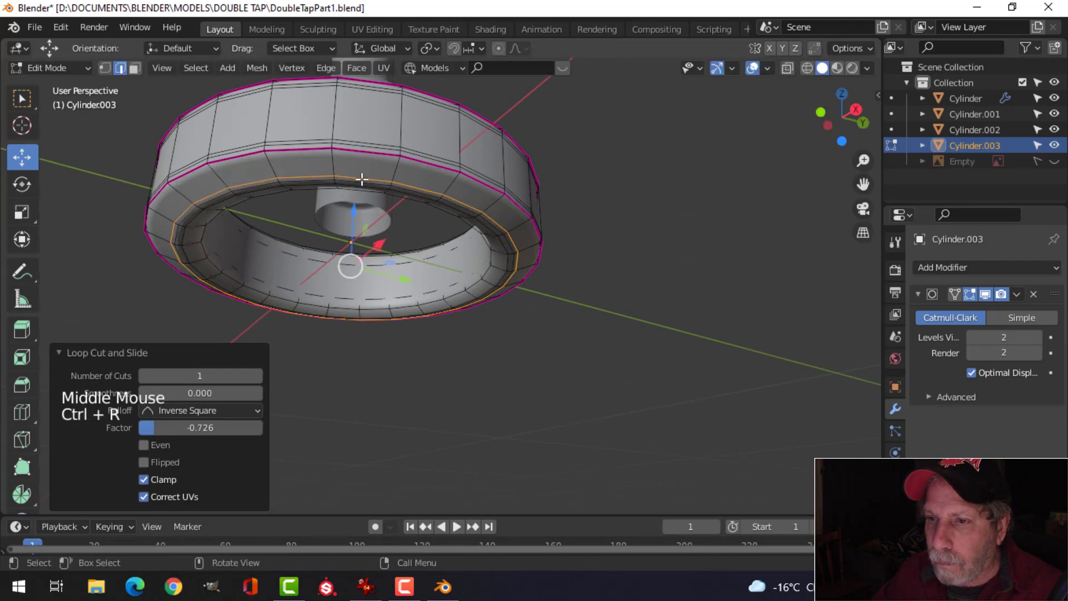
Check the finished ring in Object Mode and save the file
{"action": "key", "text": "Tab"}
{"action": "middle_click_drag", "start_coordinate": [361, 179], "coordinate": [431, 381]}
{"action": "key", "text": "alt+a"}
{"action": "scroll", "coordinate": [441, 341], "scroll_direction": "down", "scroll_amount": 3}
{"action": "key", "text": "ctrl+s"}
{"action": "middle_click_drag", "start_coordinate": [418, 388], "coordinate": [436, 360]}
Select the bottom edge loop of the central pipe, Cylinder.002, and snap the 3D cursor to it
{"action": "left_click", "coordinate": [411, 281]}
{"action": "key", "text": "Tab"}
{"action": "scroll", "coordinate": [439, 357], "scroll_direction": "up", "scroll_amount": 1}
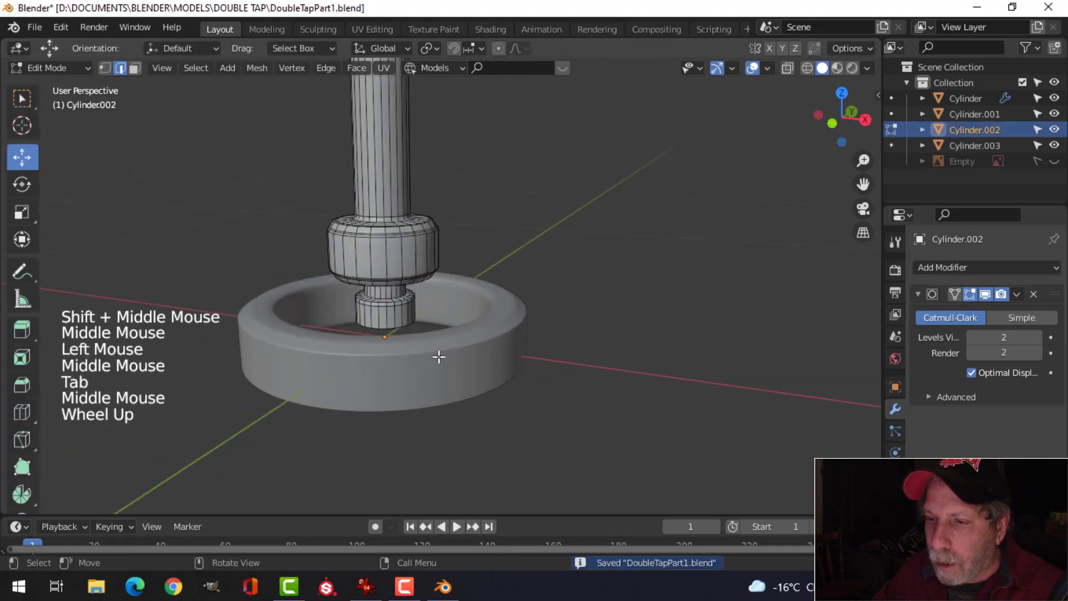
{"action": "scroll", "coordinate": [439, 356], "scroll_direction": "up", "scroll_amount": 1}
{"action": "left_click", "coordinate": [380, 340], "text": "alt+shift"}
{"action": "key", "text": "shift+s"}
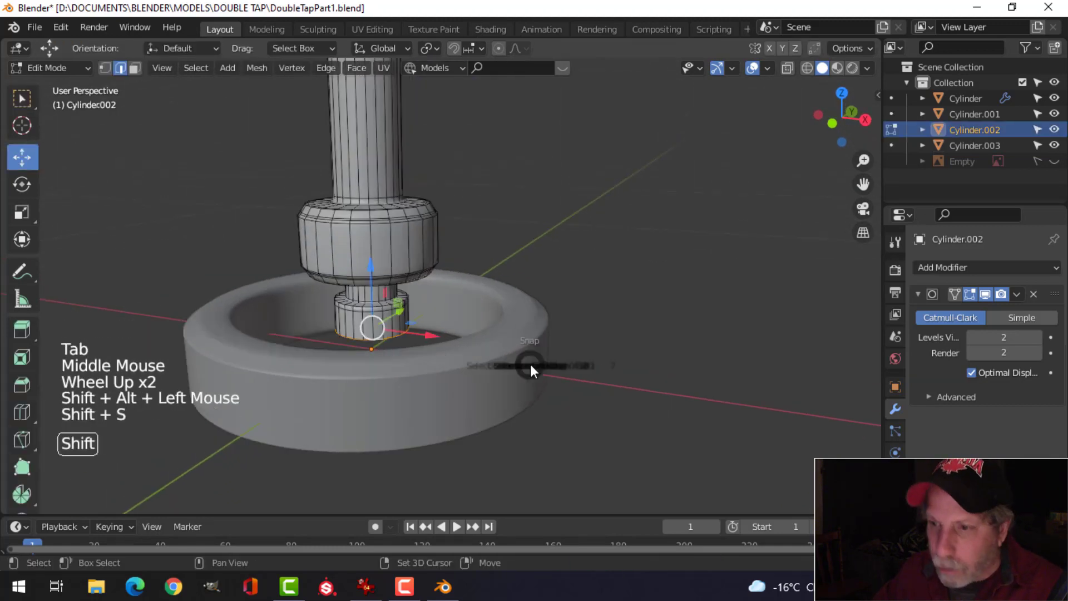
{"action": "left_click", "coordinate": [523, 450]}
{"action": "key", "text": "Tab"}
{"action": "scroll", "coordinate": [533, 409], "scroll_direction": "down", "scroll_amount": 4}
{"action": "middle_click_drag", "start_coordinate": [529, 402], "coordinate": [494, 423]}
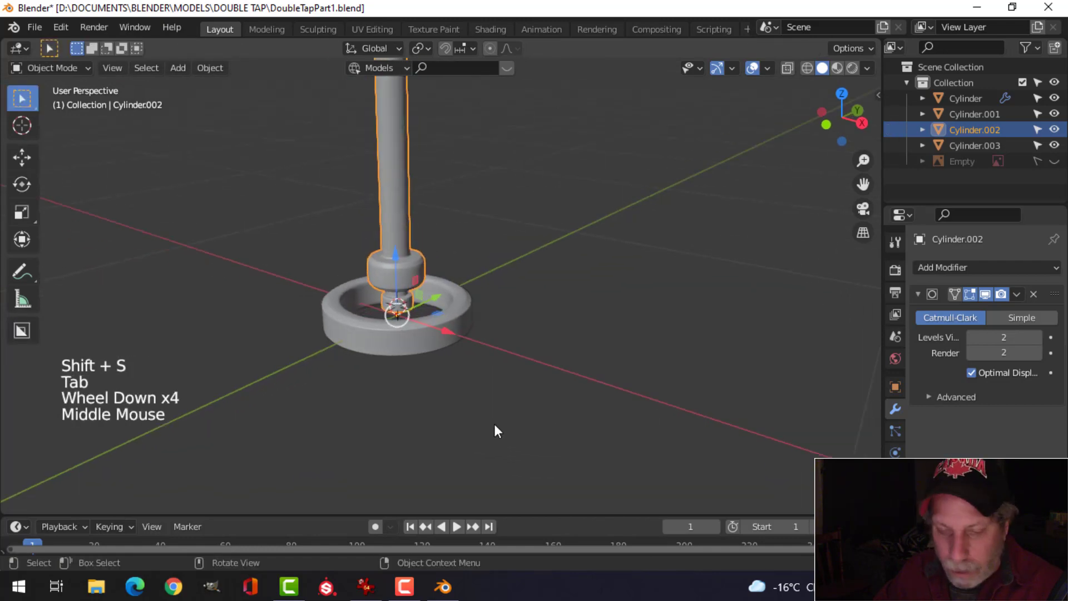
Add a cube at the 3D cursor and scale it to 0.028 in Edit Mode so it fits beneath the pipe
{"action": "key", "text": "shift+a"}
{"action": "mouse_move", "coordinate": [465, 218]}
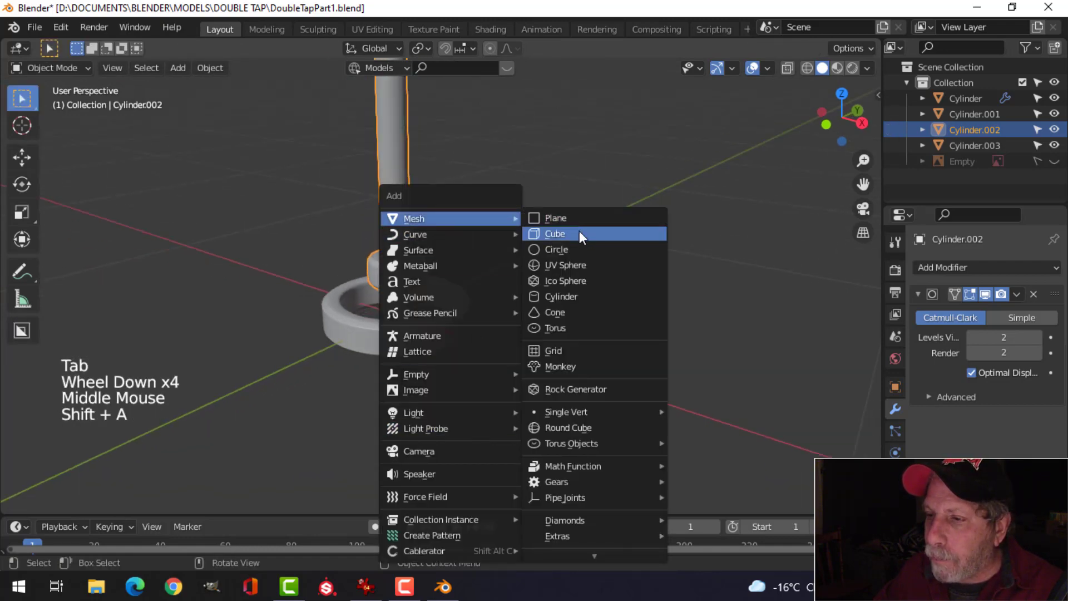
{"action": "left_click", "coordinate": [579, 232]}
{"action": "key", "text": "Tab"}
{"action": "key", "text": "s"}
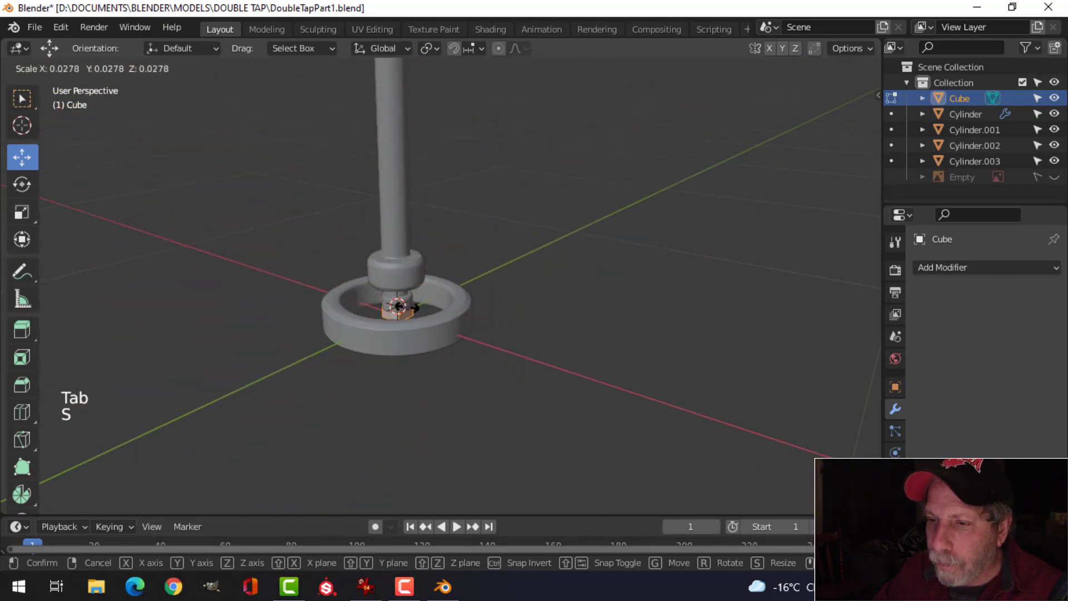
{"action": "left_click", "coordinate": [415, 307]}
{"action": "scroll", "coordinate": [406, 309], "scroll_direction": "up", "scroll_amount": 4}
{"action": "middle_click_drag", "start_coordinate": [432, 312], "coordinate": [400, 313]}
{"action": "middle_click_drag", "start_coordinate": [401, 314], "coordinate": [450, 263], "text": "shift"}
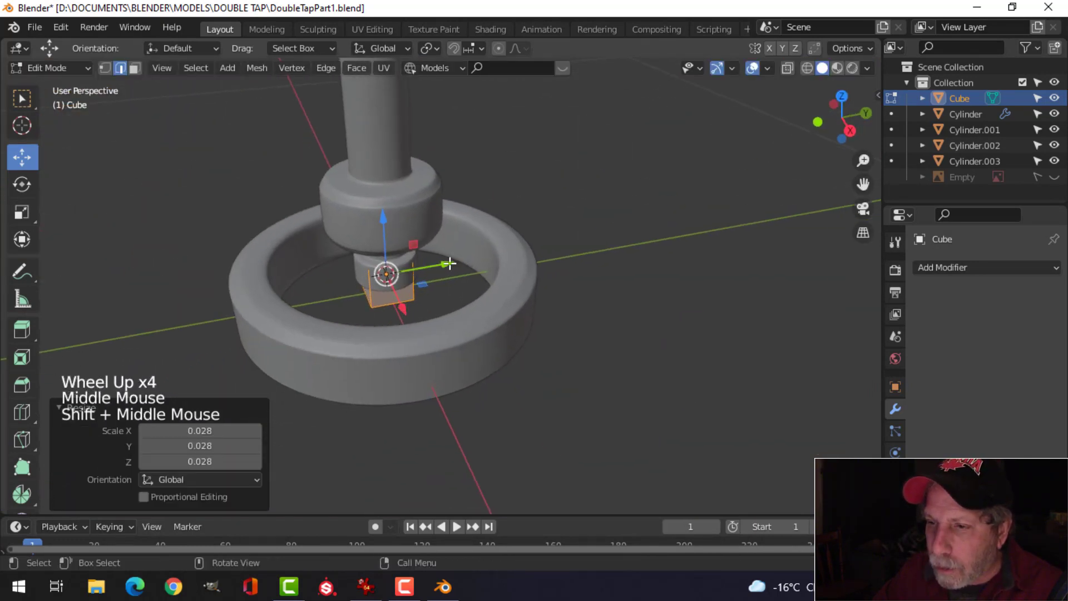
{"action": "key", "text": "KP_1"}
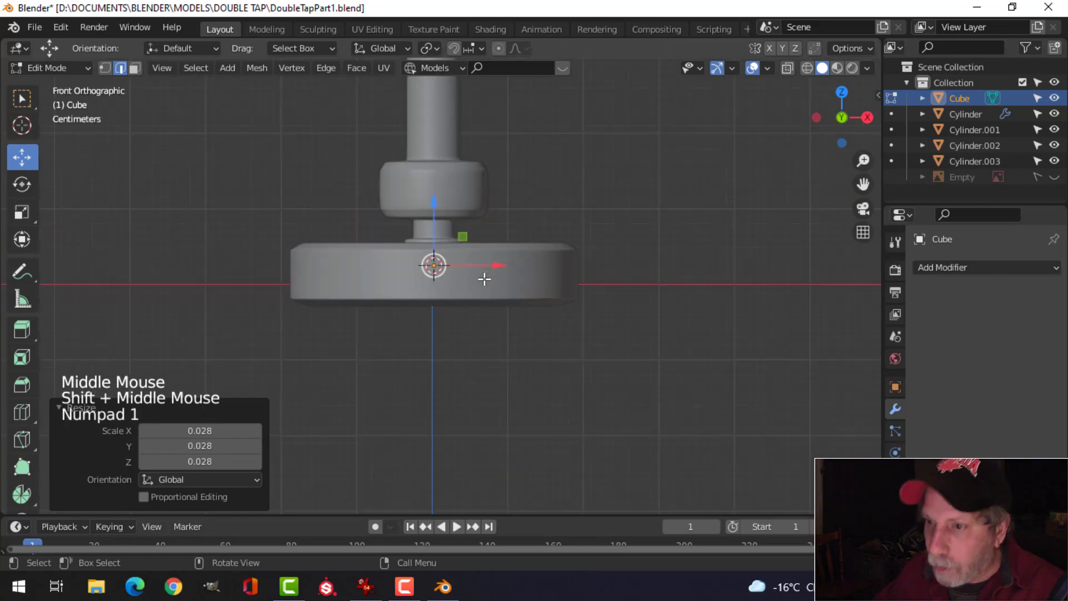
{"action": "middle_click_drag", "start_coordinate": [485, 279], "coordinate": [490, 352]}
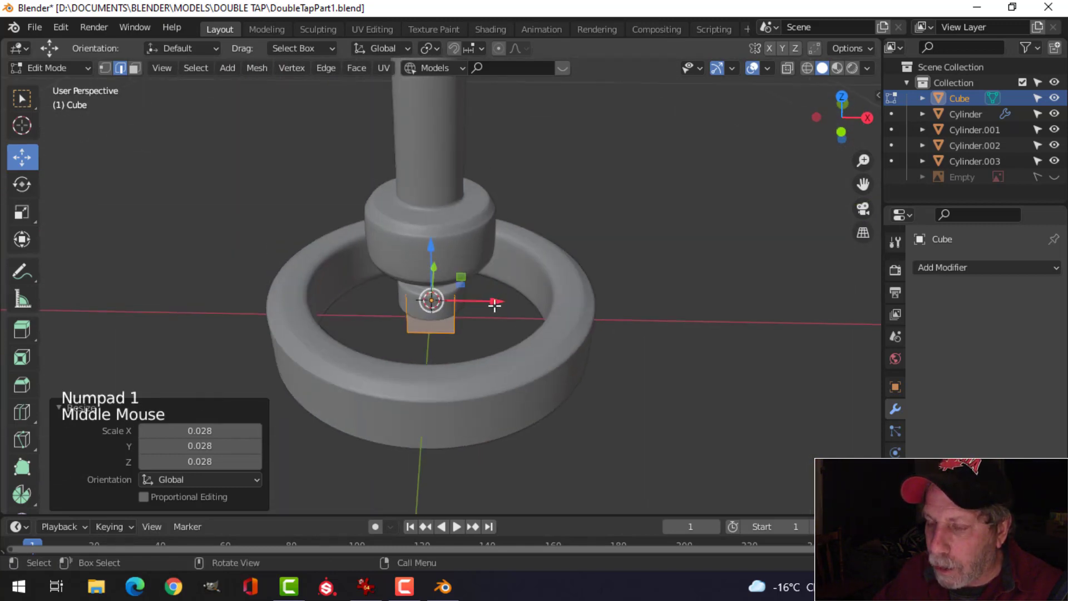
Move the cube along Y to the ring's inner wall and rescale it to fit there
{"action": "middle_click_drag", "start_coordinate": [494, 305], "coordinate": [399, 351]}
{"action": "left_click_drag", "start_coordinate": [438, 269], "coordinate": [338, 300]}
{"action": "middle_click_drag", "start_coordinate": [338, 300], "coordinate": [529, 304]}
{"action": "scroll", "coordinate": [453, 322], "scroll_direction": "up", "scroll_amount": 2}
{"action": "key", "text": "s"}
{"action": "left_click", "coordinate": [635, 334]}
Pull the cube's face nearest the central pipe along Y into the pipe, forming a spoke
{"action": "mouse_move", "coordinate": [603, 341]}
{"action": "middle_mouse_down"}
{"action": "mouse_move", "coordinate": [625, 351]}
{"action": "mouse_move", "coordinate": [603, 362]}
{"action": "middle_mouse_up"}
{"action": "key", "text": "alt+a"}
{"action": "key", "text": "alt+s"}
{"action": "middle_click_drag", "start_coordinate": [525, 336], "coordinate": [527, 365], "text": "shift"}
{"action": "key", "text": "3"}
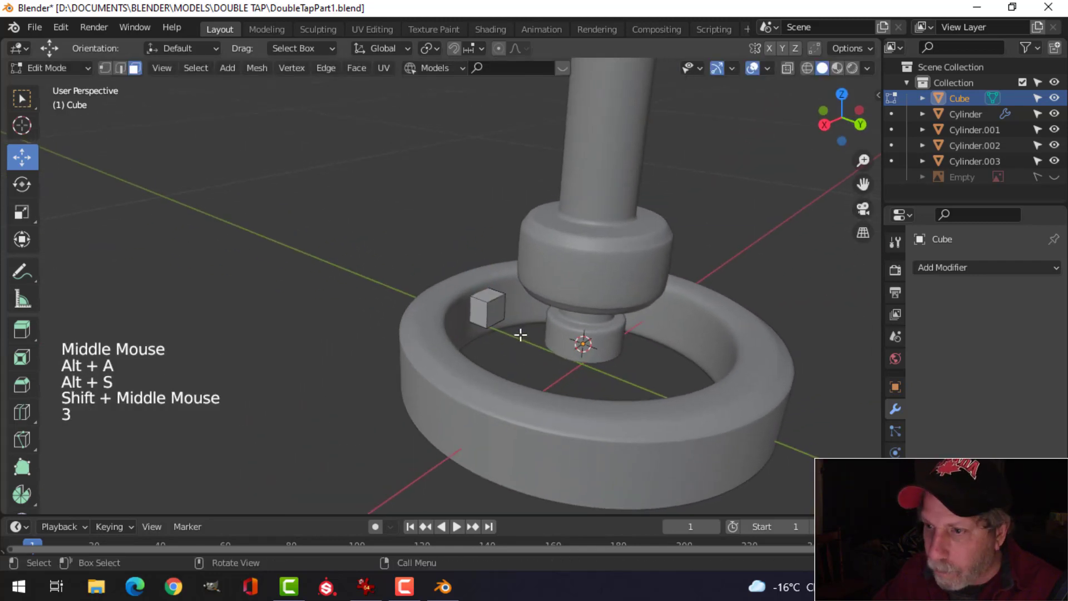
{"action": "left_click", "coordinate": [502, 312]}
{"action": "left_click_drag", "start_coordinate": [549, 328], "coordinate": [617, 349]}
{"action": "middle_click_drag", "start_coordinate": [618, 349], "coordinate": [627, 381]}
Lower the whole spoke by about 0.0012 m and flatten it along Z
{"action": "scroll", "coordinate": [495, 329], "scroll_direction": "up", "scroll_amount": 3}
{"action": "middle_click_drag", "start_coordinate": [496, 329], "coordinate": [388, 344], "text": "shift"}
{"action": "scroll", "coordinate": [626, 411], "scroll_direction": "down", "scroll_amount": 2, "text": "shift"}
{"action": "middle_click_drag", "start_coordinate": [405, 353], "coordinate": [423, 340]}
{"action": "middle_click_drag", "start_coordinate": [489, 353], "coordinate": [490, 378]}
{"action": "key", "text": "a"}
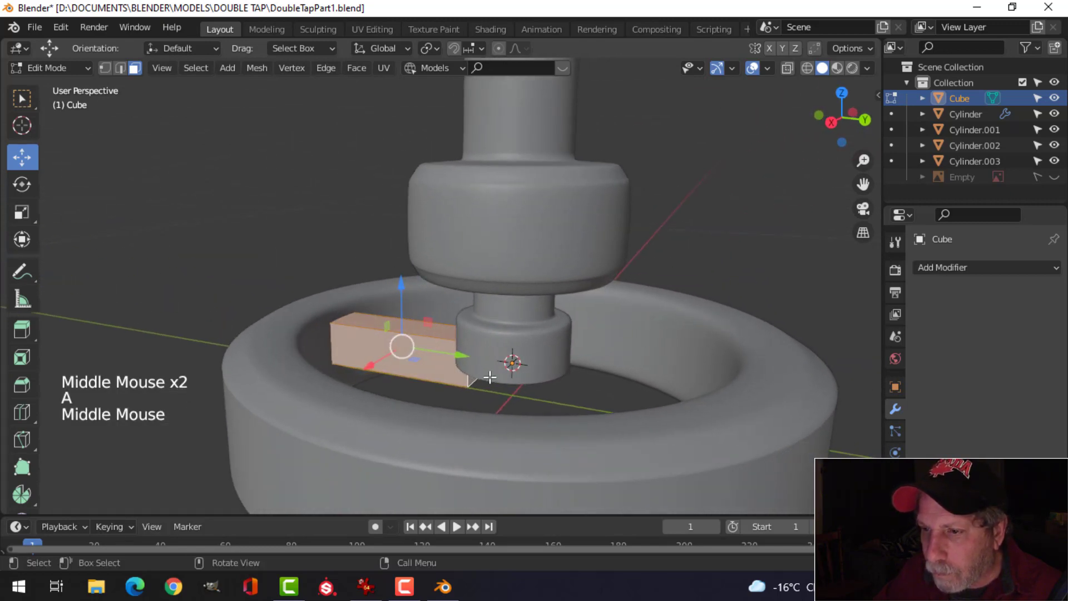
{"action": "left_click_drag", "start_coordinate": [409, 297], "coordinate": [405, 298]}
{"action": "middle_click_drag", "start_coordinate": [405, 298], "coordinate": [312, 394]}
{"action": "key", "text": "s"}
{"action": "key", "text": "z"}
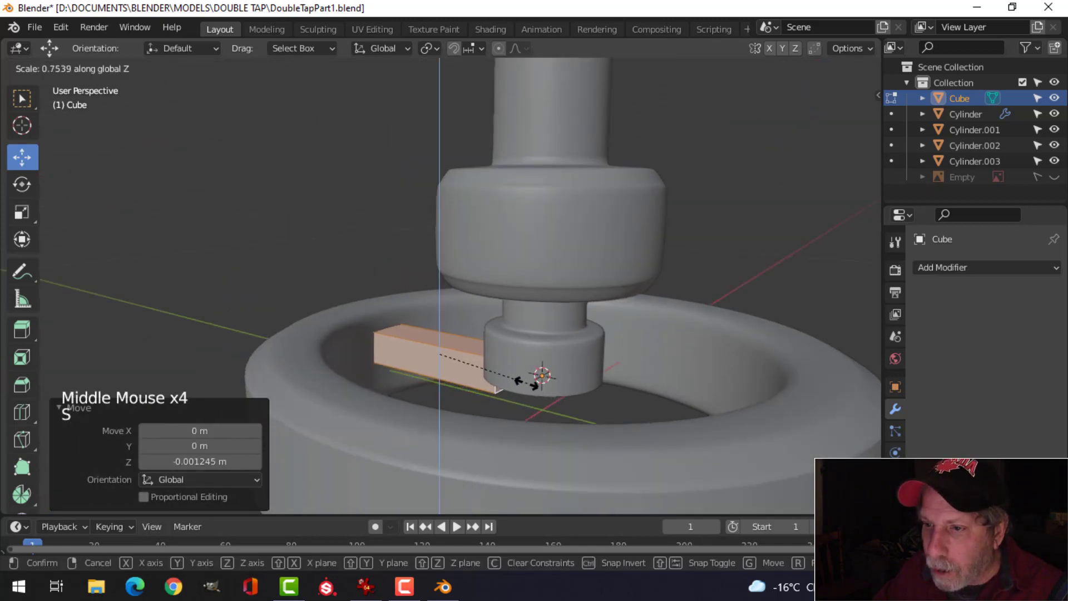
{"action": "left_click", "coordinate": [497, 388]}
Delete the spoke's end face that sits inside the central pipe
{"action": "mouse_move", "coordinate": [497, 388]}
{"action": "middle_mouse_down"}
{"action": "mouse_move", "coordinate": [529, 410]}
{"action": "mouse_move", "coordinate": [531, 399]}
{"action": "mouse_move", "coordinate": [560, 398]}
{"action": "mouse_move", "coordinate": [498, 406]}
{"action": "mouse_move", "coordinate": [481, 382]}
{"action": "mouse_move", "coordinate": [476, 395]}
{"action": "middle_mouse_up"}
{"action": "key", "text": "alt+a"}
{"action": "left_click", "coordinate": [491, 382]}
{"action": "key", "text": "3"}
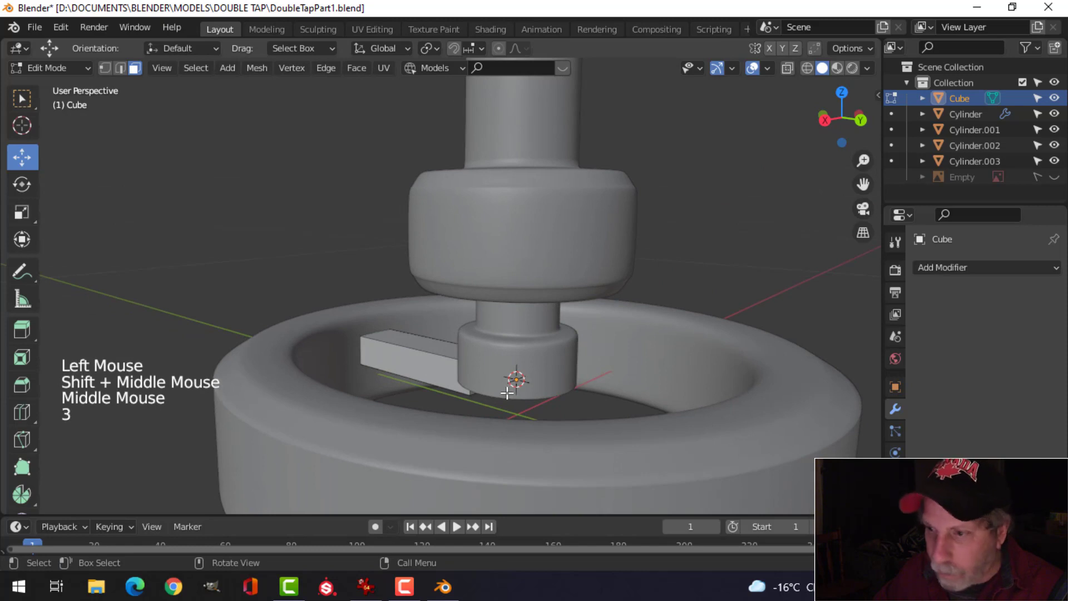
{"action": "left_click", "coordinate": [484, 389]}
{"action": "key", "text": "x"}
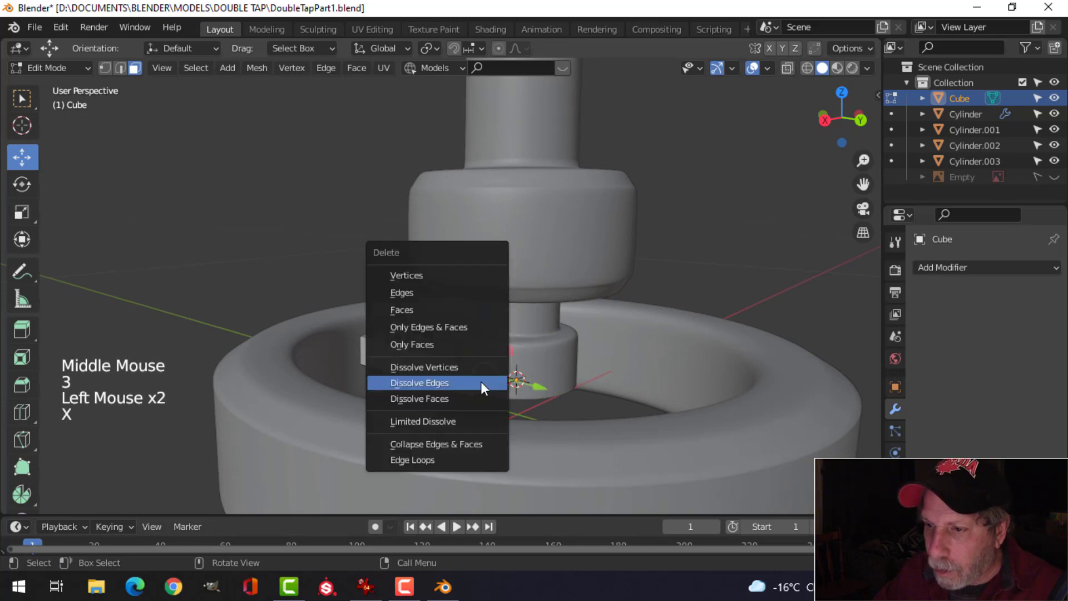
{"action": "left_click", "coordinate": [432, 311]}
In wireframe view, delete the spoke's outer end face hidden inside the ring
{"action": "middle_click_drag", "start_coordinate": [425, 362], "coordinate": [417, 315]}
{"action": "key", "text": "z"}
{"action": "mouse_move", "coordinate": [284, 327]}
{"action": "middle_mouse_down"}
{"action": "mouse_move", "coordinate": [482, 346]}
{"action": "mouse_move", "coordinate": [463, 348]}
{"action": "middle_mouse_up"}
{"action": "left_click", "coordinate": [391, 319]}
{"action": "key", "text": "x"}
{"action": "left_click", "coordinate": [393, 319]}
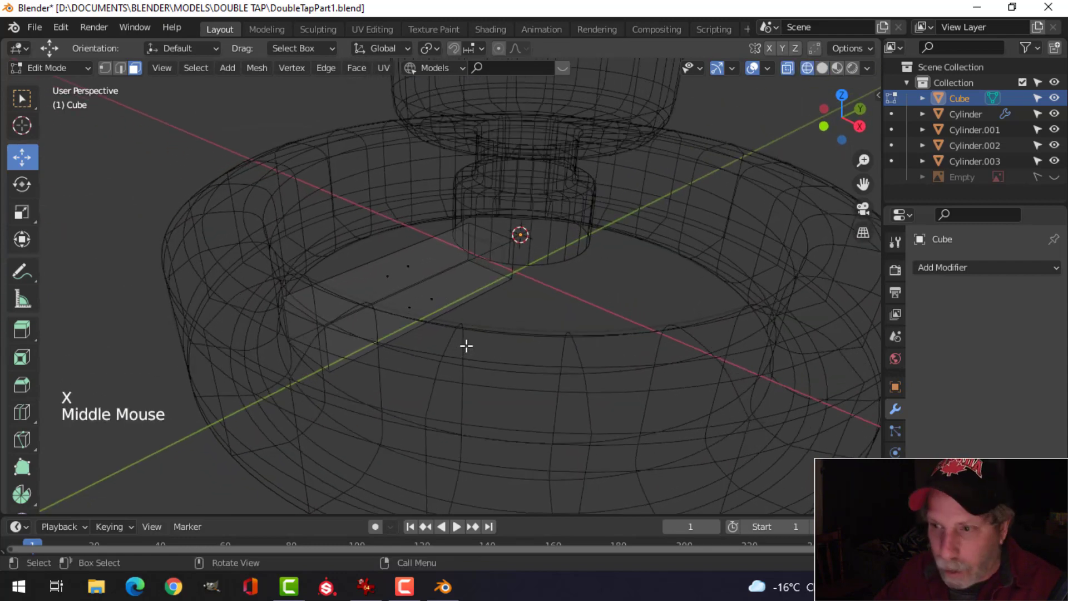
Bevel the spoke's four long edges with a width of about 0.002 m and 2 segments
{"action": "key", "text": "2"}
{"action": "left_click", "coordinate": [428, 278], "text": "alt+shift"}
{"action": "left_click", "coordinate": [410, 255], "text": "alt+shift"}
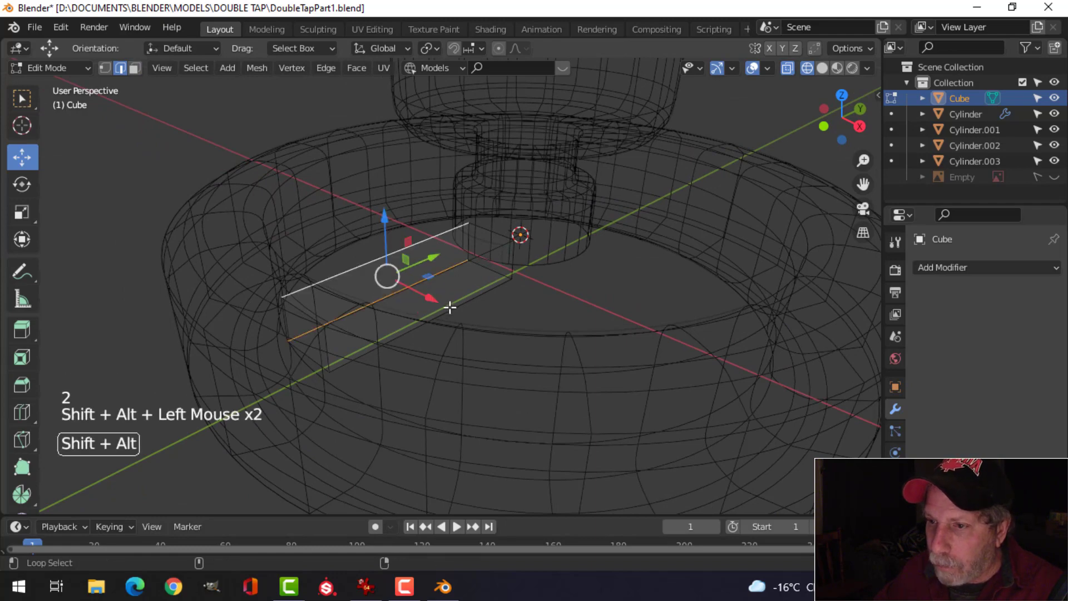
{"action": "left_click", "coordinate": [450, 307], "text": "alt+shift"}
{"action": "middle_click_drag", "start_coordinate": [450, 307], "coordinate": [548, 360]}
{"action": "left_click", "coordinate": [417, 295], "text": "alt+shift"}
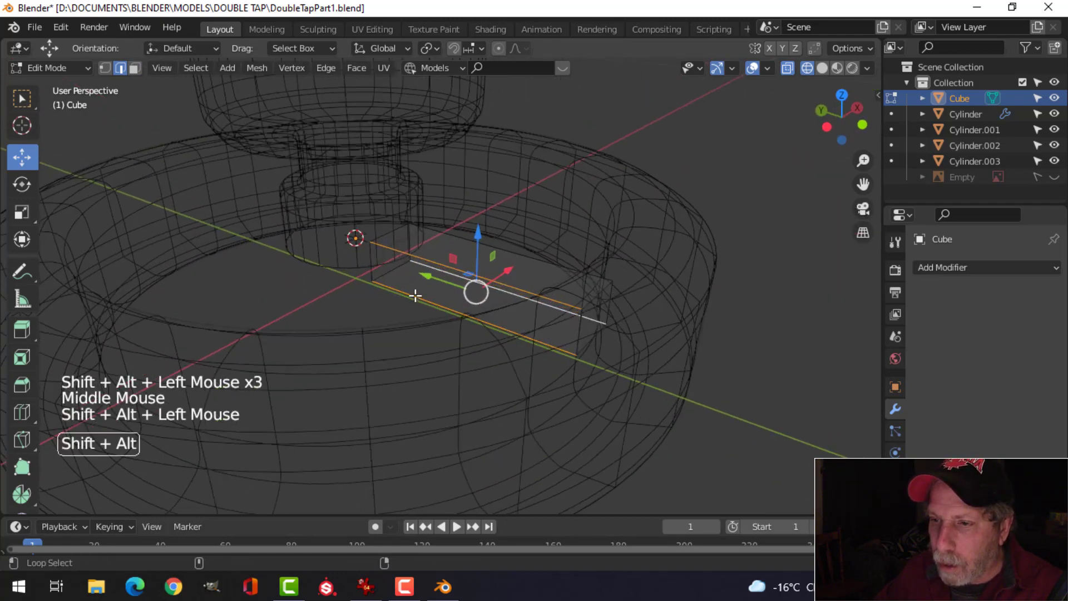
{"action": "left_click", "coordinate": [536, 305], "text": "alt+shift"}
{"action": "middle_click_drag", "start_coordinate": [536, 306], "coordinate": [444, 269]}
{"action": "left_click", "coordinate": [443, 269], "text": "alt+shift"}
{"action": "middle_click_drag", "start_coordinate": [565, 317], "coordinate": [584, 323]}
{"action": "key", "text": "ctrl+b"}
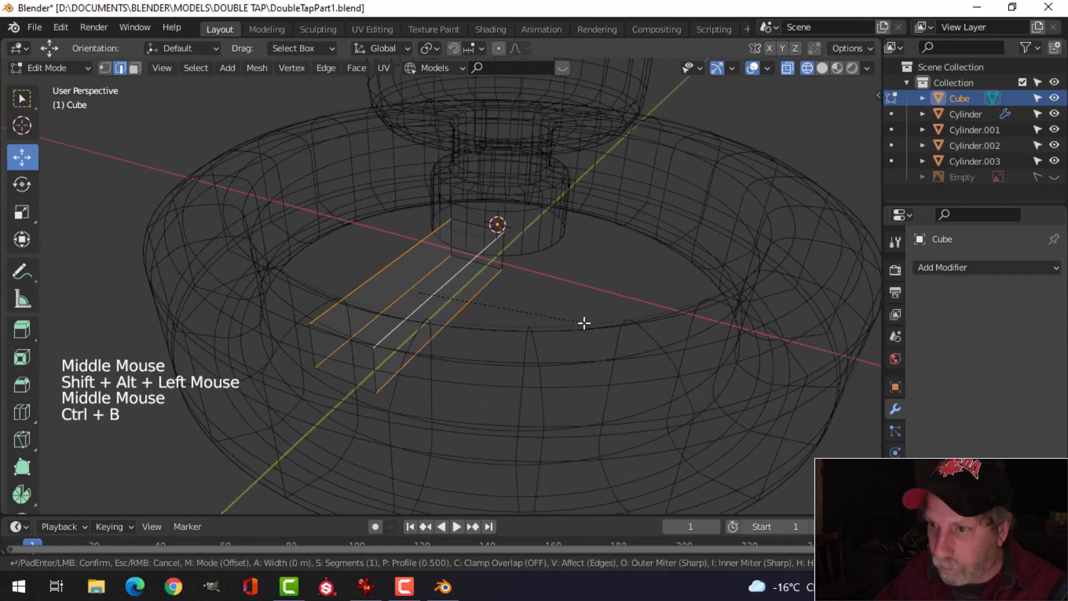
{"action": "key", "text": "shift"}
{"action": "left_click", "coordinate": [624, 343]}
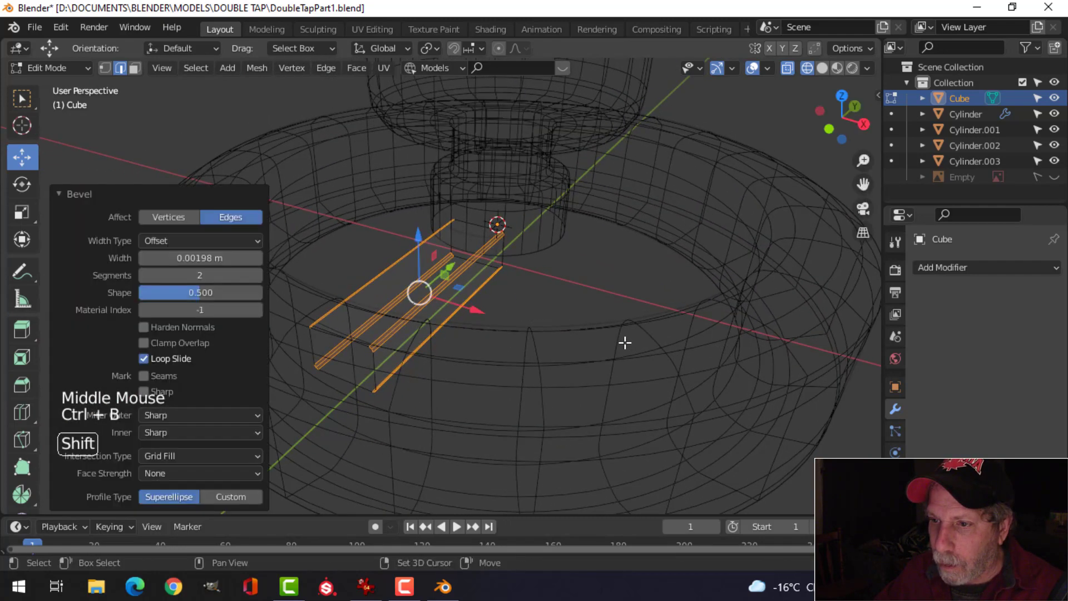
Return to Object Mode in solid shading and shade the spoke smooth
{"action": "key", "text": "Tab"}
{"action": "key", "text": "z"}
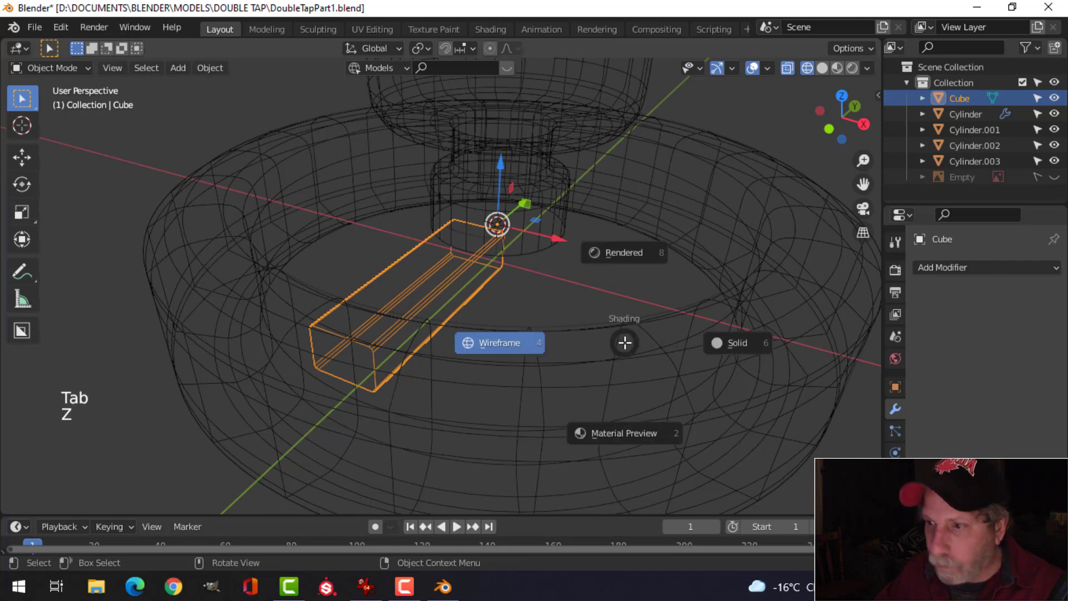
{"action": "left_click", "coordinate": [717, 342]}
{"action": "right_click", "coordinate": [444, 268]}
{"action": "left_click", "coordinate": [398, 228]}
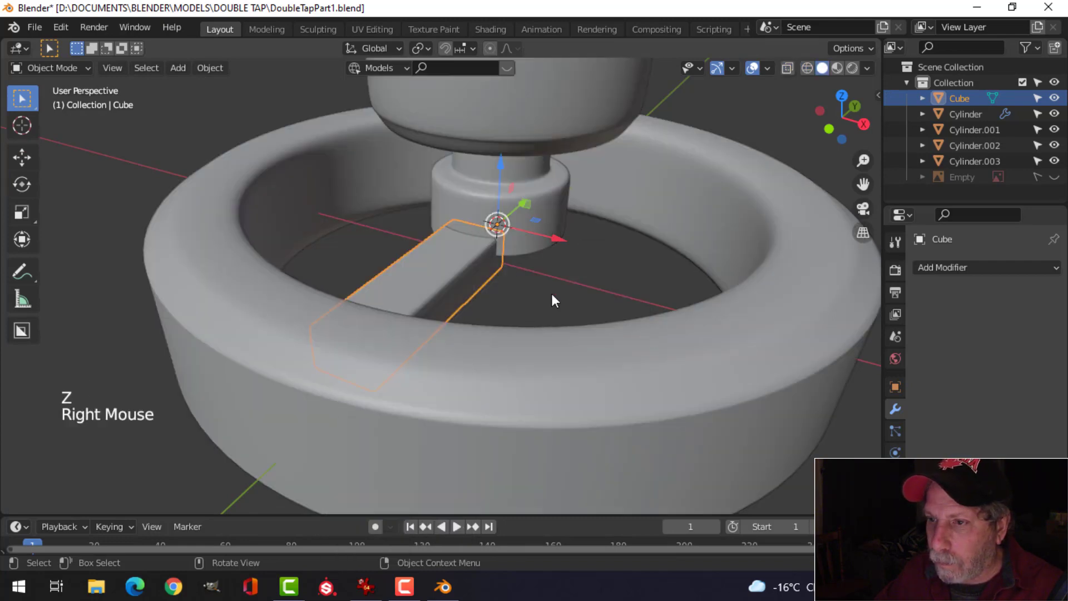
Lower the bottom edge loop of the central pipe, Cylinder.002, by about 0.018 m along Z
{"action": "key", "text": "alt+a"}
{"action": "middle_click_drag", "start_coordinate": [551, 293], "coordinate": [430, 299]}
{"action": "left_click", "coordinate": [429, 273]}
{"action": "left_click", "coordinate": [542, 299]}
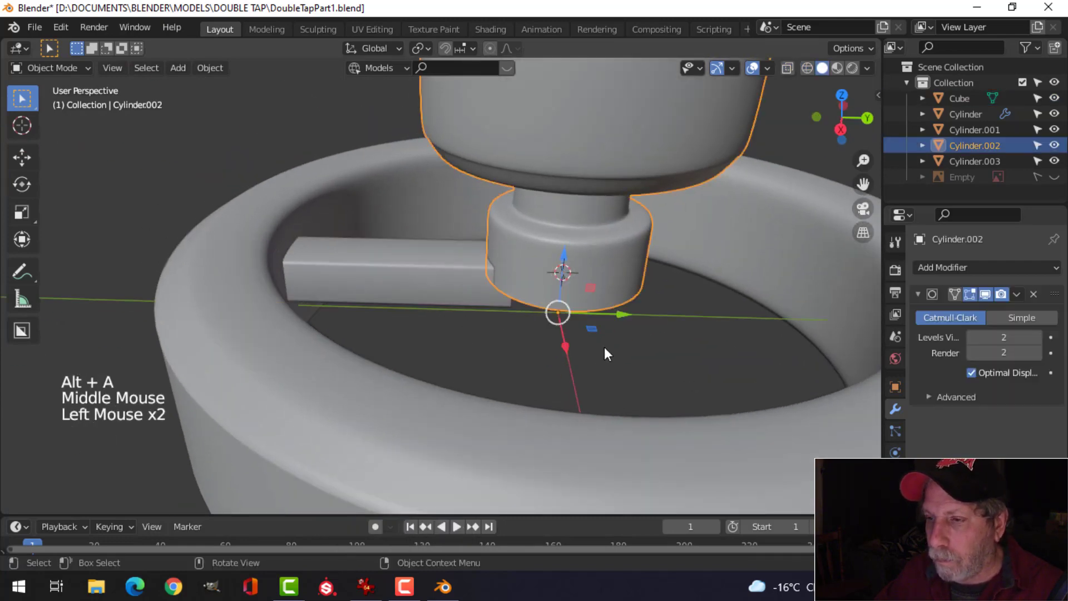
{"action": "key", "text": "Tab"}
{"action": "middle_click_drag", "start_coordinate": [604, 346], "coordinate": [537, 316]}
{"action": "key", "text": "alt+a"}
{"action": "left_click", "coordinate": [537, 316], "text": "alt+shift"}
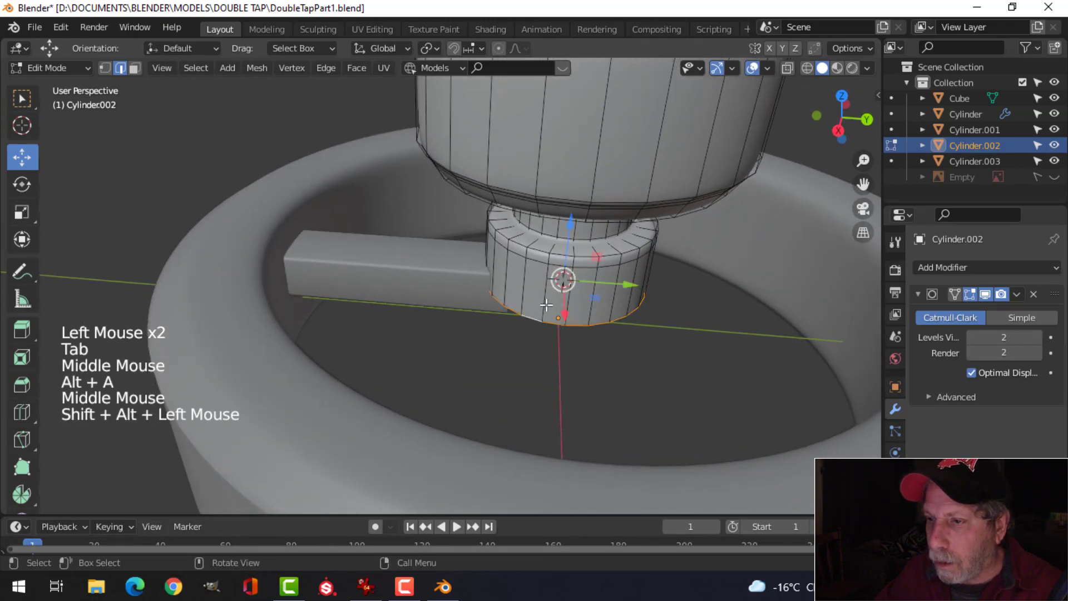
{"action": "left_click_drag", "start_coordinate": [568, 223], "coordinate": [566, 260]}
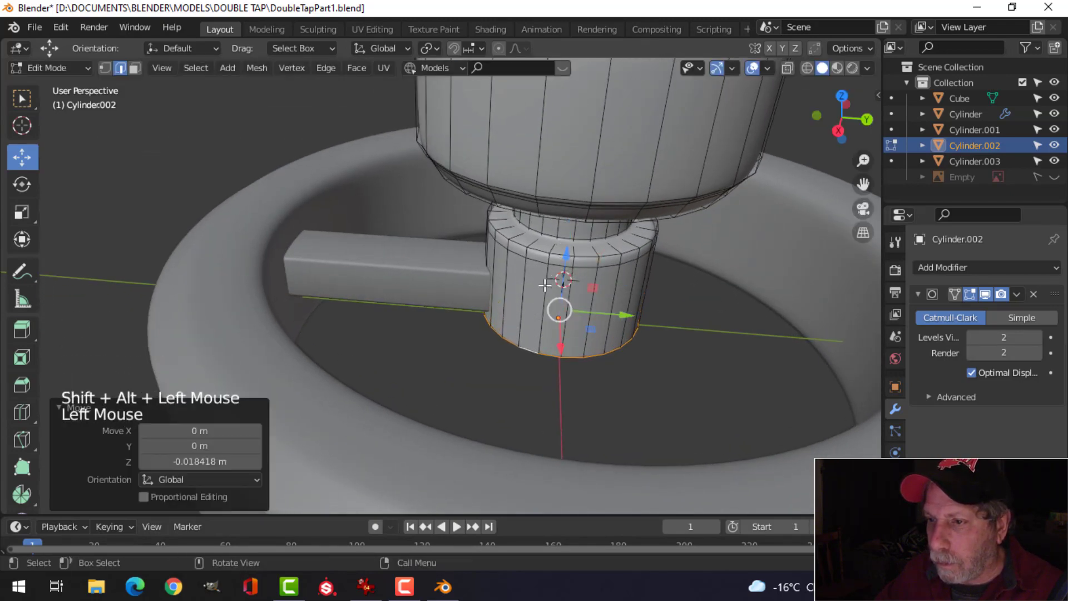
{"action": "middle_click_drag", "start_coordinate": [567, 260], "coordinate": [422, 297]}
{"action": "key", "text": "alt+a"}
{"action": "key", "text": "Tab"}
{"action": "key", "text": "alt+a"}
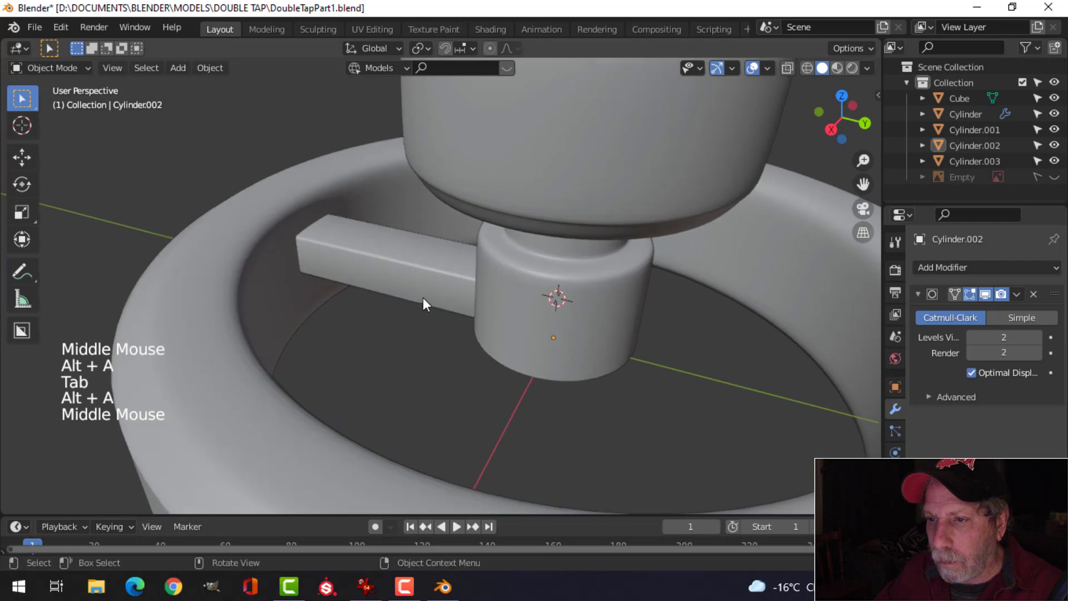
Select the base ring and show the reference image in front wireframe view to compare the ring's height
{"action": "left_click", "coordinate": [432, 295]}
{"action": "middle_click_drag", "start_coordinate": [490, 313], "coordinate": [531, 268]}
{"action": "scroll", "coordinate": [498, 273], "scroll_direction": "down", "scroll_amount": 4}
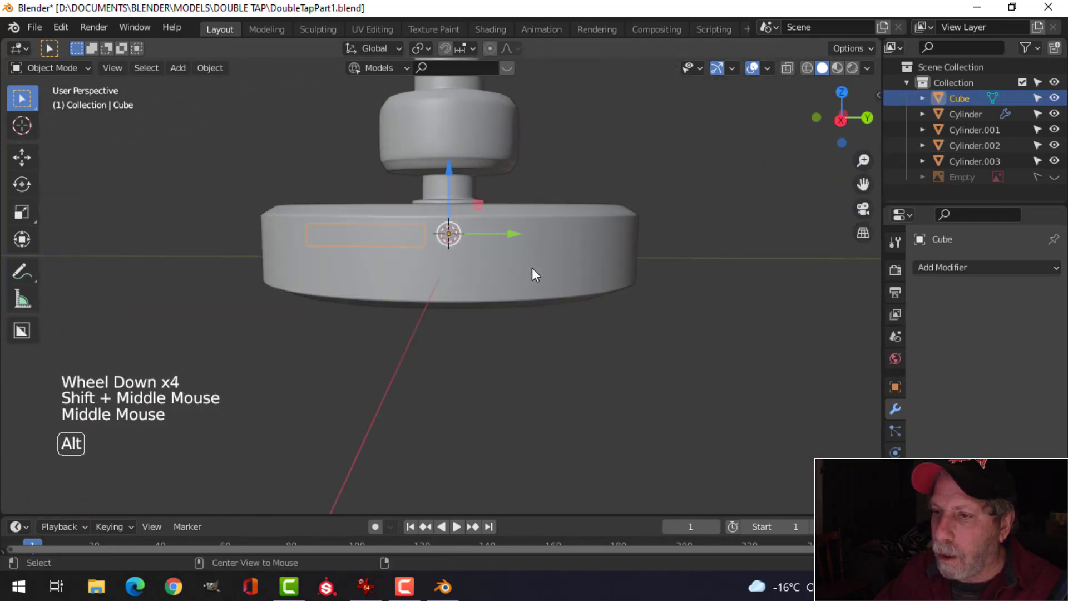
{"action": "key", "text": "alt+a"}
{"action": "left_click", "coordinate": [626, 256]}
{"action": "key", "text": "KP_1"}
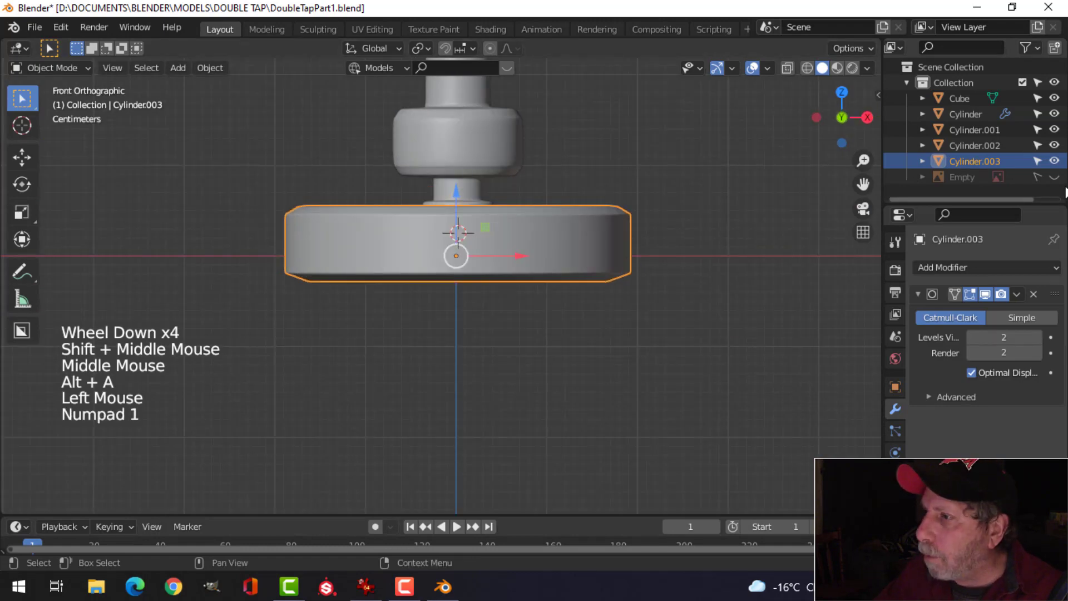
{"action": "left_click", "coordinate": [1054, 177]}
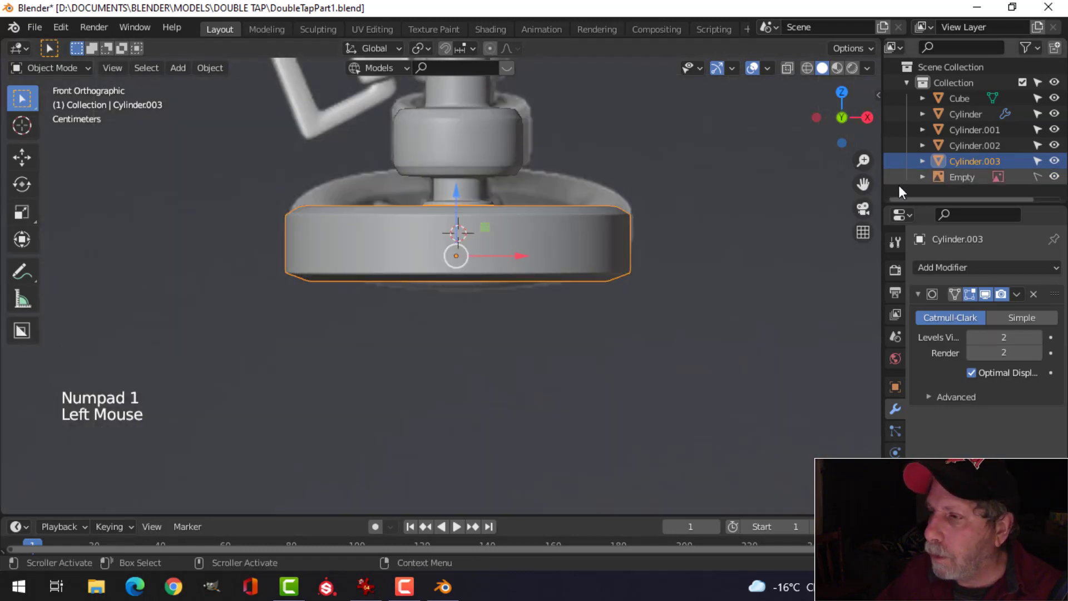
{"action": "key", "text": "z"}
{"action": "scroll", "coordinate": [685, 222], "scroll_direction": "down", "scroll_amount": 9}
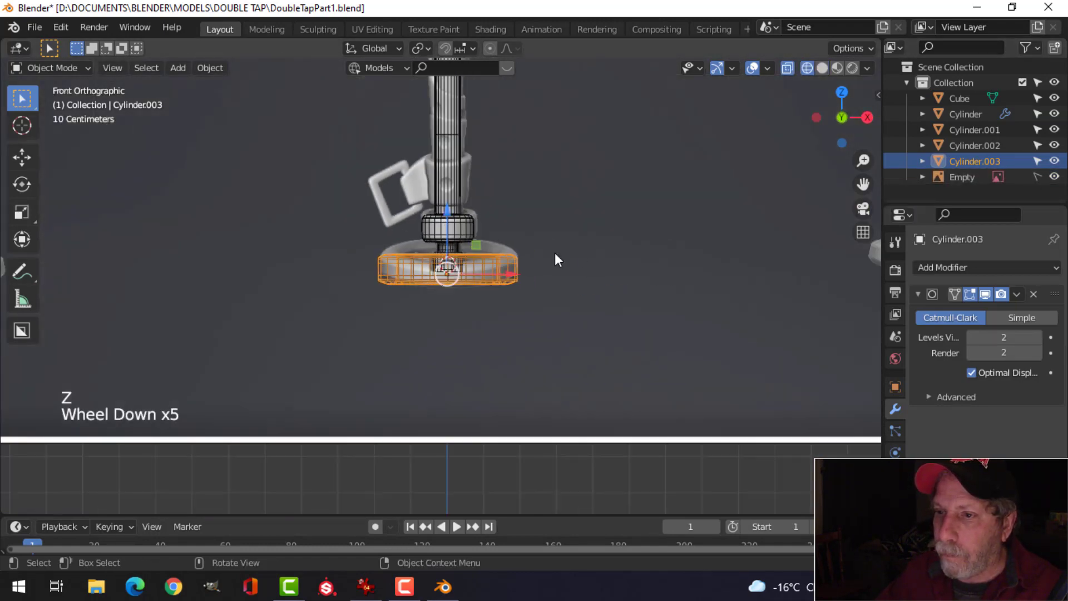
{"action": "middle_click_drag", "start_coordinate": [336, 293], "coordinate": [493, 293], "text": "shift"}
{"action": "scroll", "coordinate": [494, 293], "scroll_direction": "up", "scroll_amount": 4}
{"action": "middle_click_drag", "start_coordinate": [638, 282], "coordinate": [524, 307], "text": "shift"}
{"action": "scroll", "coordinate": [612, 308], "scroll_direction": "up", "scroll_amount": 3}
{"action": "scroll", "coordinate": [565, 312], "scroll_direction": "up", "scroll_amount": 3}
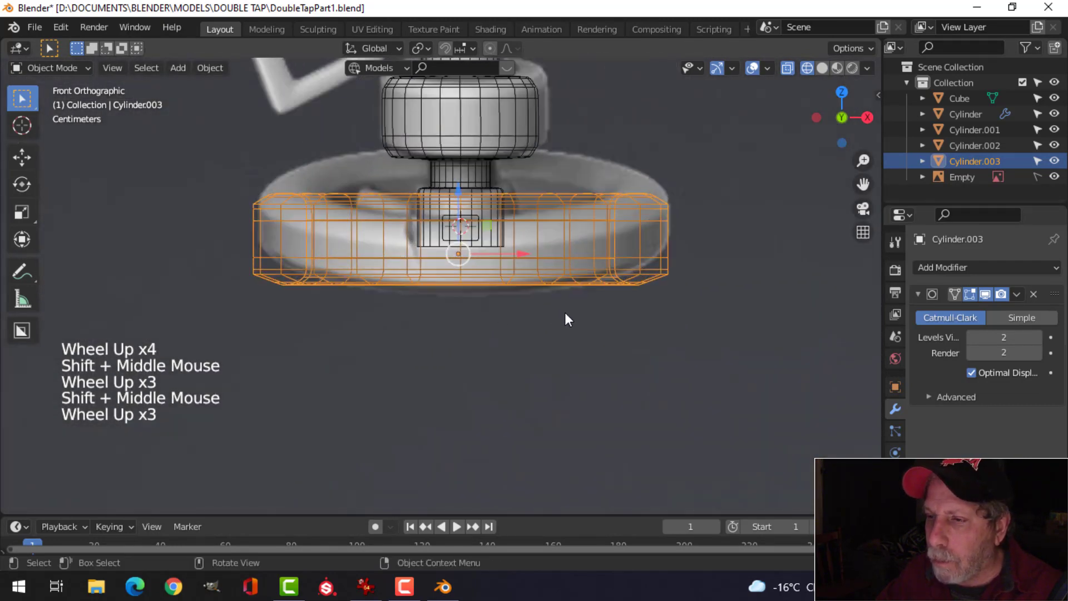
Scale the whole ring mesh to 0.808 along Z and raise it by about 0.008 m to match the reference
{"action": "key", "text": "Tab"}
{"action": "key", "text": "a"}
{"action": "key", "text": "s"}
{"action": "key", "text": "z"}
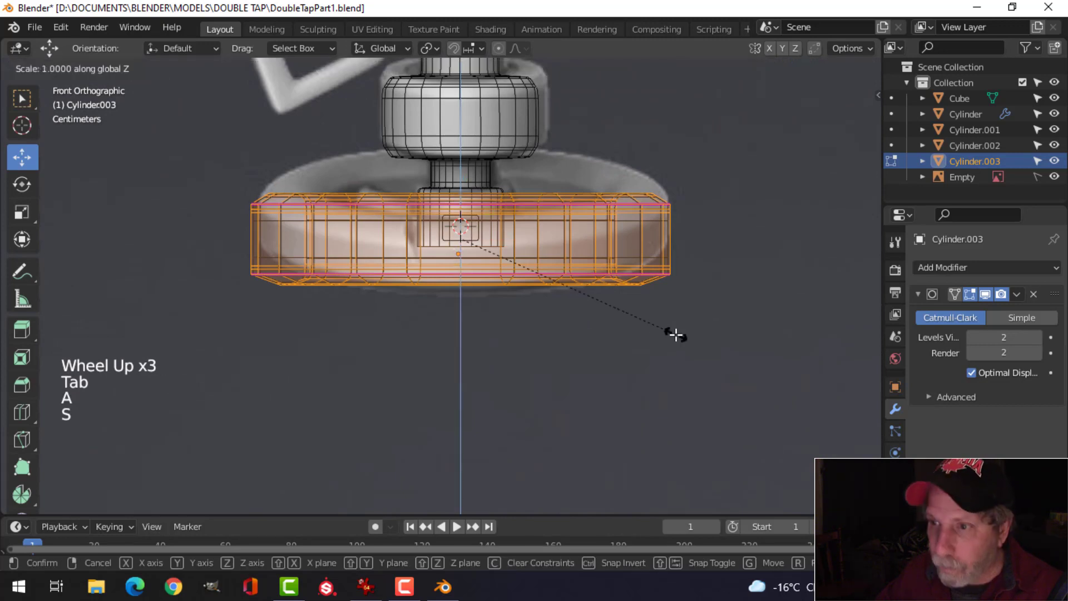
{"action": "left_click", "coordinate": [633, 320]}
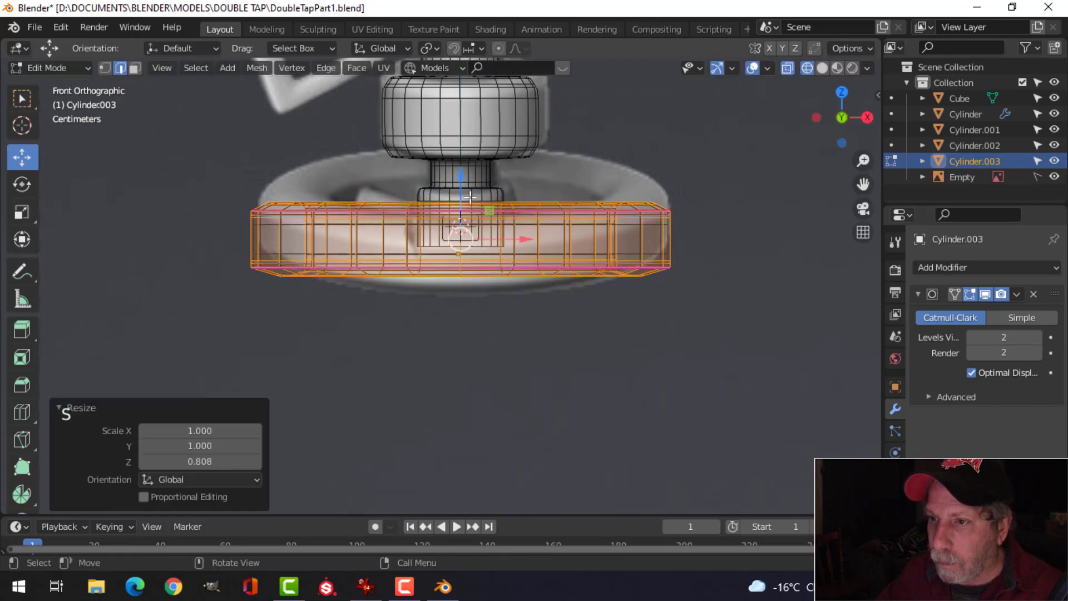
{"action": "left_click_drag", "start_coordinate": [463, 179], "coordinate": [459, 166]}
{"action": "scroll", "coordinate": [472, 174], "scroll_direction": "up", "scroll_amount": 4}
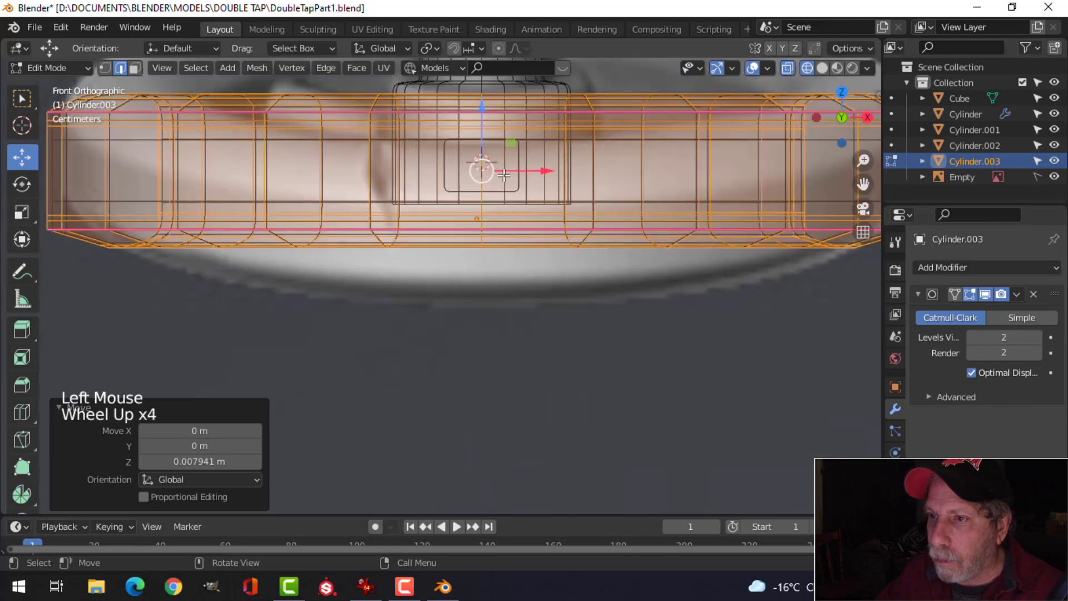
Return to Object Mode in solid shading, with the spoke selected and the reference image hidden
{"action": "key", "text": "alt+a"}
{"action": "key", "text": "z"}
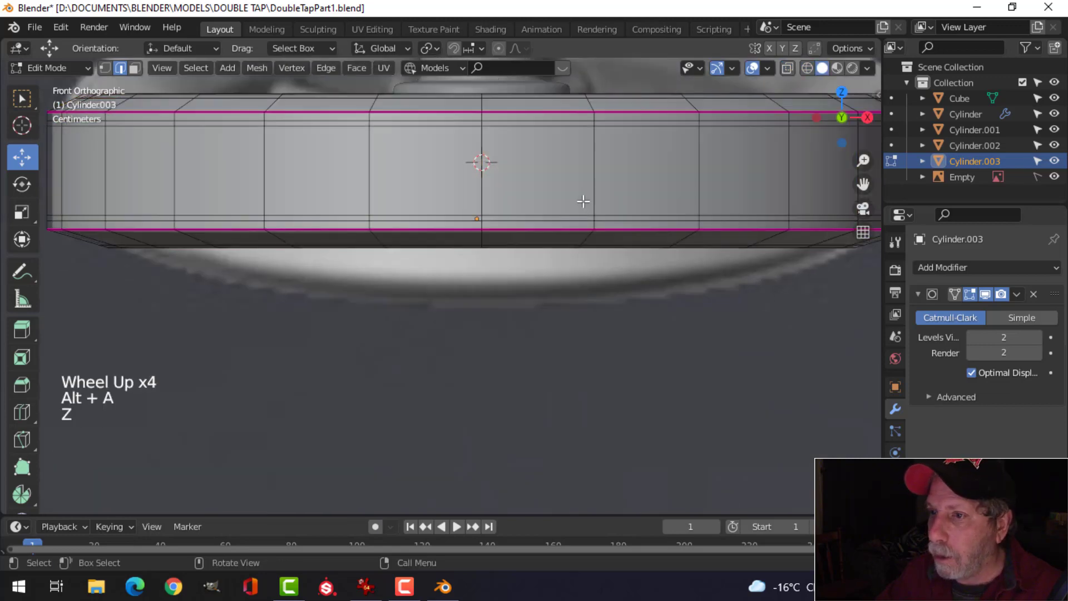
{"action": "scroll", "coordinate": [572, 215], "scroll_direction": "down", "scroll_amount": 5}
{"action": "key", "text": "Tab"}
{"action": "key", "text": "alt+a"}
{"action": "middle_click_drag", "start_coordinate": [595, 216], "coordinate": [590, 335]}
{"action": "left_click", "coordinate": [383, 276]}
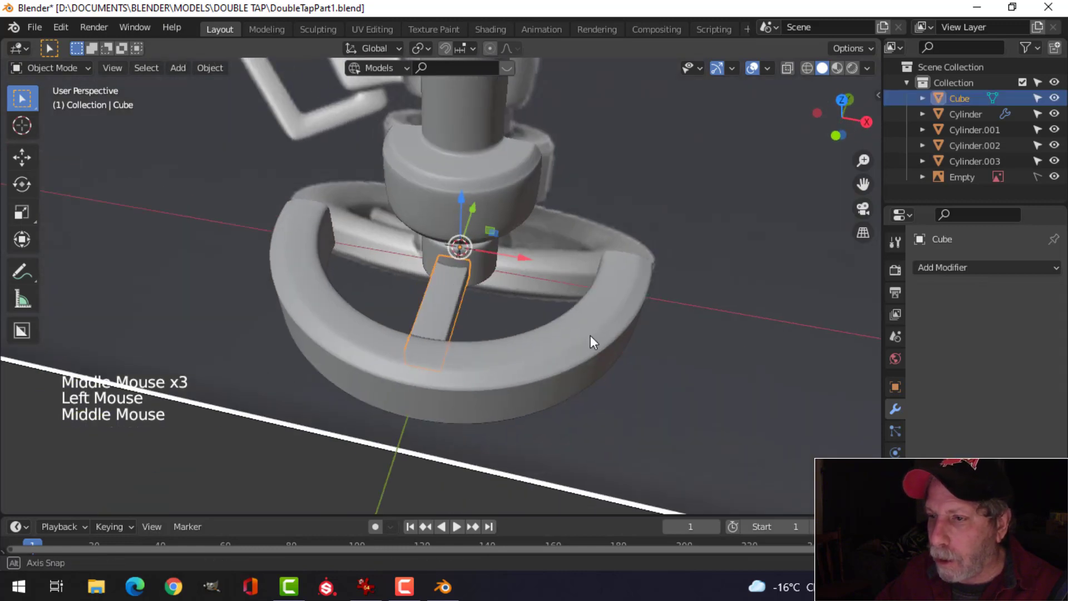
{"action": "left_click", "coordinate": [1054, 176]}
Set the transform pivot to the 3D cursor and duplicate the spoke rotated 120° about Z
{"action": "left_click", "coordinate": [422, 48]}
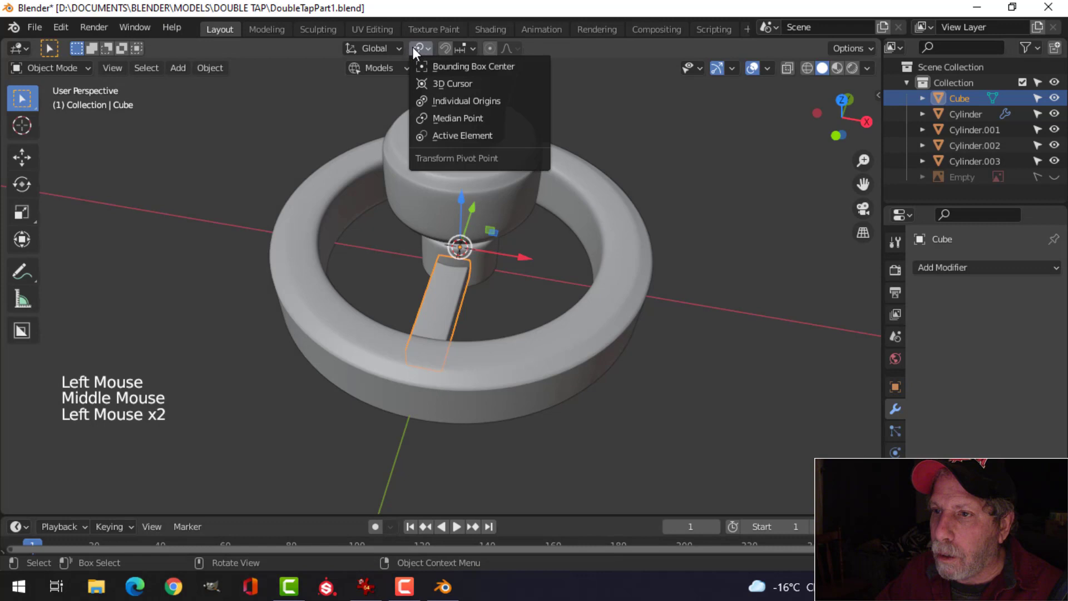
{"action": "left_click", "coordinate": [465, 89]}
{"action": "scroll", "coordinate": [588, 275], "scroll_direction": "down", "scroll_amount": 2}
{"action": "middle_click_drag", "start_coordinate": [588, 274], "coordinate": [565, 265]}
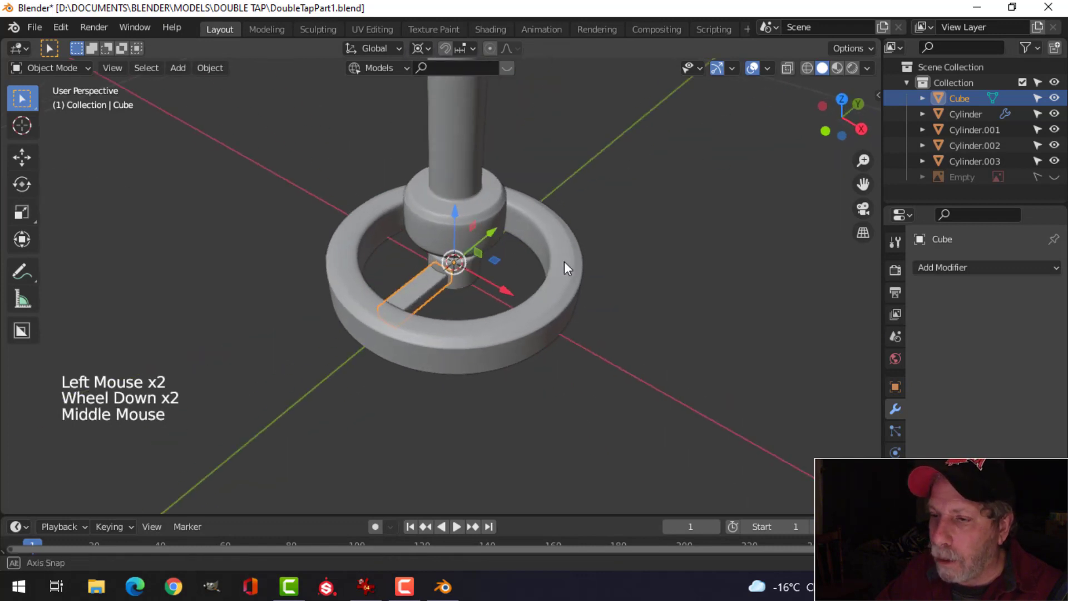
{"action": "key", "text": "shift+d"}
{"action": "type", "text": "rz"}
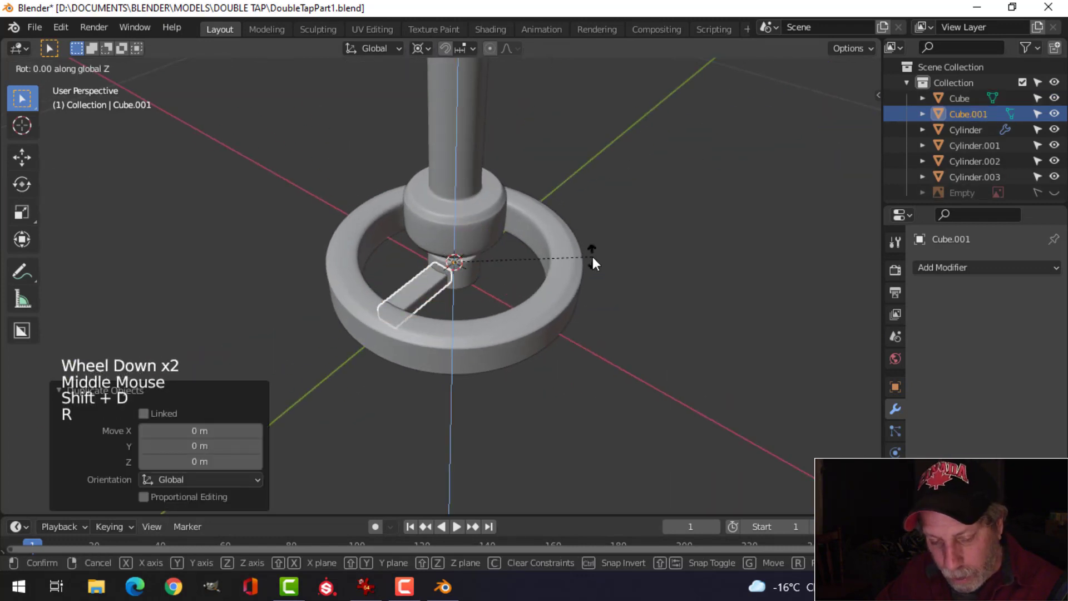
{"action": "type", "text": "120"}
{"action": "key", "text": "Return"}
Duplicate the second spoke and rotate the copy 120° about Z to make the third spoke
{"action": "key", "text": "shift+d"}
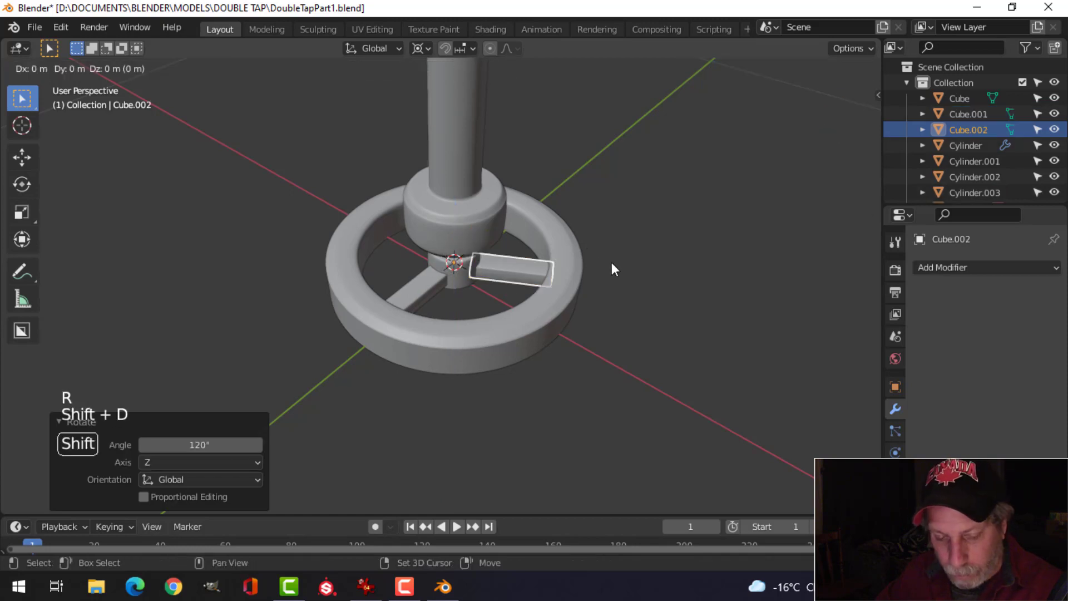
{"action": "right_click", "coordinate": [612, 262]}
{"action": "type", "text": "rz120"}
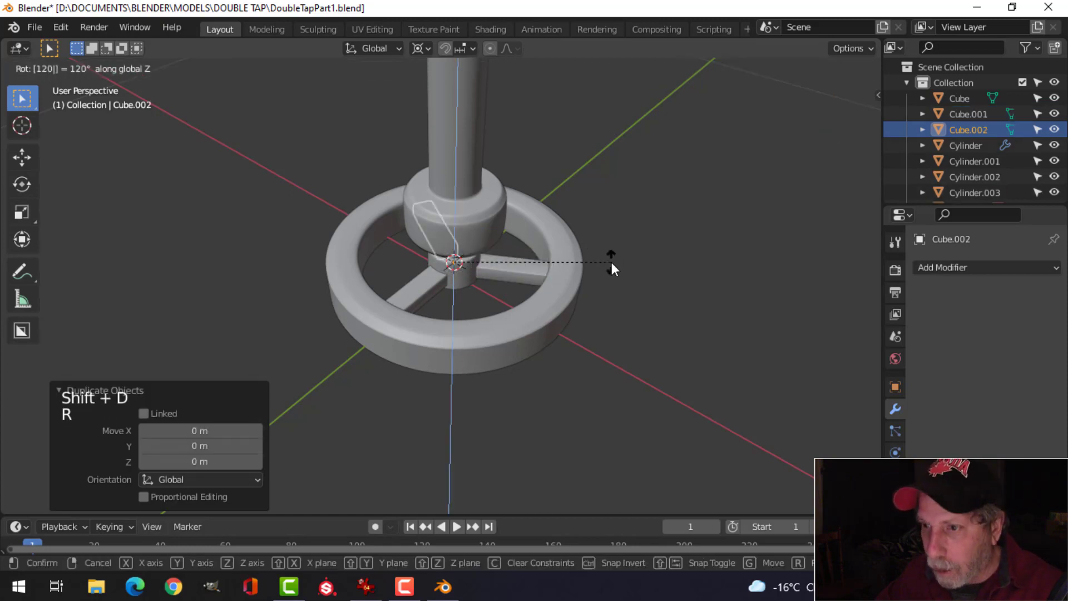
{"action": "key", "text": "Return"}
{"action": "key", "text": "alt+a"}
Select all three spokes and join them into one object, Cube.001
{"action": "middle_click_drag", "start_coordinate": [572, 292], "coordinate": [624, 288]}
{"action": "scroll", "coordinate": [623, 288], "scroll_direction": "up", "scroll_amount": 4}
{"action": "middle_click_drag", "start_coordinate": [540, 294], "coordinate": [527, 237]}
{"action": "left_click", "coordinate": [527, 237]}
{"action": "left_click", "coordinate": [299, 214], "text": "shift"}
{"action": "middle_click_drag", "start_coordinate": [299, 215], "coordinate": [576, 245]}
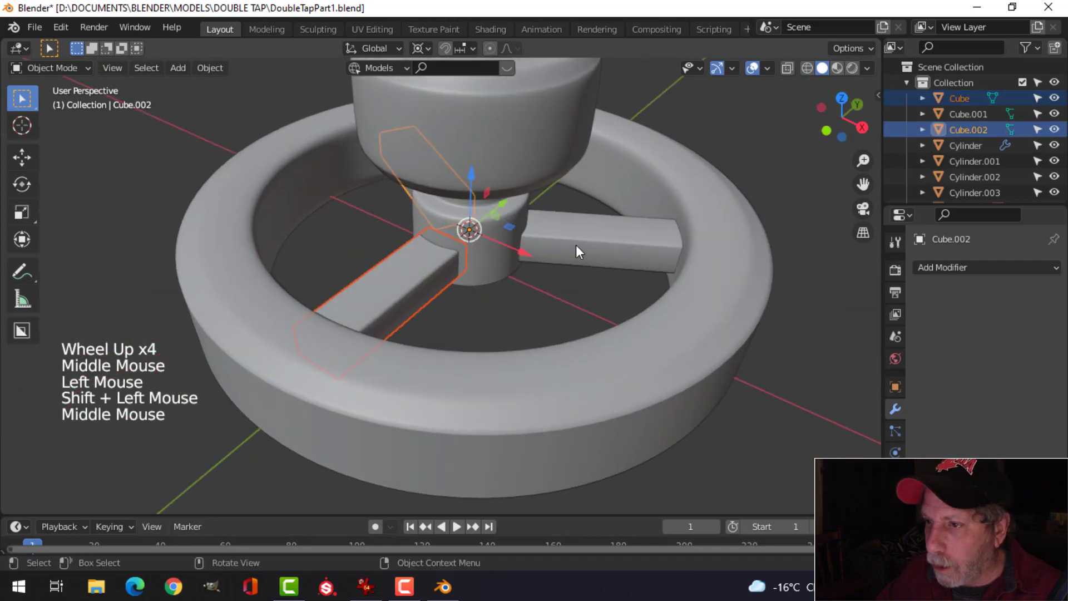
{"action": "left_click", "coordinate": [659, 232], "text": "shift"}
{"action": "key", "text": "ctrl+j"}
{"action": "key", "text": "alt+a"}
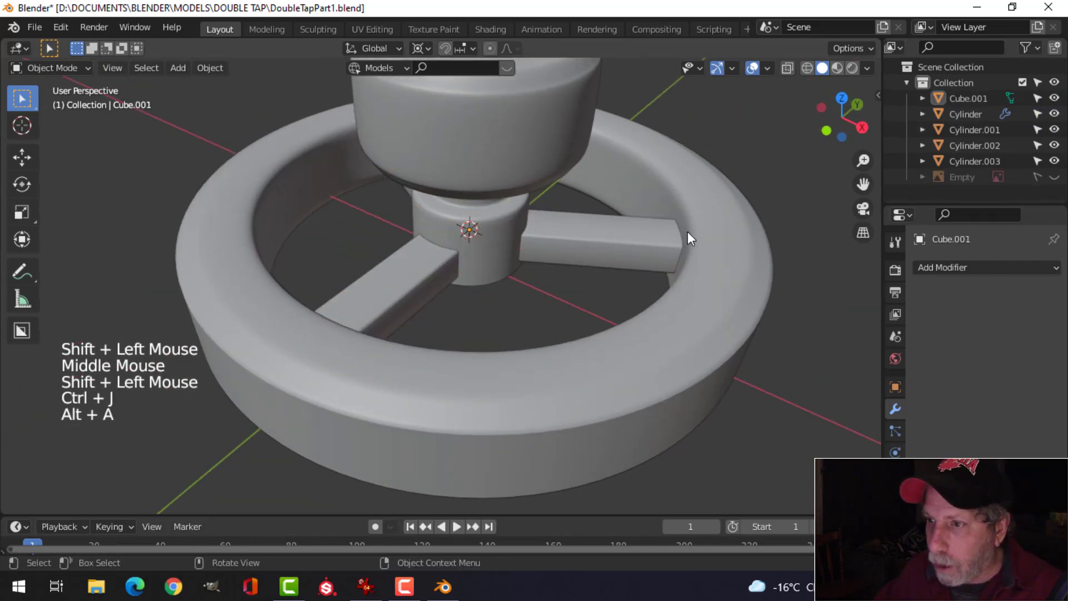
Turn on the Face Orientation overlay and select the base ring, Cylinder.003
{"action": "middle_click_drag", "start_coordinate": [689, 235], "coordinate": [445, 257], "text": "shift"}
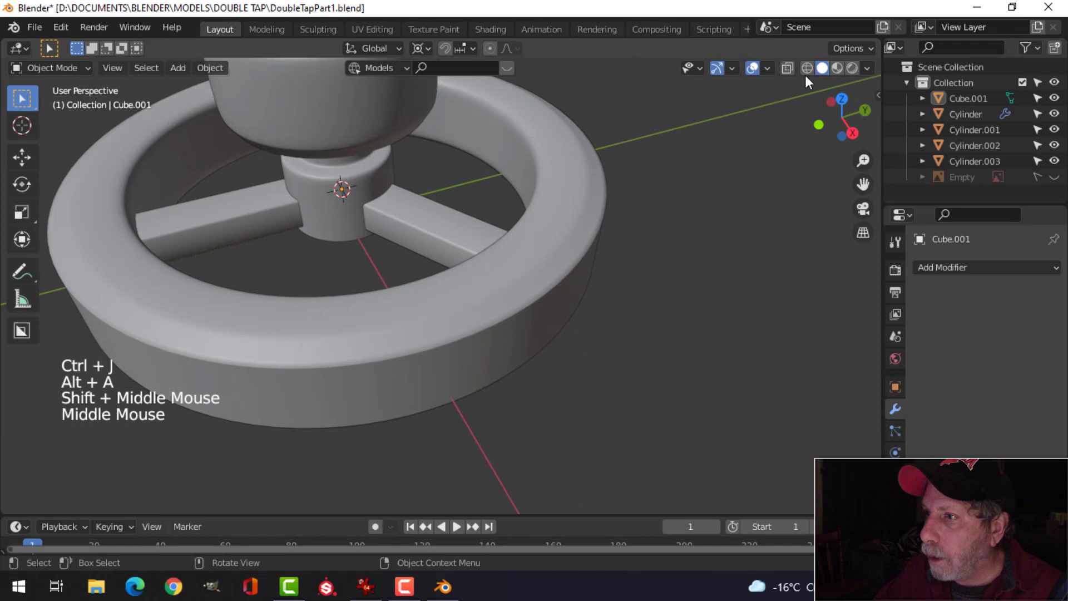
{"action": "left_click", "coordinate": [764, 71]}
{"action": "left_click", "coordinate": [671, 350]}
{"action": "scroll", "coordinate": [420, 288], "scroll_direction": "down", "scroll_amount": 2}
{"action": "left_click", "coordinate": [486, 307]}
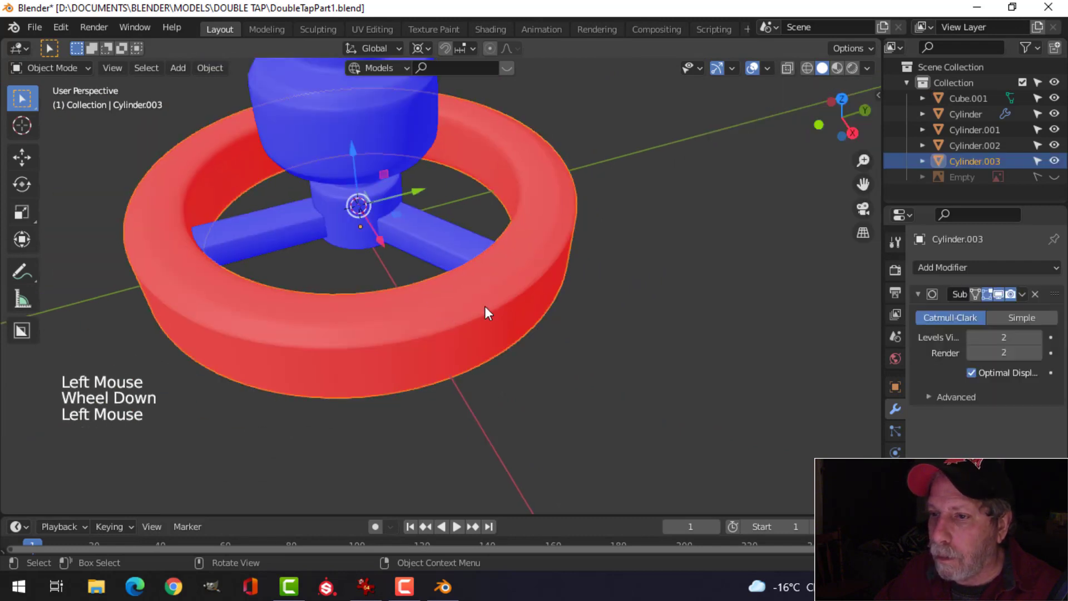
Flip the normals of all the base ring's faces
{"action": "key", "text": "Tab"}
{"action": "key", "text": "a"}
{"action": "key", "text": "alt+n"}
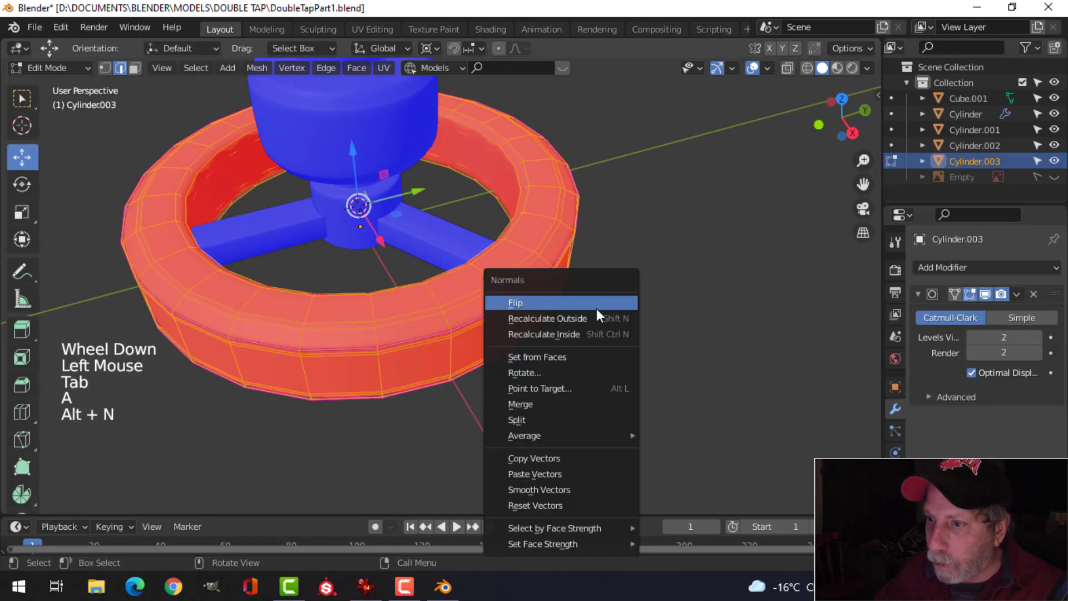
{"action": "left_click", "coordinate": [597, 306]}
{"action": "key", "text": "Tab"}
{"action": "scroll", "coordinate": [612, 281], "scroll_direction": "down", "scroll_amount": 12}
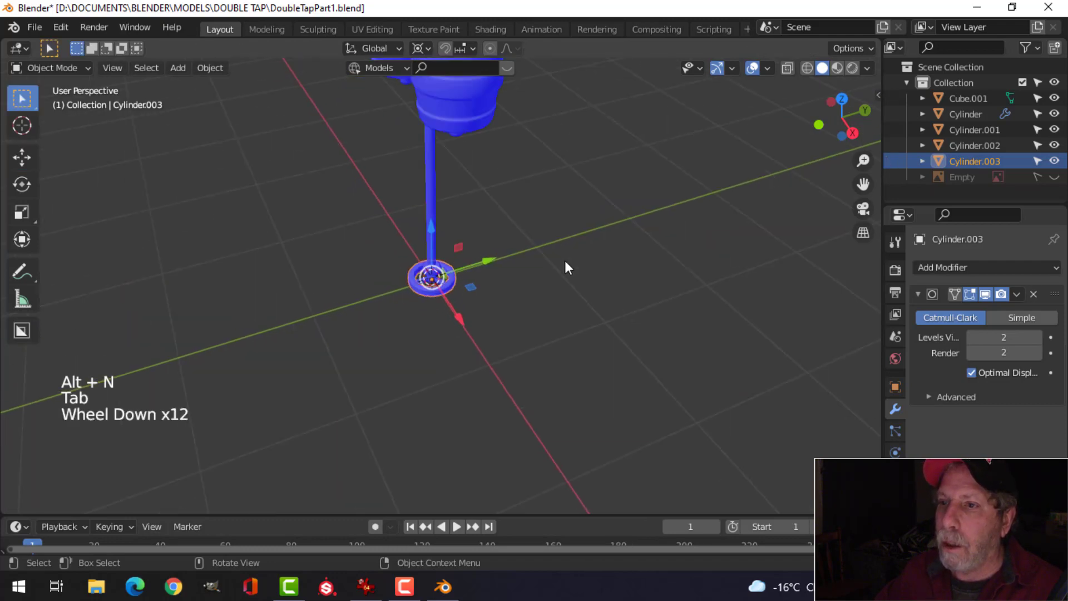
{"action": "scroll", "coordinate": [560, 262], "scroll_direction": "down", "scroll_amount": 4}
Deselect everything, turn off the Face Orientation overlay and save the file
{"action": "key", "text": "alt+a"}
{"action": "left_click", "coordinate": [767, 67]}
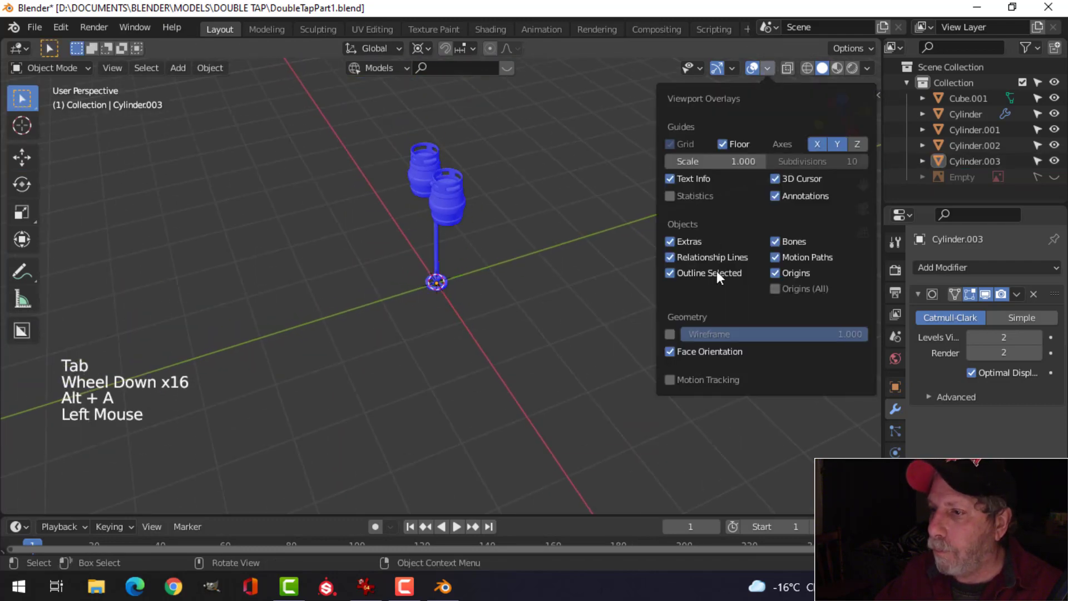
{"action": "left_click", "coordinate": [692, 353]}
{"action": "scroll", "coordinate": [453, 297], "scroll_direction": "up", "scroll_amount": 5}
{"action": "middle_click_drag", "start_coordinate": [453, 297], "coordinate": [576, 272]}
{"action": "scroll", "coordinate": [576, 273], "scroll_direction": "up", "scroll_amount": 5}
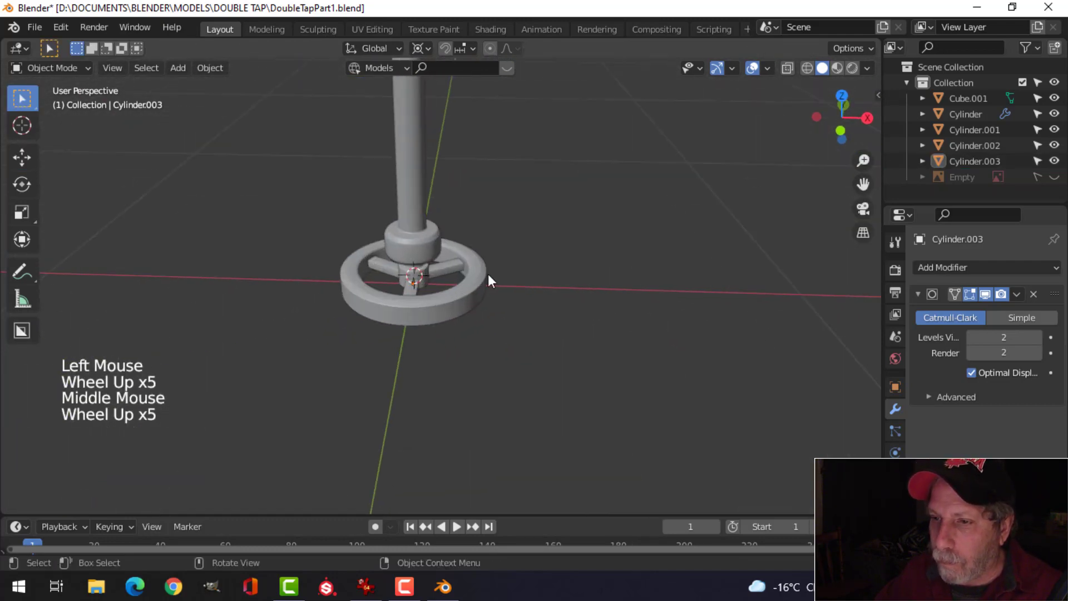
{"action": "middle_click_drag", "start_coordinate": [489, 274], "coordinate": [631, 243], "text": "shift"}
{"action": "scroll", "coordinate": [590, 258], "scroll_direction": "up", "scroll_amount": 3}
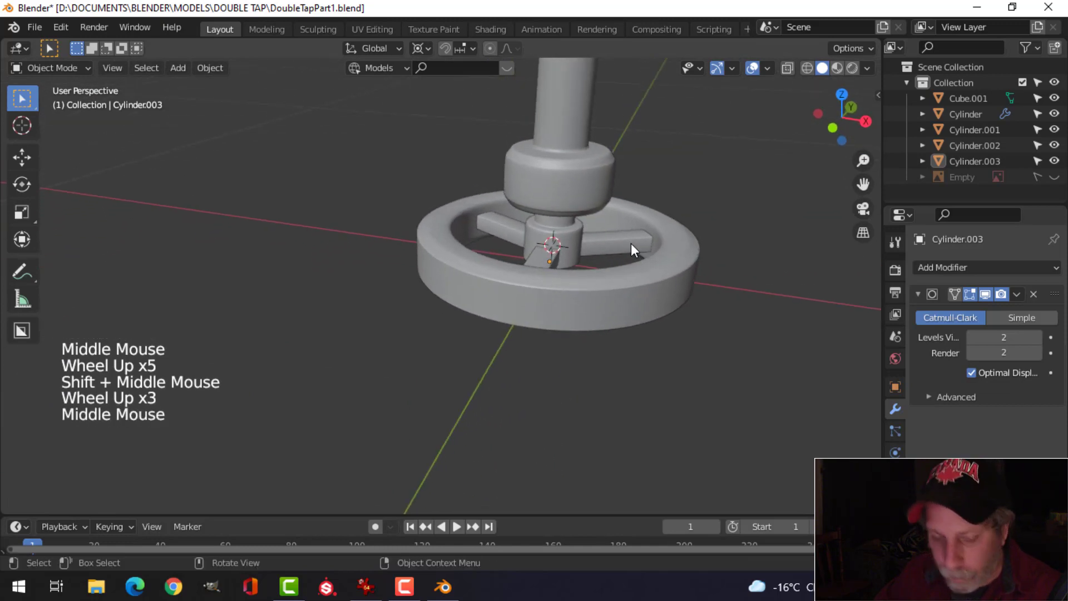
{"action": "key", "text": "ctrl+s"}
Select the open edge loop at the top of the central pipe, Cylinder.002, and snap the 3D cursor to it
{"action": "scroll", "coordinate": [632, 243], "scroll_direction": "down", "scroll_amount": 4}
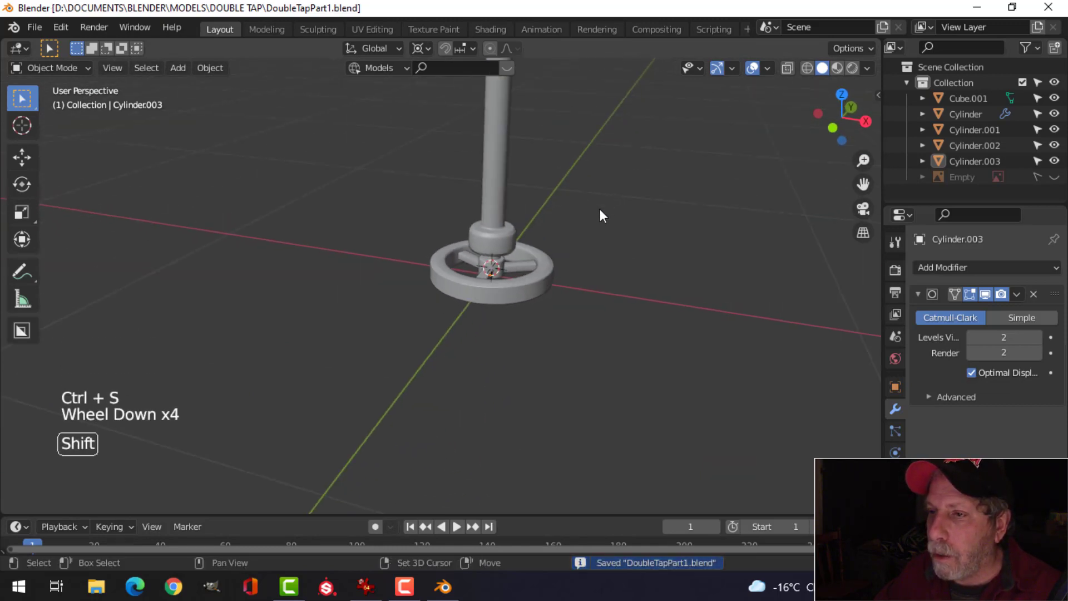
{"action": "scroll", "coordinate": [529, 202], "scroll_direction": "down", "scroll_amount": 6, "text": "shift"}
{"action": "scroll", "coordinate": [555, 179], "scroll_direction": "down", "scroll_amount": 5}
{"action": "middle_click_drag", "start_coordinate": [551, 187], "coordinate": [467, 317], "text": "shift"}
{"action": "scroll", "coordinate": [500, 274], "scroll_direction": "up", "scroll_amount": 5}
{"action": "middle_click_drag", "start_coordinate": [467, 317], "coordinate": [507, 348]}
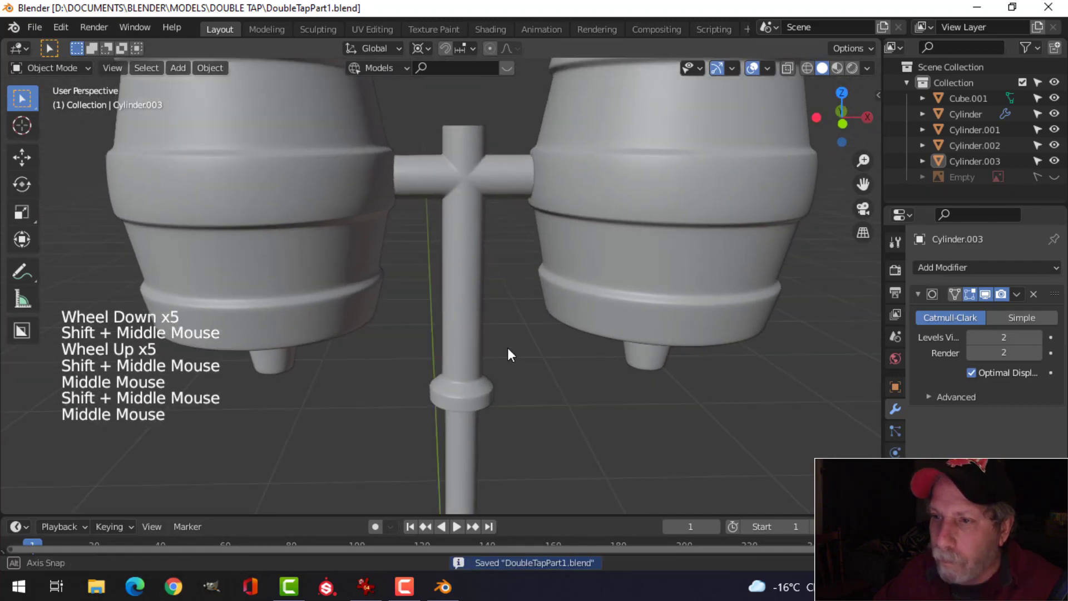
{"action": "left_click", "coordinate": [472, 139]}
{"action": "key", "text": "Tab"}
{"action": "middle_click_drag", "start_coordinate": [471, 139], "coordinate": [482, 326], "text": "shift"}
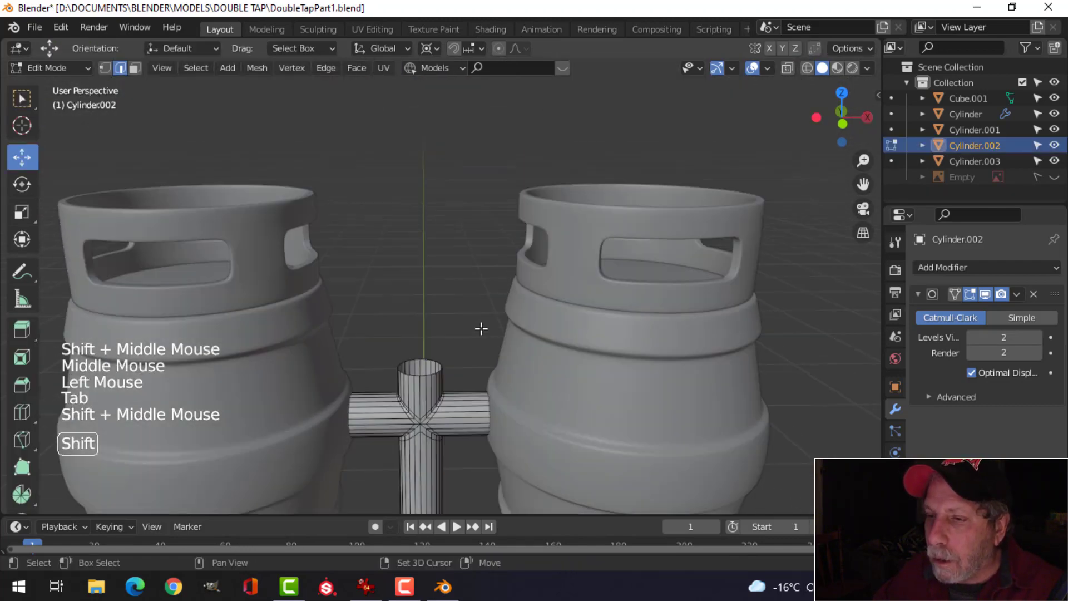
{"action": "scroll", "coordinate": [482, 345], "scroll_direction": "up", "scroll_amount": 3}
{"action": "key", "text": "alt+a"}
{"action": "middle_click_drag", "start_coordinate": [482, 377], "coordinate": [487, 327], "text": "shift"}
{"action": "scroll", "coordinate": [470, 341], "scroll_direction": "down", "scroll_amount": 3}
{"action": "scroll", "coordinate": [487, 328], "scroll_direction": "up", "scroll_amount": 2}
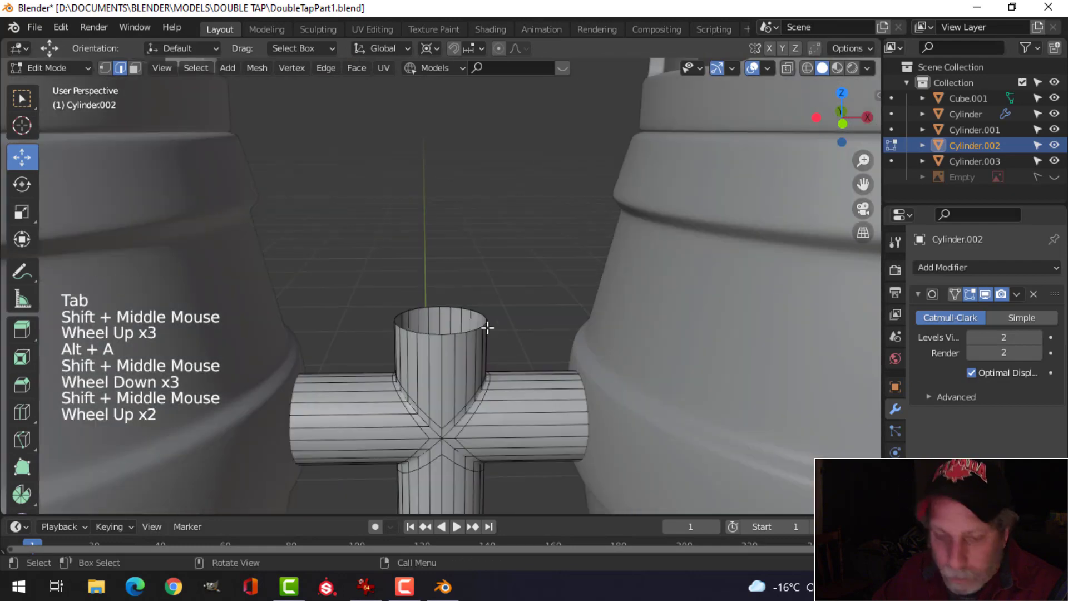
{"action": "key", "text": "2"}
{"action": "left_click", "coordinate": [489, 323], "text": "alt+shift"}
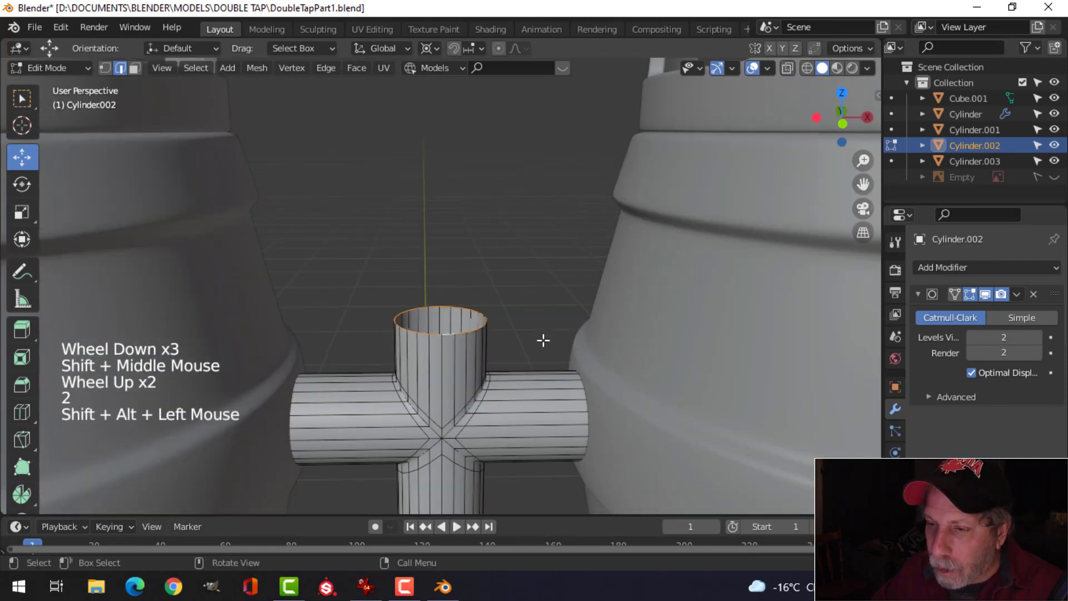
{"action": "key", "text": "shift+s"}
{"action": "left_click", "coordinate": [556, 427]}
{"action": "key", "text": "Tab"}
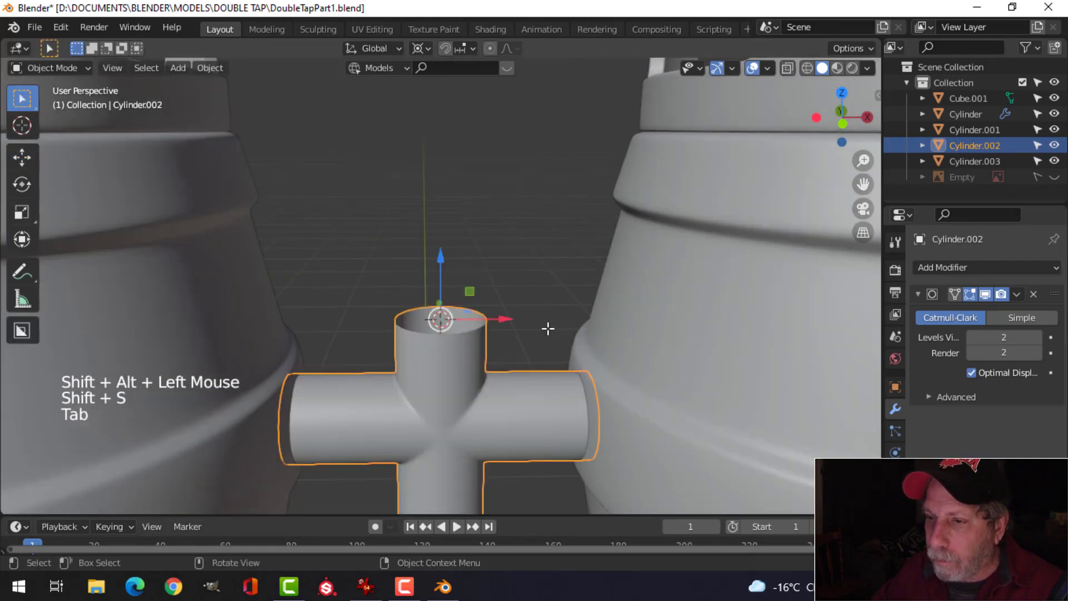
Add a mesh circle with 8 vertices at the 3D cursor above the pipe cross
{"action": "scroll", "coordinate": [547, 329], "scroll_direction": "down", "scroll_amount": 4}
{"action": "middle_click_drag", "start_coordinate": [528, 331], "coordinate": [525, 327]}
{"action": "scroll", "coordinate": [528, 333], "scroll_direction": "up", "scroll_amount": 1}
{"action": "key", "text": "shift+a"}
{"action": "mouse_move", "coordinate": [466, 219]}
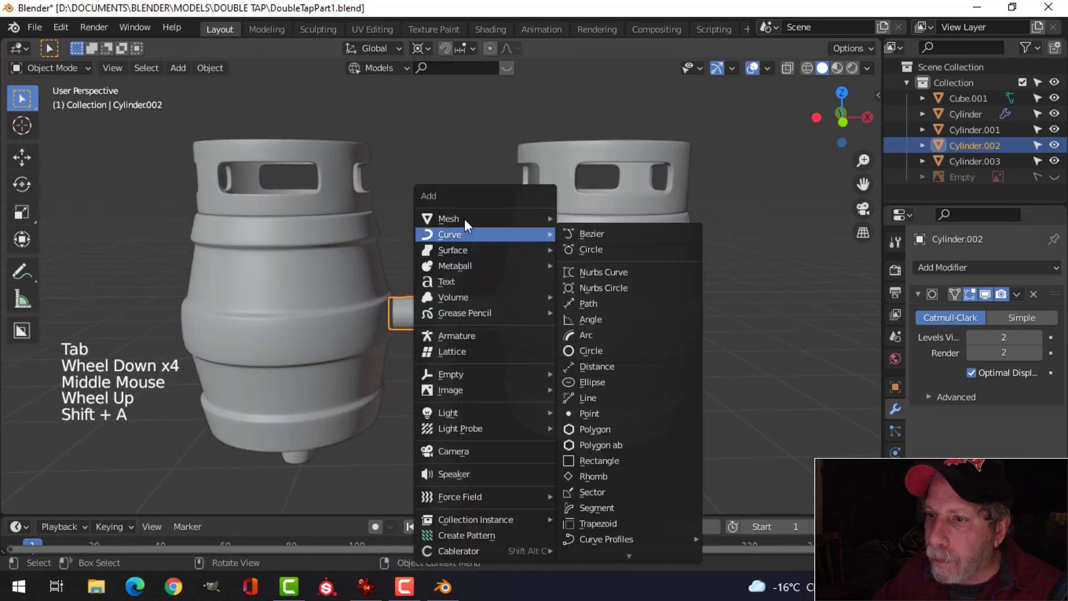
{"action": "left_click", "coordinate": [591, 249]}
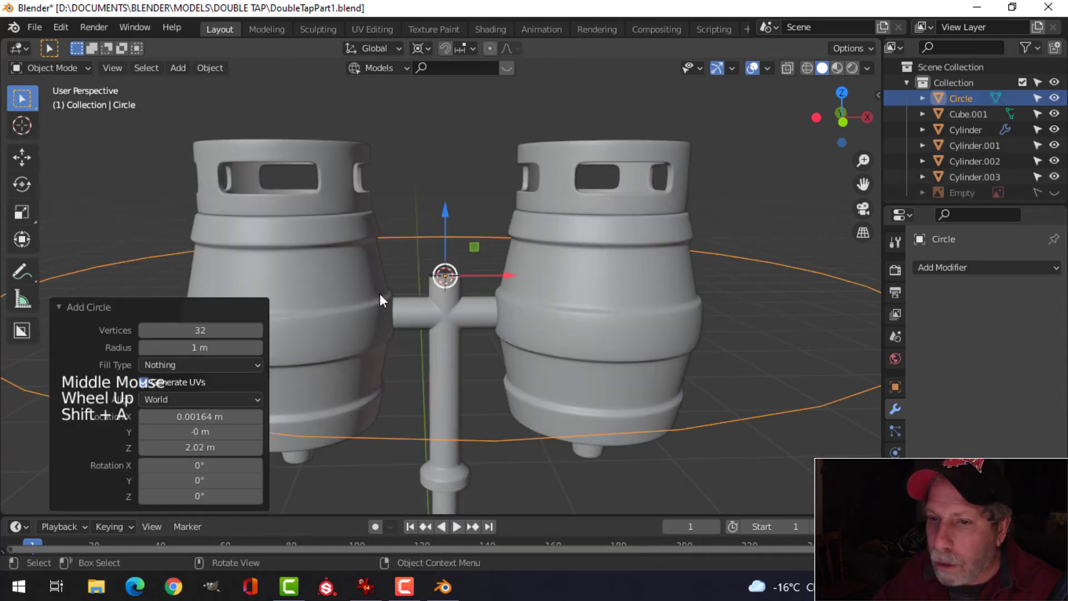
{"action": "left_click", "coordinate": [195, 332]}
{"action": "type", "text": "8"}
{"action": "key", "text": "Return"}
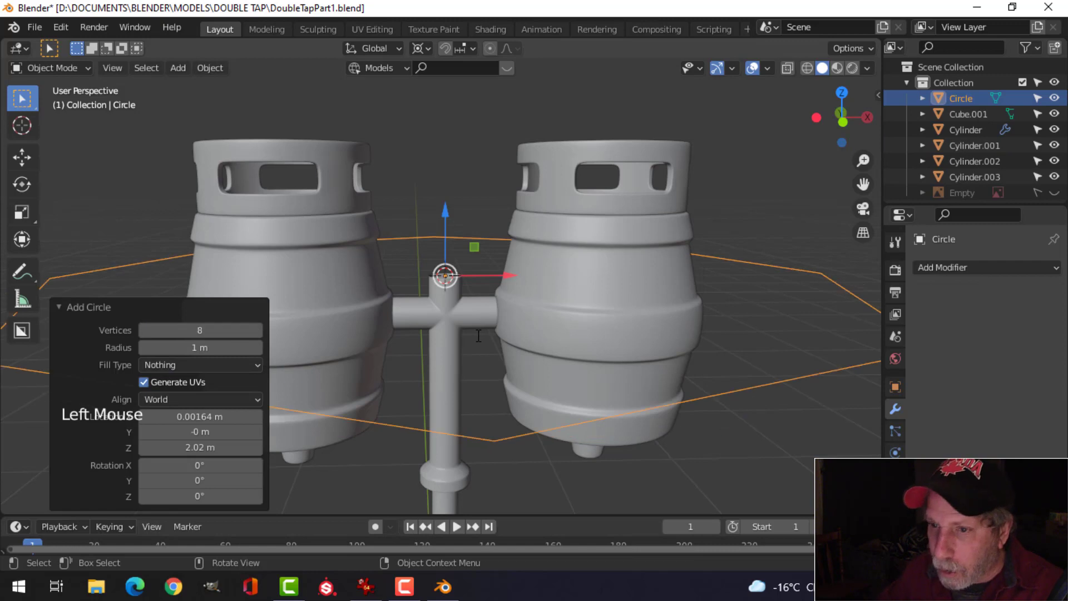
Show the reference image in front view and scale the circle's vertices by about 0.106, then 0.525, to match the cap's width
{"action": "key", "text": "Tab"}
{"action": "key", "text": "s"}
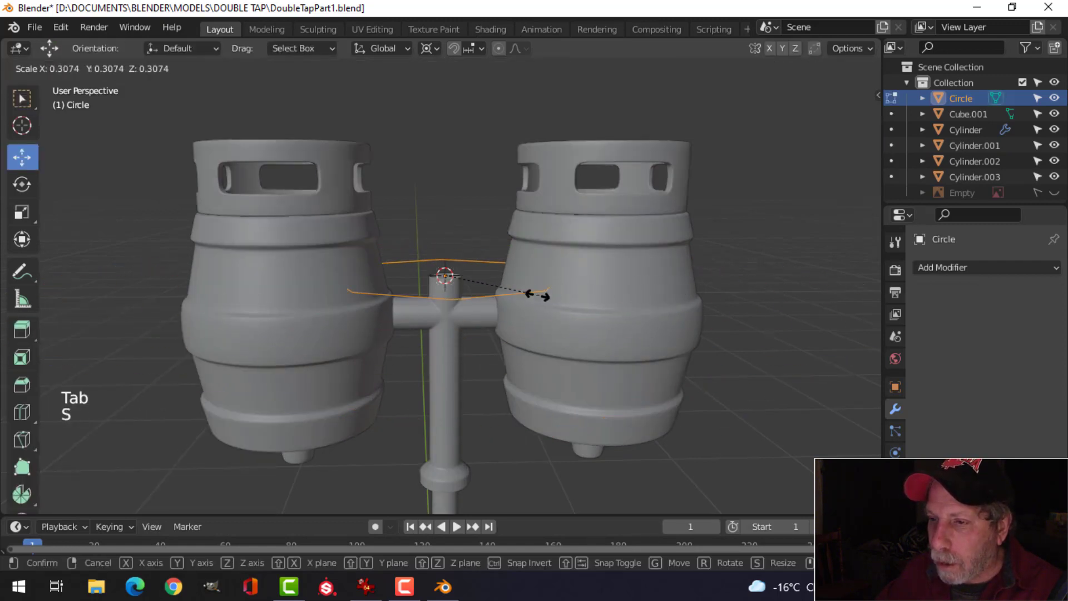
{"action": "left_click", "coordinate": [475, 290]}
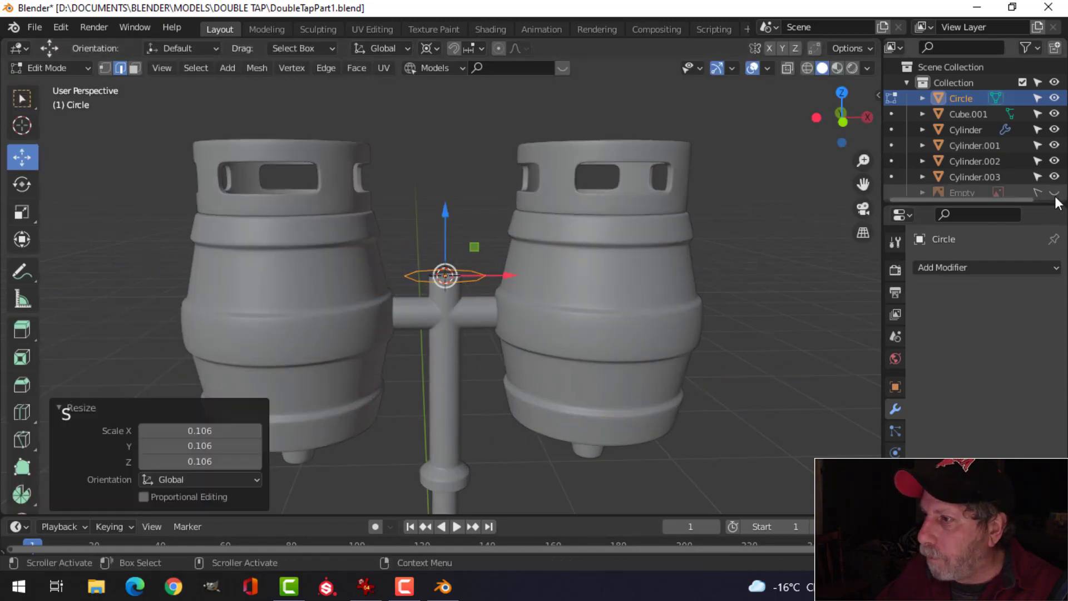
{"action": "key", "text": "KP_1"}
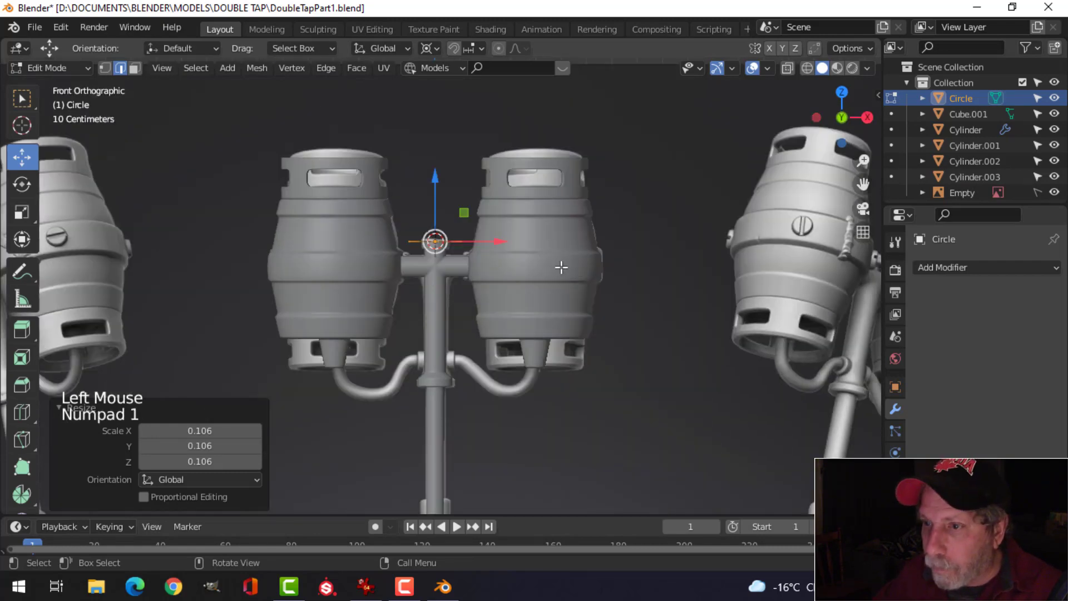
{"action": "scroll", "coordinate": [561, 267], "scroll_direction": "up", "scroll_amount": 4}
{"action": "middle_click_drag", "start_coordinate": [561, 267], "coordinate": [484, 312], "text": "shift"}
{"action": "scroll", "coordinate": [455, 367], "scroll_direction": "up", "scroll_amount": 3}
{"action": "key", "text": "s"}
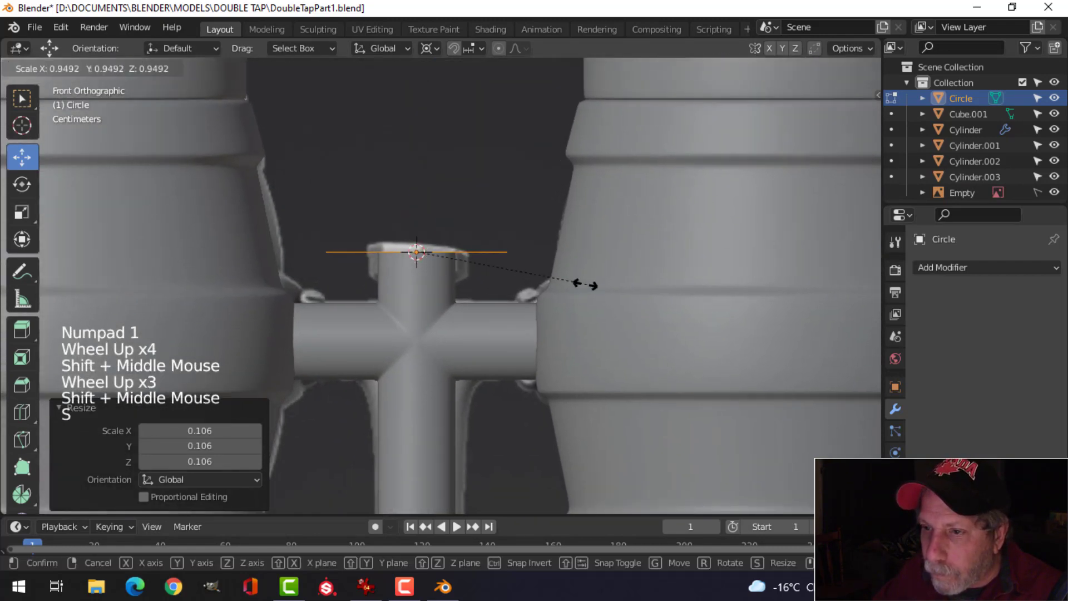
{"action": "left_click", "coordinate": [504, 291]}
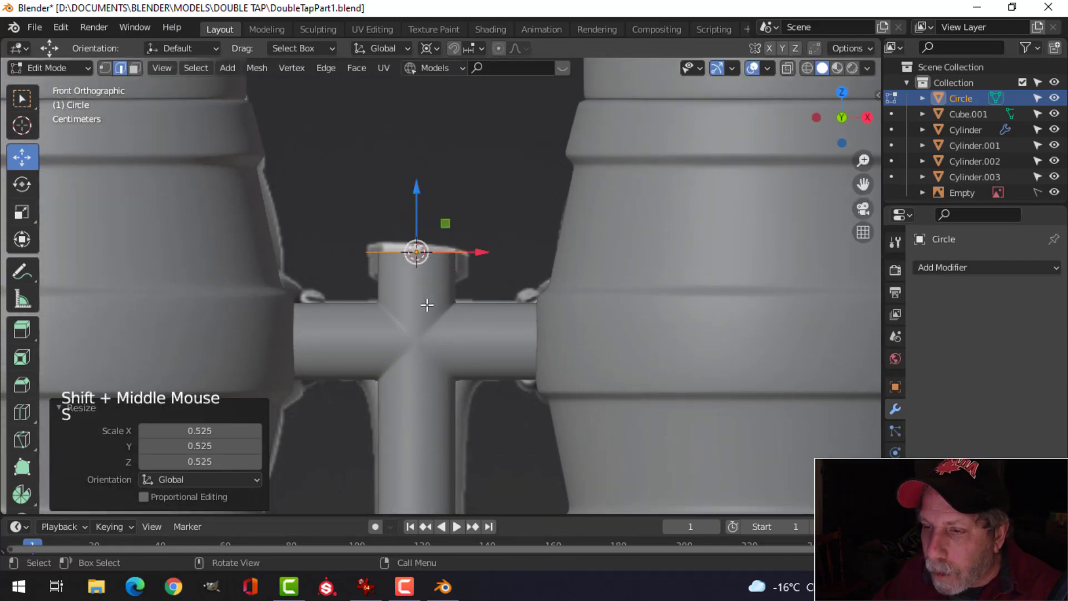
In wireframe shading, lower the central pipe's top edge loop about 0.036 m along Z to just under the reference cap
{"action": "scroll", "coordinate": [436, 306], "scroll_direction": "up", "scroll_amount": 2}
{"action": "middle_click_drag", "start_coordinate": [436, 312], "coordinate": [486, 298], "text": "shift"}
{"action": "key", "text": "Tab"}
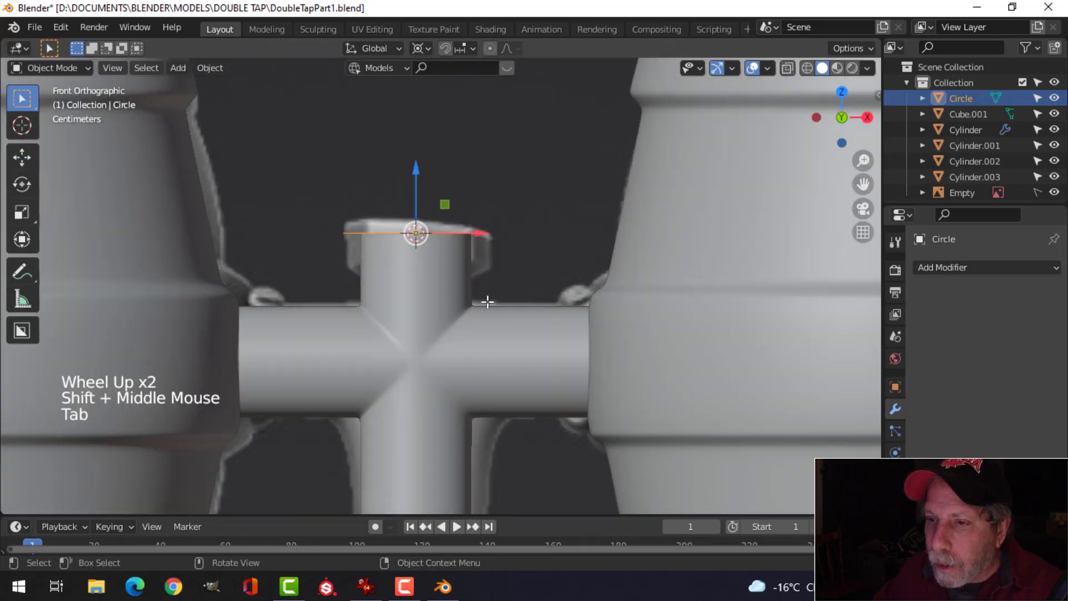
{"action": "left_click", "coordinate": [450, 283]}
{"action": "key", "text": "Tab"}
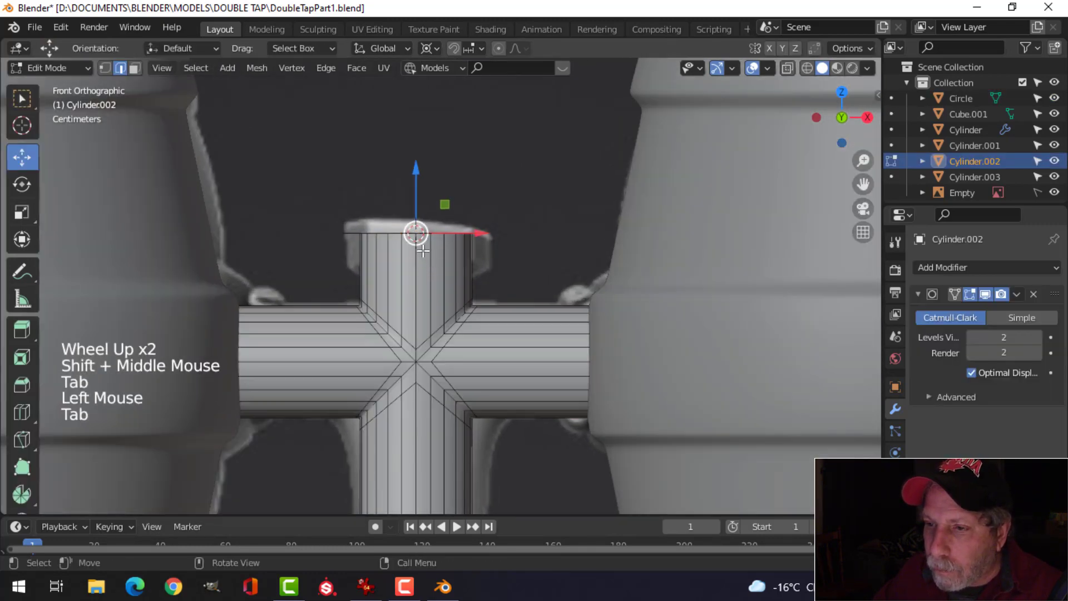
{"action": "key", "text": "alt+a"}
{"action": "left_click", "coordinate": [424, 219], "text": "alt+shift"}
{"action": "key", "text": "alt+a"}
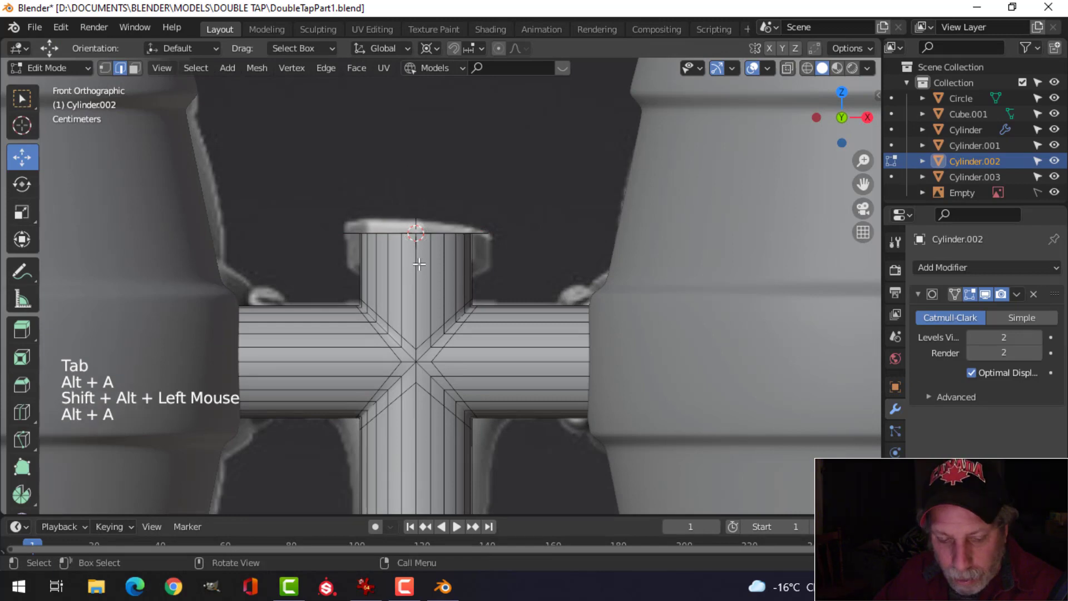
{"action": "key", "text": "z"}
{"action": "key", "text": "b"}
{"action": "left_click_drag", "start_coordinate": [334, 218], "coordinate": [506, 242]}
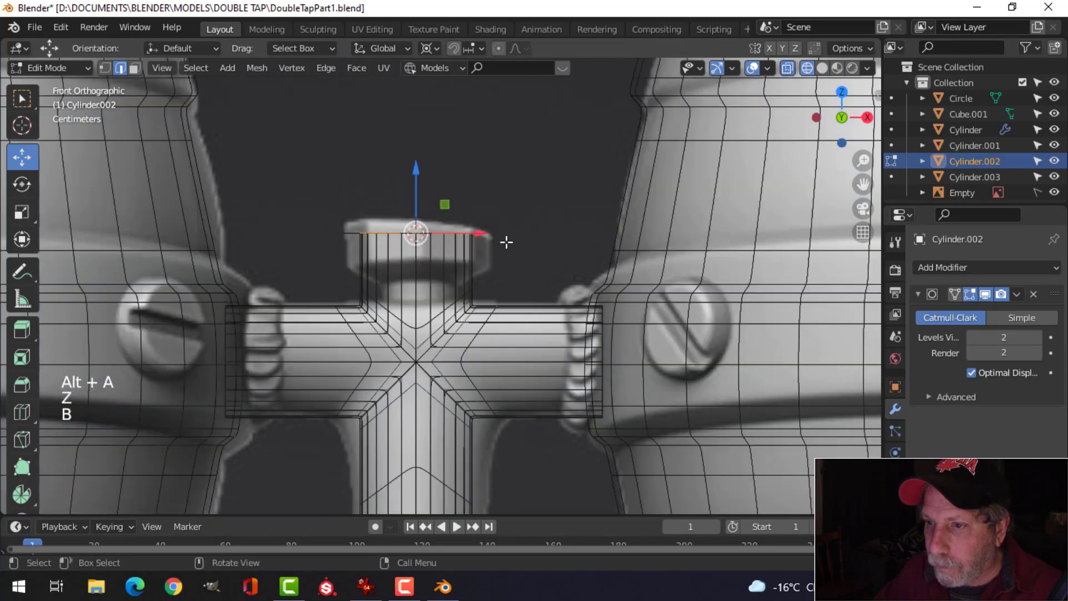
{"action": "left_click_drag", "start_coordinate": [417, 181], "coordinate": [419, 231]}
{"action": "scroll", "coordinate": [513, 288], "scroll_direction": "up", "scroll_amount": 3}
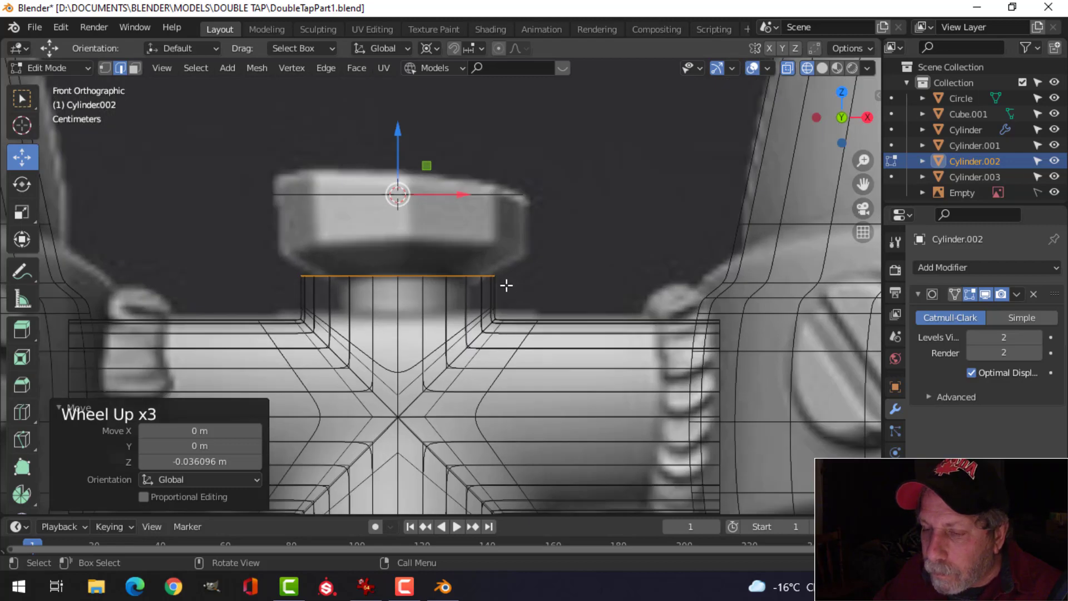
{"action": "scroll", "coordinate": [506, 285], "scroll_direction": "down", "scroll_amount": 3}
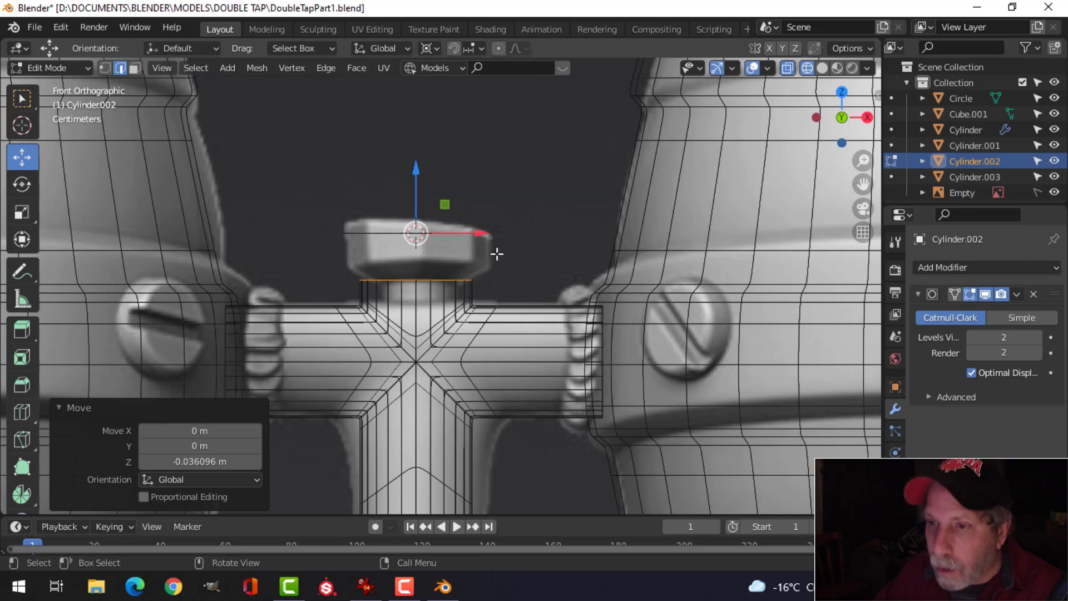
{"action": "key", "text": "alt+a"}
{"action": "key", "text": "Tab"}
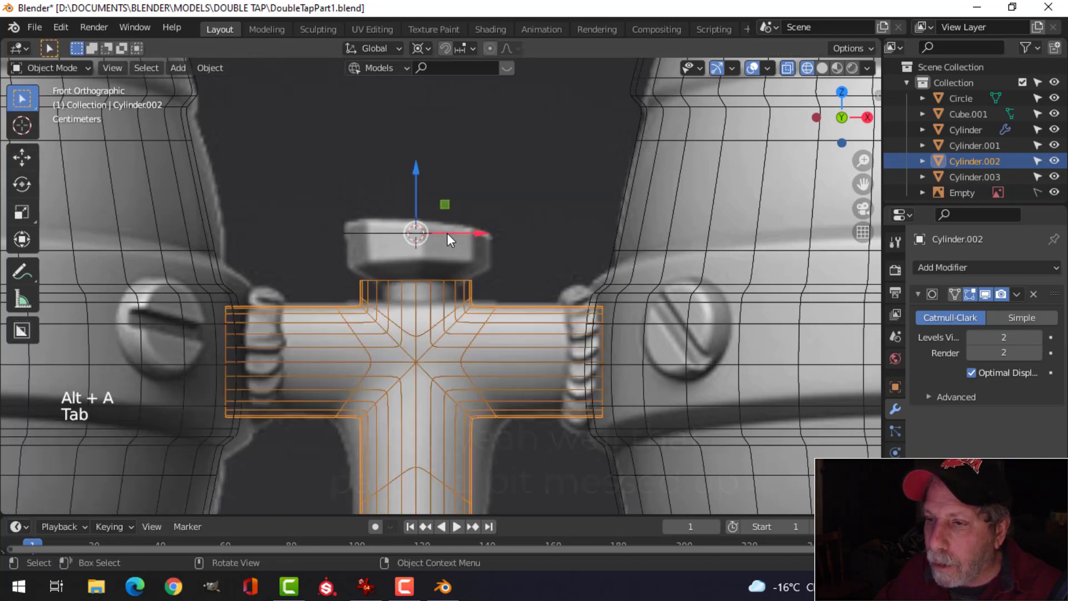
Lower the circle's vertices about 0.035 m along Z to the base of the reference cap
{"action": "left_click", "coordinate": [446, 231]}
{"action": "key", "text": "Tab"}
{"action": "key", "text": "a"}
{"action": "left_click_drag", "start_coordinate": [424, 179], "coordinate": [431, 228]}
{"action": "middle_click_drag", "start_coordinate": [502, 245], "coordinate": [534, 228], "text": "shift"}
Set the transform pivot to Median Point and scale the circle by about 0.526 to match the cap's narrow base
{"action": "key", "text": "s"}
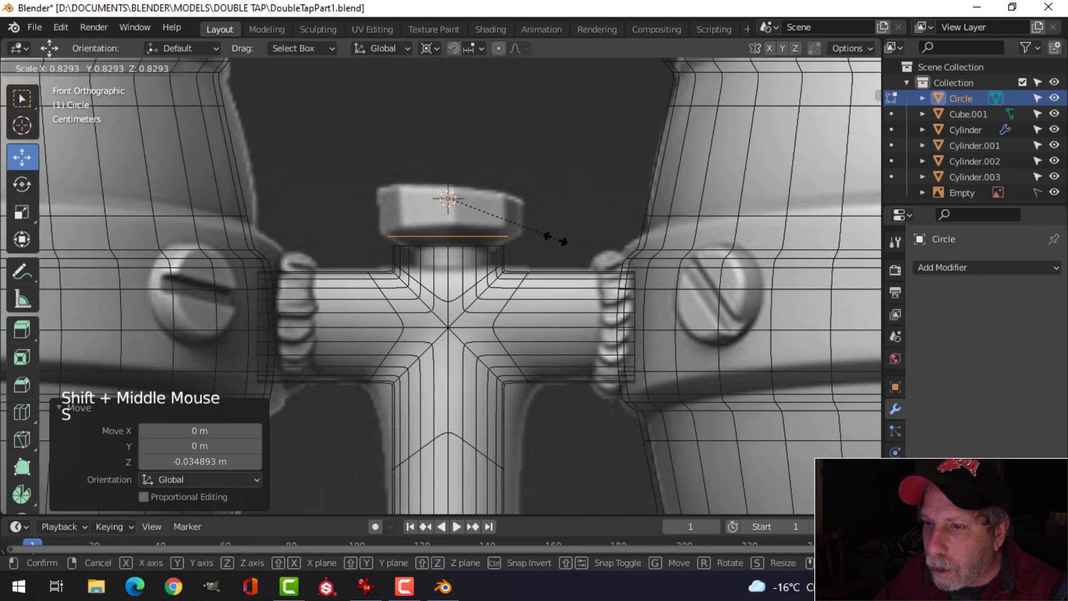
{"action": "right_click", "coordinate": [557, 240]}
{"action": "left_click", "coordinate": [431, 48]}
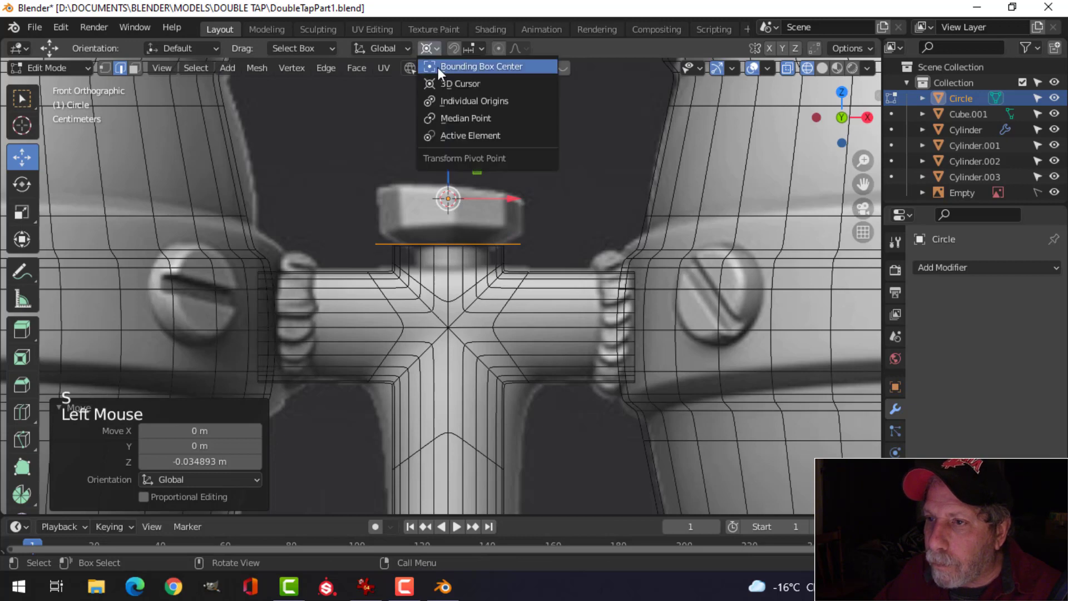
{"action": "left_click", "coordinate": [454, 122]}
{"action": "key", "text": "s"}
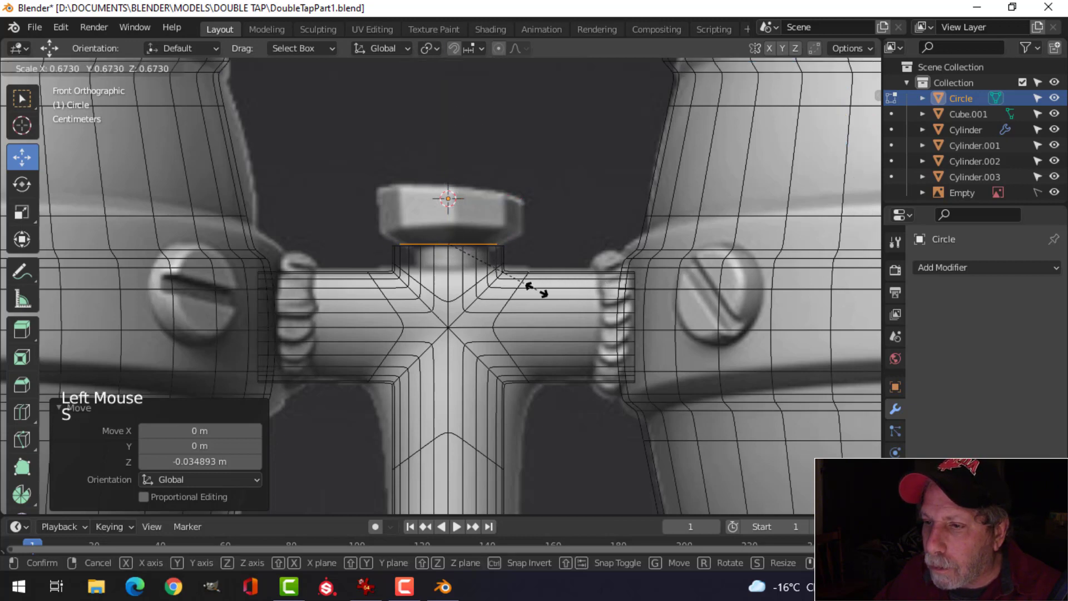
{"action": "left_click", "coordinate": [503, 296]}
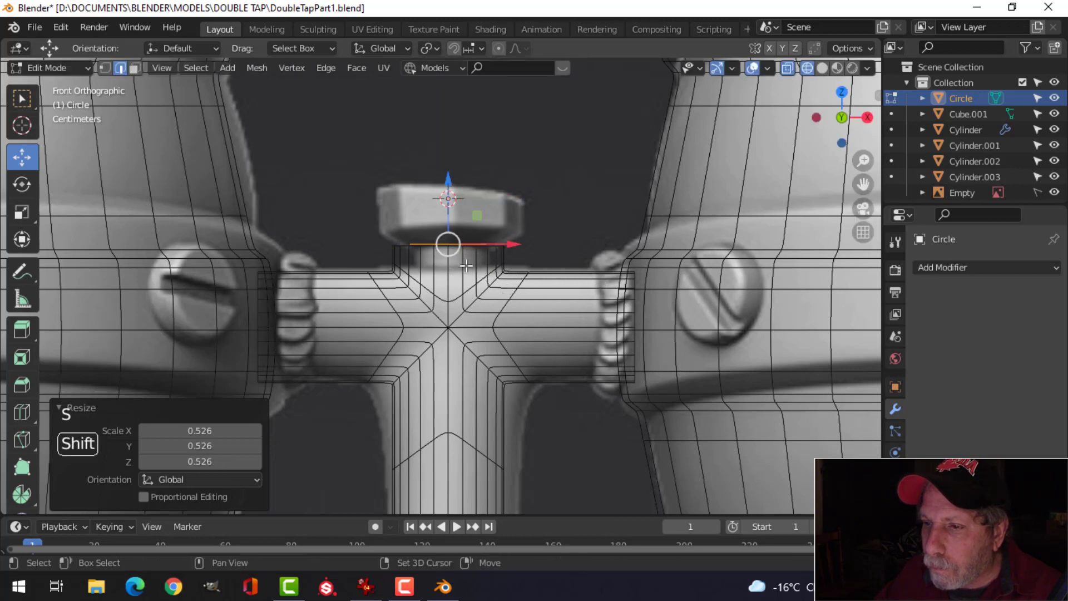
Extrude the circle, raise the new ring about 0.0135 m along Z and scale it by about 1.82 to form the cap's flare
{"action": "middle_click_drag", "start_coordinate": [463, 265], "coordinate": [491, 289], "text": "shift"}
{"action": "key", "text": "1"}
{"action": "scroll", "coordinate": [499, 286], "scroll_direction": "down", "scroll_amount": 1}
{"action": "scroll", "coordinate": [499, 287], "scroll_direction": "up", "scroll_amount": 2}
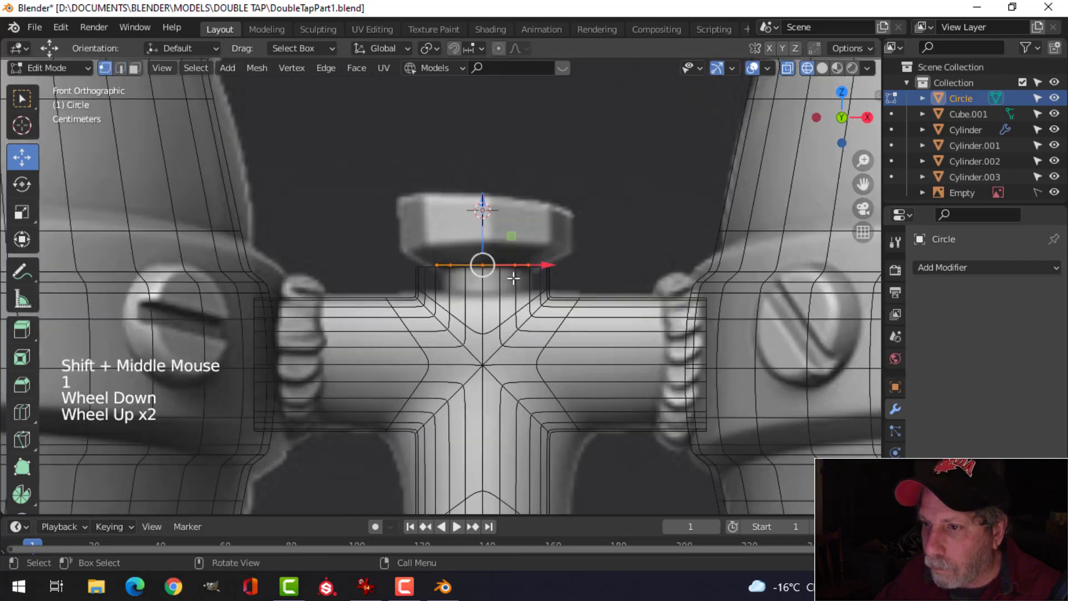
{"action": "key", "text": "e"}
{"action": "left_click", "coordinate": [506, 270]}
{"action": "left_click_drag", "start_coordinate": [483, 206], "coordinate": [485, 184]}
{"action": "key", "text": "s"}
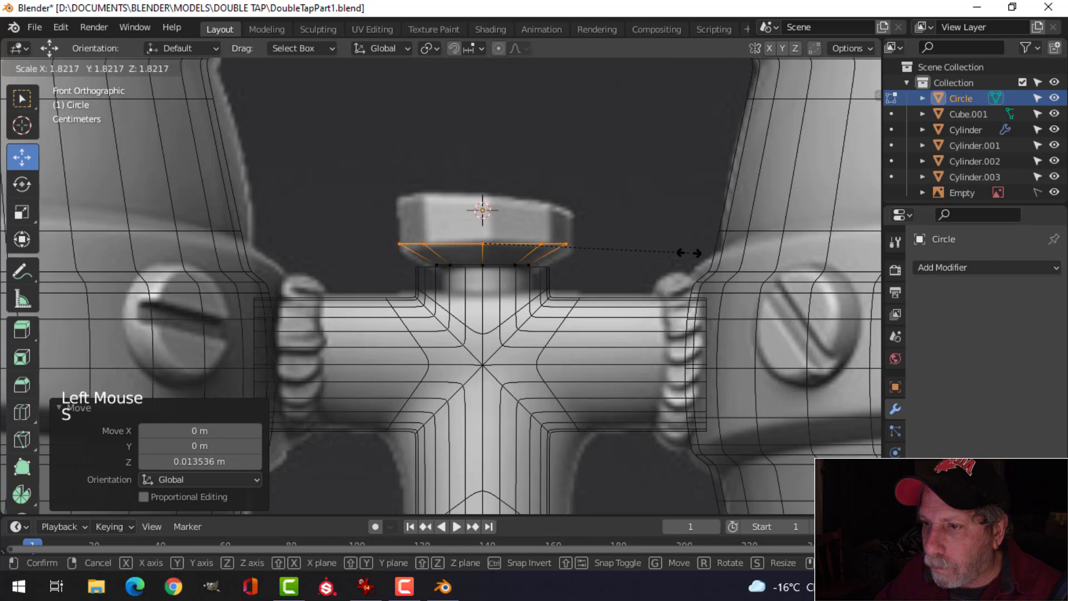
{"action": "left_click", "coordinate": [691, 252]}
Lower the flared ring about 0.0025 m along Z and fine-tune its scale to the reference cap's lower edge
{"action": "left_click_drag", "start_coordinate": [480, 181], "coordinate": [479, 189]}
{"action": "middle_click_drag", "start_coordinate": [591, 241], "coordinate": [601, 270], "text": "shift"}
{"action": "key", "text": "s"}
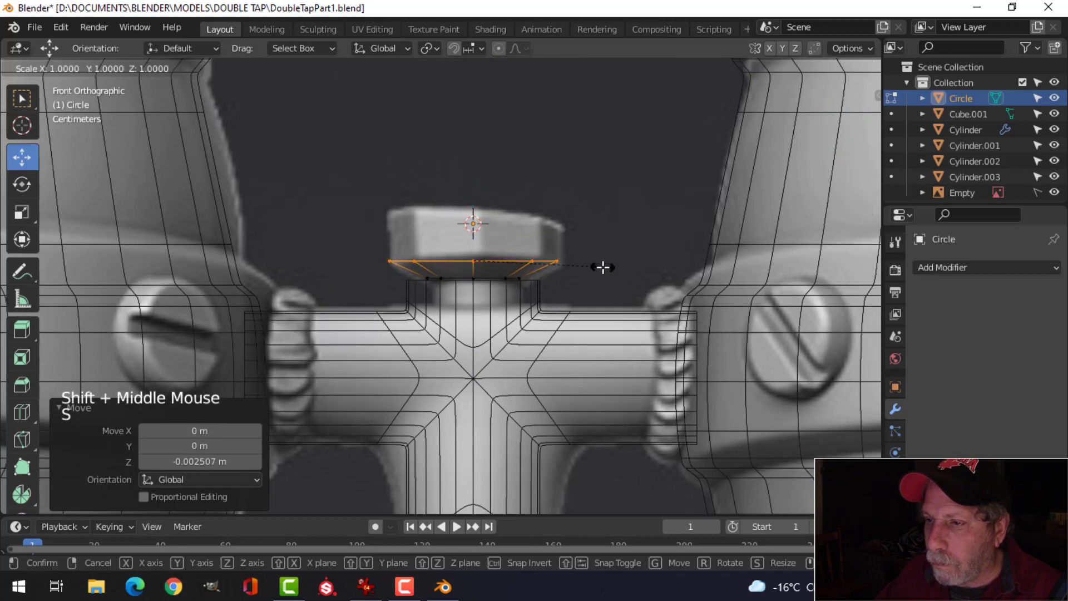
{"action": "left_click", "coordinate": [608, 266]}
Extrude the flared ring up about 0.0336 m along Z for the cap's side wall and switch to solid shading
{"action": "key", "text": "e"}
{"action": "left_click_drag", "start_coordinate": [472, 202], "coordinate": [468, 143]}
{"action": "middle_click_drag", "start_coordinate": [577, 186], "coordinate": [592, 265], "text": "shift"}
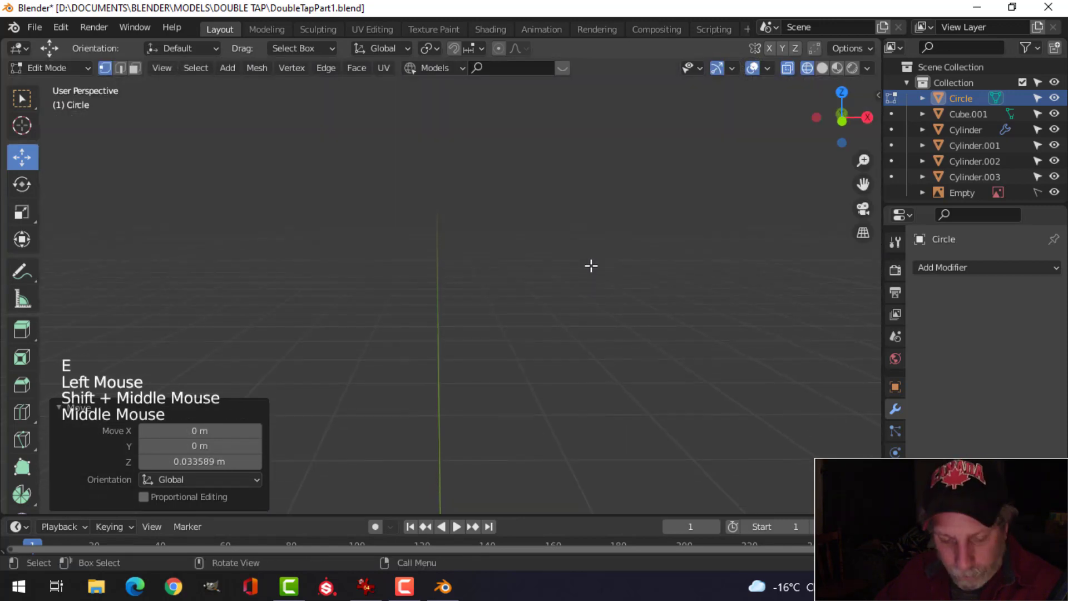
{"action": "key", "text": "z"}
{"action": "middle_click_drag", "start_coordinate": [506, 250], "coordinate": [505, 310]}
{"action": "scroll", "coordinate": [502, 306], "scroll_direction": "down", "scroll_amount": 6}
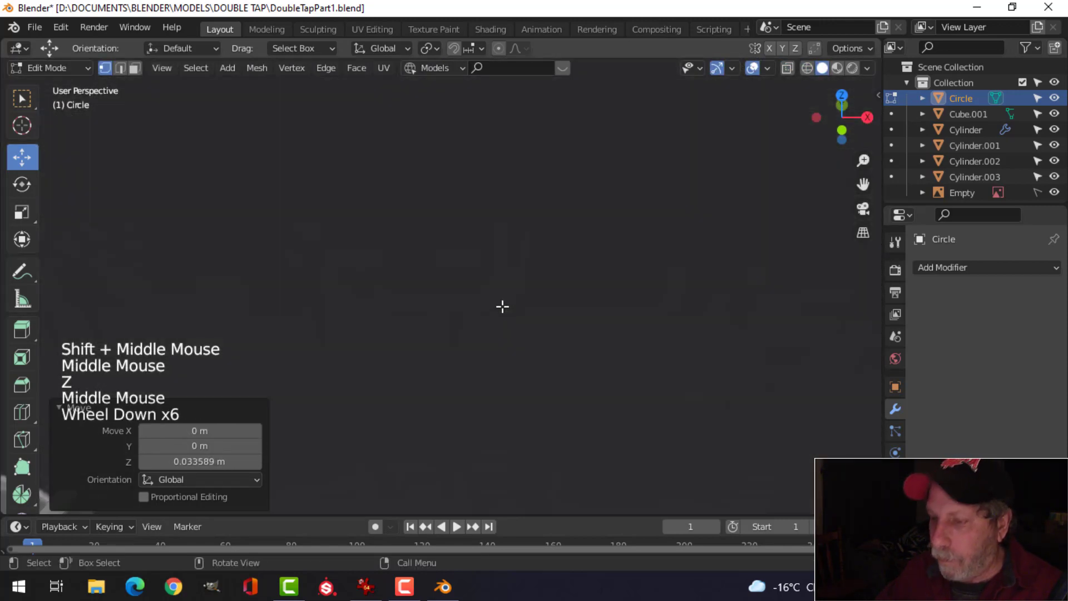
Extrude the octagonal cap's upper rim inward as a smaller ring and fill the remaining opening with a face
{"action": "key", "text": "a"}
{"action": "key", "text": "KP_Decimal"}
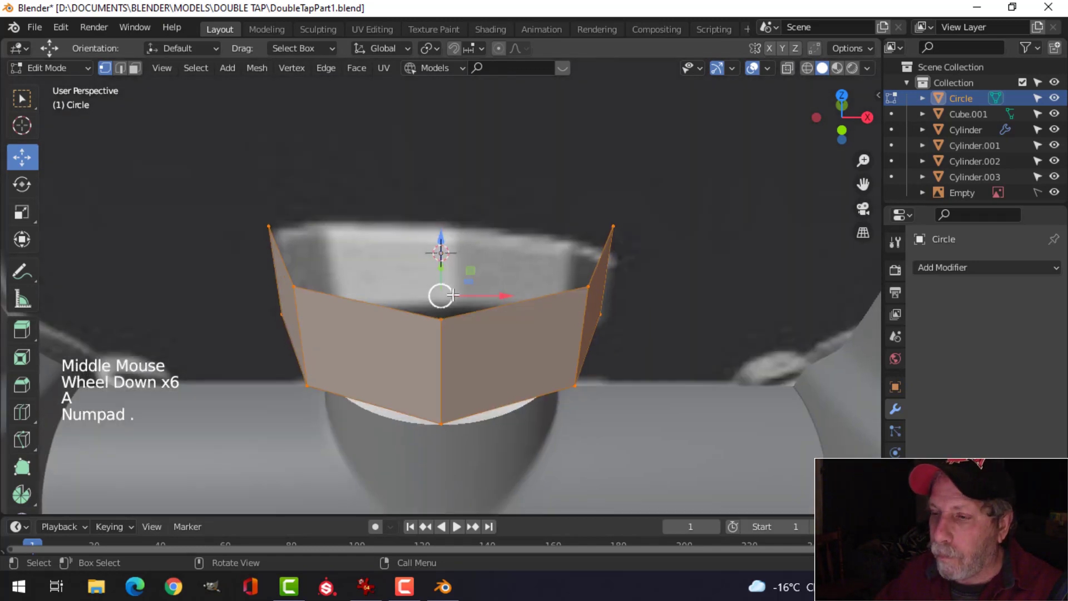
{"action": "key", "text": "alt+a"}
{"action": "left_click", "coordinate": [579, 305], "text": "alt+shift"}
{"action": "key", "text": "e"}
{"action": "key", "text": "s"}
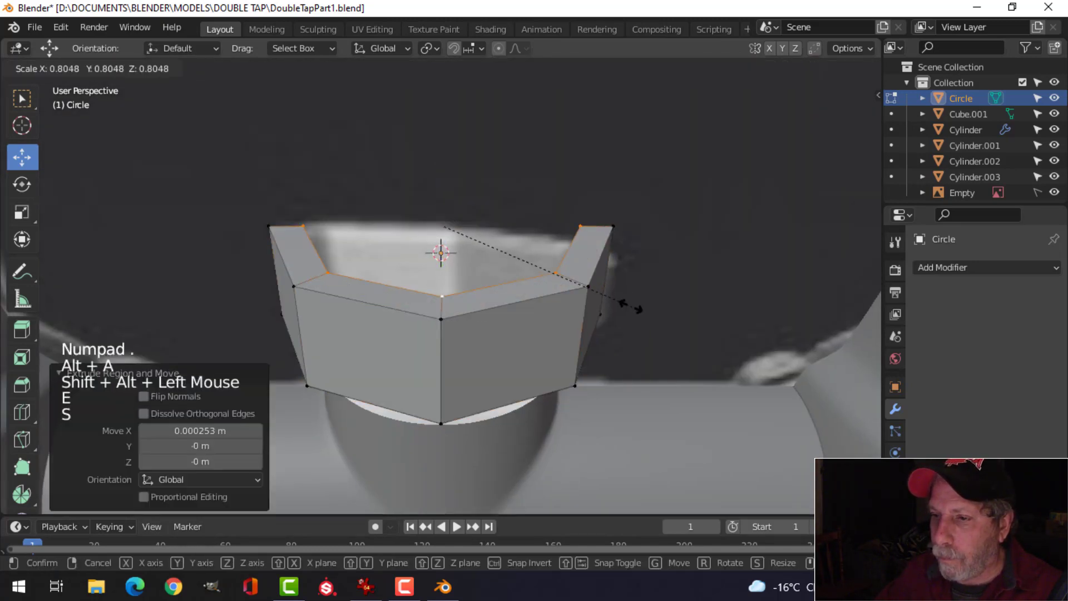
{"action": "left_click", "coordinate": [572, 303]}
{"action": "key", "text": "f"}
{"action": "middle_click_drag", "start_coordinate": [589, 381], "coordinate": [476, 372]}
{"action": "key", "text": "alt+a"}
{"action": "scroll", "coordinate": [531, 337], "scroll_direction": "down", "scroll_amount": 4}
{"action": "key", "text": "Tab"}
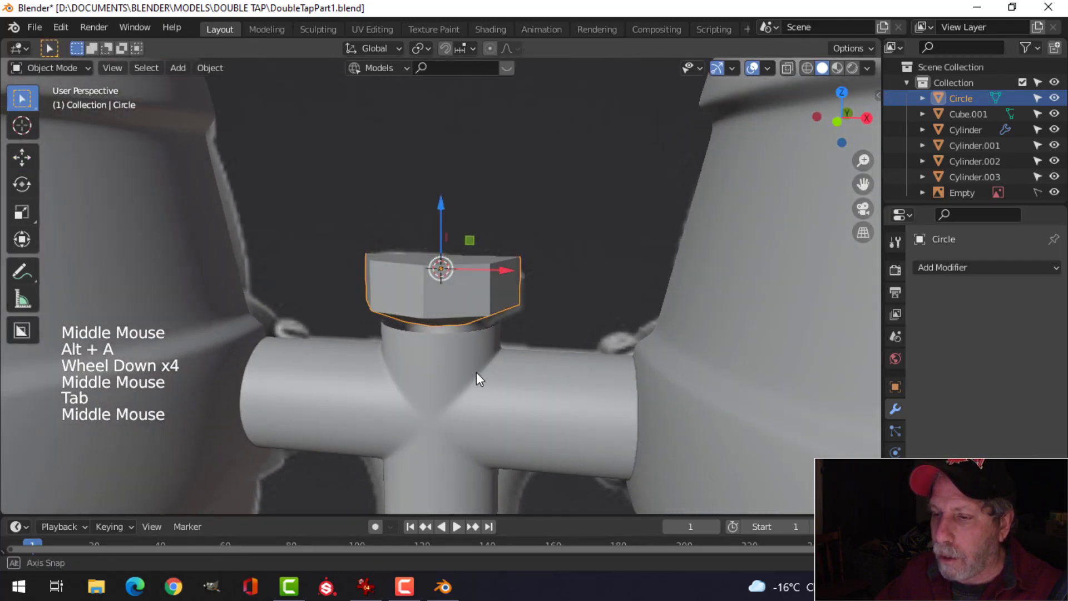
{"action": "scroll", "coordinate": [476, 372], "scroll_direction": "up", "scroll_amount": 3}
{"action": "left_click", "coordinate": [926, 269]}
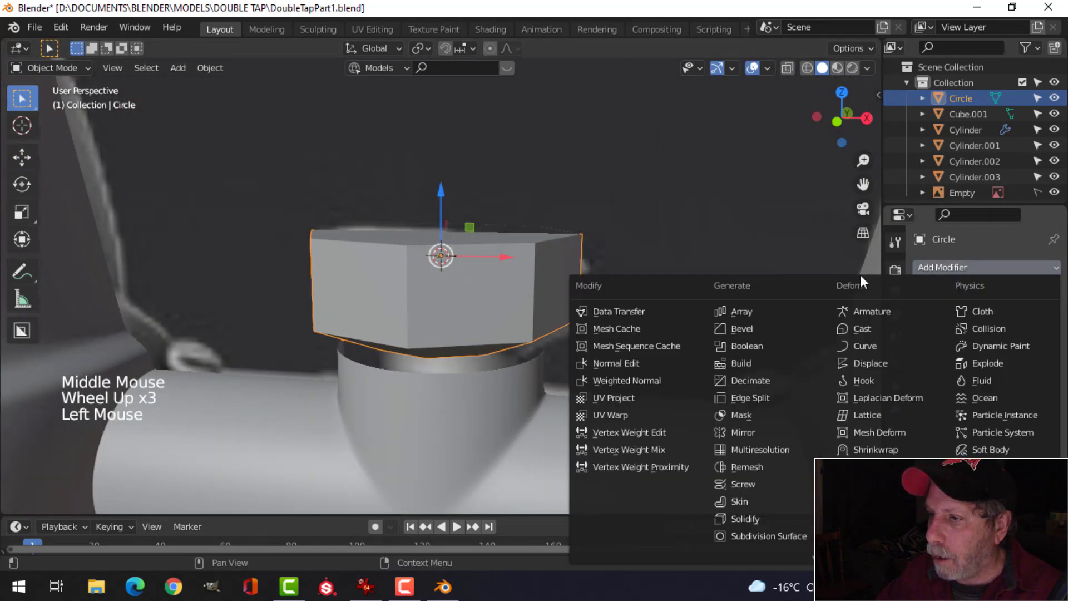
{"action": "left_click", "coordinate": [767, 329]}
{"action": "left_click", "coordinate": [1033, 293]}
{"action": "left_click", "coordinate": [465, 322]}
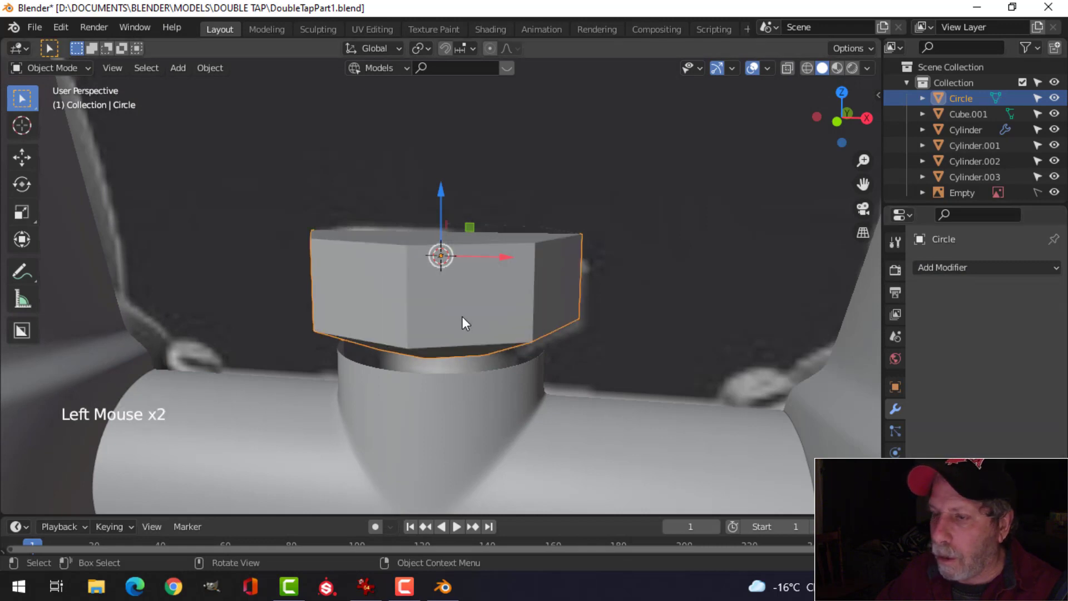
Hide the reference image and bevel the cap's eight vertical corner edges, continuing across its top, by about 0.0027 m with 2 segments
{"action": "key", "text": "Tab"}
{"action": "middle_click_drag", "start_coordinate": [465, 321], "coordinate": [471, 340]}
{"action": "key", "text": "2"}
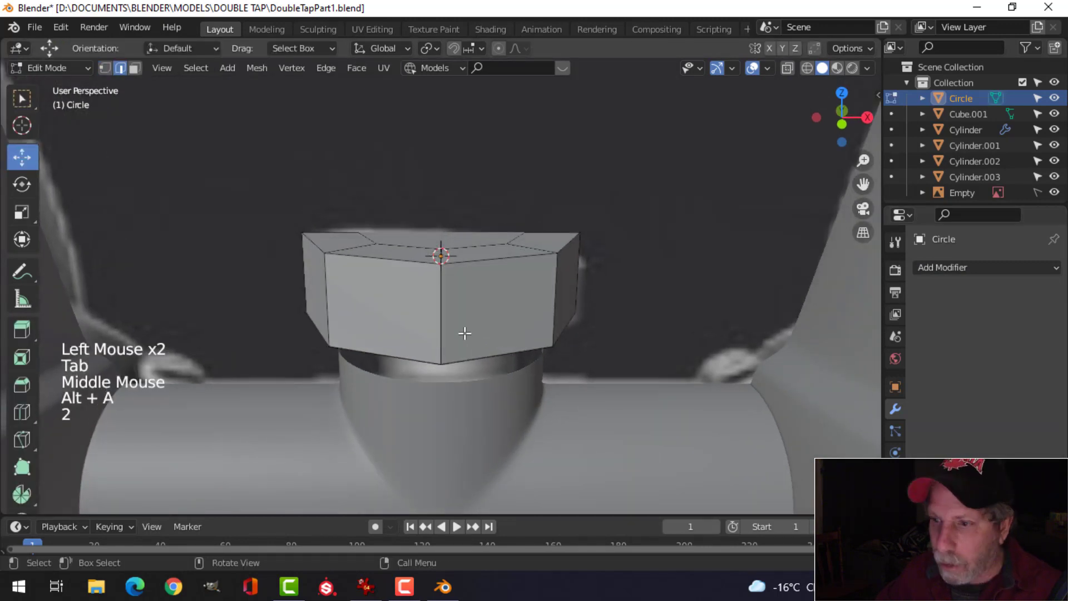
{"action": "left_click", "coordinate": [448, 331], "text": "alt+shift"}
{"action": "left_click", "coordinate": [550, 299], "text": "alt+shift"}
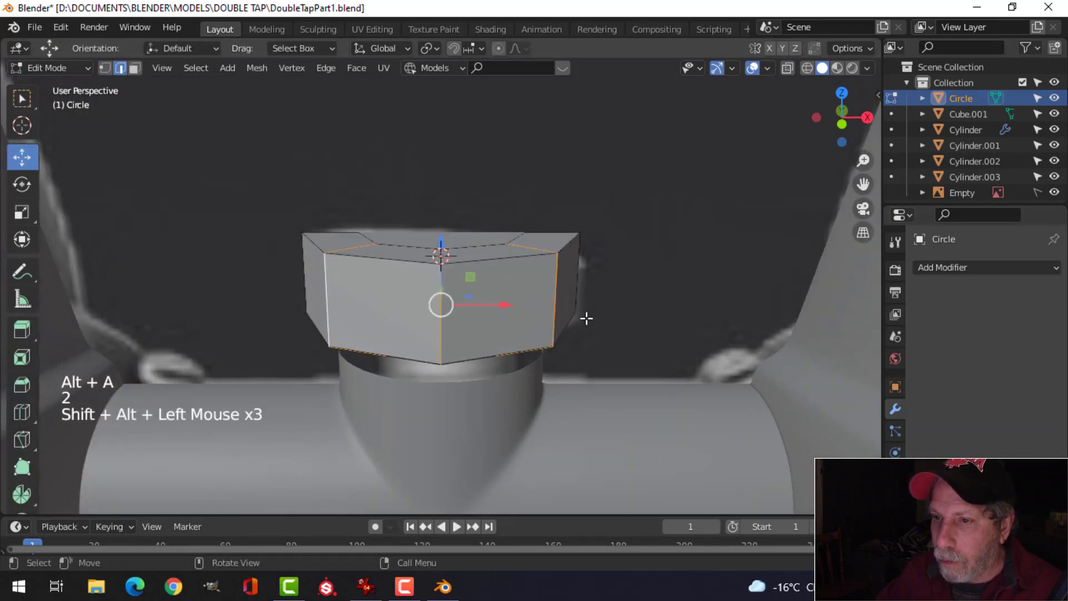
{"action": "middle_click_drag", "start_coordinate": [584, 317], "coordinate": [532, 332]}
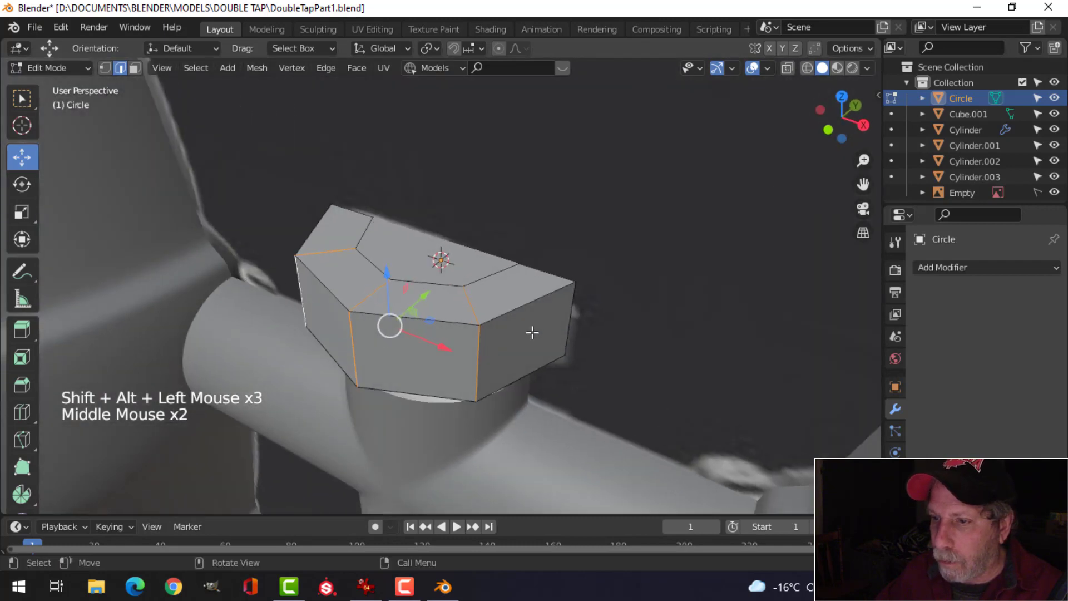
{"action": "left_click", "coordinate": [570, 300], "text": "alt+shift"}
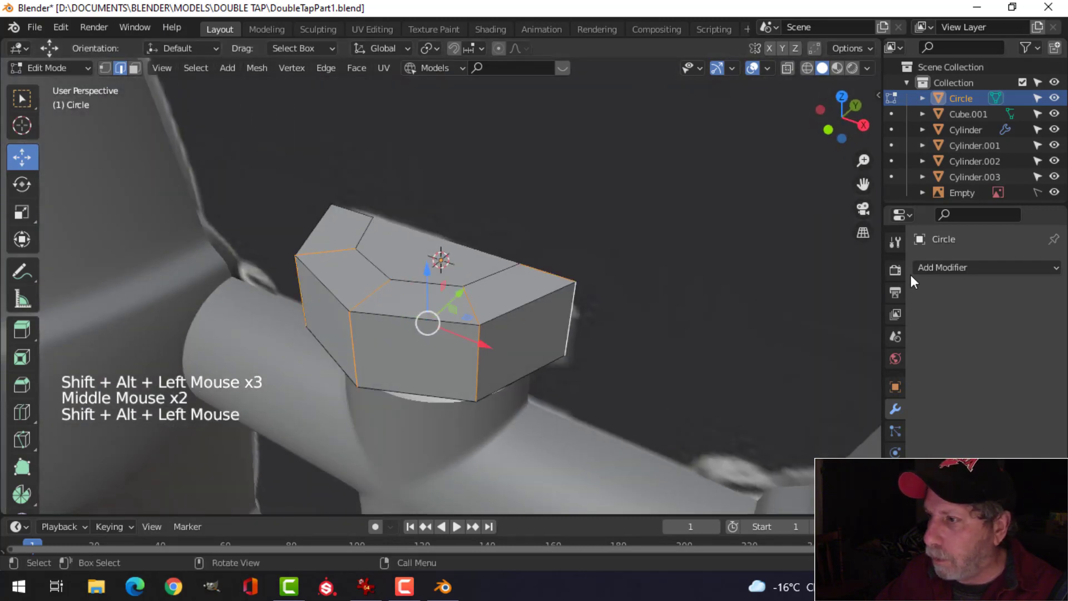
{"action": "left_click", "coordinate": [1053, 193]}
{"action": "middle_click_drag", "start_coordinate": [556, 312], "coordinate": [548, 381]}
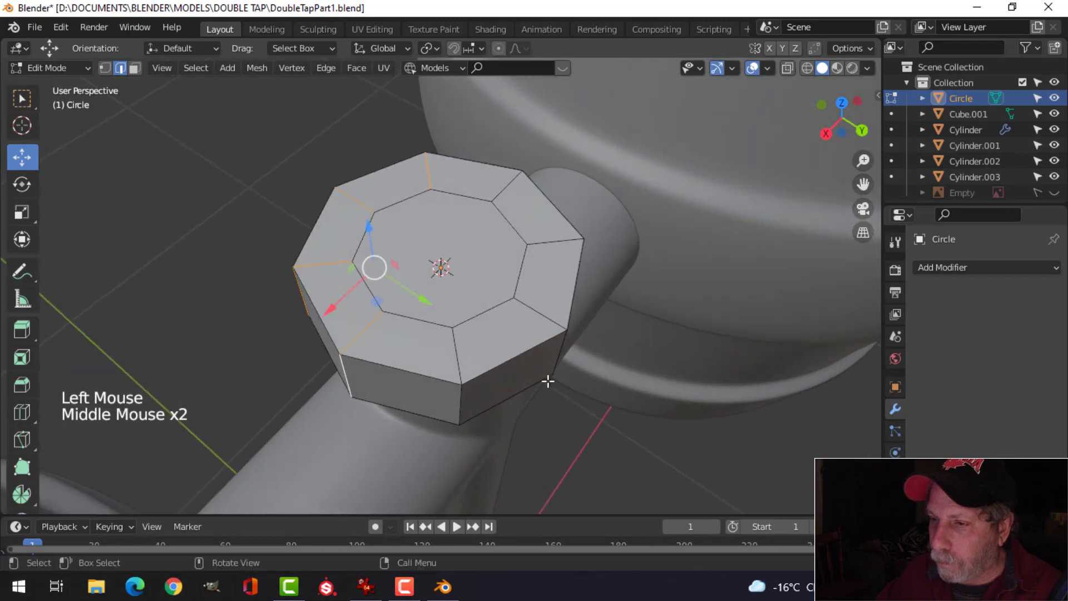
{"action": "left_click", "coordinate": [459, 405], "text": "alt+shift"}
{"action": "left_click", "coordinate": [556, 352], "text": "alt+shift"}
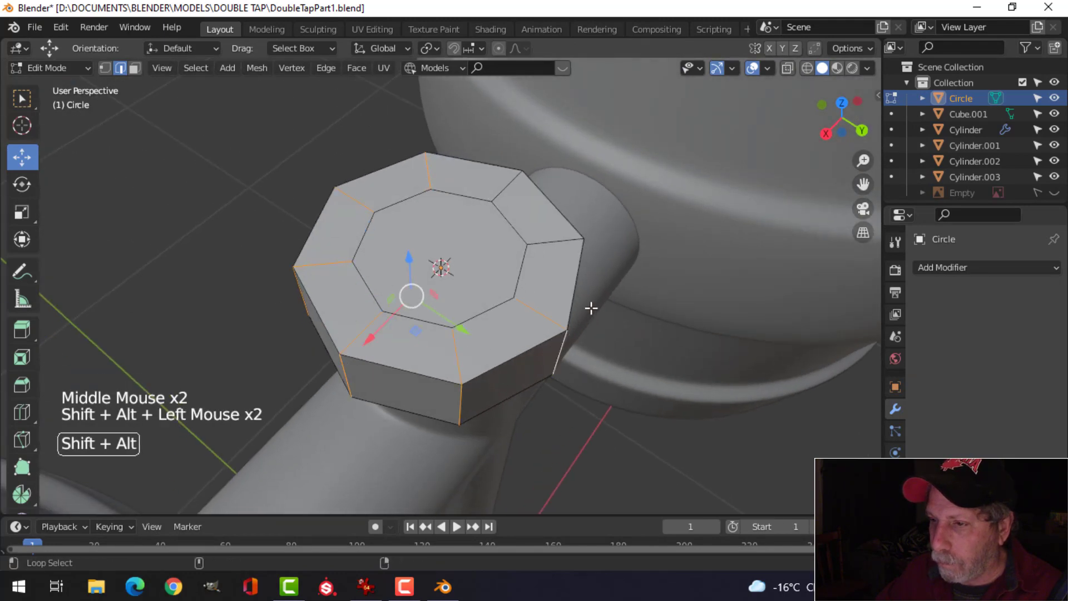
{"action": "left_click", "coordinate": [587, 242], "text": "alt+shift"}
{"action": "middle_click_drag", "start_coordinate": [640, 250], "coordinate": [682, 307]}
{"action": "left_click", "coordinate": [620, 322], "text": "alt+shift"}
{"action": "key", "text": "ctrl+b"}
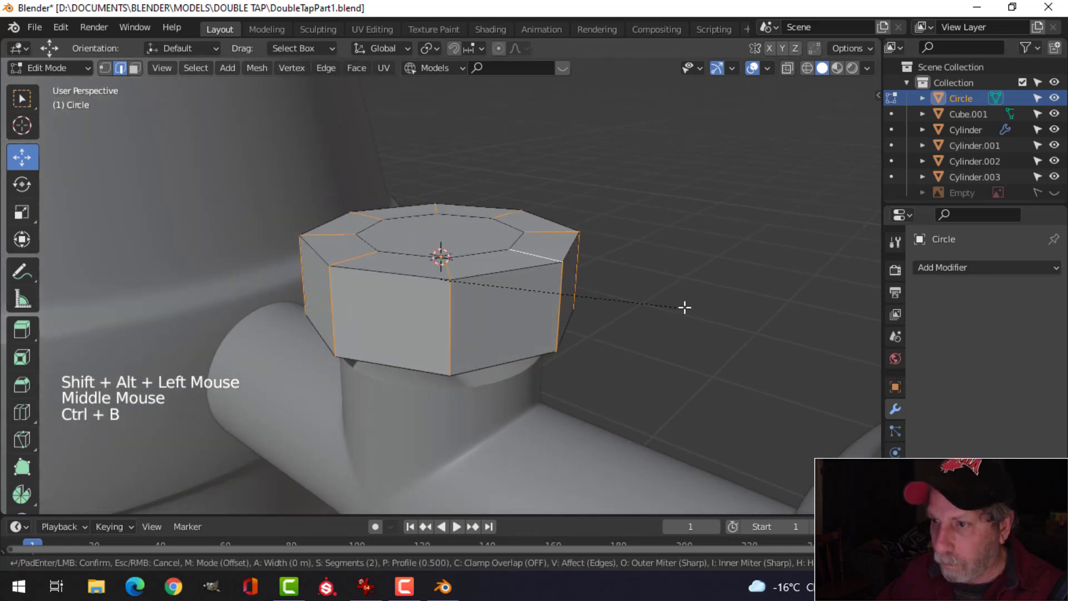
{"action": "left_click", "coordinate": [708, 321]}
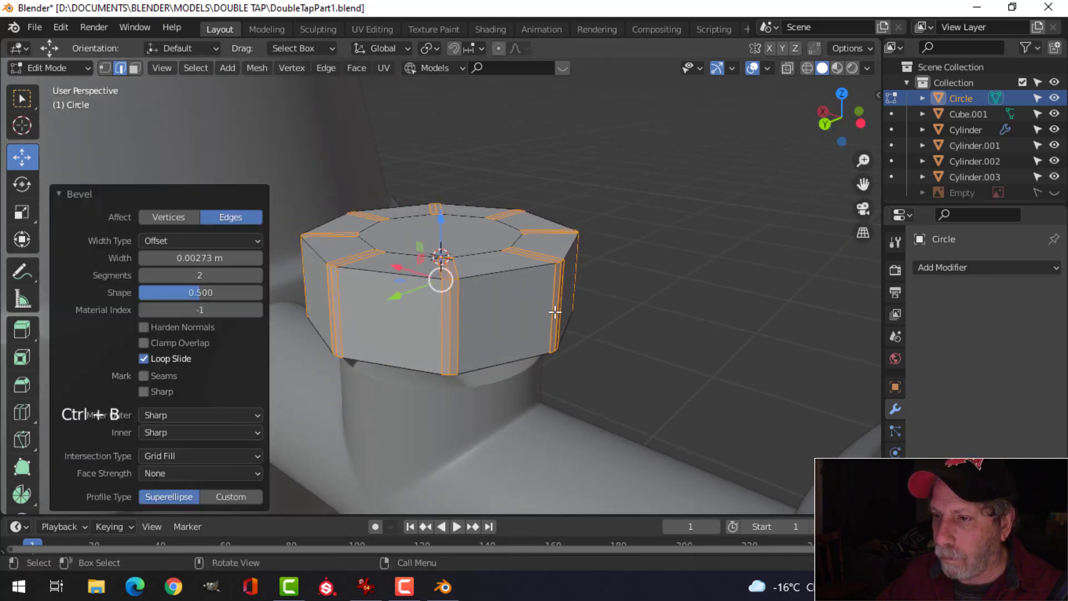
Bevel the cap's upper and lower outer rims by about 0.0023 m with 2 segments
{"action": "key", "text": "alt+a"}
{"action": "left_click", "coordinate": [495, 273], "text": "alt+shift"}
{"action": "left_click", "coordinate": [490, 362], "text": "alt+shift"}
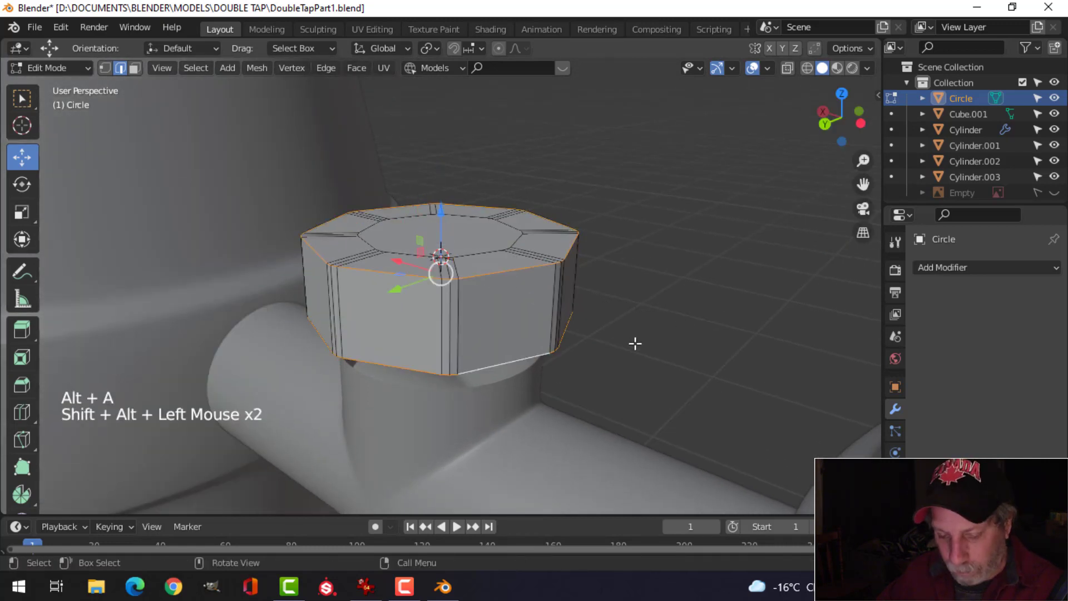
{"action": "key", "text": "ctrl+b"}
{"action": "left_click", "coordinate": [698, 345]}
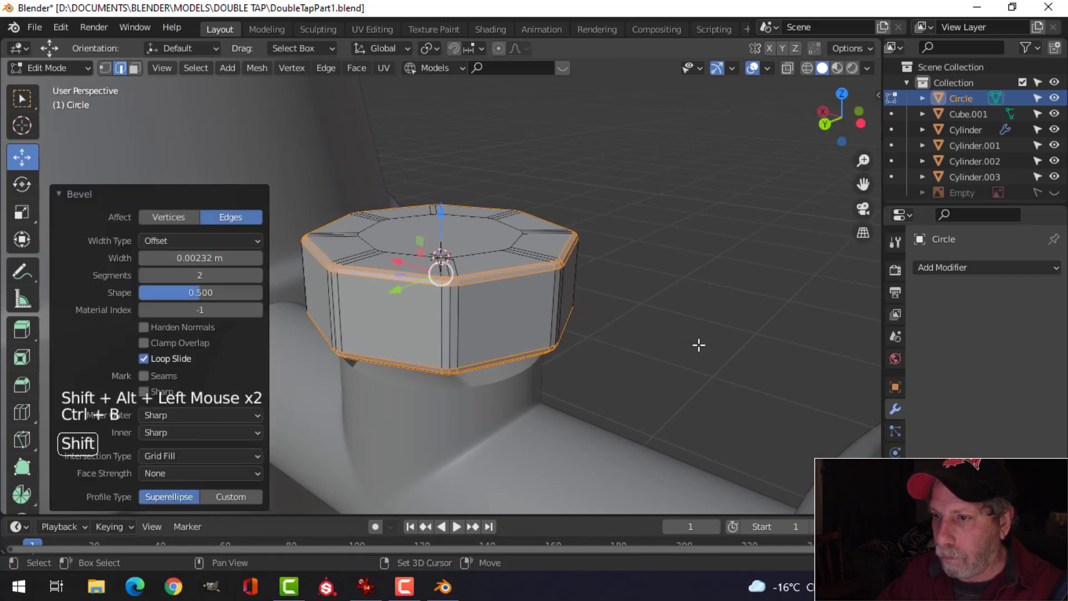
Leave mesh editing, add a level 1 subdivision to the cap and shade it smooth
{"action": "key", "text": "Tab"}
{"action": "scroll", "coordinate": [512, 337], "scroll_direction": "down", "scroll_amount": 2}
{"action": "key", "text": "ctrl+1"}
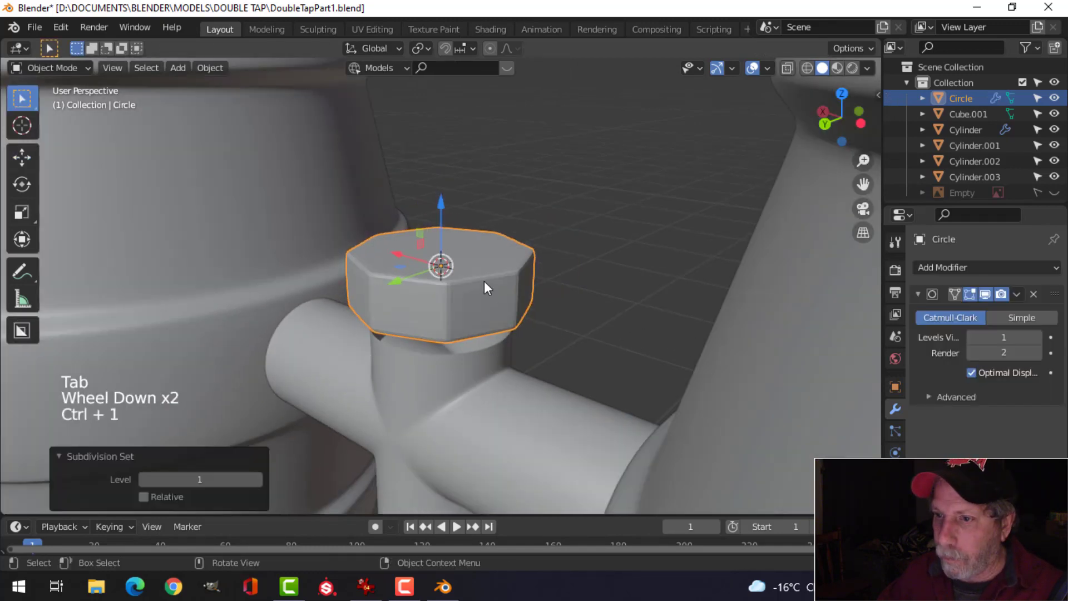
{"action": "right_click", "coordinate": [484, 281]}
{"action": "key", "text": "alt+a"}
Examine the finished cap's fit on the central pipe and between the two kegs
{"action": "scroll", "coordinate": [392, 293], "scroll_direction": "down", "scroll_amount": 4}
{"action": "middle_click_drag", "start_coordinate": [392, 293], "coordinate": [499, 245]}
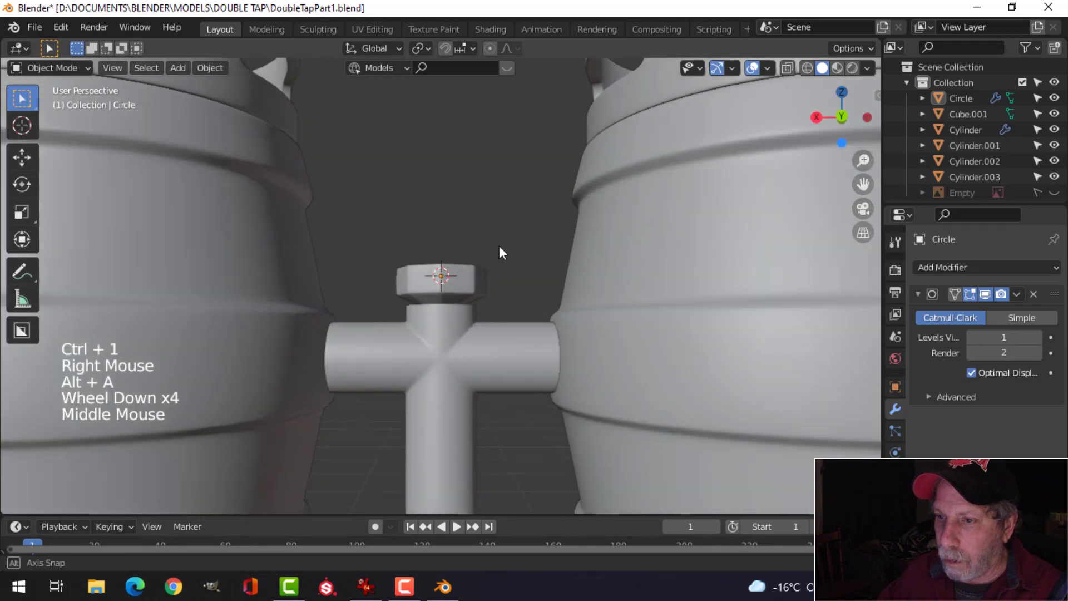
{"action": "scroll", "coordinate": [469, 326], "scroll_direction": "up", "scroll_amount": 4}
{"action": "middle_click_drag", "start_coordinate": [469, 327], "coordinate": [487, 311], "text": "shift"}
{"action": "left_click", "coordinate": [473, 234]}
{"action": "scroll", "coordinate": [486, 312], "scroll_direction": "down", "scroll_amount": 4}
{"action": "key", "text": "alt+a"}
{"action": "scroll", "coordinate": [494, 342], "scroll_direction": "down", "scroll_amount": 3}
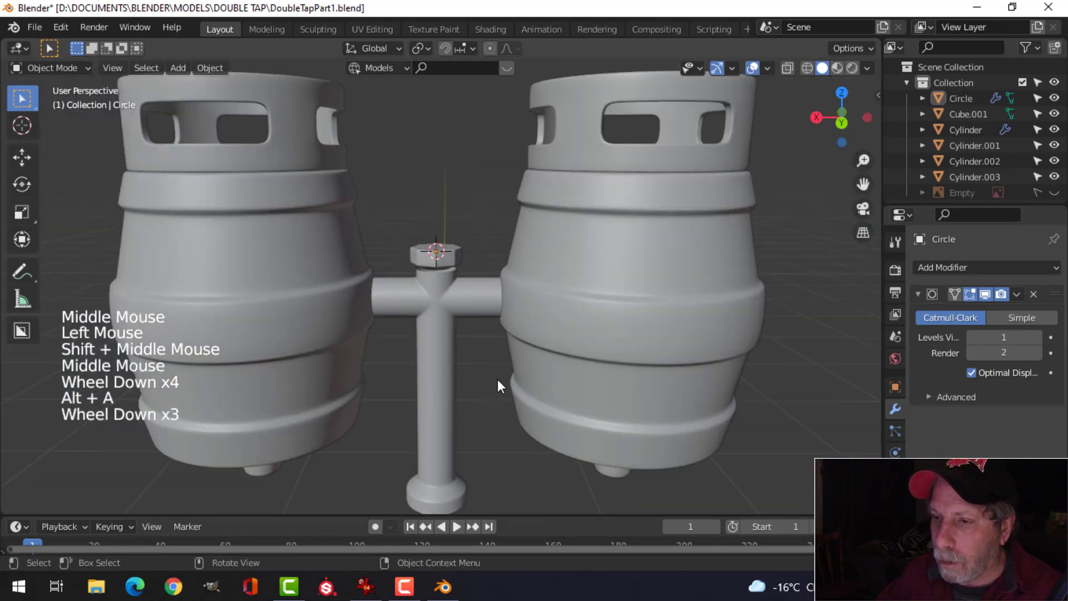
{"action": "scroll", "coordinate": [497, 379], "scroll_direction": "down", "scroll_amount": 3}
Show the reference image again and compare the model with the high-poly pickaxe render in IrfanView
{"action": "left_click", "coordinate": [1054, 193]}
{"action": "scroll", "coordinate": [672, 247], "scroll_direction": "up", "scroll_amount": 4}
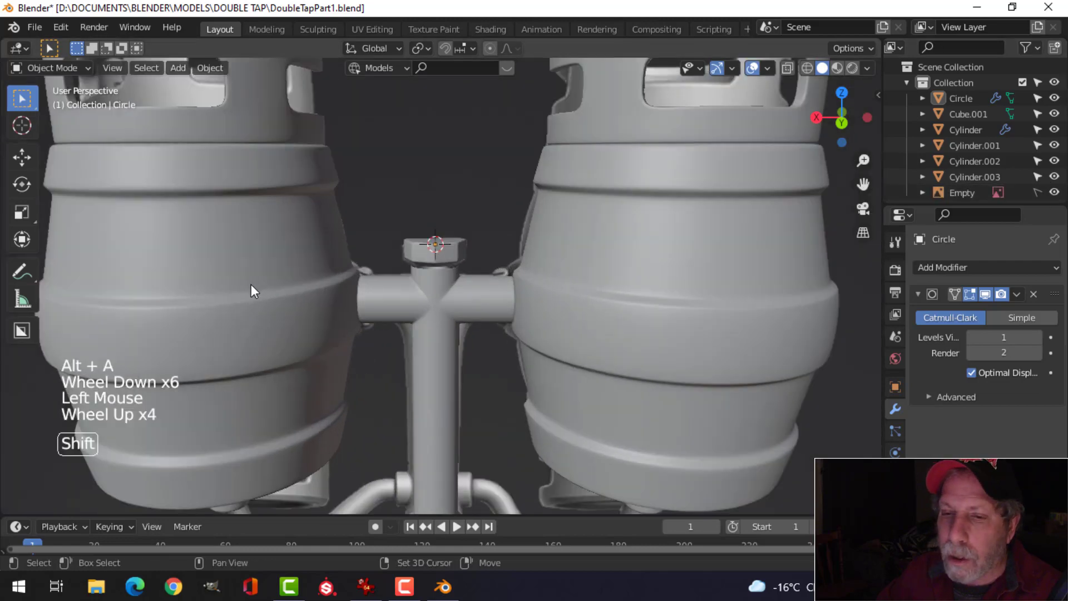
{"action": "middle_click_drag", "start_coordinate": [252, 285], "coordinate": [379, 293], "text": "shift"}
{"action": "scroll", "coordinate": [332, 285], "scroll_direction": "down", "scroll_amount": 5}
{"action": "scroll", "coordinate": [396, 298], "scroll_direction": "up", "scroll_amount": 4}
{"action": "scroll", "coordinate": [642, 299], "scroll_direction": "down", "scroll_amount": 4}
{"action": "scroll", "coordinate": [380, 293], "scroll_direction": "up", "scroll_amount": 1}
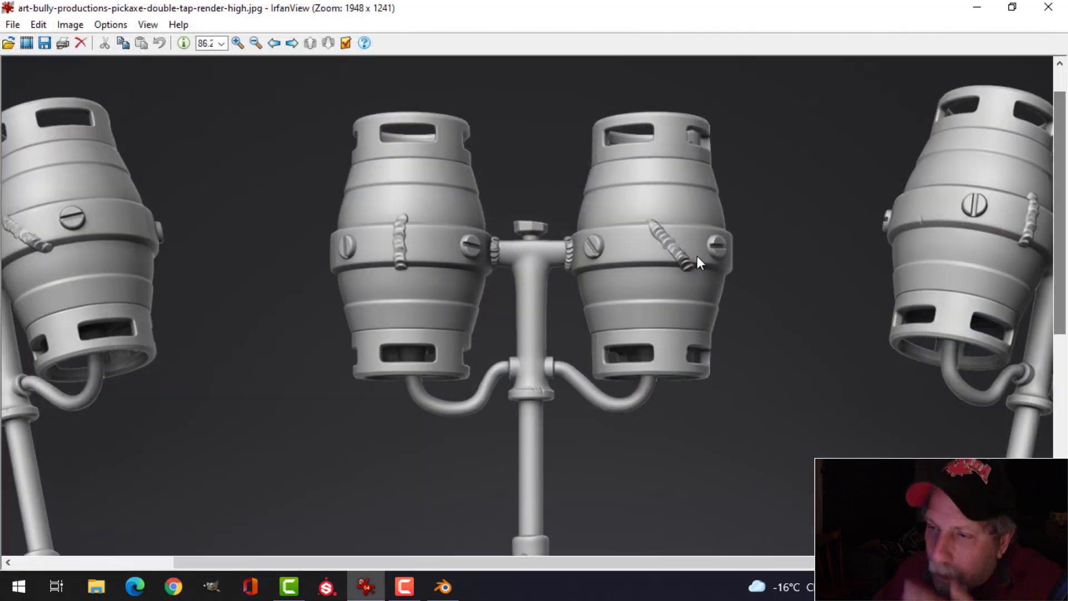
{"action": "scroll", "coordinate": [557, 270], "scroll_direction": "up", "scroll_amount": 2}
{"action": "scroll", "coordinate": [531, 297], "scroll_direction": "down", "scroll_amount": 1}
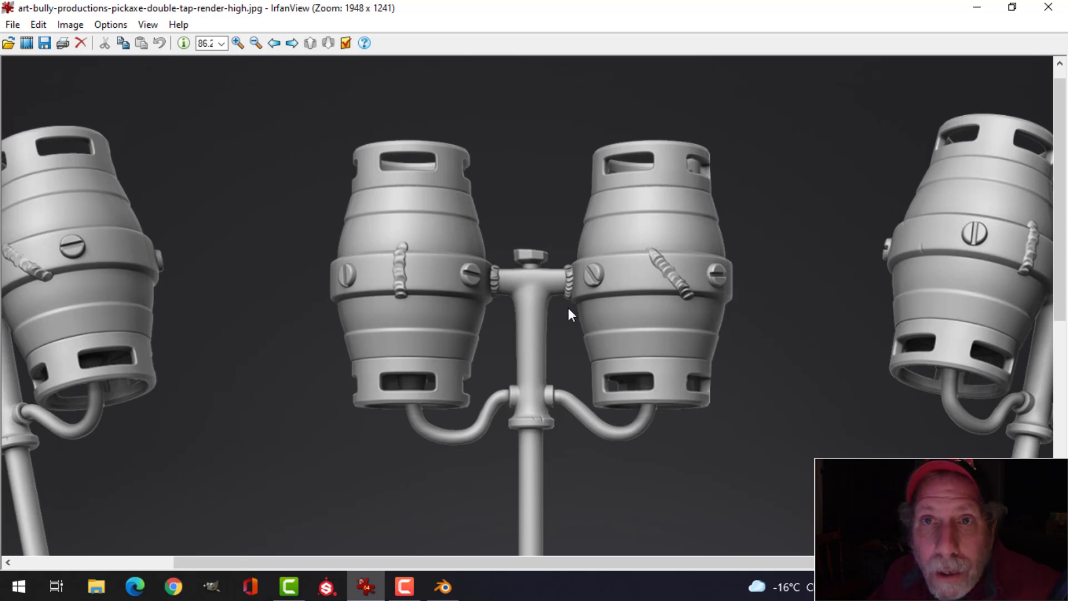
Switch back to Blender and, in front view, lower the central pipe's top edge loop about 0.0088 m along Z
{"action": "left_click", "coordinate": [443, 587]}
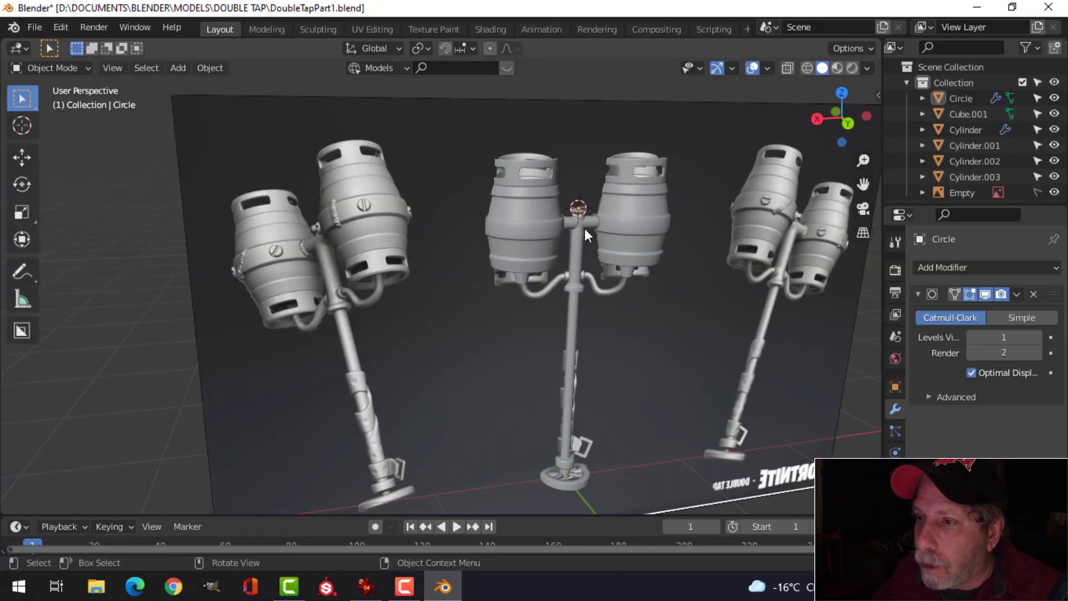
{"action": "key", "text": "KP_1"}
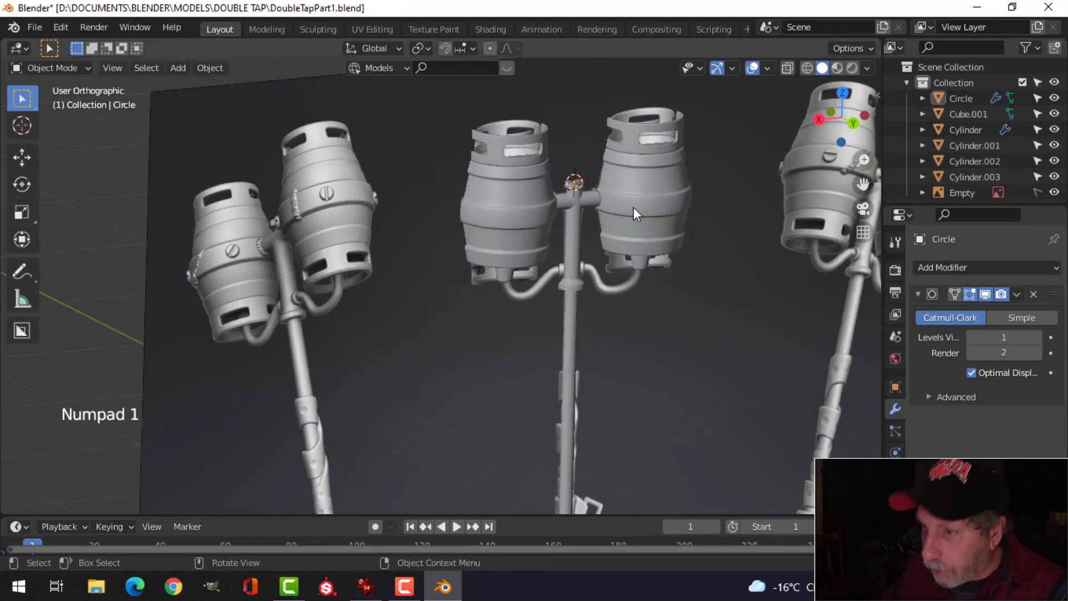
{"action": "scroll", "coordinate": [593, 228], "scroll_direction": "up", "scroll_amount": 4}
{"action": "middle_click_drag", "start_coordinate": [227, 265], "coordinate": [545, 283], "text": "shift"}
{"action": "scroll", "coordinate": [545, 283], "scroll_direction": "up", "scroll_amount": 4}
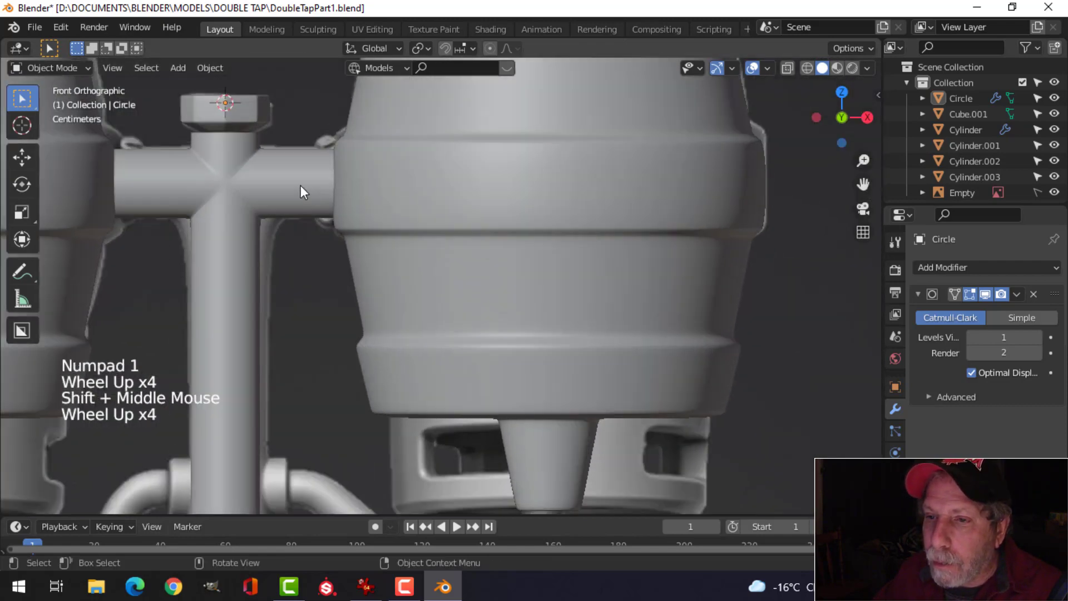
{"action": "middle_click_drag", "start_coordinate": [301, 185], "coordinate": [449, 280], "text": "shift"}
{"action": "scroll", "coordinate": [448, 221], "scroll_direction": "up", "scroll_amount": 2}
{"action": "left_click", "coordinate": [455, 232]}
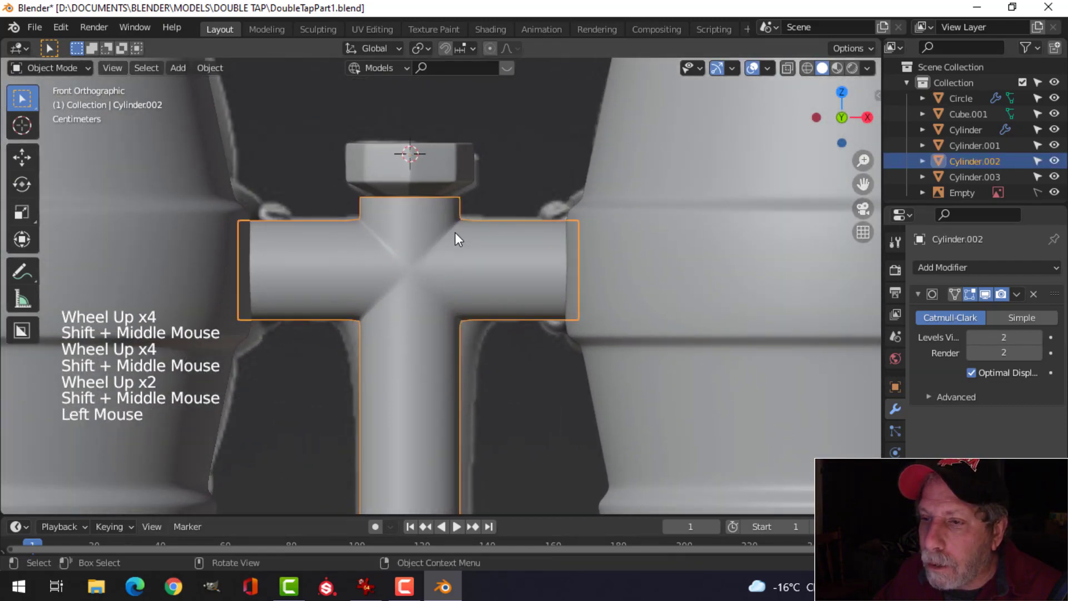
{"action": "scroll", "coordinate": [440, 238], "scroll_direction": "up", "scroll_amount": 2}
{"action": "key", "text": "Tab"}
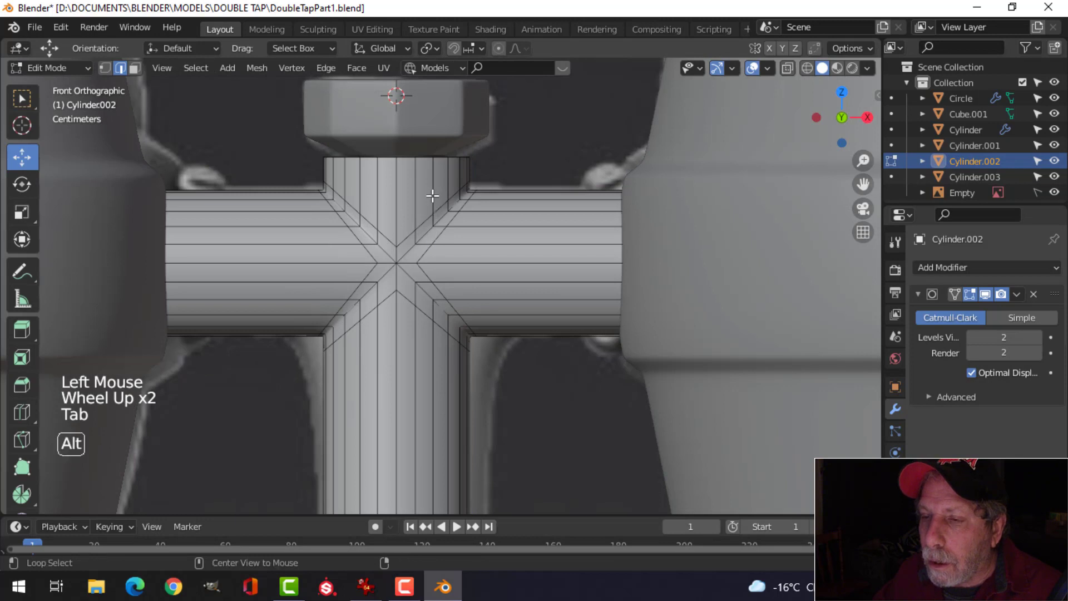
{"action": "key", "text": "alt+a"}
{"action": "left_click", "coordinate": [426, 159], "text": "alt+shift"}
{"action": "left_click_drag", "start_coordinate": [400, 112], "coordinate": [402, 121]}
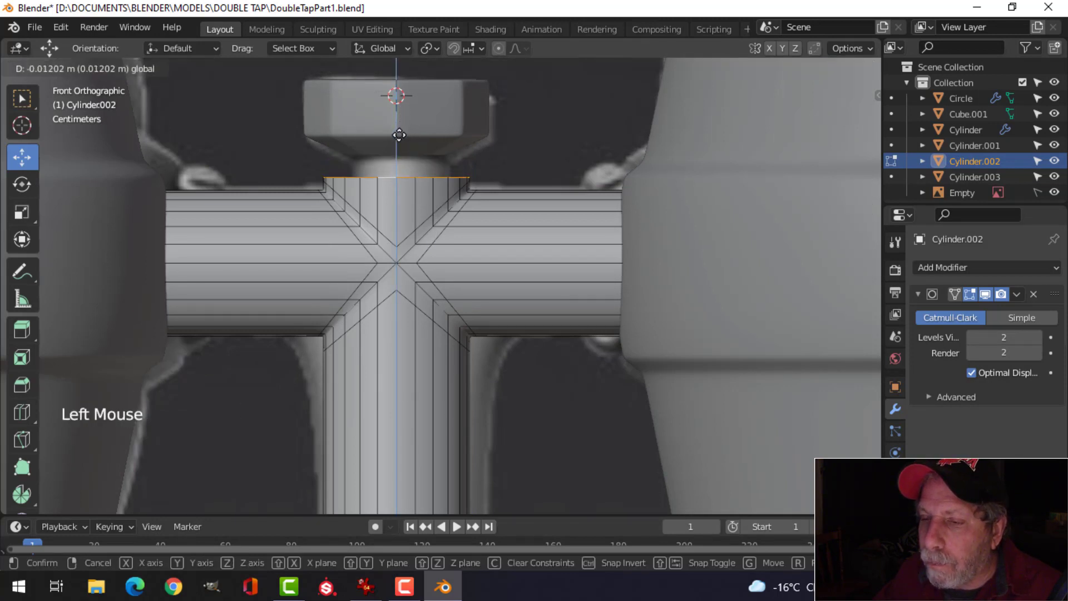
{"action": "left_click_drag", "start_coordinate": [399, 133], "coordinate": [411, 169]}
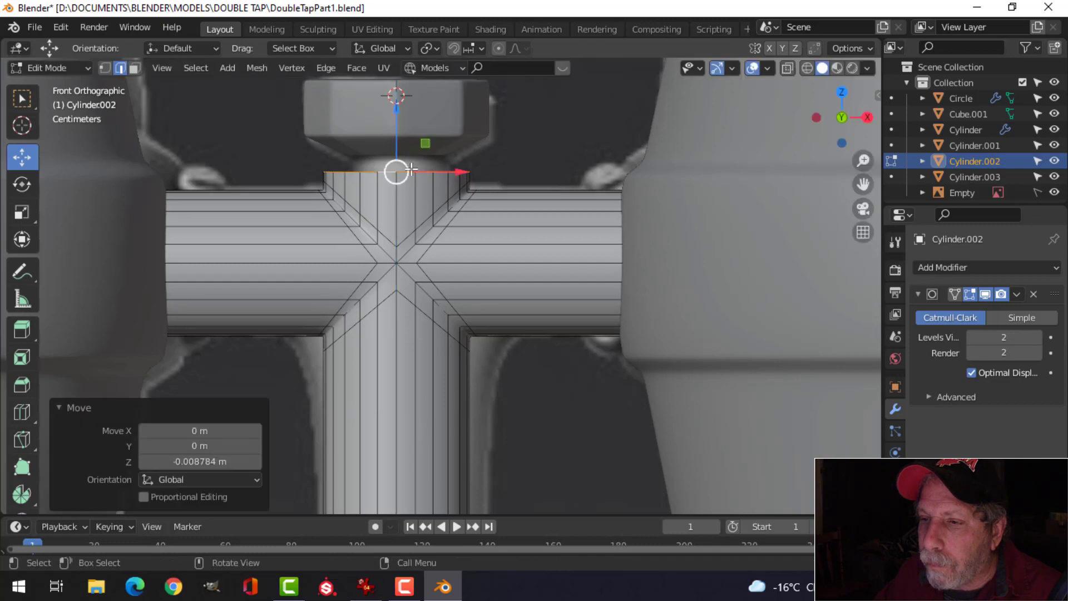
{"action": "key", "text": "s"}
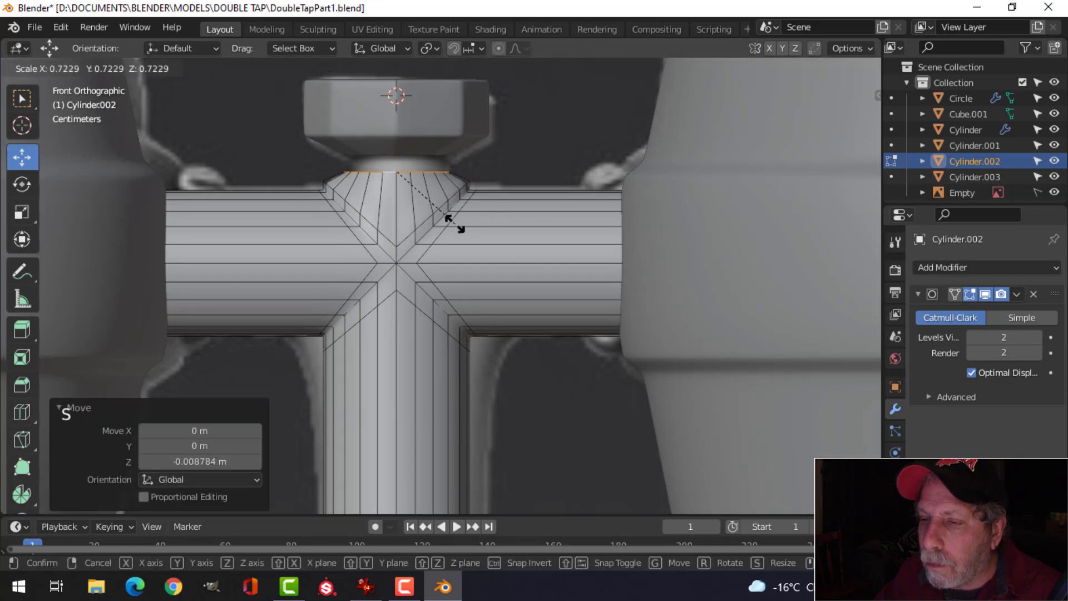
{"action": "key", "text": "Escape"}
{"action": "key", "text": "alt+a"}
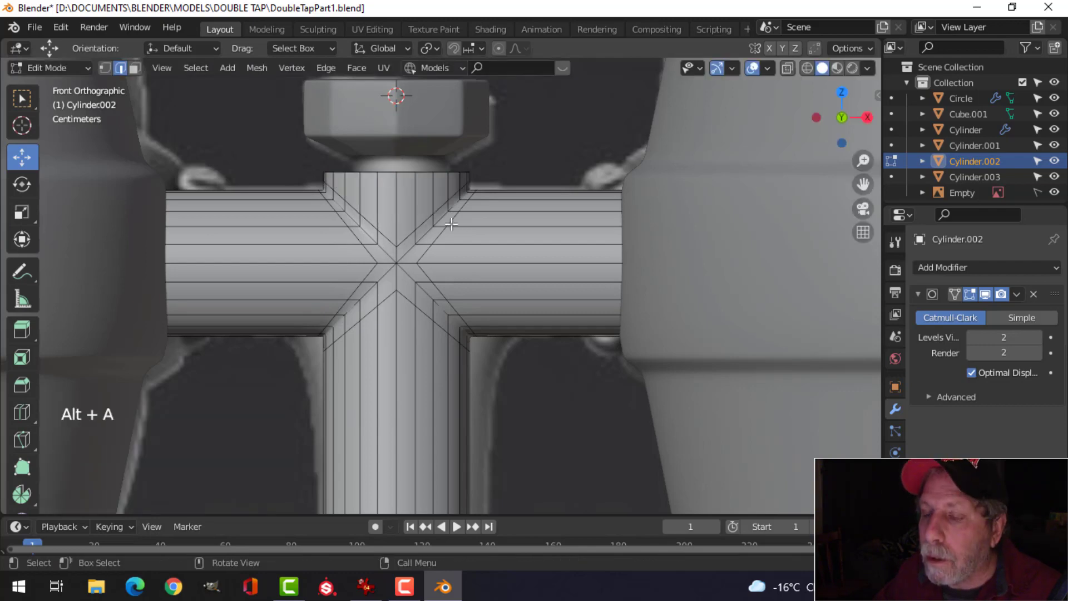
{"action": "scroll", "coordinate": [424, 233], "scroll_direction": "down", "scroll_amount": 2}
{"action": "scroll", "coordinate": [423, 233], "scroll_direction": "up", "scroll_amount": 2}
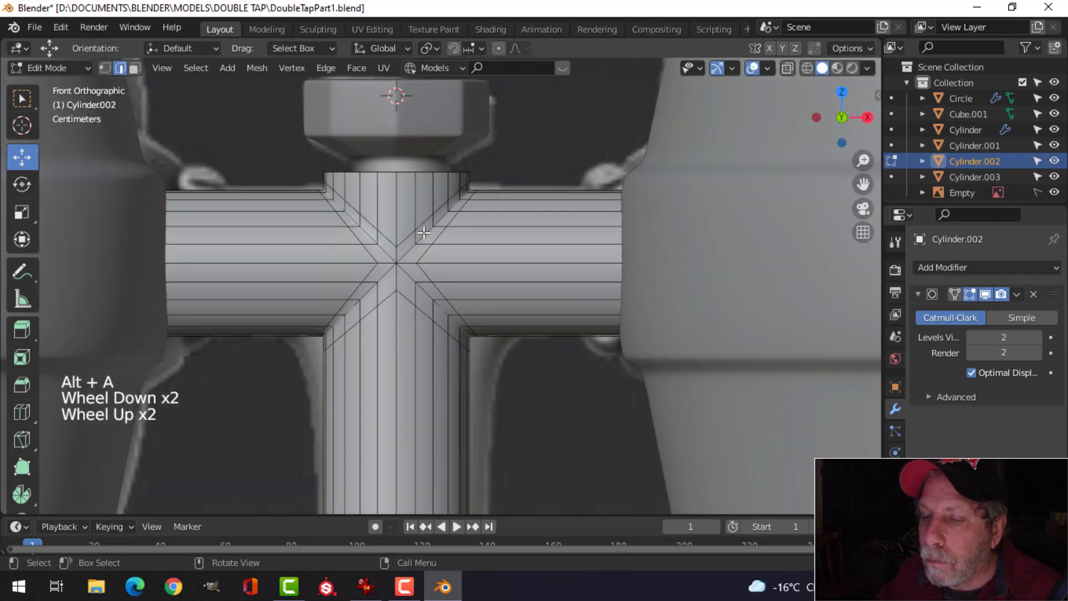
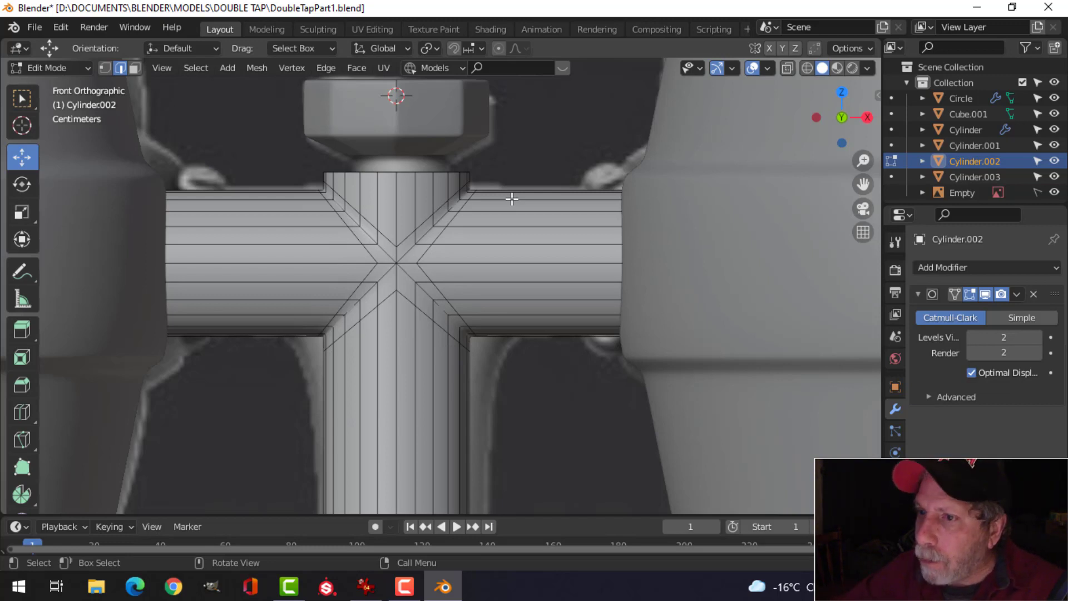
Extrude the central pipe's top edge loop and scale the new ring inward to 0.815
{"action": "left_click", "coordinate": [407, 171], "text": "alt+shift"}
{"action": "middle_click_drag", "start_coordinate": [407, 171], "coordinate": [479, 183]}
{"action": "scroll", "coordinate": [485, 195], "scroll_direction": "down", "scroll_amount": 5}
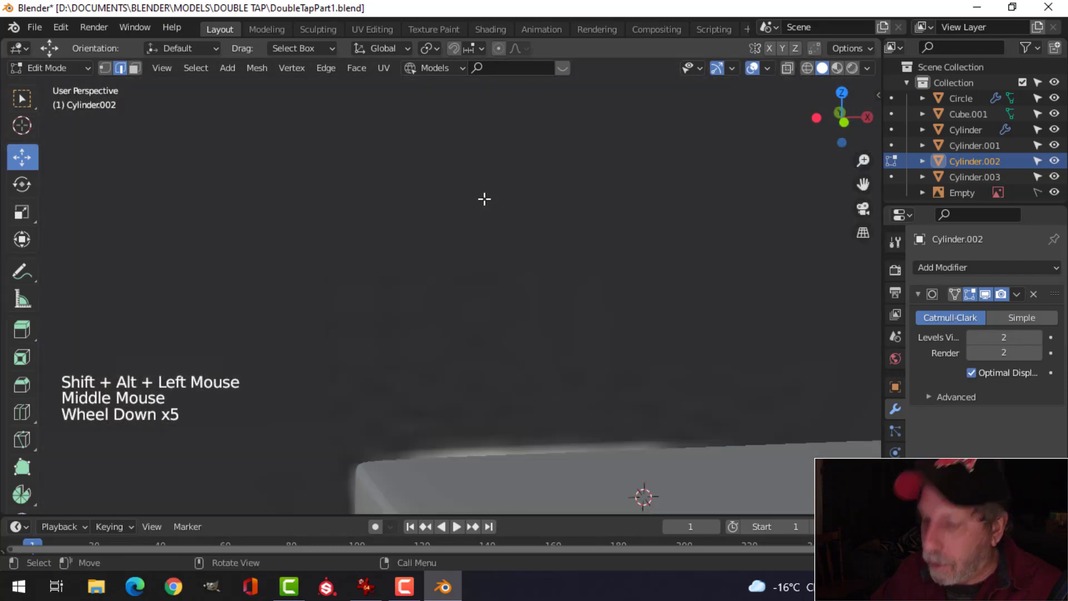
{"action": "key", "text": "KP_Decimal"}
{"action": "key", "text": "e"}
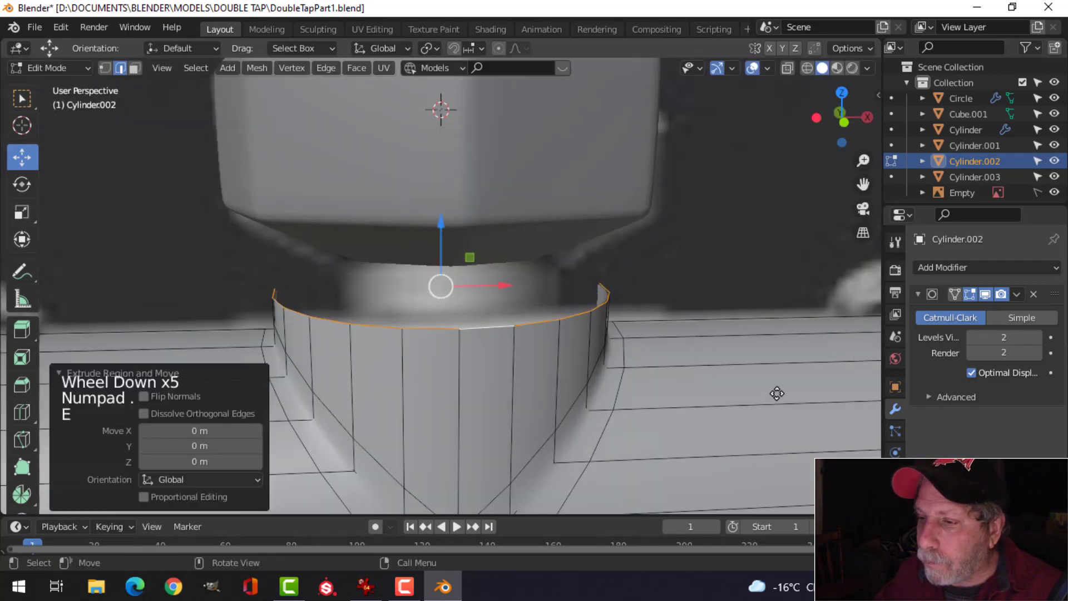
{"action": "key", "text": "s"}
{"action": "left_click", "coordinate": [660, 382]}
{"action": "middle_click_drag", "start_coordinate": [660, 382], "coordinate": [560, 353]}
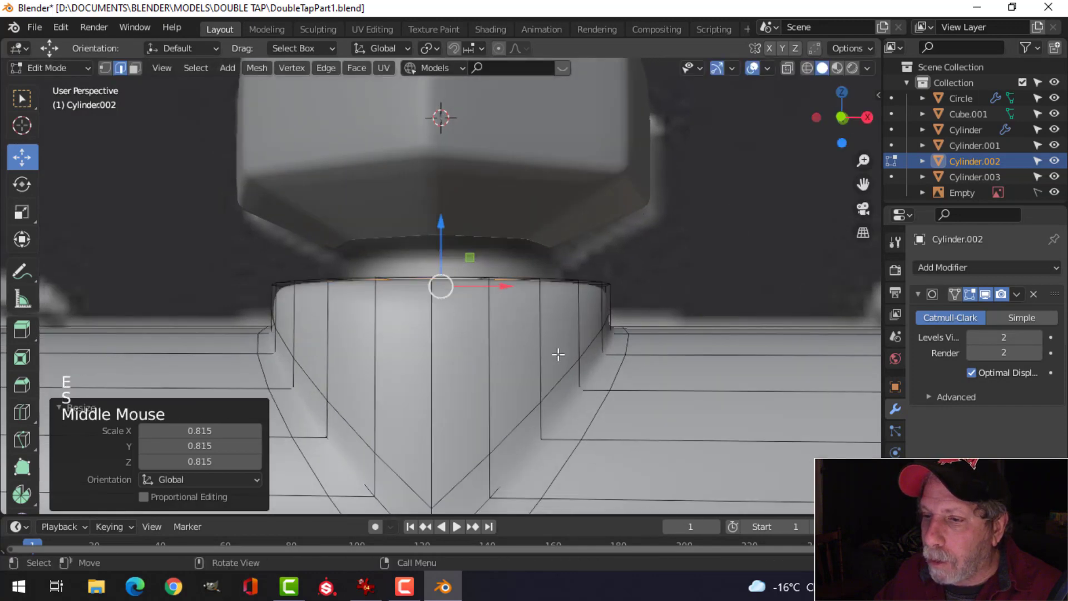
Add an edge loop just below the central pipe's top rim and flatten it along Z
{"action": "key", "text": "alt+a"}
{"action": "key", "text": "ctrl+r"}
{"action": "left_click", "coordinate": [437, 336]}
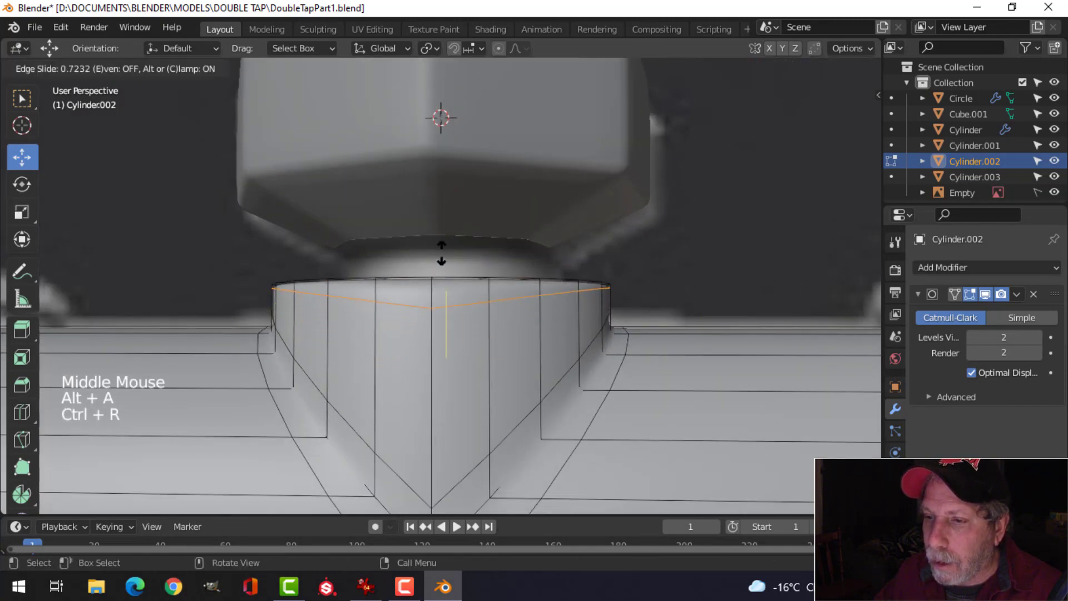
{"action": "left_click", "coordinate": [441, 253]}
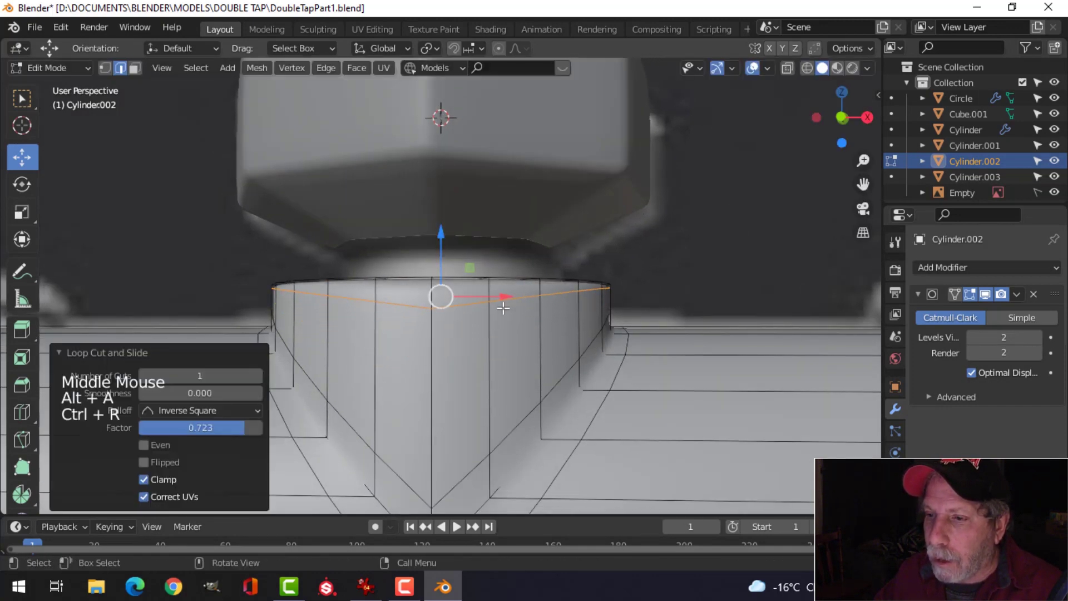
{"action": "key", "text": "s"}
{"action": "key", "text": "z"}
{"action": "left_click", "coordinate": [536, 312]}
{"action": "key", "text": "alt+a"}
{"action": "middle_click_drag", "start_coordinate": [535, 312], "coordinate": [502, 305]}
{"action": "key", "text": "Tab"}
{"action": "scroll", "coordinate": [559, 367], "scroll_direction": "down", "scroll_amount": 3}
{"action": "scroll", "coordinate": [556, 367], "scroll_direction": "down", "scroll_amount": 1}
Extrude the octagonal cap's bottom edge loop down about 0.016 m as a neck and add an edge loop near the neck's upper end
{"action": "key", "text": "alt+a"}
{"action": "left_click", "coordinate": [443, 212]}
{"action": "scroll", "coordinate": [500, 290], "scroll_direction": "up", "scroll_amount": 3}
{"action": "key", "text": "Tab"}
{"action": "key", "text": "alt+a"}
{"action": "left_click", "coordinate": [460, 248], "text": "alt+shift"}
{"action": "key", "text": "e"}
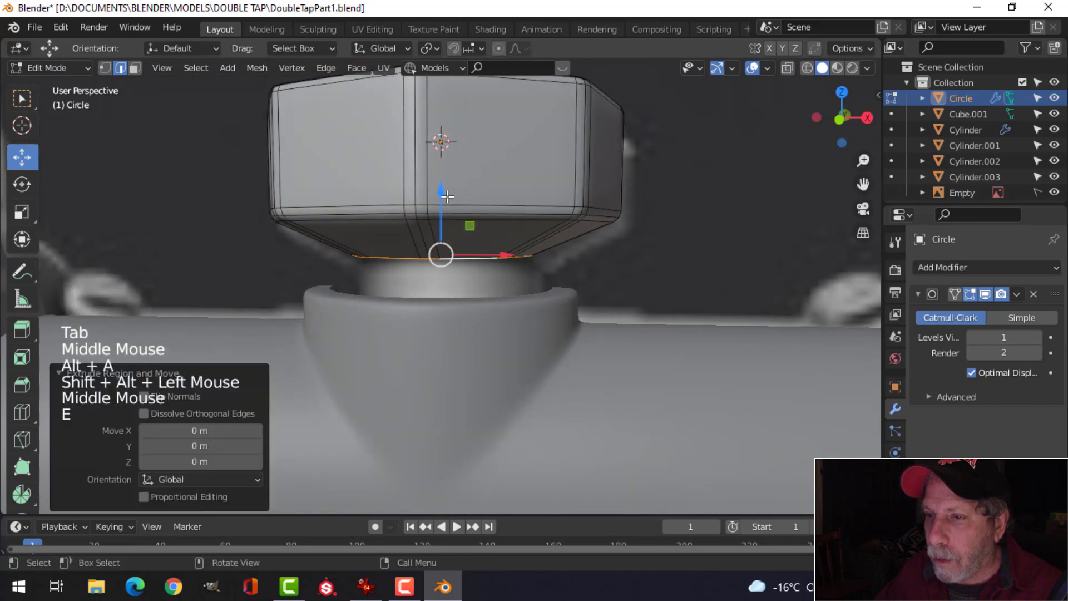
{"action": "left_click_drag", "start_coordinate": [442, 194], "coordinate": [446, 249]}
{"action": "key", "text": "ctrl+r"}
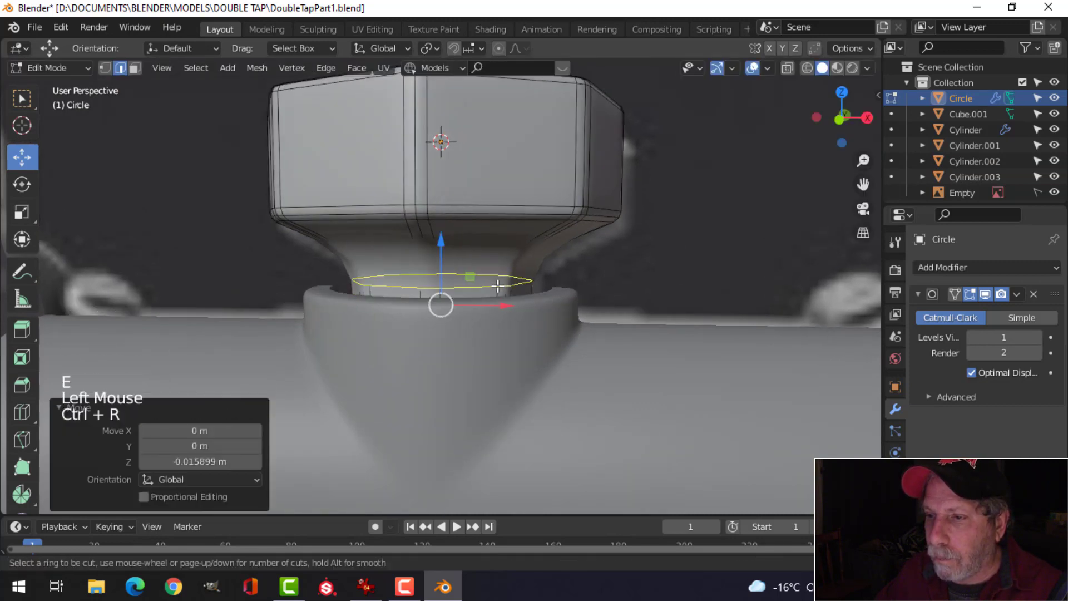
{"action": "left_click_drag", "start_coordinate": [495, 278], "coordinate": [497, 266]}
In front view, scale the whole octagonal cap up to about 1.31 and raise it about 0.0088 m along Z
{"action": "key", "text": "a"}
{"action": "scroll", "coordinate": [543, 278], "scroll_direction": "down", "scroll_amount": 4}
{"action": "middle_click_drag", "start_coordinate": [543, 279], "coordinate": [544, 291]}
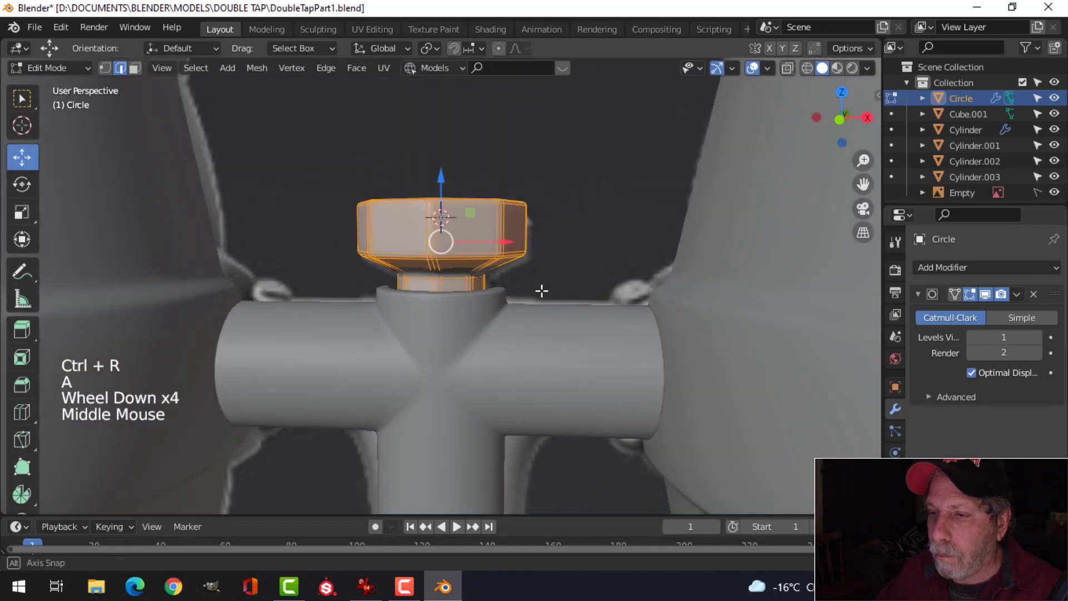
{"action": "key", "text": "KP_1"}
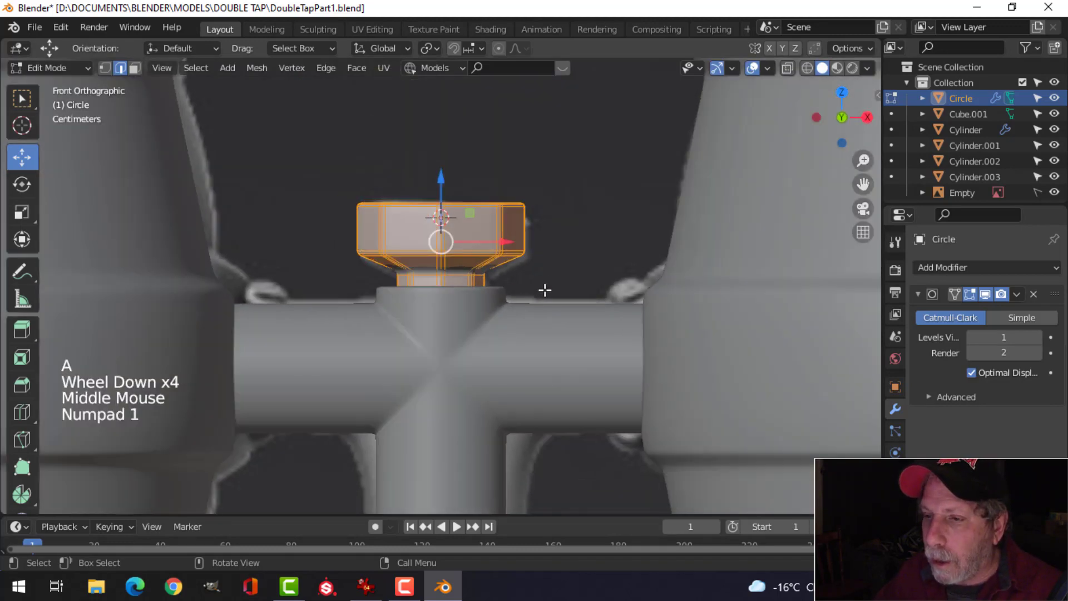
{"action": "key", "text": "s"}
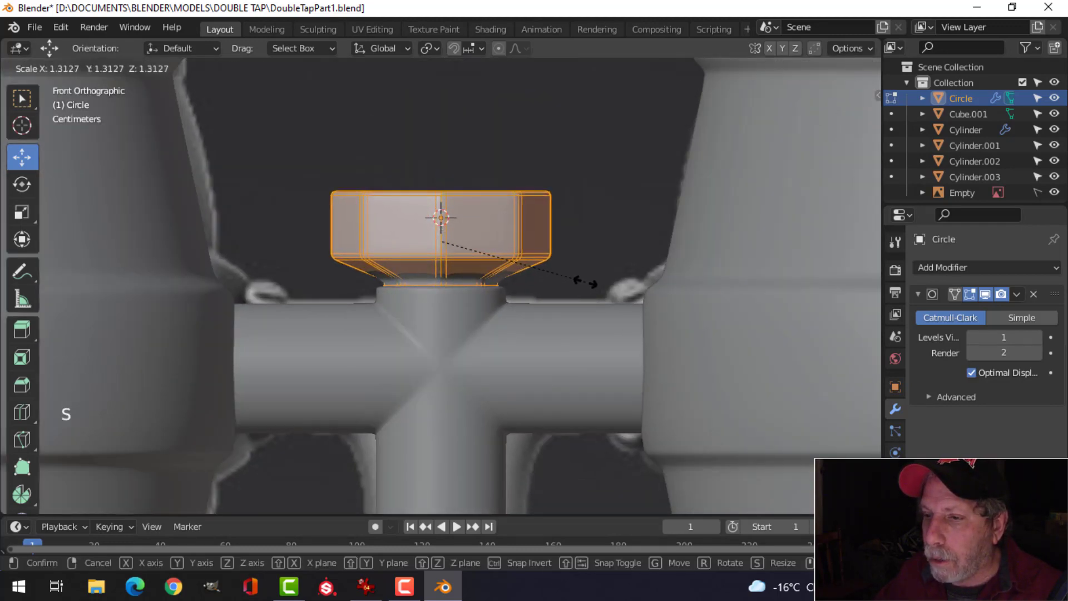
{"action": "left_click", "coordinate": [587, 285]}
{"action": "left_click_drag", "start_coordinate": [443, 177], "coordinate": [442, 167]}
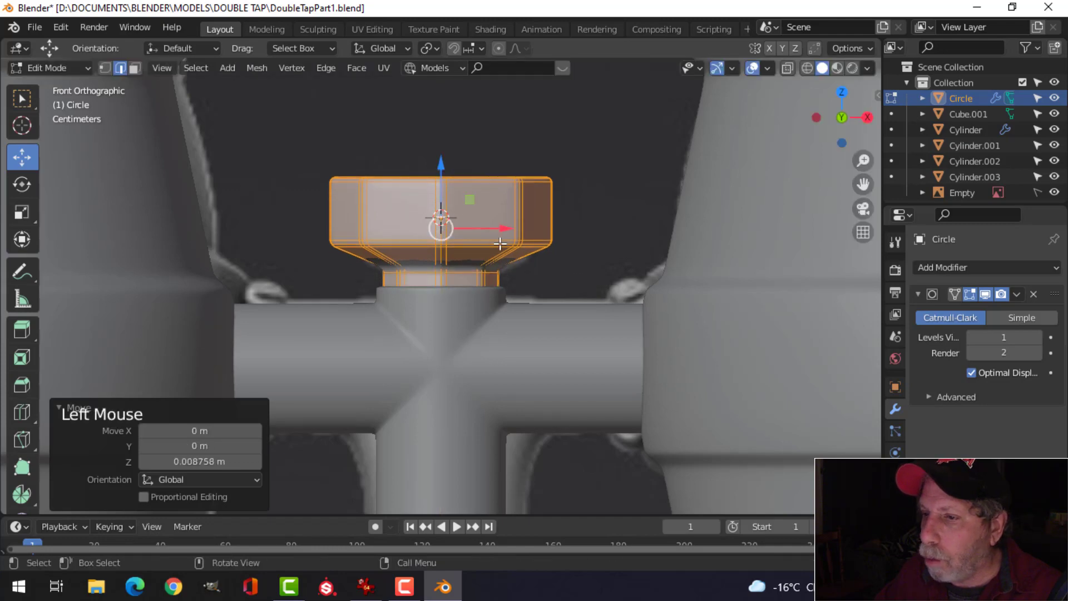
Examine the enlarged cap's fit on the central pipe up close and with both kegs in view
{"action": "middle_click_drag", "start_coordinate": [478, 289], "coordinate": [421, 302]}
{"action": "scroll", "coordinate": [566, 312], "scroll_direction": "up", "scroll_amount": 3}
{"action": "key", "text": "alt+a"}
{"action": "key", "text": "Tab"}
{"action": "key", "text": "alt+a"}
{"action": "scroll", "coordinate": [576, 309], "scroll_direction": "down", "scroll_amount": 4}
{"action": "scroll", "coordinate": [466, 328], "scroll_direction": "up", "scroll_amount": 3}
{"action": "scroll", "coordinate": [460, 304], "scroll_direction": "down", "scroll_amount": 6}
{"action": "scroll", "coordinate": [660, 276], "scroll_direction": "down", "scroll_amount": 2}
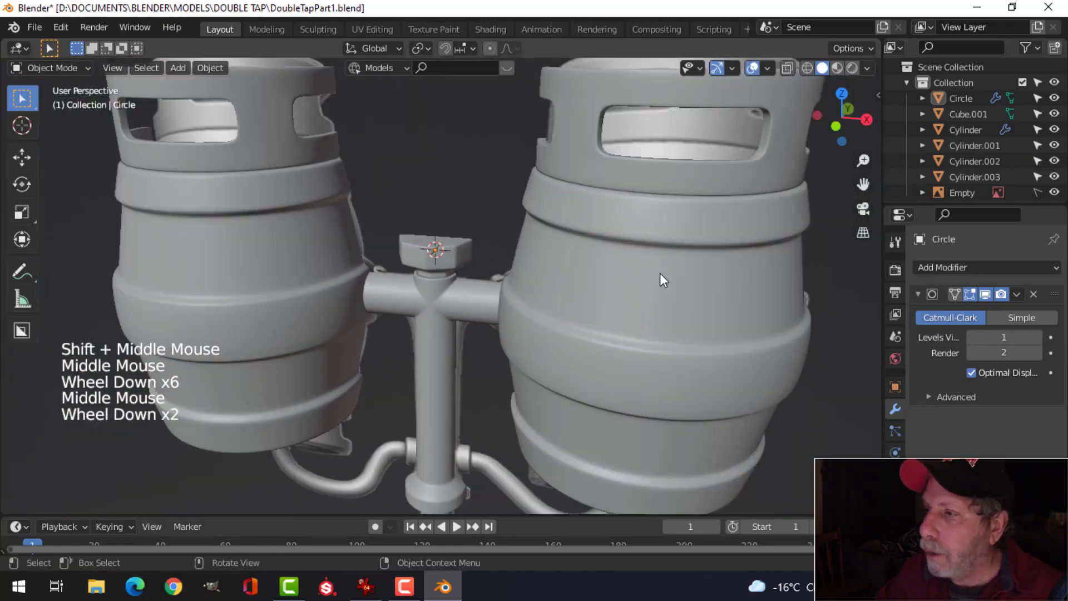
Hide the reference image and add an edge loop on the cap's sloped underside close to the neck
{"action": "left_click", "coordinate": [1055, 193]}
{"action": "middle_click_drag", "start_coordinate": [534, 294], "coordinate": [464, 191]}
{"action": "scroll", "coordinate": [448, 279], "scroll_direction": "up", "scroll_amount": 6}
{"action": "left_click", "coordinate": [425, 203]}
{"action": "key", "text": "Tab"}
{"action": "key", "text": "alt+a"}
{"action": "key", "text": "ctrl+r"}
{"action": "left_click", "coordinate": [467, 186]}
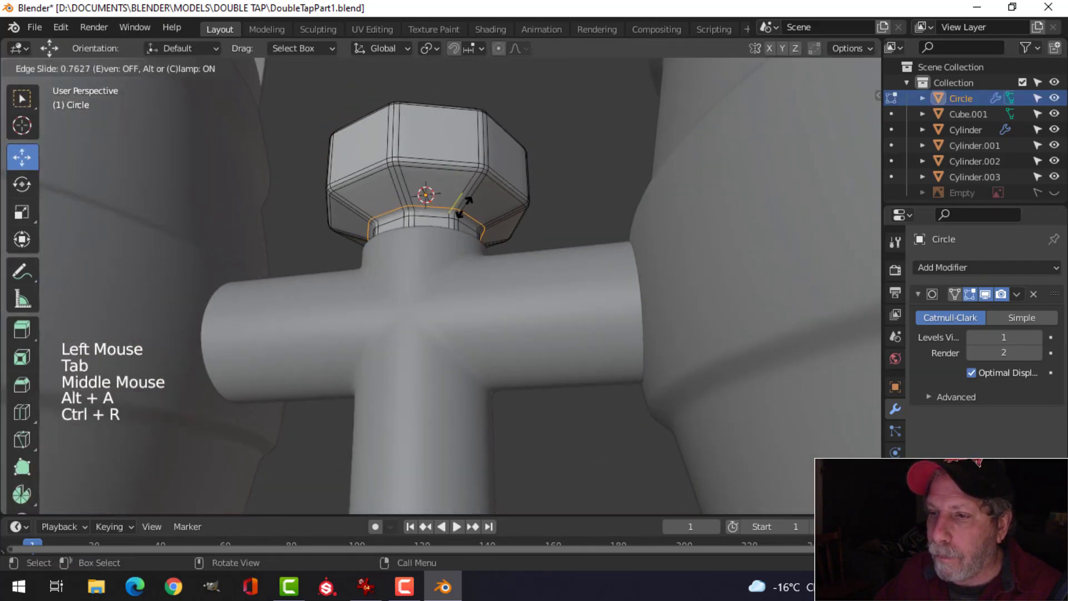
{"action": "left_click", "coordinate": [462, 205]}
{"action": "key", "text": "Tab"}
{"action": "middle_click_drag", "start_coordinate": [453, 274], "coordinate": [490, 353]}
{"action": "key", "text": "alt+a"}
{"action": "middle_click_drag", "start_coordinate": [401, 302], "coordinate": [356, 269]}
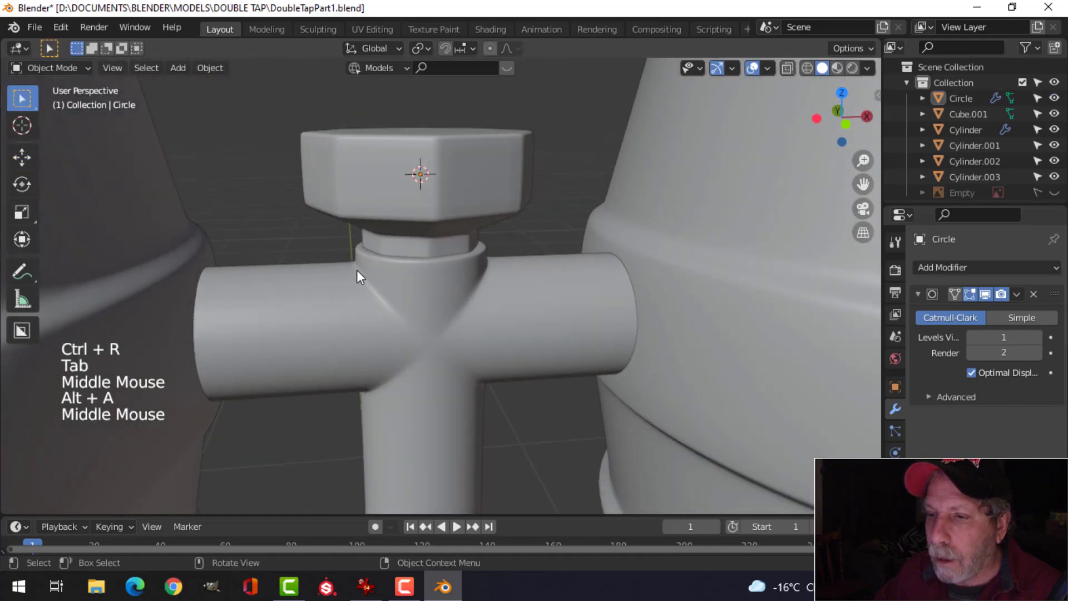
Review the kegs, pipe and cap together and save the Blender file
{"action": "scroll", "coordinate": [448, 300], "scroll_direction": "down", "scroll_amount": 3}
{"action": "middle_click_drag", "start_coordinate": [449, 300], "coordinate": [508, 311]}
{"action": "scroll", "coordinate": [509, 312], "scroll_direction": "up", "scroll_amount": 1}
{"action": "scroll", "coordinate": [508, 311], "scroll_direction": "down", "scroll_amount": 9}
{"action": "scroll", "coordinate": [499, 352], "scroll_direction": "up", "scroll_amount": 1, "text": "shift"}
{"action": "middle_click_drag", "start_coordinate": [499, 353], "coordinate": [453, 352], "text": "shift"}
{"action": "scroll", "coordinate": [429, 314], "scroll_direction": "up", "scroll_amount": 3}
{"action": "scroll", "coordinate": [461, 351], "scroll_direction": "down", "scroll_amount": 1, "text": "shift"}
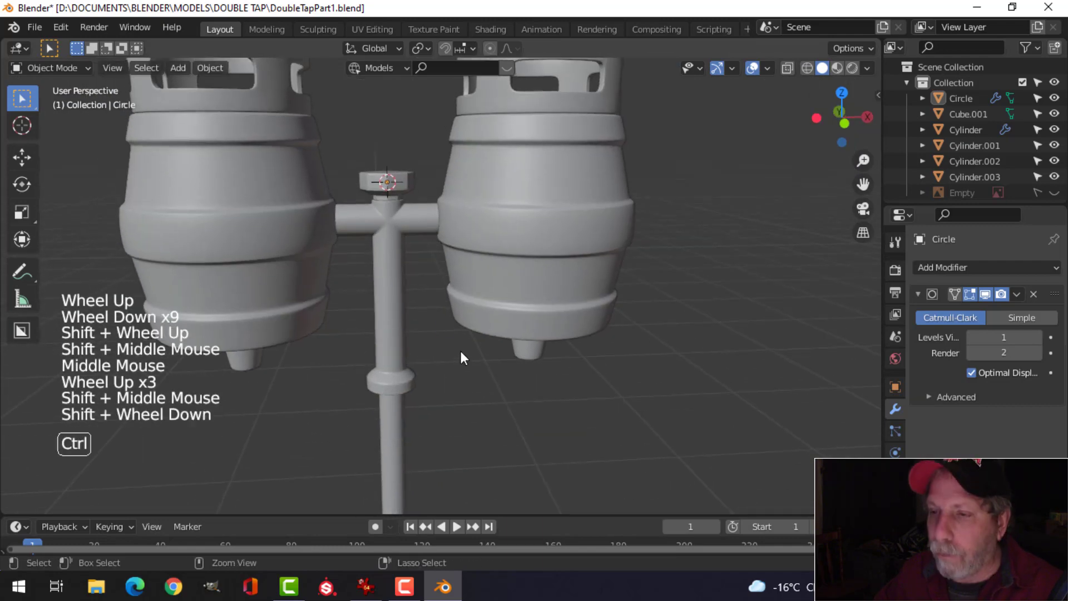
{"action": "key", "text": "ctrl+s"}
Examine the keg's mesh topology and its smoothed surface around the middle band
{"action": "middle_click_drag", "start_coordinate": [394, 258], "coordinate": [465, 309], "text": "shift"}
{"action": "scroll", "coordinate": [465, 286], "scroll_direction": "up", "scroll_amount": 3}
{"action": "left_click", "coordinate": [423, 293]}
{"action": "key", "text": "Tab"}
{"action": "key", "text": "alt+a"}
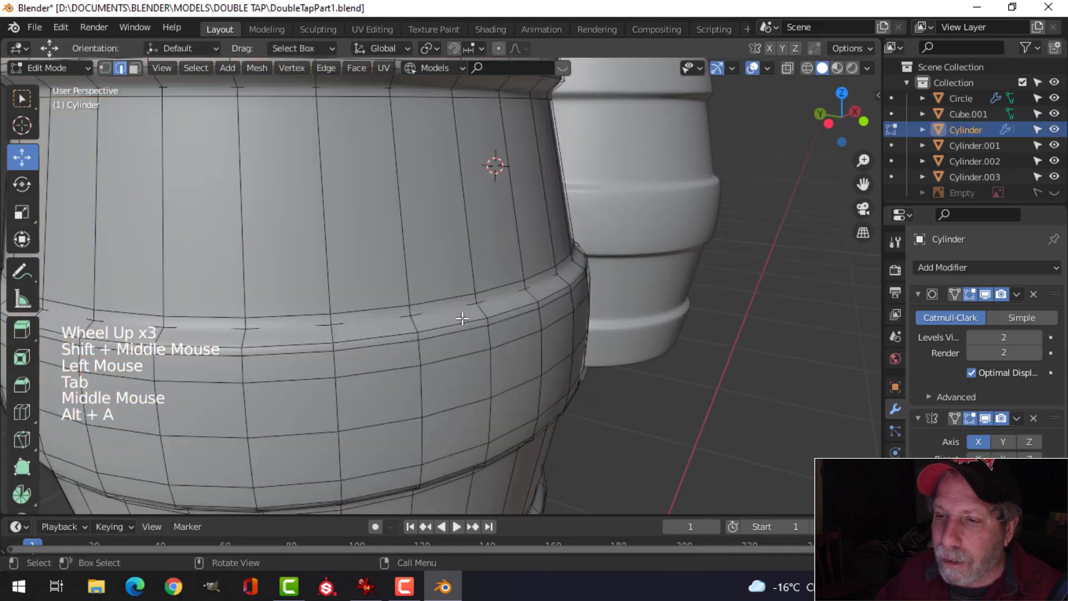
{"action": "key", "text": "Tab"}
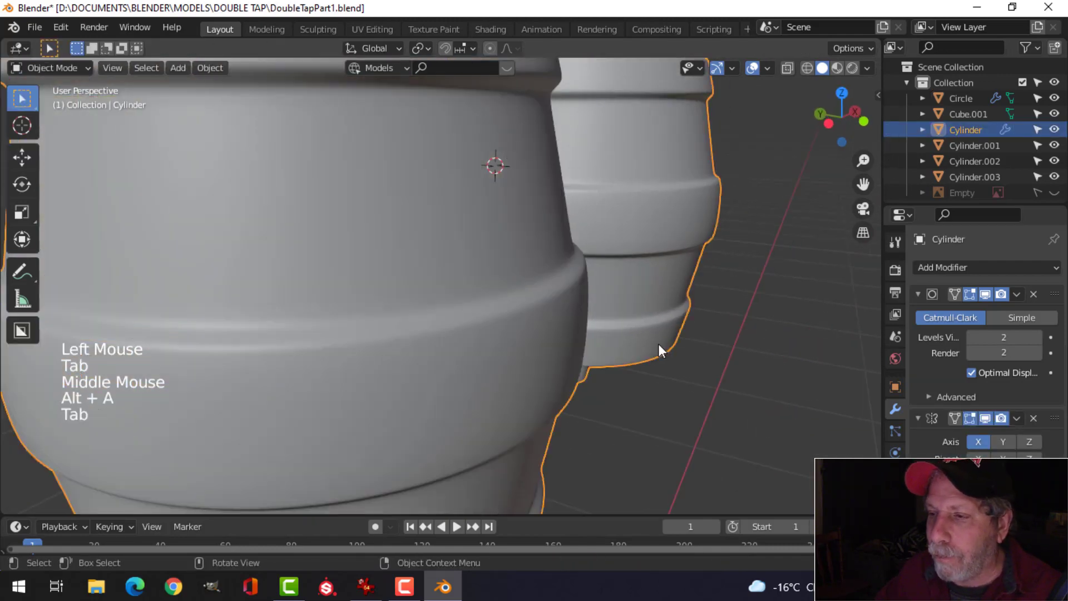
{"action": "middle_click_drag", "start_coordinate": [658, 343], "coordinate": [459, 332]}
{"action": "scroll", "coordinate": [459, 331], "scroll_direction": "down", "scroll_amount": 3}
{"action": "key", "text": "alt+a"}
{"action": "middle_click_drag", "start_coordinate": [539, 343], "coordinate": [489, 328], "text": "shift"}
{"action": "middle_click_drag", "start_coordinate": [489, 328], "coordinate": [438, 305]}
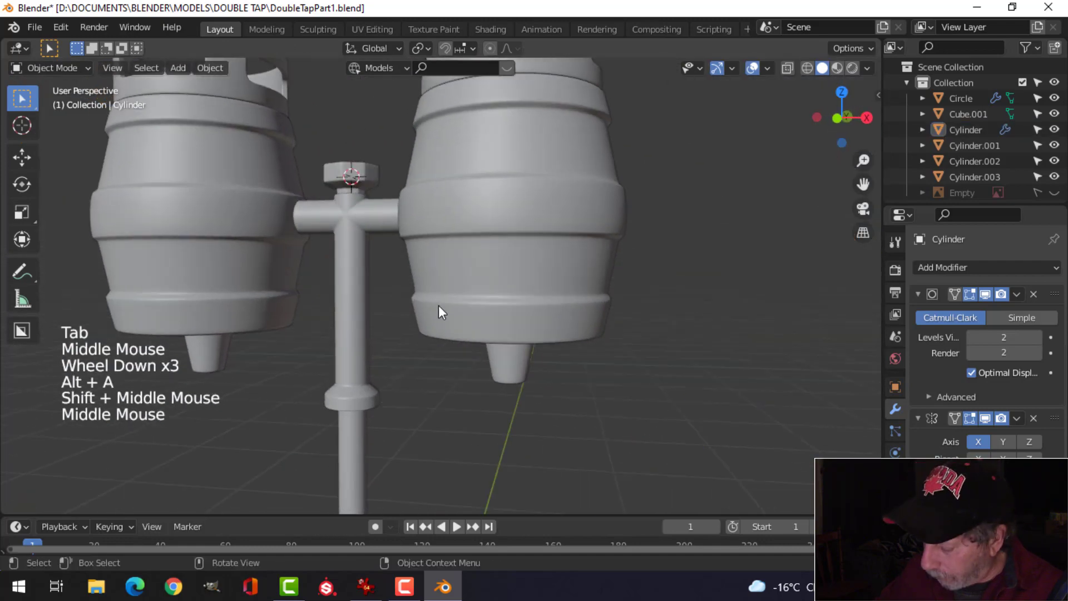
Show the reference image again in front view behind the pipe and hose fittings
{"action": "key", "text": "KP_1"}
{"action": "left_click", "coordinate": [1054, 192]}
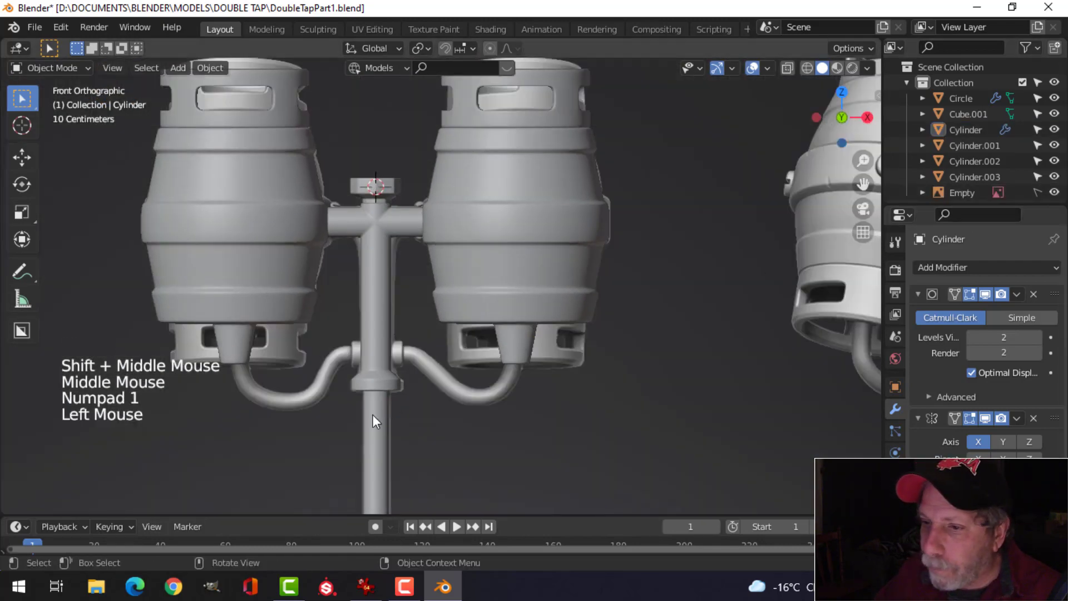
{"action": "scroll", "coordinate": [374, 416], "scroll_direction": "up", "scroll_amount": 4}
{"action": "middle_click_drag", "start_coordinate": [374, 416], "coordinate": [455, 332], "text": "shift"}
{"action": "scroll", "coordinate": [419, 270], "scroll_direction": "up", "scroll_amount": 2}
{"action": "scroll", "coordinate": [432, 263], "scroll_direction": "down", "scroll_amount": 5}
Duplicate the central pipe's top edge loop and move the copy down beside the left hose fitting of the reference
{"action": "left_click", "coordinate": [440, 184]}
{"action": "key", "text": "Tab"}
{"action": "scroll", "coordinate": [457, 250], "scroll_direction": "up", "scroll_amount": 2}
{"action": "scroll", "coordinate": [458, 250], "scroll_direction": "up", "scroll_amount": 1}
{"action": "key", "text": "alt+a"}
{"action": "key", "text": "2"}
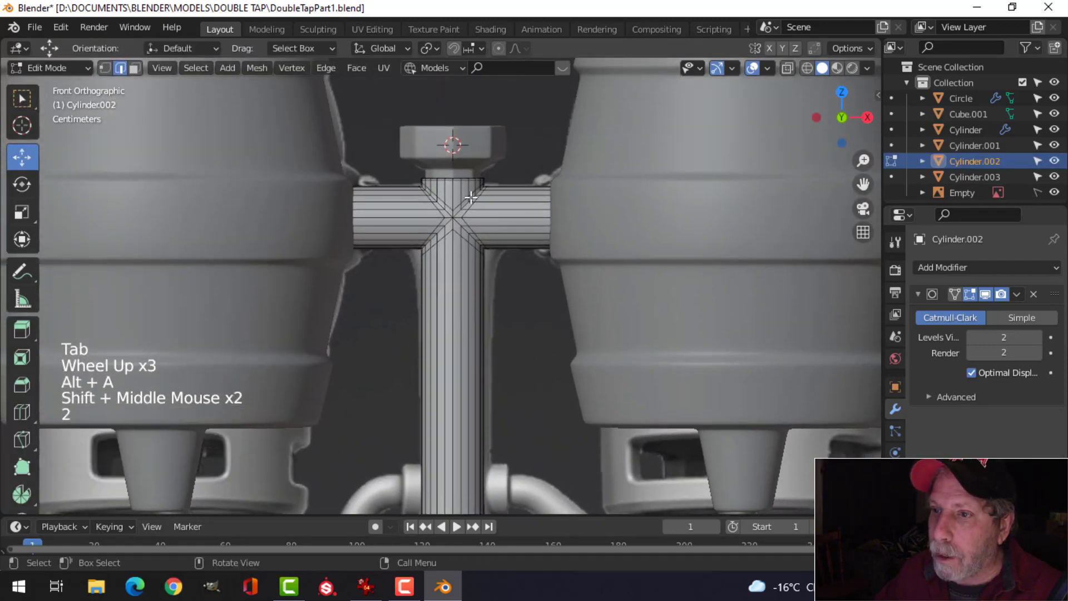
{"action": "left_click", "coordinate": [457, 183], "text": "alt+shift"}
{"action": "key", "text": "alt+a"}
{"action": "scroll", "coordinate": [465, 172], "scroll_direction": "up", "scroll_amount": 3}
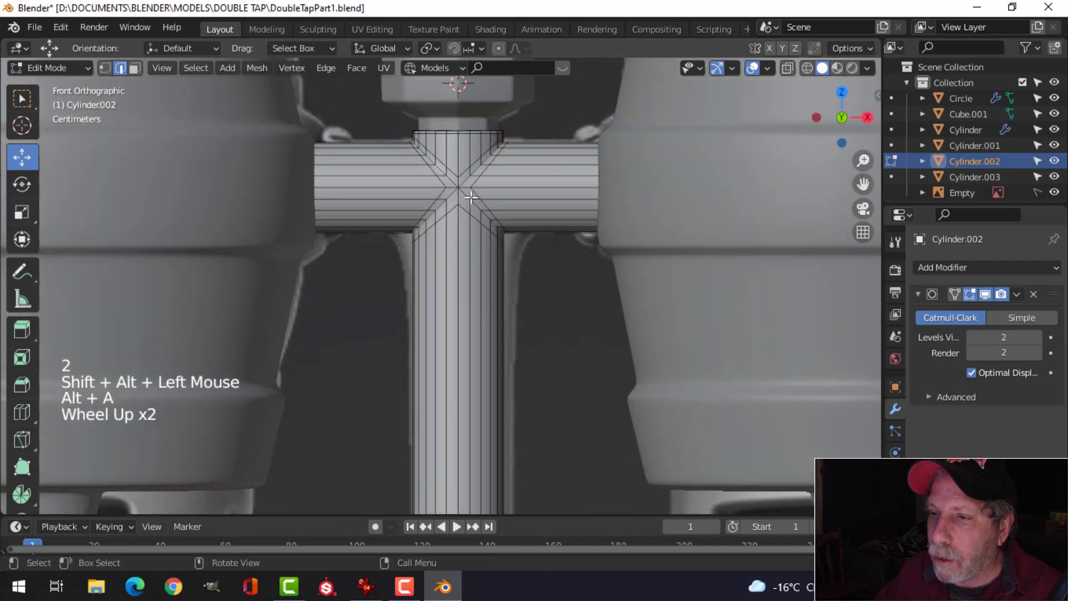
{"action": "left_click", "coordinate": [469, 104], "text": "alt+shift"}
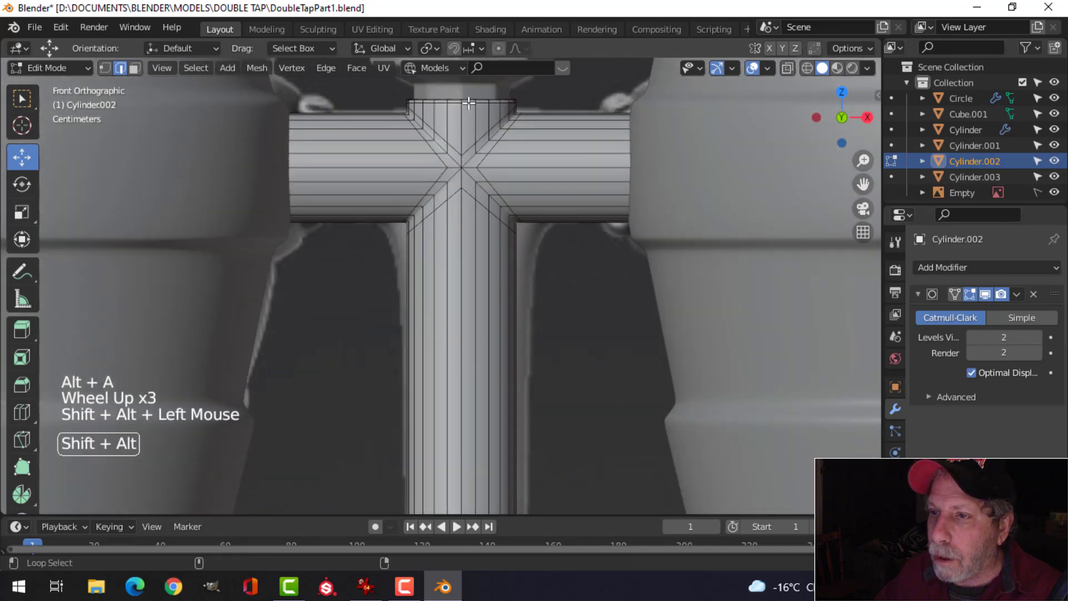
{"action": "scroll", "coordinate": [490, 244], "scroll_direction": "down", "scroll_amount": 9}
{"action": "middle_click_drag", "start_coordinate": [464, 341], "coordinate": [469, 296], "text": "shift"}
{"action": "key", "text": "shift+d"}
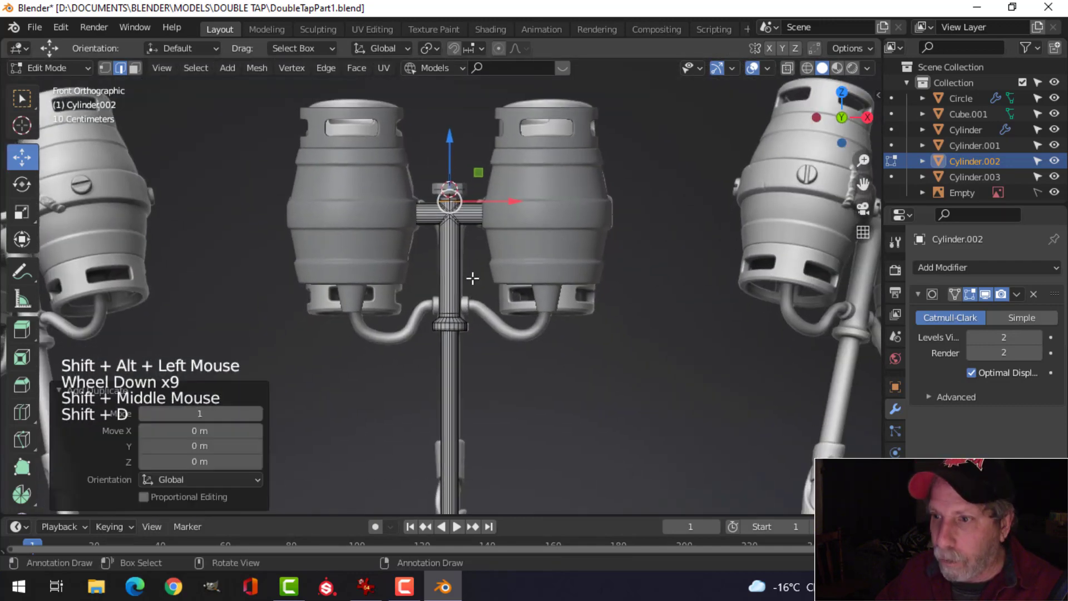
{"action": "key", "text": "g"}
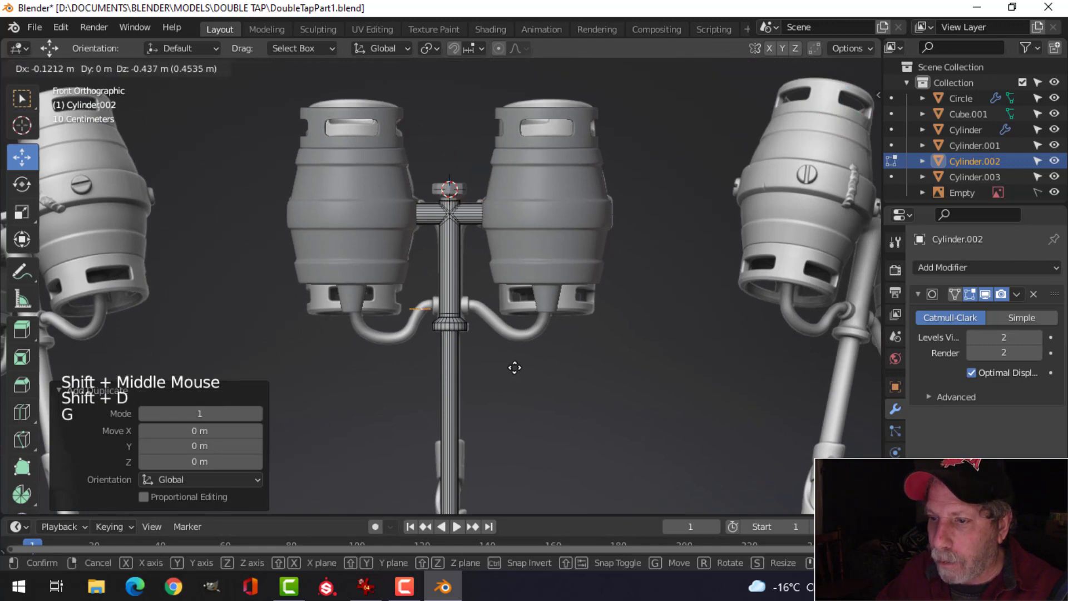
{"action": "left_click", "coordinate": [518, 368]}
Separate the duplicated ring into its own object and open that object's mesh for editing
{"action": "scroll", "coordinate": [531, 362], "scroll_direction": "up", "scroll_amount": 4}
{"action": "key", "text": "p"}
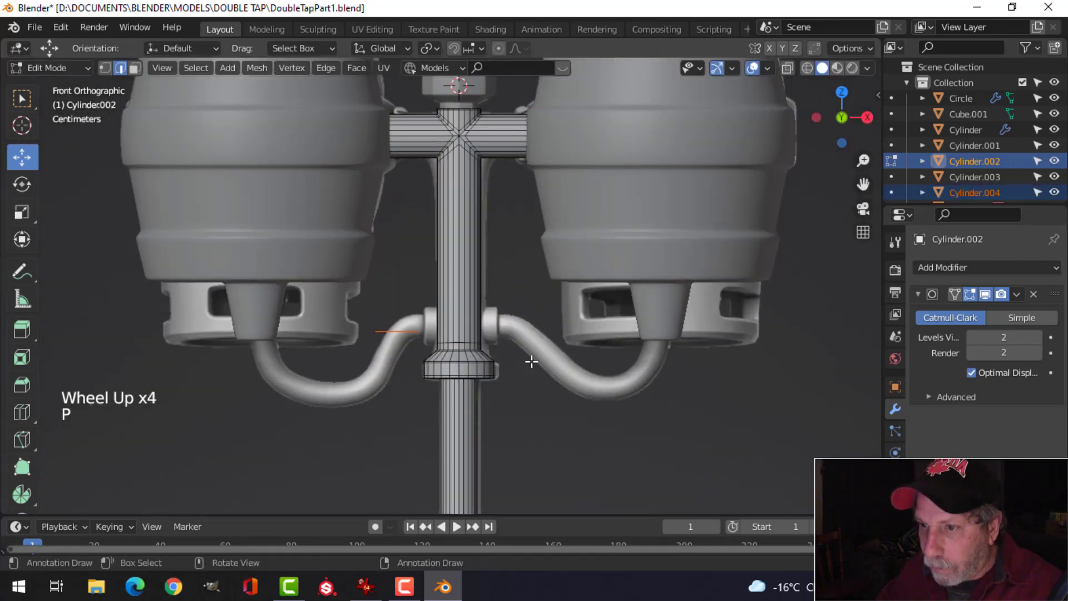
{"action": "key", "text": "Tab"}
{"action": "left_click", "coordinate": [399, 335]}
{"action": "key", "text": "Tab"}
{"action": "key", "text": "a"}
{"action": "scroll", "coordinate": [471, 362], "scroll_direction": "up", "scroll_amount": 4}
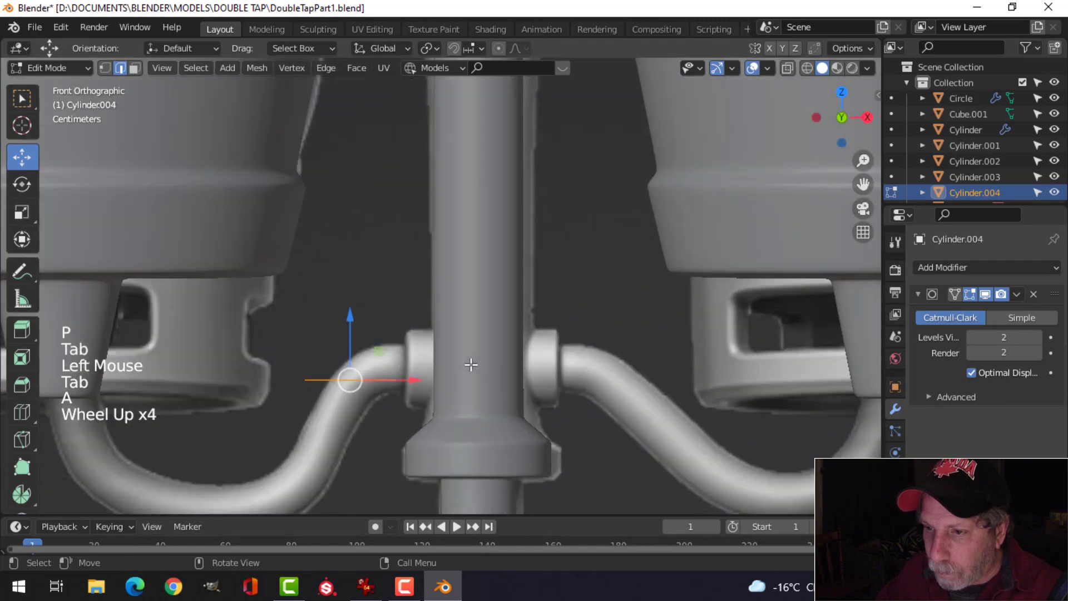
Rotate the ring 90°, place it at the left hose fitting against the pipe and scale it to 0.875
{"action": "type", "text": "r90"}
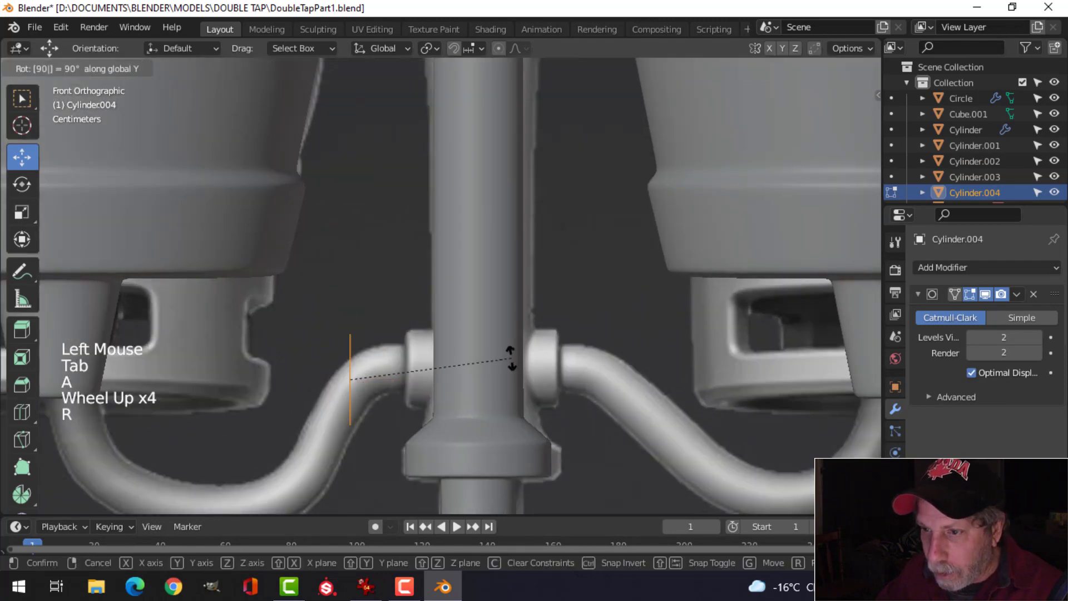
{"action": "key", "text": "Return"}
{"action": "key", "text": "g"}
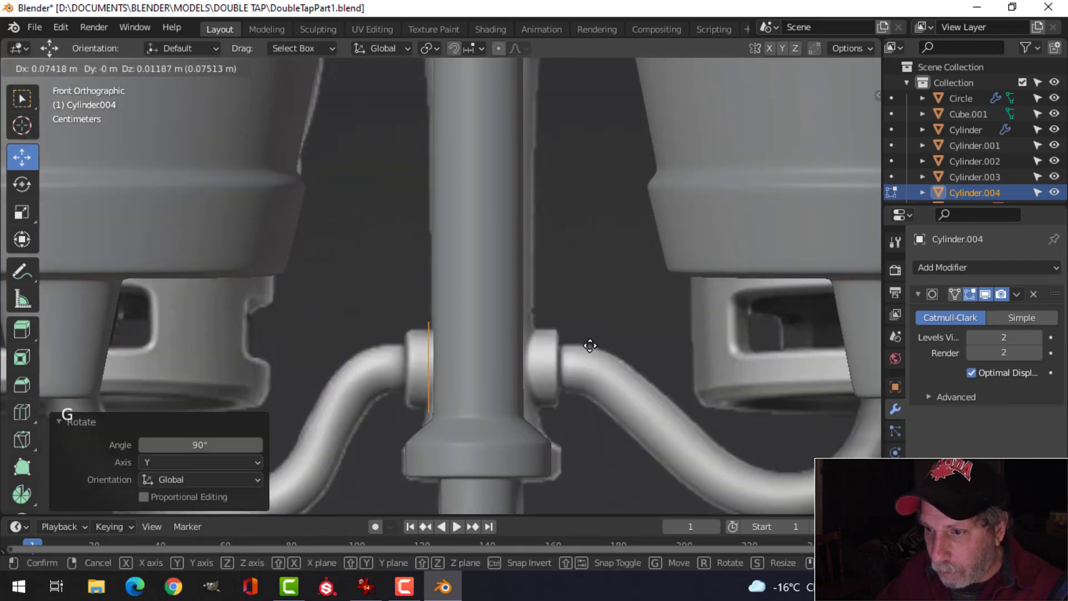
{"action": "left_click", "coordinate": [589, 346]}
{"action": "key", "text": "s"}
{"action": "left_click", "coordinate": [610, 324]}
Extrude the ring about 0.028 m outward along negative X to form the left fitting's side wall
{"action": "scroll", "coordinate": [505, 360], "scroll_direction": "up", "scroll_amount": 3}
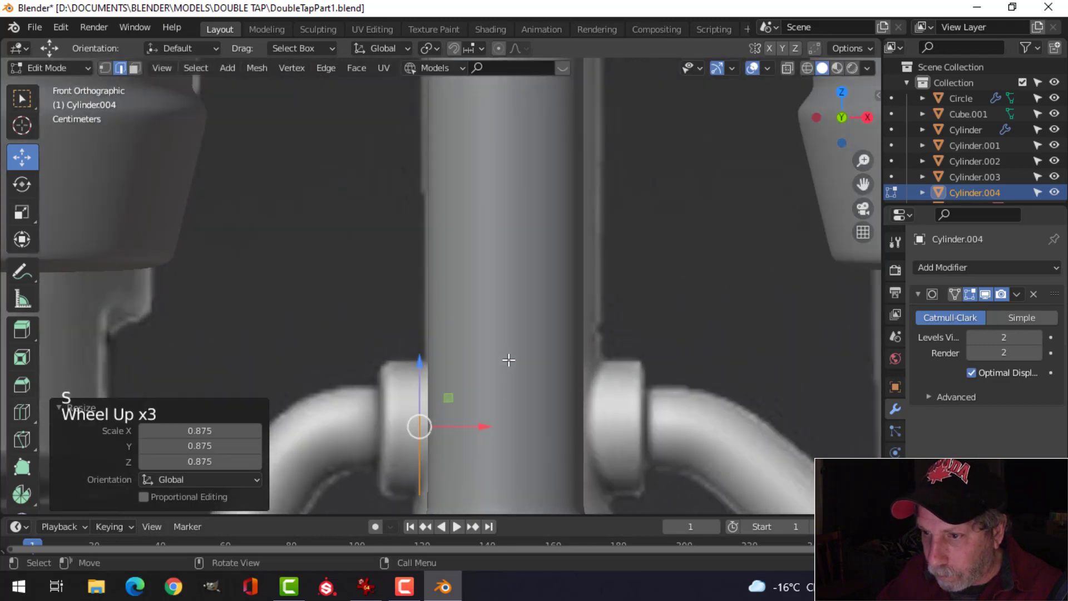
{"action": "middle_click_drag", "start_coordinate": [506, 359], "coordinate": [498, 277], "text": "shift"}
{"action": "left_click_drag", "start_coordinate": [465, 312], "coordinate": [427, 324]}
{"action": "key", "text": "e"}
{"action": "middle_click_drag", "start_coordinate": [453, 346], "coordinate": [534, 350]}
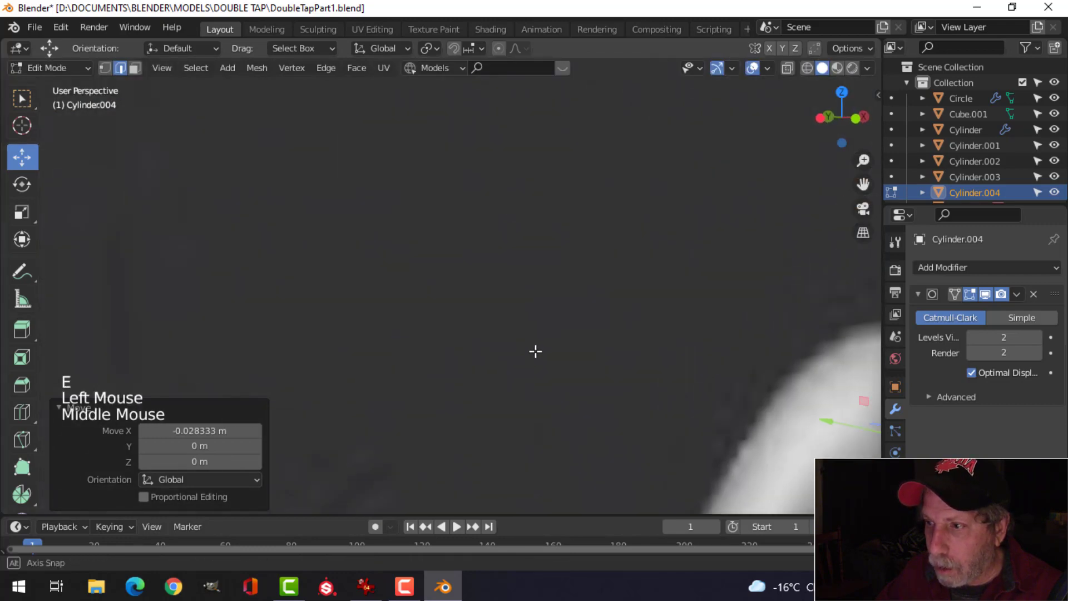
Extrude the fitting's outer edge loop and scale the new ring inward to 0.424
{"action": "scroll", "coordinate": [601, 341], "scroll_direction": "down", "scroll_amount": 4}
{"action": "middle_click_drag", "start_coordinate": [601, 341], "coordinate": [534, 333], "text": "shift"}
{"action": "middle_click_drag", "start_coordinate": [534, 334], "coordinate": [473, 326]}
{"action": "key", "text": "e"}
{"action": "key", "text": "s"}
{"action": "left_click", "coordinate": [527, 330]}
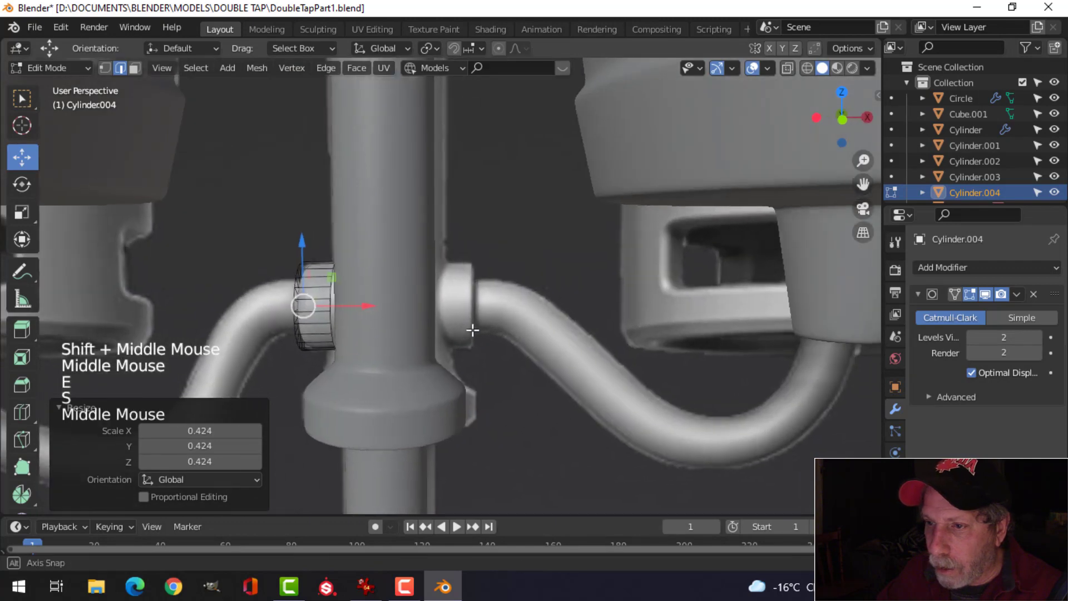
Add a supporting edge loop around the fitting's side wall close to its outer rim
{"action": "scroll", "coordinate": [216, 334], "scroll_direction": "up", "scroll_amount": 3}
{"action": "key", "text": "alt+a"}
{"action": "middle_click_drag", "start_coordinate": [217, 334], "coordinate": [341, 313], "text": "shift"}
{"action": "key", "text": "ctrl+r"}
{"action": "left_click", "coordinate": [334, 277]}
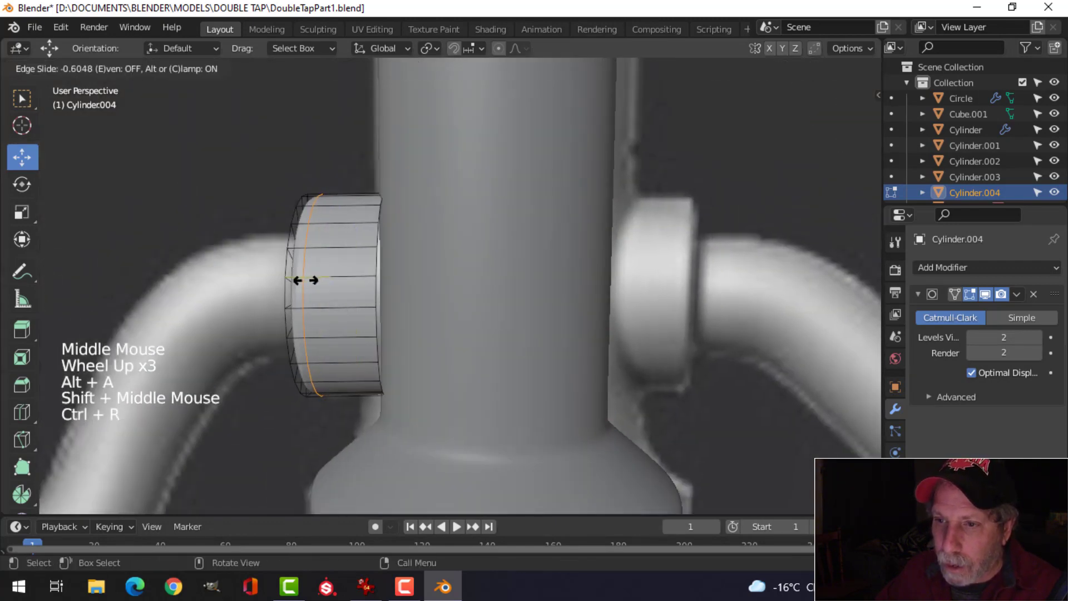
{"action": "left_click", "coordinate": [312, 293]}
Move the fitting's inner edge loop along X into the central pipe
{"action": "key", "text": "alt+a"}
{"action": "left_click", "coordinate": [384, 294], "text": "alt+shift"}
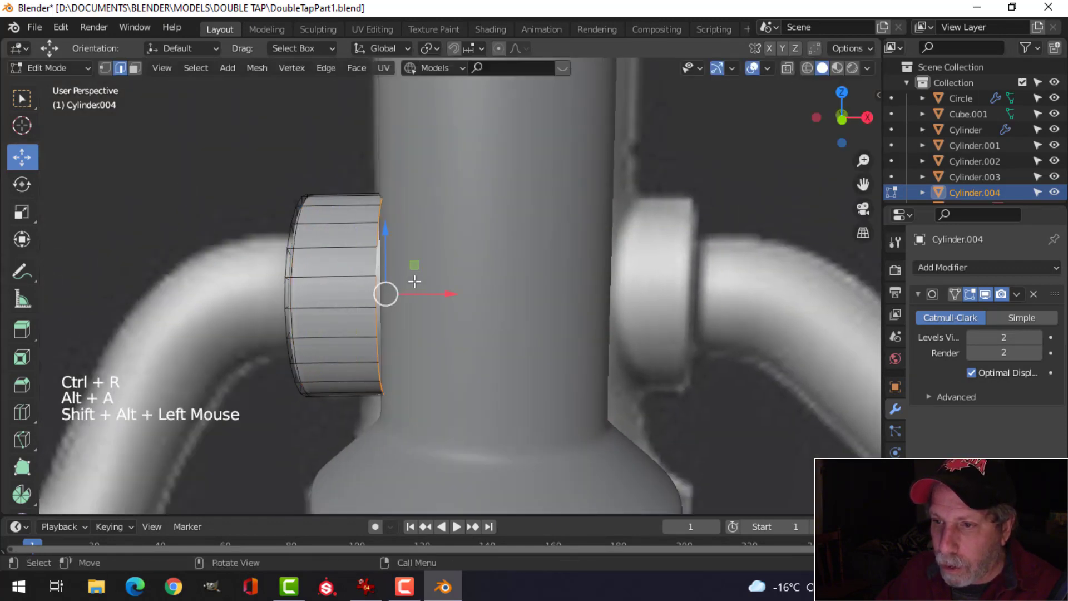
{"action": "left_click", "coordinate": [426, 286]}
{"action": "left_click_drag", "start_coordinate": [426, 287], "coordinate": [484, 291]}
{"action": "key", "text": "Tab"}
{"action": "scroll", "coordinate": [495, 322], "scroll_direction": "down", "scroll_amount": 5}
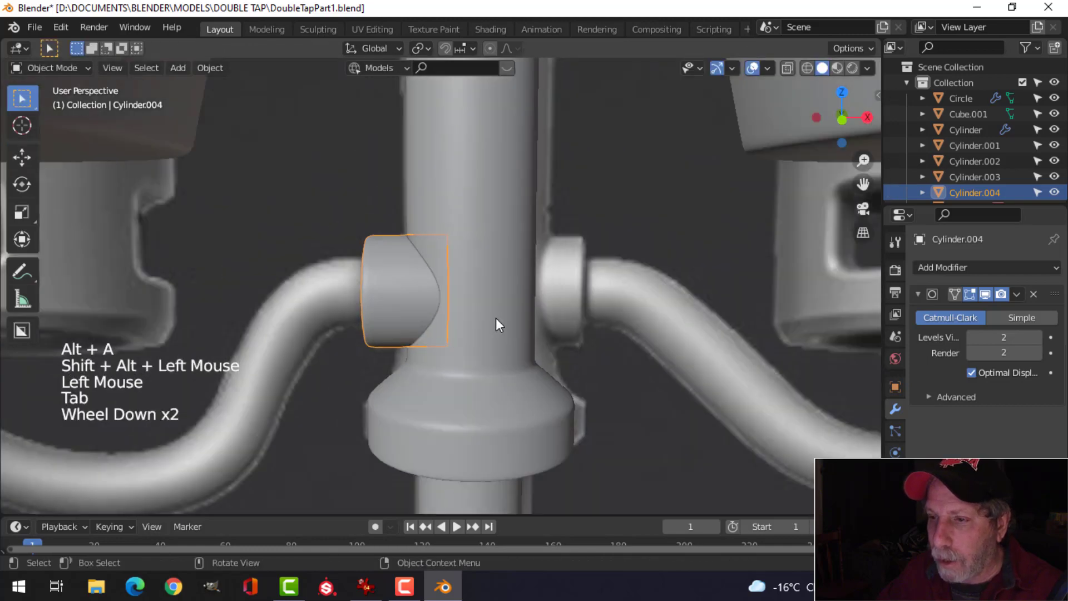
{"action": "key", "text": "alt+a"}
{"action": "middle_click_drag", "start_coordinate": [496, 322], "coordinate": [408, 306]}
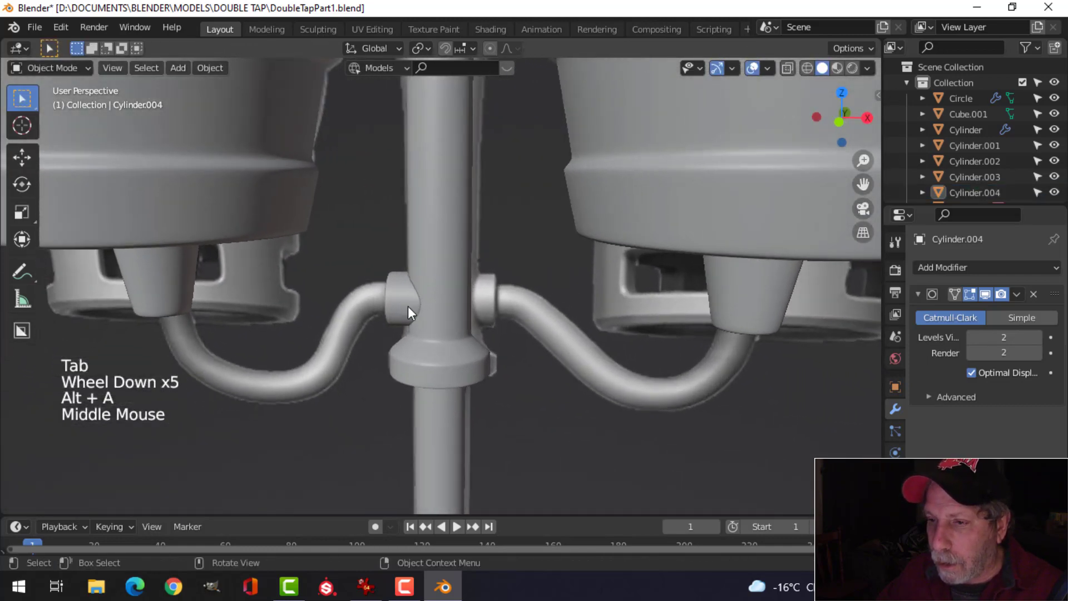
Set the fitting's origin to the 3D cursor and add a Mirror modifier across X
{"action": "left_click", "coordinate": [409, 305]}
{"action": "left_click", "coordinate": [210, 67]}
{"action": "mouse_move", "coordinate": [240, 105]}
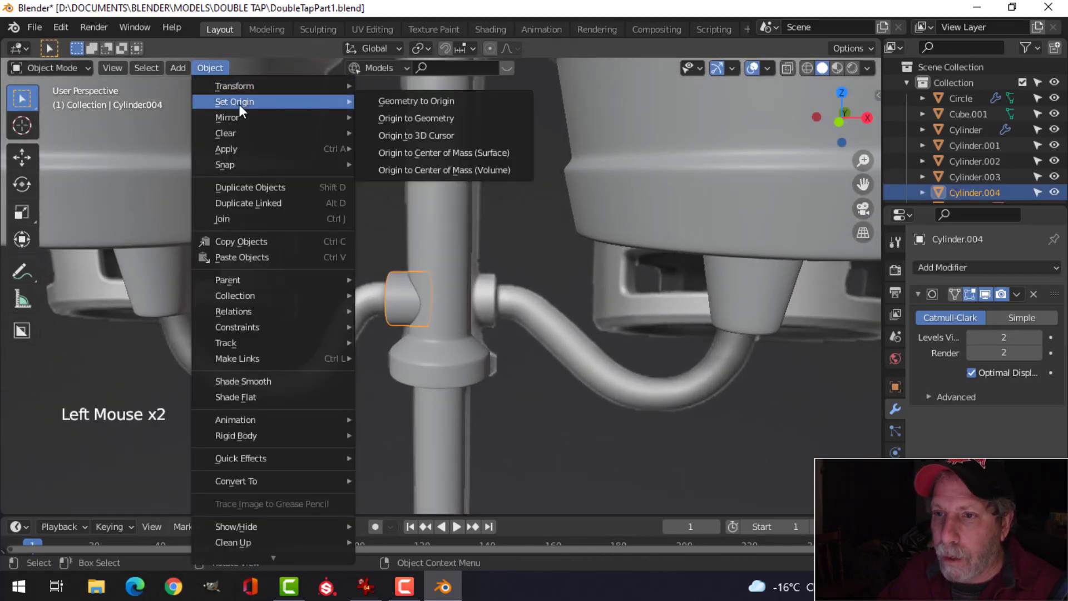
{"action": "left_click", "coordinate": [413, 137]}
{"action": "left_click", "coordinate": [940, 266]}
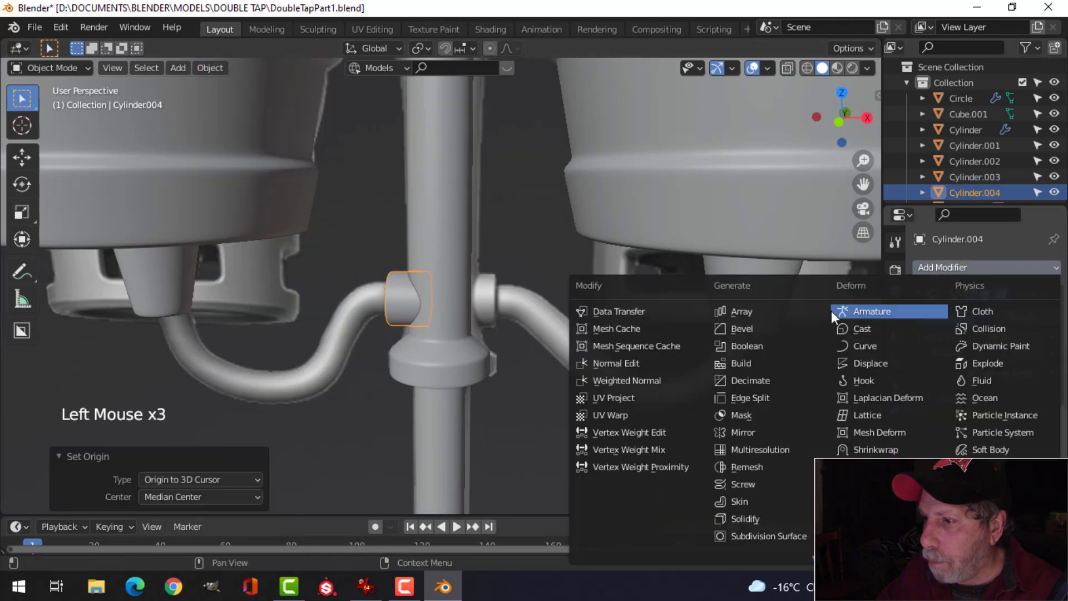
{"action": "left_click", "coordinate": [786, 433]}
{"action": "key", "text": "alt+a"}
{"action": "scroll", "coordinate": [516, 350], "scroll_direction": "up", "scroll_amount": 3}
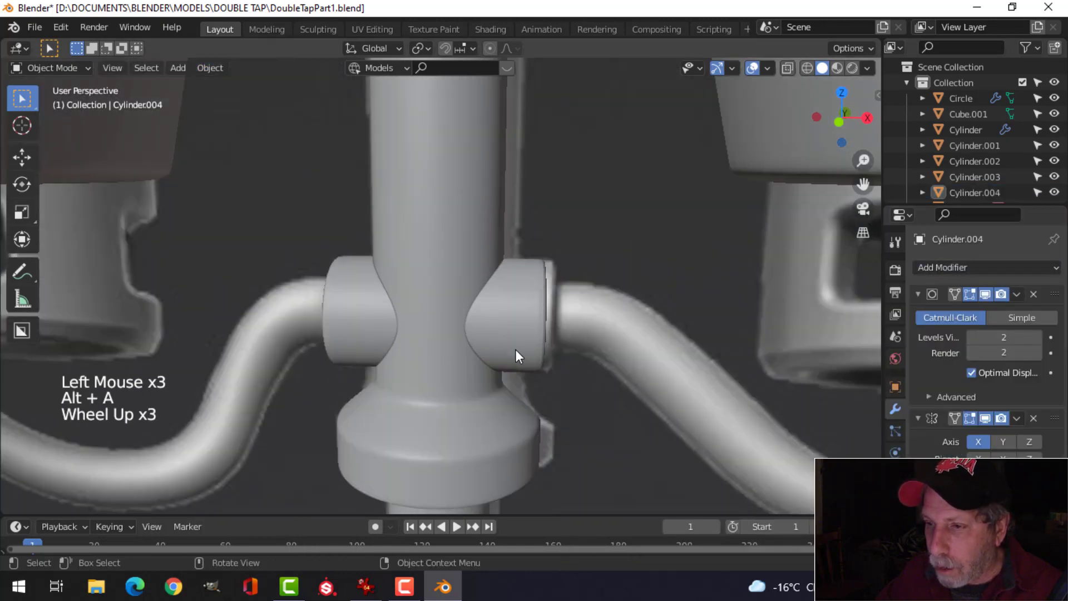
Inspect the mirrored hose fittings on the central pipe from several angles, with and without the reference image
{"action": "key", "text": "KP_1"}
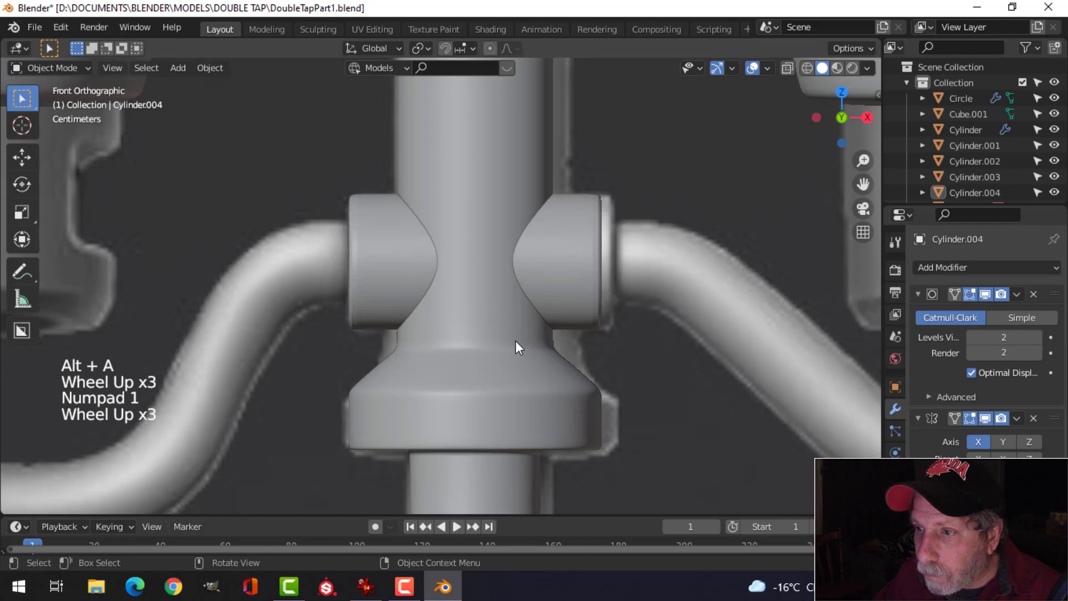
{"action": "scroll", "coordinate": [556, 298], "scroll_direction": "down", "scroll_amount": 6}
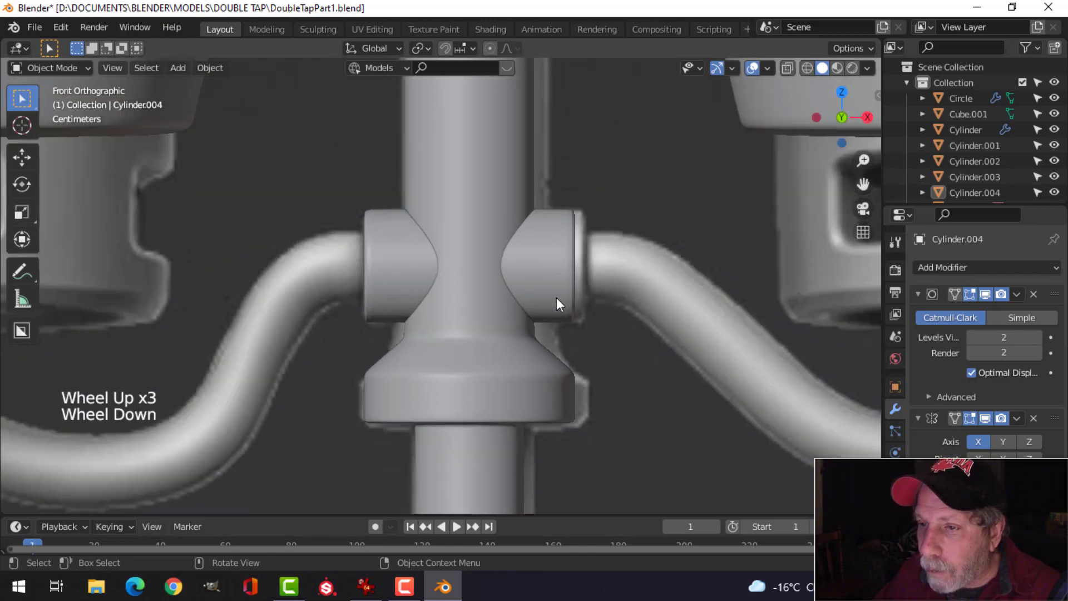
{"action": "middle_click_drag", "start_coordinate": [512, 319], "coordinate": [490, 331]}
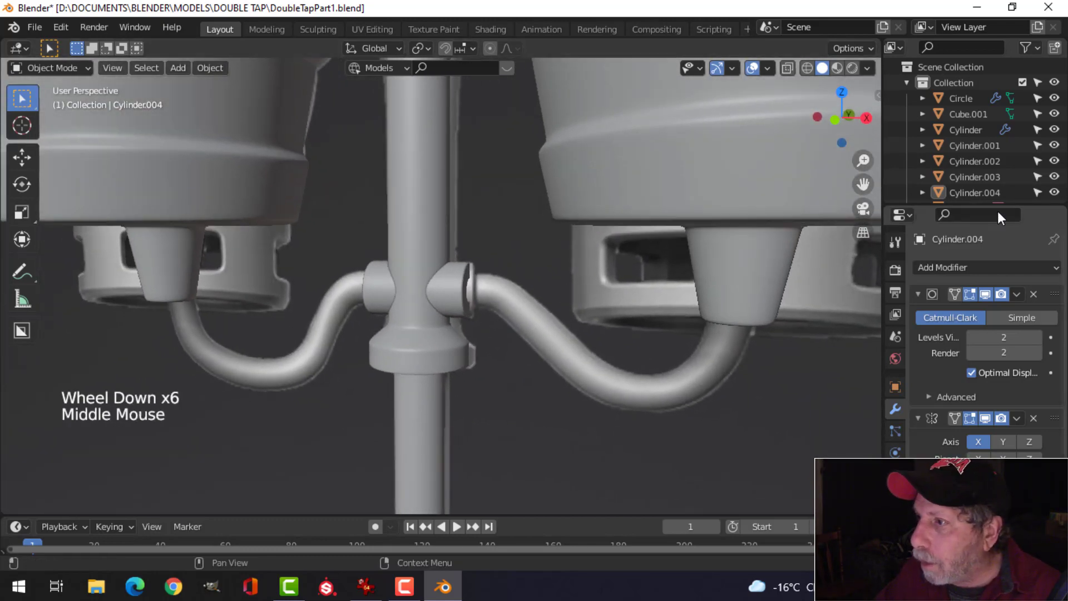
{"action": "scroll", "coordinate": [1012, 170], "scroll_direction": "down", "scroll_amount": 5}
{"action": "left_click", "coordinate": [579, 309]}
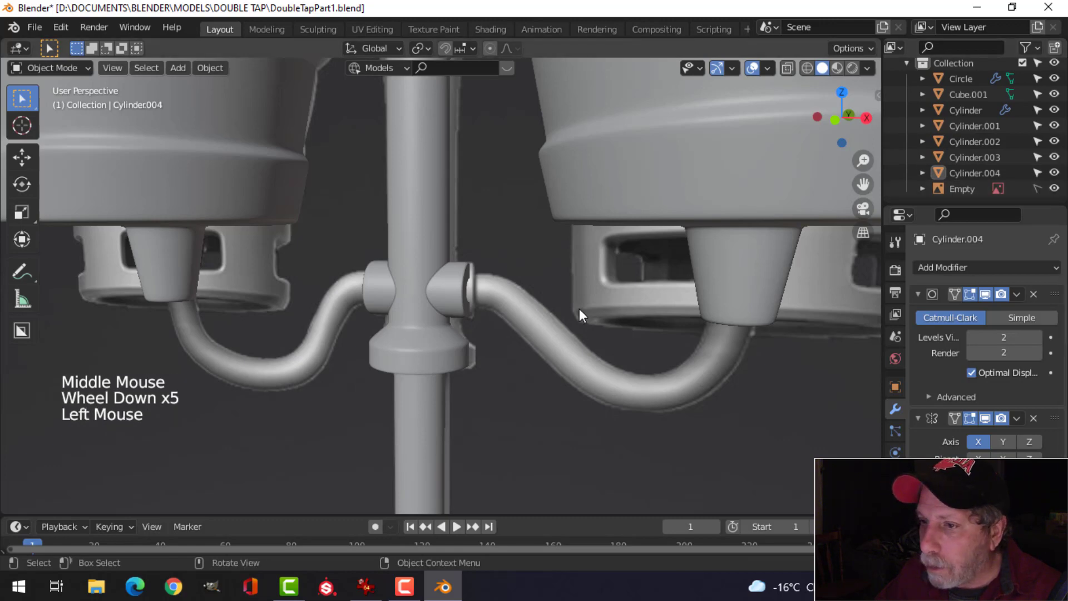
{"action": "scroll", "coordinate": [549, 342], "scroll_direction": "up", "scroll_amount": 2}
{"action": "middle_click_drag", "start_coordinate": [550, 343], "coordinate": [579, 322]}
{"action": "scroll", "coordinate": [585, 339], "scroll_direction": "down", "scroll_amount": 4}
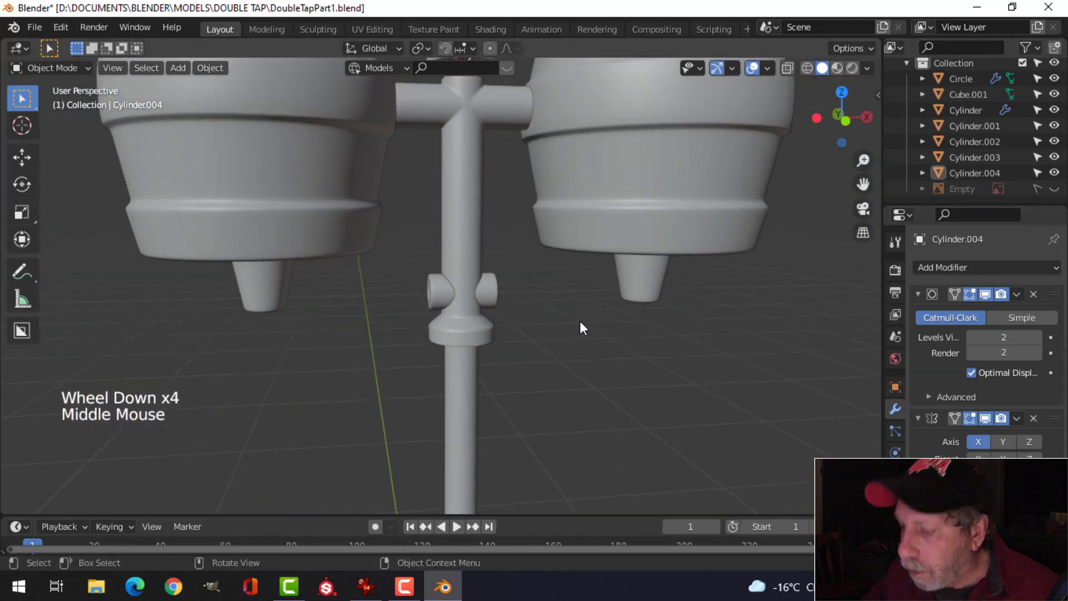
{"action": "key", "text": "KP_1"}
{"action": "scroll", "coordinate": [425, 295], "scroll_direction": "up", "scroll_amount": 4}
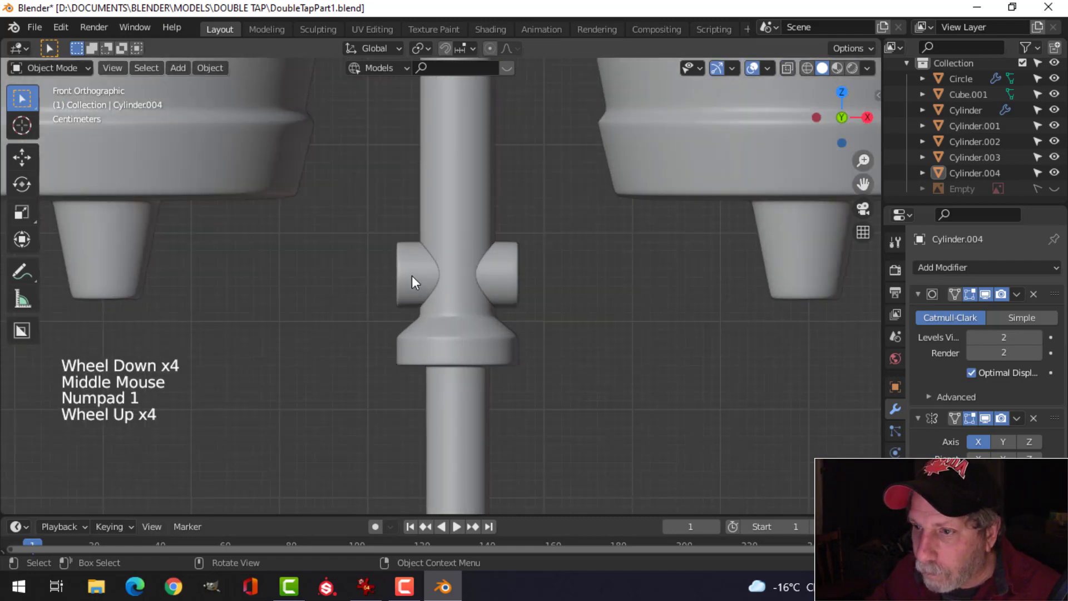
Snap the 3D cursor to the centre of the left hose fitting's geometry
{"action": "left_click", "coordinate": [412, 275]}
{"action": "scroll", "coordinate": [343, 325], "scroll_direction": "down", "scroll_amount": 2}
{"action": "key", "text": "Tab"}
{"action": "middle_click_drag", "start_coordinate": [342, 326], "coordinate": [439, 344]}
{"action": "scroll", "coordinate": [578, 316], "scroll_direction": "up", "scroll_amount": 2}
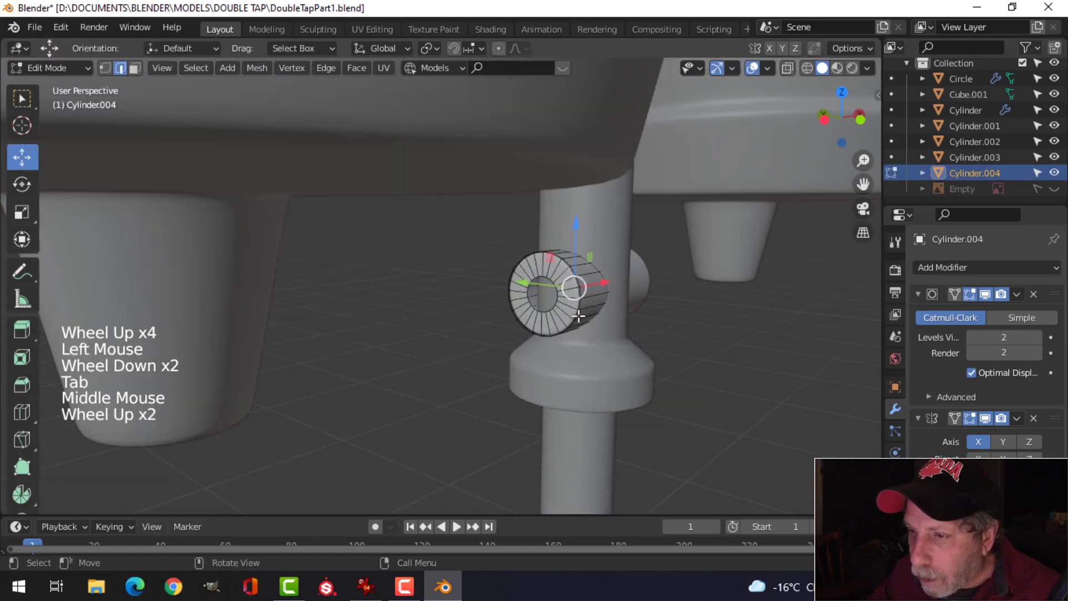
{"action": "key", "text": "alt+a"}
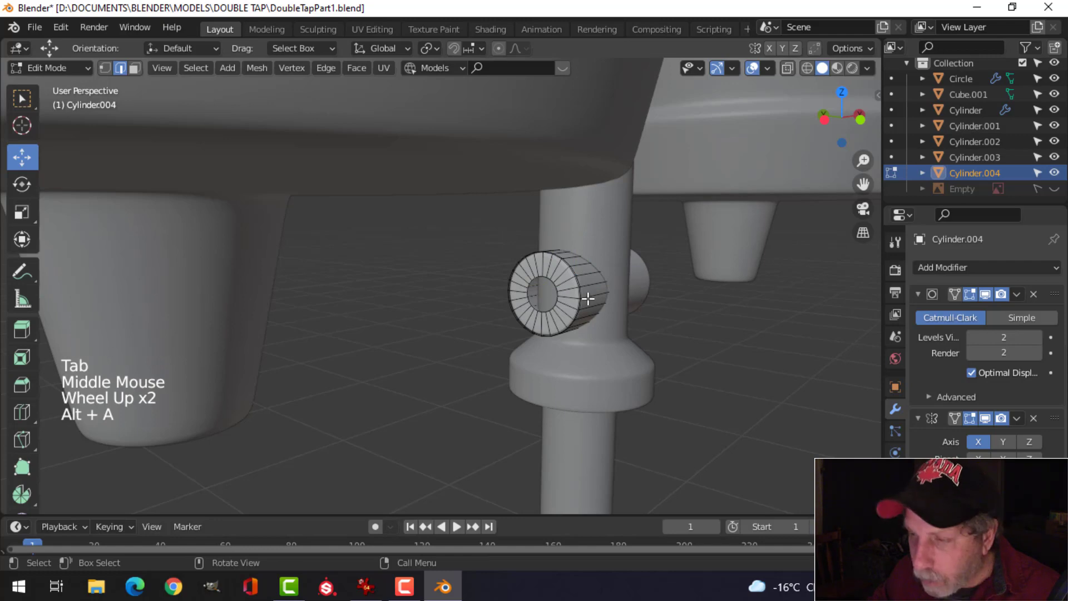
{"action": "key", "text": "a"}
{"action": "key", "text": "shift+s"}
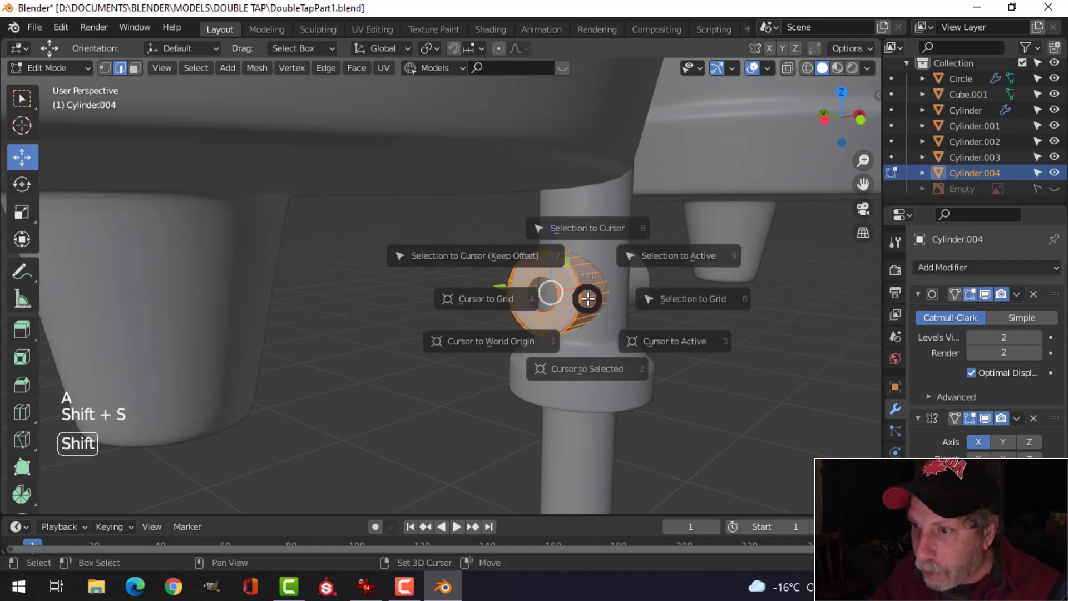
{"action": "left_click", "coordinate": [582, 386]}
{"action": "key", "text": "Tab"}
Deselect everything and show the reference image again behind the model in front view
{"action": "scroll", "coordinate": [684, 325], "scroll_direction": "down", "scroll_amount": 3}
{"action": "key", "text": "alt+a"}
{"action": "middle_click_drag", "start_coordinate": [692, 322], "coordinate": [576, 336]}
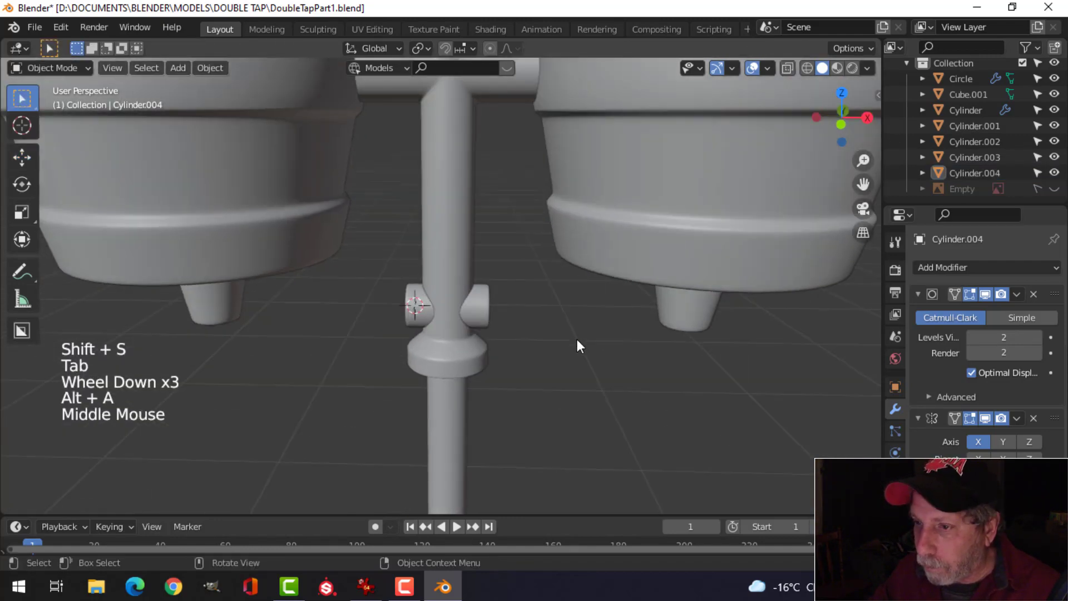
{"action": "key", "text": "KP_1"}
{"action": "left_click", "coordinate": [1054, 189]}
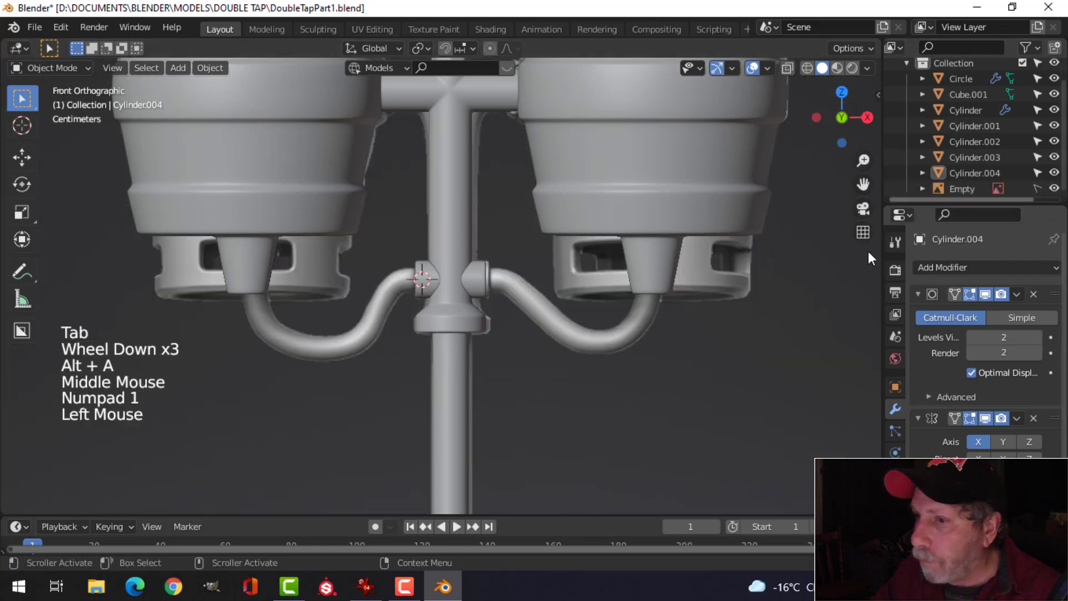
{"action": "middle_click_drag", "start_coordinate": [405, 392], "coordinate": [494, 358], "text": "shift"}
{"action": "key", "text": "shift+a"}
{"action": "mouse_move", "coordinate": [501, 218]}
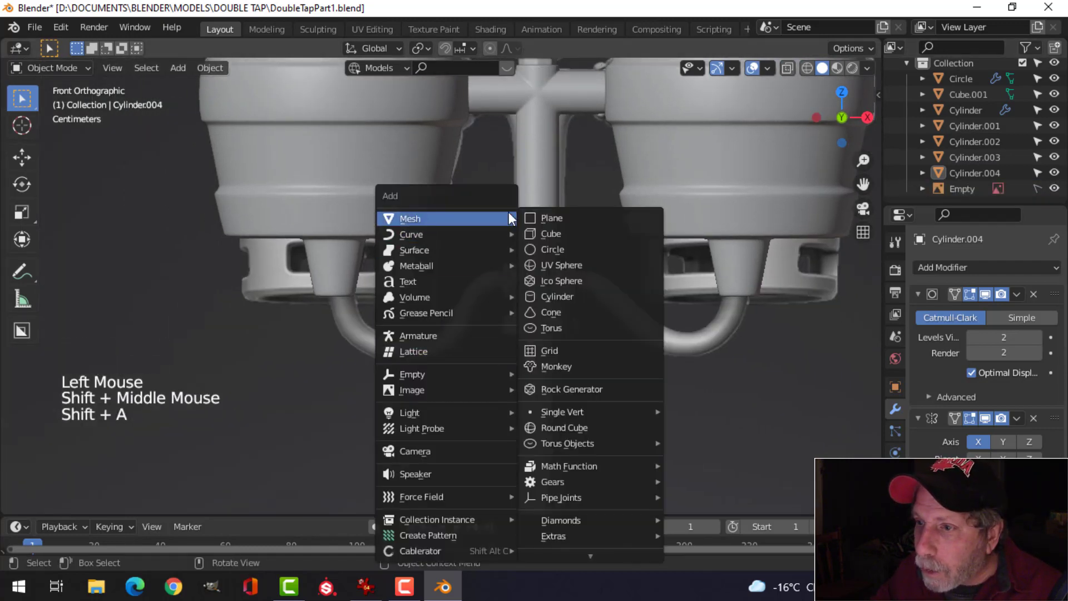
{"action": "left_click", "coordinate": [555, 246]}
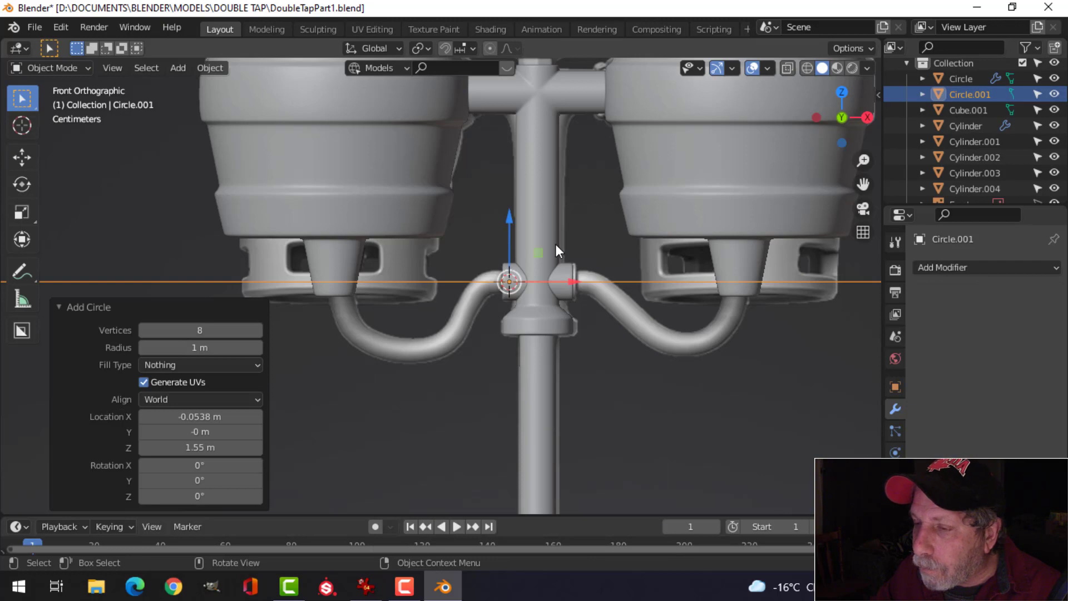
{"action": "key", "text": "x"}
{"action": "left_click", "coordinate": [506, 307]}
Add a path curve at the 3D cursor and scale its points to 0.078
{"action": "key", "text": "shift+a"}
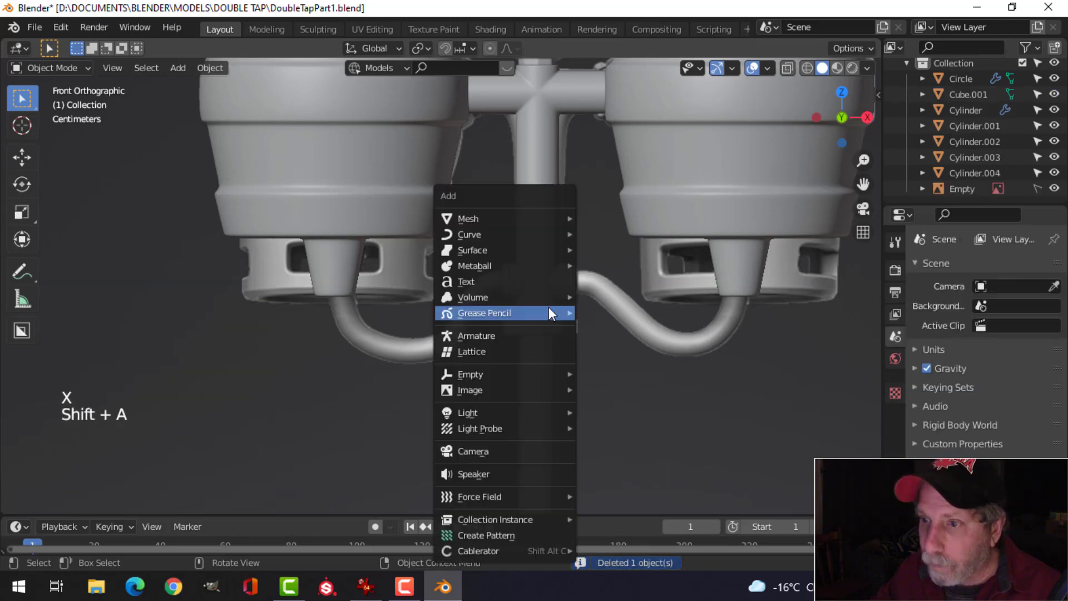
{"action": "mouse_move", "coordinate": [537, 233]}
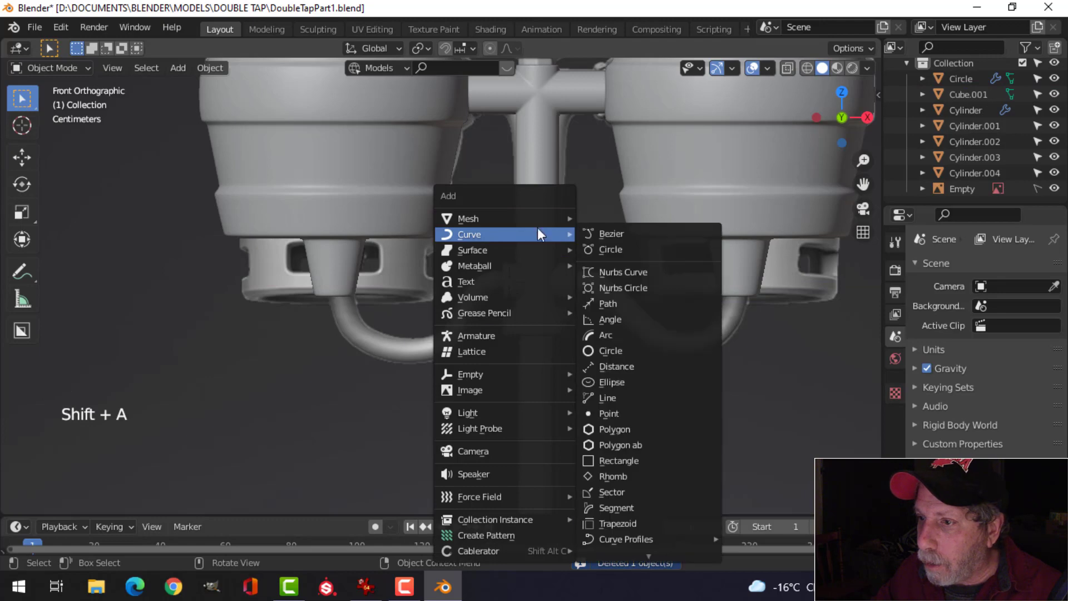
{"action": "left_click", "coordinate": [614, 305]}
{"action": "key", "text": "Tab"}
{"action": "scroll", "coordinate": [686, 325], "scroll_direction": "down", "scroll_amount": 1}
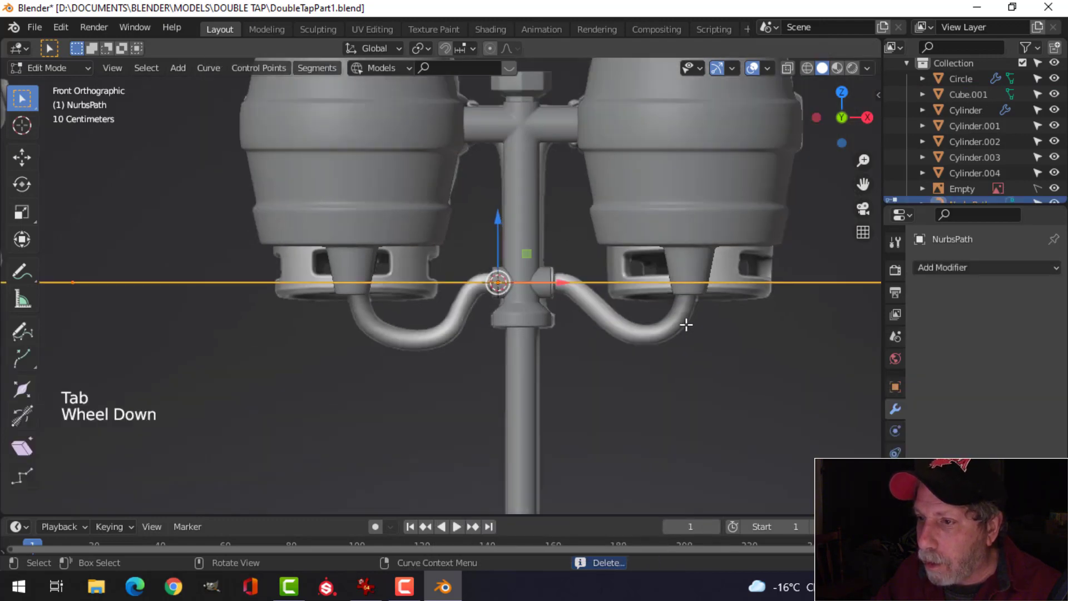
{"action": "scroll", "coordinate": [686, 325], "scroll_direction": "down", "scroll_amount": 3}
{"action": "key", "text": "s"}
{"action": "left_click", "coordinate": [473, 295]}
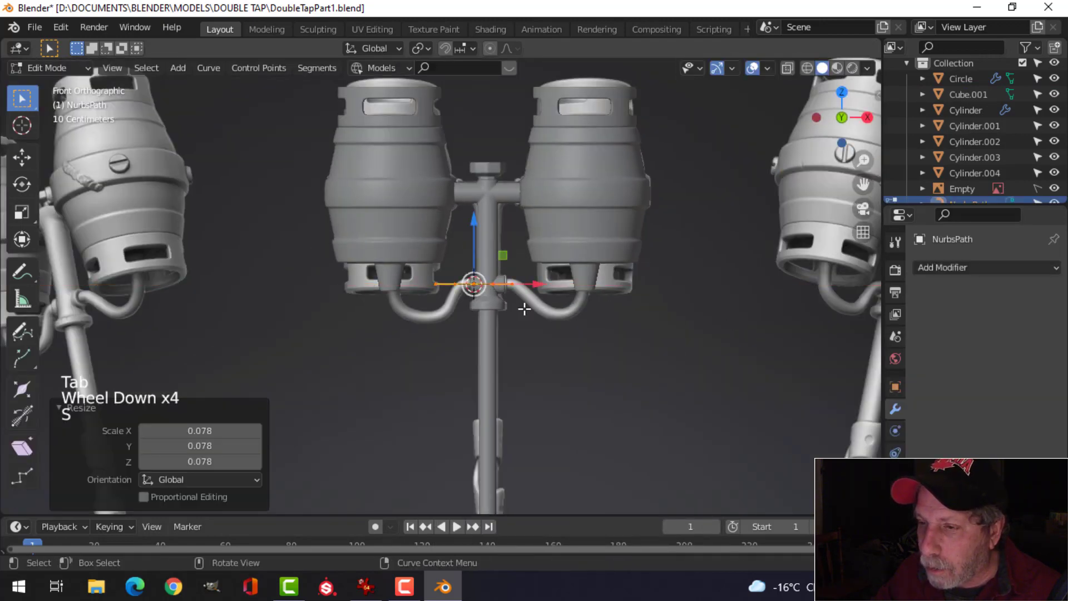
Move the whole path about -0.153 m along X so its inner end sits in the left fitting
{"action": "scroll", "coordinate": [640, 306], "scroll_direction": "up", "scroll_amount": 6}
{"action": "key", "text": "g"}
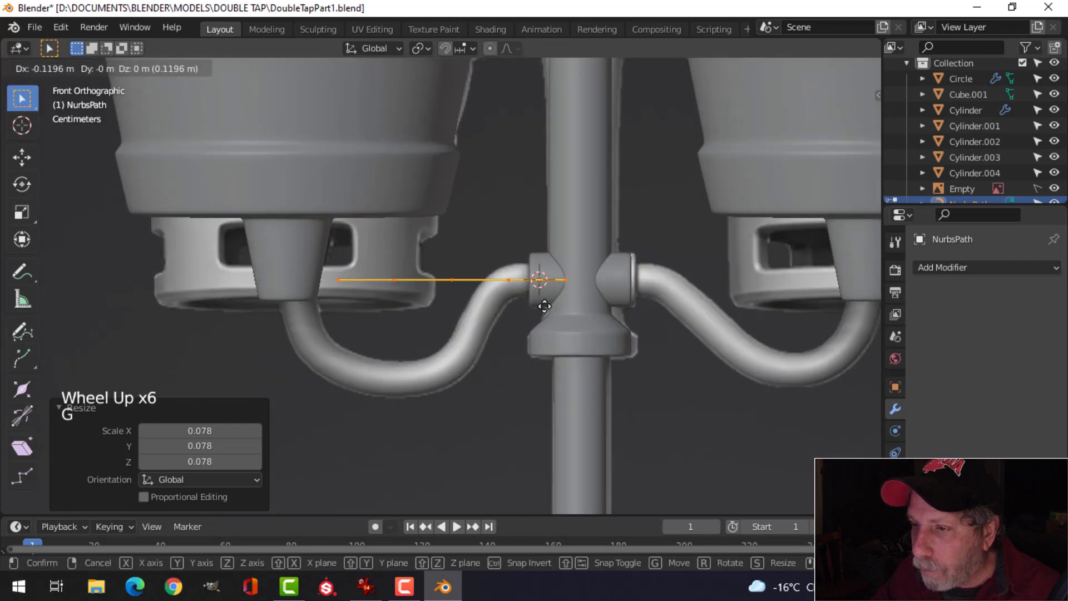
{"action": "left_click", "coordinate": [522, 305]}
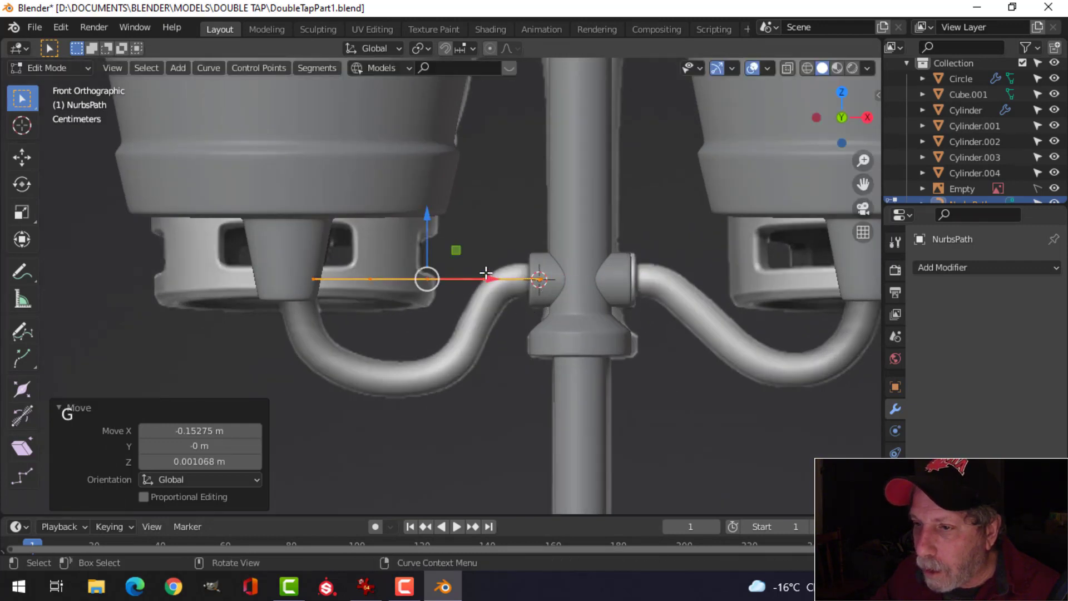
Move the path's three inner control points down to rough out the reference hose's sagging curve
{"action": "left_click", "coordinate": [486, 274]}
{"action": "key", "text": "g"}
{"action": "left_click", "coordinate": [489, 323]}
{"action": "left_click", "coordinate": [426, 278]}
{"action": "key", "text": "g"}
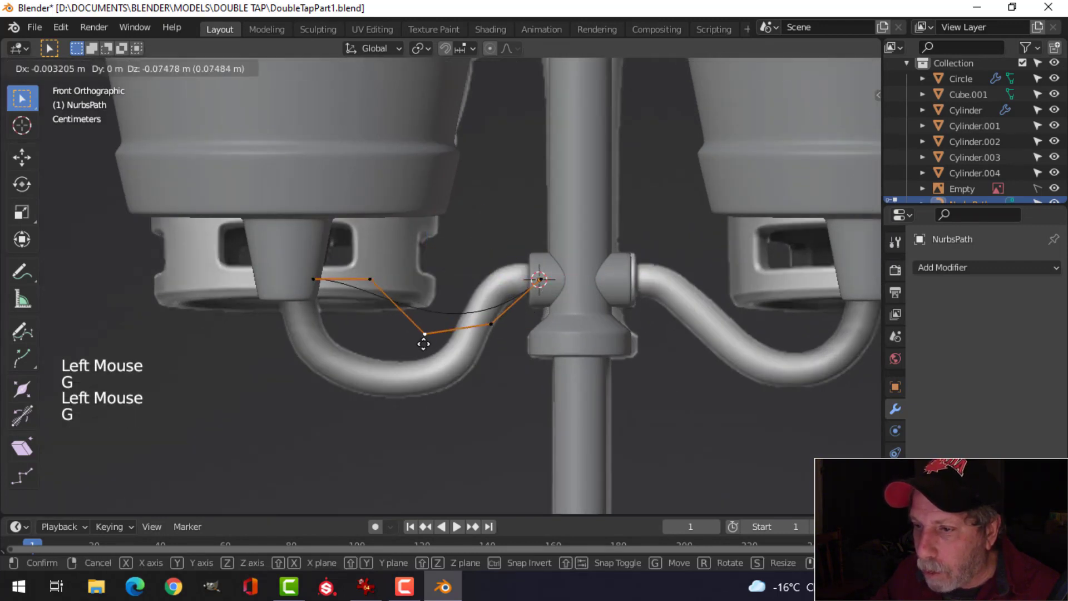
{"action": "left_click", "coordinate": [444, 411]}
{"action": "left_click", "coordinate": [370, 279]}
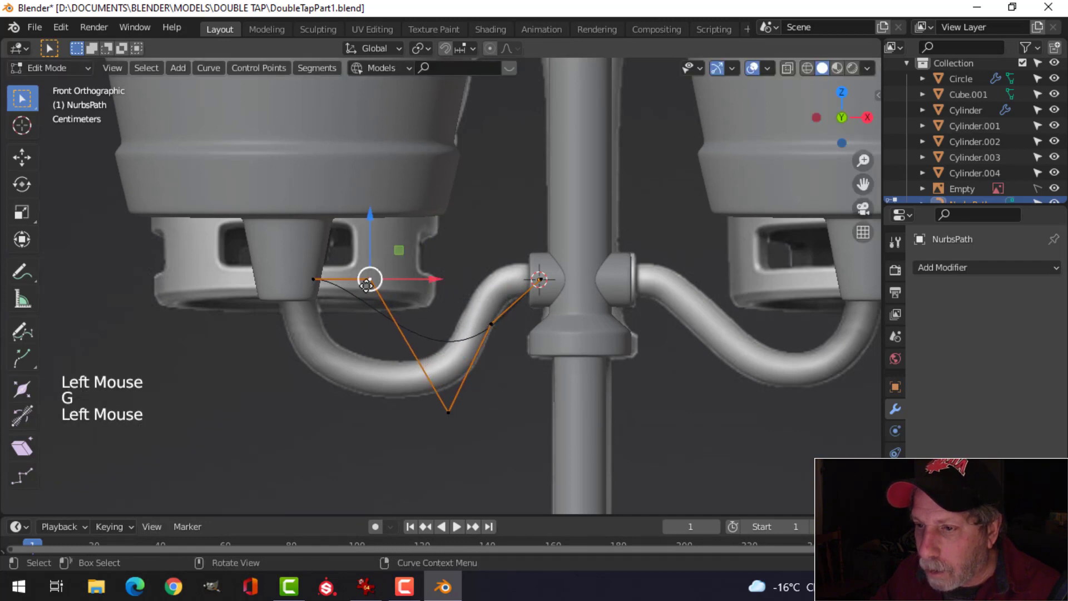
{"action": "key", "text": "g"}
{"action": "left_click", "coordinate": [282, 410]}
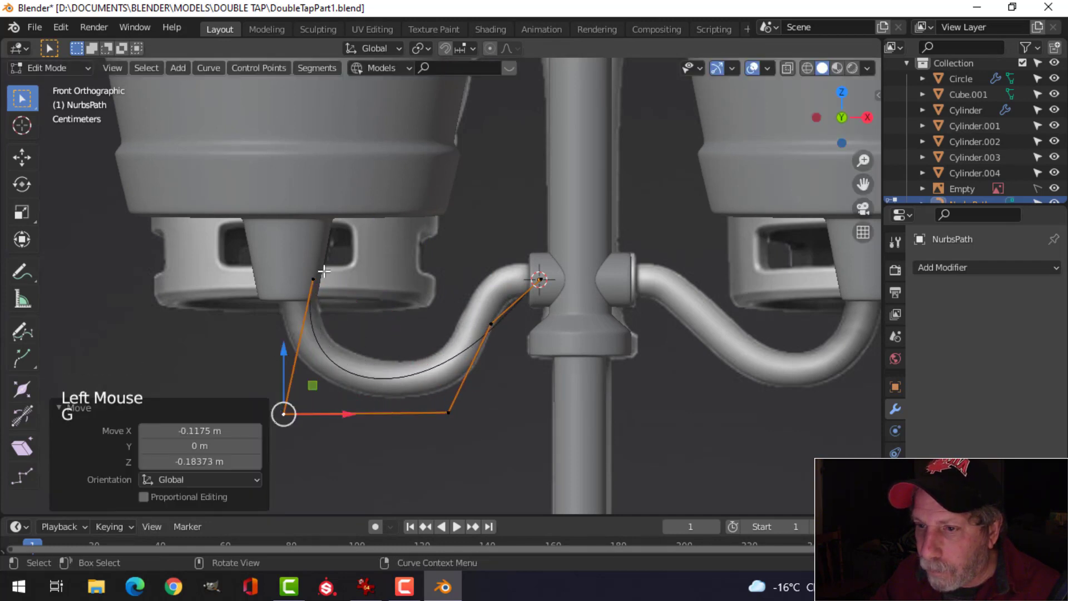
Place the path's outer end point at the left keg's nozzle and raise the point beside the fitting onto the hose's upper bend
{"action": "left_click", "coordinate": [313, 279]}
{"action": "key", "text": "g"}
{"action": "left_click", "coordinate": [298, 287]}
{"action": "left_click", "coordinate": [491, 323]}
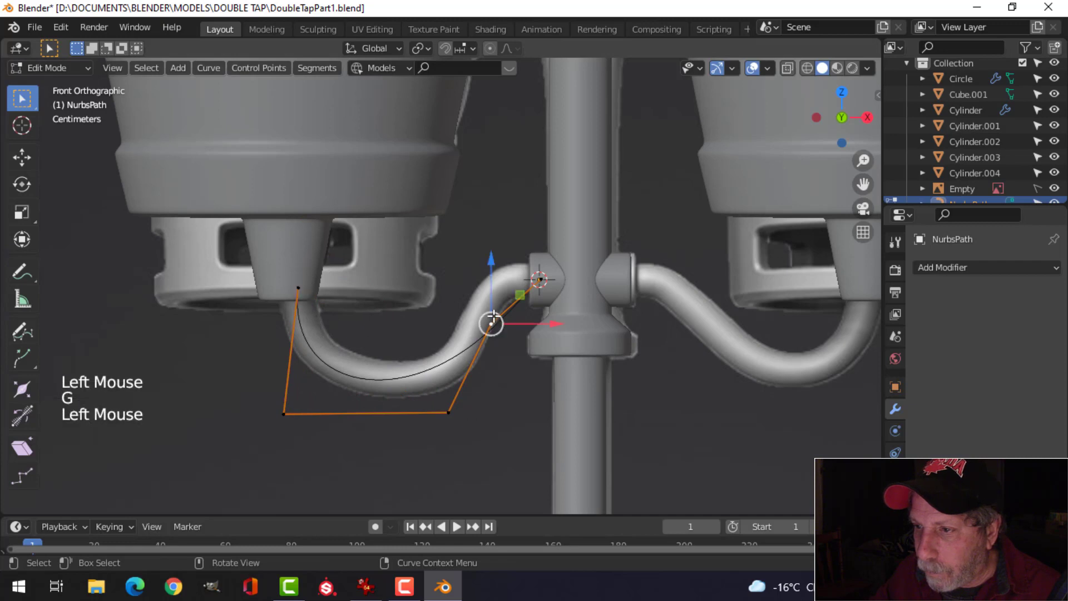
{"action": "key", "text": "g"}
{"action": "left_click", "coordinate": [491, 263]}
Subdivide the path segment between the upper-bend control point and the lower point nearest the central pipe
{"action": "left_click", "coordinate": [459, 416], "text": "shift"}
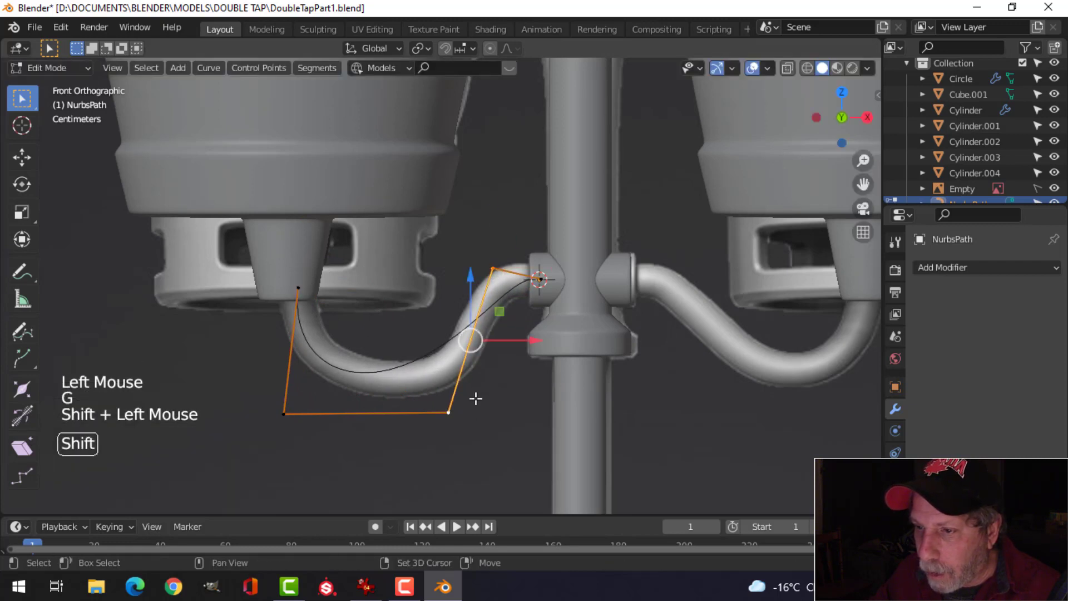
{"action": "right_click", "coordinate": [419, 176]}
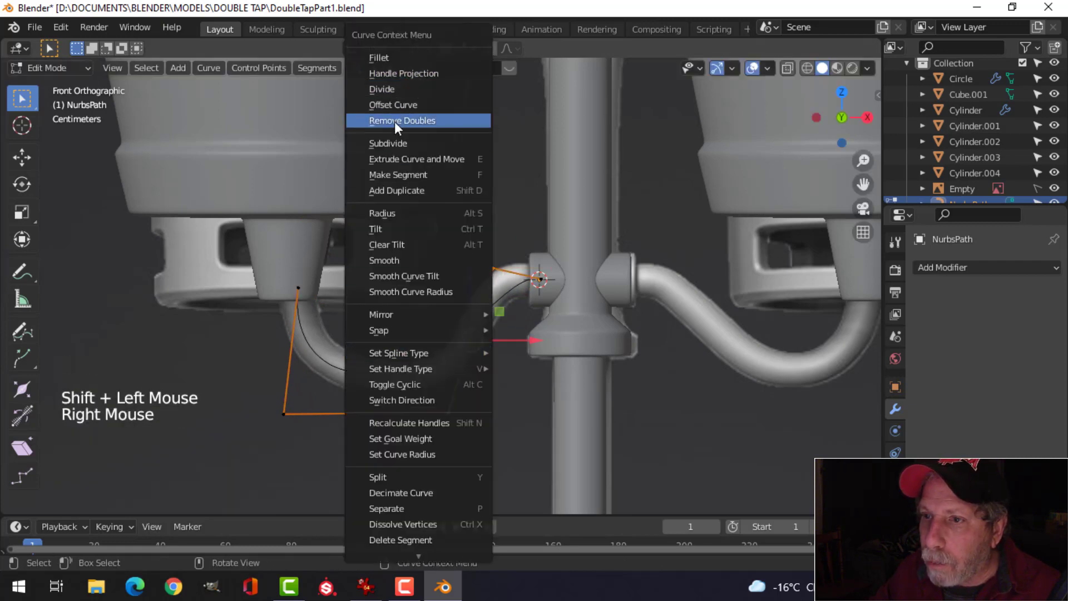
{"action": "left_click", "coordinate": [395, 144]}
{"action": "key", "text": "alt+a"}
{"action": "left_click", "coordinate": [472, 340]}
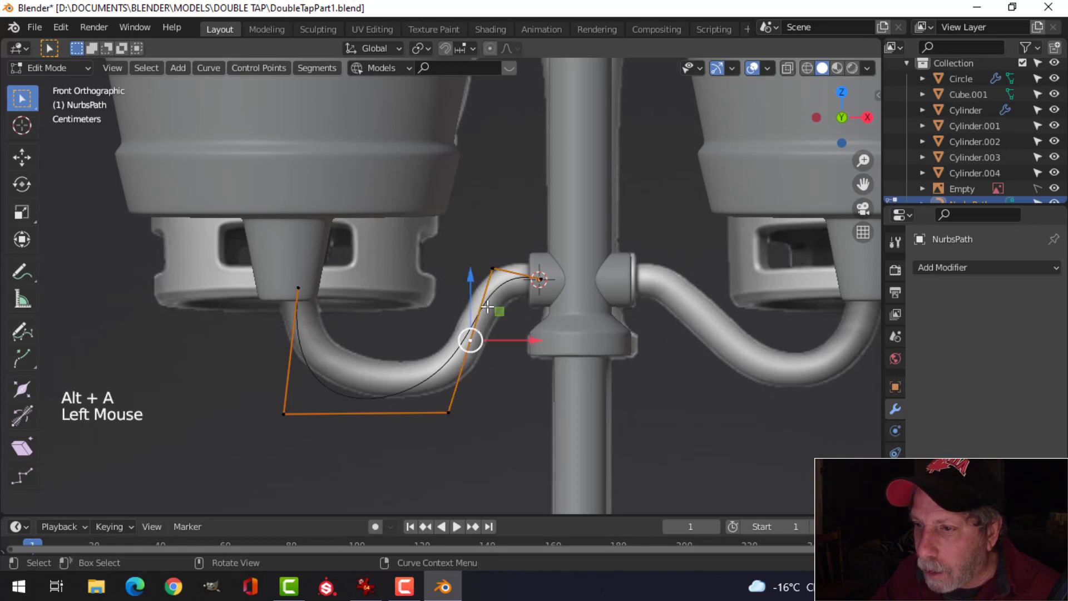
Raise the upper-bend control point about 0.01 m and nudge the new midpoint 0.006409 m in X and -0.003205 m in Z
{"action": "left_click", "coordinate": [491, 259]}
{"action": "key", "text": "g"}
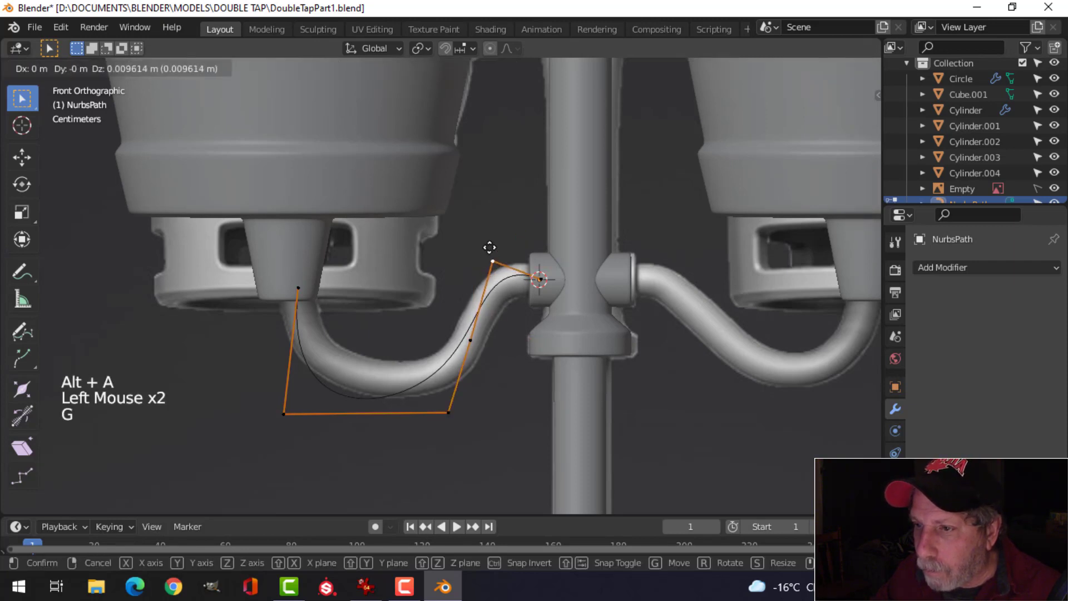
{"action": "left_click", "coordinate": [493, 255]}
{"action": "key", "text": "g"}
{"action": "left_click", "coordinate": [479, 347]}
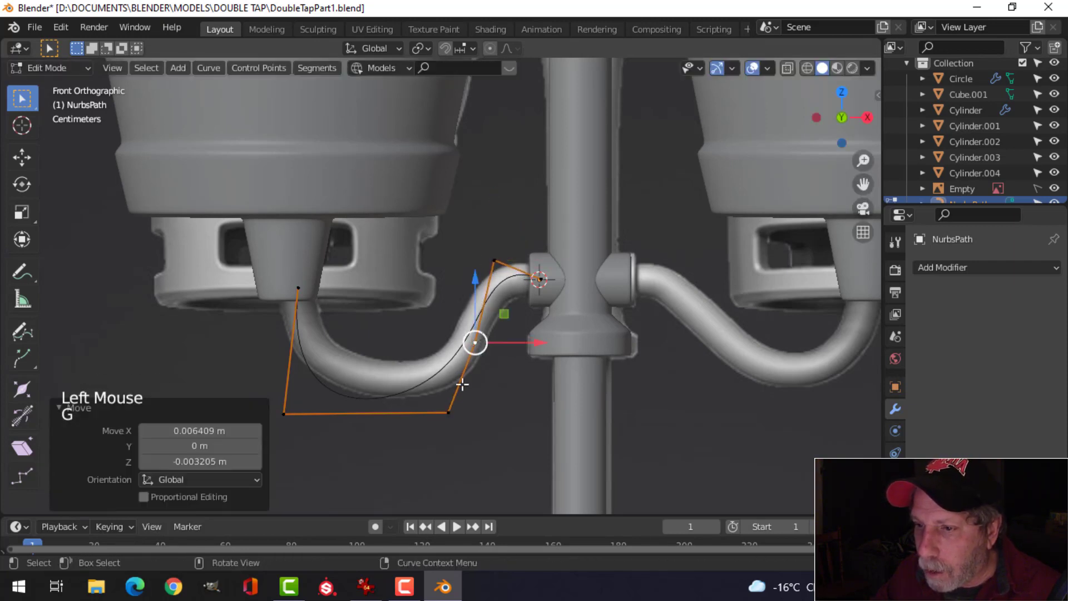
Move the path's two lowest control points so the curve follows the bottom bend of the reference hose
{"action": "left_click", "coordinate": [452, 414]}
{"action": "key", "text": "g"}
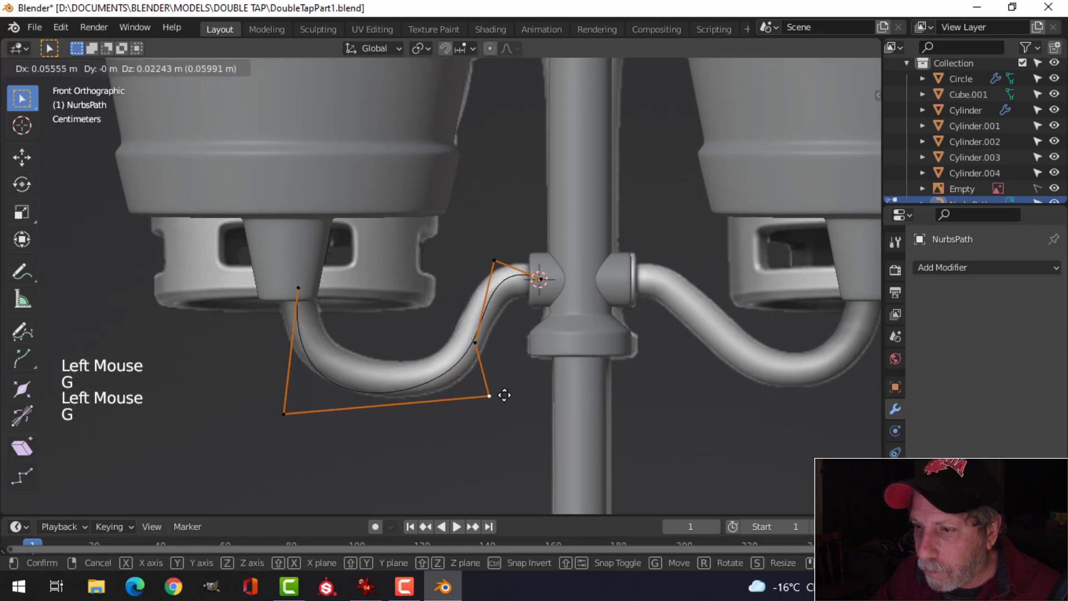
{"action": "left_click", "coordinate": [495, 389]}
{"action": "left_click", "coordinate": [287, 412]}
{"action": "key", "text": "g"}
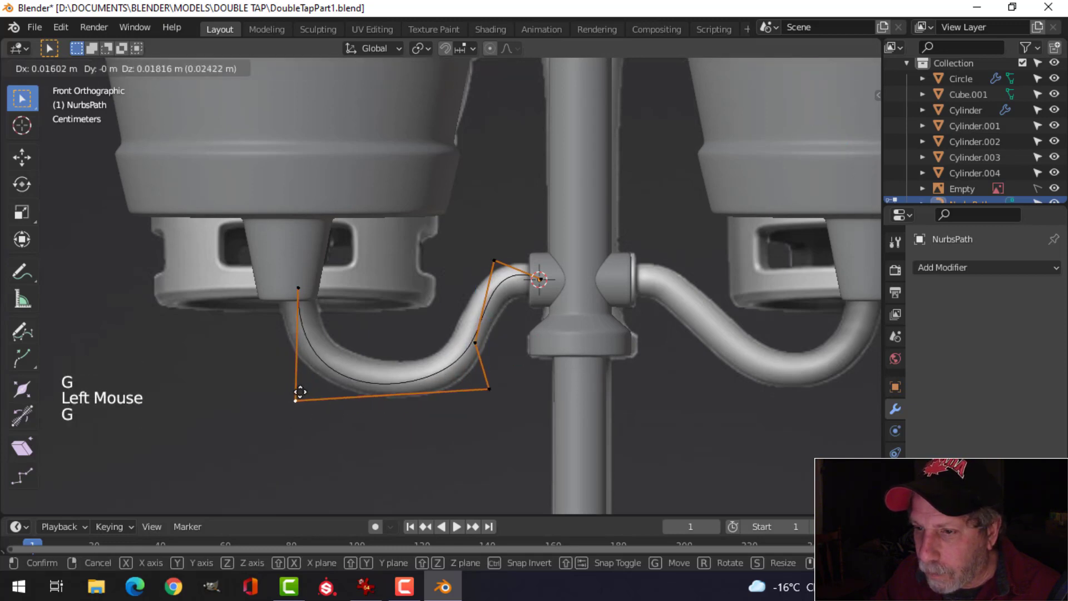
{"action": "left_click", "coordinate": [298, 395]}
Nudge the path's outer end point and extrude it about 0.092 m up into the keg nozzle
{"action": "left_click", "coordinate": [298, 287]}
{"action": "key", "text": "g"}
{"action": "left_click", "coordinate": [297, 293]}
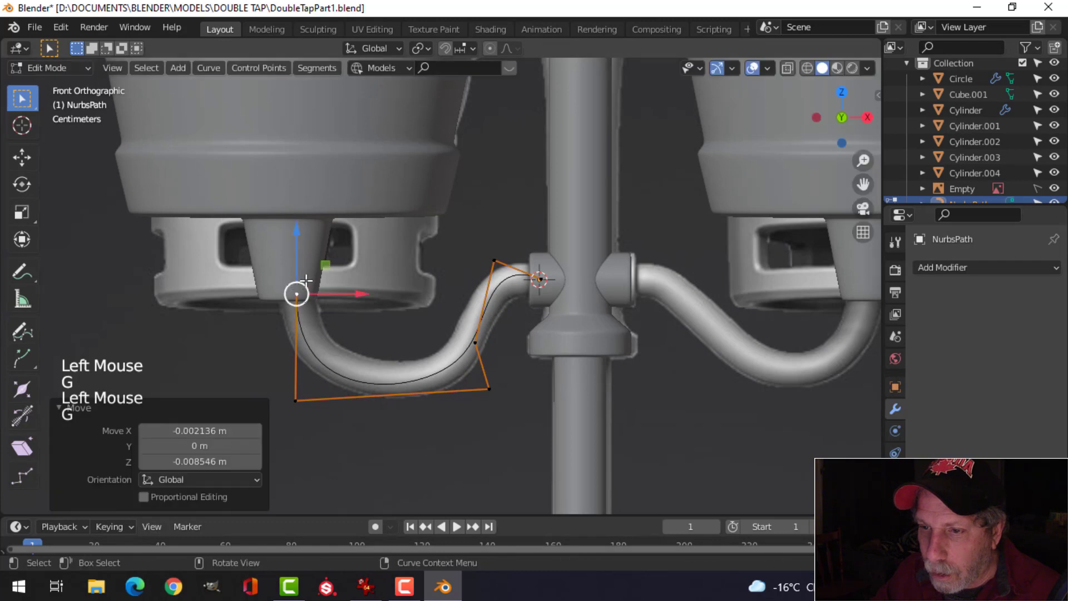
{"action": "key", "text": "e"}
{"action": "left_click", "coordinate": [303, 183]}
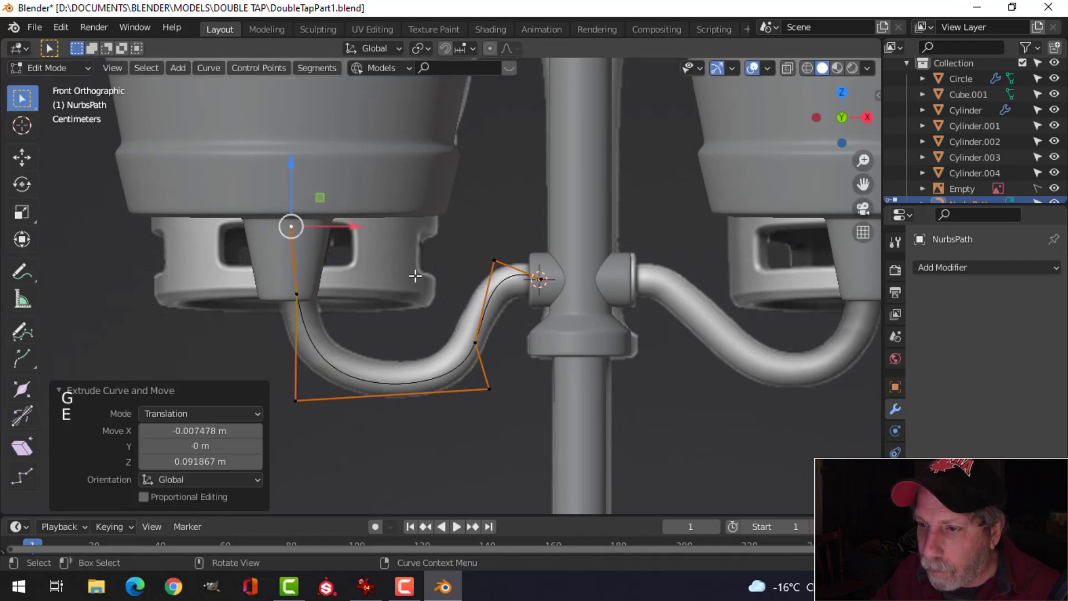
{"action": "key", "text": "Tab"}
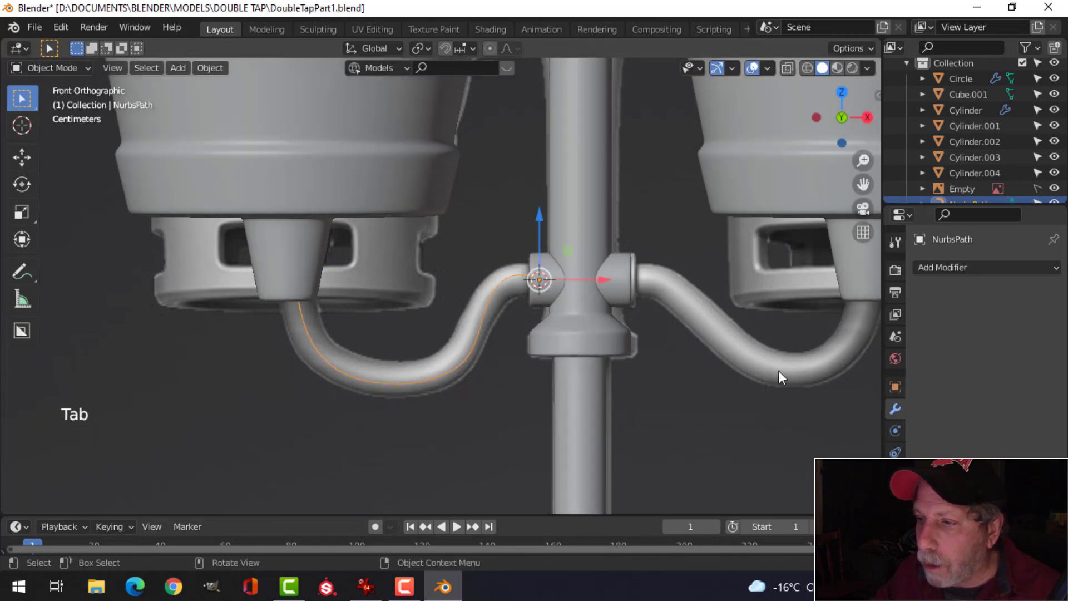
Give the hose path a round bevel with a depth of 0.02 m
{"action": "left_click", "coordinate": [895, 474]}
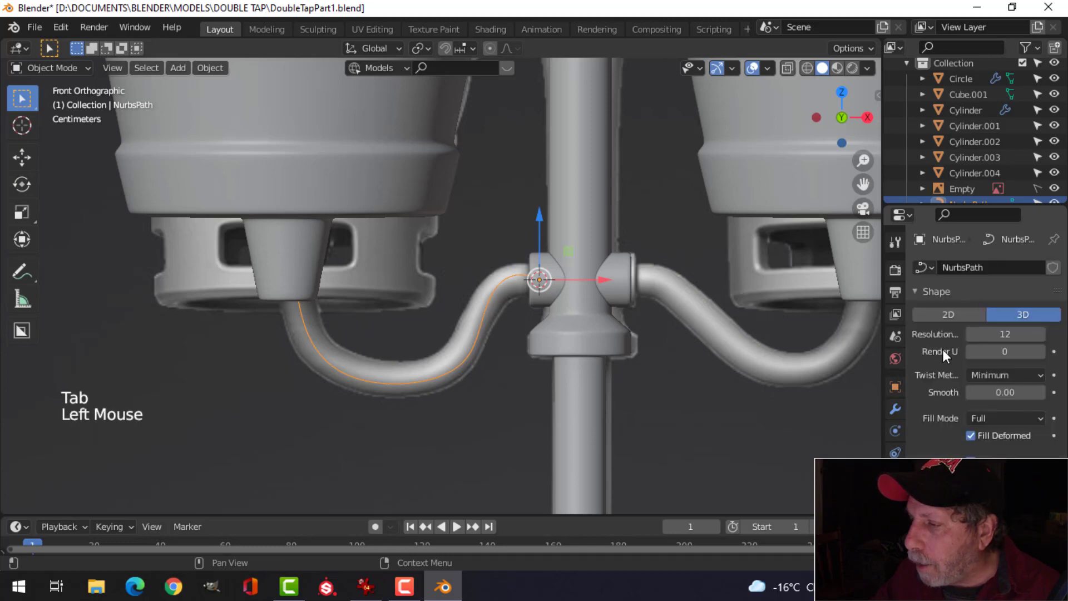
{"action": "scroll", "coordinate": [942, 349], "scroll_direction": "down", "scroll_amount": 9}
{"action": "left_click", "coordinate": [915, 395]}
{"action": "scroll", "coordinate": [944, 444], "scroll_direction": "down", "scroll_amount": 6}
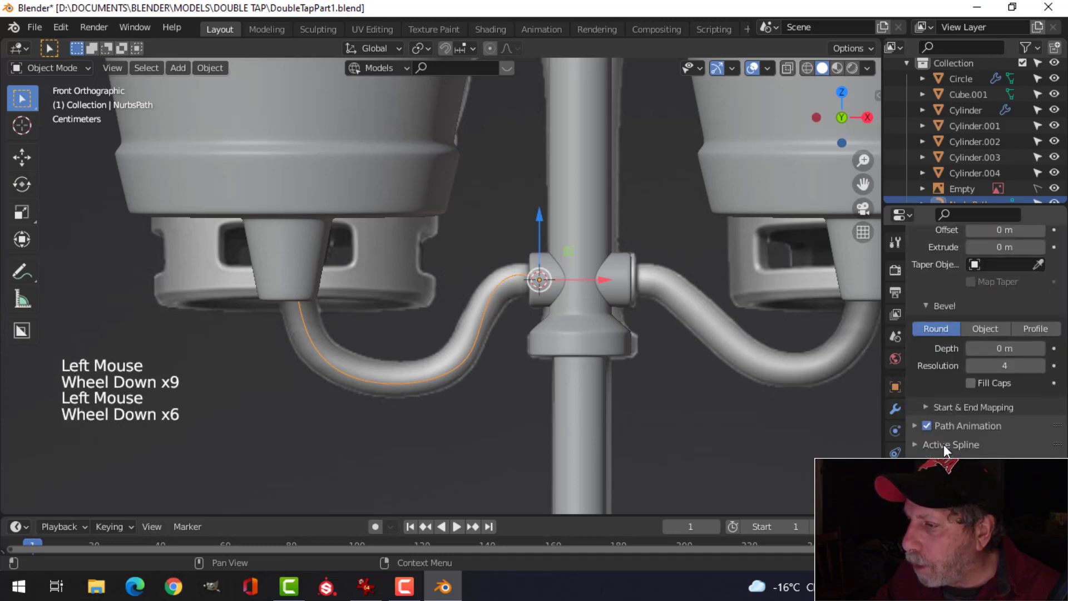
{"action": "scroll", "coordinate": [953, 363], "scroll_direction": "up", "scroll_amount": 1}
{"action": "left_click_drag", "start_coordinate": [999, 380], "coordinate": [1008, 380], "text": "shift"}
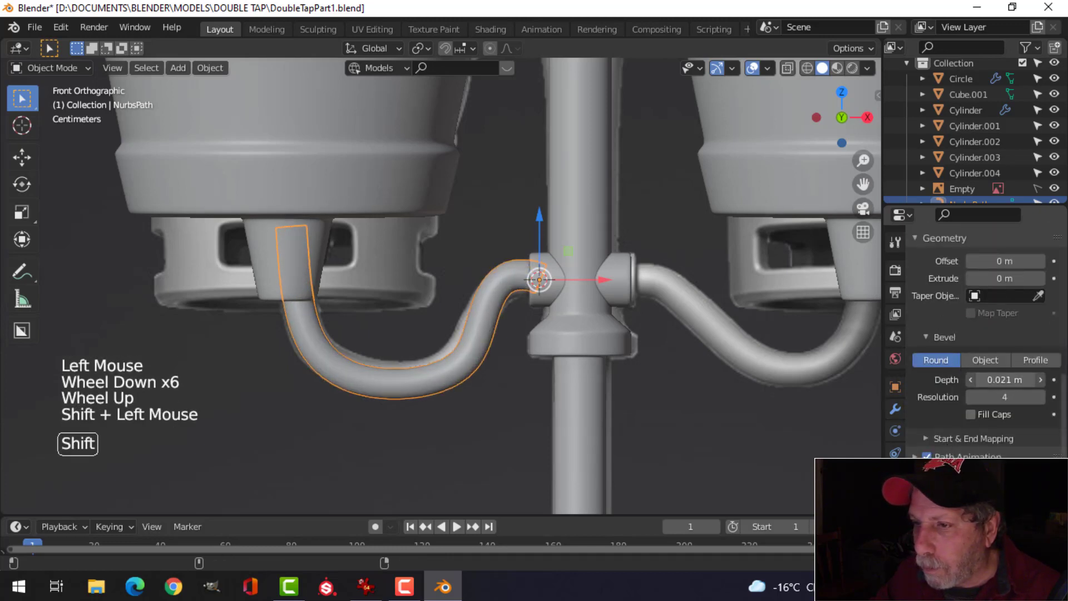
{"action": "scroll", "coordinate": [527, 419], "scroll_direction": "up", "scroll_amount": 2}
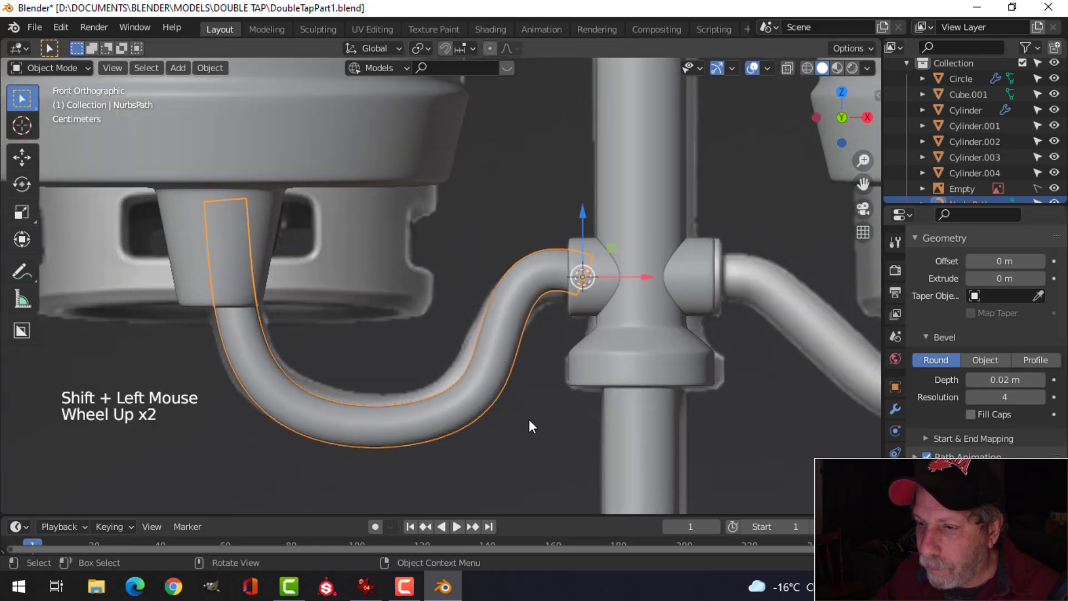
Move the hose path's midpoint about 0.014 m up and its upper-bend control point about 0.014 m down to match the reference hose
{"action": "key", "text": "Tab"}
{"action": "left_click", "coordinate": [490, 367]}
{"action": "key", "text": "g"}
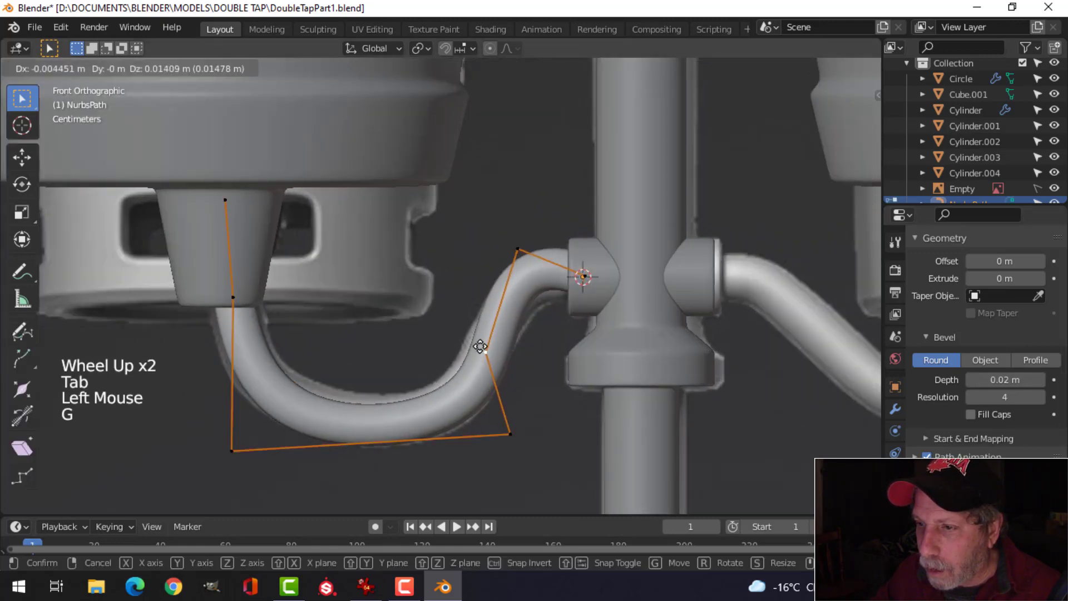
{"action": "left_click", "coordinate": [482, 349]}
{"action": "left_click", "coordinate": [518, 248]}
{"action": "key", "text": "g"}
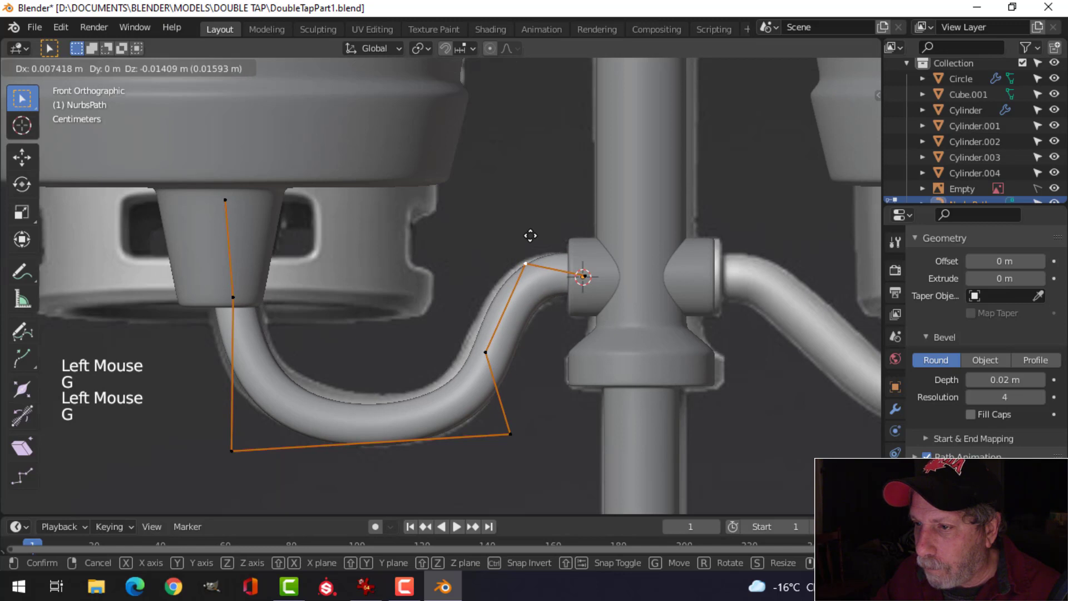
{"action": "left_click", "coordinate": [530, 235]}
Raise the path's two lowest control points slightly, moving the one nearest the pipe -0.001484 m in X and 0.005193 m in Z
{"action": "left_click", "coordinate": [510, 434]}
{"action": "key", "text": "g"}
{"action": "left_click", "coordinate": [508, 429]}
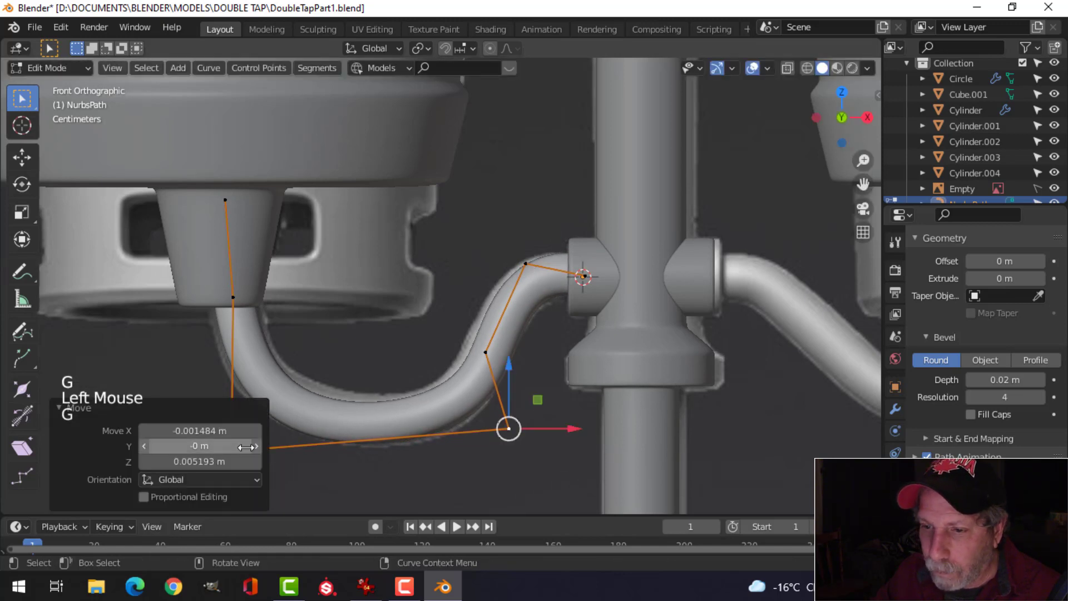
{"action": "left_click", "coordinate": [152, 411]}
{"action": "left_click", "coordinate": [226, 440]}
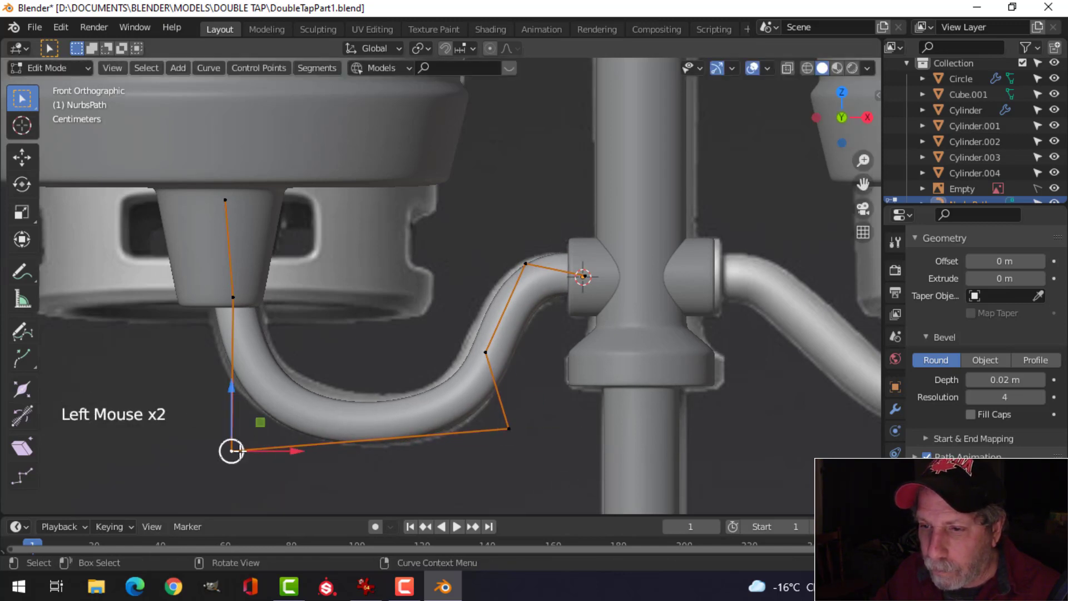
{"action": "key", "text": "g"}
{"action": "left_click", "coordinate": [265, 408]}
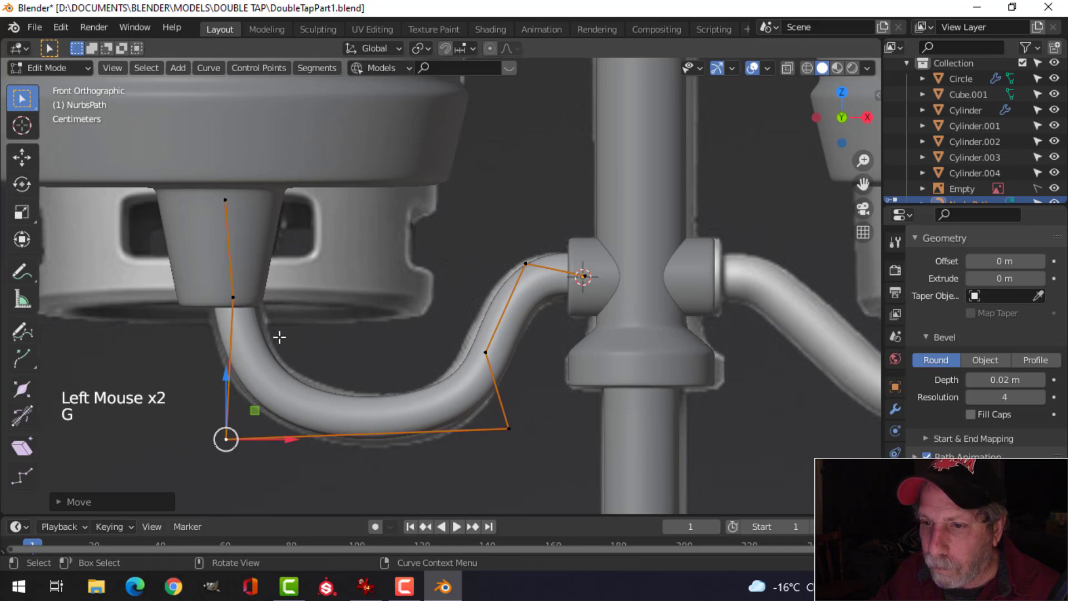
Set the hose's bevel depth to 0.026 m and shift the control point at the nozzle mouth about 0.013 m outward in X
{"action": "left_click_drag", "start_coordinate": [1005, 379], "coordinate": [1024, 380], "text": "shift"}
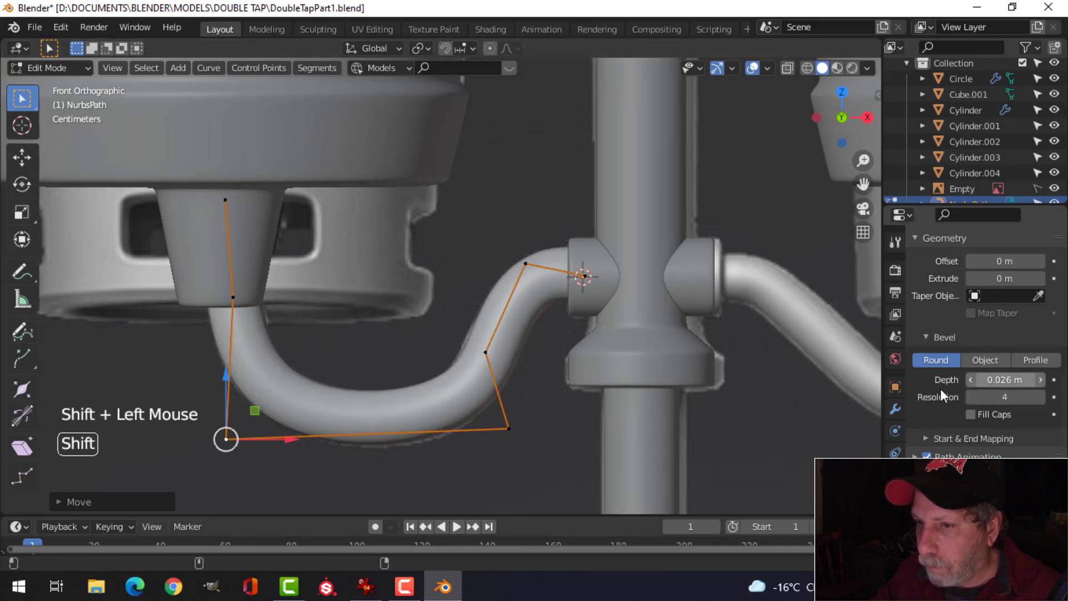
{"action": "left_click", "coordinate": [230, 300]}
{"action": "key", "text": "g"}
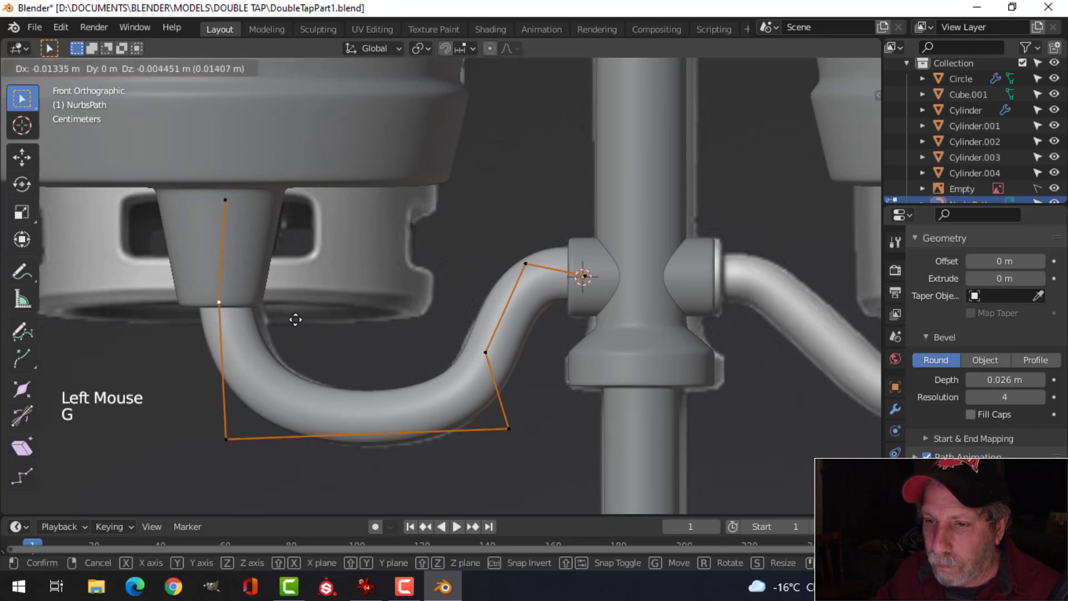
{"action": "left_click", "coordinate": [299, 318]}
{"action": "key", "text": "Tab"}
{"action": "scroll", "coordinate": [393, 327], "scroll_direction": "down", "scroll_amount": 4}
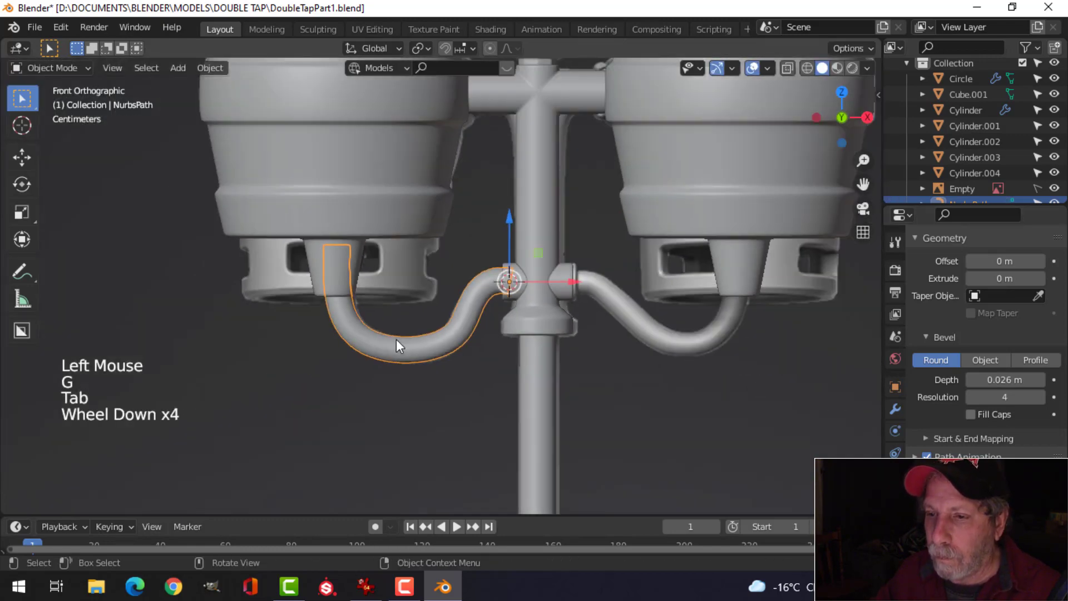
{"action": "key", "text": "alt+a"}
{"action": "middle_click_drag", "start_coordinate": [403, 334], "coordinate": [420, 296]}
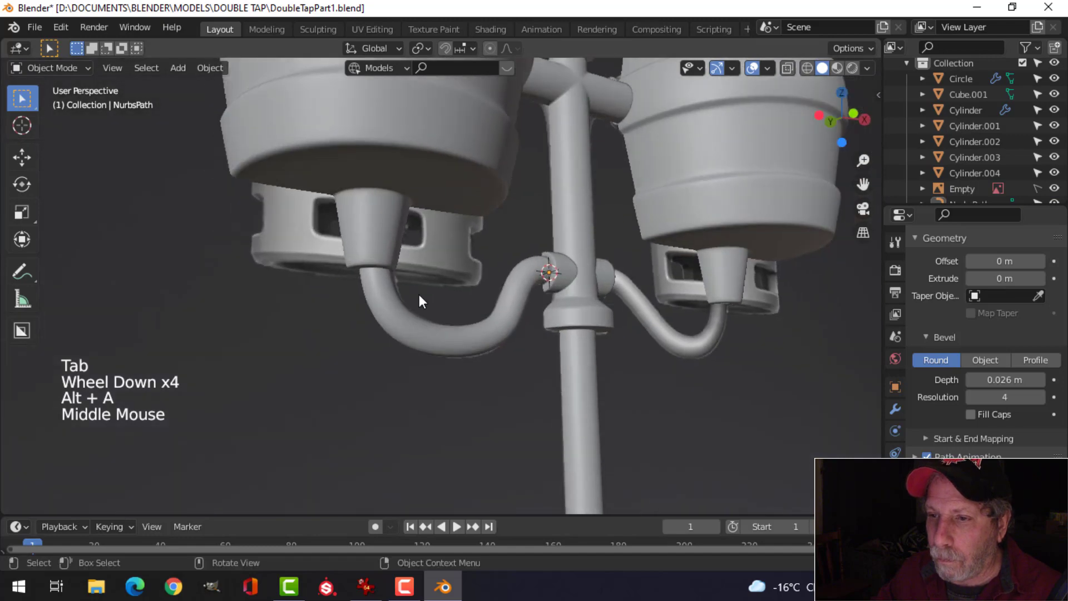
Reposition the path's upper end point and the nozzle-mouth control point so the hose runs centrally into the keg nozzle
{"action": "left_click", "coordinate": [382, 232]}
{"action": "left_click", "coordinate": [402, 317]}
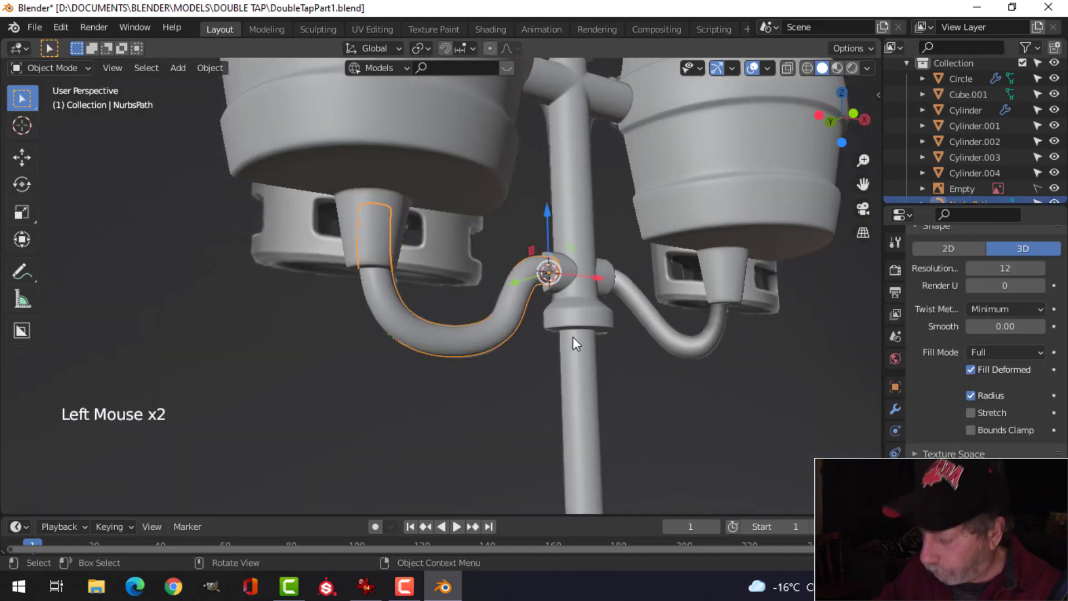
{"action": "key", "text": "KP_1"}
{"action": "key", "text": "Tab"}
{"action": "left_click", "coordinate": [336, 242]}
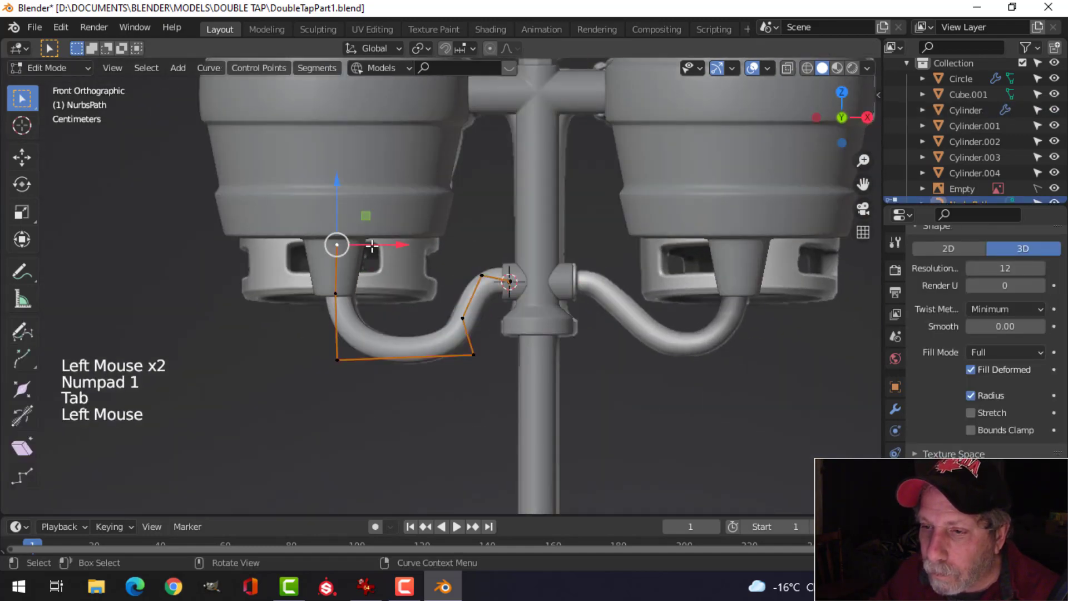
{"action": "key", "text": "g"}
{"action": "left_click", "coordinate": [365, 251]}
{"action": "left_click", "coordinate": [334, 293]}
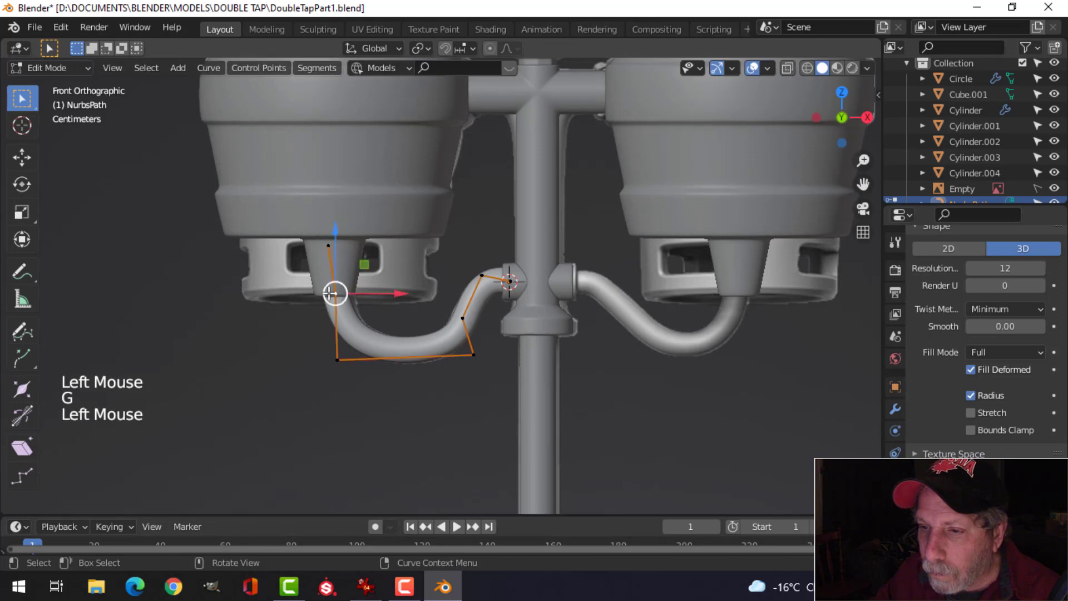
{"action": "key", "text": "g"}
{"action": "left_click", "coordinate": [331, 287]}
{"action": "key", "text": "g"}
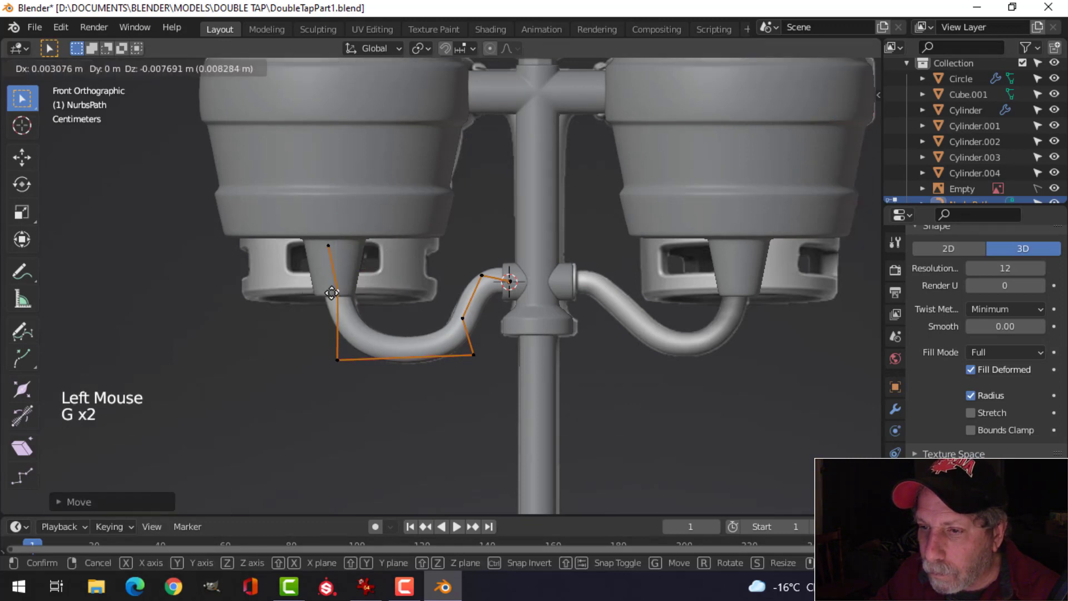
{"action": "left_click", "coordinate": [323, 249]}
{"action": "key", "text": "g"}
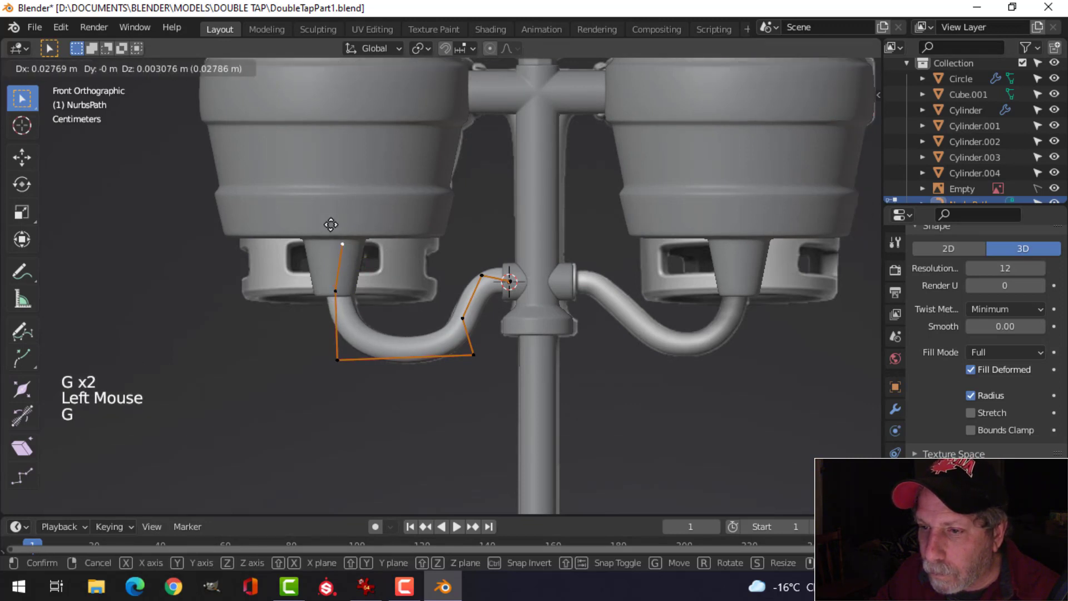
{"action": "left_click", "coordinate": [331, 224]}
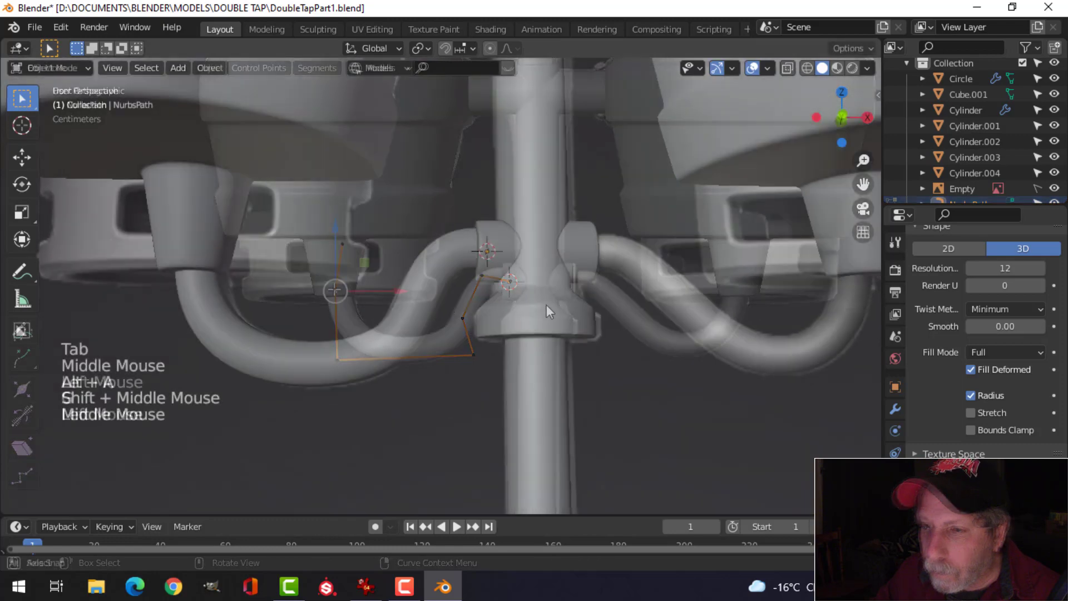
Snap the 3D cursor to the centre of the central pipe's whole mesh
{"action": "middle_click_drag", "start_coordinate": [546, 305], "coordinate": [453, 332]}
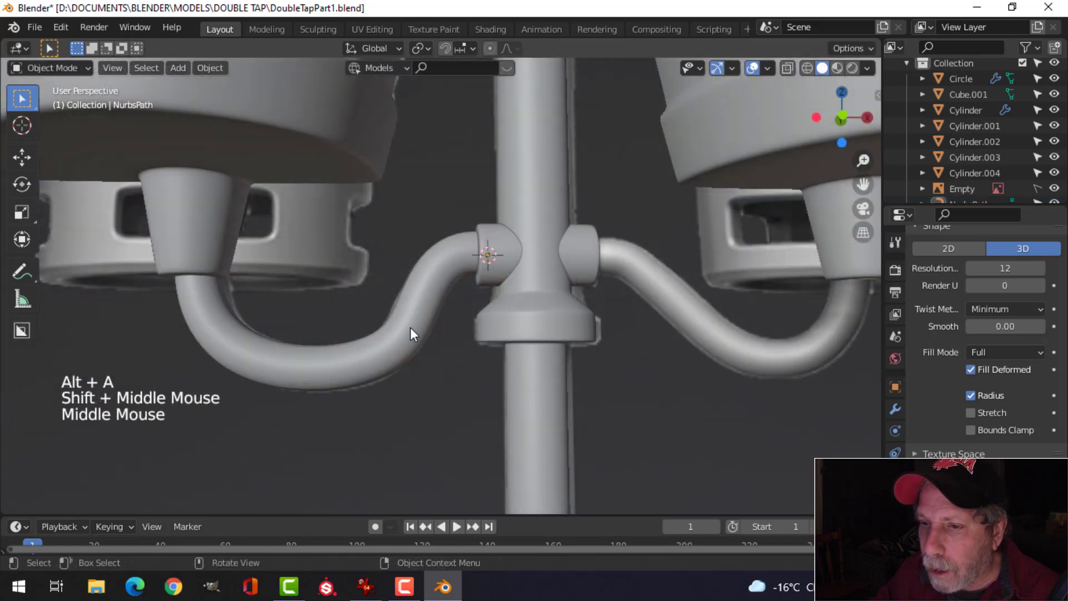
{"action": "scroll", "coordinate": [410, 327], "scroll_direction": "down", "scroll_amount": 5}
{"action": "scroll", "coordinate": [559, 348], "scroll_direction": "down", "scroll_amount": 2}
{"action": "middle_click_drag", "start_coordinate": [559, 348], "coordinate": [549, 371]}
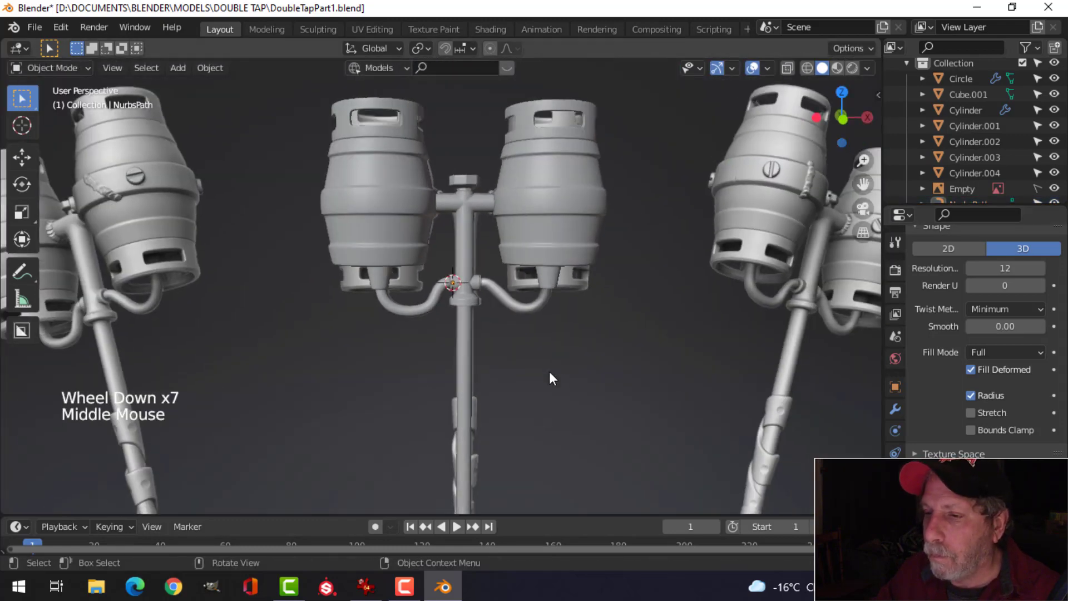
{"action": "left_click", "coordinate": [419, 308]}
{"action": "scroll", "coordinate": [483, 221], "scroll_direction": "up", "scroll_amount": 1}
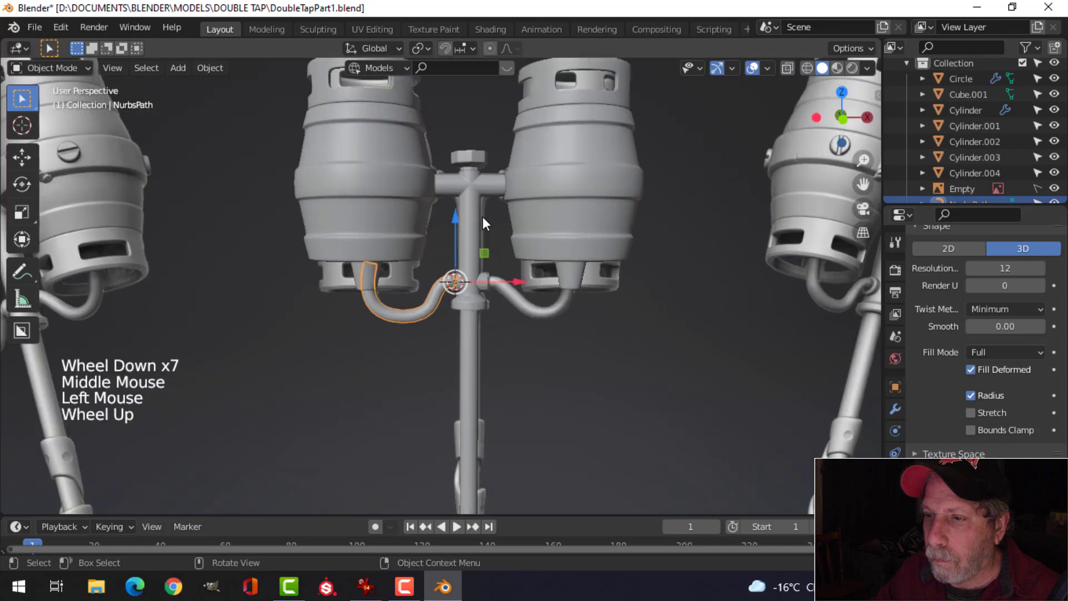
{"action": "left_click", "coordinate": [476, 208]}
{"action": "key", "text": "Tab"}
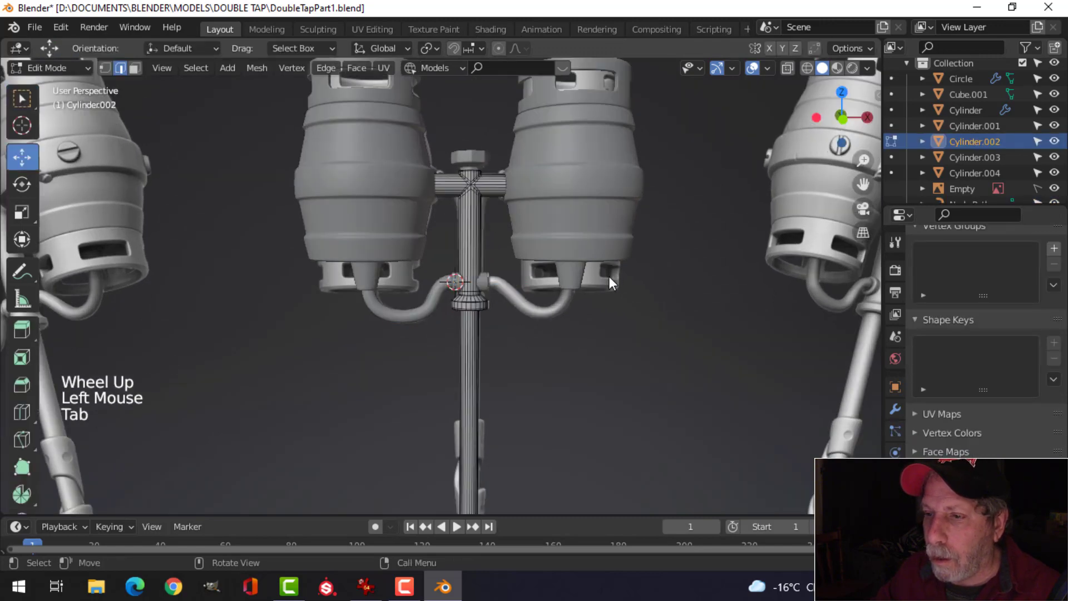
{"action": "key", "text": "a"}
{"action": "key", "text": "shift+s"}
{"action": "left_click", "coordinate": [603, 366]}
{"action": "key", "text": "Tab"}
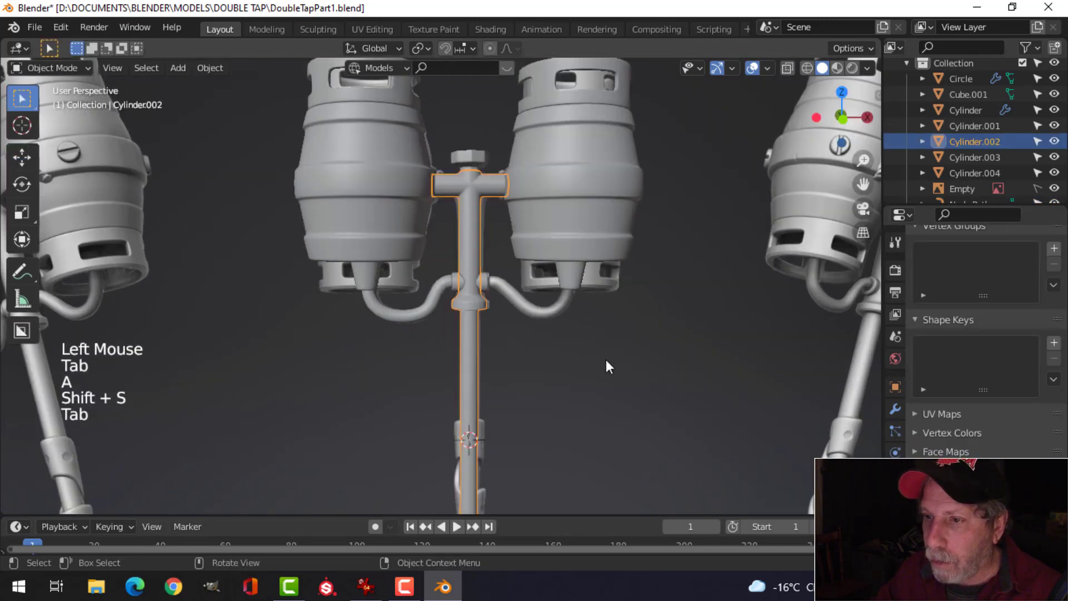
Set the hose path's origin to the 3D cursor
{"action": "key", "text": "alt+a"}
{"action": "left_click", "coordinate": [434, 313]}
{"action": "left_click", "coordinate": [210, 68]}
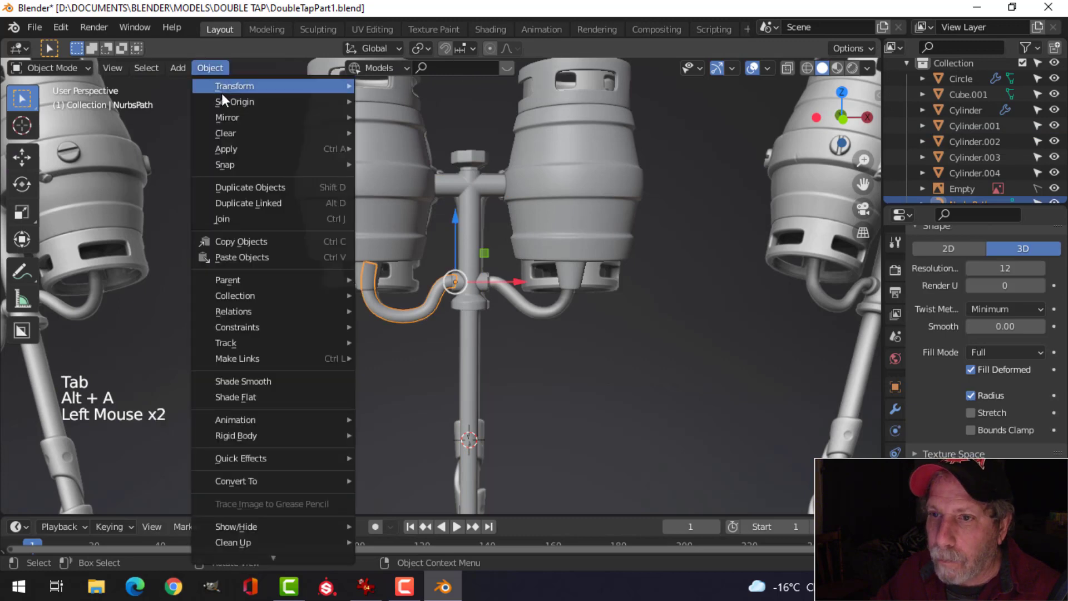
{"action": "mouse_move", "coordinate": [322, 97]}
{"action": "left_click", "coordinate": [392, 135]}
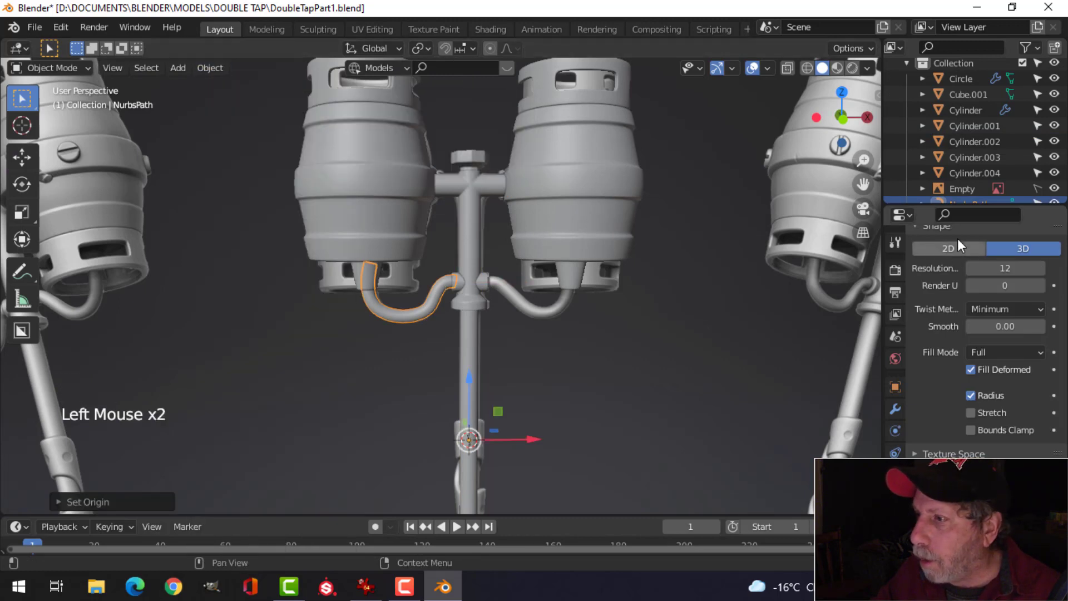
Add a Mirror modifier on the X axis to the hose path for the opposite keg
{"action": "scroll", "coordinate": [957, 239], "scroll_direction": "up", "scroll_amount": 5}
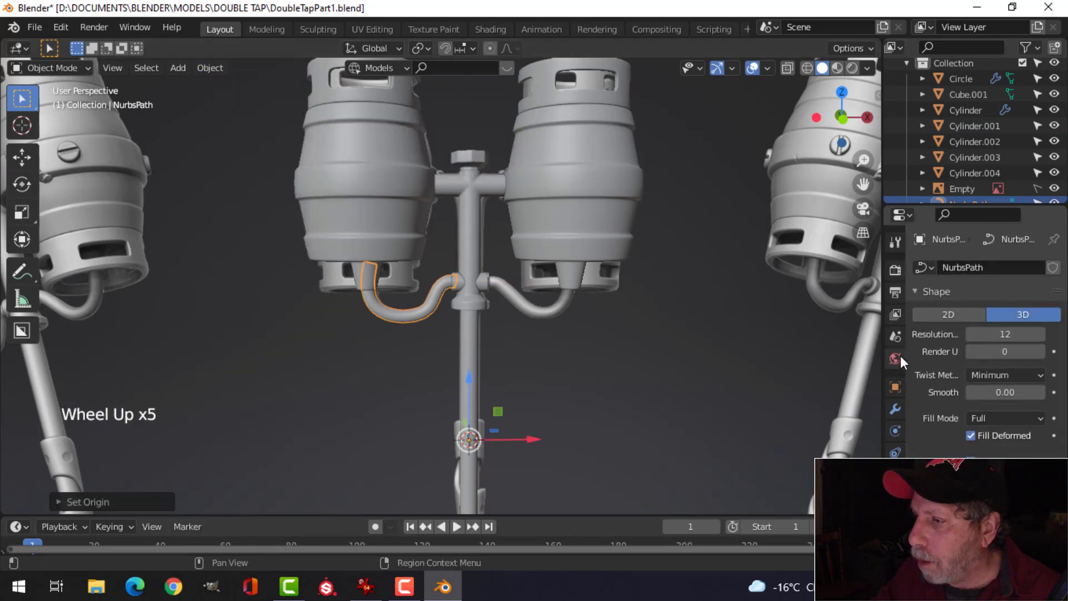
{"action": "left_click", "coordinate": [896, 410]}
{"action": "left_click", "coordinate": [946, 267]}
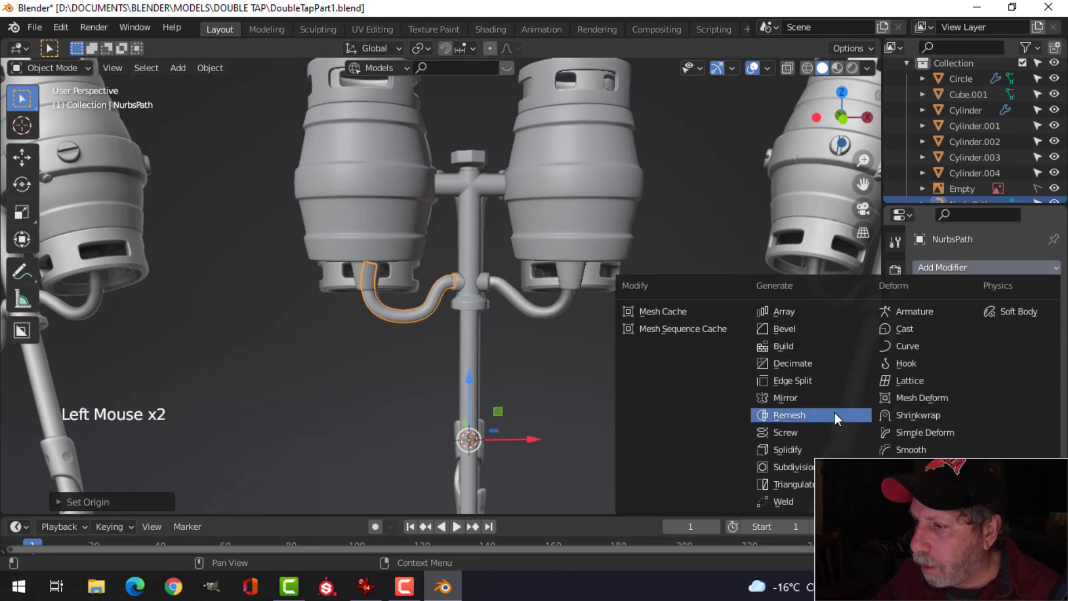
{"action": "left_click", "coordinate": [765, 397]}
{"action": "key", "text": "alt+a"}
{"action": "key", "text": "KP_1"}
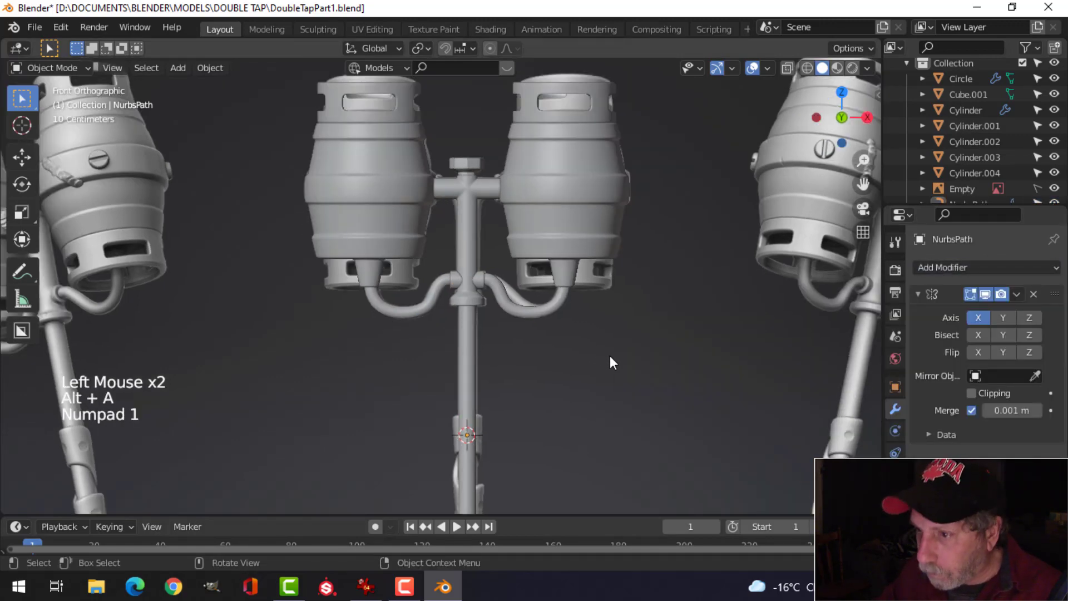
Compare the mirrored hose with the reference in front view and hide the reference image empty
{"action": "scroll", "coordinate": [612, 358], "scroll_direction": "up", "scroll_amount": 4}
{"action": "middle_click_drag", "start_coordinate": [615, 362], "coordinate": [516, 328], "text": "shift"}
{"action": "scroll", "coordinate": [520, 319], "scroll_direction": "up", "scroll_amount": 1}
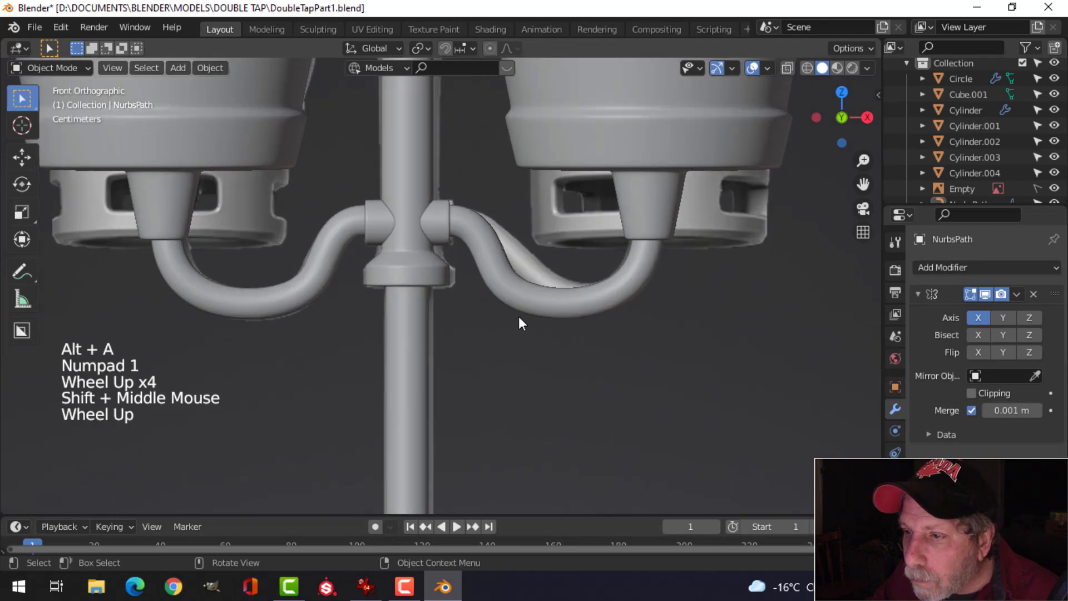
{"action": "scroll", "coordinate": [446, 312], "scroll_direction": "down", "scroll_amount": 3}
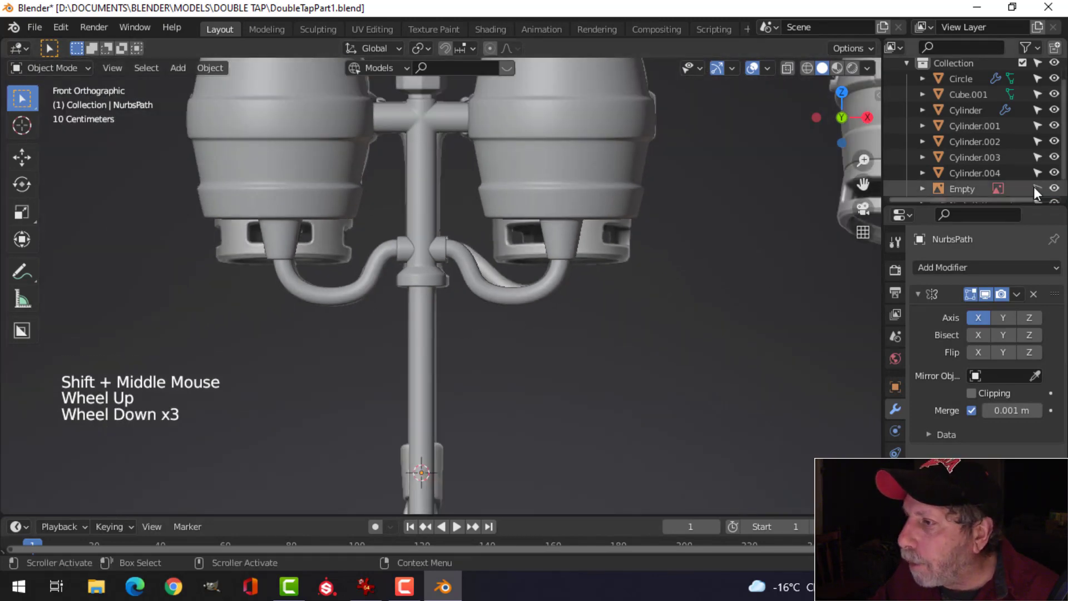
{"action": "left_click", "coordinate": [1054, 188]}
{"action": "scroll", "coordinate": [556, 353], "scroll_direction": "up", "scroll_amount": 2}
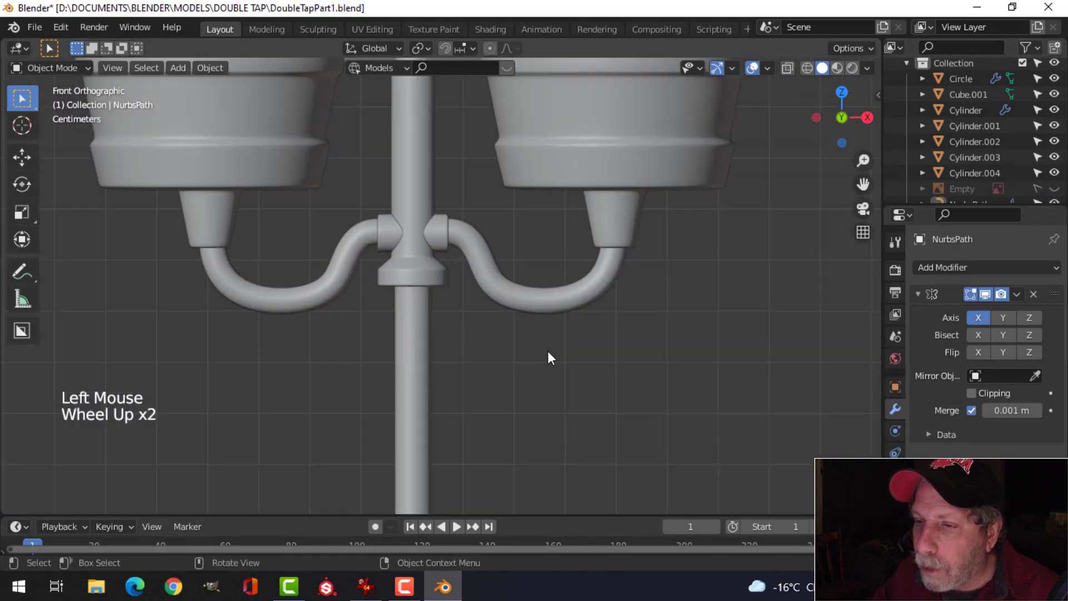
Move the hose path's lower control point nearest the pipe about 0.013 m toward the keg and 0.016 m up
{"action": "left_click", "coordinate": [332, 279]}
{"action": "scroll", "coordinate": [320, 327], "scroll_direction": "up", "scroll_amount": 1}
{"action": "middle_click_drag", "start_coordinate": [320, 327], "coordinate": [431, 323], "text": "shift"}
{"action": "key", "text": "Tab"}
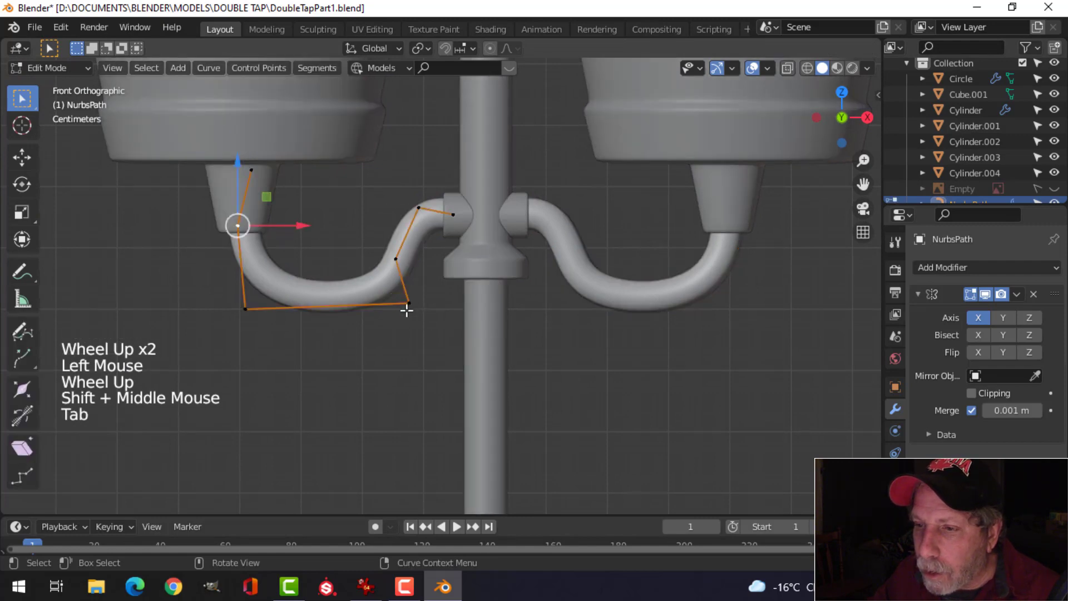
{"action": "left_click", "coordinate": [408, 307]}
{"action": "key", "text": "KP_1"}
{"action": "scroll", "coordinate": [392, 300], "scroll_direction": "up", "scroll_amount": 3}
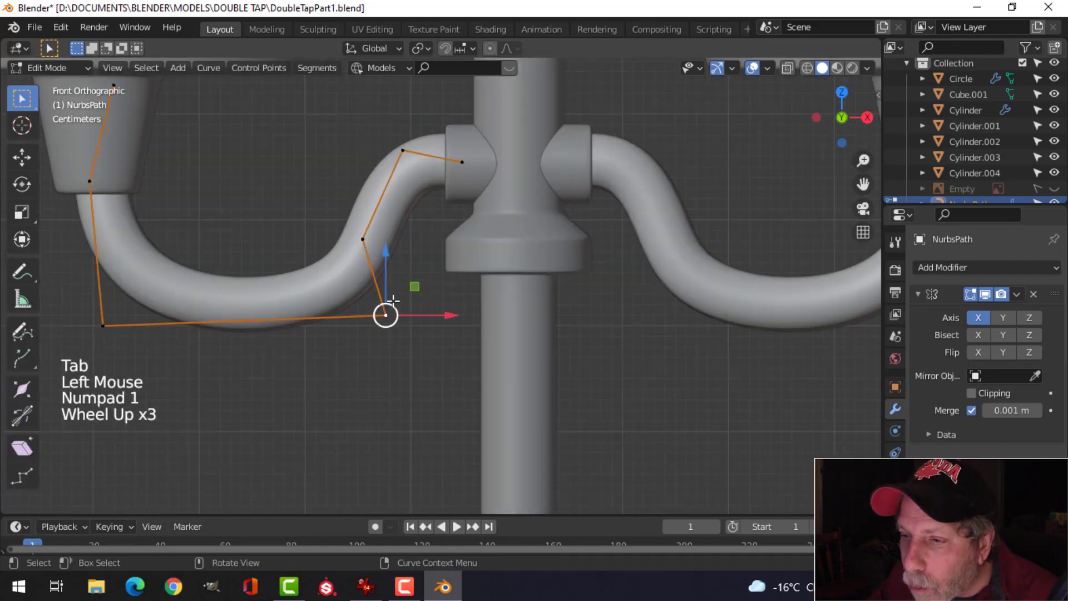
{"action": "key", "text": "g"}
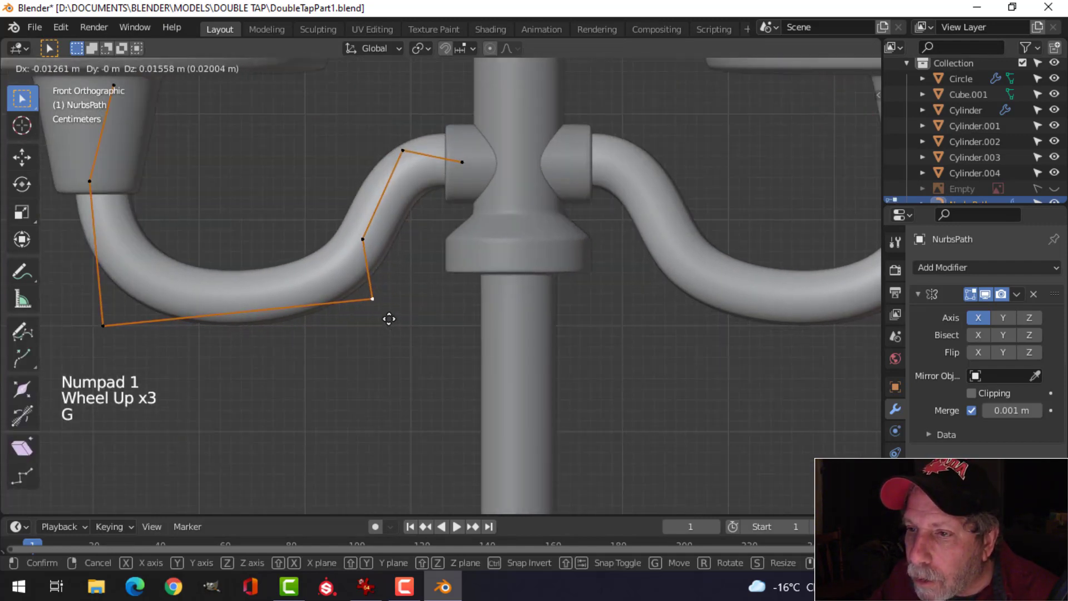
{"action": "left_click", "coordinate": [387, 318]}
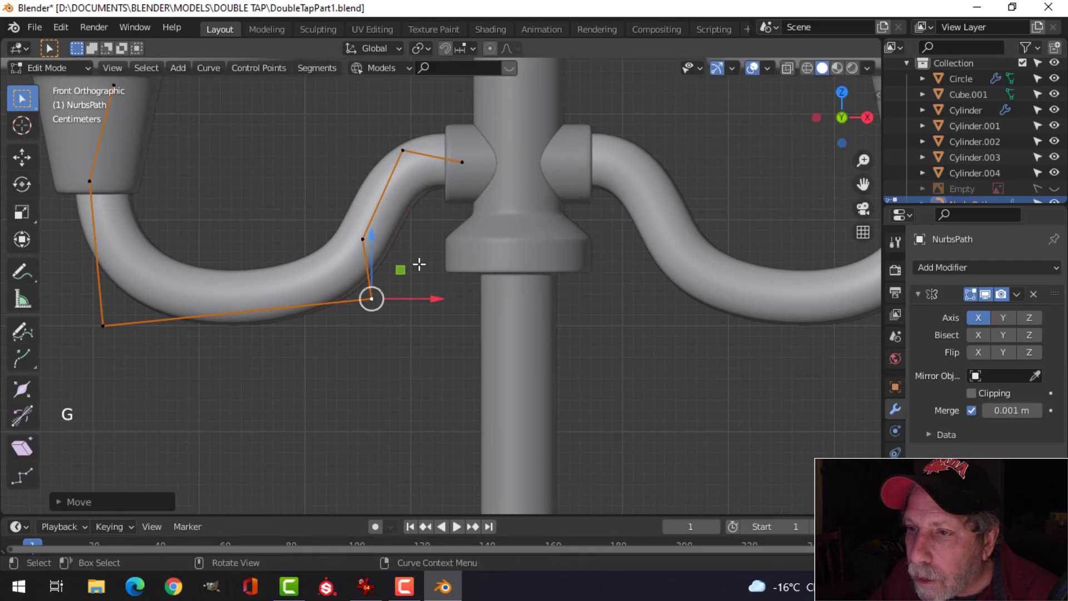
Nudge the hose path's upper control point beside the pipe fitting slightly down toward the fitting
{"action": "left_click", "coordinate": [410, 141]}
{"action": "key", "text": "g"}
{"action": "left_click", "coordinate": [416, 145]}
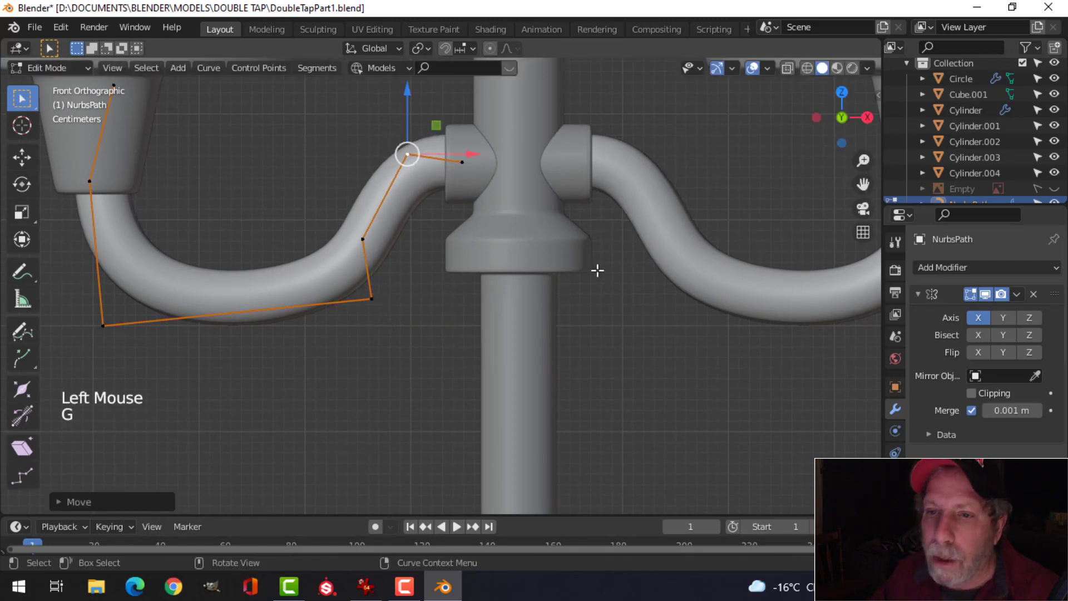
{"action": "key", "text": "Tab"}
{"action": "scroll", "coordinate": [547, 272], "scroll_direction": "down", "scroll_amount": 2}
{"action": "middle_click_drag", "start_coordinate": [372, 287], "coordinate": [468, 290], "text": "shift"}
Shift the hose's end point inside the keg nozzle outward and its lower corner point about 0.03 m outward, away from the pipe
{"action": "key", "text": "Tab"}
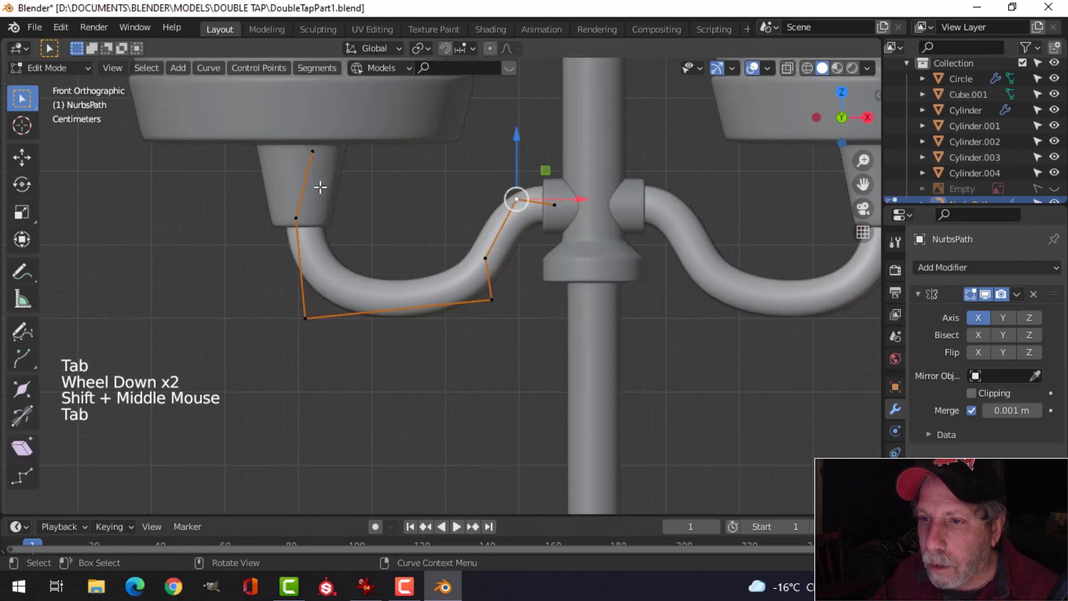
{"action": "left_click", "coordinate": [323, 156]}
{"action": "key", "text": "g"}
{"action": "left_click", "coordinate": [368, 164]}
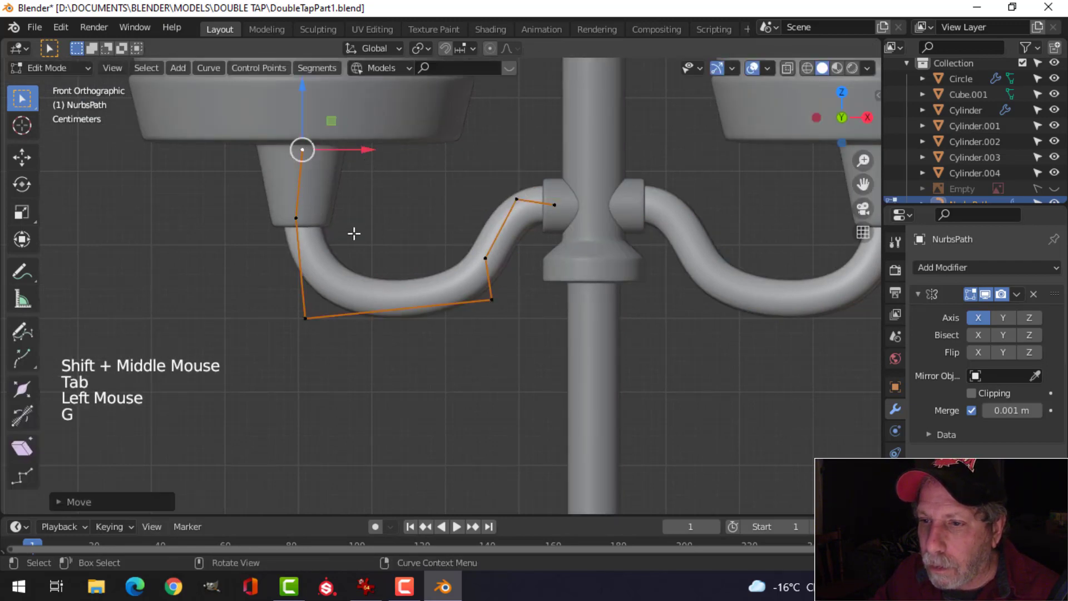
{"action": "left_click", "coordinate": [296, 319]}
{"action": "key", "text": "g"}
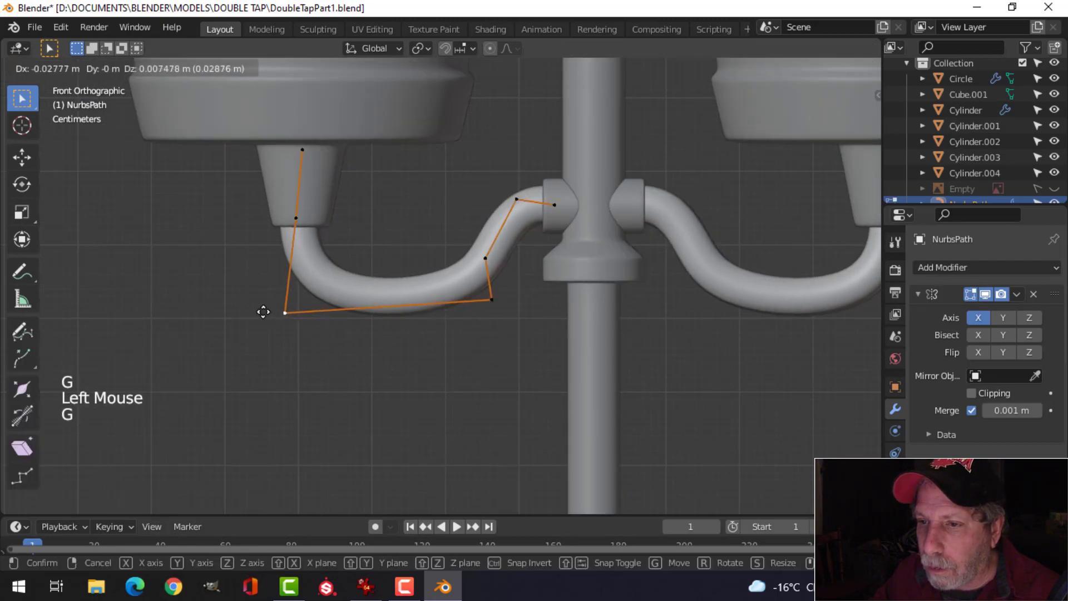
{"action": "left_click", "coordinate": [263, 309]}
Line up the hose's two control points inside the keg nozzle so the tube leaves the nozzle's centre vertically
{"action": "left_click", "coordinate": [296, 218]}
{"action": "key", "text": "g"}
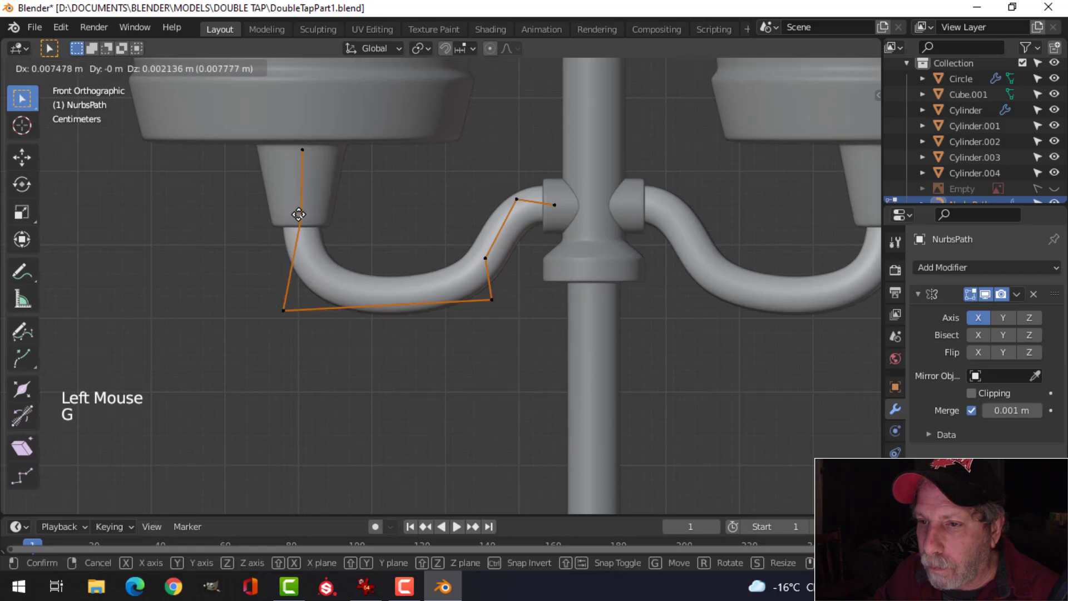
{"action": "left_click", "coordinate": [299, 214]}
{"action": "left_click", "coordinate": [302, 150]}
{"action": "key", "text": "g"}
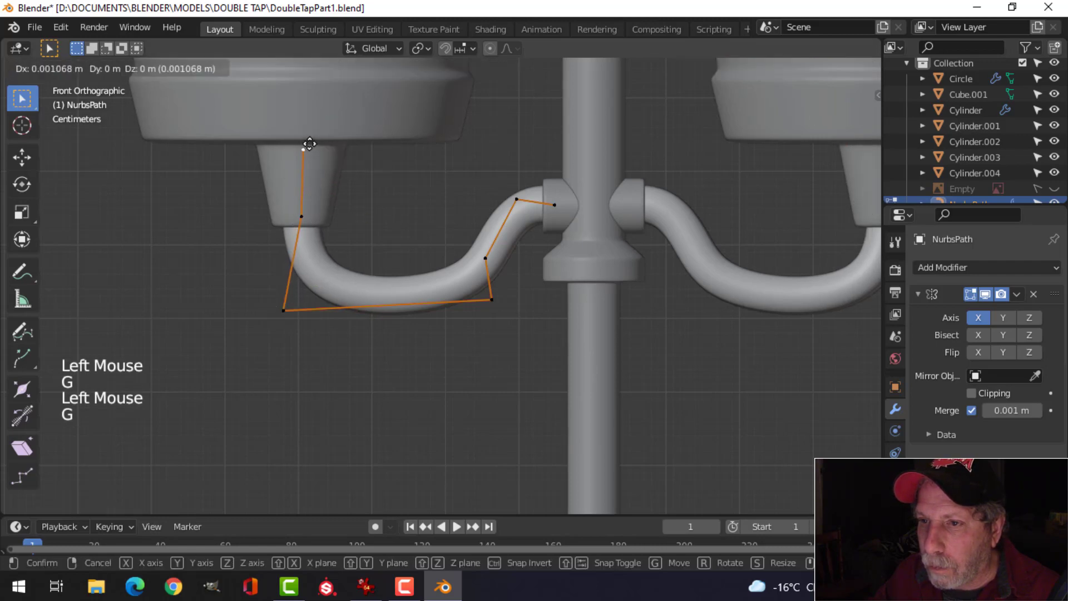
{"action": "key", "text": "Tab"}
{"action": "scroll", "coordinate": [593, 309], "scroll_direction": "down", "scroll_amount": 4}
{"action": "key", "text": "alt+a"}
{"action": "middle_click_drag", "start_coordinate": [692, 341], "coordinate": [577, 322], "text": "shift"}
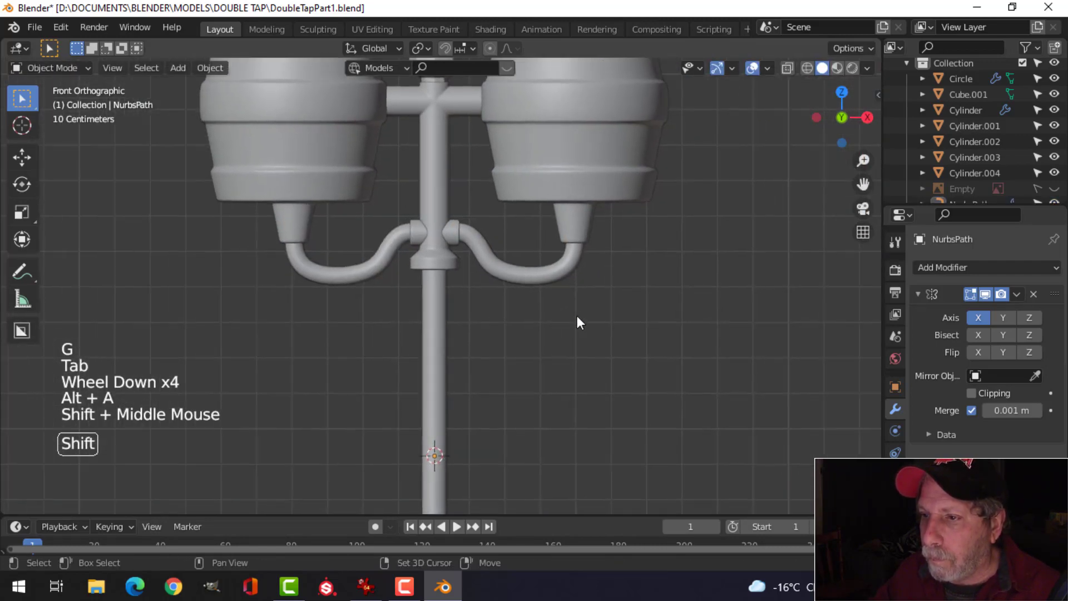
Move the hose's lower control point nearest the pipe farther toward the keg to soften the bend
{"action": "scroll", "coordinate": [393, 315], "scroll_direction": "up", "scroll_amount": 3}
{"action": "left_click", "coordinate": [362, 271]}
{"action": "key", "text": "Tab"}
{"action": "scroll", "coordinate": [322, 293], "scroll_direction": "up", "scroll_amount": 2, "text": "shift"}
{"action": "middle_click_drag", "start_coordinate": [322, 293], "coordinate": [440, 337], "text": "shift"}
{"action": "scroll", "coordinate": [415, 356], "scroll_direction": "up", "scroll_amount": 4}
{"action": "left_click", "coordinate": [391, 320]}
{"action": "key", "text": "g"}
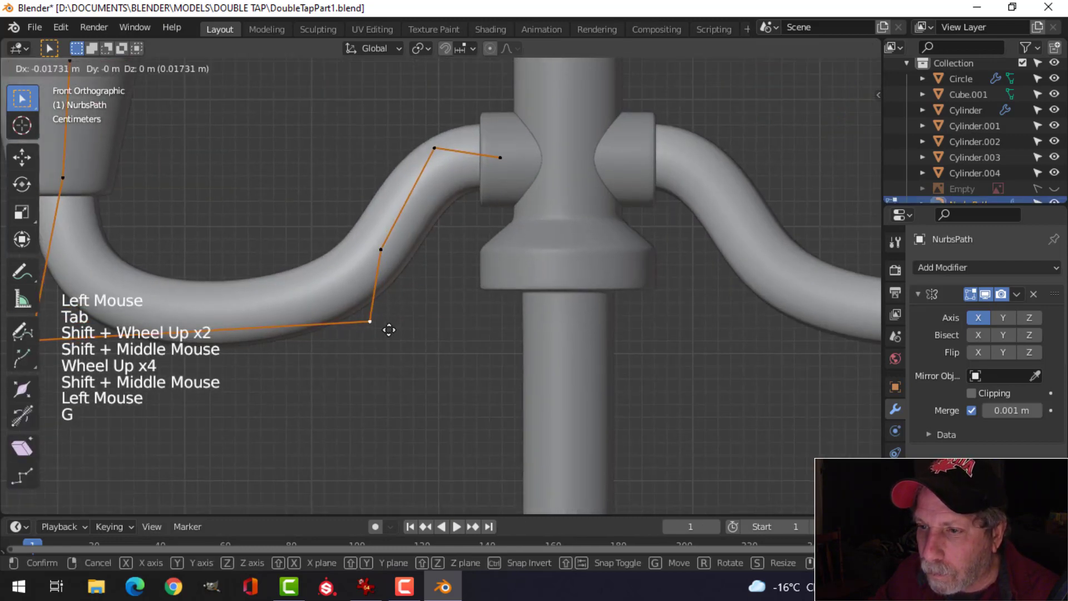
{"action": "left_click", "coordinate": [381, 329]}
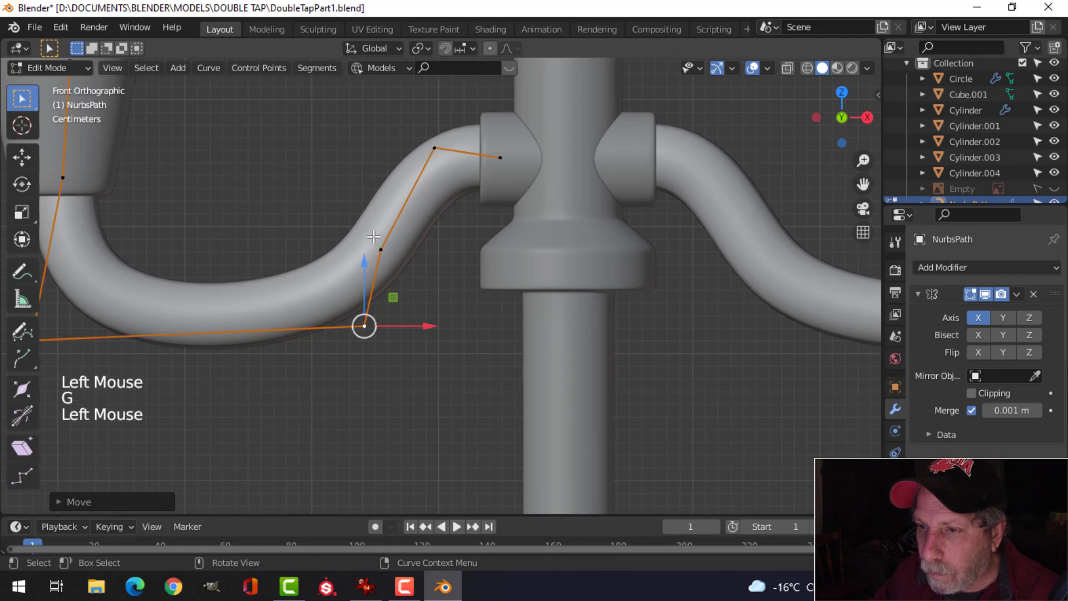
Nudge the control point midway up the hose's rise slightly up and toward the keg
{"action": "left_click", "coordinate": [381, 249]}
{"action": "key", "text": "g"}
{"action": "left_click", "coordinate": [377, 236]}
{"action": "key", "text": "Tab"}
{"action": "scroll", "coordinate": [421, 323], "scroll_direction": "down", "scroll_amount": 5}
{"action": "key", "text": "alt+a"}
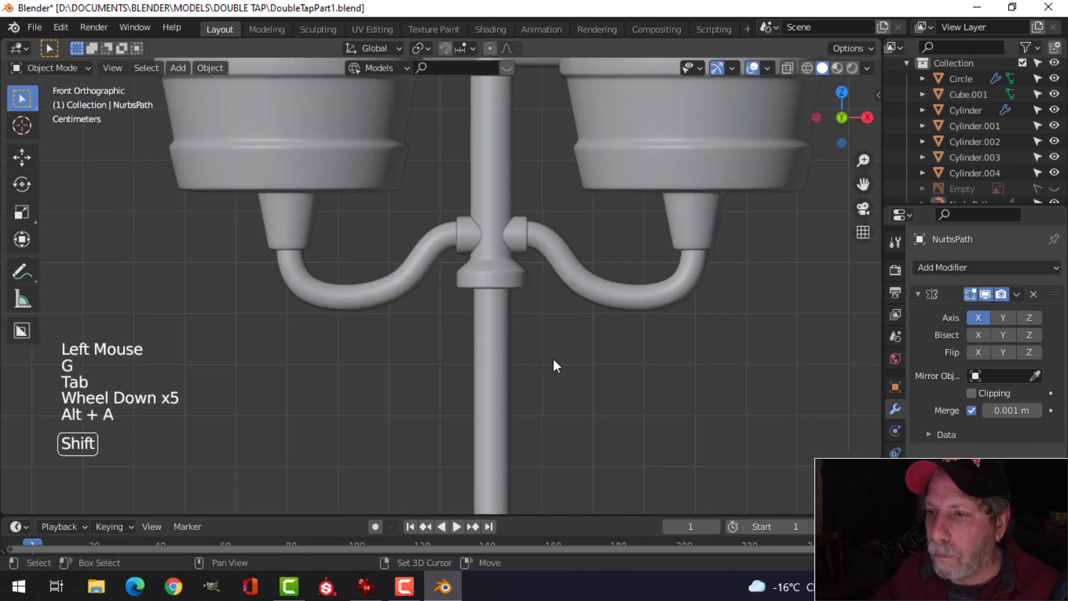
{"action": "middle_click_drag", "start_coordinate": [553, 362], "coordinate": [512, 365], "text": "shift"}
{"action": "scroll", "coordinate": [467, 346], "scroll_direction": "down", "scroll_amount": 2}
Fine-tune the same mid-rise control point's position to even out the hose's curve in front view
{"action": "key", "text": "Tab"}
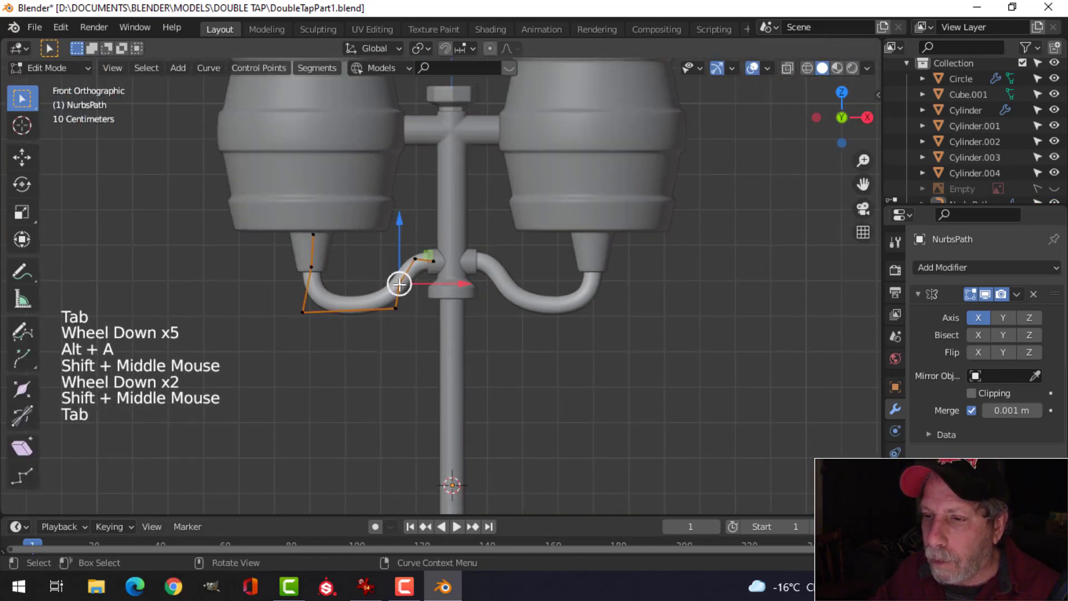
{"action": "key", "text": "g"}
{"action": "left_click", "coordinate": [415, 321]}
{"action": "key", "text": "Tab"}
{"action": "scroll", "coordinate": [542, 348], "scroll_direction": "down", "scroll_amount": 4}
{"action": "key", "text": "alt+a"}
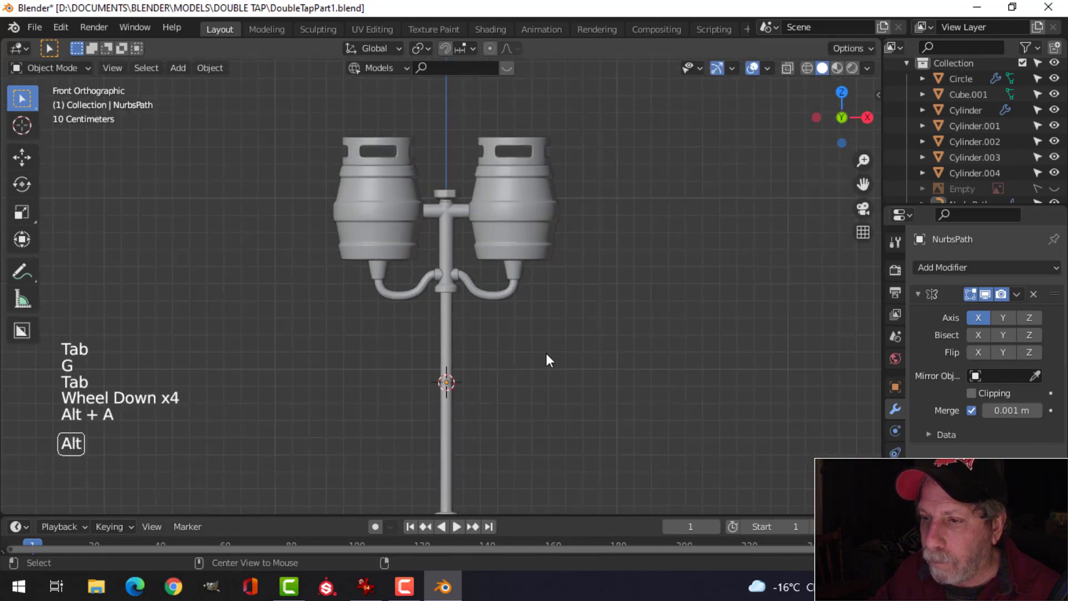
Adjust the hose curve's preview resolution and set its bevel resolution to 3
{"action": "middle_click_drag", "start_coordinate": [546, 353], "coordinate": [447, 348]}
{"action": "scroll", "coordinate": [465, 335], "scroll_direction": "up", "scroll_amount": 4}
{"action": "middle_click_drag", "start_coordinate": [447, 347], "coordinate": [450, 366]}
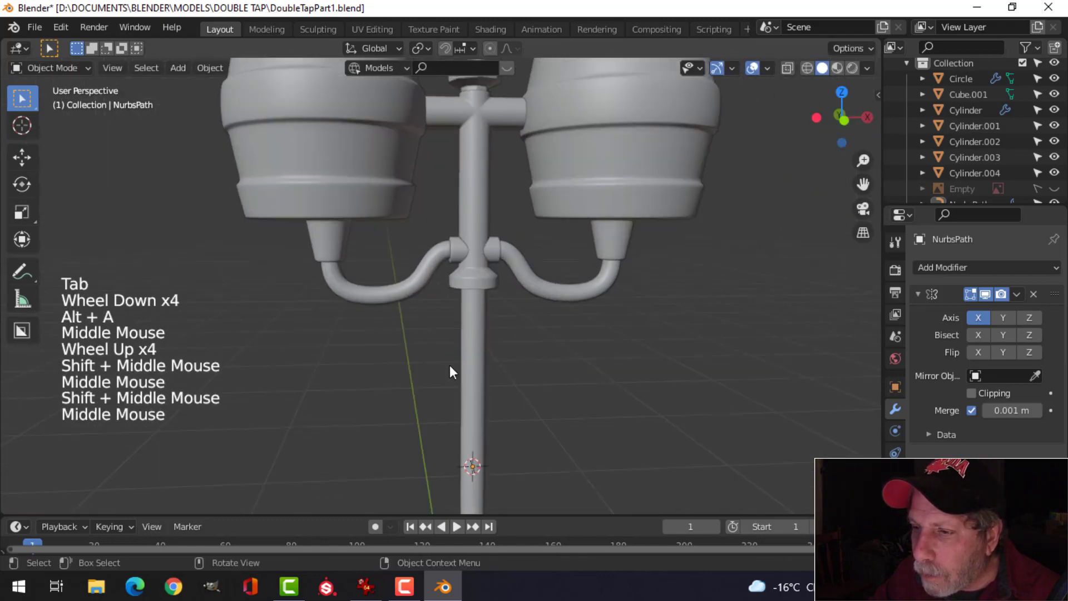
{"action": "left_click", "coordinate": [548, 290]}
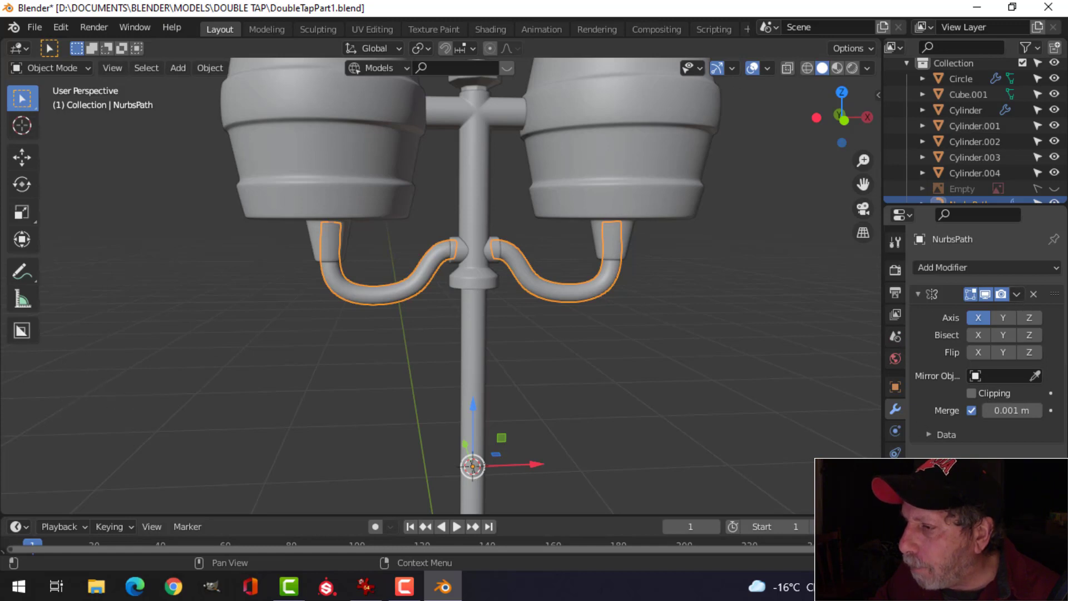
{"action": "left_click", "coordinate": [895, 474]}
{"action": "scroll", "coordinate": [1002, 358], "scroll_direction": "up", "scroll_amount": 4}
{"action": "left_click", "coordinate": [1006, 334]}
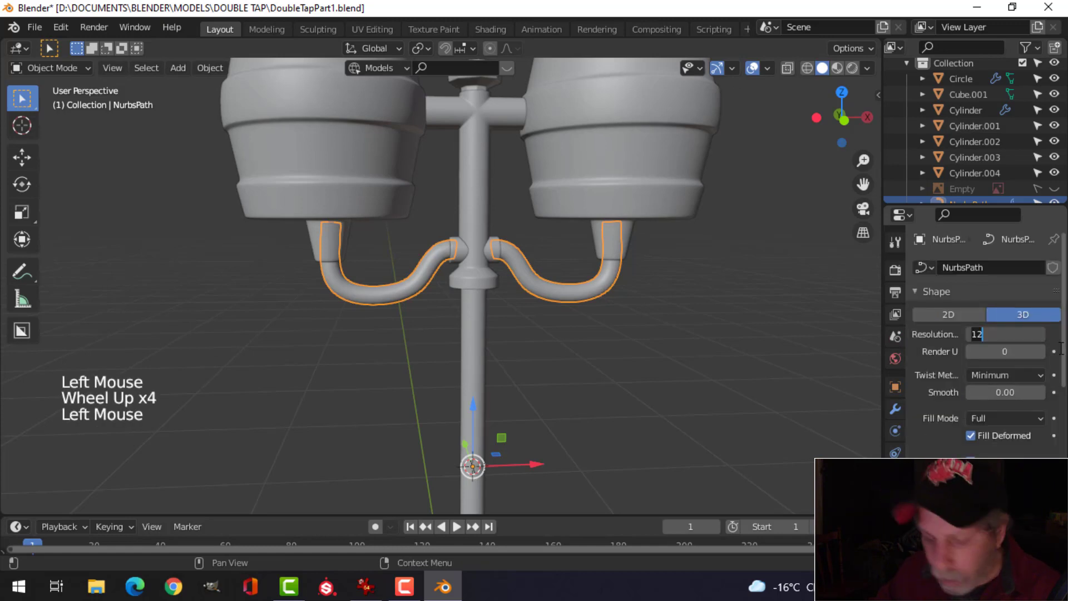
{"action": "key", "text": "Return"}
{"action": "scroll", "coordinate": [1001, 422], "scroll_direction": "down", "scroll_amount": 9}
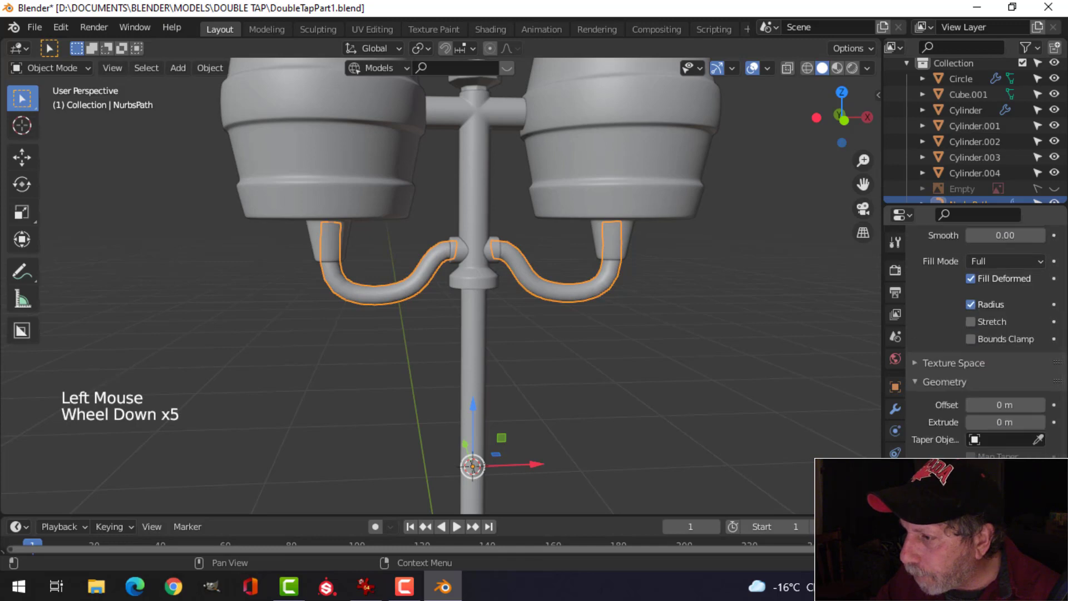
{"action": "left_click", "coordinate": [1022, 416]}
{"action": "type", "text": "3"}
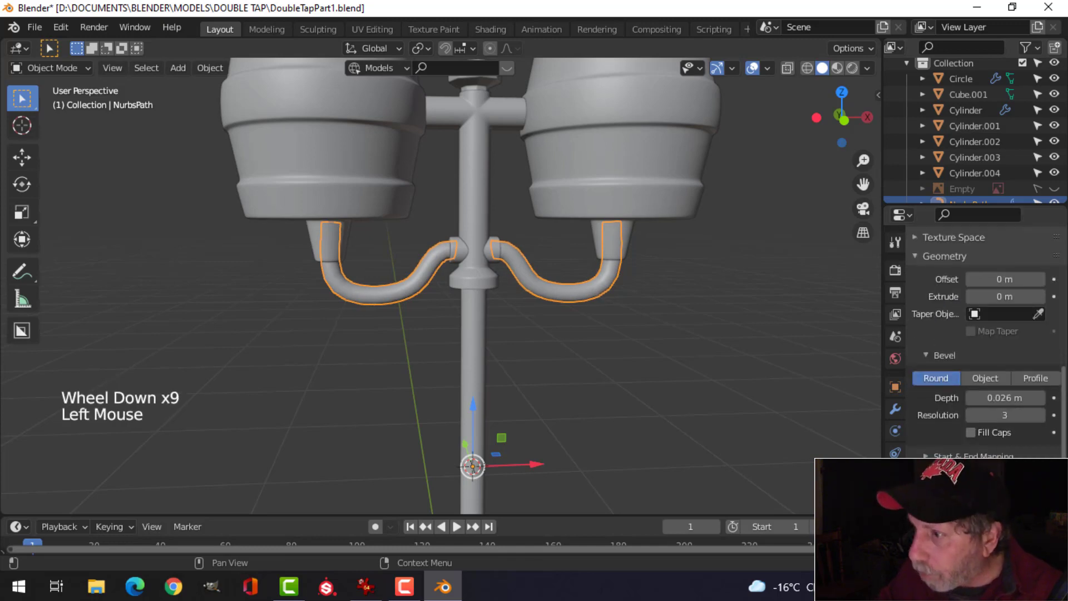
{"action": "key", "text": "Return"}
Try to apply the hose's Mirror modifier, and convert the mirrored curve to a mesh
{"action": "left_click", "coordinate": [894, 413]}
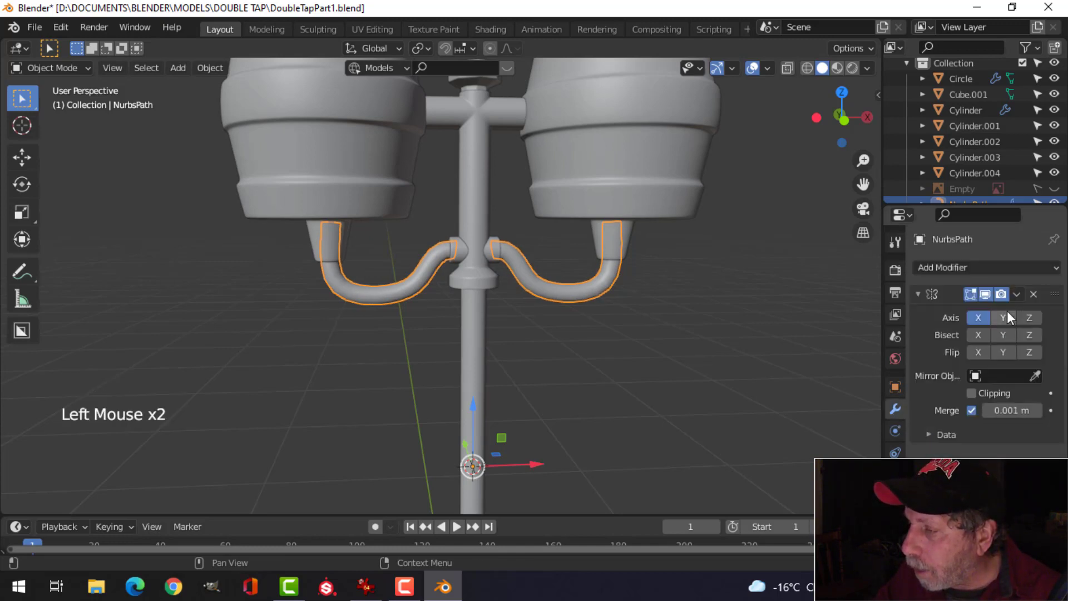
{"action": "left_click_drag", "start_coordinate": [1015, 294], "coordinate": [981, 308]}
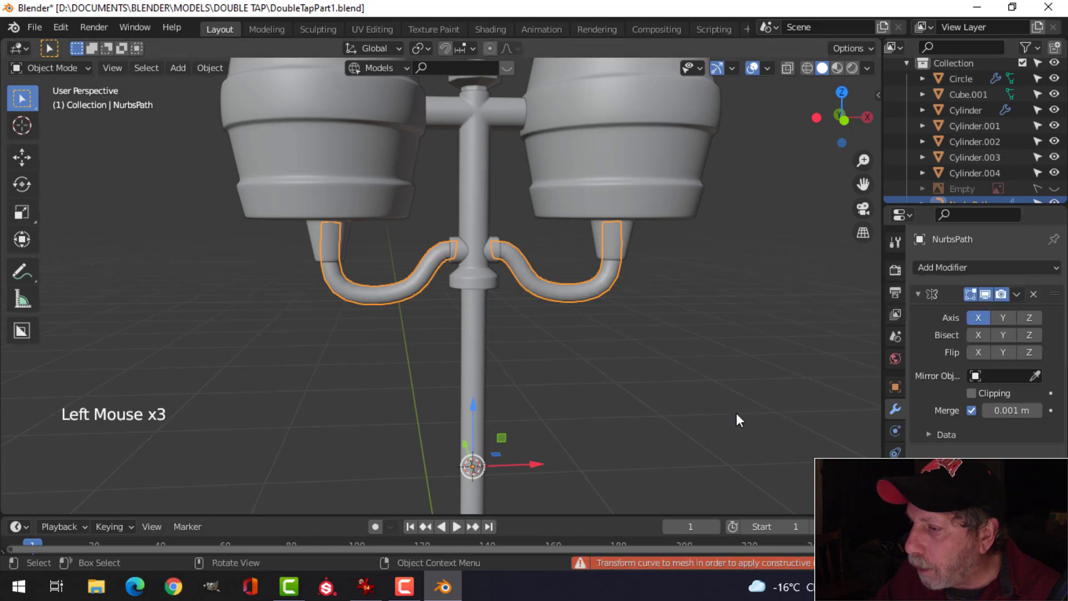
{"action": "right_click", "coordinate": [355, 299]}
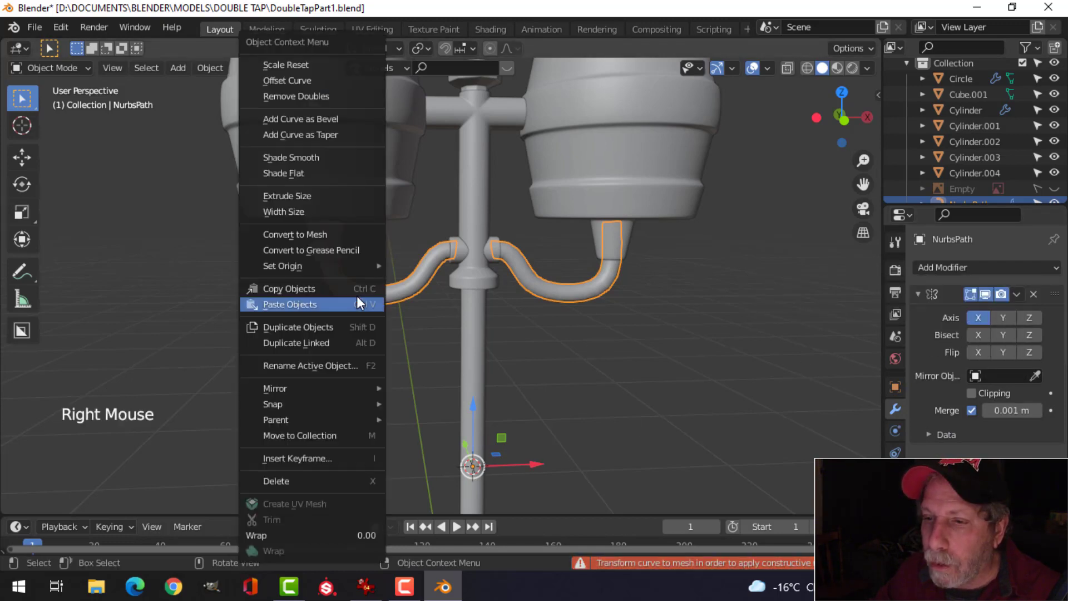
{"action": "left_click", "coordinate": [312, 234]}
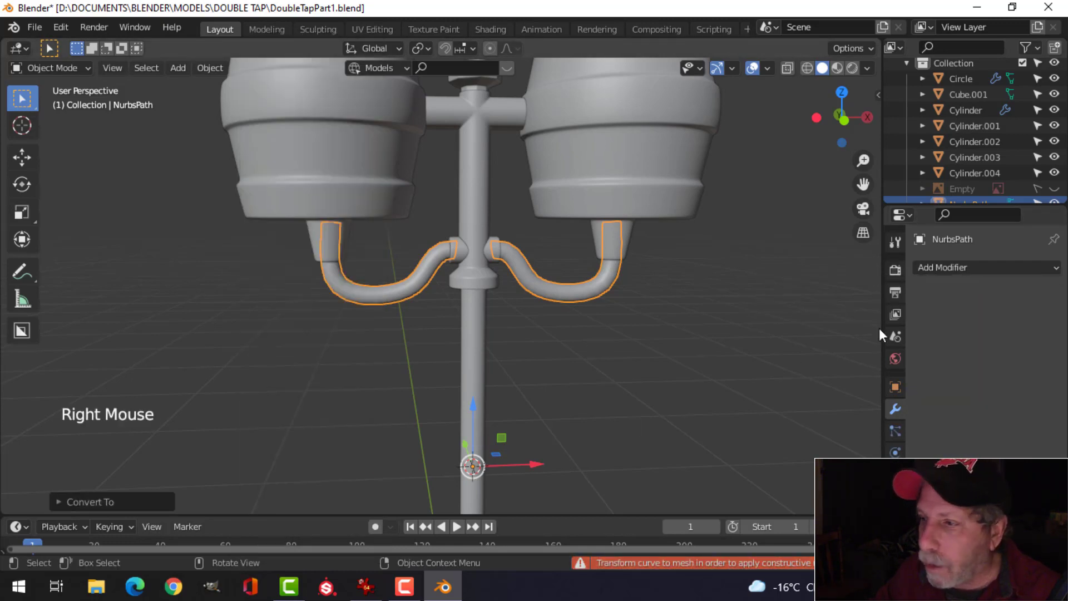
Add a level 1 Subdivision Surface modifier to the hose mesh and shade it smooth
{"action": "key", "text": "alt+a"}
{"action": "scroll", "coordinate": [492, 317], "scroll_direction": "up", "scroll_amount": 2}
{"action": "scroll", "coordinate": [492, 314], "scroll_direction": "up", "scroll_amount": 2}
{"action": "left_click", "coordinate": [402, 272]}
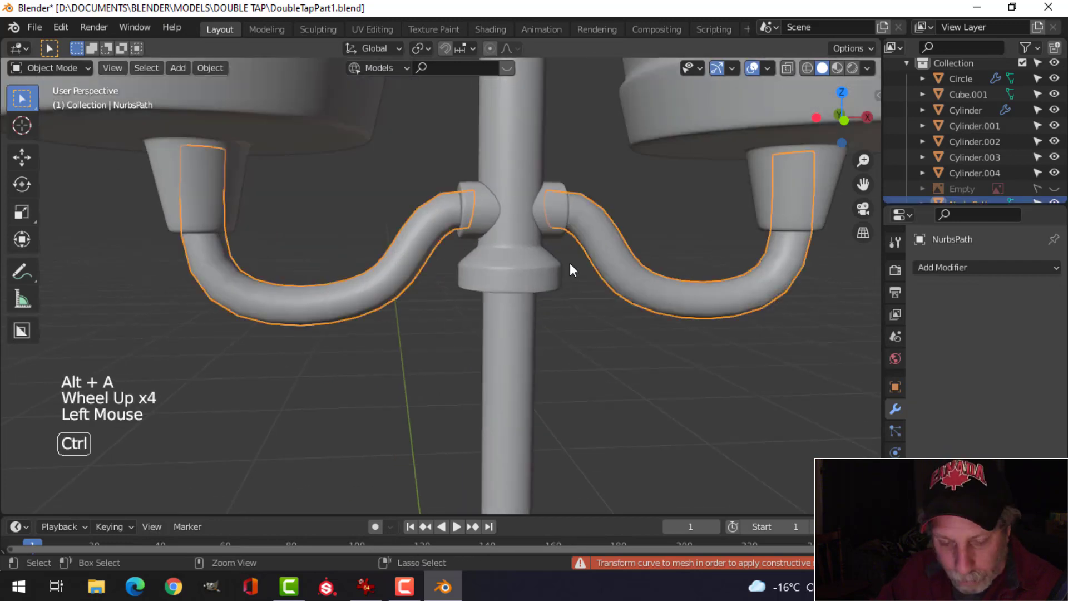
{"action": "key", "text": "ctrl+1"}
{"action": "right_click", "coordinate": [446, 207]}
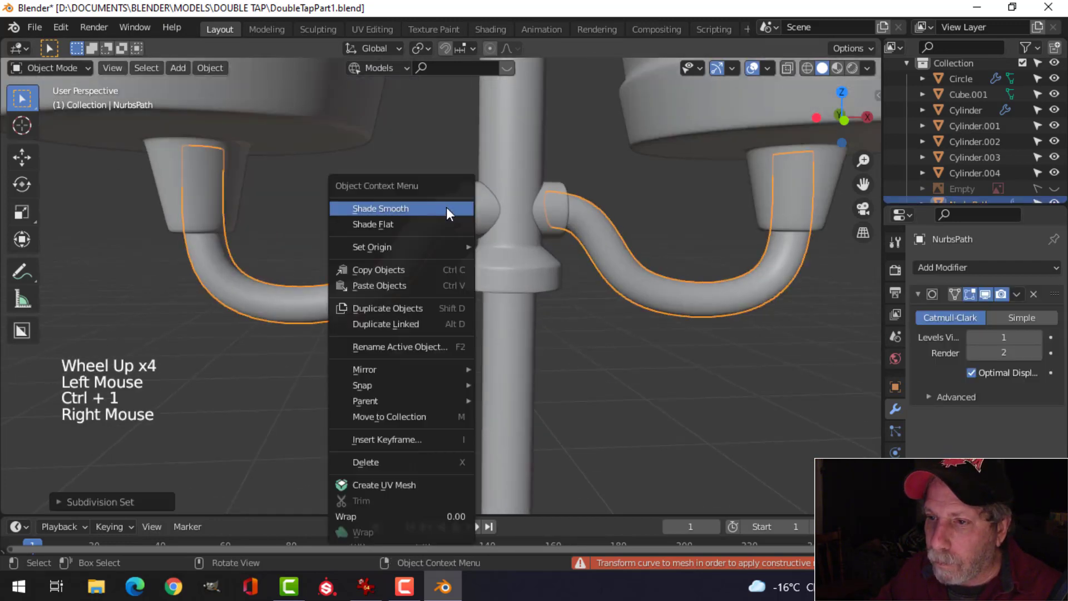
{"action": "key", "text": "alt+a"}
Inspect the converted hoses' mesh topology from below and save the file
{"action": "middle_click_drag", "start_coordinate": [514, 237], "coordinate": [554, 233]}
{"action": "scroll", "coordinate": [447, 268], "scroll_direction": "down", "scroll_amount": 2}
{"action": "left_click", "coordinate": [376, 269]}
{"action": "key", "text": "Tab"}
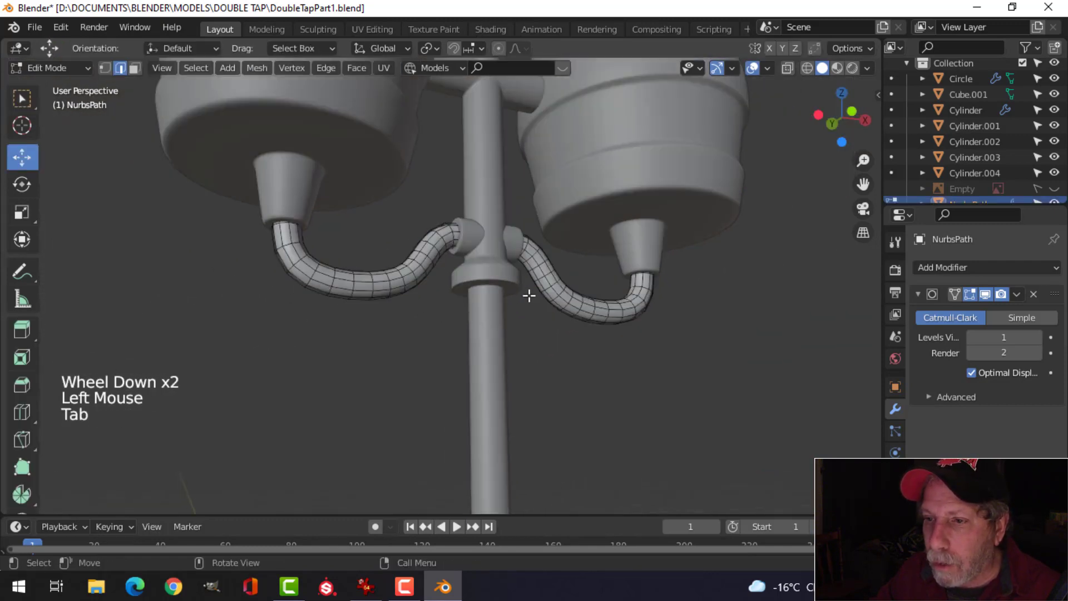
{"action": "middle_click_drag", "start_coordinate": [529, 295], "coordinate": [565, 337]}
{"action": "key", "text": "Tab"}
{"action": "key", "text": "alt+a"}
{"action": "middle_click_drag", "start_coordinate": [668, 339], "coordinate": [603, 348], "text": "shift"}
{"action": "key", "text": "ctrl+s"}
Scale the whole mesh of the three spokes in the wheel at the pipe's base slightly along the Z axis
{"action": "scroll", "coordinate": [453, 312], "scroll_direction": "down", "scroll_amount": 7}
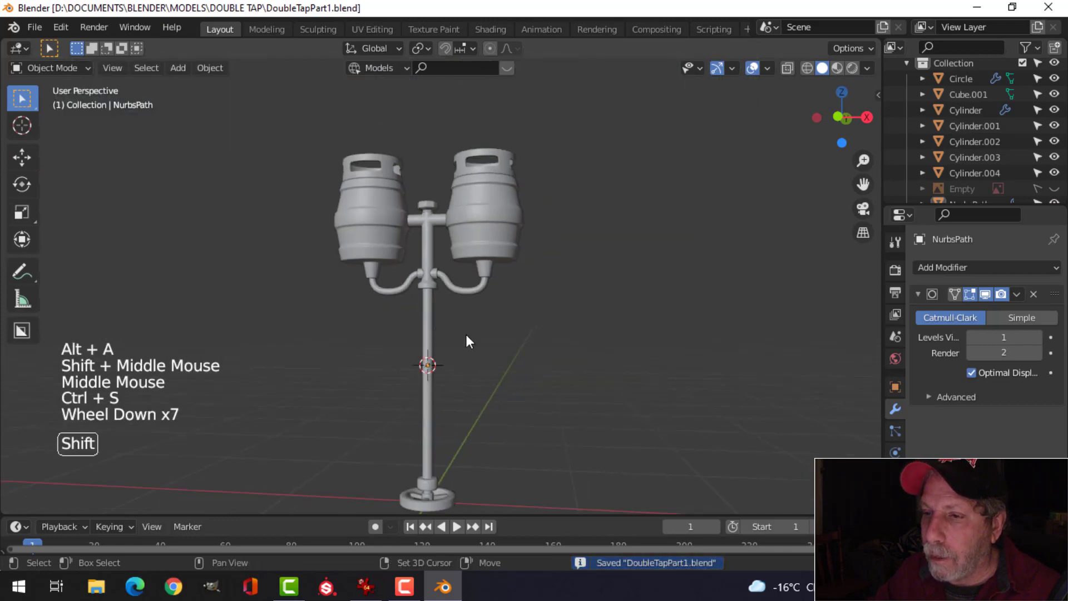
{"action": "middle_click_drag", "start_coordinate": [466, 335], "coordinate": [500, 329], "text": "shift"}
{"action": "middle_click_drag", "start_coordinate": [501, 328], "coordinate": [548, 379]}
{"action": "scroll", "coordinate": [536, 425], "scroll_direction": "up", "scroll_amount": 3}
{"action": "middle_click_drag", "start_coordinate": [535, 425], "coordinate": [444, 334], "text": "shift"}
{"action": "scroll", "coordinate": [485, 378], "scroll_direction": "up", "scroll_amount": 4}
{"action": "scroll", "coordinate": [454, 329], "scroll_direction": "up", "scroll_amount": 4}
{"action": "left_click", "coordinate": [402, 306], "text": "shift"}
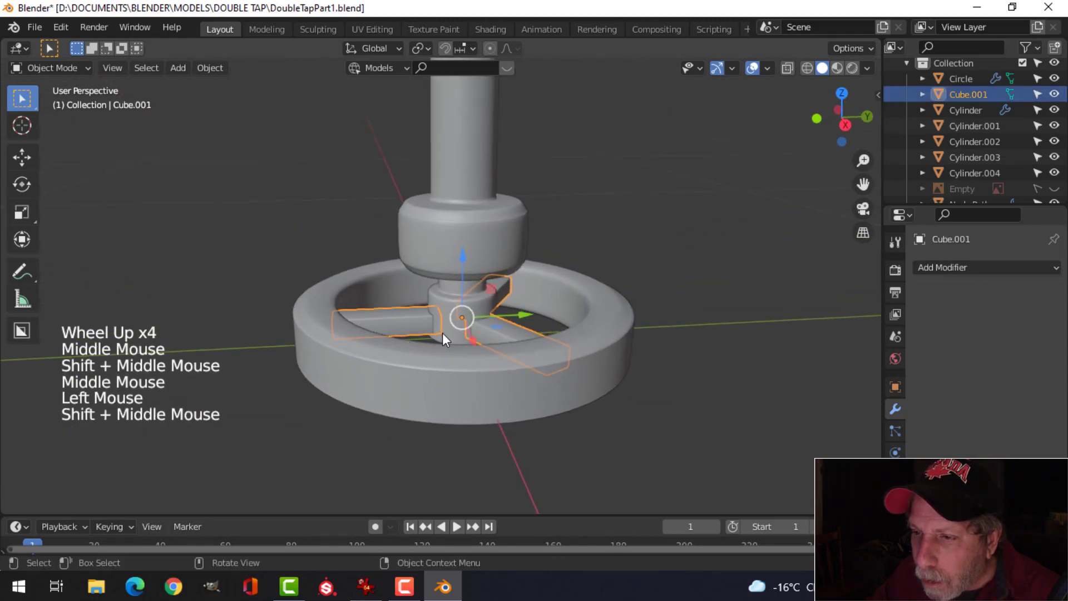
{"action": "key", "text": "Tab"}
{"action": "key", "text": "a"}
{"action": "middle_click_drag", "start_coordinate": [543, 351], "coordinate": [490, 337]}
{"action": "middle_click_drag", "start_coordinate": [490, 337], "coordinate": [434, 315]}
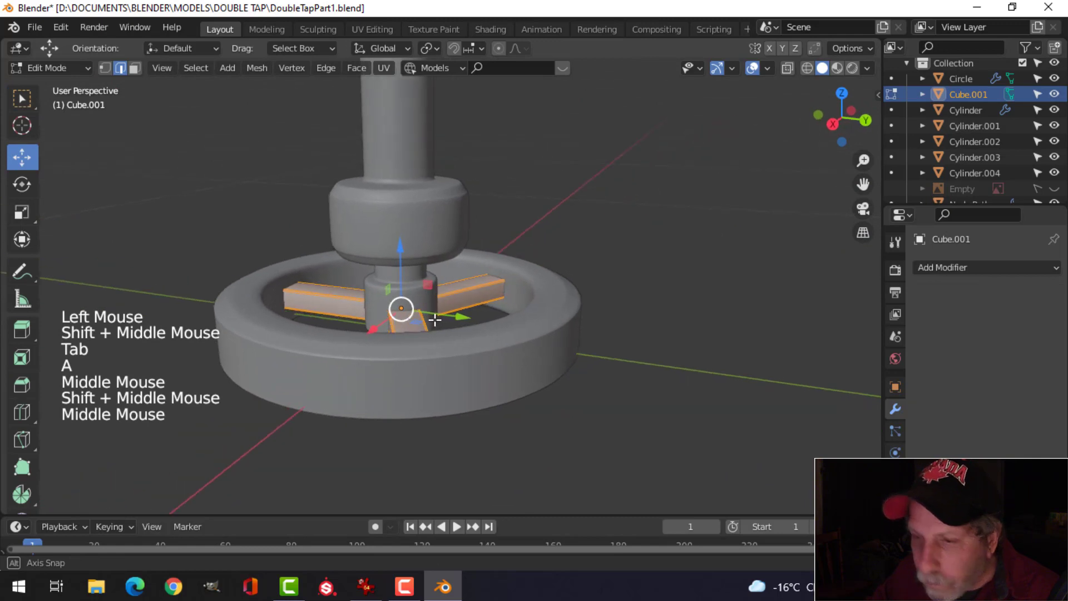
{"action": "key", "text": "s"}
{"action": "key", "text": "z"}
{"action": "left_click", "coordinate": [569, 343]}
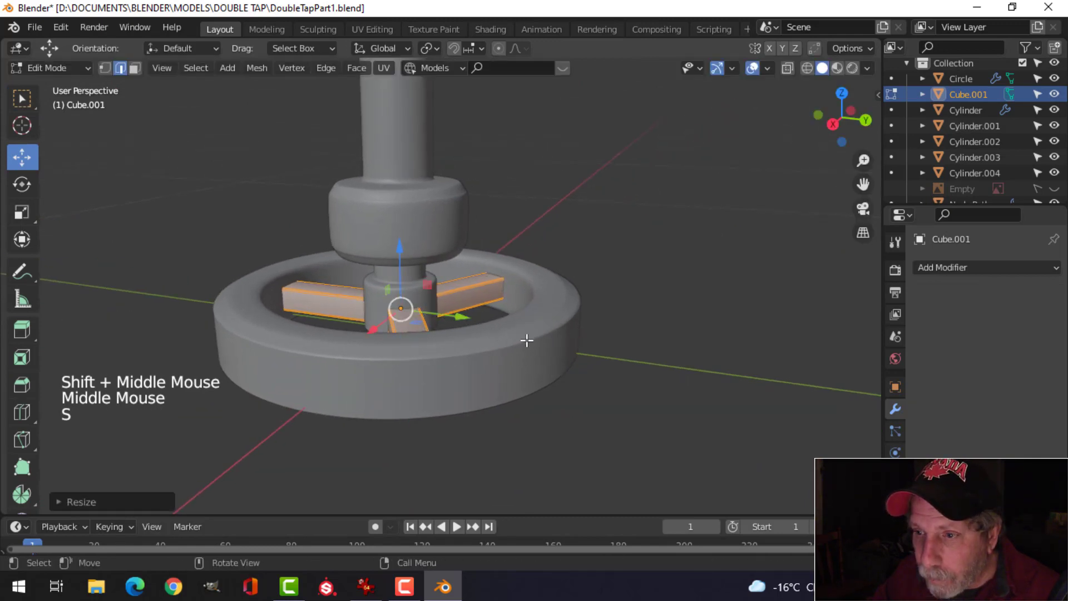
{"action": "key", "text": "Tab"}
Examine from below how the inner ends of the wheel's spokes meet the central hub
{"action": "middle_click_drag", "start_coordinate": [525, 339], "coordinate": [394, 205]}
{"action": "key", "text": "alt+a"}
{"action": "scroll", "coordinate": [390, 309], "scroll_direction": "down", "scroll_amount": 1}
{"action": "left_click", "coordinate": [410, 322]}
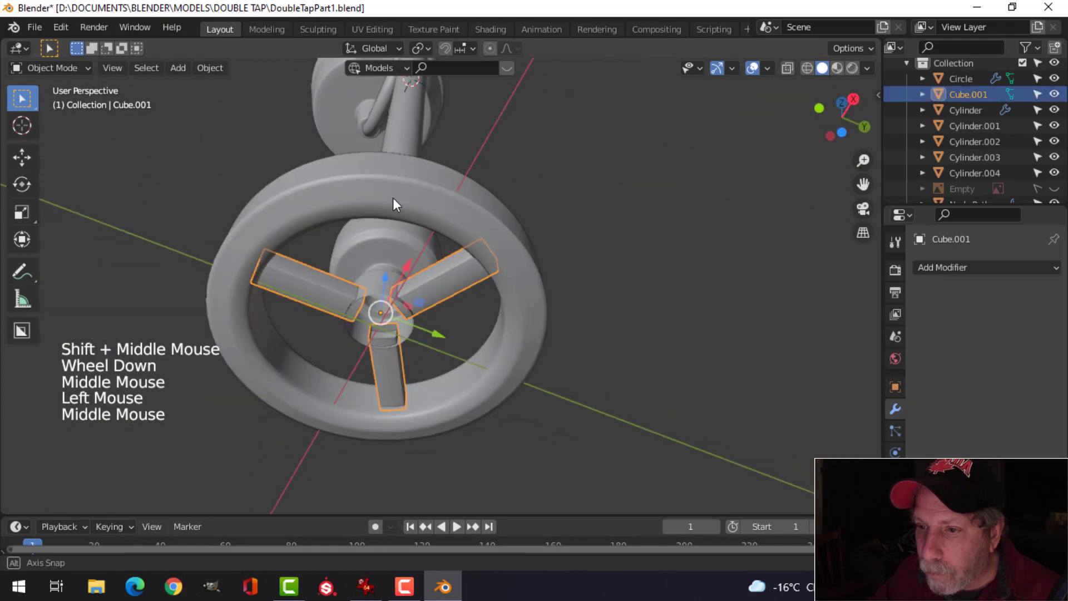
{"action": "scroll", "coordinate": [400, 336], "scroll_direction": "up", "scroll_amount": 3}
{"action": "middle_click_drag", "start_coordinate": [401, 336], "coordinate": [401, 300], "text": "shift"}
{"action": "middle_click_drag", "start_coordinate": [400, 300], "coordinate": [401, 279]}
{"action": "key", "text": "Tab"}
{"action": "middle_click_drag", "start_coordinate": [363, 130], "coordinate": [390, 172], "text": "shift"}
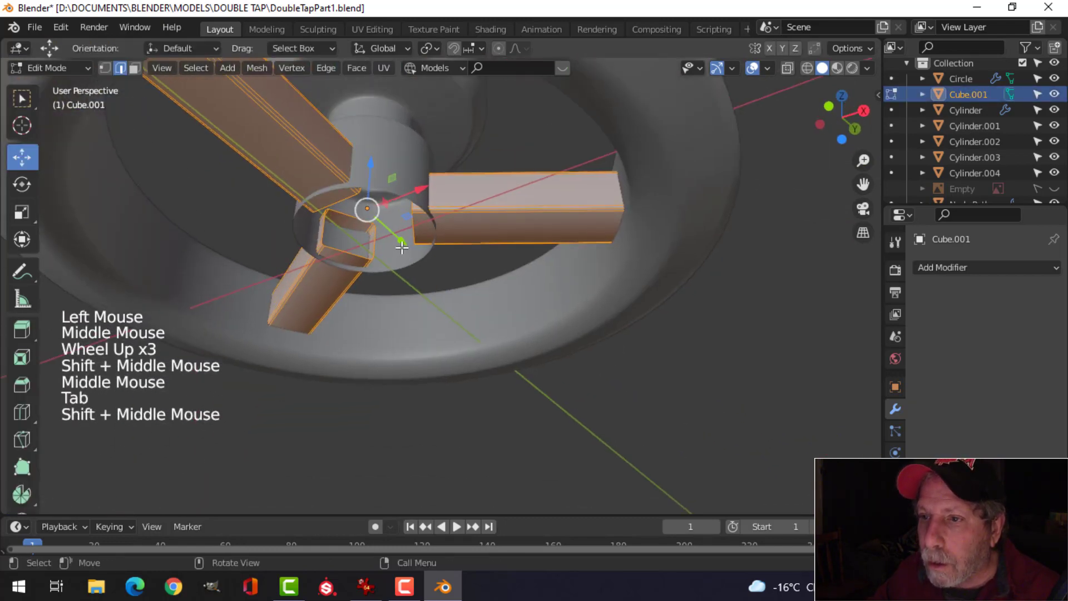
{"action": "key", "text": "alt+a"}
Extrude the open bottom edge loop of the wheel's central hub and scale it inward to form a bottom rim
{"action": "left_click", "coordinate": [387, 179]}
{"action": "key", "text": "Tab"}
{"action": "left_click", "coordinate": [381, 170]}
{"action": "key", "text": "Tab"}
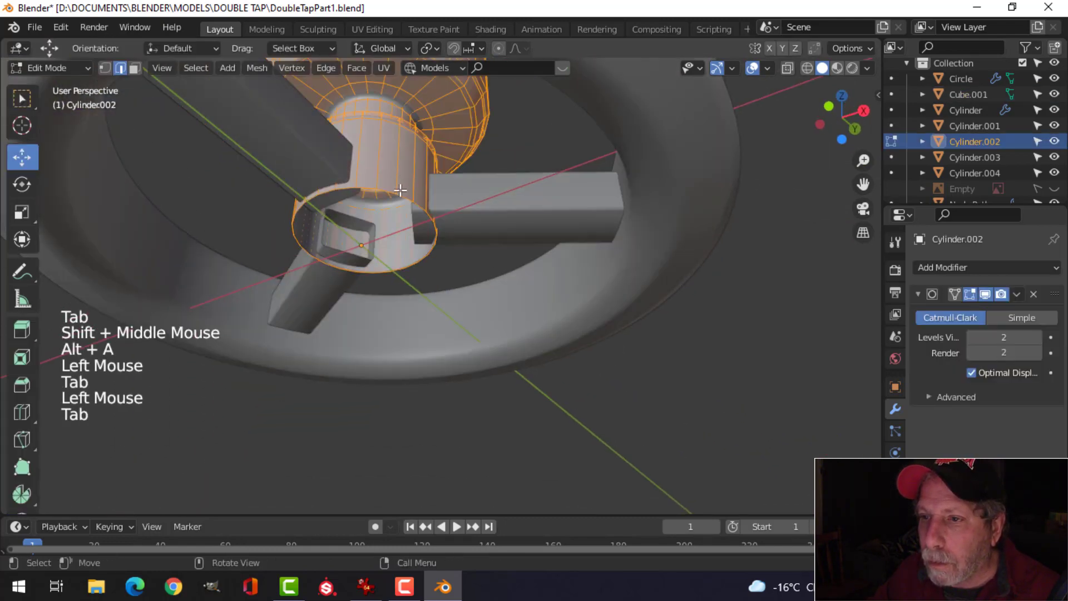
{"action": "key", "text": "alt+a"}
{"action": "left_click", "coordinate": [435, 234], "text": "alt+shift"}
{"action": "key", "text": "e"}
{"action": "key", "text": "s"}
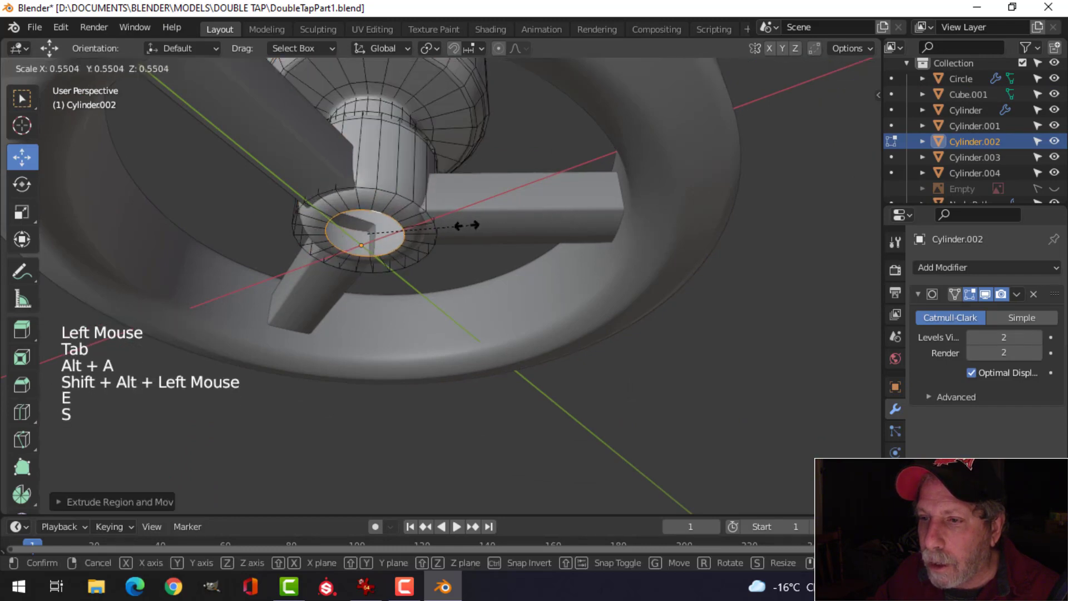
{"action": "left_click", "coordinate": [479, 239]}
Add a loop cut on the hub's new bottom rim to tighten its subdivided edge
{"action": "key", "text": "alt+a"}
{"action": "middle_click_drag", "start_coordinate": [479, 238], "coordinate": [339, 336]}
{"action": "key", "text": "ctrl+r"}
{"action": "left_click", "coordinate": [396, 234]}
{"action": "left_click", "coordinate": [388, 243]}
{"action": "key", "text": "Tab"}
{"action": "key", "text": "alt+a"}
Move the mesh of the wheel's three spokes slightly up along the Z axis and save the file
{"action": "left_click", "coordinate": [339, 336]}
{"action": "middle_click_drag", "start_coordinate": [436, 339], "coordinate": [373, 304]}
{"action": "key", "text": "Tab"}
{"action": "key", "text": "a"}
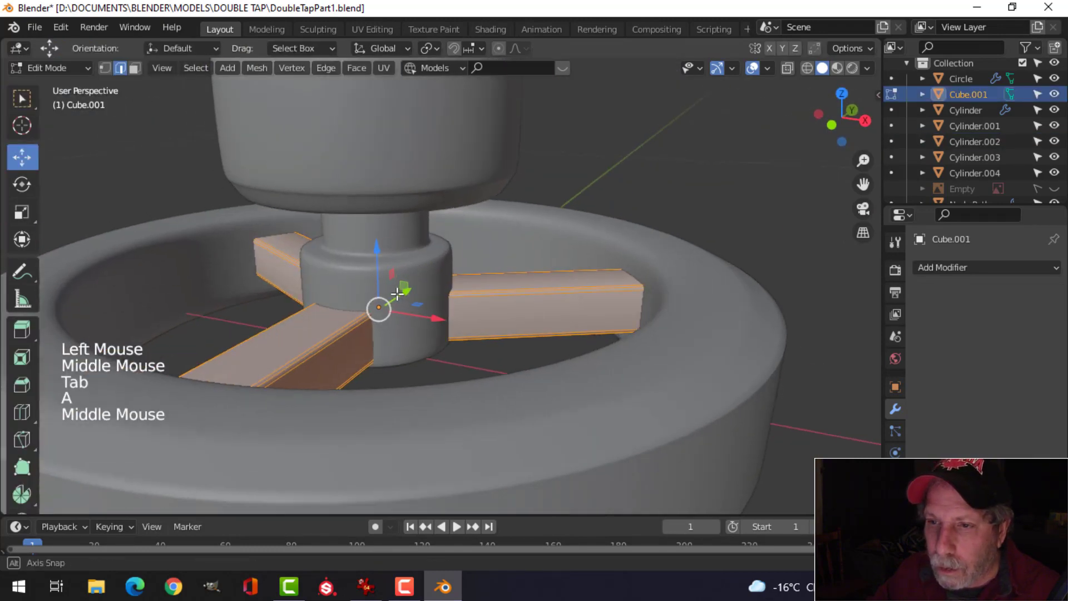
{"action": "left_click_drag", "start_coordinate": [369, 253], "coordinate": [365, 245]}
{"action": "key", "text": "Tab"}
{"action": "key", "text": "alt+a"}
{"action": "scroll", "coordinate": [389, 301], "scroll_direction": "down", "scroll_amount": 3}
{"action": "scroll", "coordinate": [475, 322], "scroll_direction": "down", "scroll_amount": 4}
{"action": "middle_click_drag", "start_coordinate": [368, 303], "coordinate": [478, 309]}
{"action": "middle_click_drag", "start_coordinate": [479, 310], "coordinate": [454, 322]}
{"action": "key", "text": "ctrl+s"}
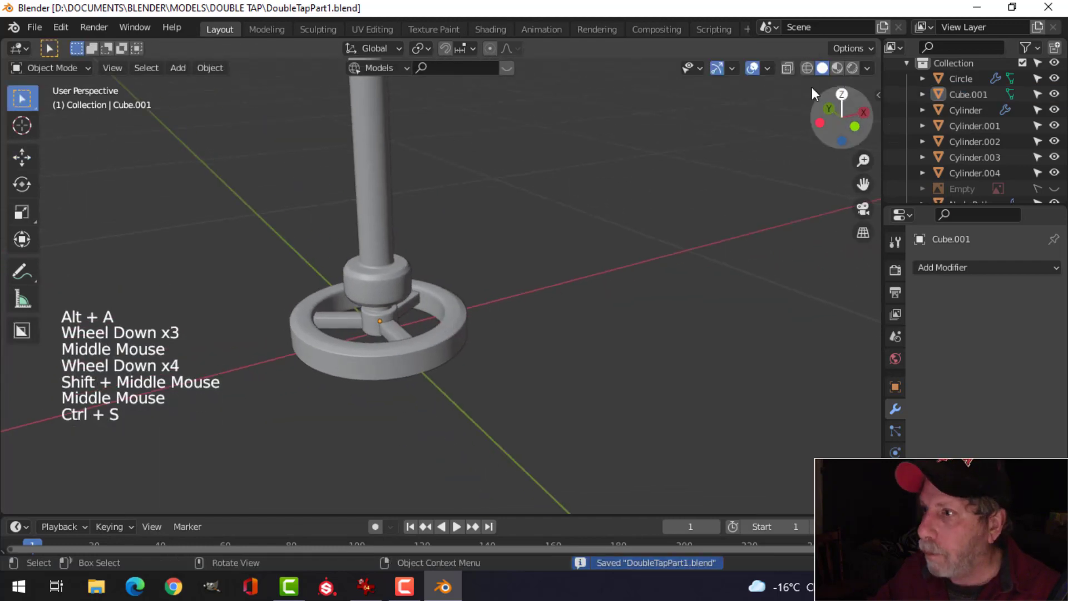
Turn on the Face Orientation overlay and check the whole model for flipped faces up to the octagonal cap
{"action": "left_click", "coordinate": [767, 68]}
{"action": "left_click", "coordinate": [714, 351]}
{"action": "scroll", "coordinate": [375, 236], "scroll_direction": "down", "scroll_amount": 11}
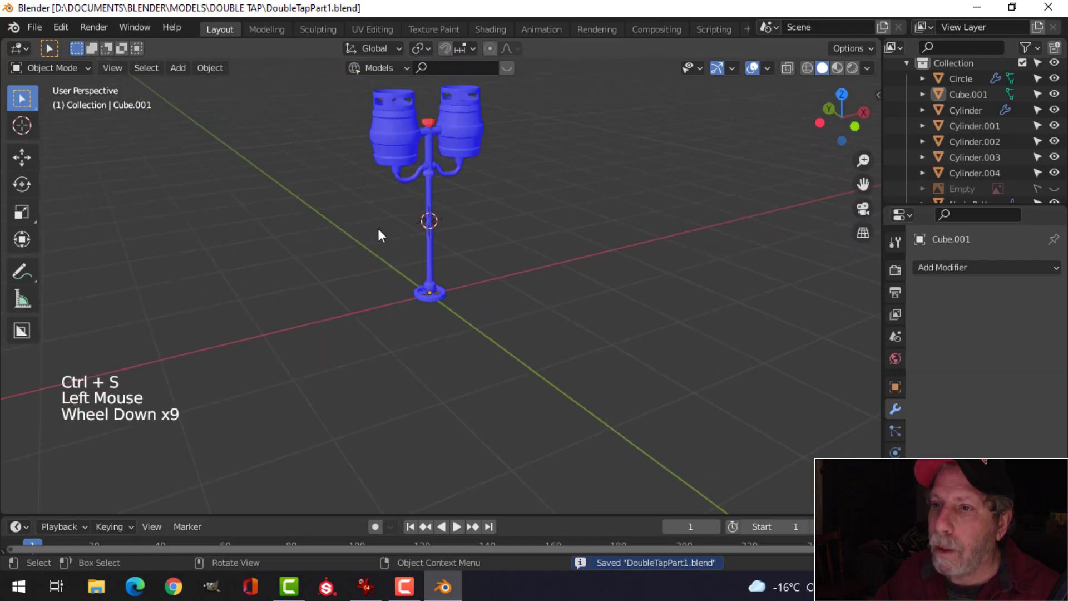
{"action": "middle_click_drag", "start_coordinate": [381, 234], "coordinate": [429, 214], "text": "shift"}
{"action": "scroll", "coordinate": [438, 142], "scroll_direction": "up", "scroll_amount": 5}
{"action": "middle_click_drag", "start_coordinate": [439, 147], "coordinate": [429, 282], "text": "shift"}
{"action": "scroll", "coordinate": [388, 216], "scroll_direction": "up", "scroll_amount": 4}
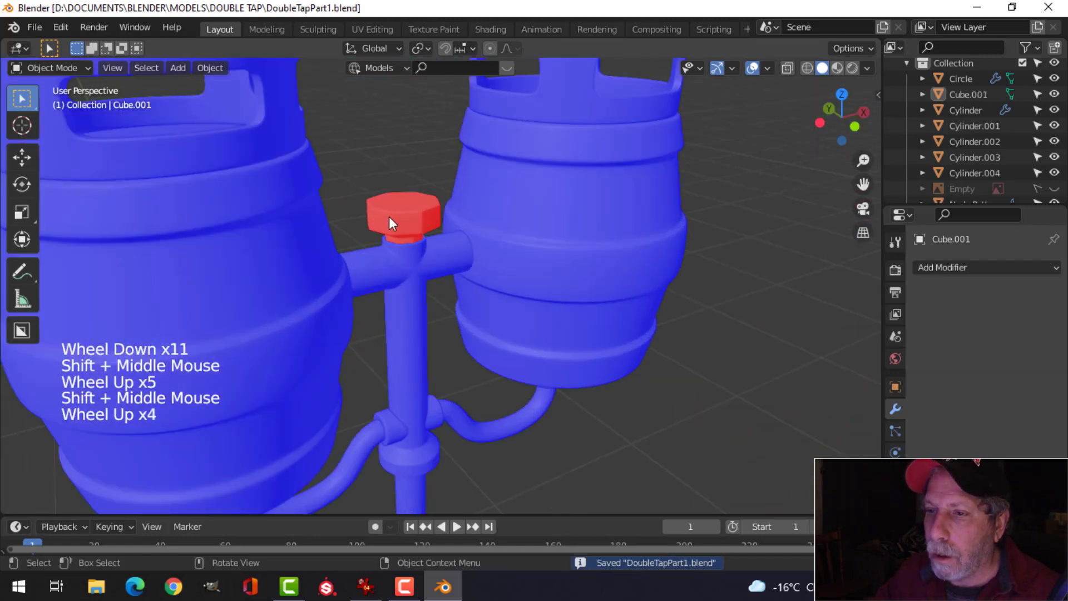
Recalculate the octagonal cap's normals to the outside and turn the Face Orientation overlay off
{"action": "left_click", "coordinate": [394, 215]}
{"action": "key", "text": "Tab"}
{"action": "key", "text": "a"}
{"action": "key", "text": "alt+n"}
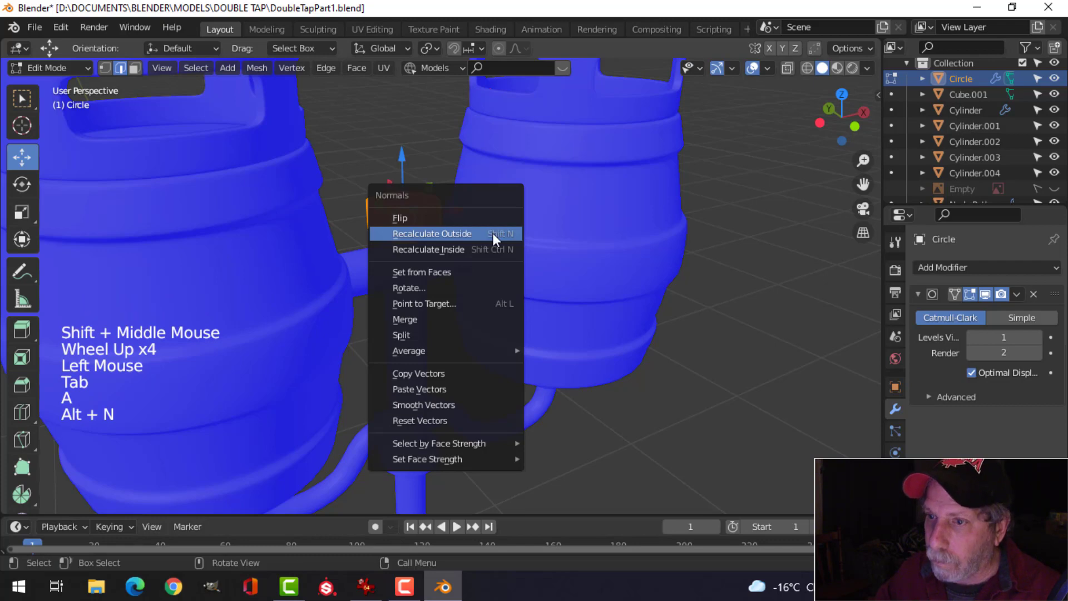
{"action": "left_click", "coordinate": [493, 236]}
{"action": "key", "text": "Tab"}
{"action": "key", "text": "alt+a"}
{"action": "left_click", "coordinate": [767, 68]}
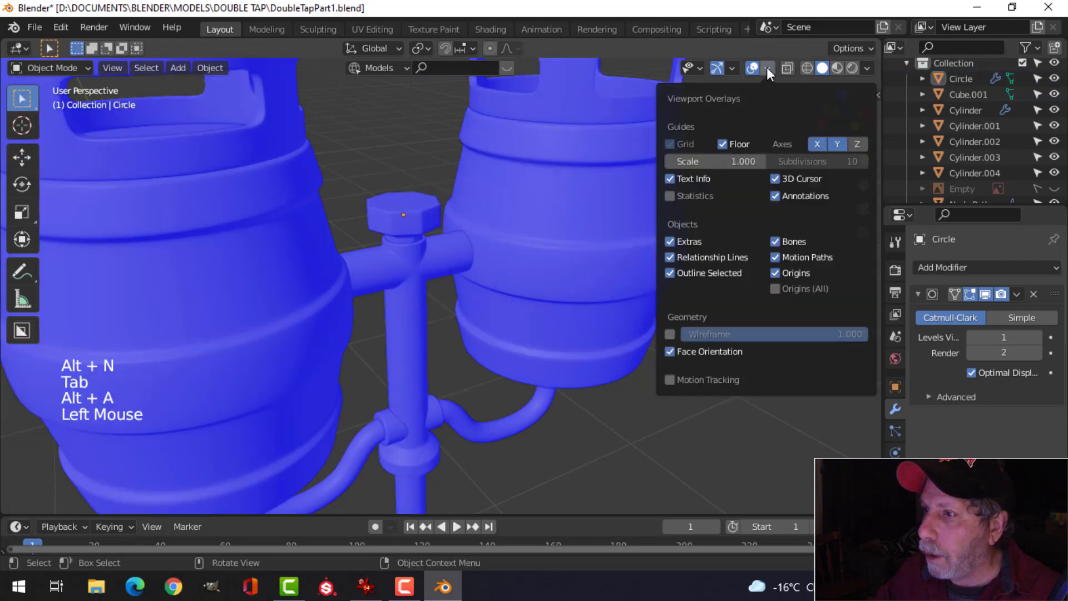
{"action": "left_click", "coordinate": [723, 351]}
Examine the barrels from below and how the hoses meet the nozzles and the central pipe
{"action": "middle_click_drag", "start_coordinate": [529, 259], "coordinate": [483, 259]}
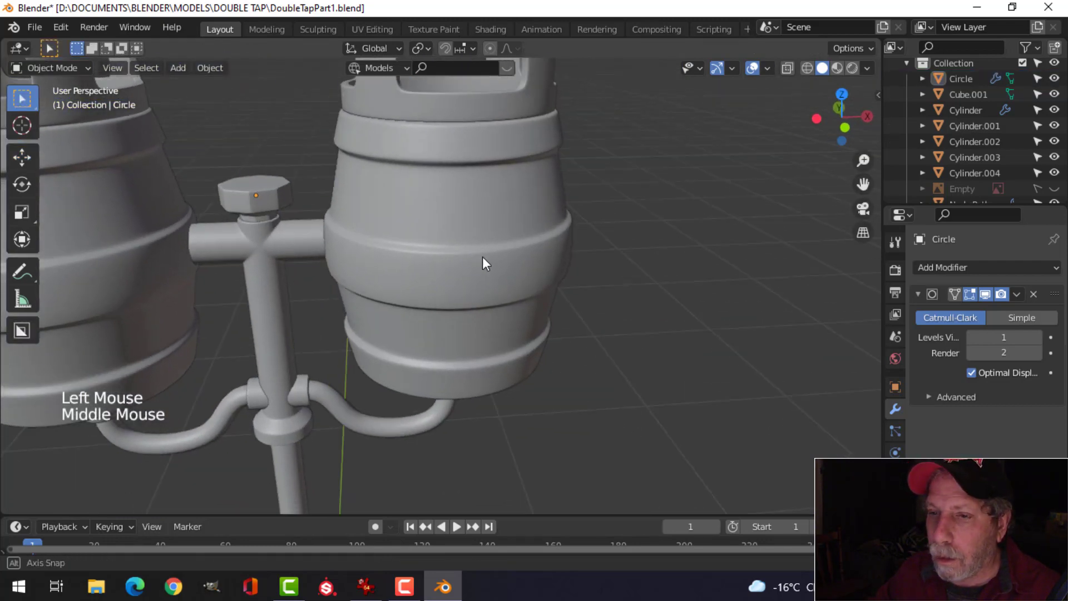
{"action": "scroll", "coordinate": [405, 256], "scroll_direction": "down", "scroll_amount": 3}
{"action": "middle_click_drag", "start_coordinate": [406, 256], "coordinate": [343, 174], "text": "shift"}
{"action": "scroll", "coordinate": [468, 246], "scroll_direction": "up", "scroll_amount": 4}
{"action": "scroll", "coordinate": [351, 228], "scroll_direction": "down", "scroll_amount": 3}
{"action": "middle_click_drag", "start_coordinate": [365, 258], "coordinate": [373, 228], "text": "shift"}
{"action": "middle_click_drag", "start_coordinate": [374, 228], "coordinate": [419, 180]}
{"action": "scroll", "coordinate": [358, 161], "scroll_direction": "up", "scroll_amount": 3}
{"action": "middle_click_drag", "start_coordinate": [359, 161], "coordinate": [406, 266], "text": "shift"}
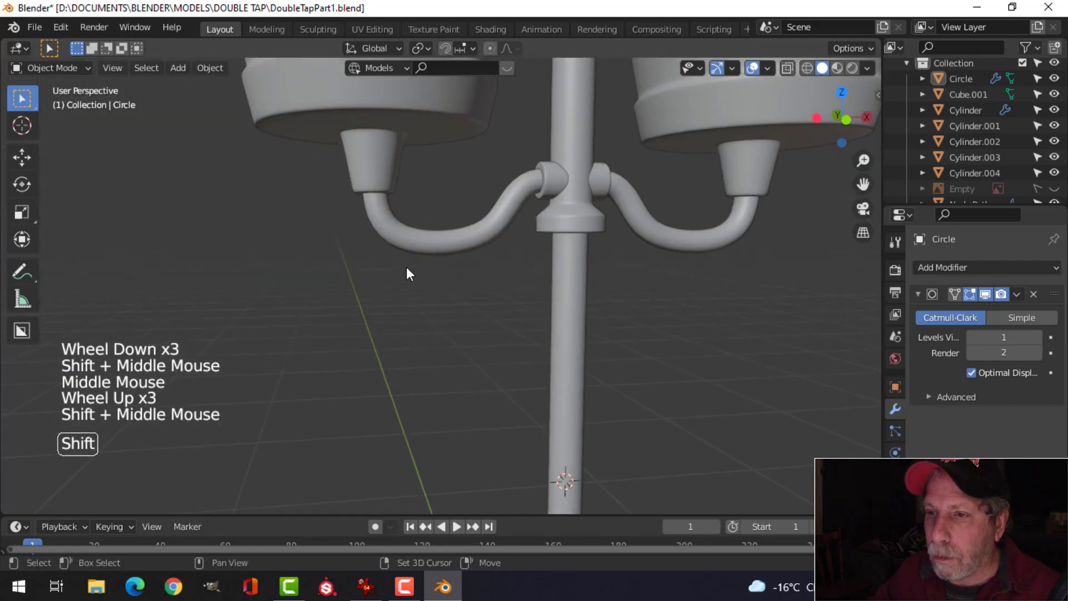
In front wireframe view, delete the vertices of the left hose's end section inside the barrel nozzle
{"action": "left_click", "coordinate": [380, 210]}
{"action": "key", "text": "KP_1"}
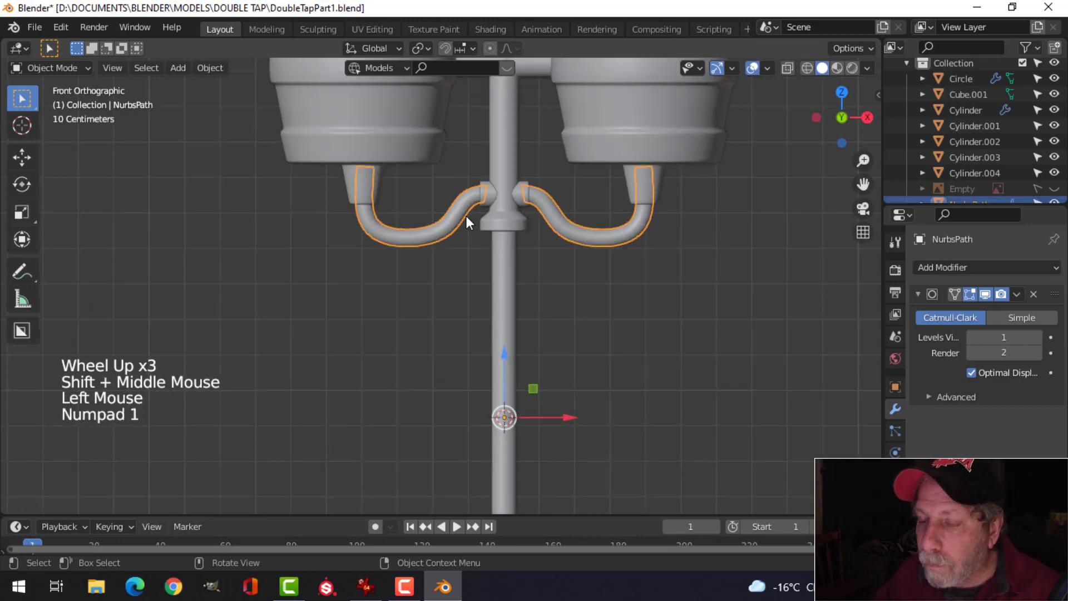
{"action": "scroll", "coordinate": [379, 209], "scroll_direction": "up", "scroll_amount": 3}
{"action": "middle_click_drag", "start_coordinate": [379, 201], "coordinate": [529, 312], "text": "shift"}
{"action": "key", "text": "Tab"}
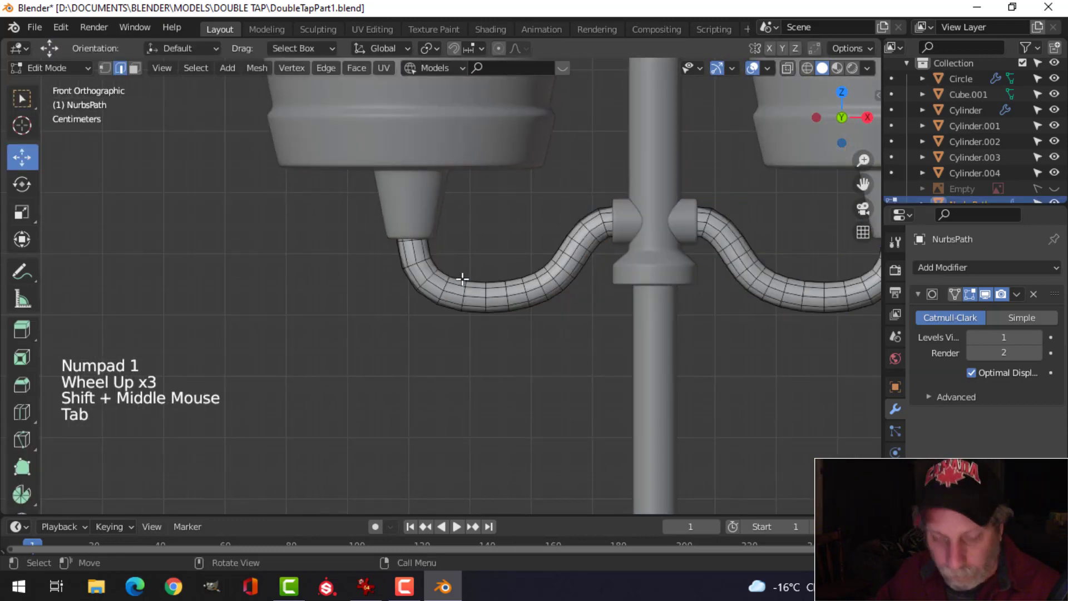
{"action": "key", "text": "z"}
{"action": "scroll", "coordinate": [492, 288], "scroll_direction": "up", "scroll_amount": 3}
{"action": "key", "text": "alt+a"}
{"action": "middle_click_drag", "start_coordinate": [503, 238], "coordinate": [400, 178], "text": "shift"}
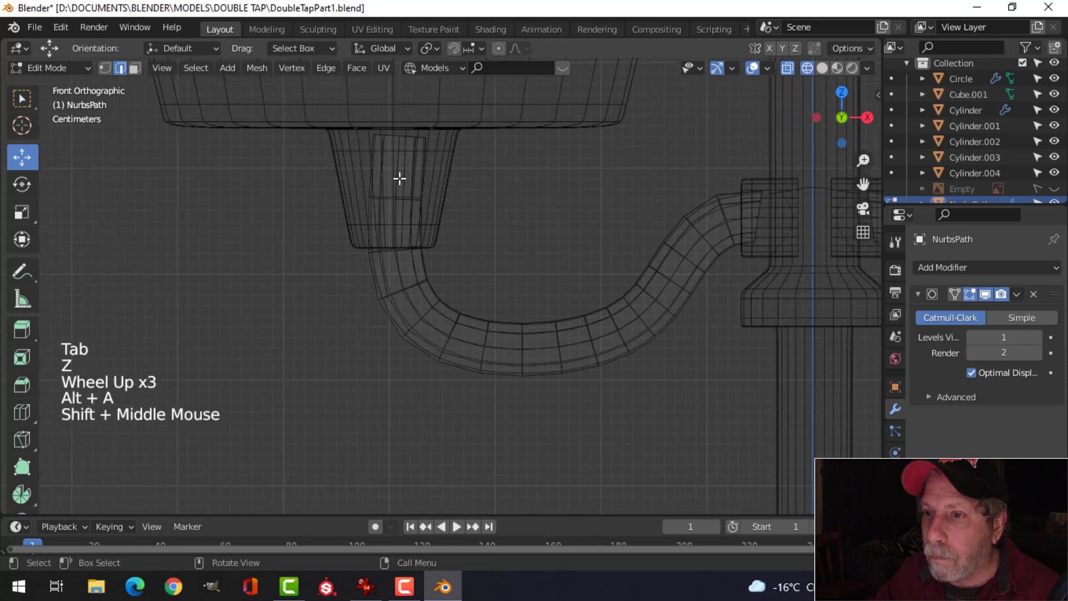
{"action": "key", "text": "b"}
{"action": "left_click_drag", "start_coordinate": [314, 111], "coordinate": [488, 222]}
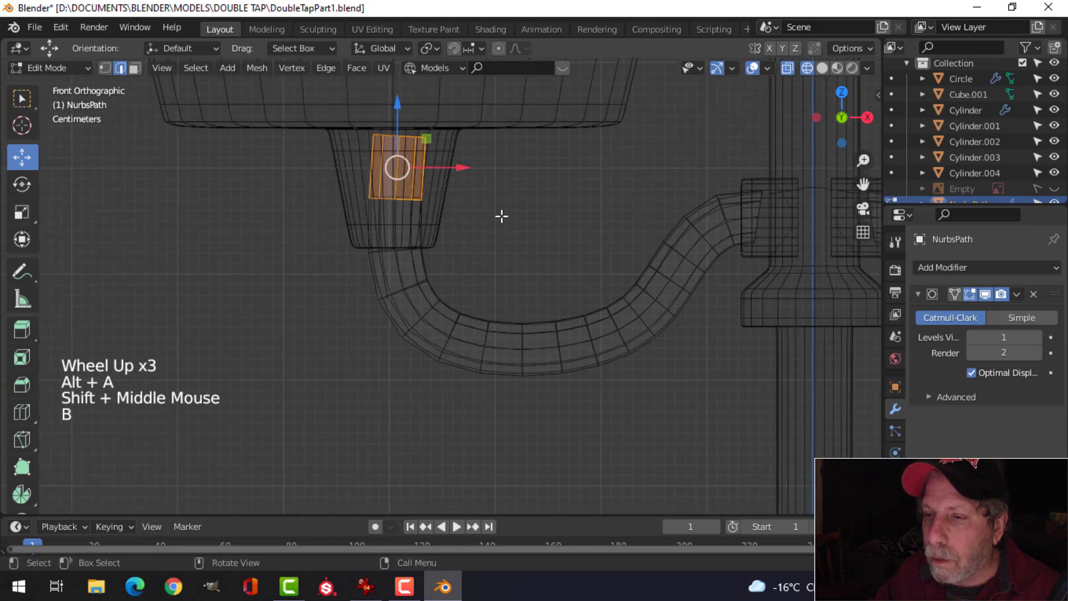
{"action": "key", "text": "x"}
{"action": "left_click", "coordinate": [473, 188]}
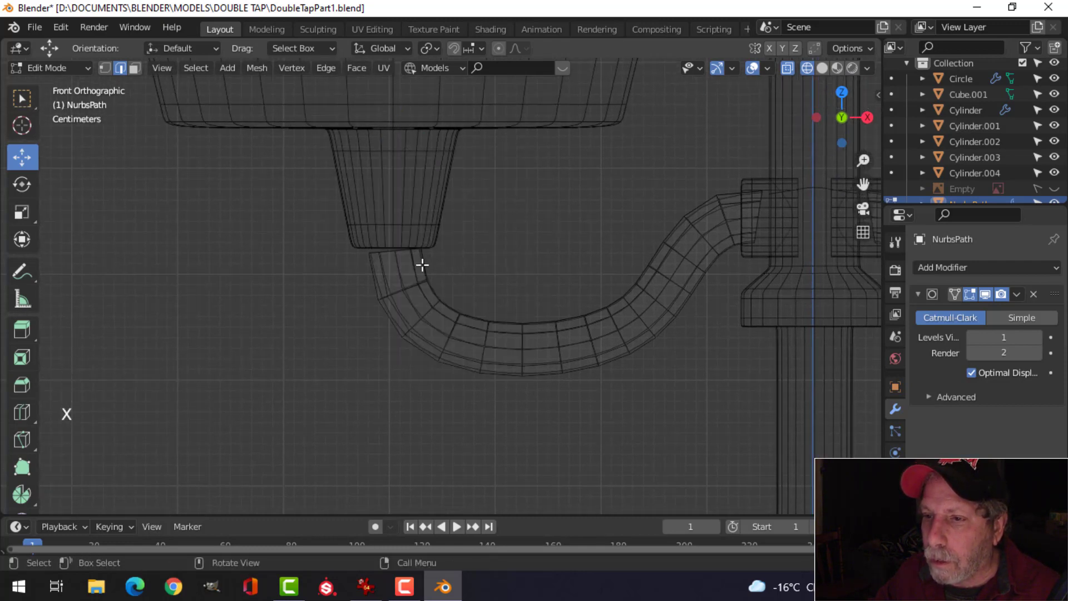
Delete the vertices of the right hose's end section inside its barrel nozzle
{"action": "scroll", "coordinate": [596, 275], "scroll_direction": "down", "scroll_amount": 4}
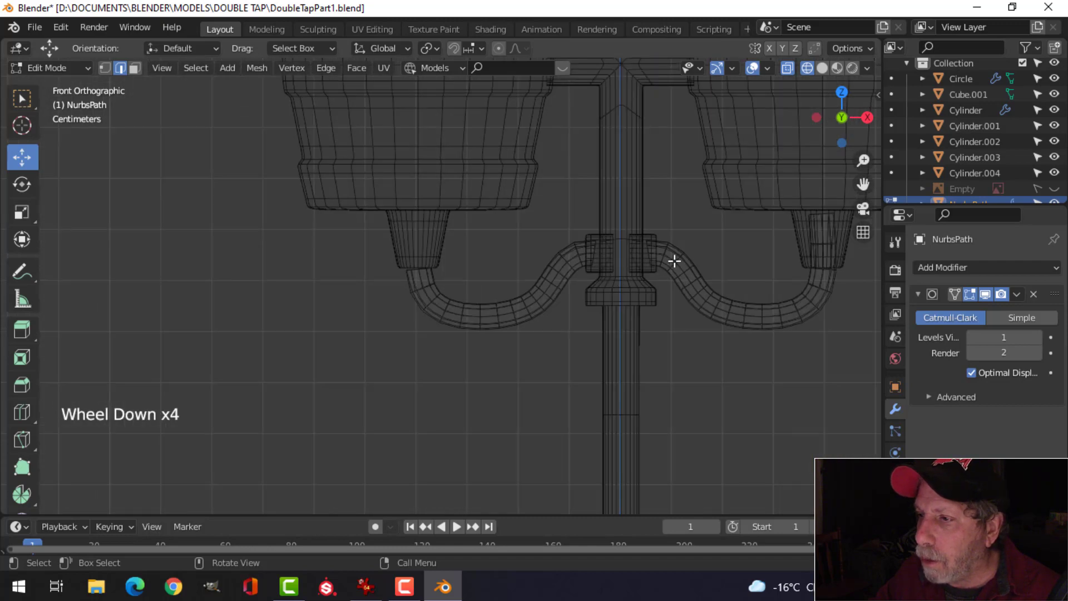
{"action": "middle_click_drag", "start_coordinate": [674, 260], "coordinate": [613, 253], "text": "shift"}
{"action": "key", "text": "b"}
{"action": "left_click_drag", "start_coordinate": [639, 174], "coordinate": [766, 253]}
{"action": "key", "text": "x"}
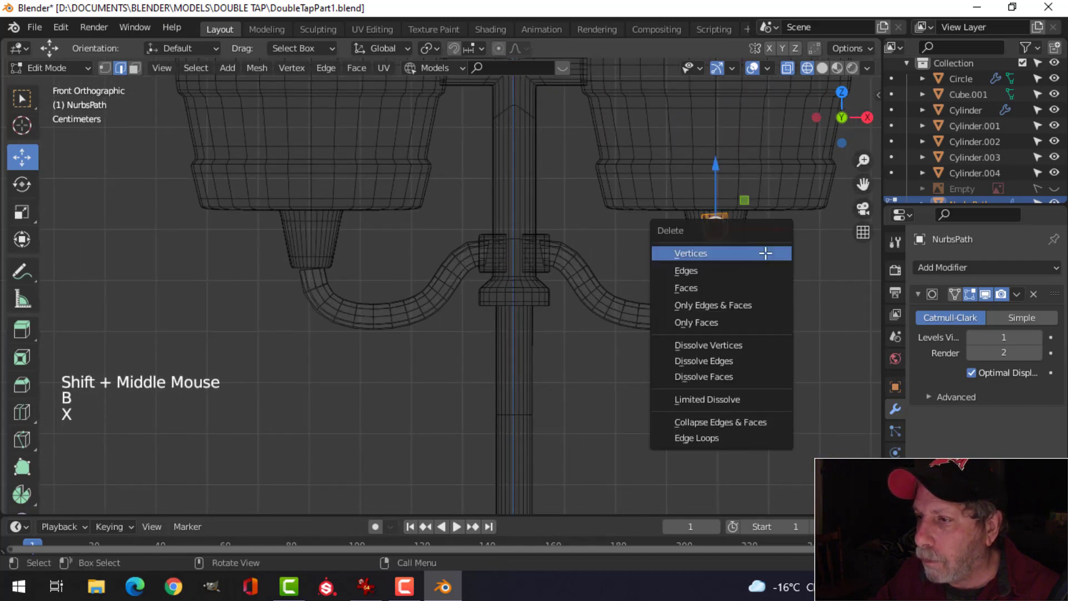
{"action": "left_click", "coordinate": [762, 255]}
Extrude the left hose's open end straight up into the nozzle and flatten the end loop along Z
{"action": "scroll", "coordinate": [314, 297], "scroll_direction": "up", "scroll_amount": 3}
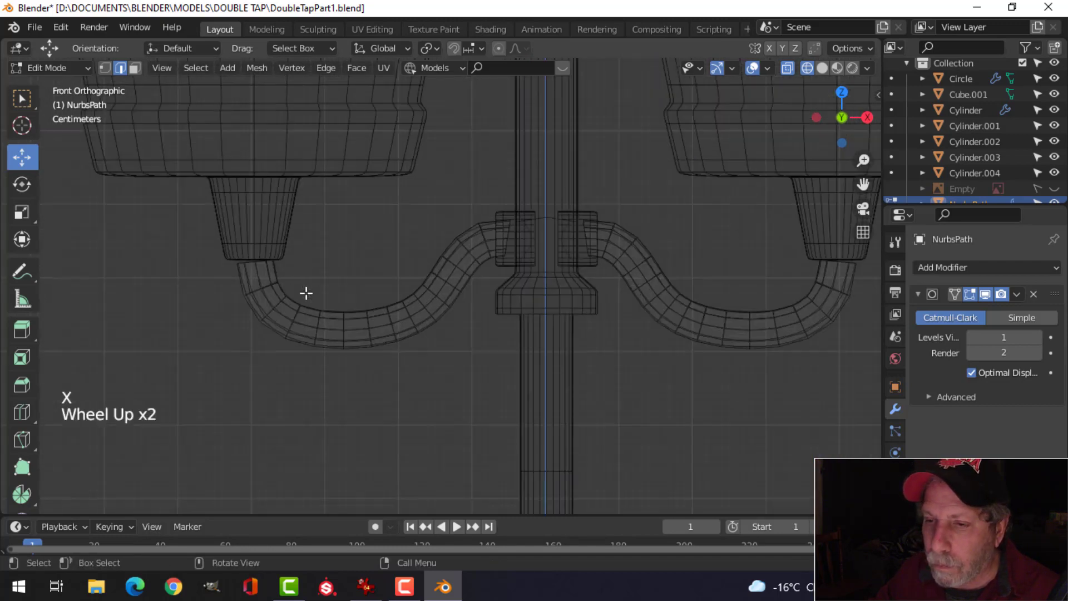
{"action": "middle_click_drag", "start_coordinate": [306, 293], "coordinate": [400, 309], "text": "shift"}
{"action": "left_click", "coordinate": [346, 275], "text": "alt+shift"}
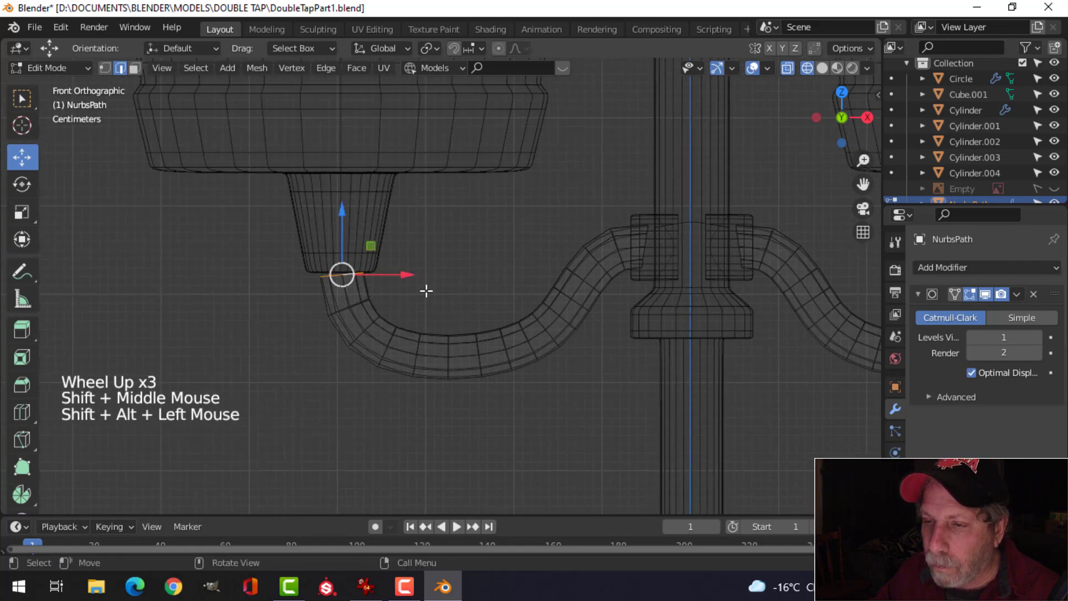
{"action": "key", "text": "e"}
{"action": "left_click", "coordinate": [341, 185]}
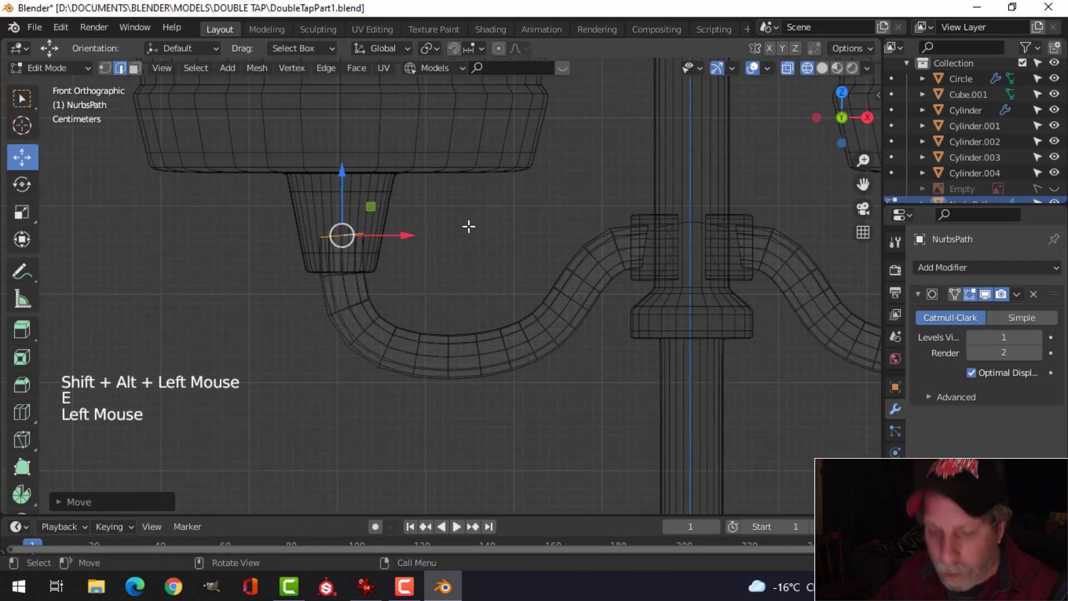
{"action": "key", "text": "s"}
{"action": "key", "text": "z"}
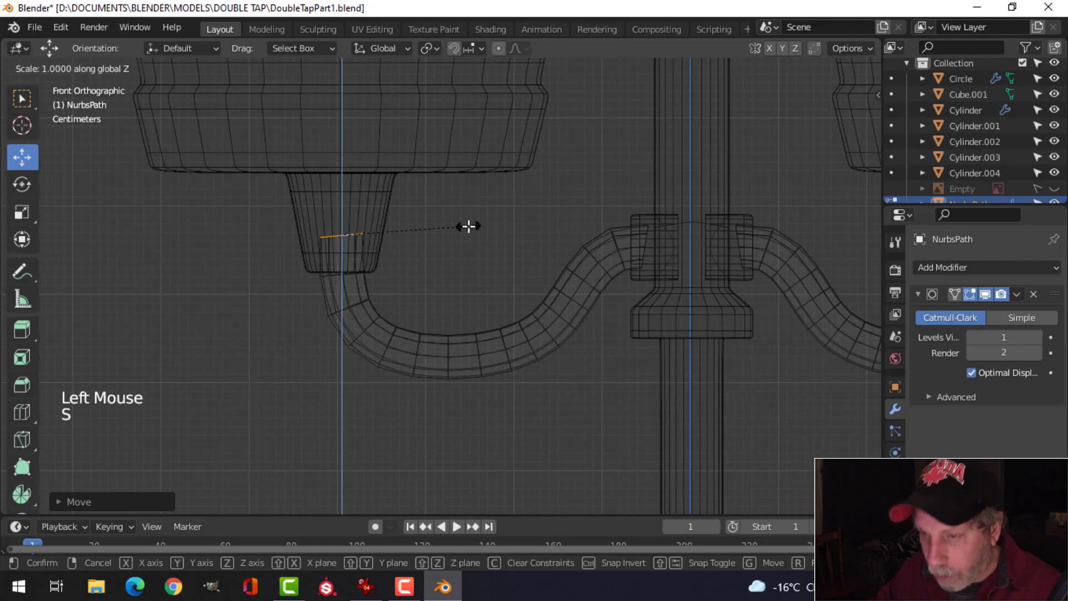
{"action": "key", "text": "Return"}
{"action": "key", "text": "alt+a"}
{"action": "key", "text": "Tab"}
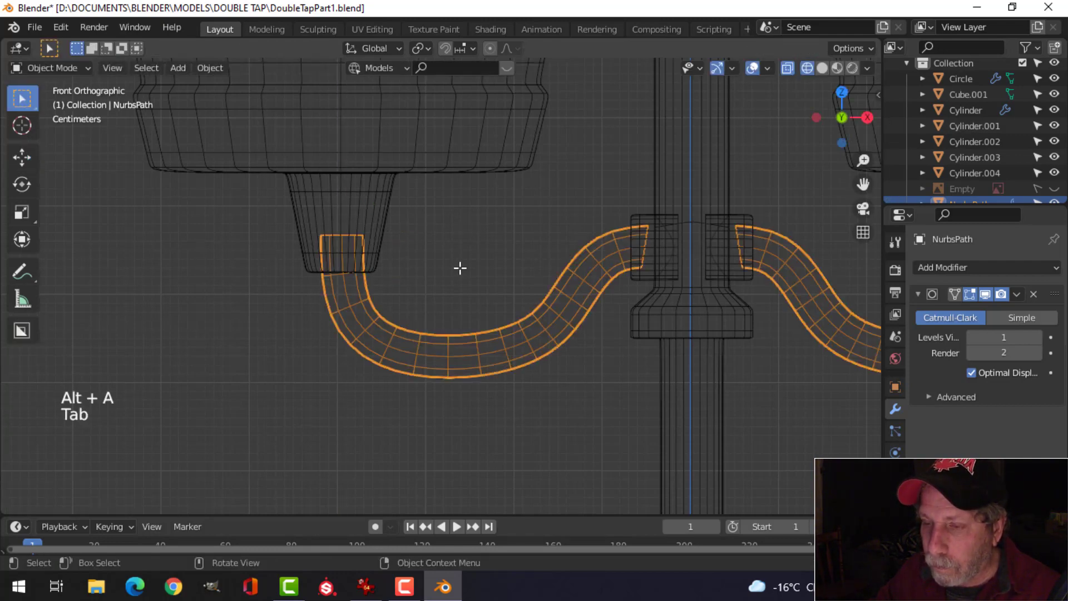
Extrude the right hose's open end up into its nozzle and scale the end loop to 0 along Z
{"action": "key", "text": "alt+a"}
{"action": "middle_click_drag", "start_coordinate": [639, 315], "coordinate": [568, 336], "text": "shift"}
{"action": "left_click", "coordinate": [661, 314]}
{"action": "key", "text": "Tab"}
{"action": "left_click", "coordinate": [405, 287], "text": "alt+shift"}
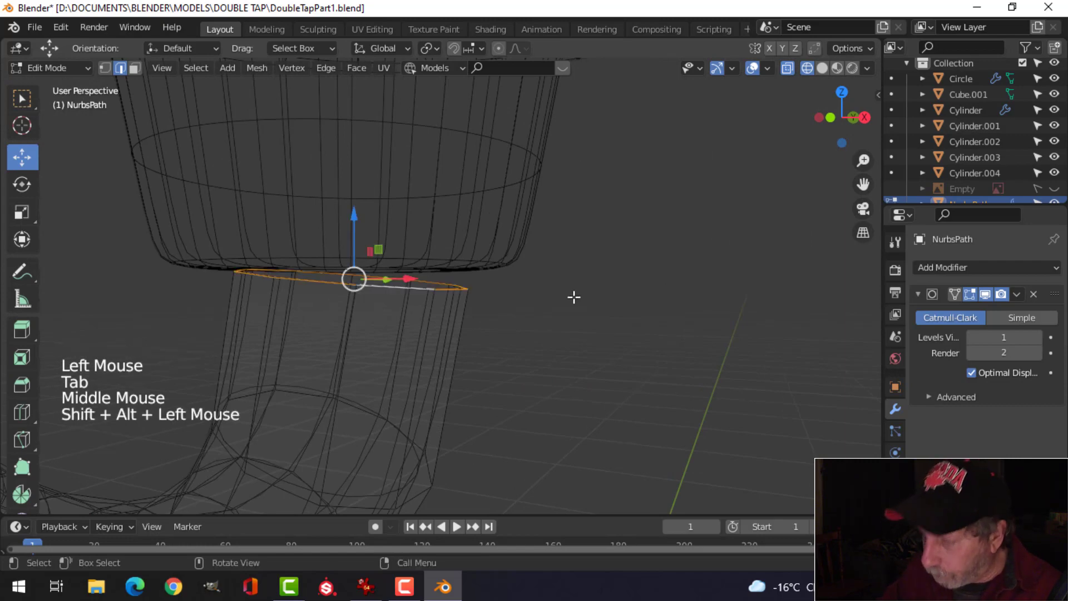
{"action": "key", "text": "KP_1"}
{"action": "key", "text": "e"}
{"action": "left_click", "coordinate": [653, 191]}
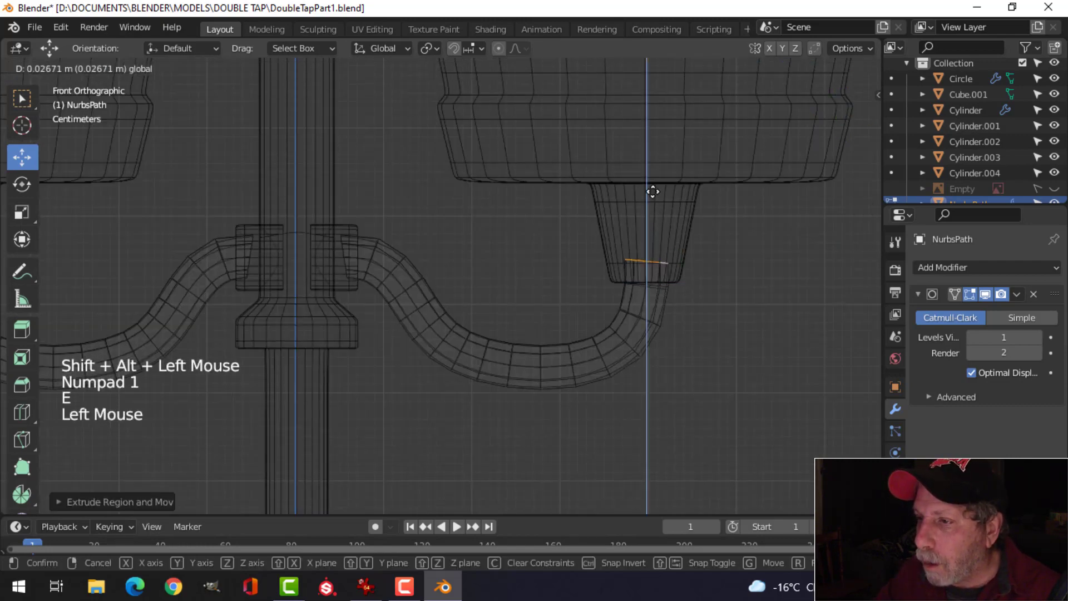
{"action": "key", "text": "x"}
{"action": "left_click", "coordinate": [743, 221]}
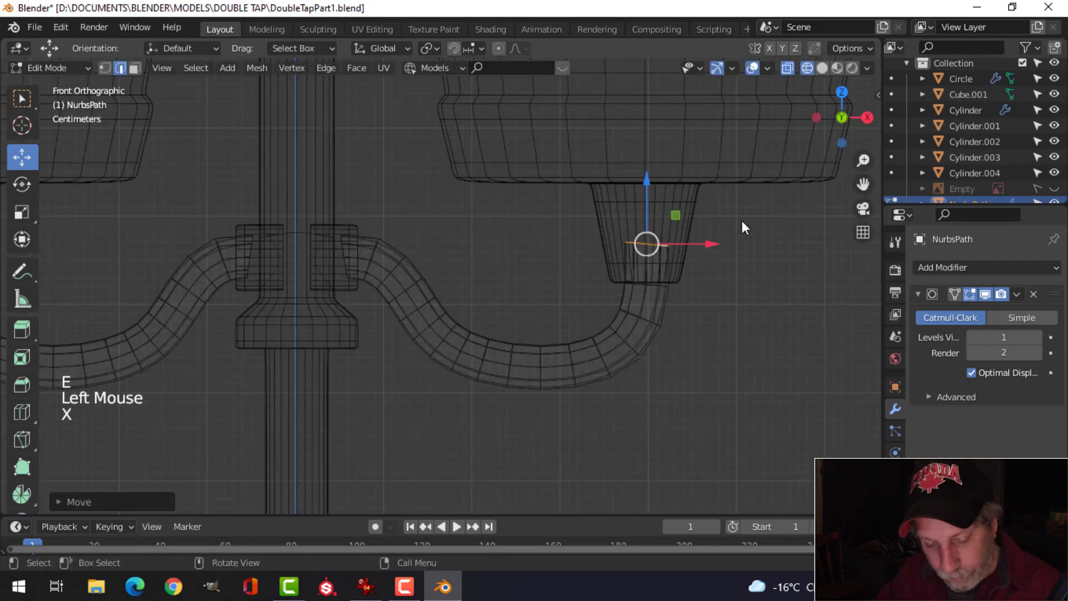
{"action": "key", "text": "s"}
{"action": "key", "text": "z"}
{"action": "key", "text": "0"}
{"action": "left_click", "coordinate": [742, 220]}
{"action": "key", "text": "Tab"}
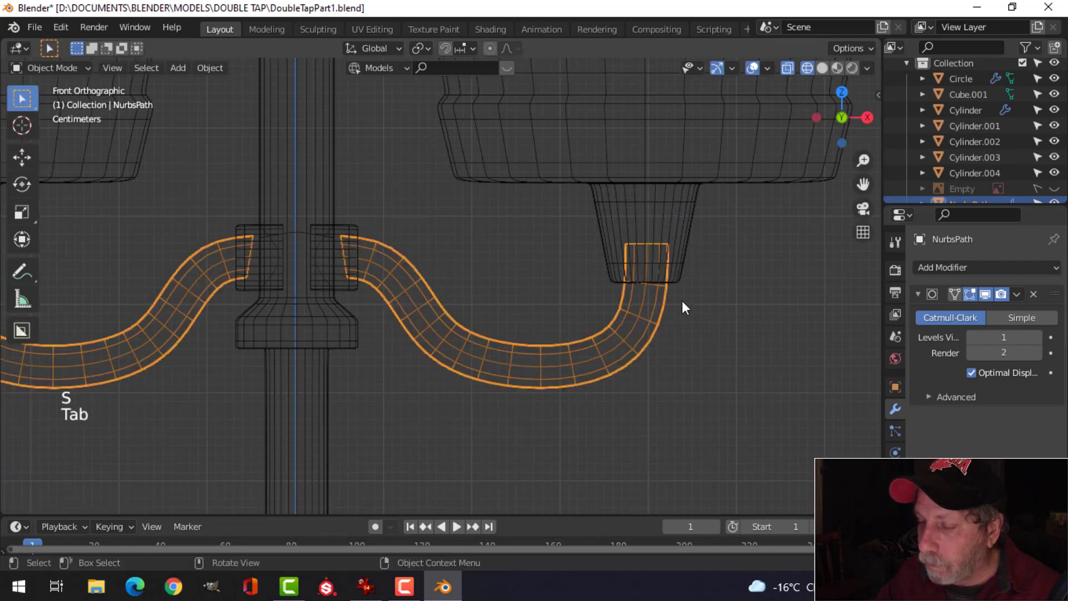
Return the viewport to solid shading, check the hoses' new ends, and save the file
{"action": "key", "text": "alt+a"}
{"action": "key", "text": "z"}
{"action": "left_click", "coordinate": [789, 294]}
{"action": "key", "text": "Tab"}
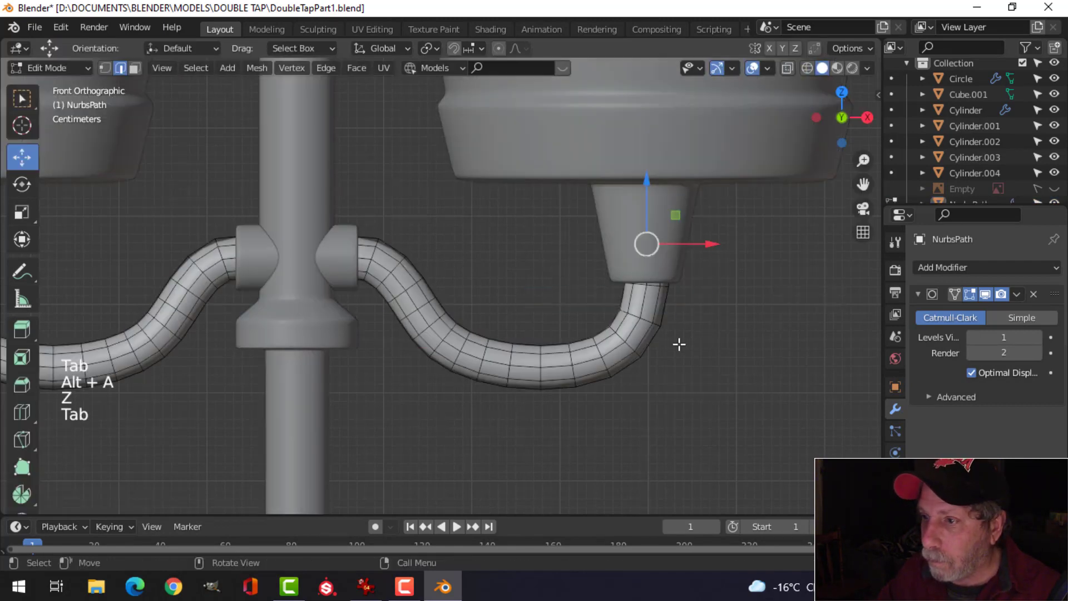
{"action": "key", "text": "Tab"}
{"action": "scroll", "coordinate": [690, 328], "scroll_direction": "down", "scroll_amount": 4}
{"action": "middle_click_drag", "start_coordinate": [509, 362], "coordinate": [605, 362], "text": "shift"}
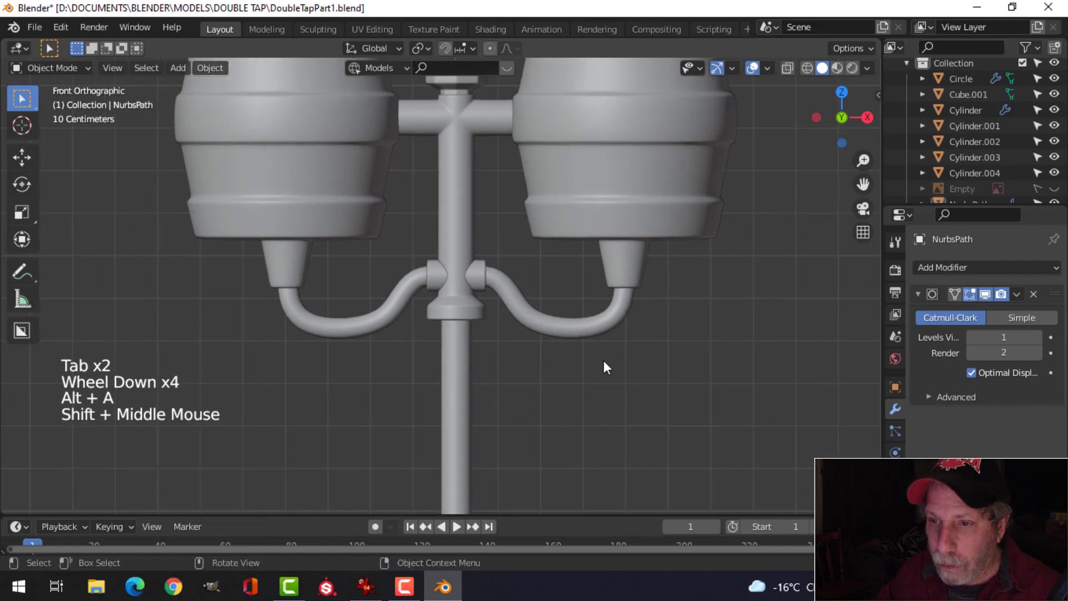
{"action": "key", "text": "ctrl+s"}
Enable the Cavity option in the viewport's solid shading settings
{"action": "scroll", "coordinate": [526, 322], "scroll_direction": "down", "scroll_amount": 4}
{"action": "middle_click_drag", "start_coordinate": [527, 291], "coordinate": [533, 307], "text": "shift"}
{"action": "middle_click_drag", "start_coordinate": [533, 307], "coordinate": [593, 279]}
{"action": "left_click", "coordinate": [867, 68]}
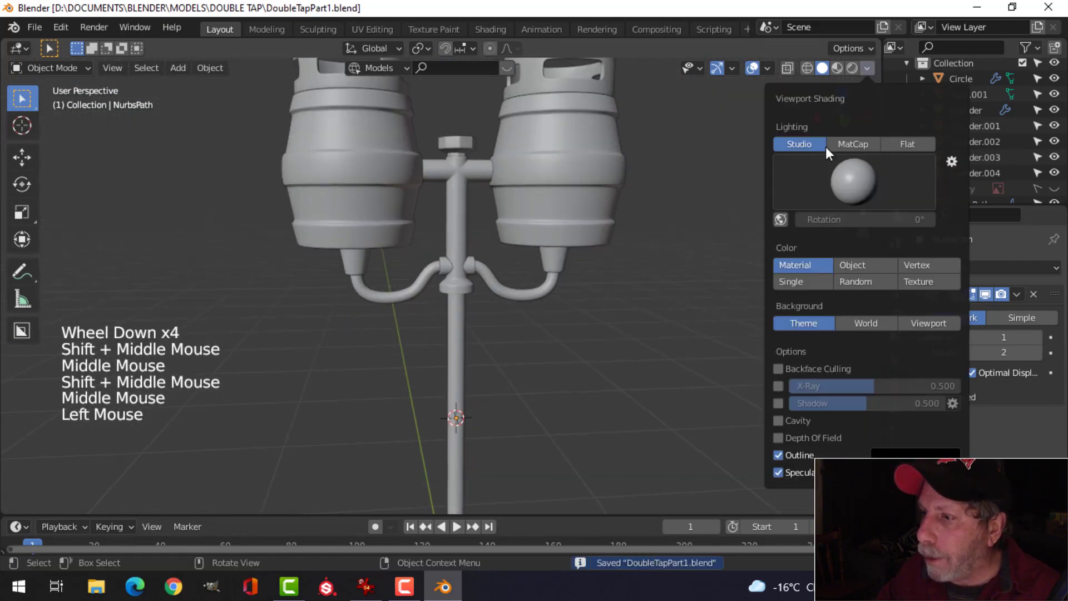
{"action": "left_click", "coordinate": [783, 418]}
Examine the model from the barrels and octagonal cap down the pipe to the spoked base wheel
{"action": "scroll", "coordinate": [516, 293], "scroll_direction": "down", "scroll_amount": 2}
{"action": "mouse_move", "coordinate": [517, 293]}
{"action": "middle_mouse_down"}
{"action": "mouse_move", "coordinate": [530, 296]}
{"action": "mouse_move", "coordinate": [414, 380]}
{"action": "mouse_move", "coordinate": [446, 389]}
{"action": "mouse_move", "coordinate": [481, 295]}
{"action": "middle_mouse_up"}
{"action": "scroll", "coordinate": [505, 293], "scroll_direction": "up", "scroll_amount": 3}
{"action": "scroll", "coordinate": [481, 292], "scroll_direction": "down", "scroll_amount": 3}
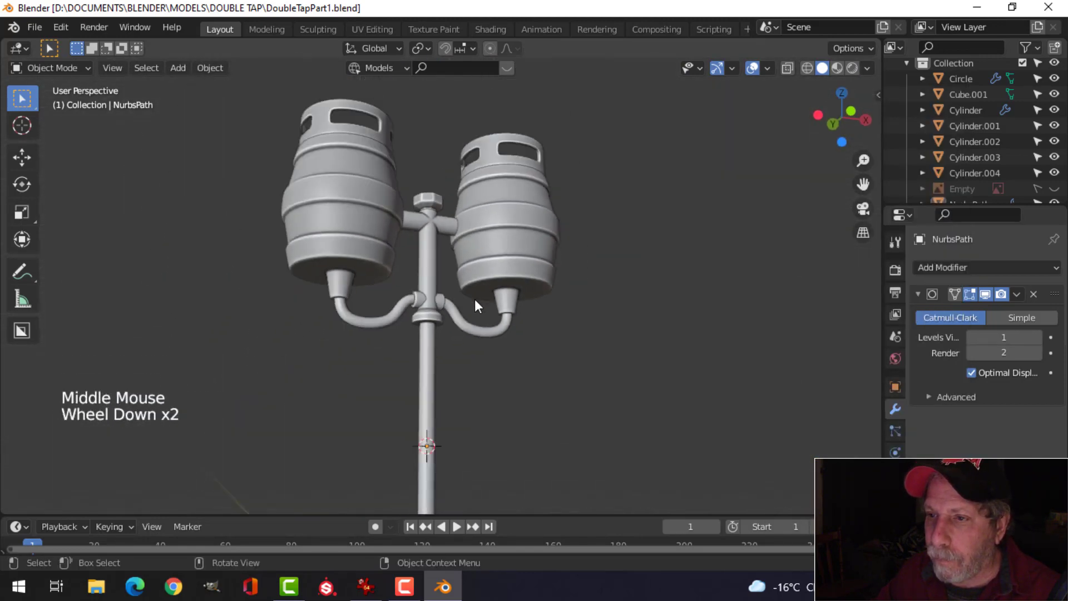
{"action": "scroll", "coordinate": [446, 264], "scroll_direction": "up", "scroll_amount": 4}
{"action": "middle_click_drag", "start_coordinate": [447, 264], "coordinate": [443, 302], "text": "shift"}
{"action": "scroll", "coordinate": [415, 300], "scroll_direction": "up", "scroll_amount": 2}
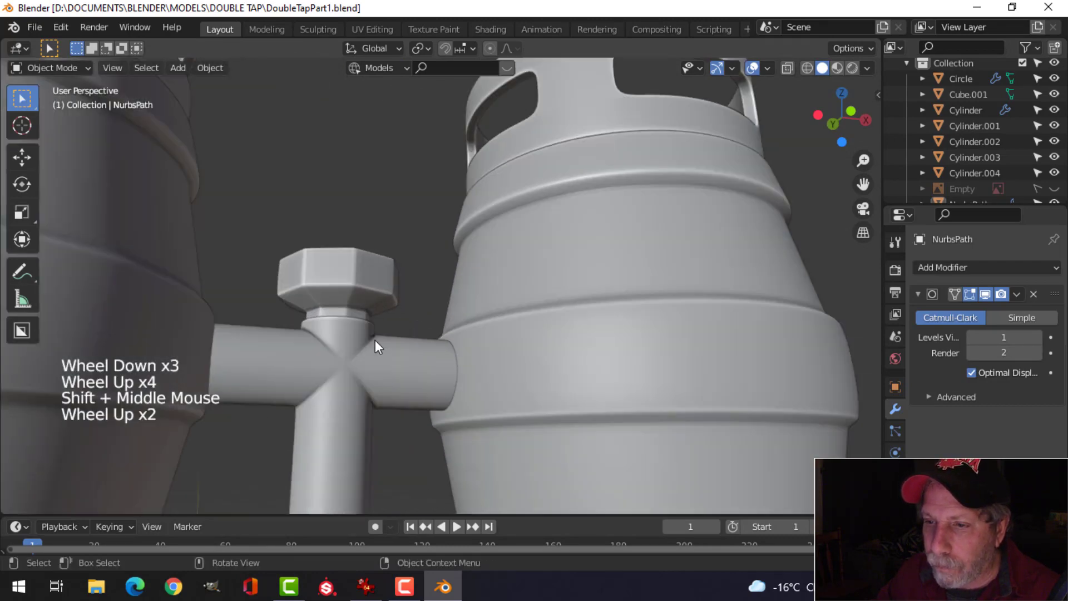
{"action": "scroll", "coordinate": [375, 341], "scroll_direction": "down", "scroll_amount": 4}
{"action": "middle_click_drag", "start_coordinate": [416, 363], "coordinate": [435, 228], "text": "shift"}
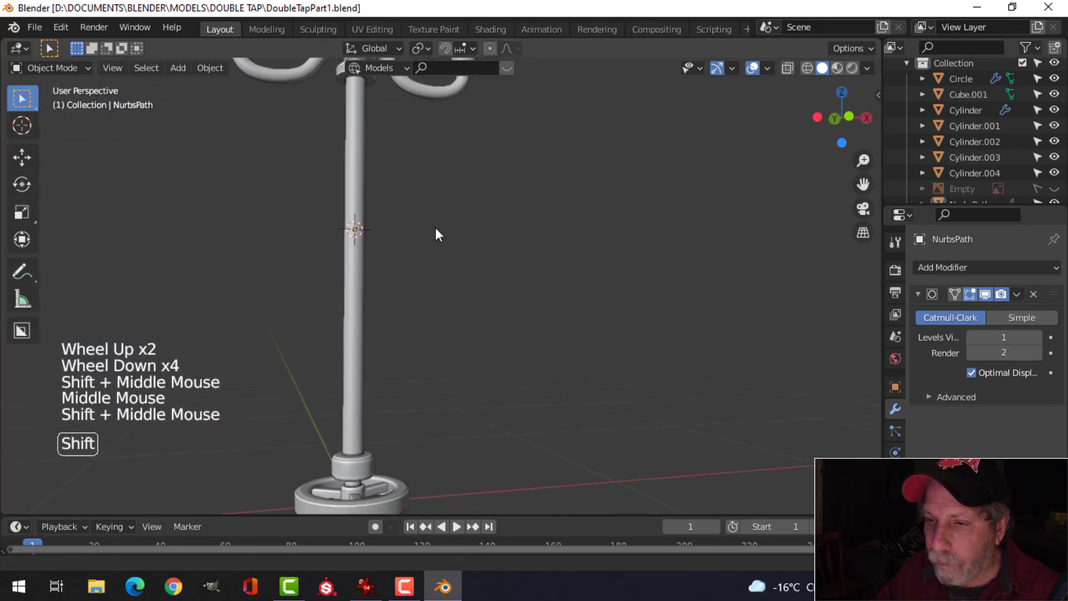
{"action": "scroll", "coordinate": [418, 365], "scroll_direction": "down", "scroll_amount": 2}
{"action": "middle_click_drag", "start_coordinate": [418, 365], "coordinate": [445, 306], "text": "shift"}
{"action": "scroll", "coordinate": [432, 355], "scroll_direction": "up", "scroll_amount": 3}
{"action": "scroll", "coordinate": [450, 301], "scroll_direction": "up", "scroll_amount": 2}
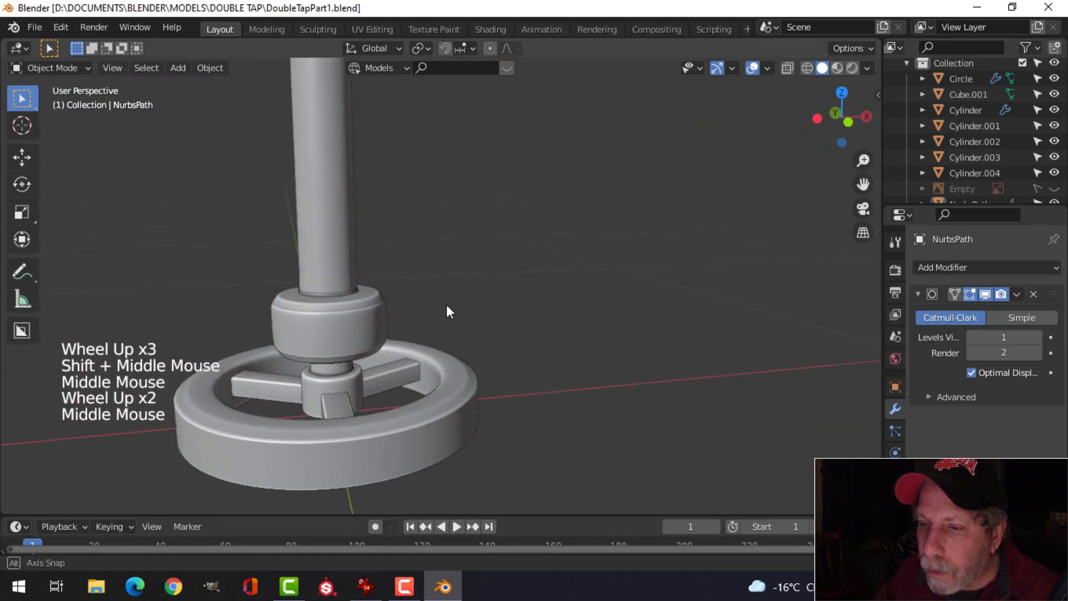
Unhide the reference image empty behind the pickaxe model
{"action": "scroll", "coordinate": [465, 233], "scroll_direction": "down", "scroll_amount": 4}
{"action": "middle_click_drag", "start_coordinate": [465, 234], "coordinate": [491, 339], "text": "shift"}
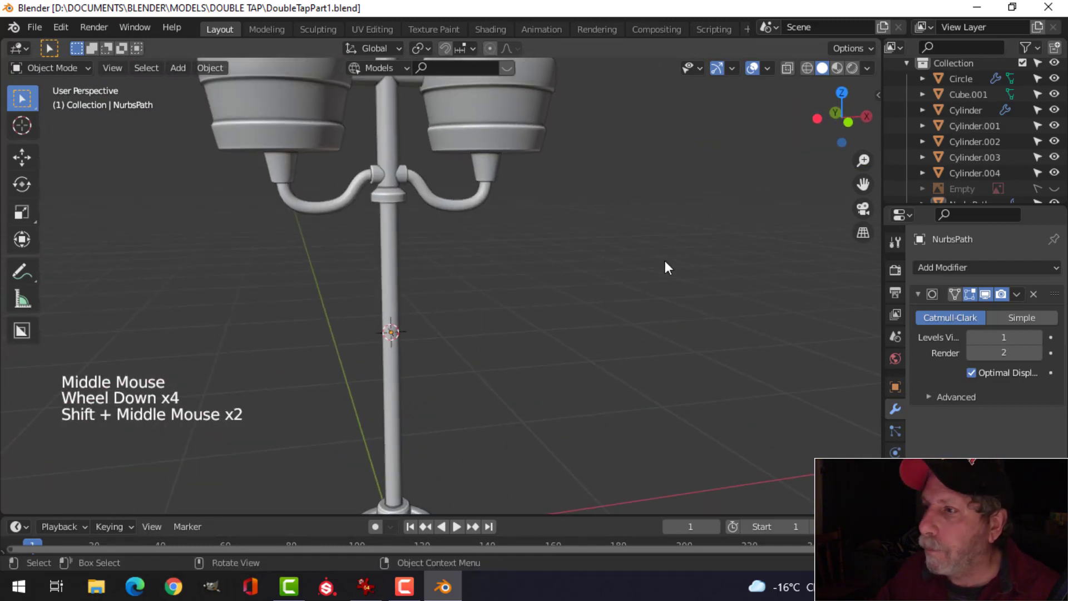
{"action": "left_click", "coordinate": [1054, 189]}
{"action": "scroll", "coordinate": [556, 334], "scroll_direction": "down", "scroll_amount": 1}
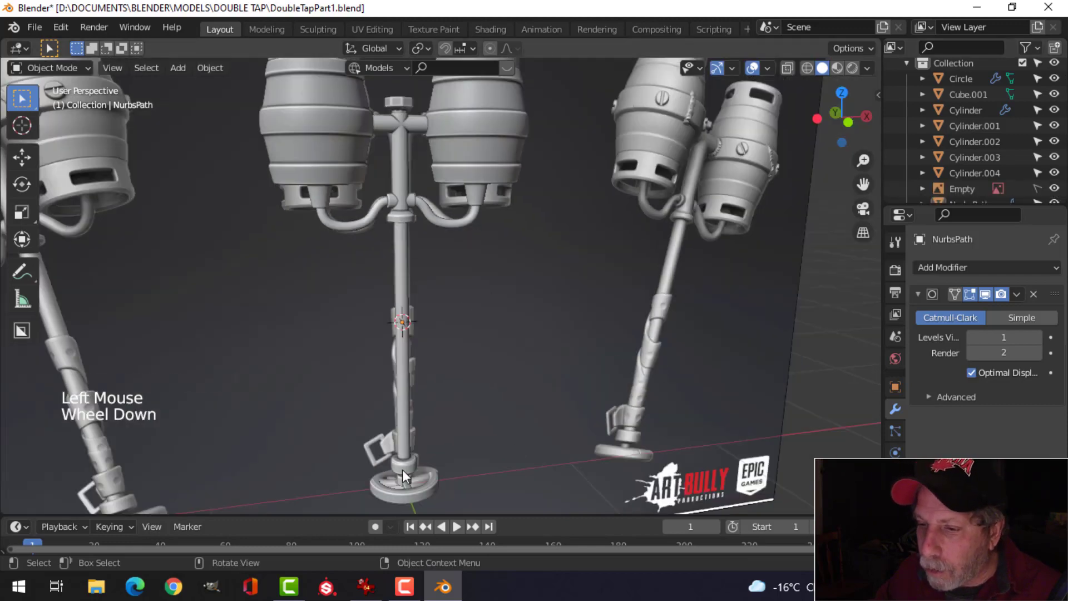
Compare the barrels, hoses and T-shaped pipe with the reference image, checking the pipe junction up close from the front
{"action": "middle_click_drag", "start_coordinate": [703, 255], "coordinate": [623, 272], "text": "shift"}
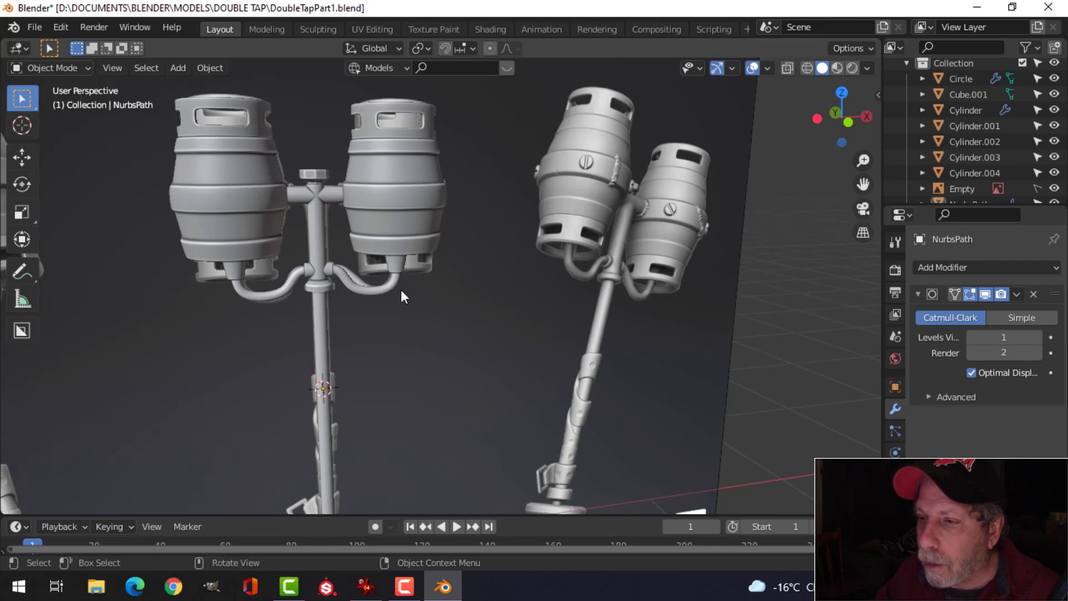
{"action": "scroll", "coordinate": [613, 277], "scroll_direction": "up", "scroll_amount": 1}
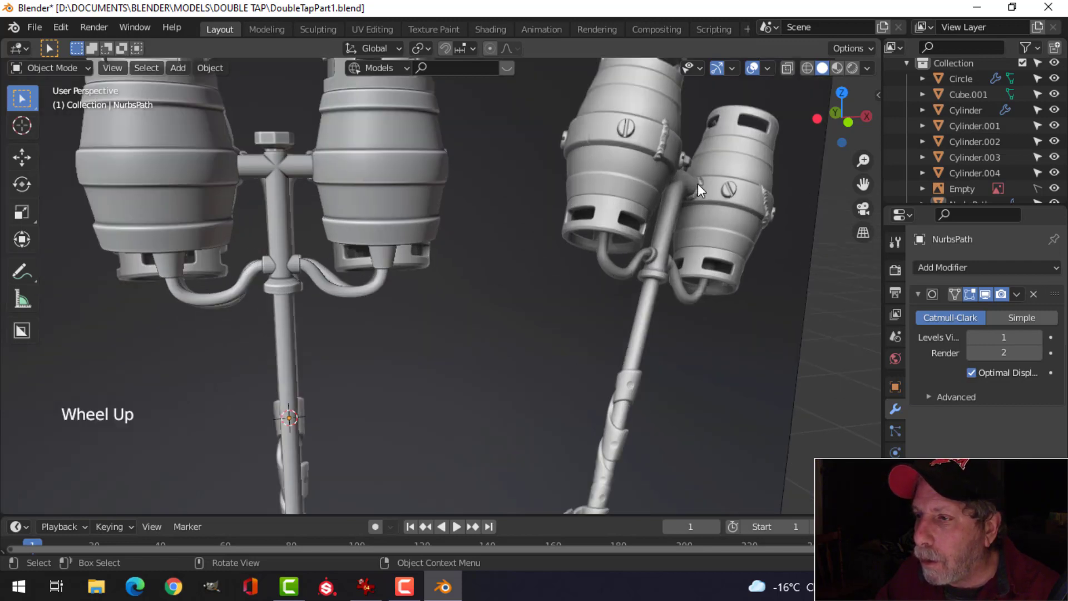
{"action": "scroll", "coordinate": [295, 231], "scroll_direction": "down", "scroll_amount": 1}
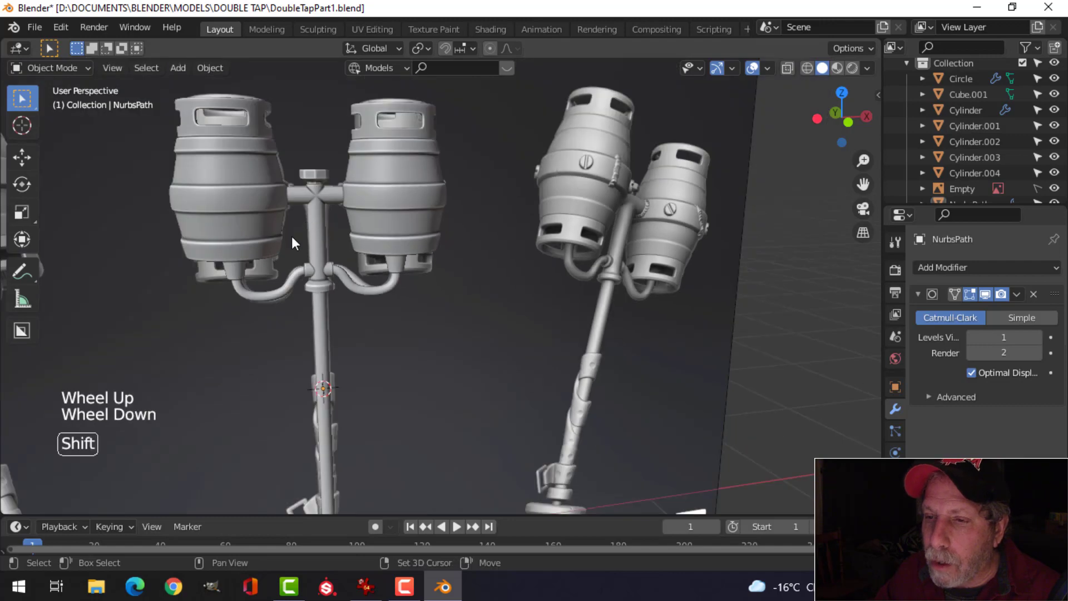
{"action": "middle_click_drag", "start_coordinate": [292, 236], "coordinate": [376, 235], "text": "shift"}
{"action": "scroll", "coordinate": [272, 268], "scroll_direction": "up", "scroll_amount": 2}
{"action": "left_click", "coordinate": [327, 253]}
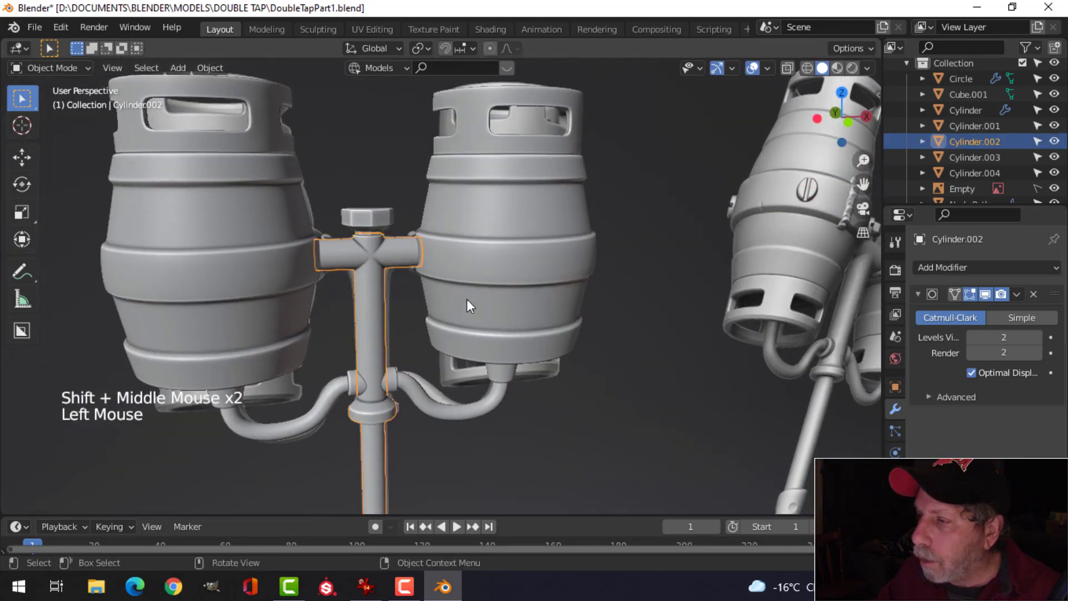
{"action": "key", "text": "KP_1"}
{"action": "scroll", "coordinate": [427, 266], "scroll_direction": "up", "scroll_amount": 2}
{"action": "scroll", "coordinate": [428, 265], "scroll_direction": "up", "scroll_amount": 2}
{"action": "middle_click_drag", "start_coordinate": [427, 266], "coordinate": [533, 318], "text": "shift"}
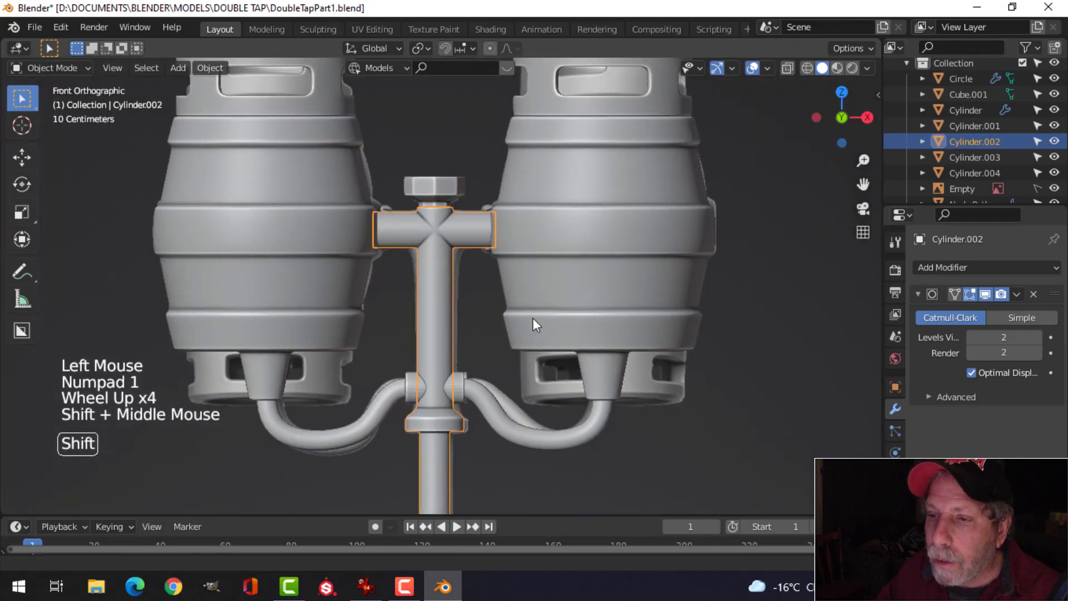
{"action": "scroll", "coordinate": [378, 241], "scroll_direction": "up", "scroll_amount": 3}
{"action": "middle_click_drag", "start_coordinate": [379, 243], "coordinate": [393, 313], "text": "shift"}
{"action": "scroll", "coordinate": [394, 313], "scroll_direction": "up", "scroll_amount": 1}
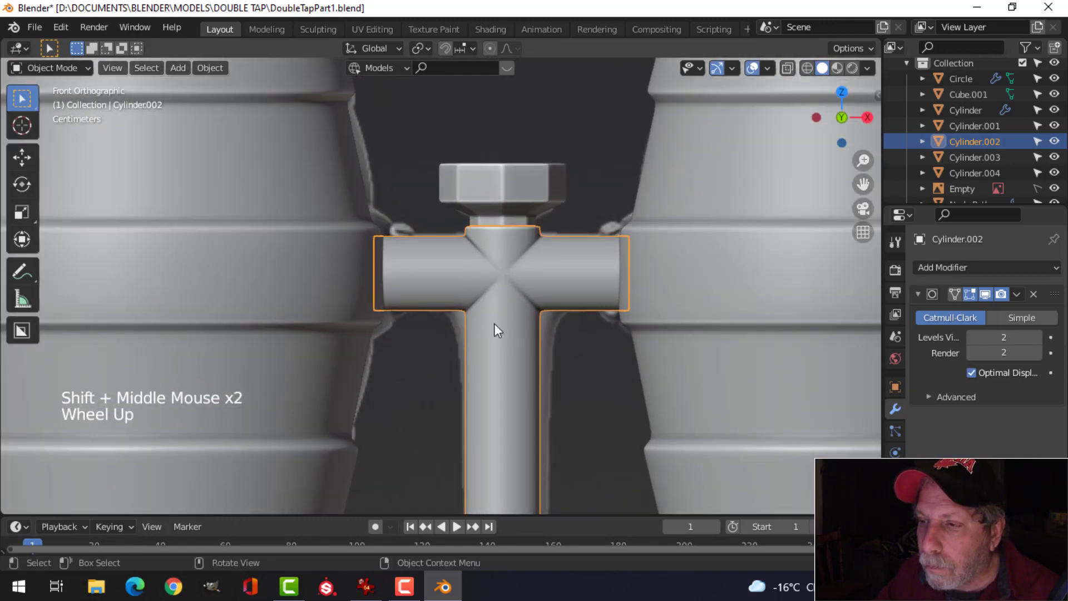
{"action": "key", "text": "alt+a"}
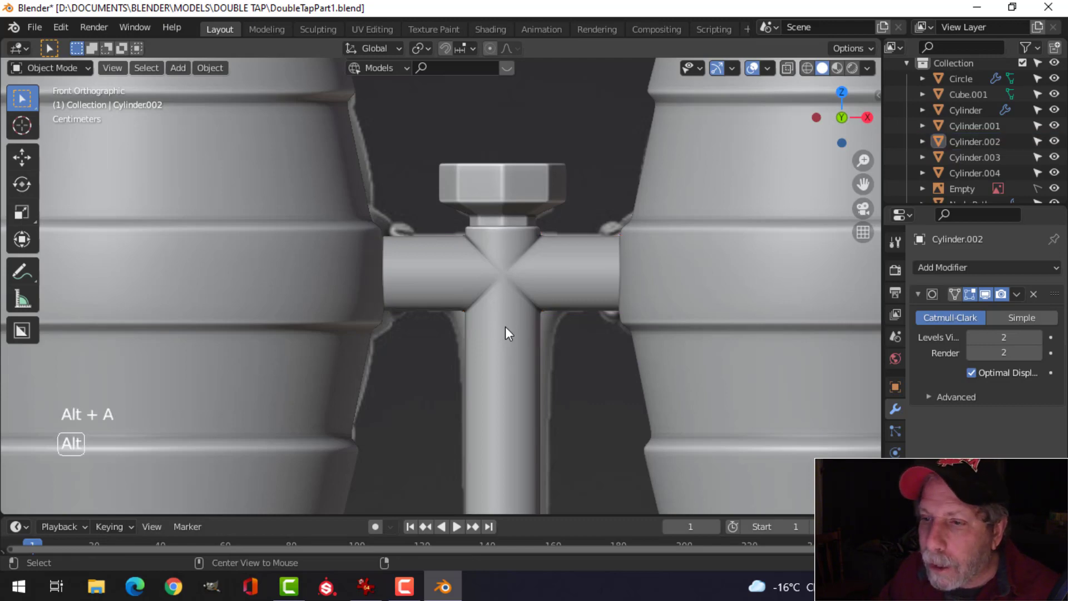
Hide the reference image empty and look over the viewport's solid shading options
{"action": "scroll", "coordinate": [505, 326], "scroll_direction": "down", "scroll_amount": 8}
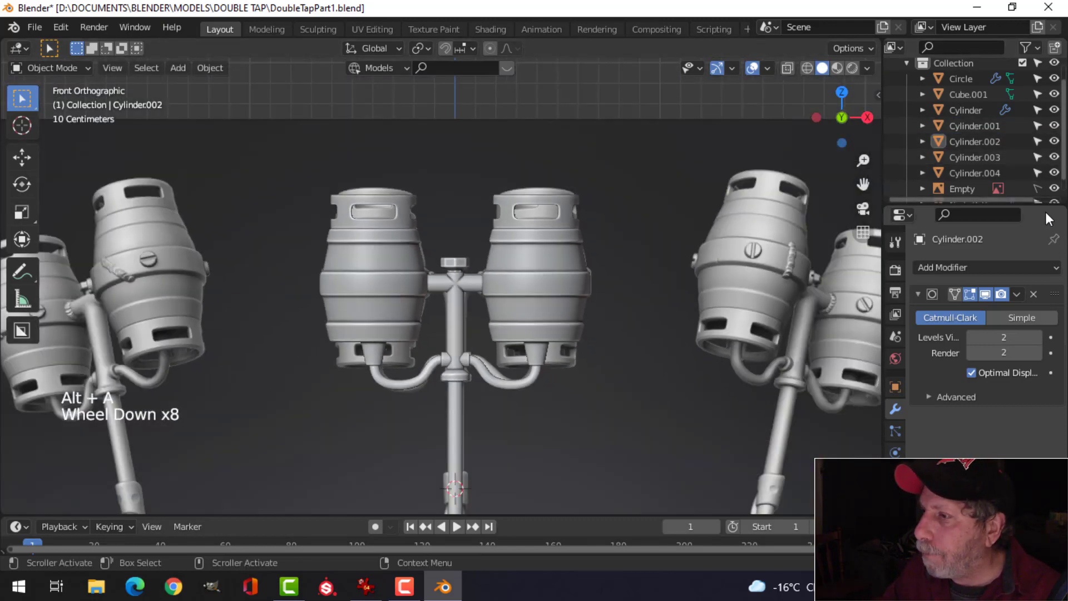
{"action": "left_click", "coordinate": [1049, 197]}
{"action": "left_click", "coordinate": [868, 68]}
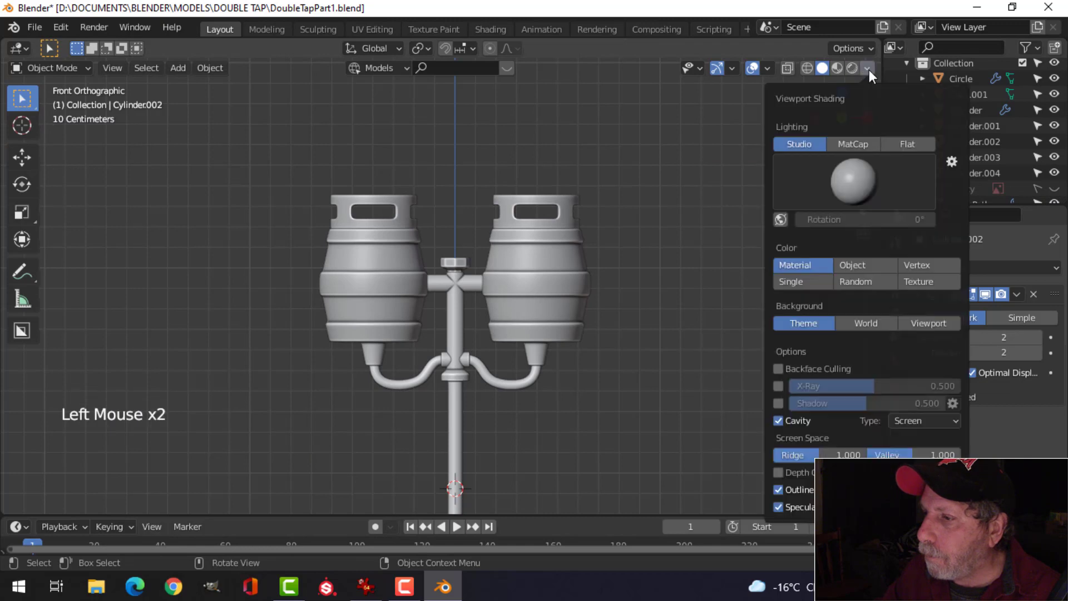
Turn off the viewport gizmos and overlays around the full pickaxe model, and save the file
{"action": "scroll", "coordinate": [521, 366], "scroll_direction": "down", "scroll_amount": 3}
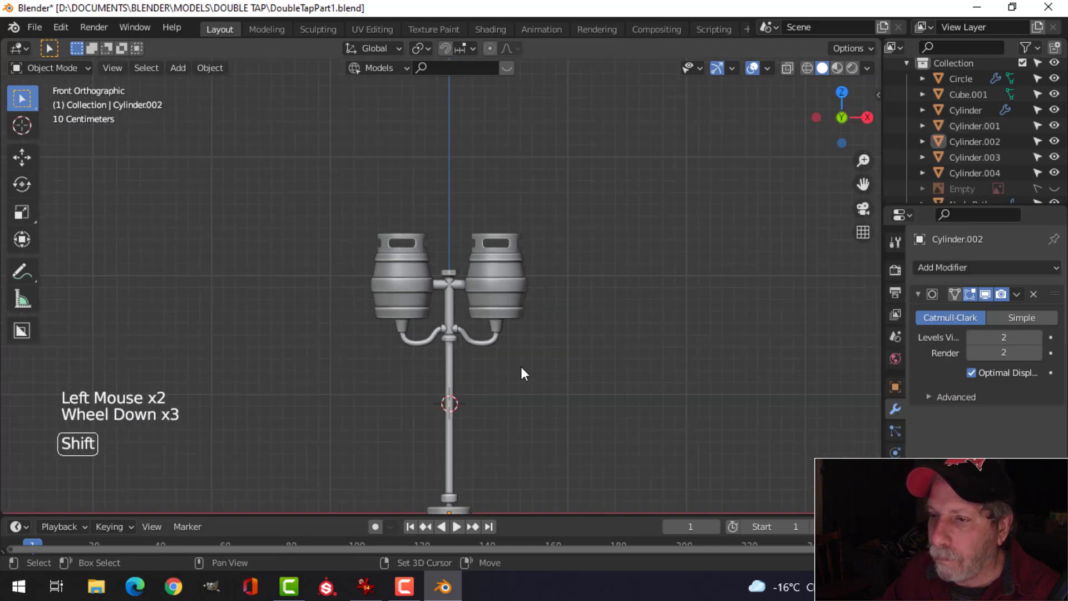
{"action": "middle_click_drag", "start_coordinate": [521, 366], "coordinate": [515, 334], "text": "shift"}
{"action": "mouse_move", "coordinate": [514, 334]}
{"action": "middle_mouse_down"}
{"action": "mouse_move", "coordinate": [507, 308]}
{"action": "mouse_move", "coordinate": [528, 295]}
{"action": "middle_mouse_up"}
{"action": "left_click", "coordinate": [721, 67]}
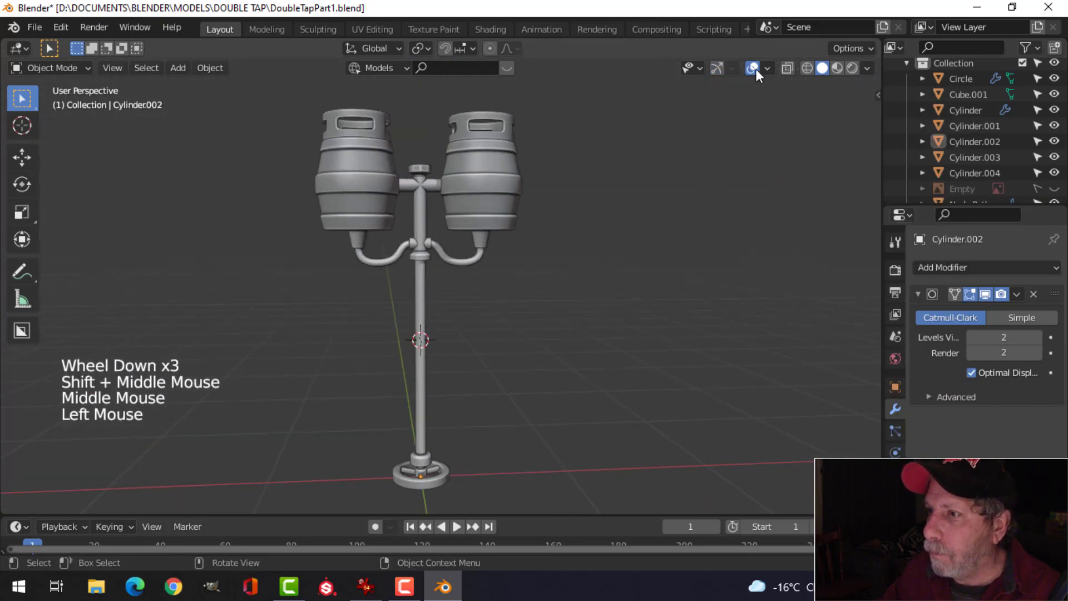
{"action": "key", "text": "ctrl+s"}
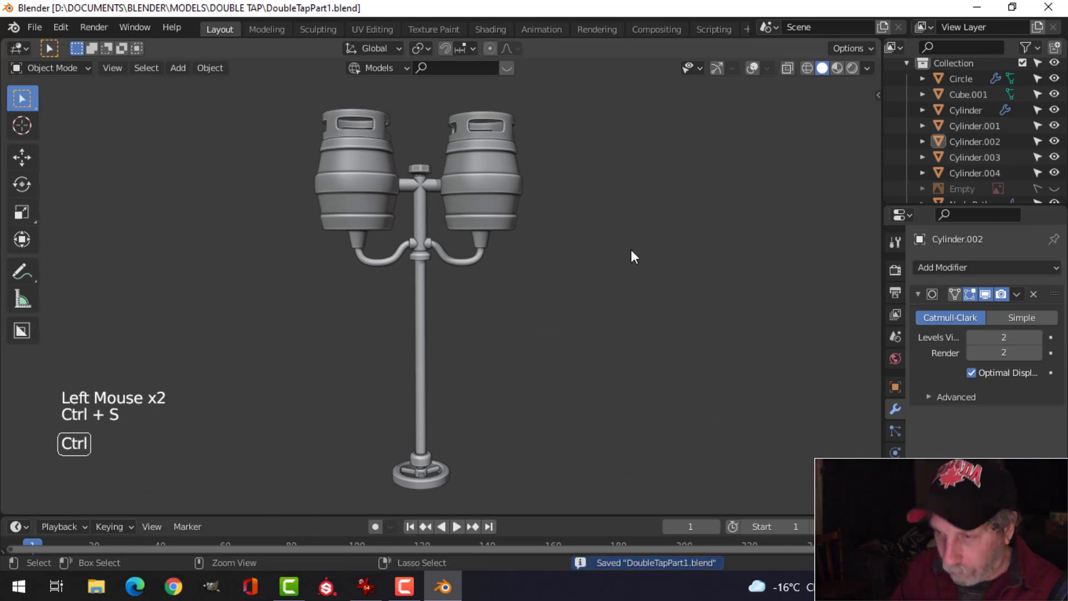
Maximize the 3D viewport and examine the pickaxe from the barrel tops and octagonal cap down to the spoked base wheel
{"action": "key", "text": "ctrl+space"}
{"action": "middle_click_drag", "start_coordinate": [584, 270], "coordinate": [568, 291]}
{"action": "scroll", "coordinate": [603, 356], "scroll_direction": "up", "scroll_amount": 3}
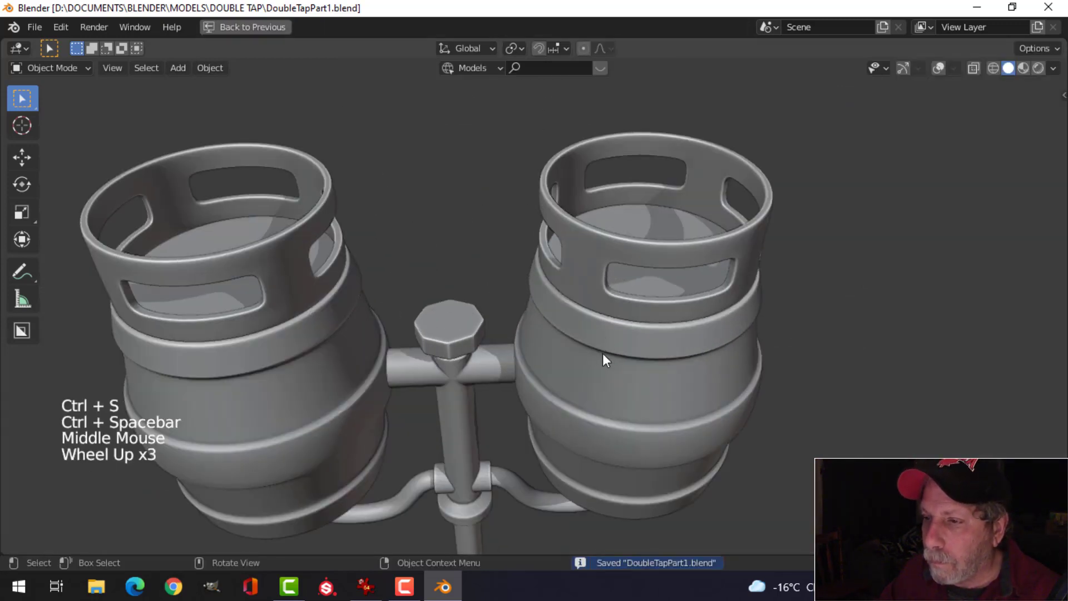
{"action": "middle_click_drag", "start_coordinate": [603, 356], "coordinate": [579, 300], "text": "shift"}
{"action": "scroll", "coordinate": [574, 323], "scroll_direction": "down", "scroll_amount": 2}
{"action": "mouse_move", "coordinate": [570, 339]}
{"action": "middle_mouse_down"}
{"action": "mouse_move", "coordinate": [559, 230]}
{"action": "mouse_move", "coordinate": [586, 319]}
{"action": "mouse_move", "coordinate": [580, 353]}
{"action": "mouse_move", "coordinate": [583, 335]}
{"action": "middle_mouse_up"}
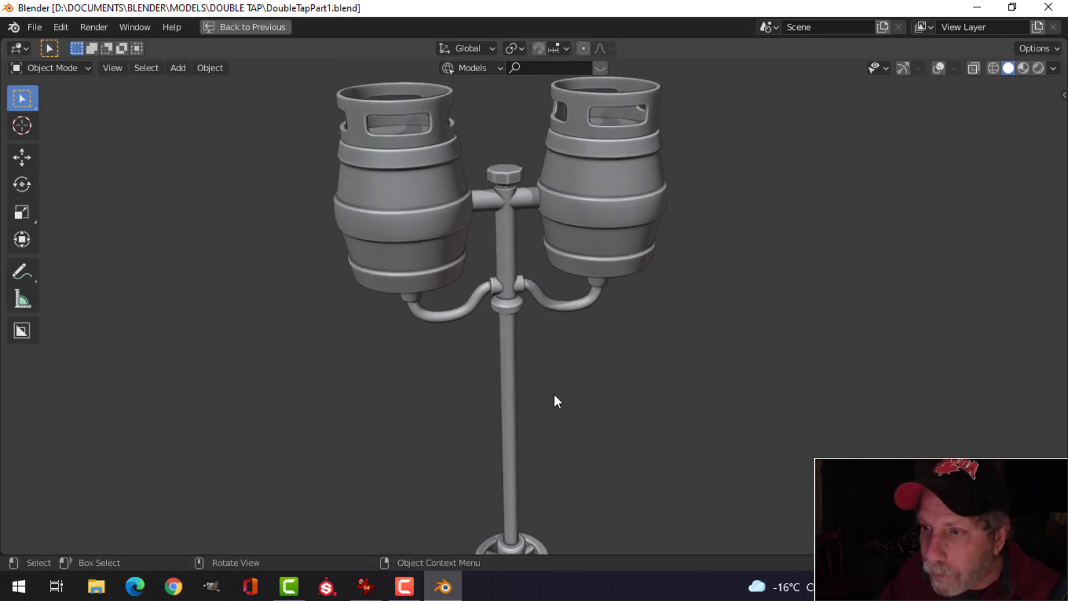
{"action": "middle_click_drag", "start_coordinate": [554, 395], "coordinate": [509, 306], "text": "shift"}
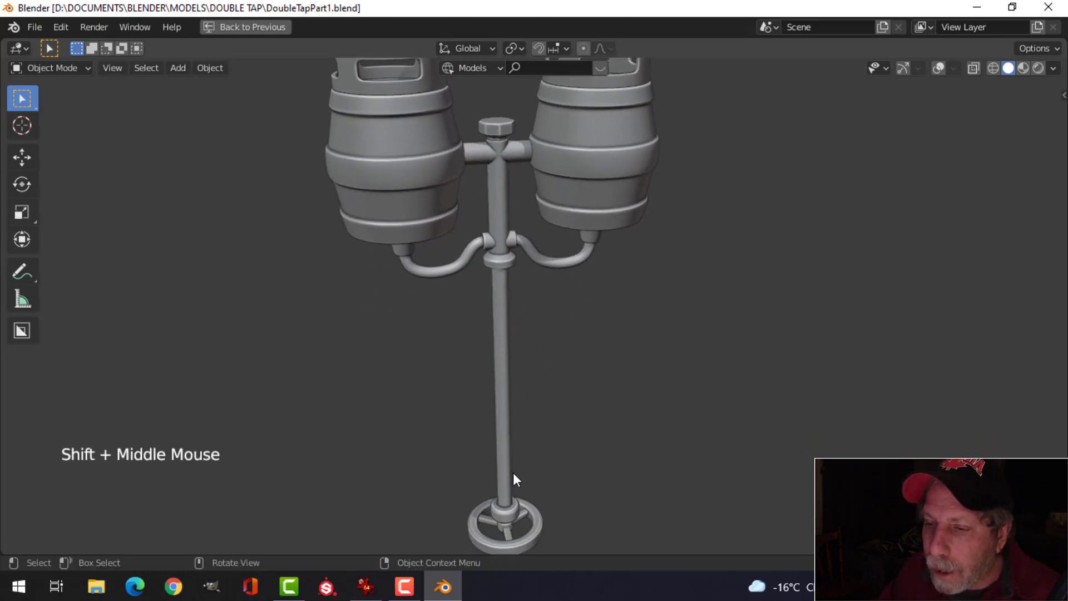